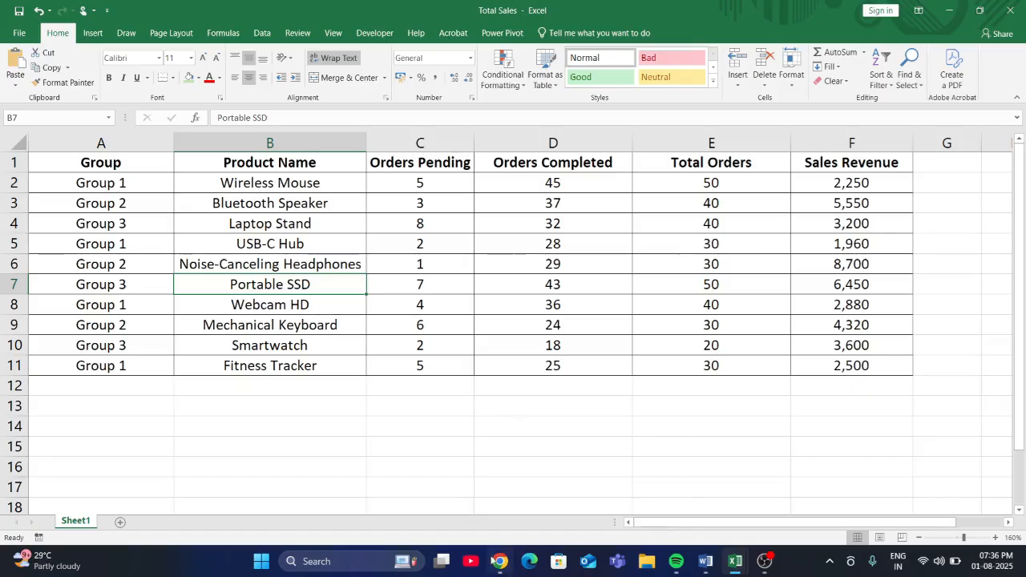
- View the ChatGPT page in Chrome and return to the Total Sales workbook in Excel
{"action": "mouse_move", "coordinate": [499, 561]}
{"action": "left_click", "coordinate": [497, 529]}
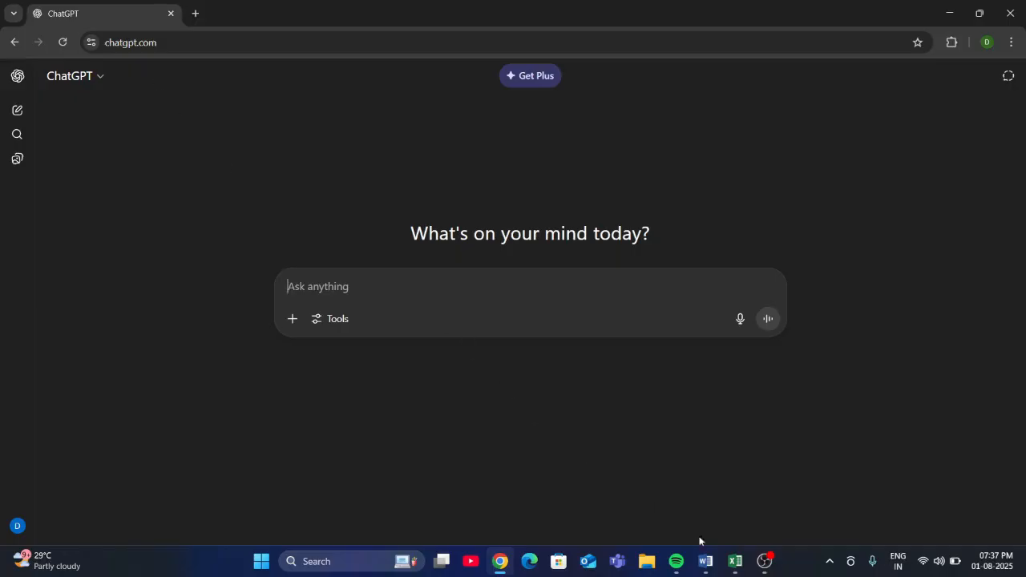
{"action": "mouse_move", "coordinate": [735, 561]}
{"action": "left_click", "coordinate": [764, 521]}
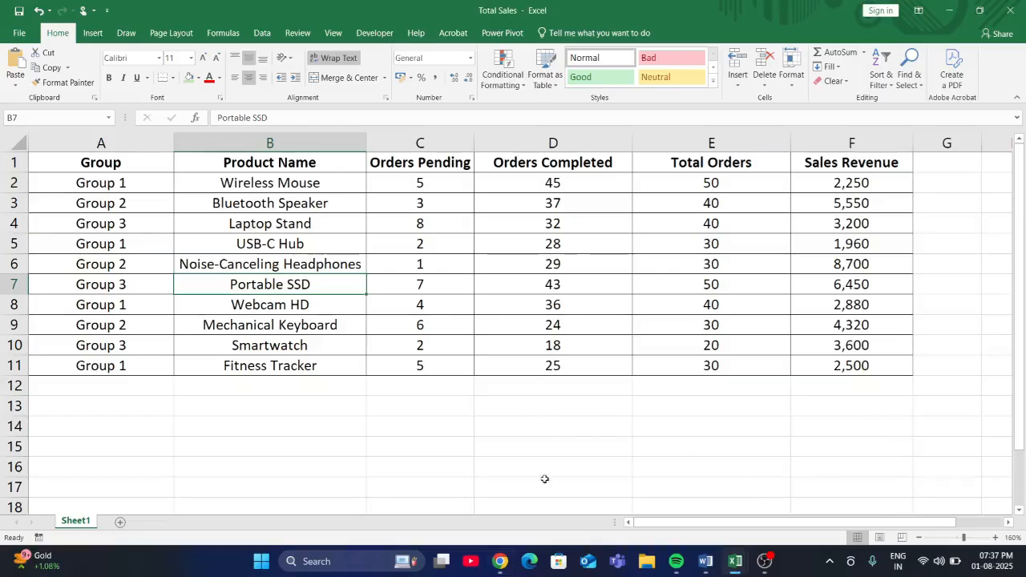
{"action": "mouse_move", "coordinate": [737, 561]}
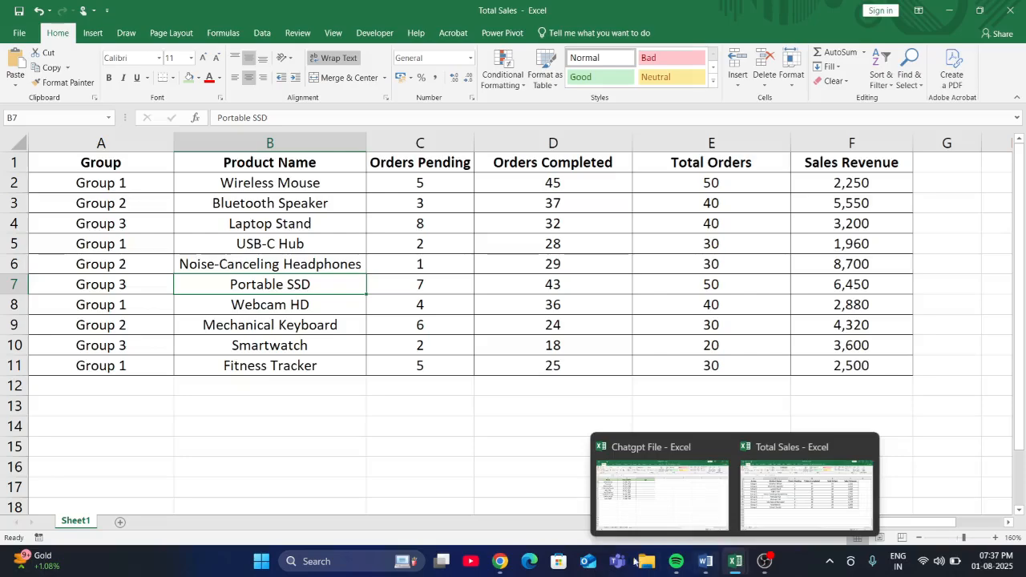
{"action": "mouse_move", "coordinate": [685, 556]}
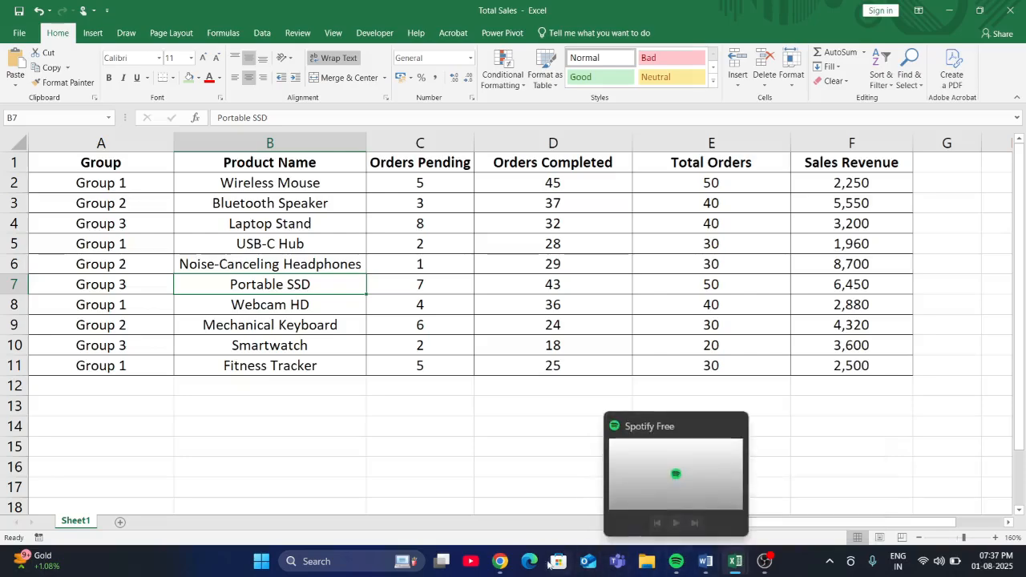
- Switch to ChatGPT in Chrome and begin the prompt with "I HAVE AN EXCEL DATA IN WHICH"
{"action": "mouse_move", "coordinate": [500, 560]}
{"action": "left_click", "coordinate": [483, 513]}
{"action": "left_click", "coordinate": [483, 511]}
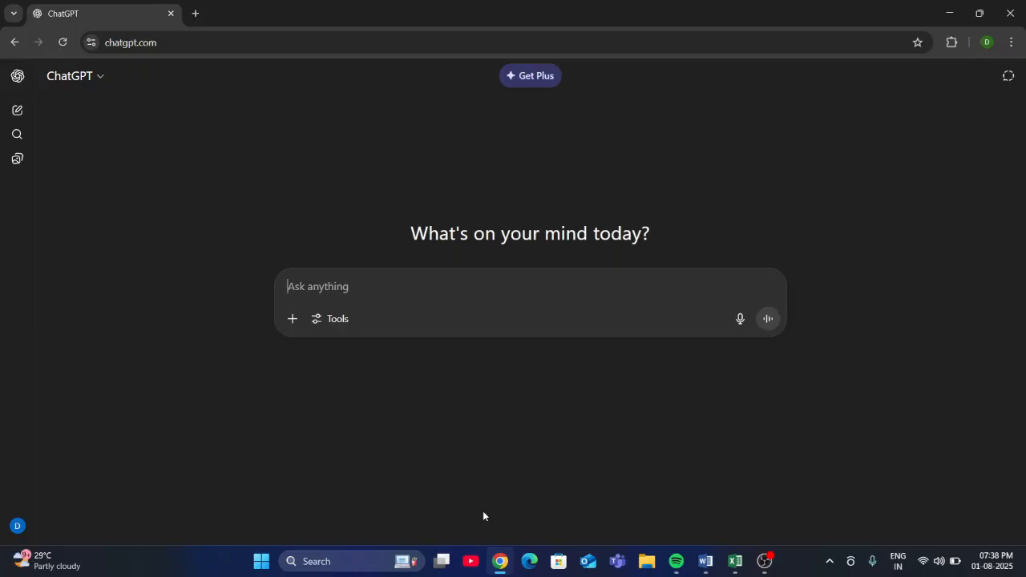
{"action": "type", "text": "c"}
{"action": "key", "text": "BackSpace"}
{"action": "type", "text": "I"}
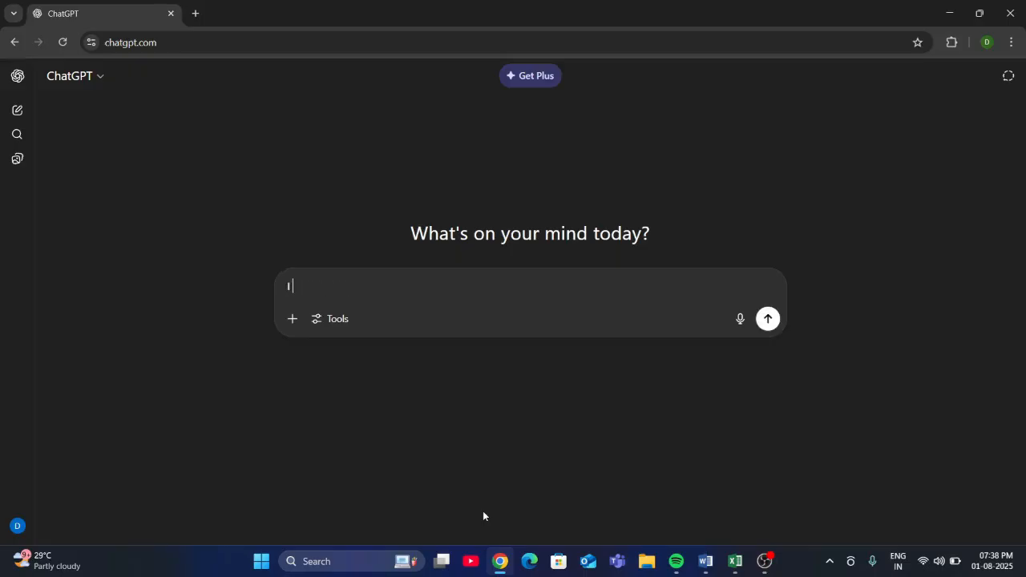
{"action": "type", "text": " HAVE AN EX"}
{"action": "type", "text": "CEL DAT A"}
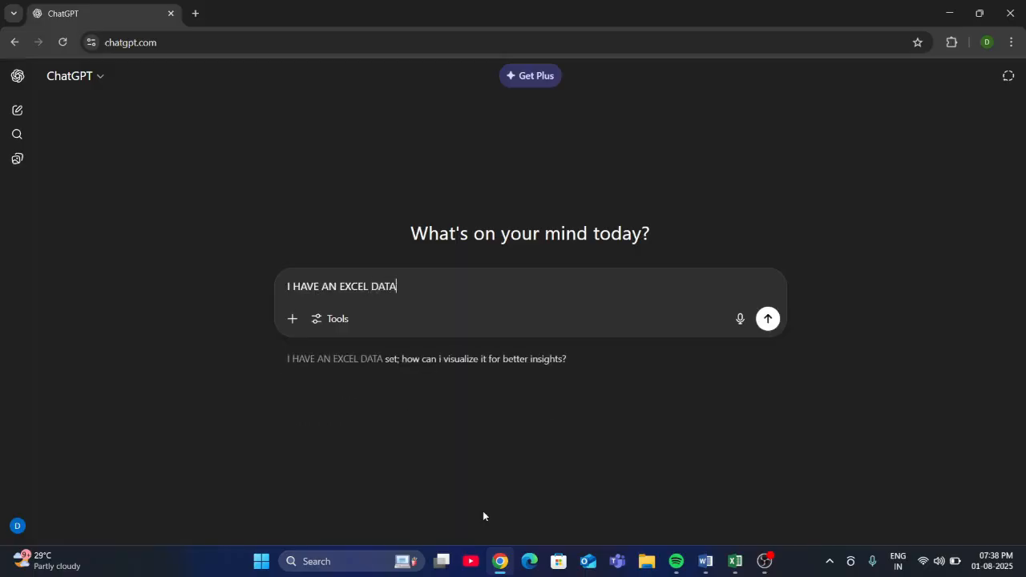
{"action": "type", "text": " IN WHICH"}
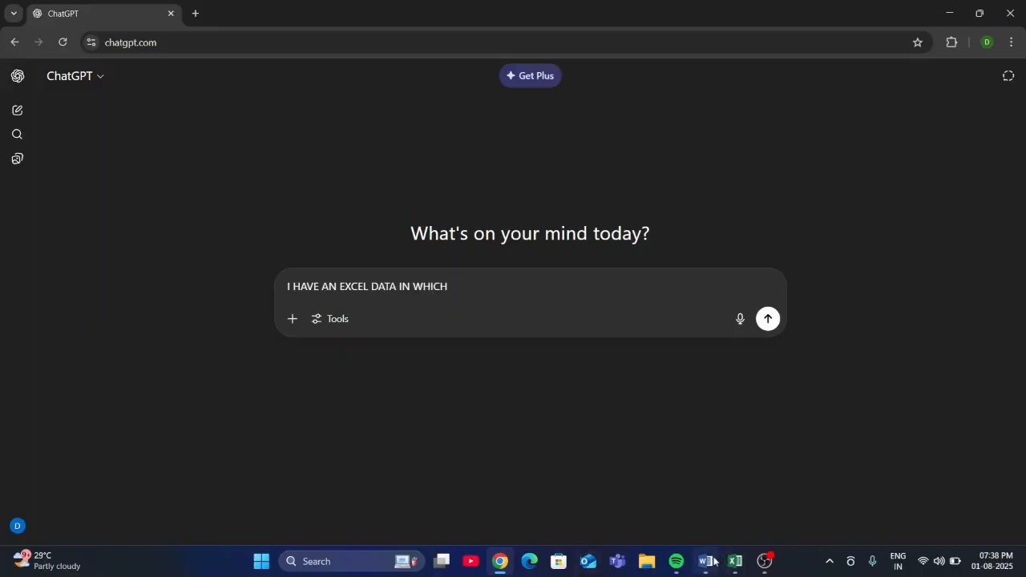
- Check the columns in the Total Sales workbook and continue the ChatGPT prompt with "6 COLUMNS NAMED"
{"action": "mouse_move", "coordinate": [734, 561]}
{"action": "left_click", "coordinate": [804, 489]}
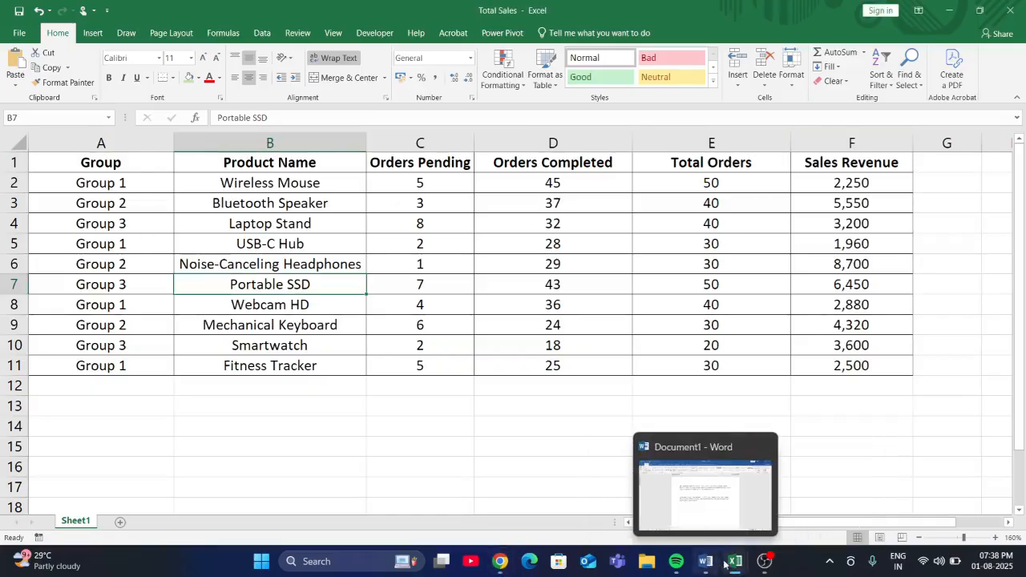
{"action": "mouse_move", "coordinate": [504, 560]}
{"action": "left_click", "coordinate": [485, 457]}
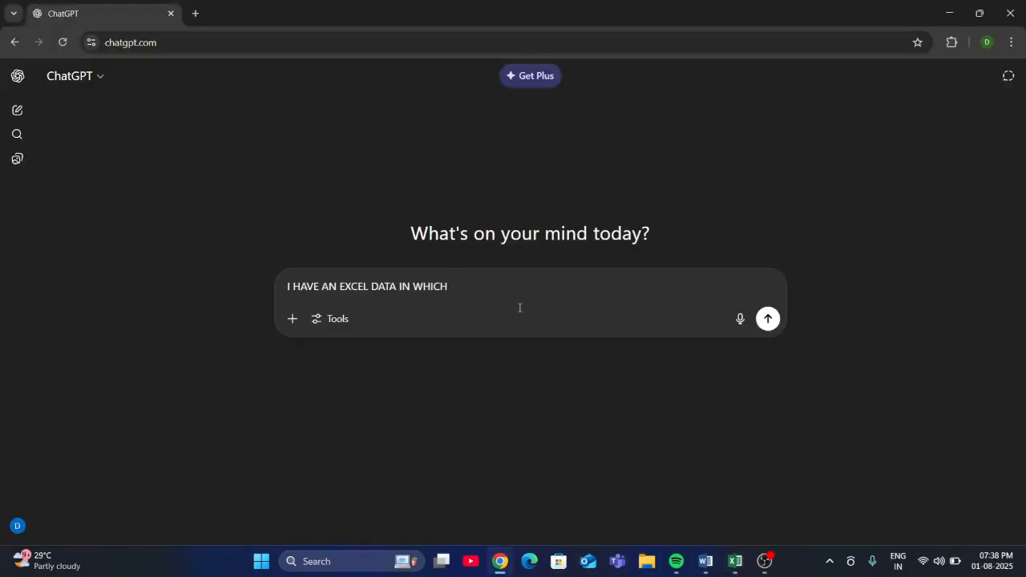
{"action": "type", "text": "6 COLUMNS NAMED"}
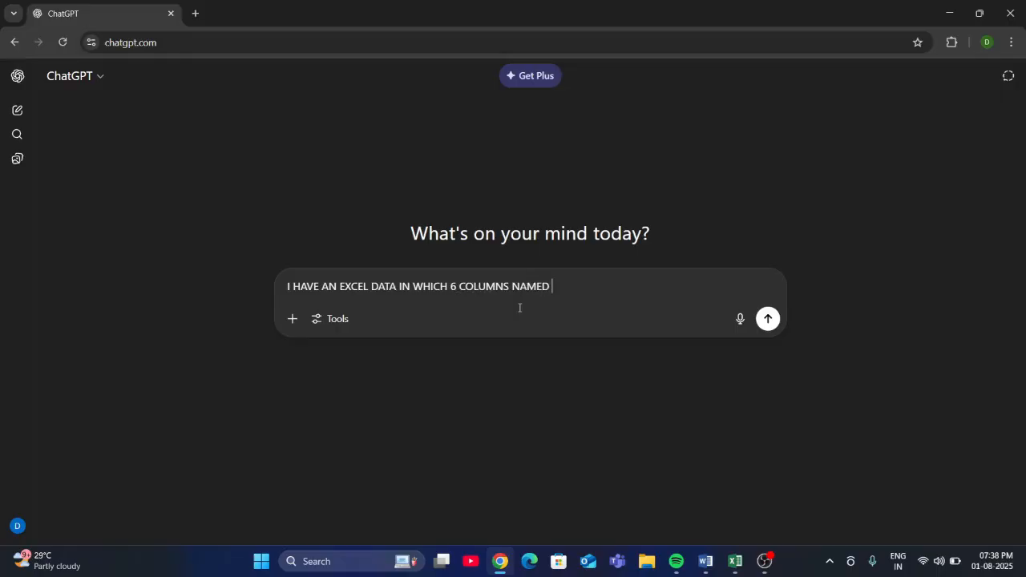
- Switch to the Total Sales workbook in Excel and copy the header cells A1:F1, from Group to Sales Revenue
{"action": "mouse_move", "coordinate": [735, 561]}
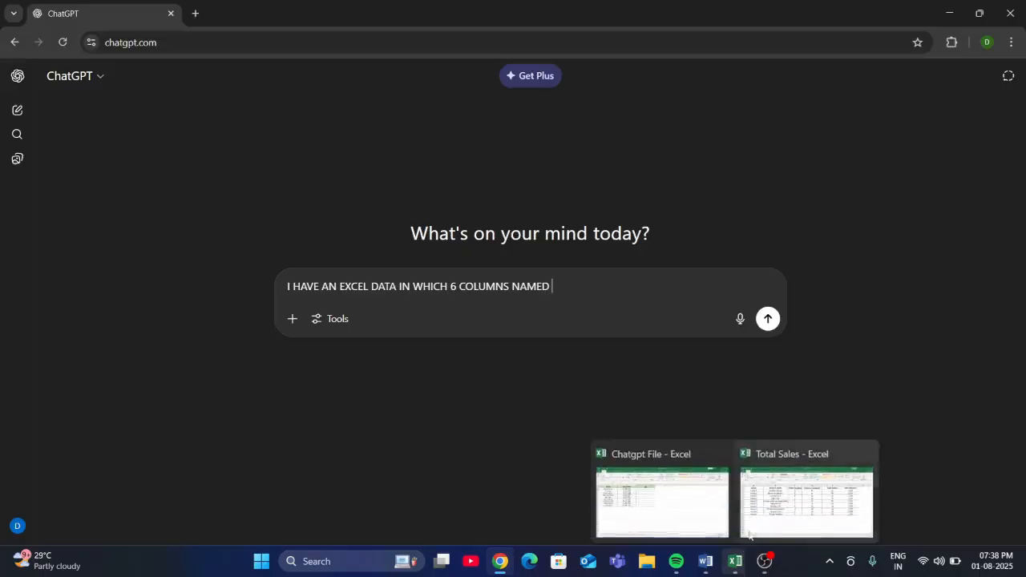
{"action": "left_click", "coordinate": [753, 452]}
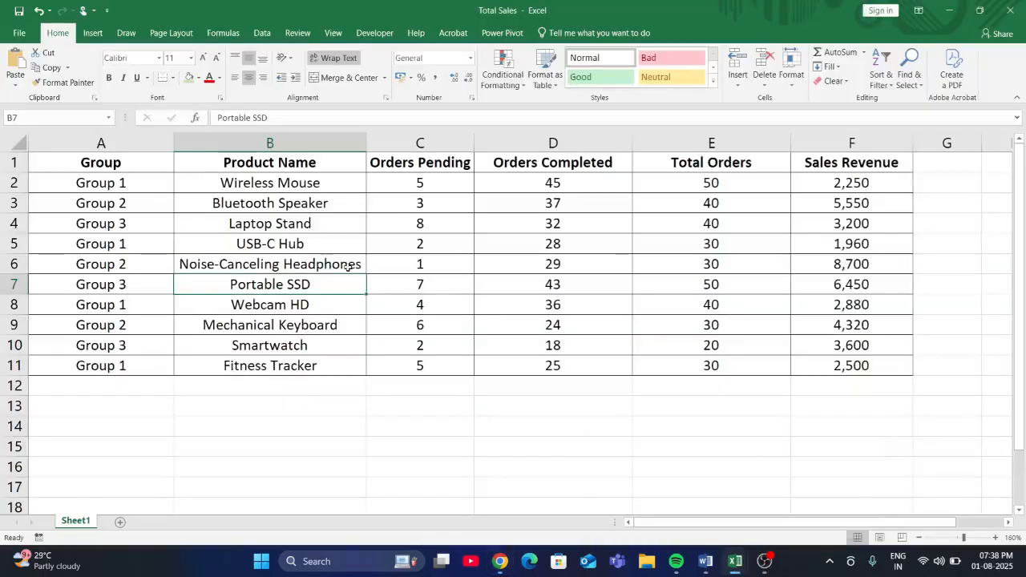
{"action": "left_click", "coordinate": [126, 162]}
{"action": "left_click_drag", "start_coordinate": [199, 163], "coordinate": [818, 165]}
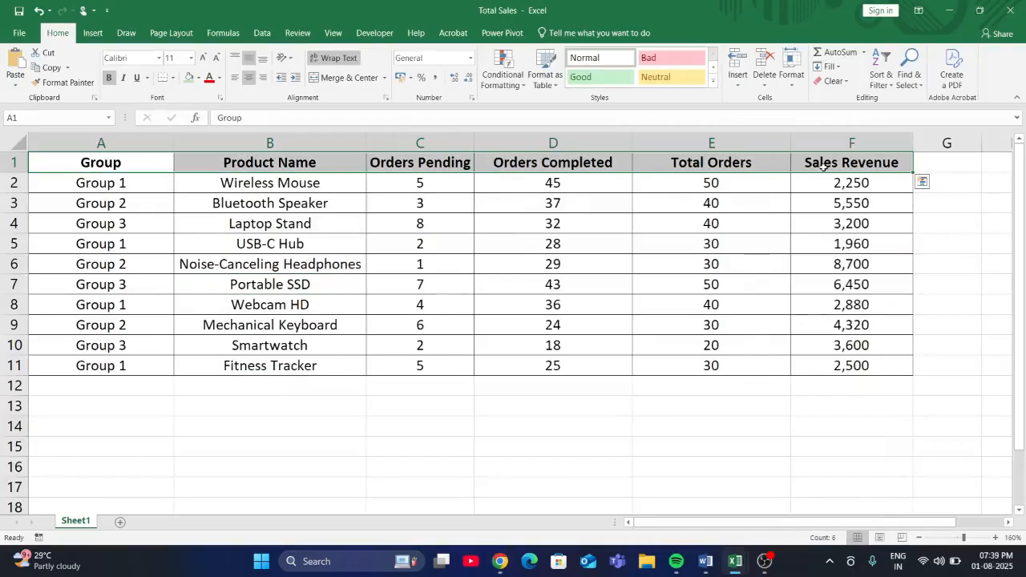
{"action": "key", "text": "ctrl+c"}
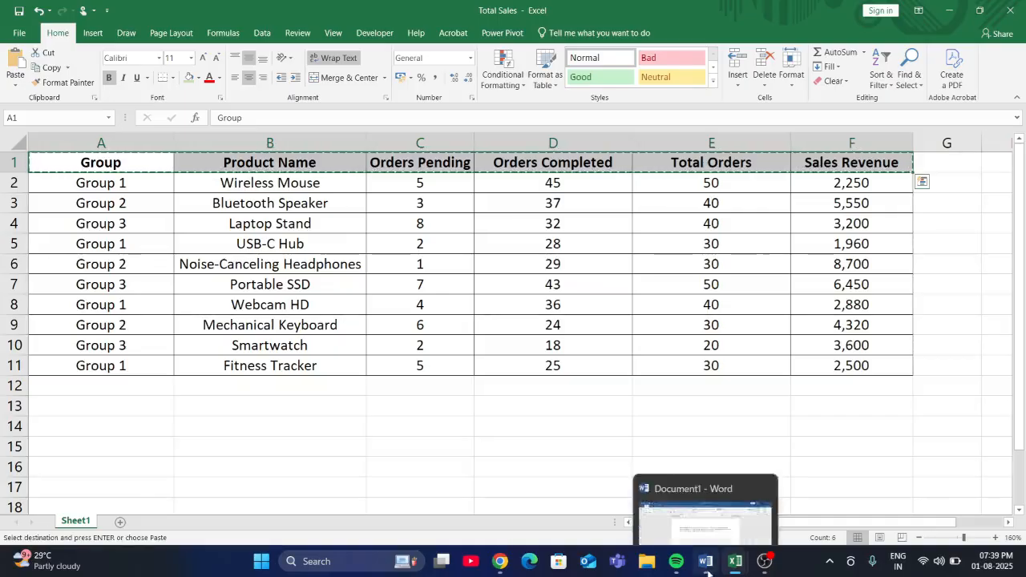
- Paste the copied headers at the end of the ChatGPT prompt and remove the image attached with them
{"action": "mouse_move", "coordinate": [731, 566]}
{"action": "left_click", "coordinate": [499, 561]}
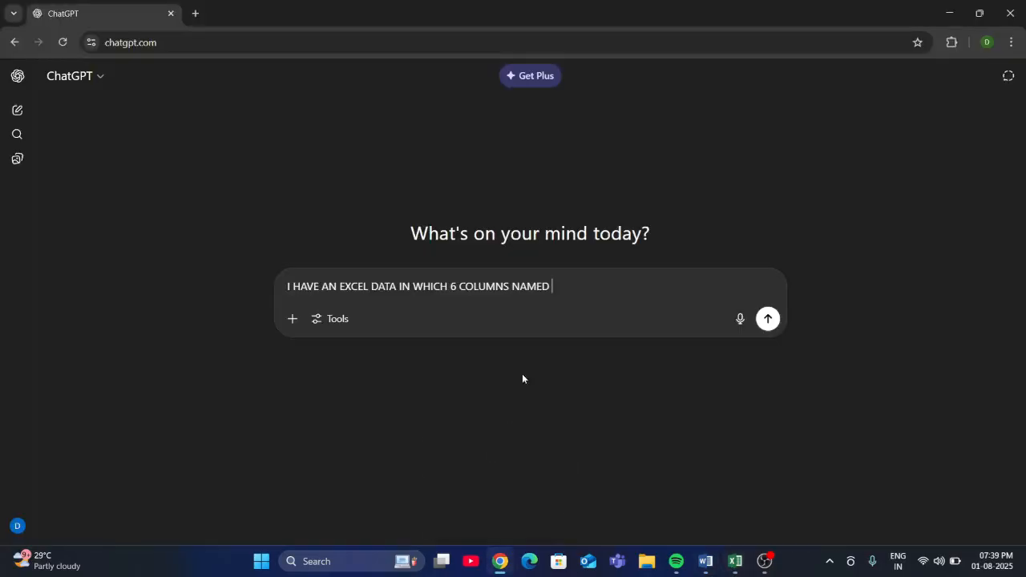
{"action": "key", "text": "ctrl+v"}
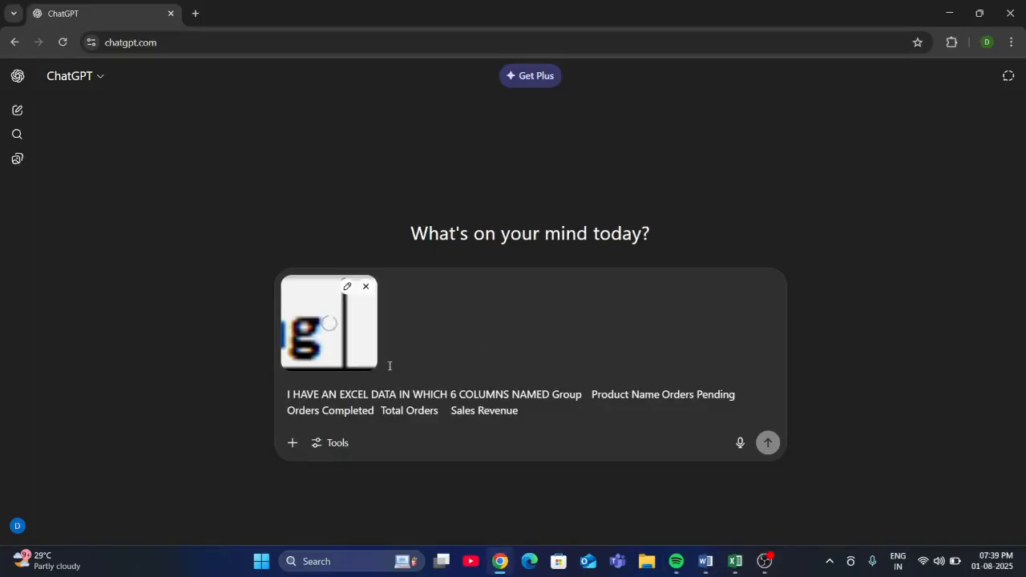
{"action": "left_click", "coordinate": [367, 288]}
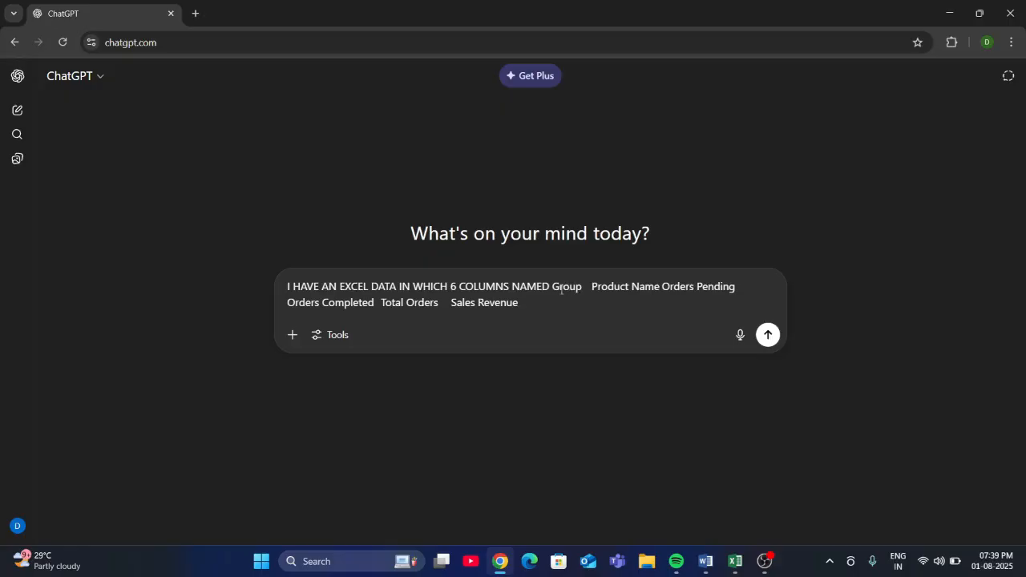
- Delete "Group" and the gap after it from the pasted column names in the prompt
{"action": "left_click", "coordinate": [593, 290]}
{"action": "key", "text": "BackSpace"}
{"action": "key", "text": "BackSpace"}
{"action": "key", "text": "BackSpace"}
{"action": "key", "text": "BackSpace"}
{"action": "key", "text": "BackSpace"}
{"action": "key", "text": "BackSpace"}
{"action": "key", "text": "BackSpace"}
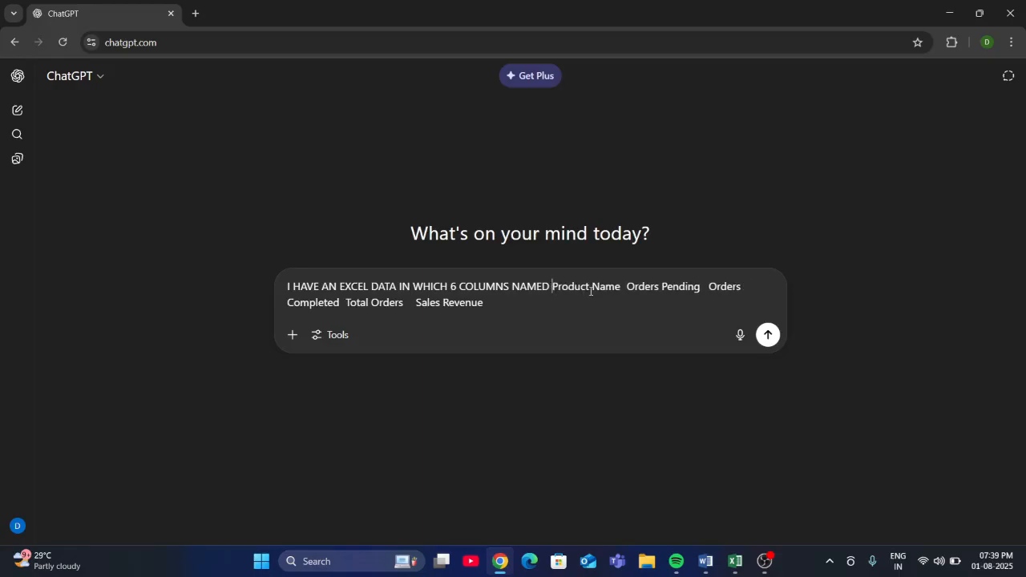
- Separate the column names from Product Name to Total Orders with commas and insert "AND" before Sales Revenue
{"action": "left_click", "coordinate": [627, 287]}
{"action": "key", "text": "BackSpace"}
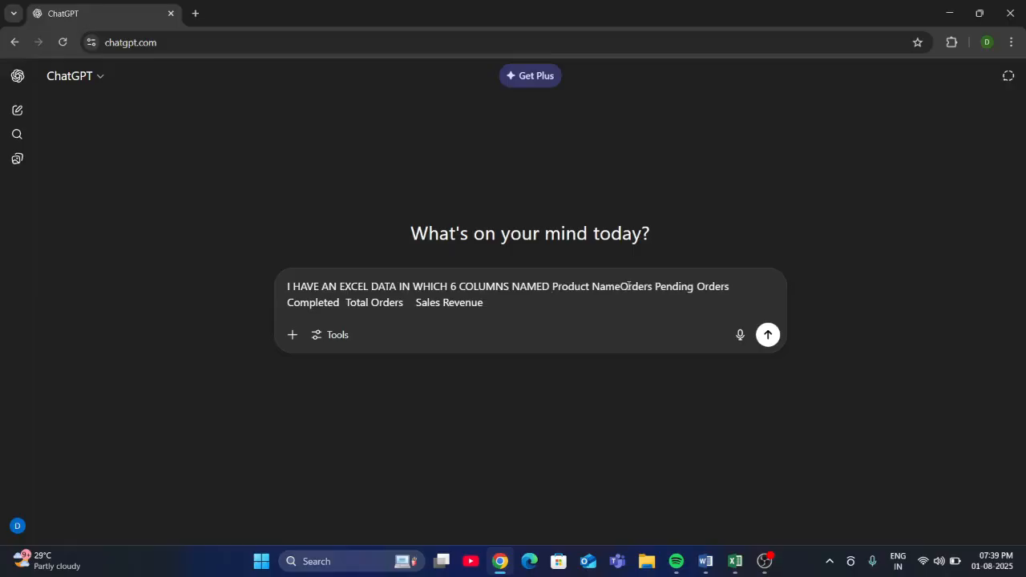
{"action": "type", "text": ","}
{"action": "left_click", "coordinate": [705, 287]}
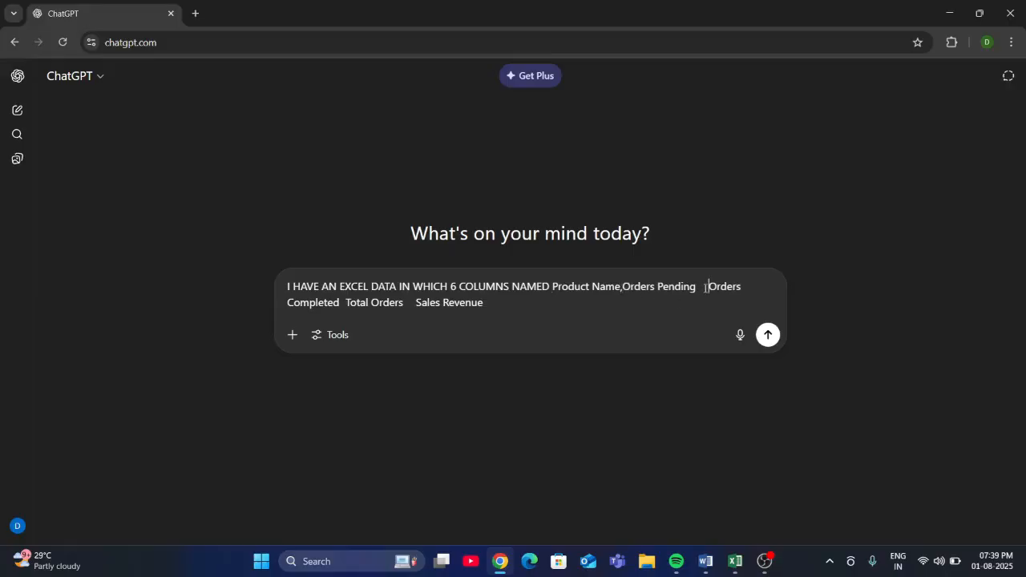
{"action": "key", "text": "BackSpace"}
{"action": "type", "text": ","}
{"action": "left_click", "coordinate": [346, 304]}
{"action": "key", "text": "BackSpace"}
{"action": "type", "text": ","}
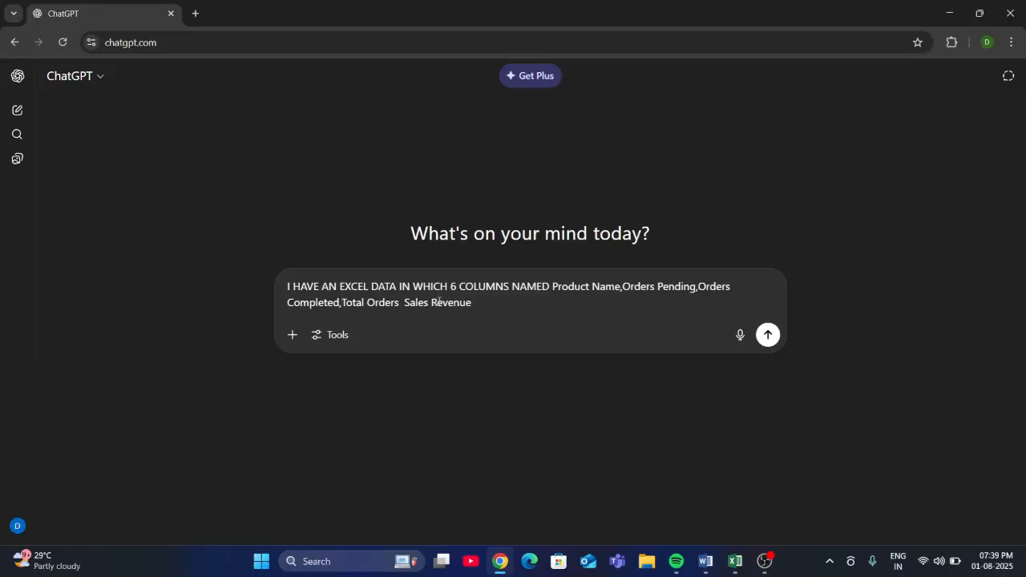
{"action": "left_click", "coordinate": [406, 302]}
{"action": "type", "text": "AND"}
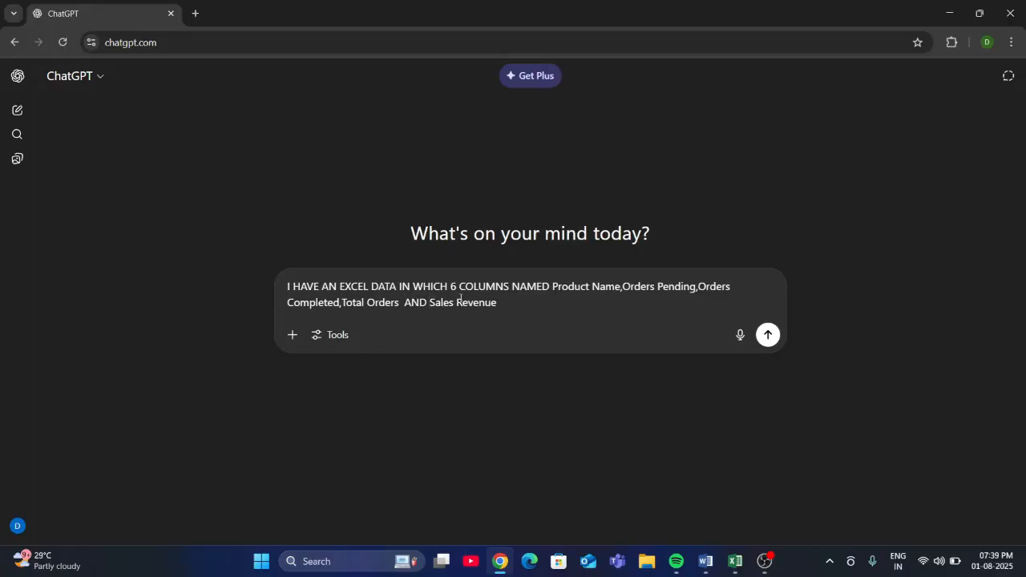
- Complete the prompt with "HOW TO CREATE A DASHBOARD ON THIS DATA" and send it
{"action": "left_click", "coordinate": [525, 303]}
{"action": "type", "text": "HOW TO CREATE A DASHBOA"}
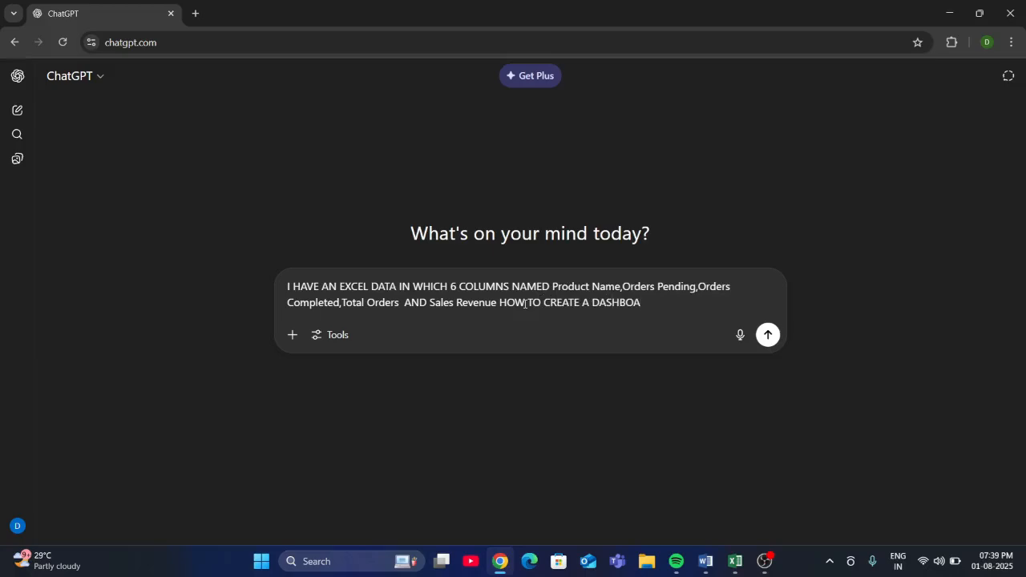
{"action": "type", "text": "RD ON TIS DATA."}
{"action": "key", "text": "Return"}
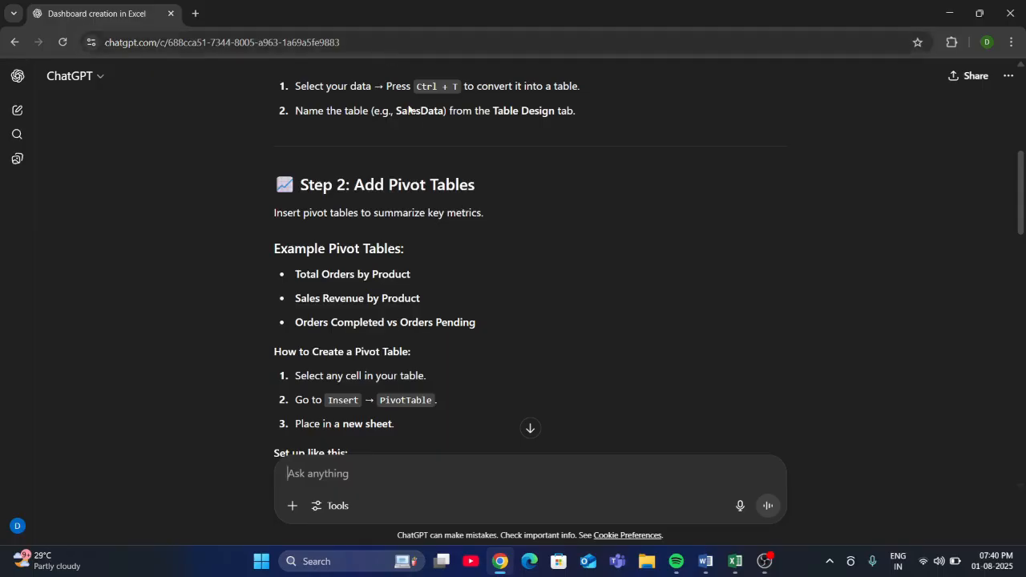
- Read through the reply's dashboard instructions, covering pivot tables, charts, slicers, the dashboard sheet, final touches and the Power Query option
{"action": "scroll", "coordinate": [413, 192], "scroll_direction": "down", "scroll_amount": 1}
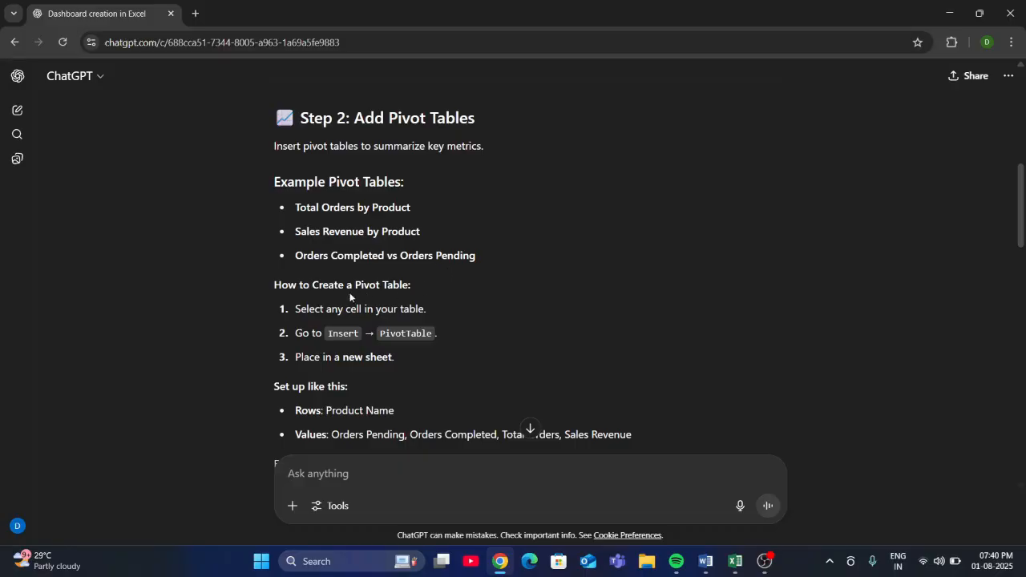
{"action": "scroll", "coordinate": [350, 297], "scroll_direction": "down", "scroll_amount": 1}
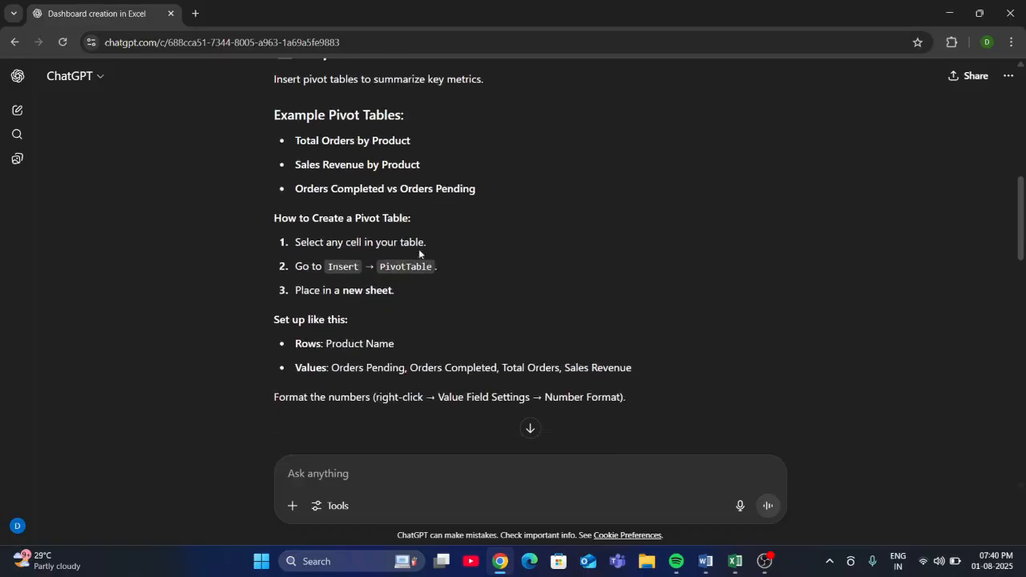
{"action": "scroll", "coordinate": [353, 267], "scroll_direction": "down", "scroll_amount": 1}
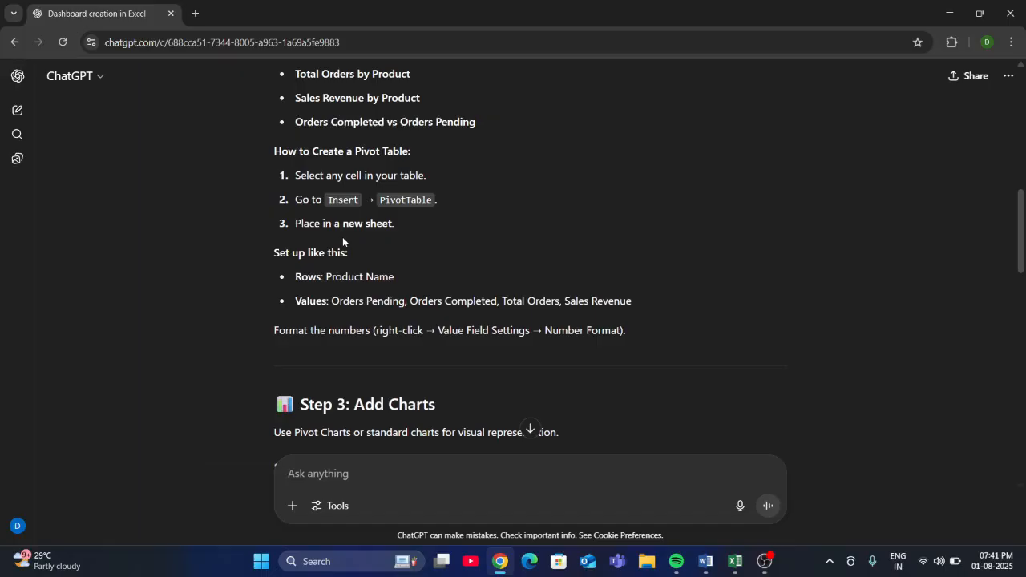
{"action": "scroll", "coordinate": [349, 244], "scroll_direction": "down", "scroll_amount": 3}
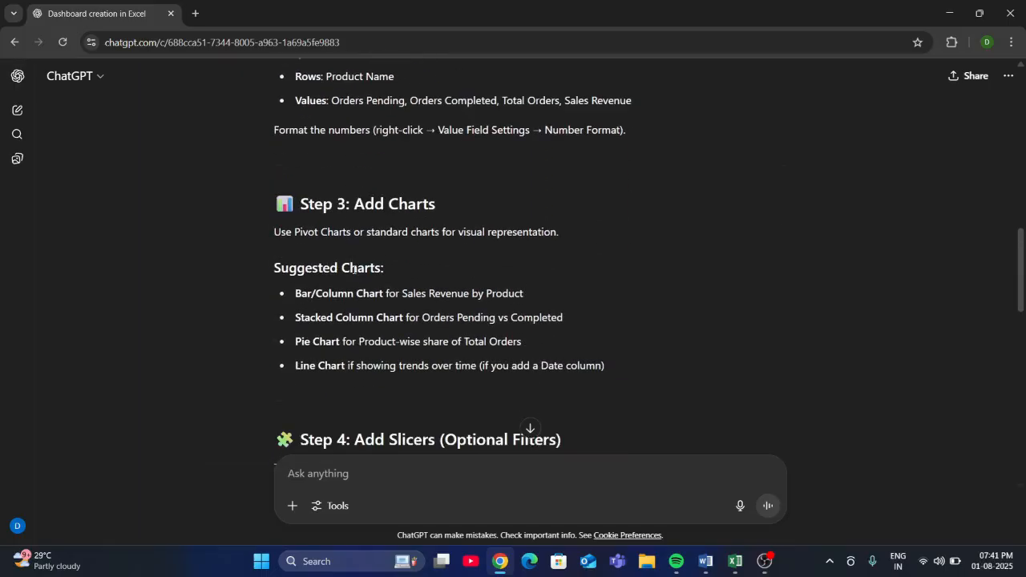
{"action": "scroll", "coordinate": [318, 341], "scroll_direction": "down", "scroll_amount": 1}
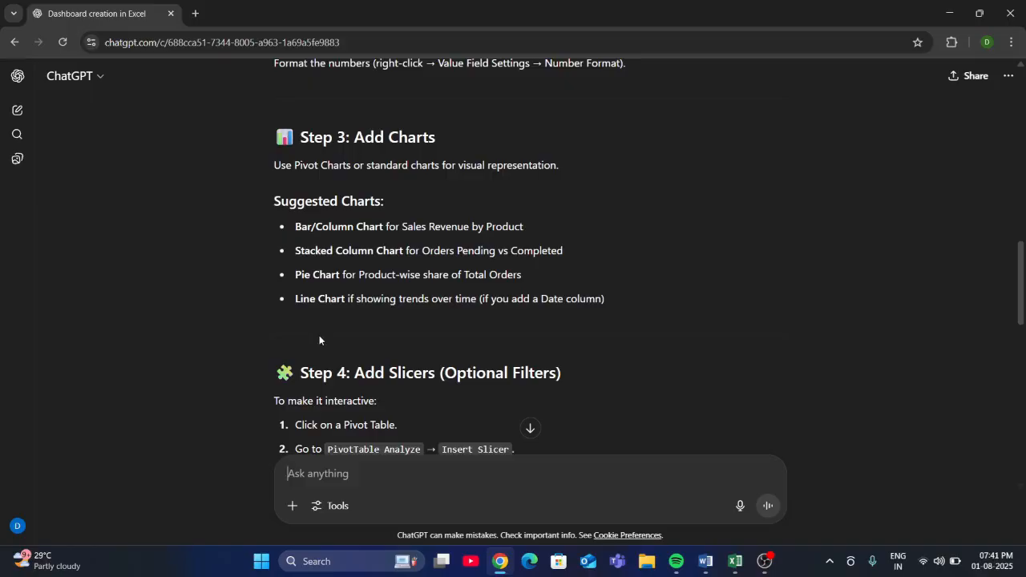
{"action": "scroll", "coordinate": [319, 336], "scroll_direction": "down", "scroll_amount": 2}
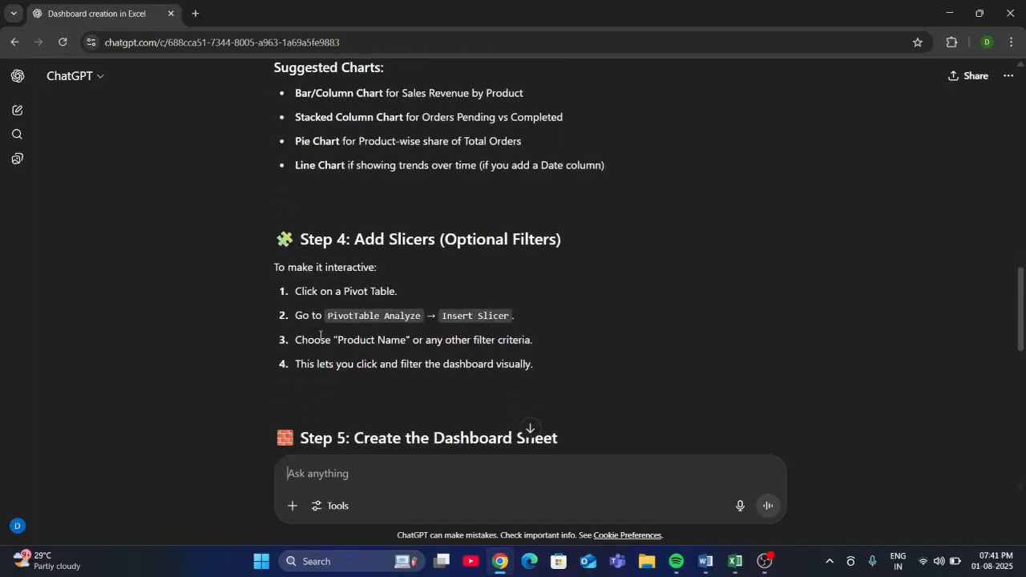
{"action": "scroll", "coordinate": [335, 333], "scroll_direction": "down", "scroll_amount": 3}
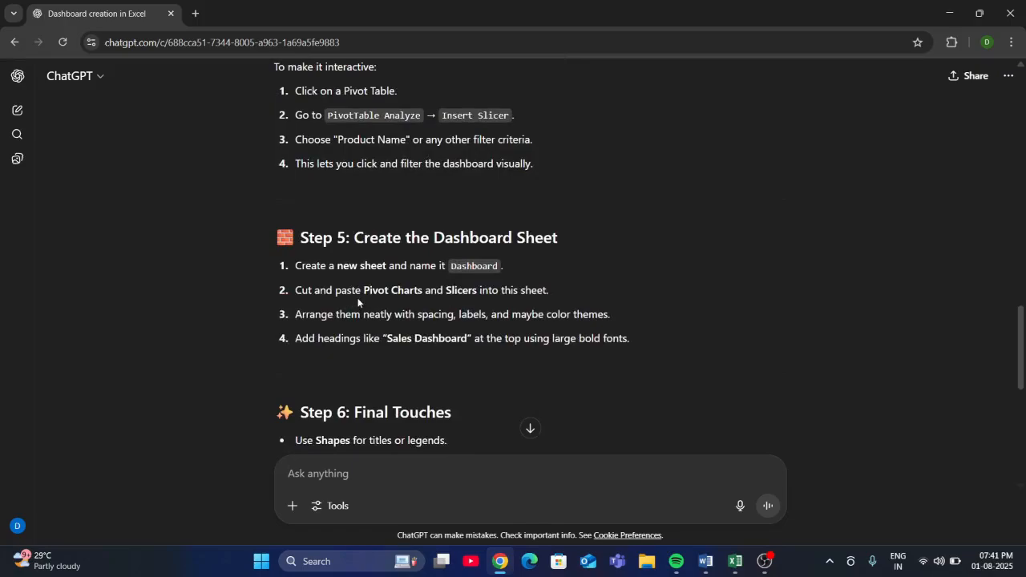
{"action": "scroll", "coordinate": [359, 302], "scroll_direction": "down", "scroll_amount": 3}
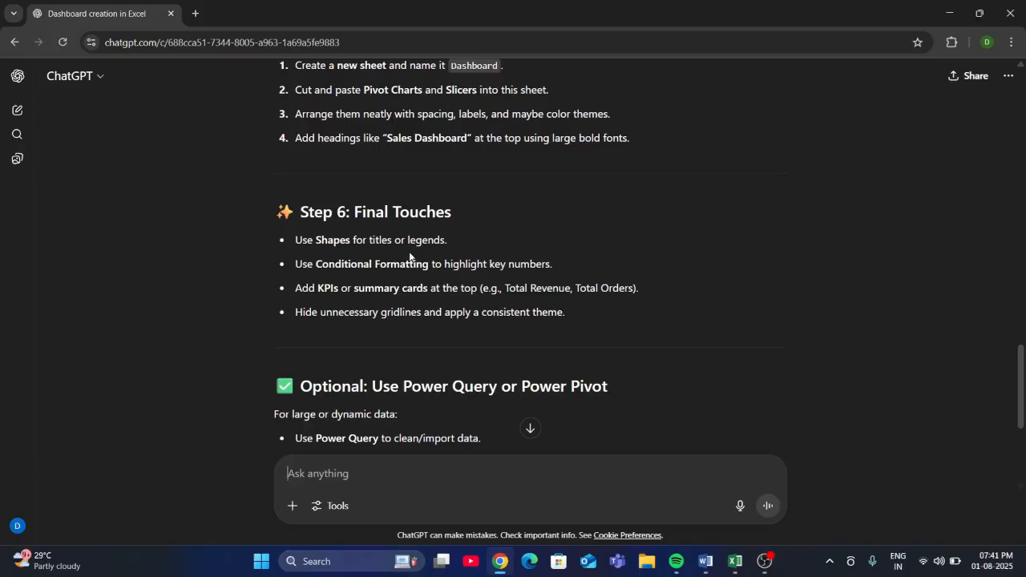
{"action": "scroll", "coordinate": [409, 255], "scroll_direction": "down", "scroll_amount": 2}
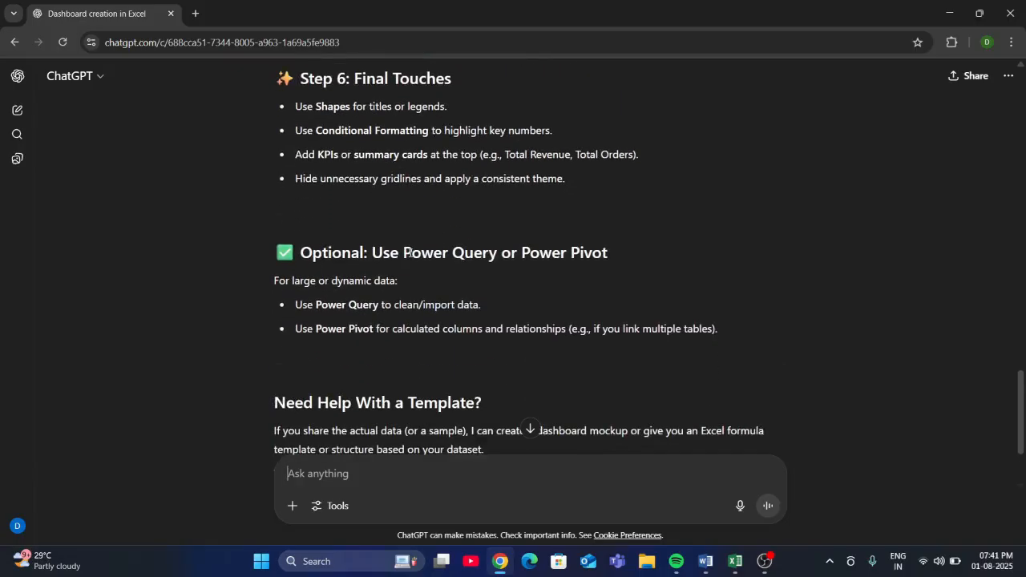
{"action": "scroll", "coordinate": [401, 276], "scroll_direction": "up", "scroll_amount": 15}
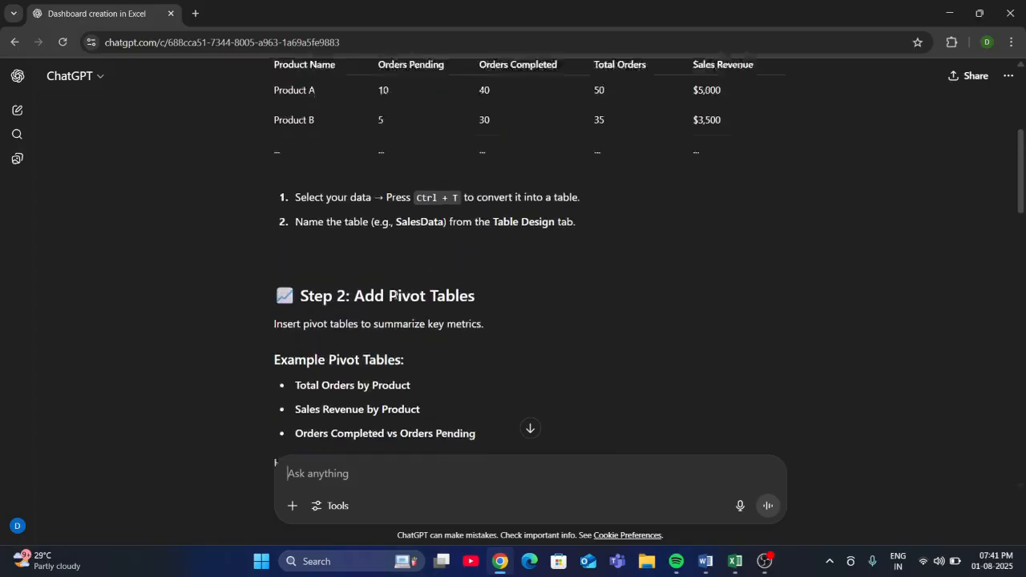
- Review the reply's sections on structuring the data as a table and adding pivot tables
{"action": "scroll", "coordinate": [394, 296], "scroll_direction": "up", "scroll_amount": 2}
{"action": "scroll", "coordinate": [394, 295], "scroll_direction": "down", "scroll_amount": 2}
{"action": "scroll", "coordinate": [394, 296], "scroll_direction": "up", "scroll_amount": 3}
{"action": "scroll", "coordinate": [394, 295], "scroll_direction": "down", "scroll_amount": 3}
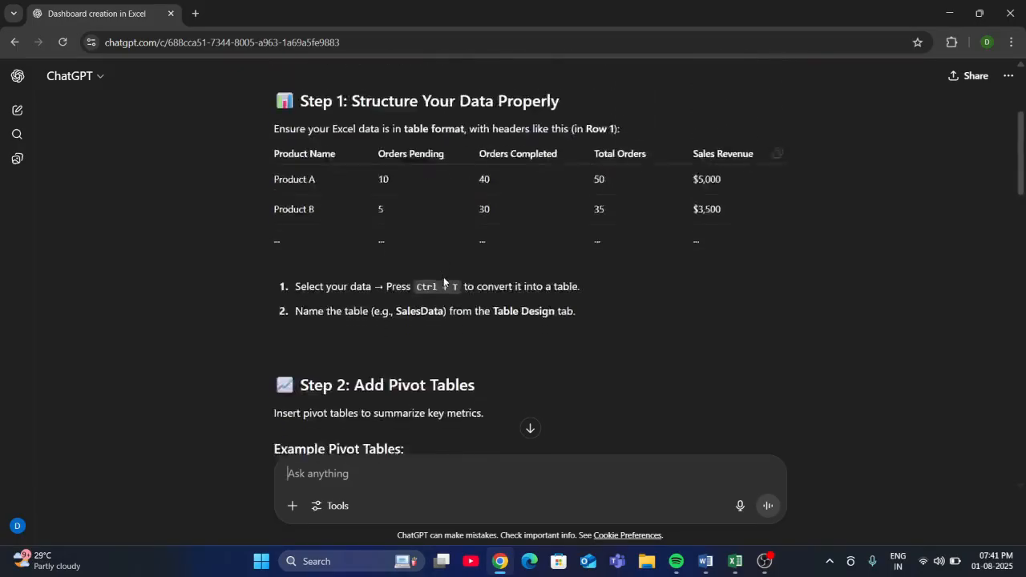
{"action": "scroll", "coordinate": [334, 303], "scroll_direction": "down", "scroll_amount": 1}
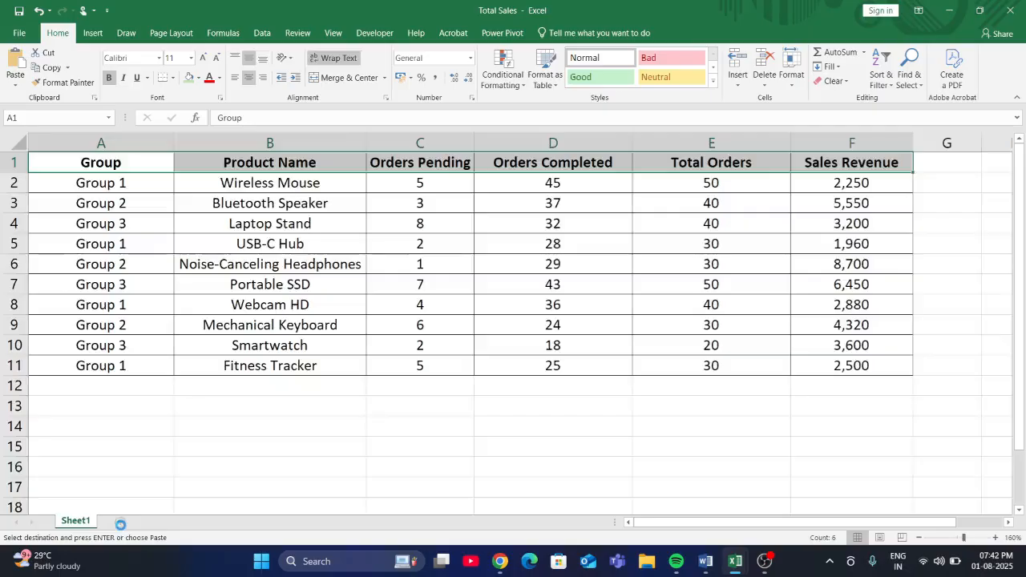
- Switch to the Total Sales workbook in Excel and create a PivotTable from Sheet1!$A$1:$F$11 on a new worksheet
{"action": "left_click", "coordinate": [120, 523]}
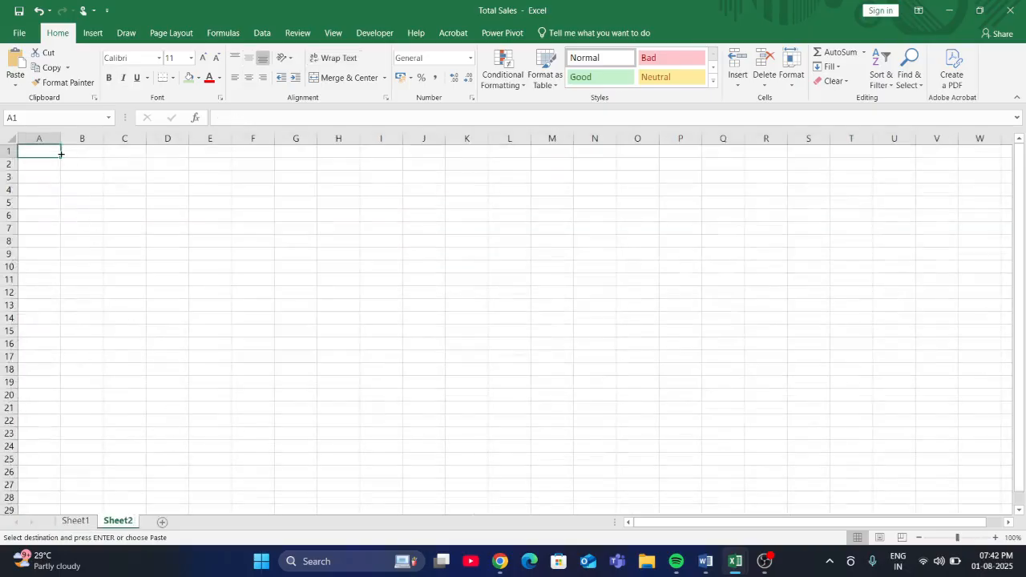
{"action": "left_click", "coordinate": [75, 521]}
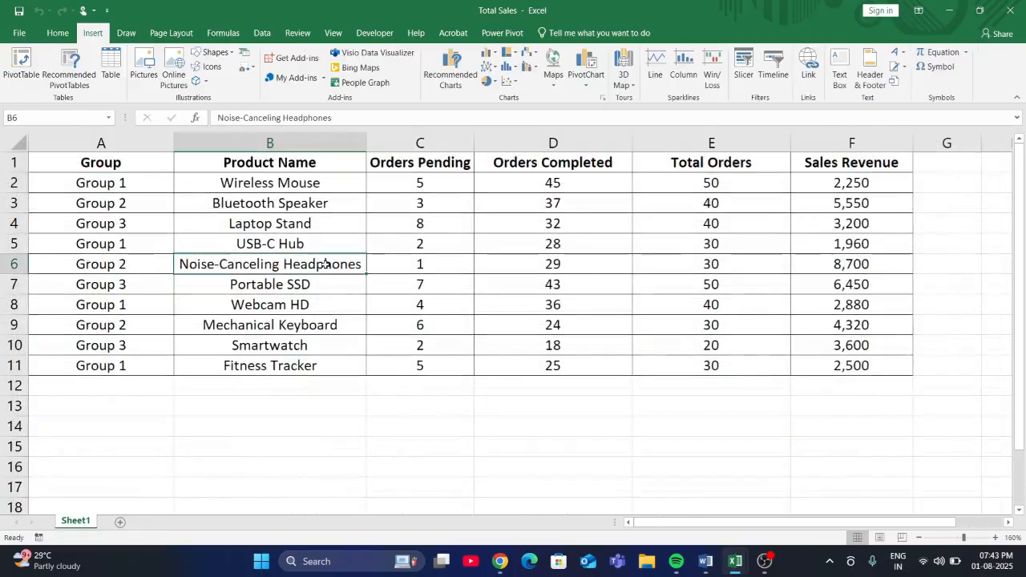
{"action": "key", "text": "alt+n"}
{"action": "key", "text": "v"}
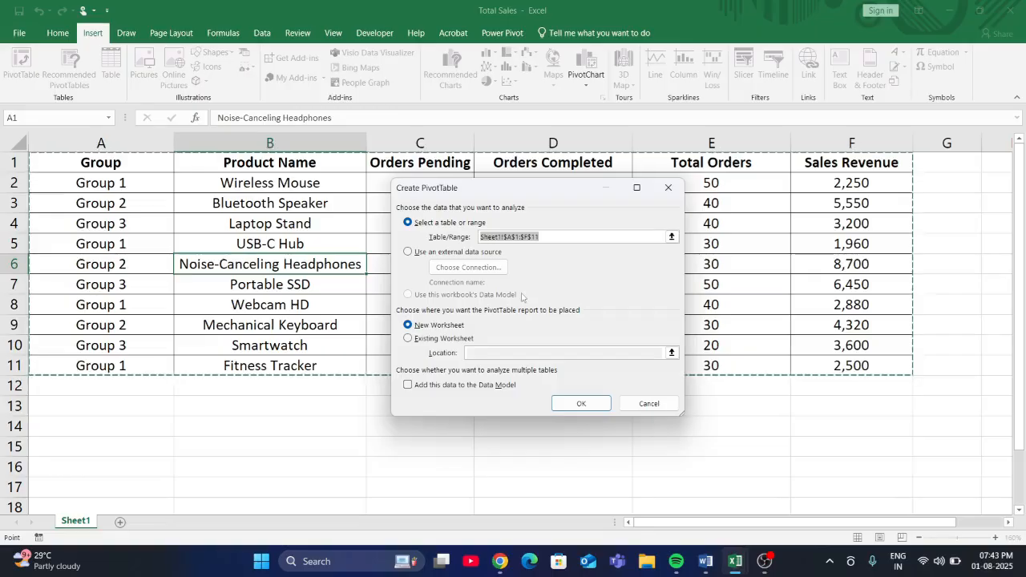
{"action": "left_click", "coordinate": [596, 405]}
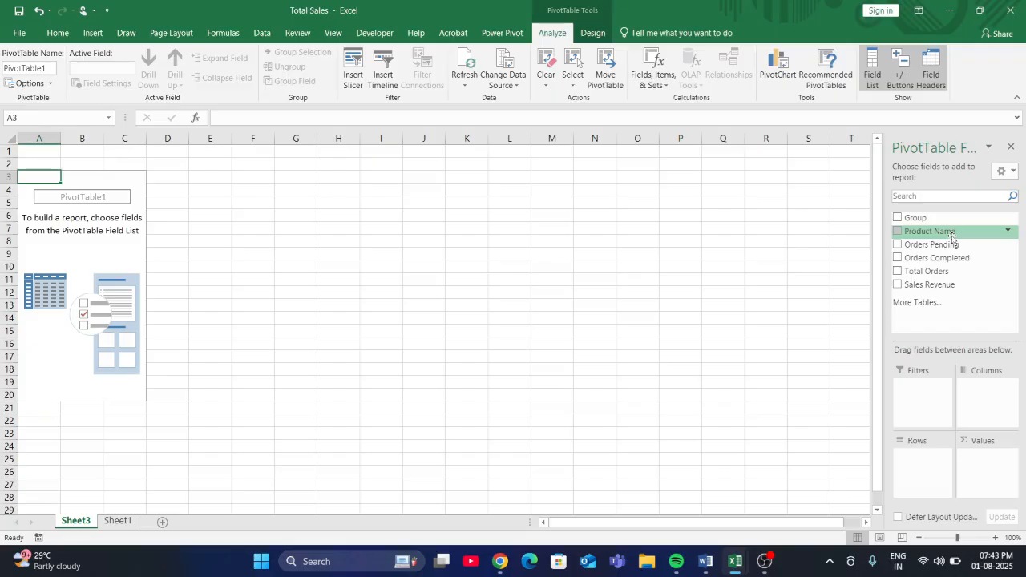
- Build the pivot table with Product Name as rows and Total Orders as summed values, and widen the field pane
{"action": "left_click_drag", "start_coordinate": [951, 233], "coordinate": [925, 470]}
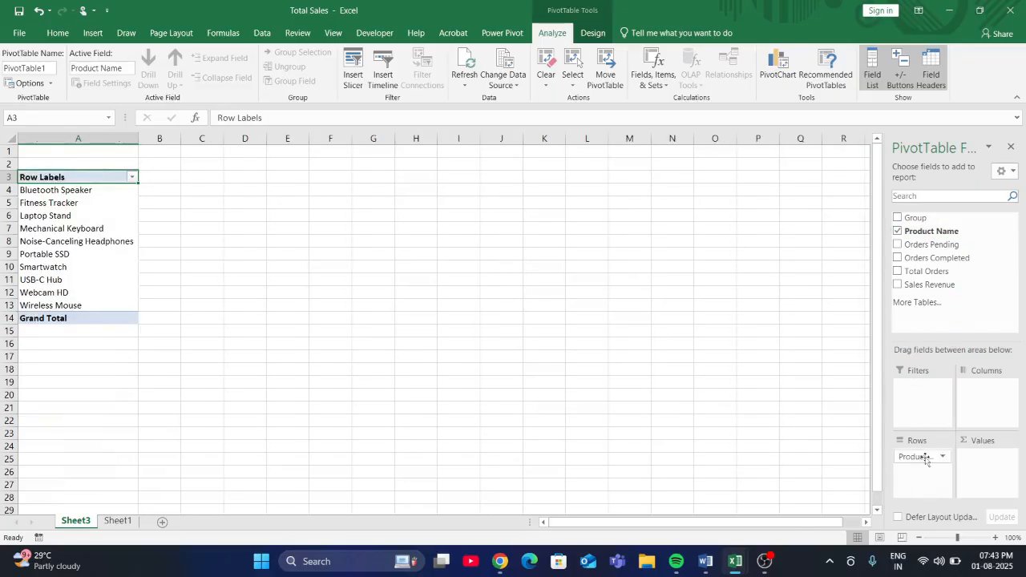
{"action": "left_click_drag", "start_coordinate": [914, 273], "coordinate": [988, 481]}
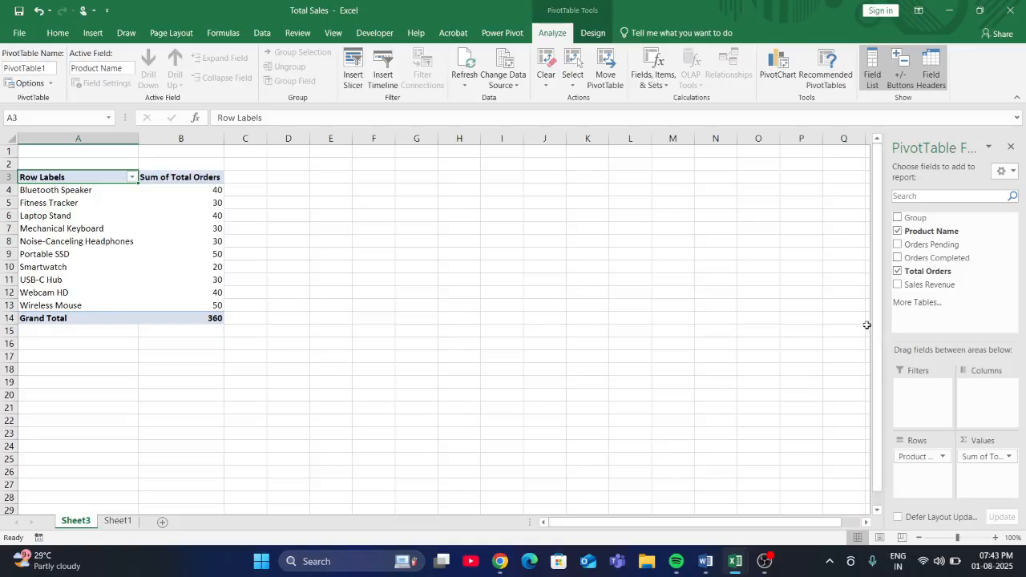
{"action": "left_click_drag", "start_coordinate": [873, 328], "coordinate": [806, 329]}
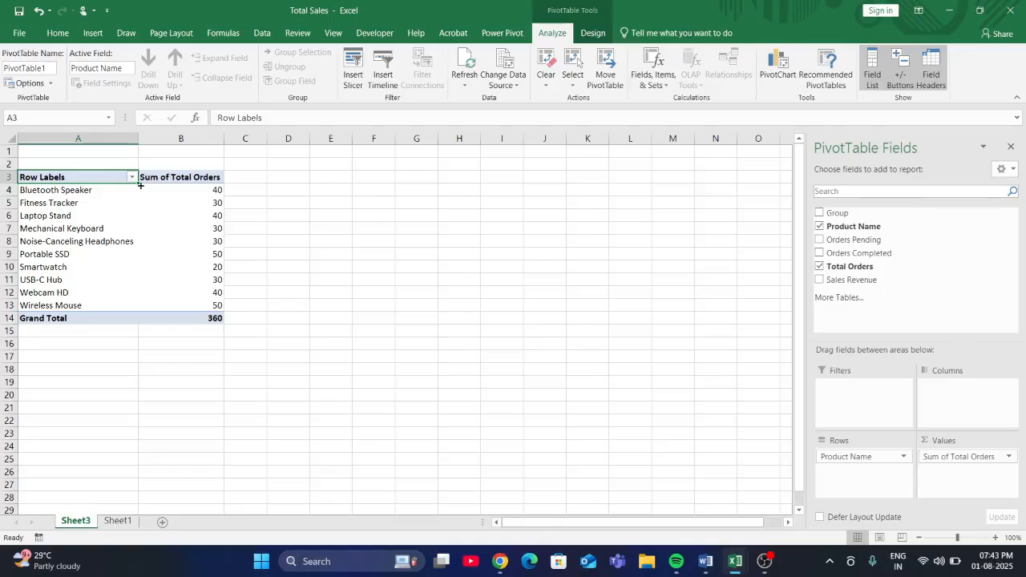
{"action": "mouse_move", "coordinate": [178, 285]}
- Switch to ChatGPT to check which example pivot table comes second, and return to the Total Sales workbook
{"action": "mouse_move", "coordinate": [730, 568]}
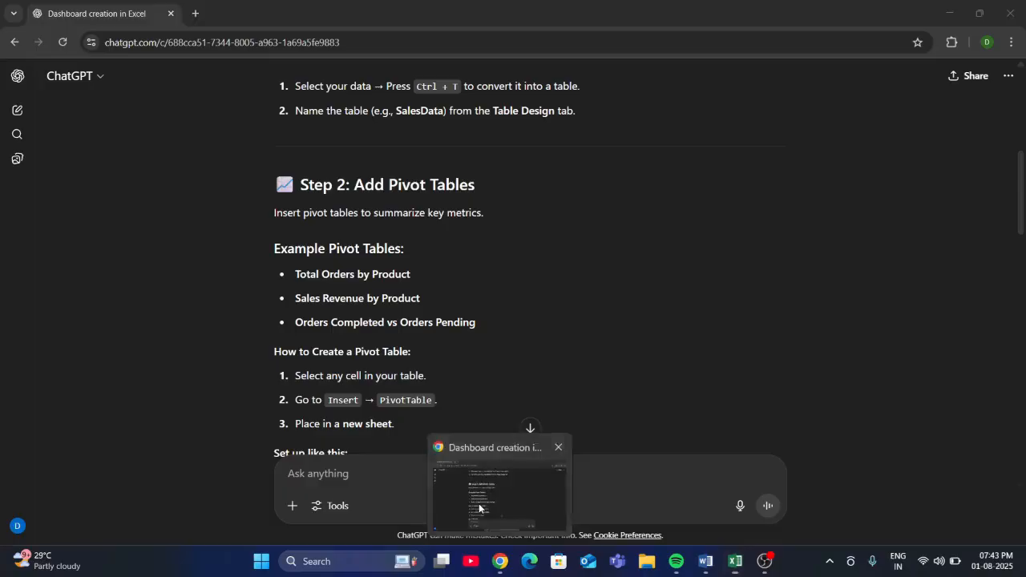
{"action": "left_click", "coordinate": [480, 493]}
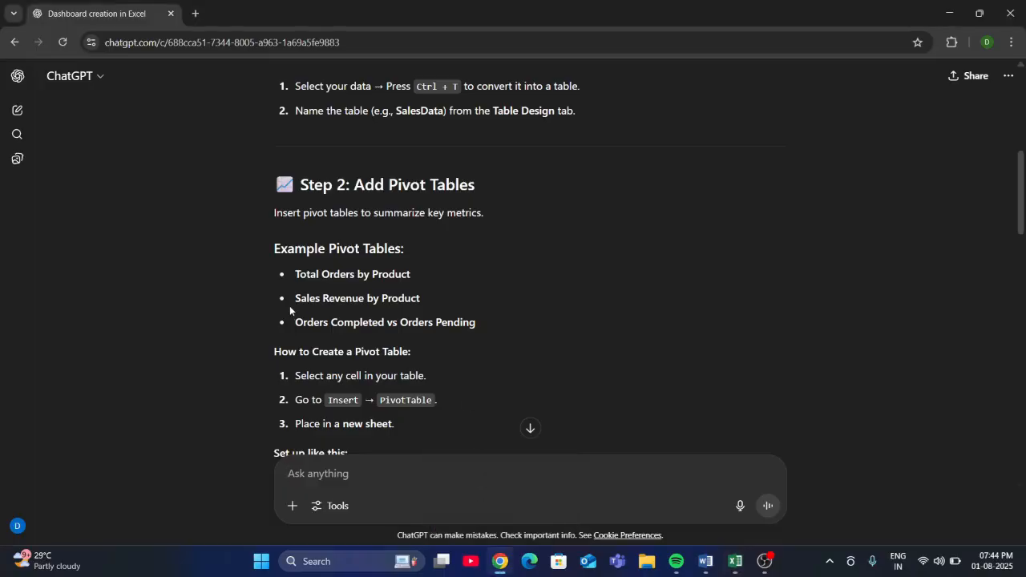
{"action": "mouse_move", "coordinate": [735, 561]}
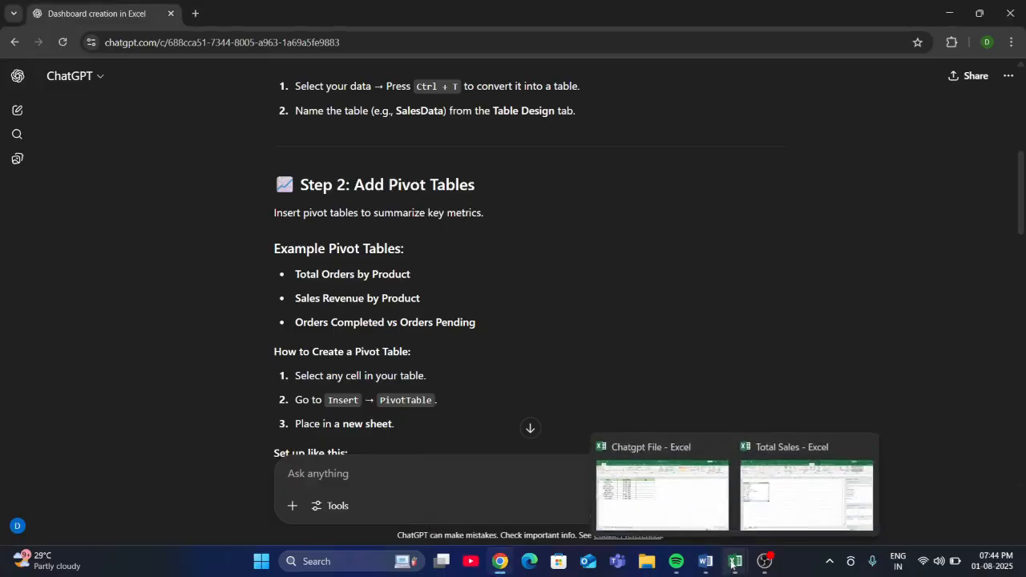
{"action": "left_click", "coordinate": [775, 523]}
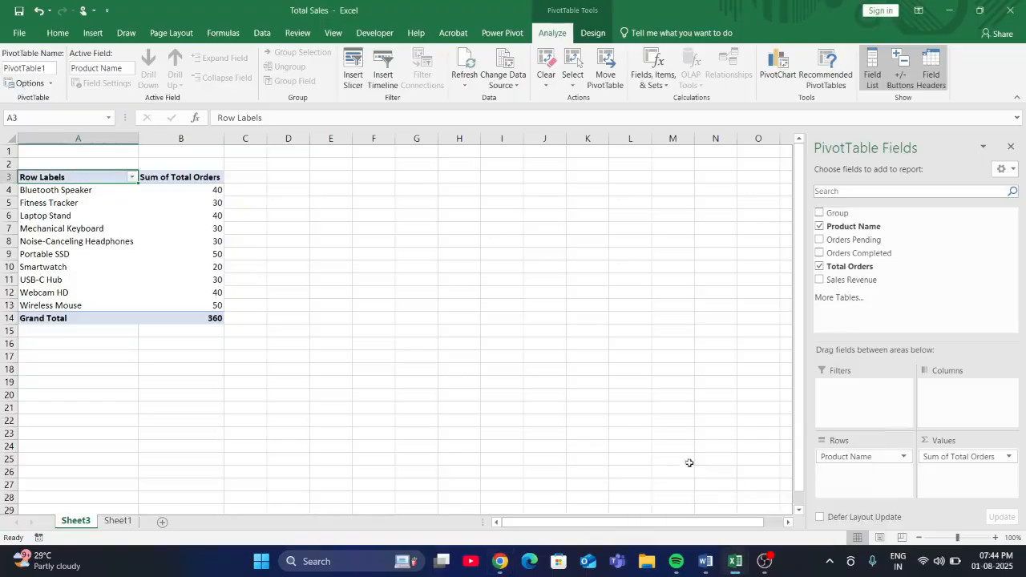
- Create a second PivotTable from the Sheet1 data, placed on the existing Sheet3 at cell A18
{"action": "left_click", "coordinate": [33, 372]}
{"action": "left_click", "coordinate": [117, 521]}
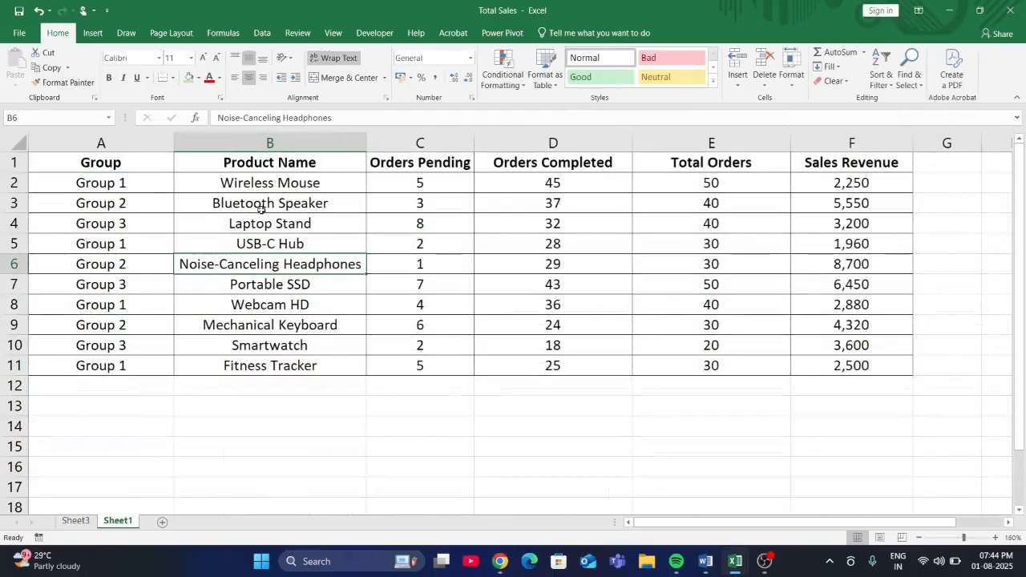
{"action": "key", "text": "alt"}
{"action": "key", "text": "n"}
{"action": "key", "text": "v"}
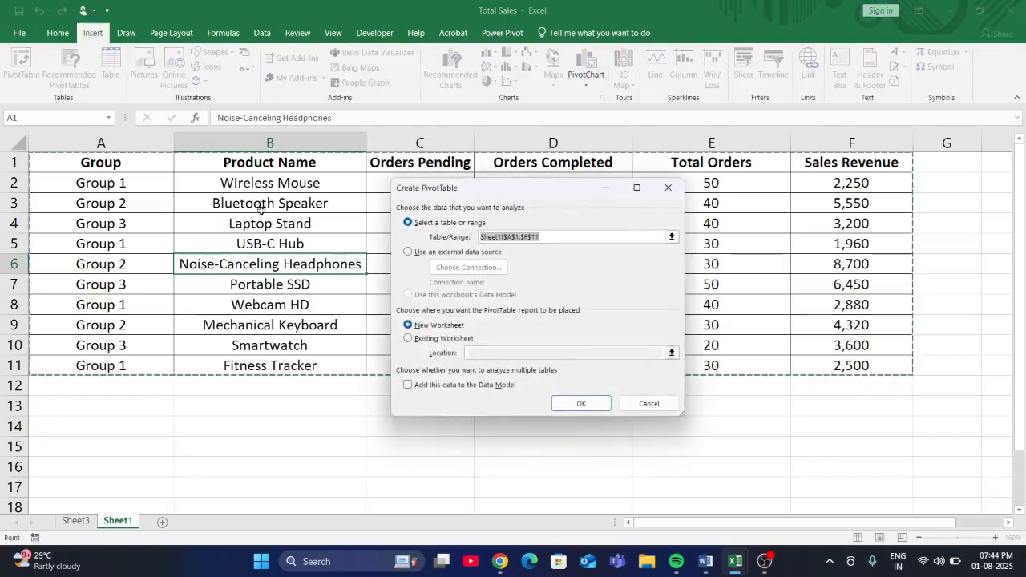
{"action": "left_click", "coordinate": [423, 339]}
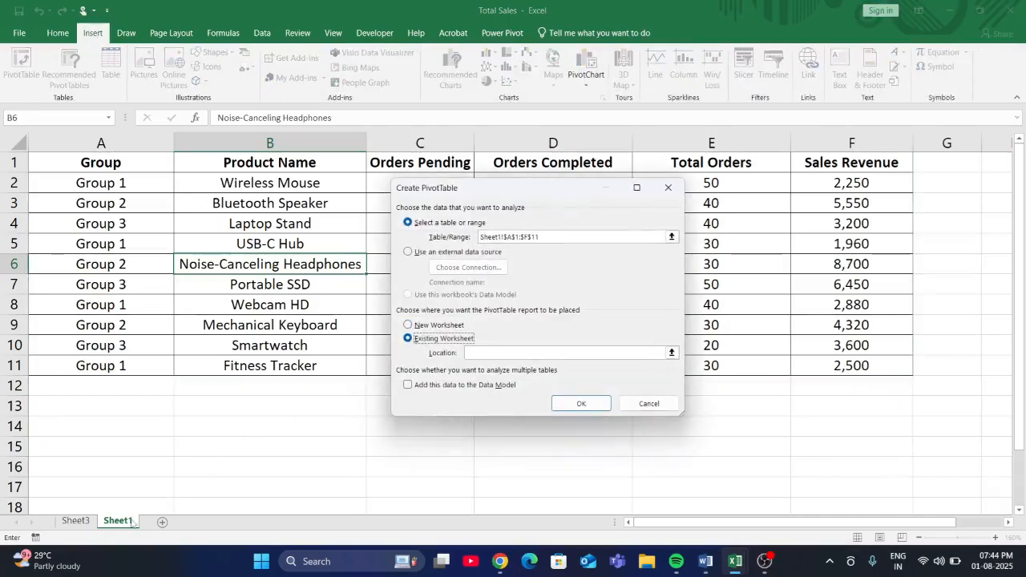
{"action": "left_click", "coordinate": [75, 521]}
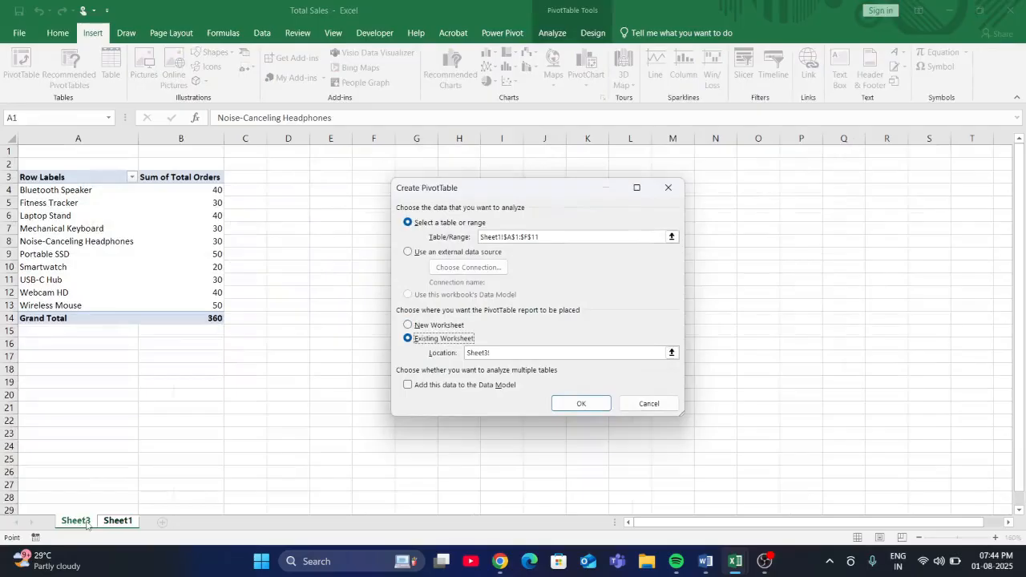
{"action": "left_click", "coordinate": [53, 370]}
{"action": "left_click", "coordinate": [578, 403]}
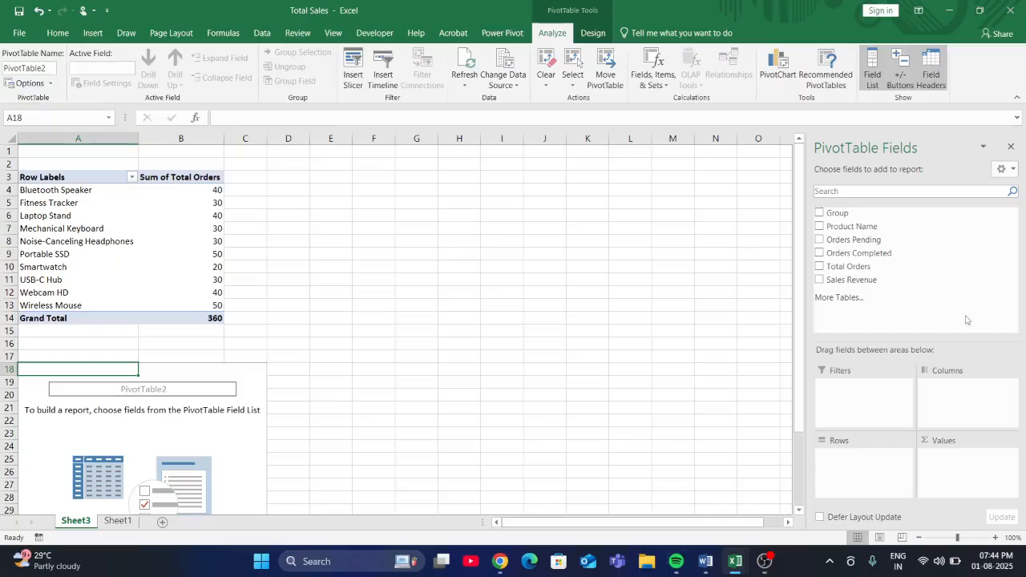
- Set Product Name as rows and Sales Revenue as summed values in the second pivot table
{"action": "left_click_drag", "start_coordinate": [851, 226], "coordinate": [882, 478]}
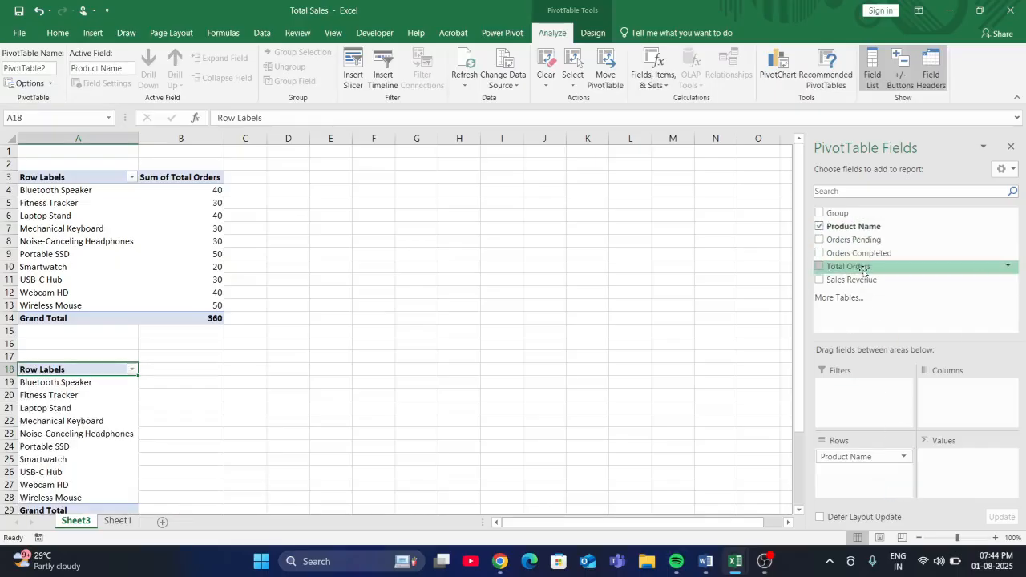
{"action": "left_click_drag", "start_coordinate": [866, 280], "coordinate": [953, 458]}
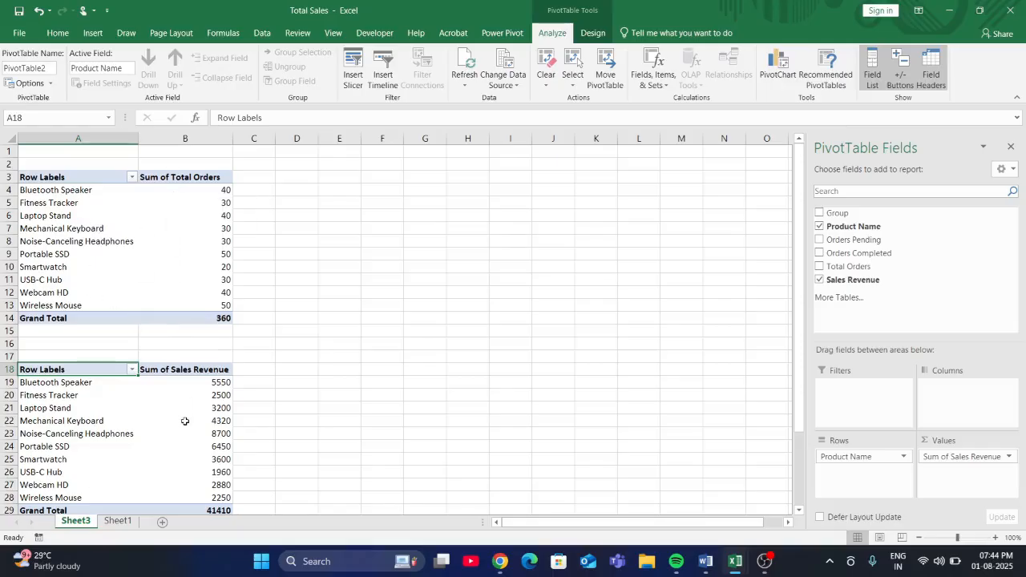
{"action": "mouse_move", "coordinate": [184, 421]}
- Check ChatGPT's list for the third example pivot table and switch back to the Total Sales workbook
{"action": "mouse_move", "coordinate": [496, 565]}
{"action": "left_click", "coordinate": [486, 513]}
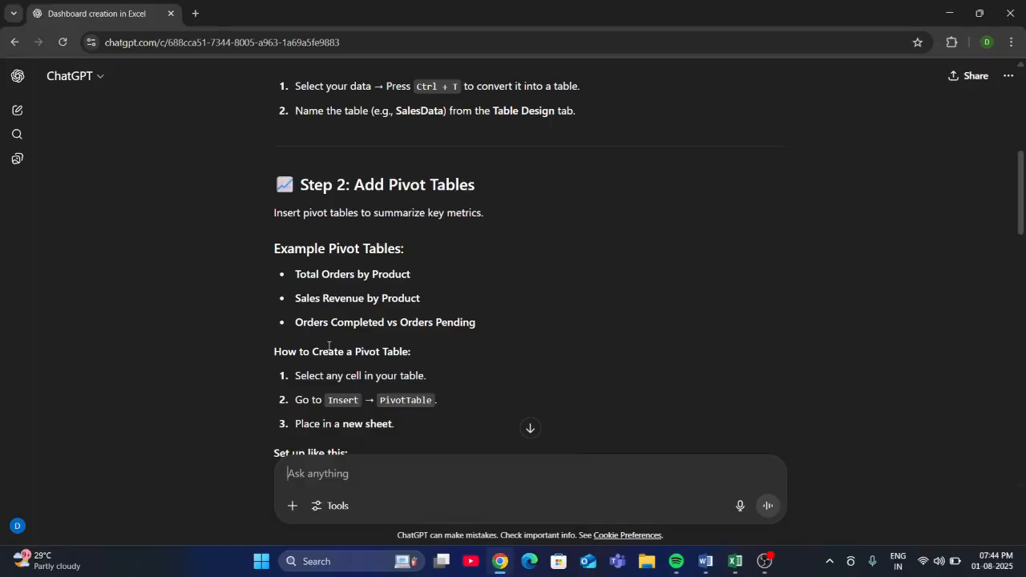
{"action": "key", "text": "alt+Tab"}
- Create a third PivotTable from the Sheet1 data, placed on the existing Sheet3 at cell E4
{"action": "left_click", "coordinate": [498, 281]}
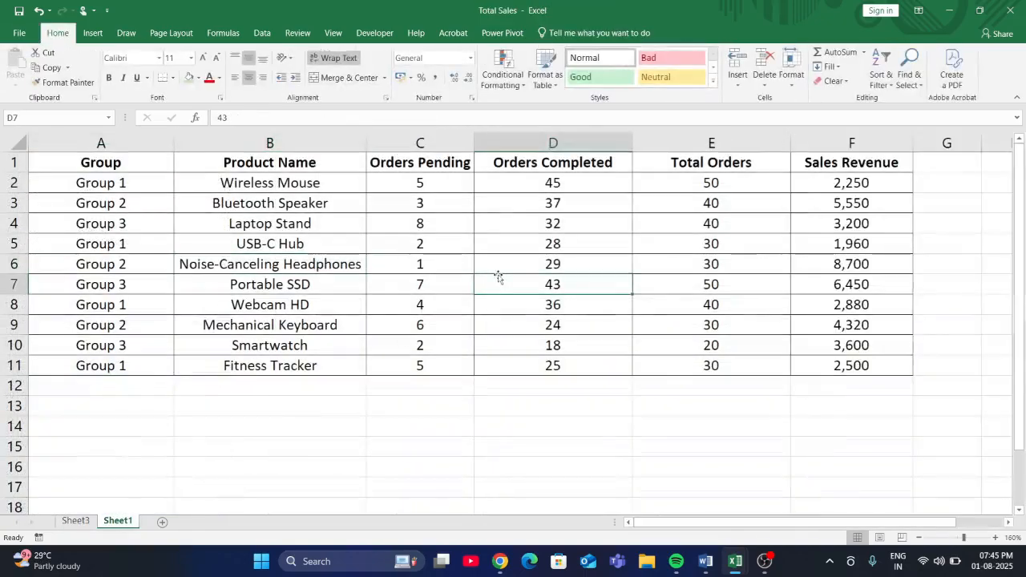
{"action": "key", "text": "alt"}
{"action": "key", "text": "n"}
{"action": "key", "text": "v"}
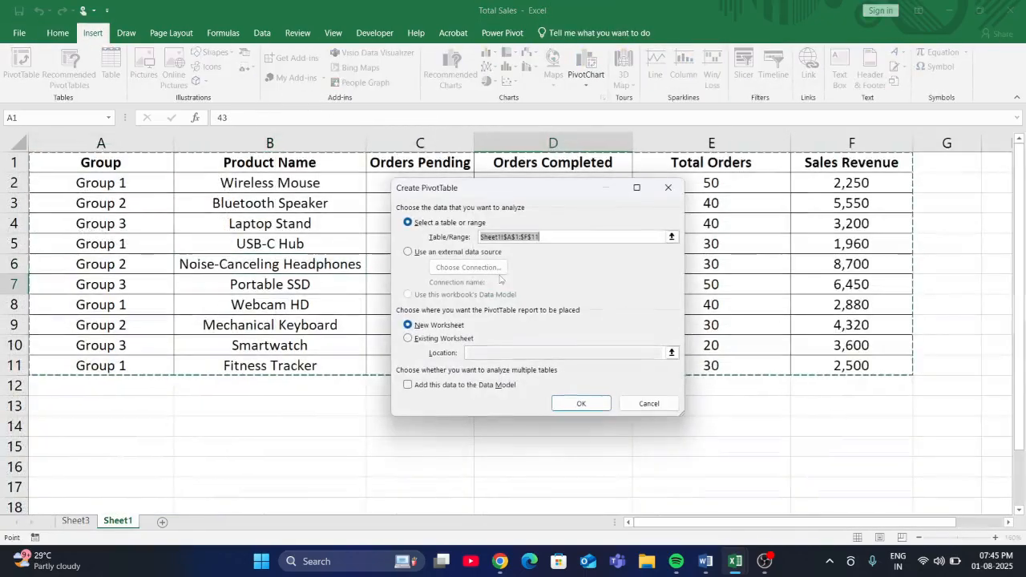
{"action": "left_click", "coordinate": [408, 338]}
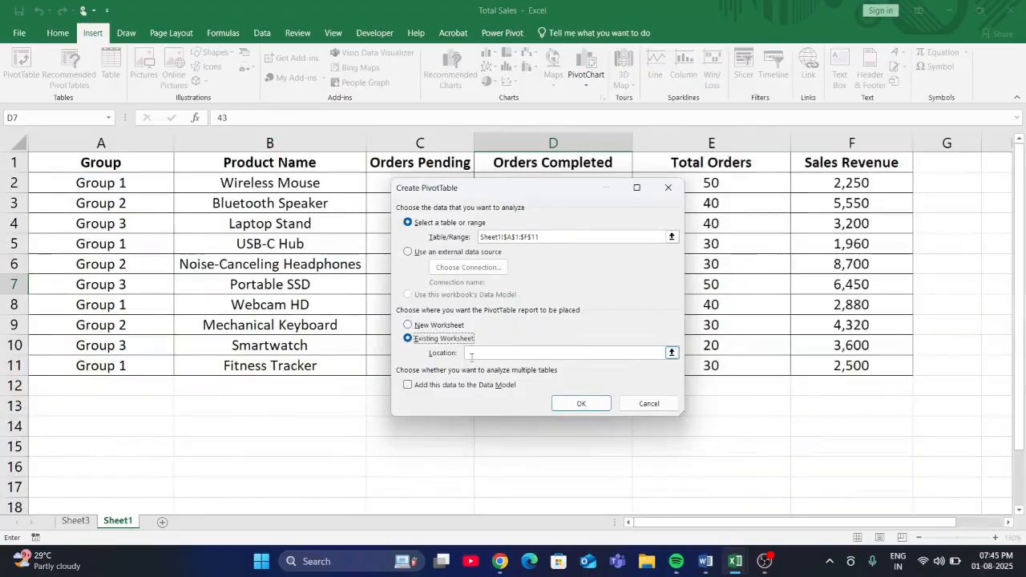
{"action": "left_click", "coordinate": [75, 521]}
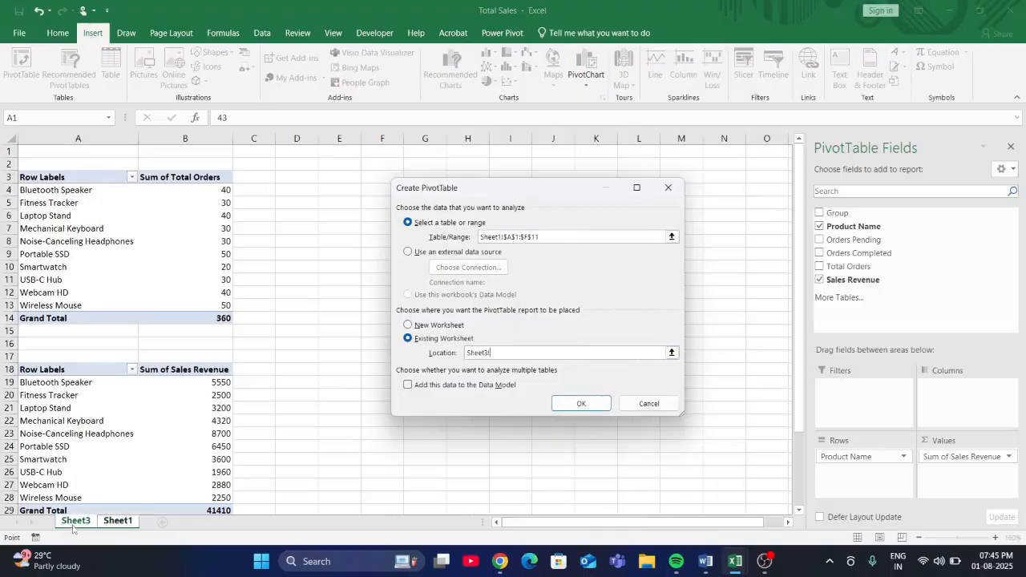
{"action": "left_click", "coordinate": [323, 186]}
{"action": "left_click", "coordinate": [579, 403]}
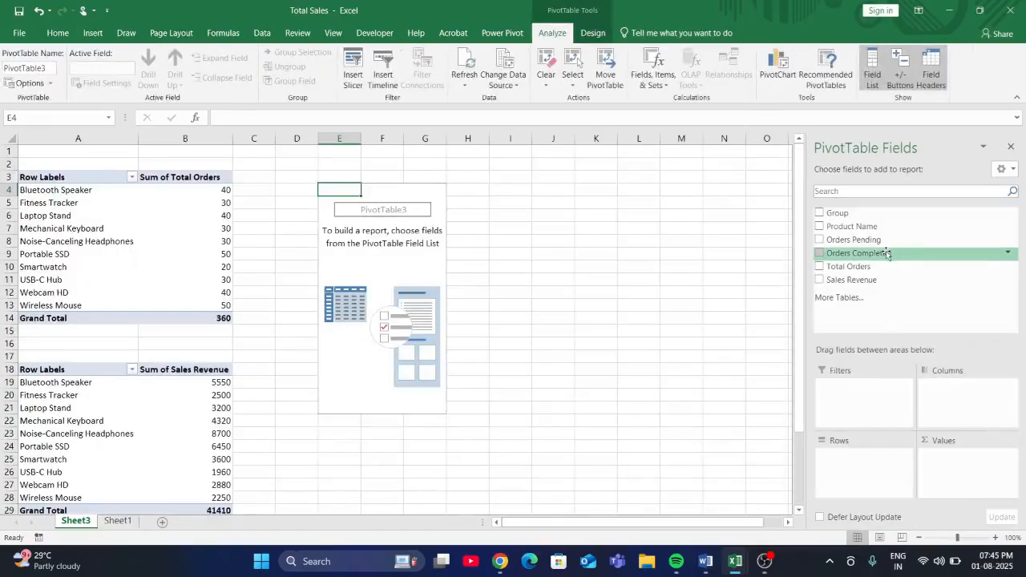
- Add Orders Pending and Orders Completed to the third pivot table as summed values
{"action": "left_click_drag", "start_coordinate": [887, 244], "coordinate": [851, 481]}
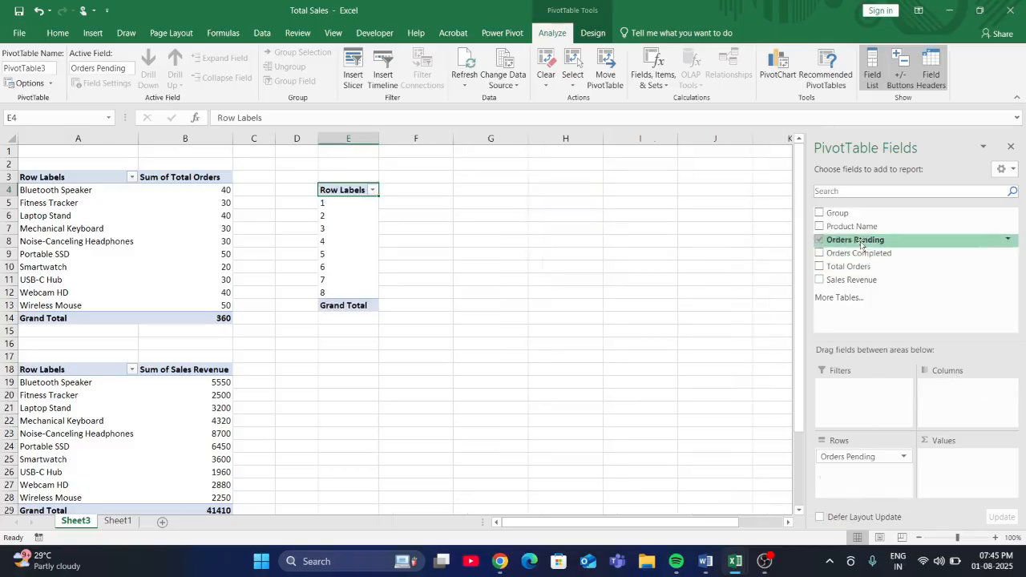
{"action": "left_click_drag", "start_coordinate": [858, 252], "coordinate": [879, 482]}
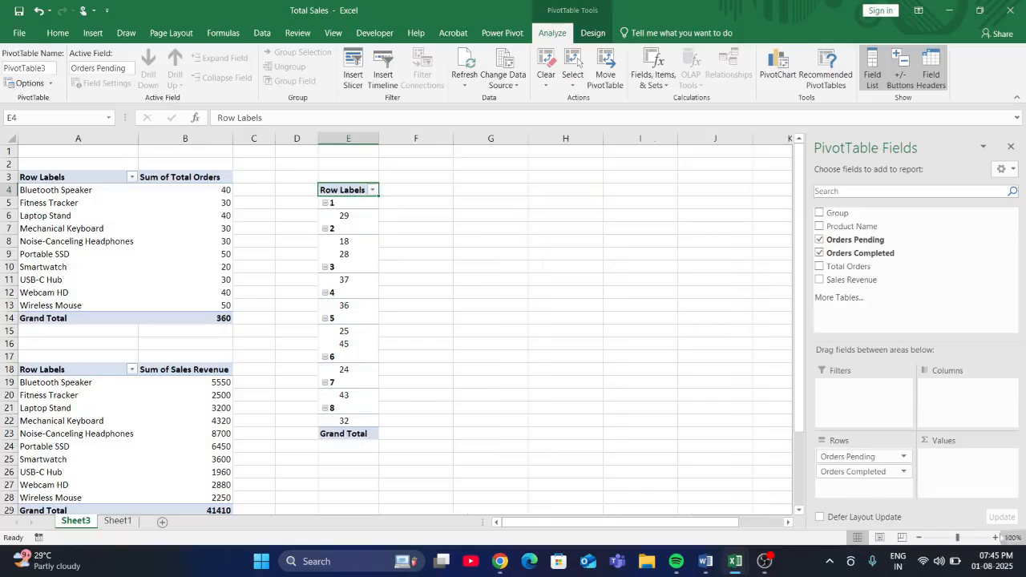
{"action": "left_click_drag", "start_coordinate": [910, 456], "coordinate": [971, 469]}
{"action": "left_click_drag", "start_coordinate": [861, 458], "coordinate": [981, 501]}
- Inspect the pending and completed order sums, and break them down by adding Product Name as rows
{"action": "left_click", "coordinate": [359, 205]}
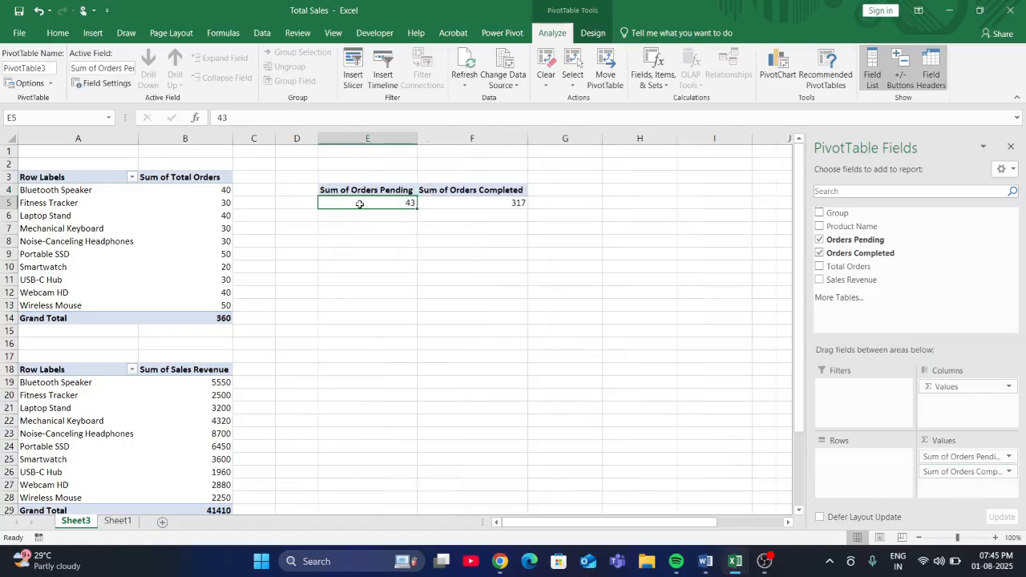
{"action": "left_click", "coordinate": [475, 201]}
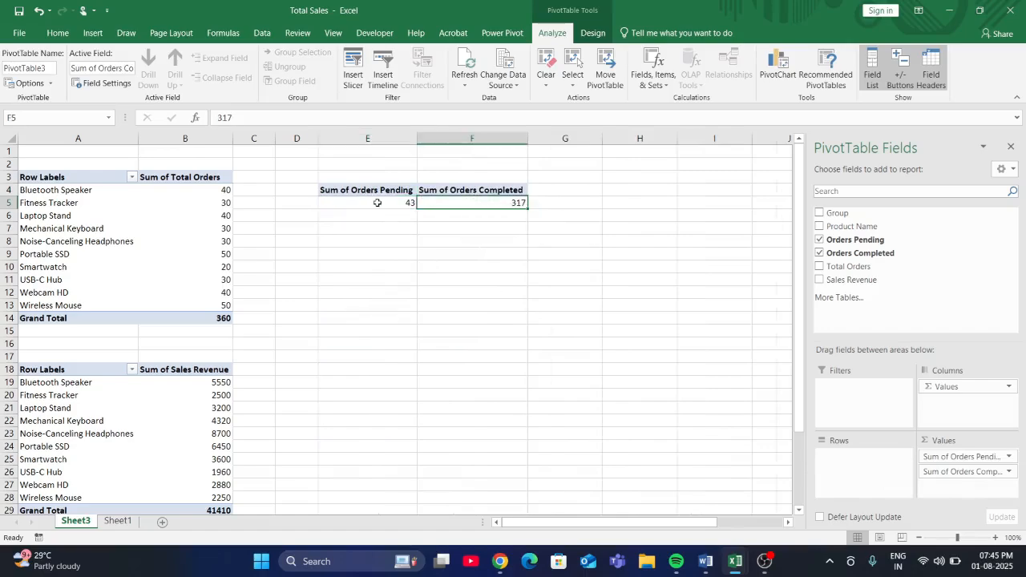
{"action": "left_click", "coordinate": [377, 203]}
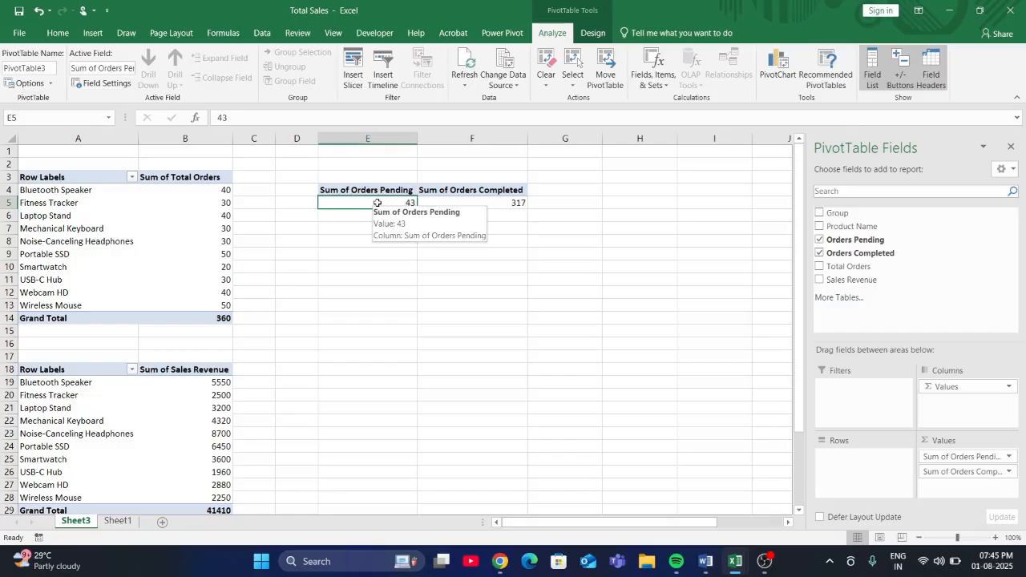
{"action": "left_click", "coordinate": [474, 204]}
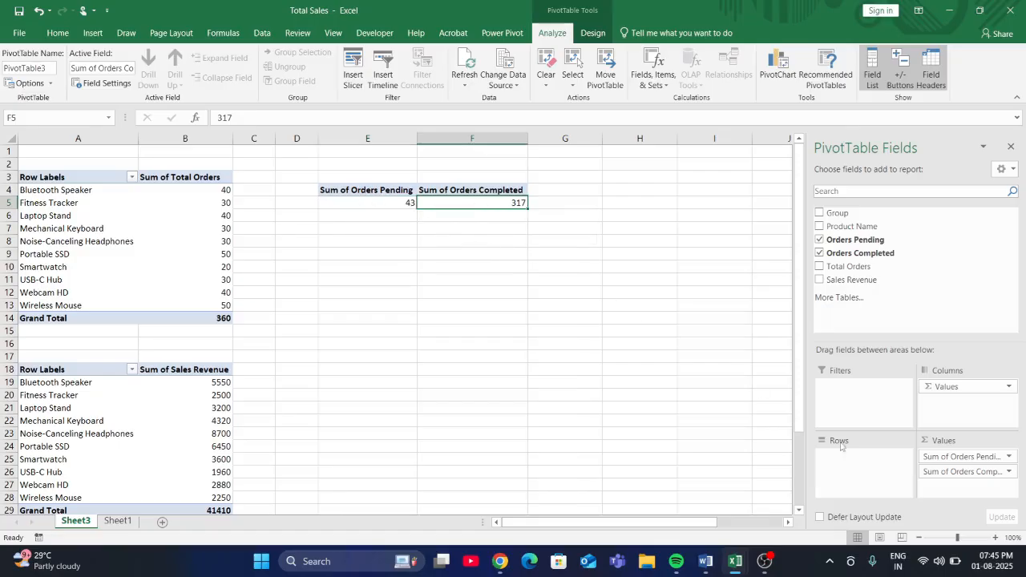
{"action": "left_click_drag", "start_coordinate": [851, 227], "coordinate": [864, 457]}
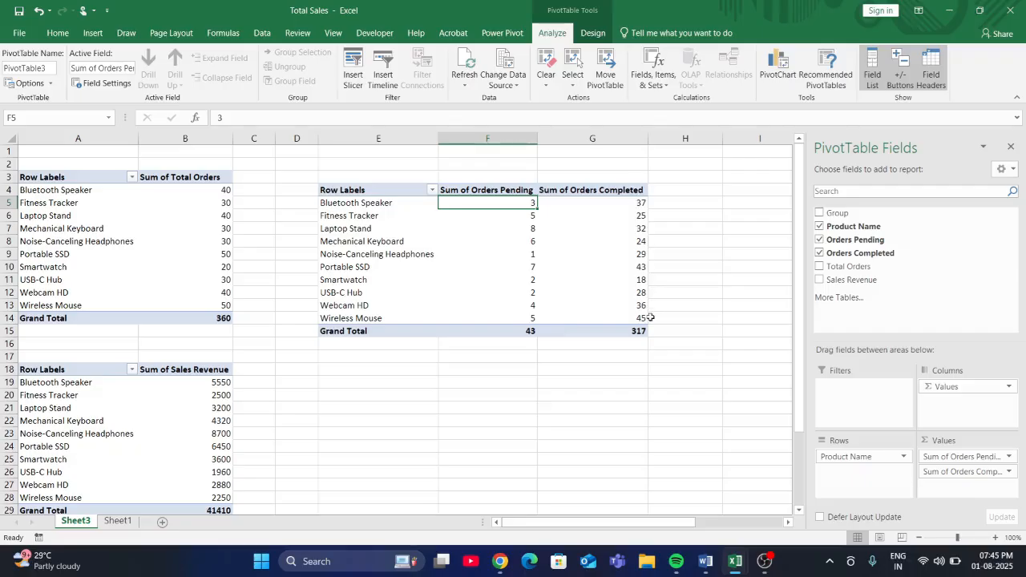
- Read ChatGPT's pivot table setup and Step 3 chart suggestions, and switch back to the Total Sales workbook
{"action": "mouse_move", "coordinate": [567, 256]}
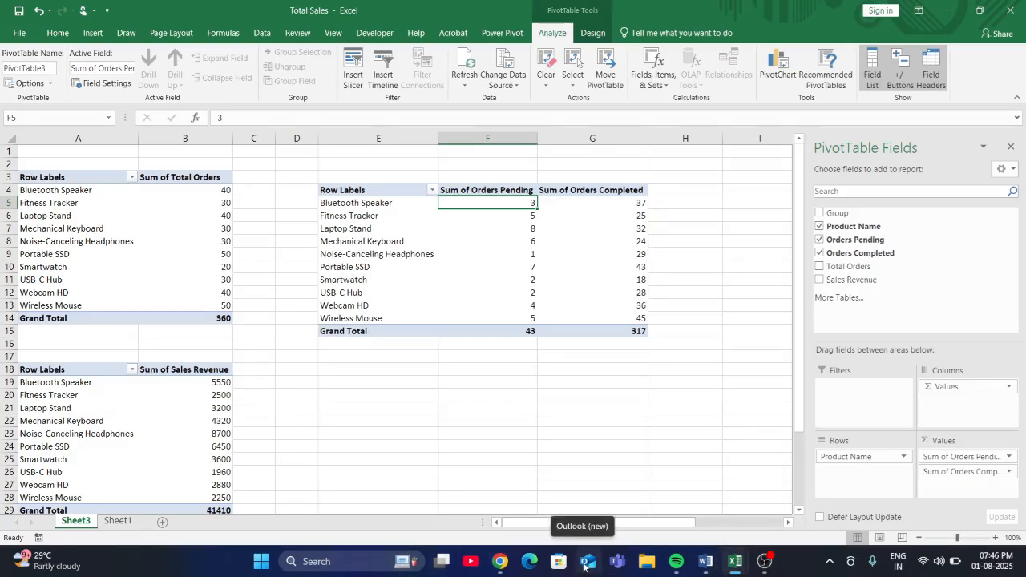
{"action": "left_click", "coordinate": [500, 563]}
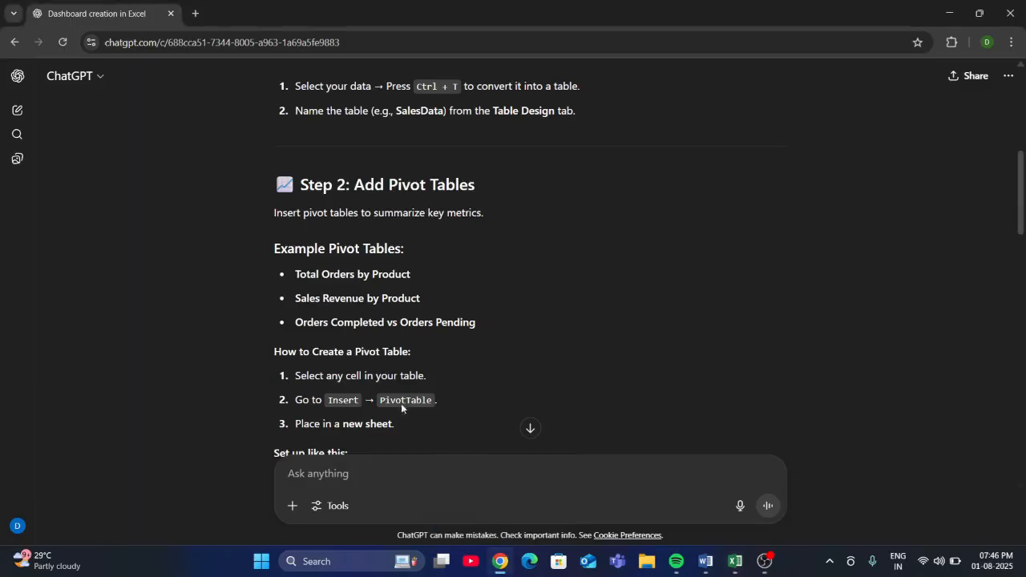
{"action": "scroll", "coordinate": [372, 386], "scroll_direction": "down", "scroll_amount": 2}
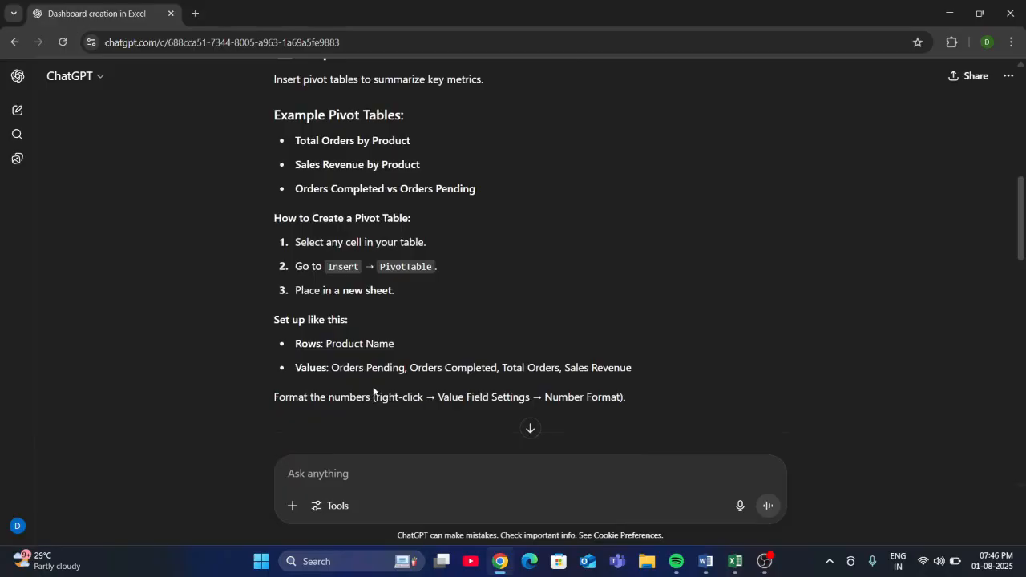
{"action": "scroll", "coordinate": [374, 391], "scroll_direction": "down", "scroll_amount": 4}
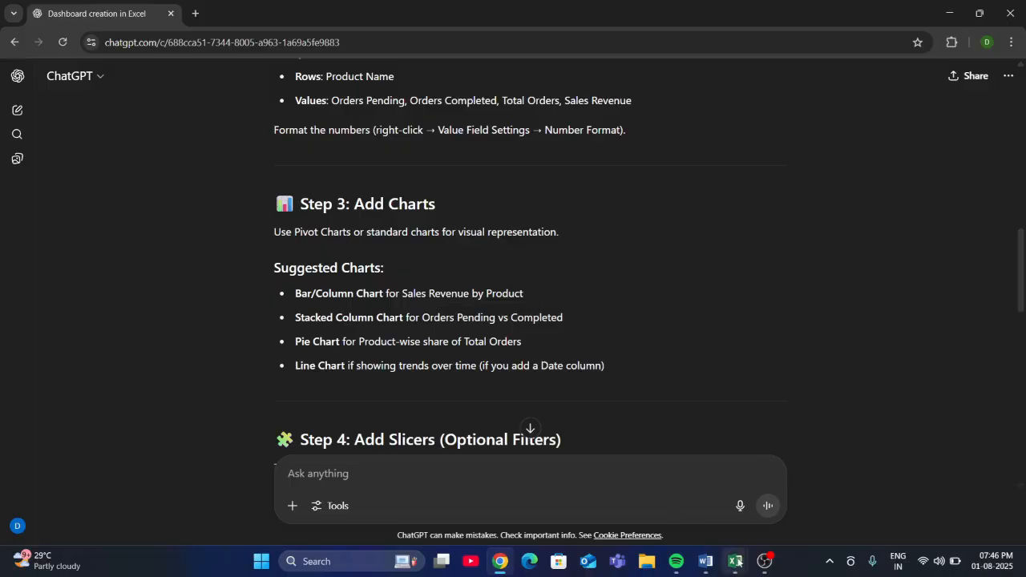
{"action": "mouse_move", "coordinate": [735, 561]}
{"action": "left_click", "coordinate": [712, 508]}
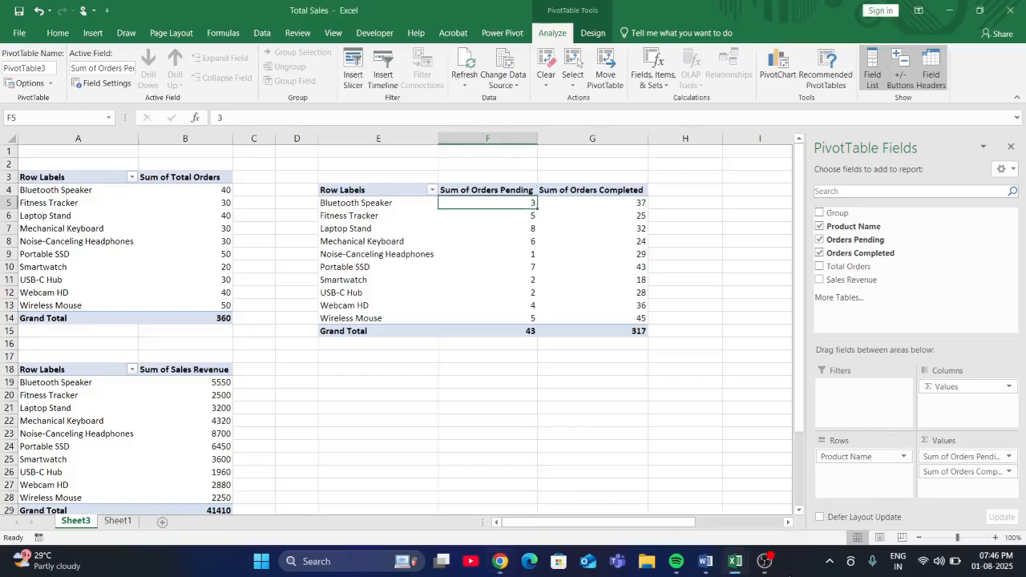
{"action": "mouse_move", "coordinate": [735, 565]}
- Add a new blank worksheet after Sheet3 and hide its gridlines
{"action": "left_click", "coordinate": [162, 521]}
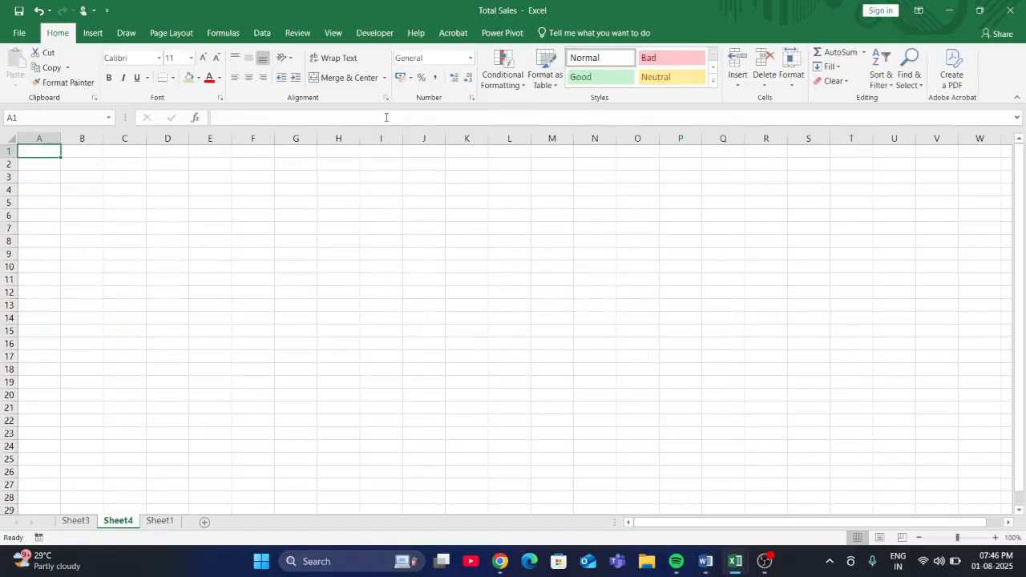
{"action": "left_click", "coordinate": [333, 36]}
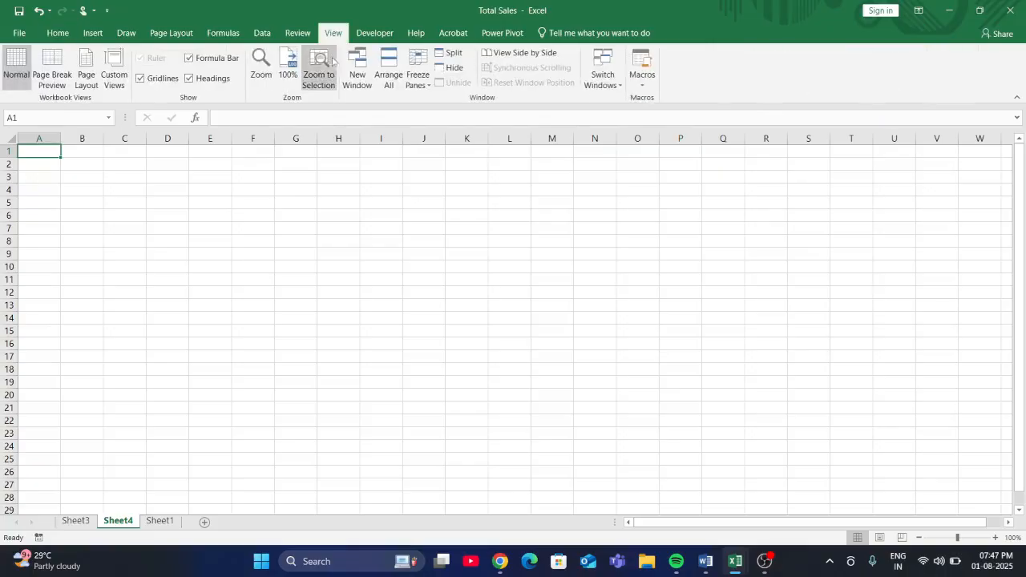
{"action": "left_click", "coordinate": [141, 79]}
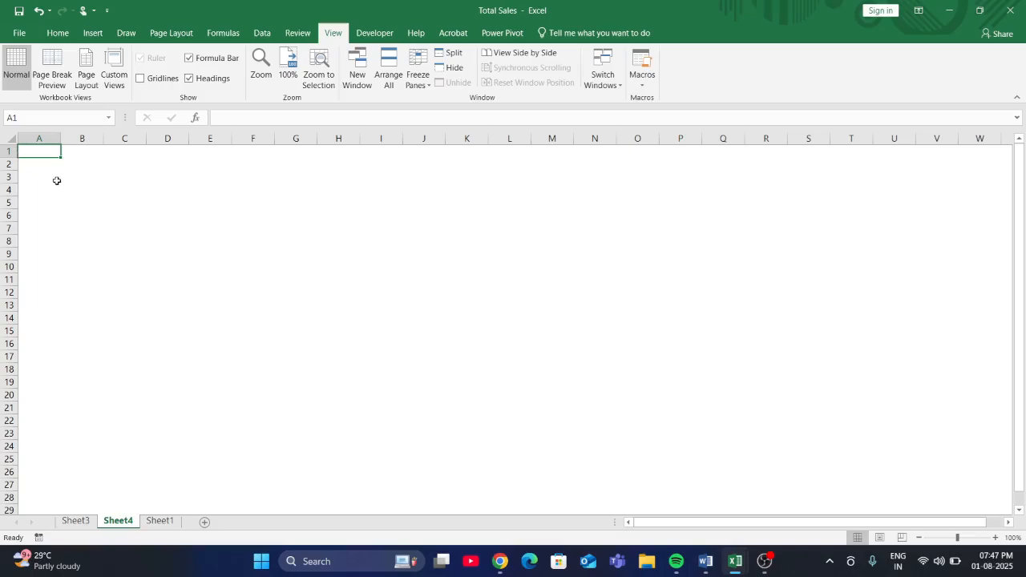
- Draw a rectangle about 18.12 cm high and 4.87 cm wide over columns A to C of Sheet4 and apply the black shape style
{"action": "left_click", "coordinate": [92, 33]}
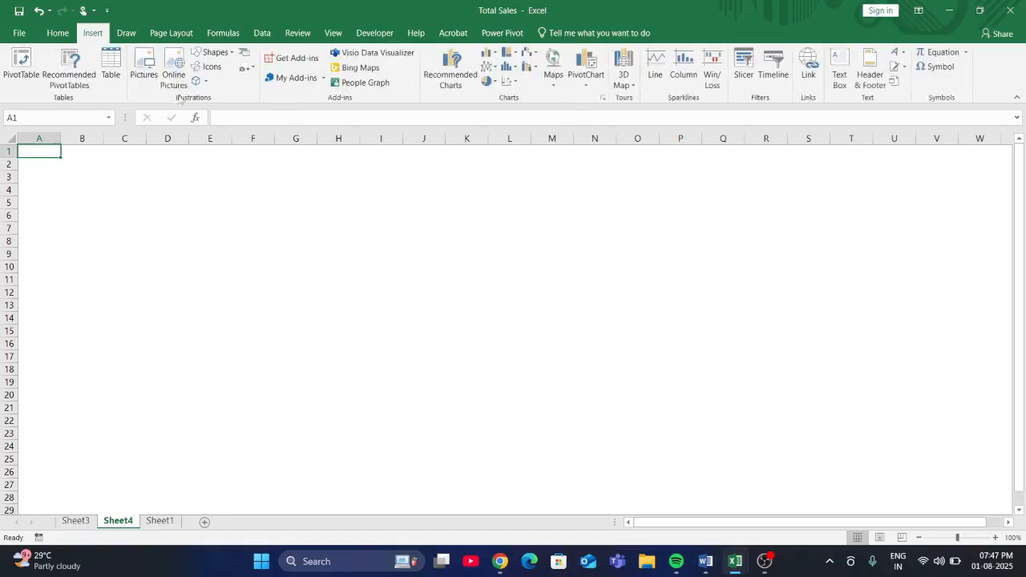
{"action": "left_click", "coordinate": [215, 53]}
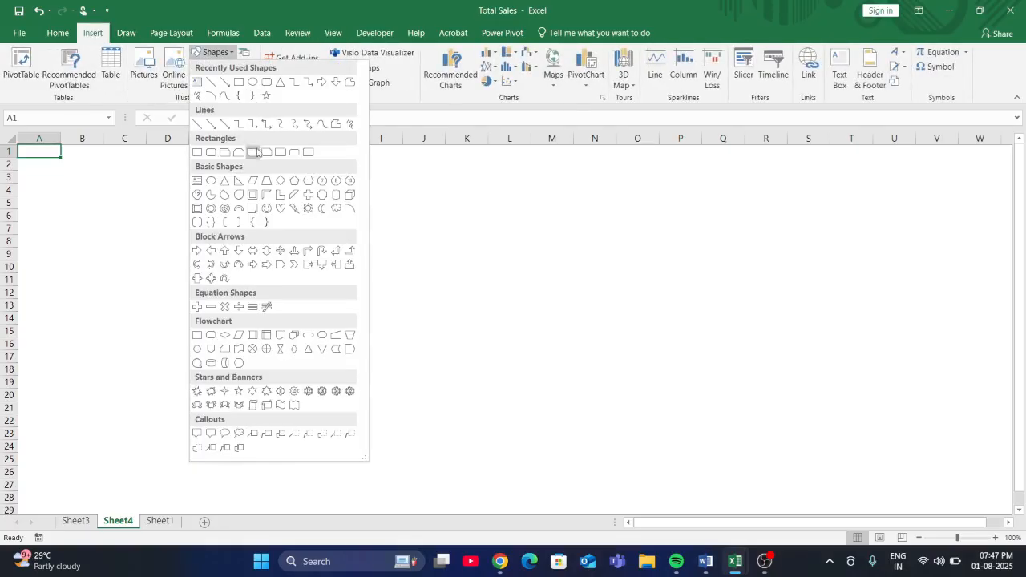
{"action": "left_click", "coordinate": [196, 152]}
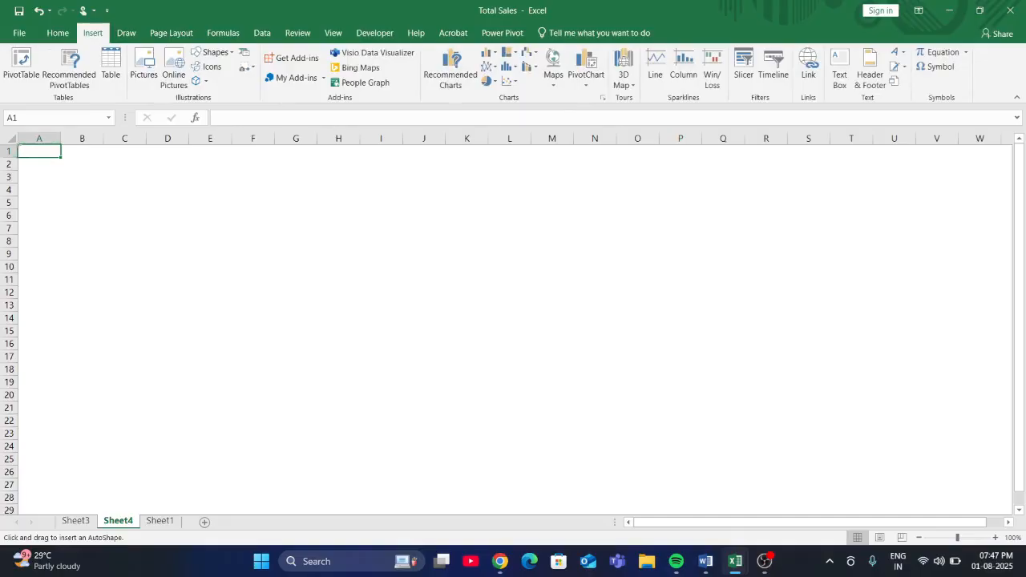
{"action": "mouse_move", "coordinate": [19, 145]}
{"action": "left_mouse_down"}
{"action": "mouse_move", "coordinate": [87, 254]}
{"action": "mouse_move", "coordinate": [148, 554]}
{"action": "mouse_move", "coordinate": [141, 574]}
{"action": "left_mouse_up"}
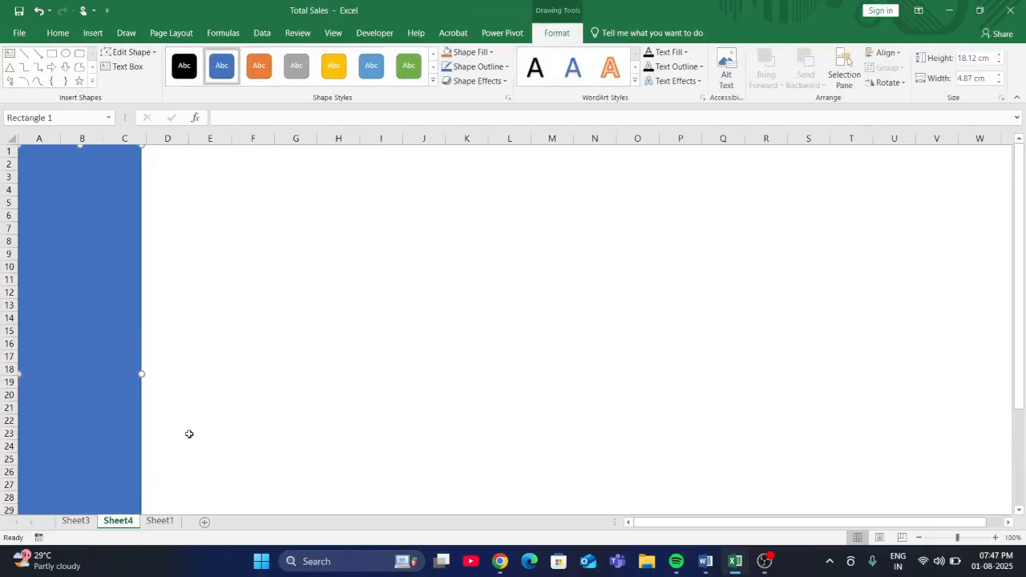
{"action": "left_click", "coordinate": [183, 65]}
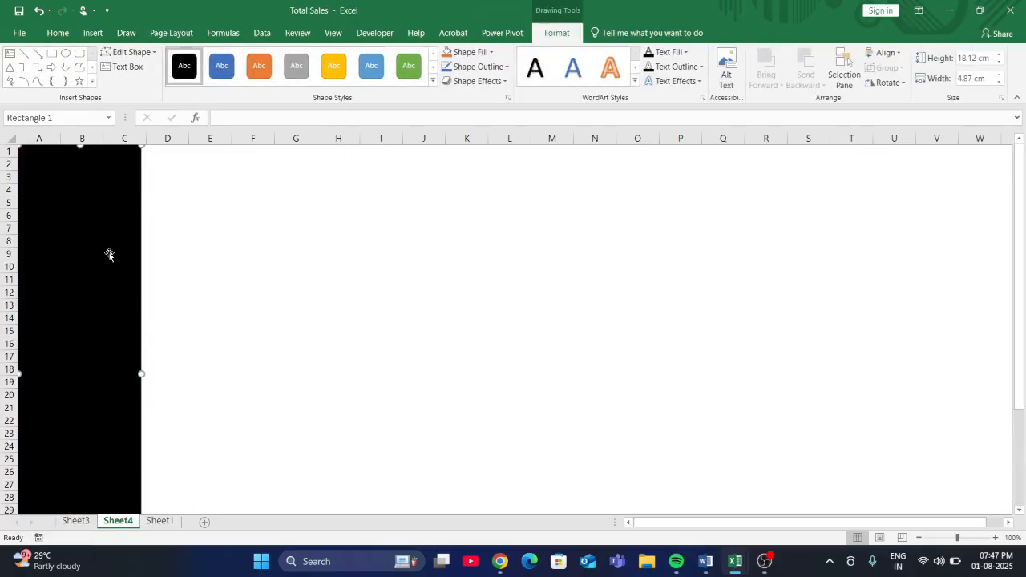
{"action": "left_click", "coordinate": [171, 266]}
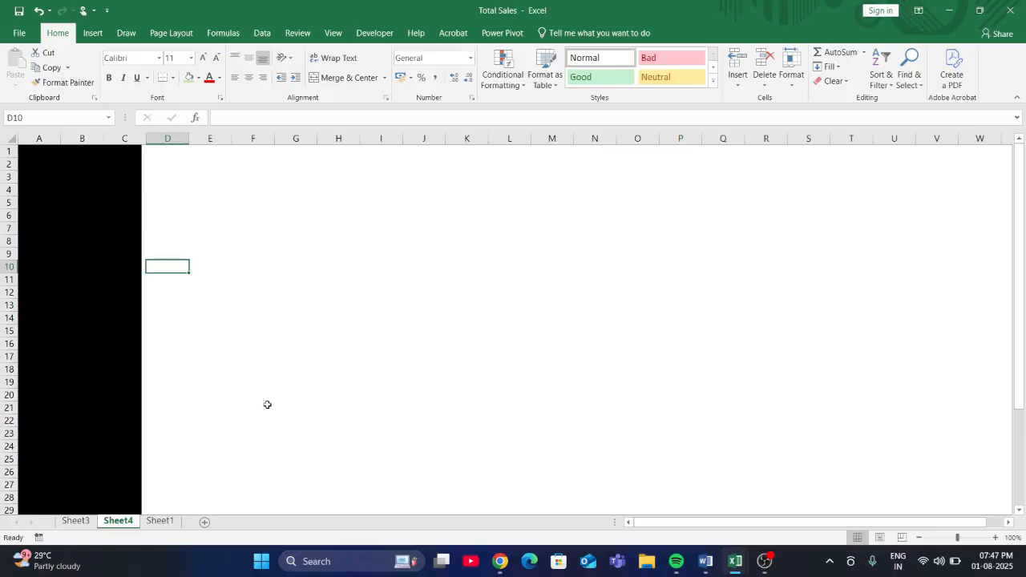
- Check the empty area beside Sheet4's black panel and review the Total Orders pivot table on Sheet3
{"action": "left_click_drag", "start_coordinate": [150, 173], "coordinate": [961, 188]}
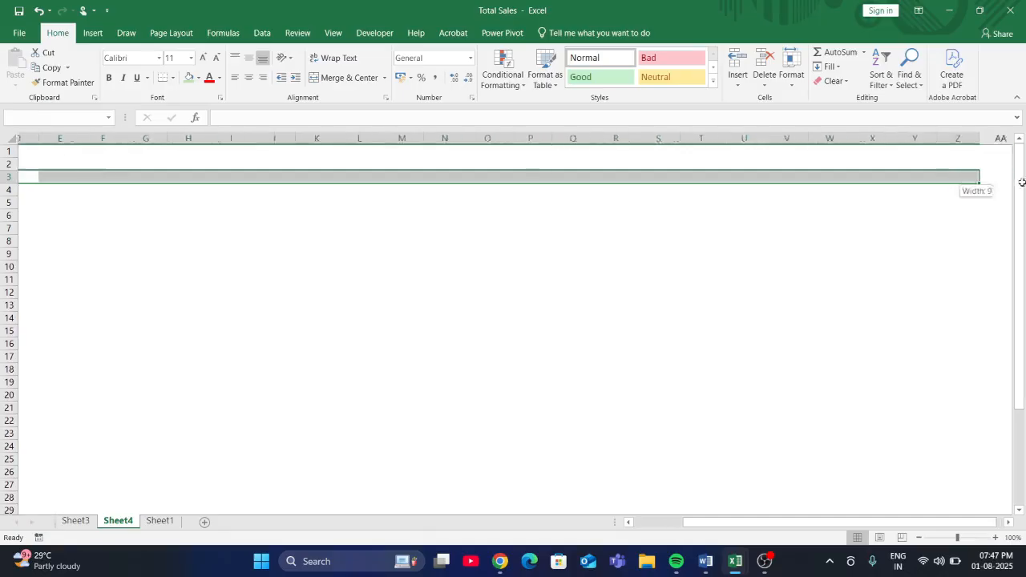
{"action": "left_click_drag", "start_coordinate": [737, 522], "coordinate": [660, 522]}
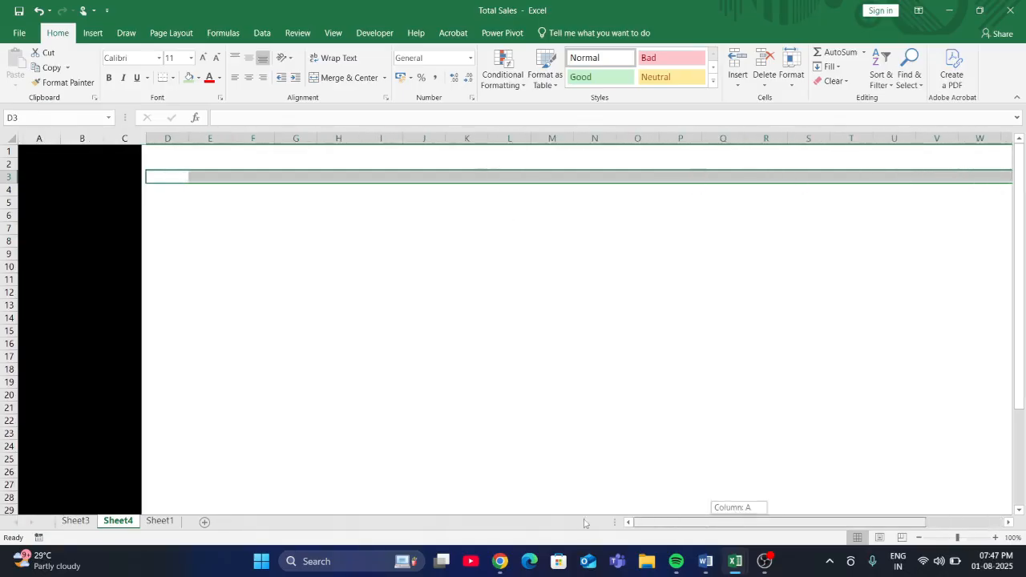
{"action": "left_click", "coordinate": [159, 521]}
{"action": "left_click", "coordinate": [76, 520]}
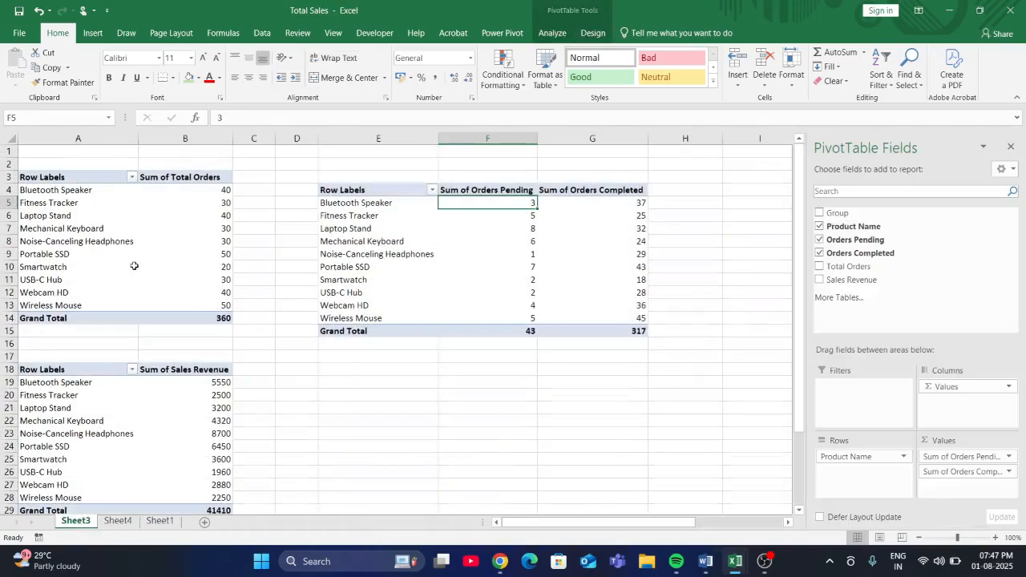
{"action": "left_click", "coordinate": [134, 269]}
{"action": "left_click", "coordinate": [92, 194]}
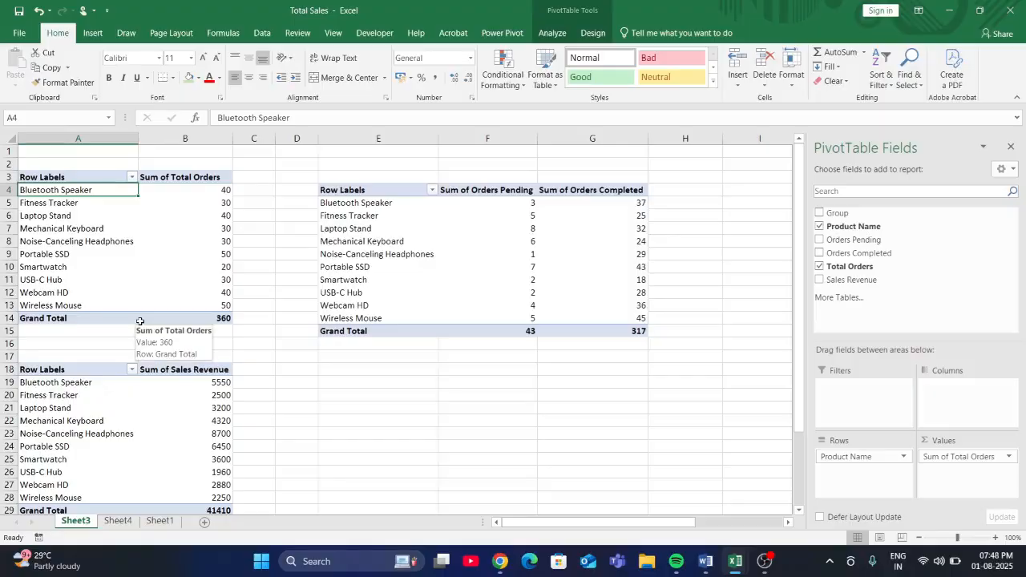
{"action": "left_click", "coordinate": [117, 523]}
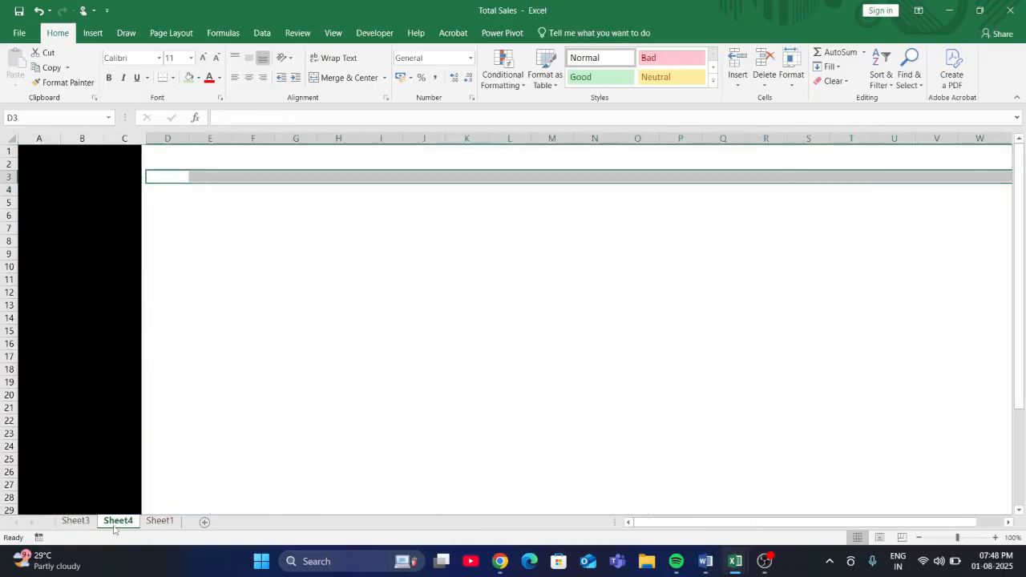
- Convert the Sheet1 data range A1:F11 into a table with headers
{"action": "left_click", "coordinate": [160, 521]}
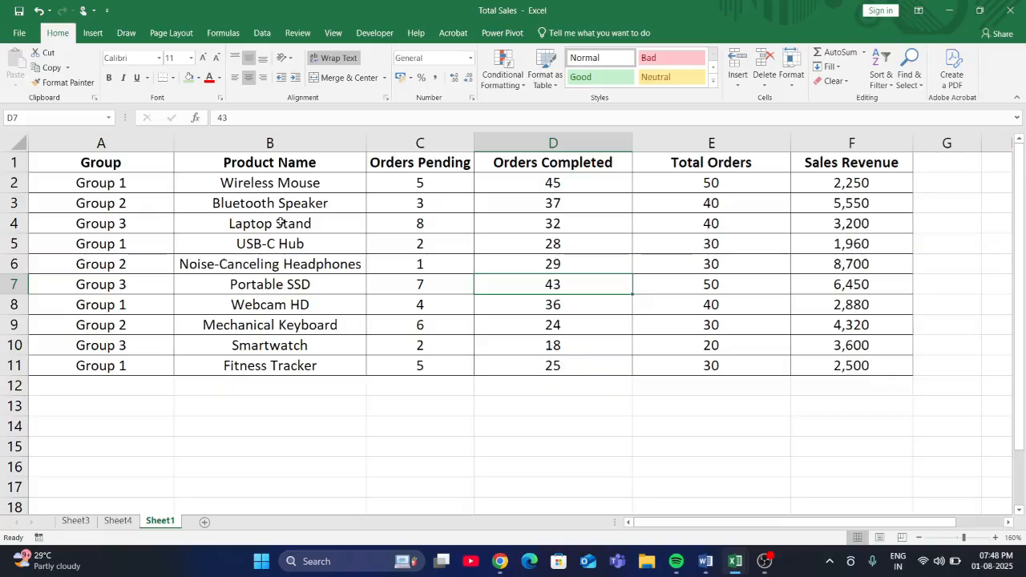
{"action": "left_click_drag", "start_coordinate": [152, 157], "coordinate": [838, 357]}
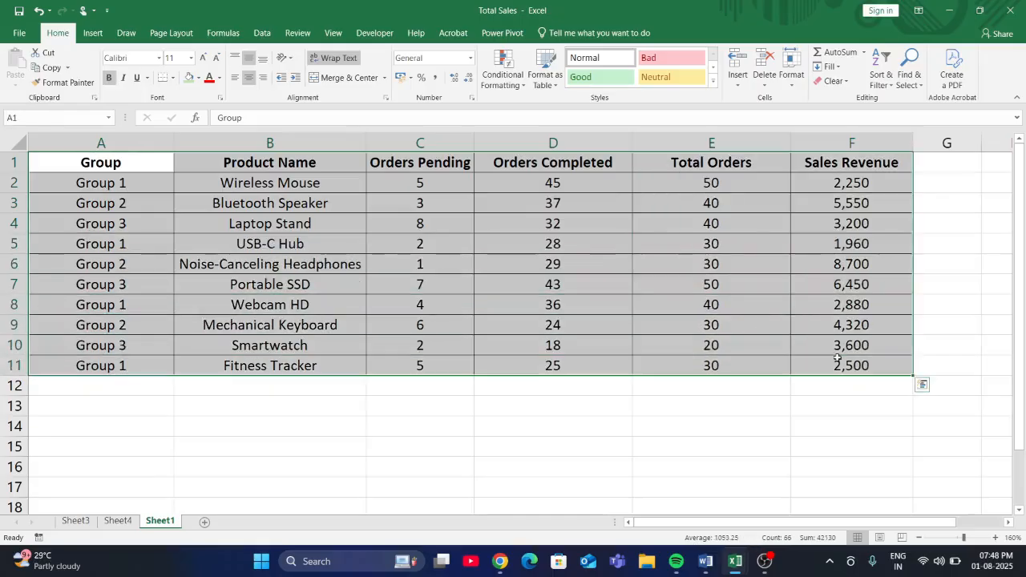
{"action": "key", "text": "ctrl+t"}
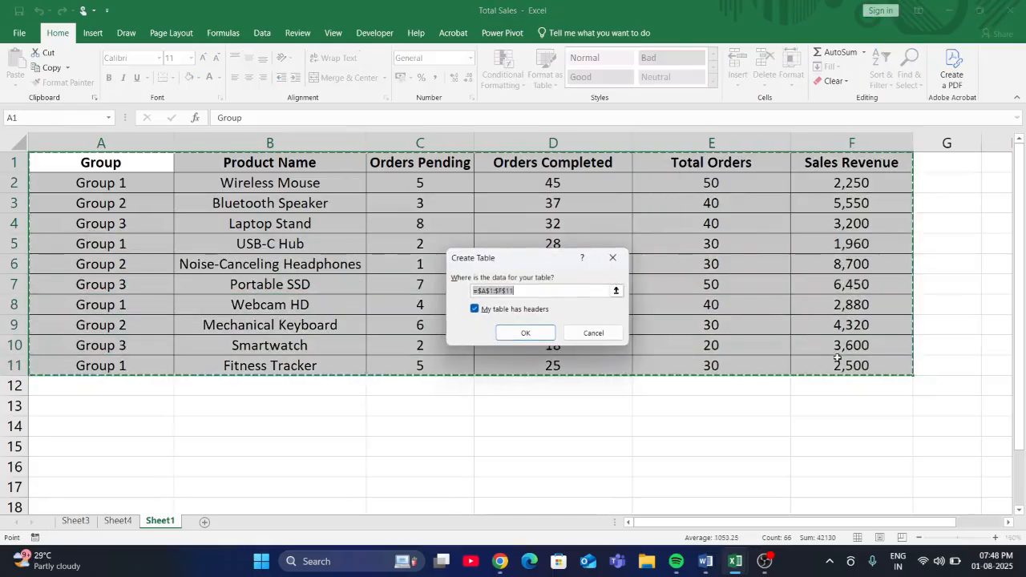
{"action": "left_click", "coordinate": [522, 332]}
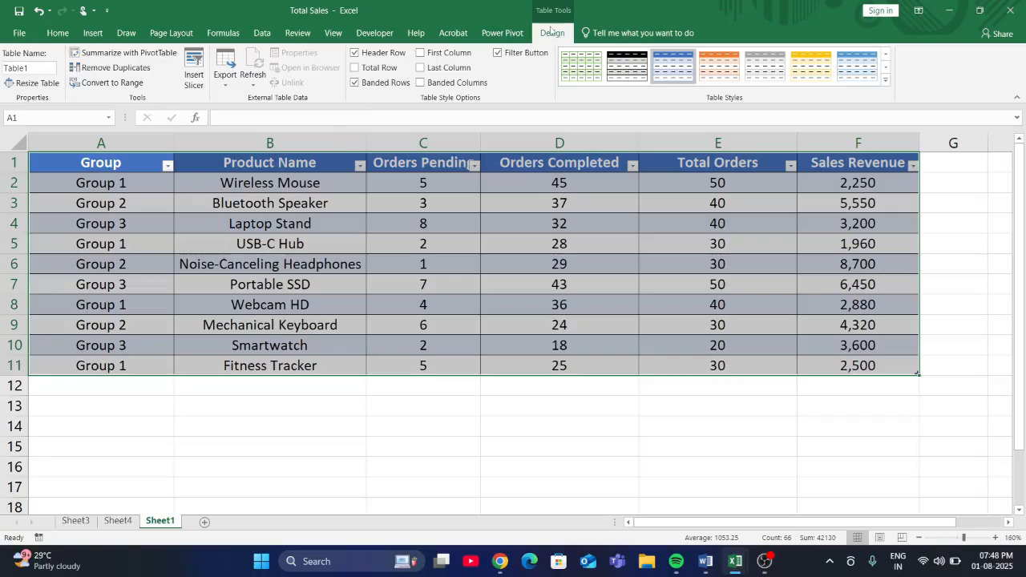
- Add a total row to the Sheet1 table and sum the Orders Pending, Orders Completed and Total Orders columns in it
{"action": "left_click", "coordinate": [355, 68]}
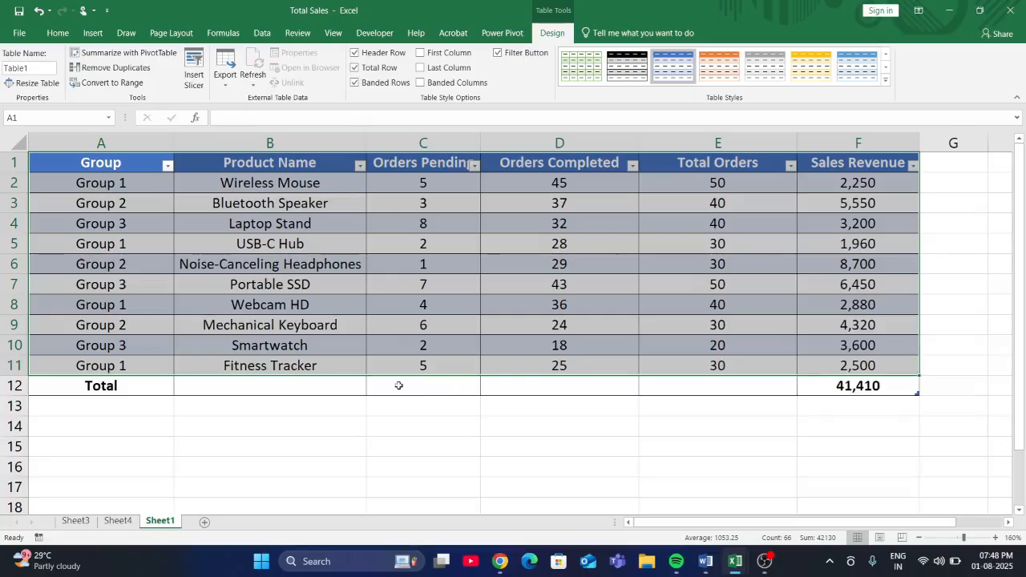
{"action": "left_click", "coordinate": [443, 386]}
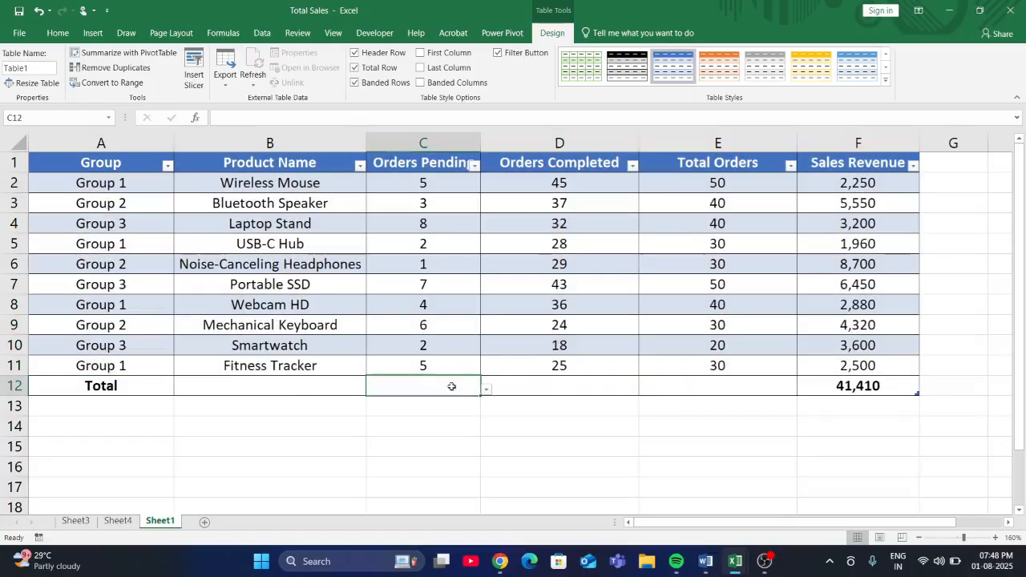
{"action": "left_click", "coordinate": [485, 390]}
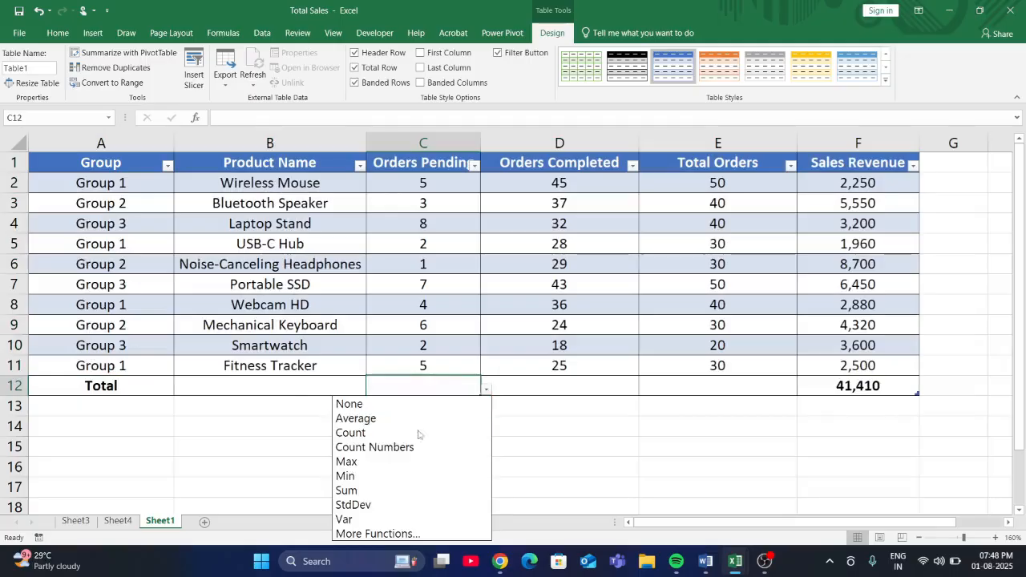
{"action": "left_click", "coordinate": [385, 492]}
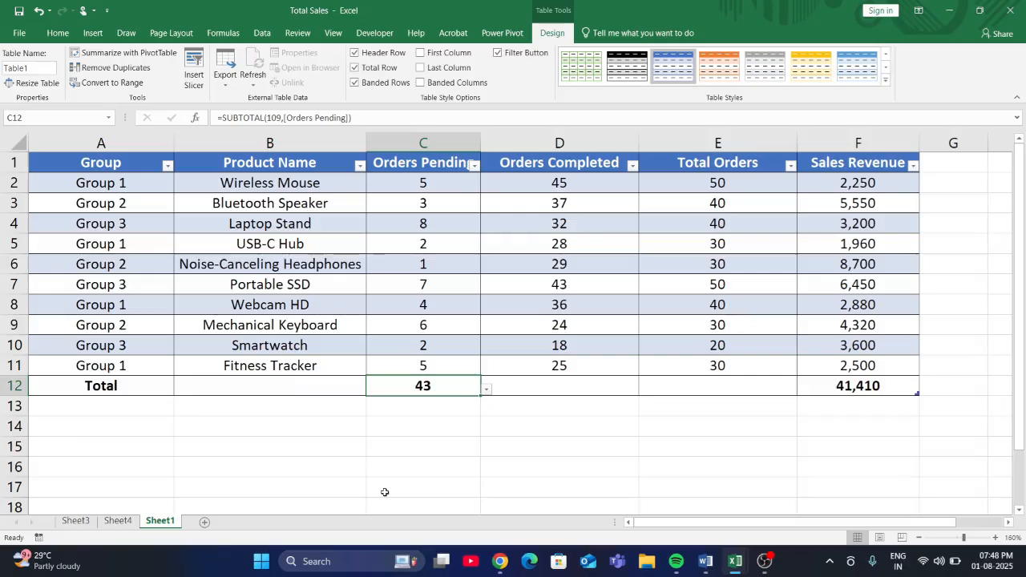
{"action": "left_click", "coordinate": [573, 386]}
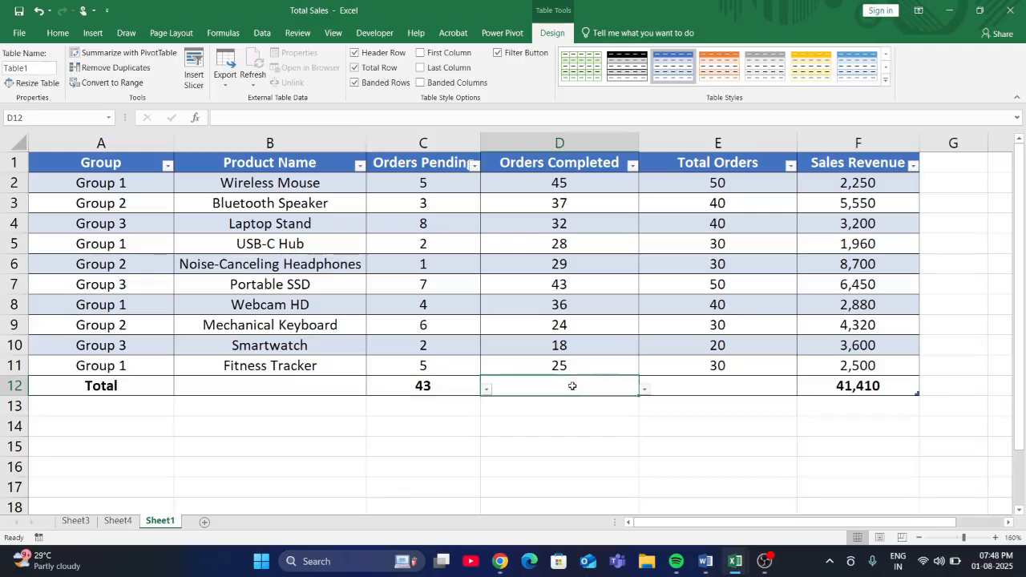
{"action": "left_click", "coordinate": [644, 389]}
{"action": "left_click", "coordinate": [549, 490]}
{"action": "left_click", "coordinate": [716, 391]}
{"action": "left_click", "coordinate": [802, 390]}
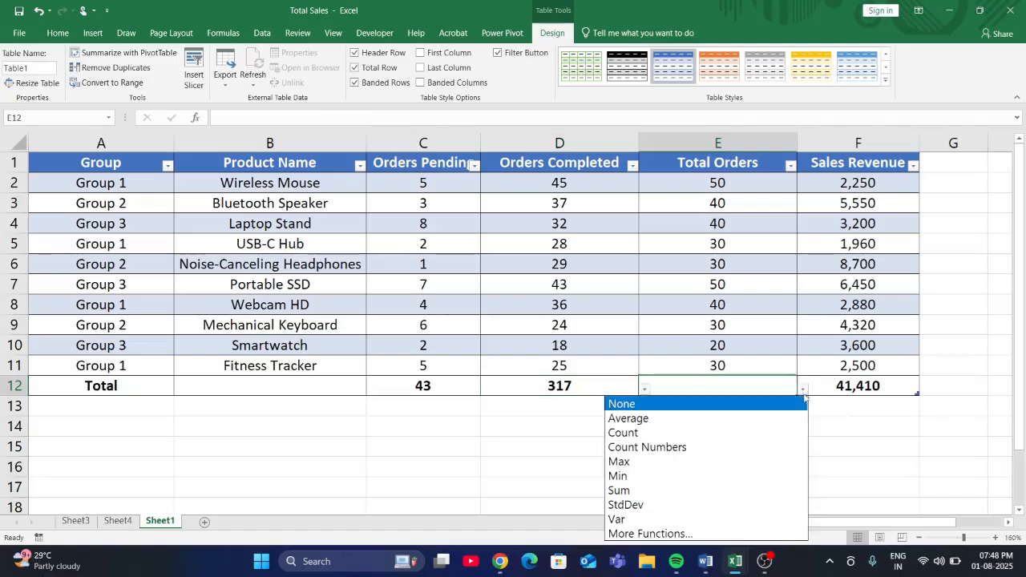
{"action": "left_click", "coordinate": [682, 490]}
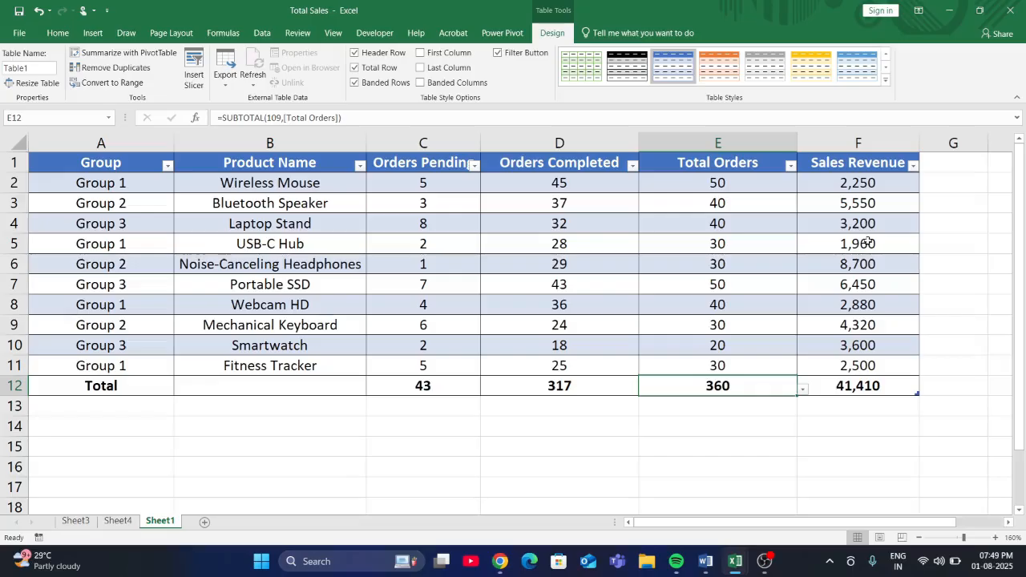
{"action": "left_click", "coordinate": [93, 33]}
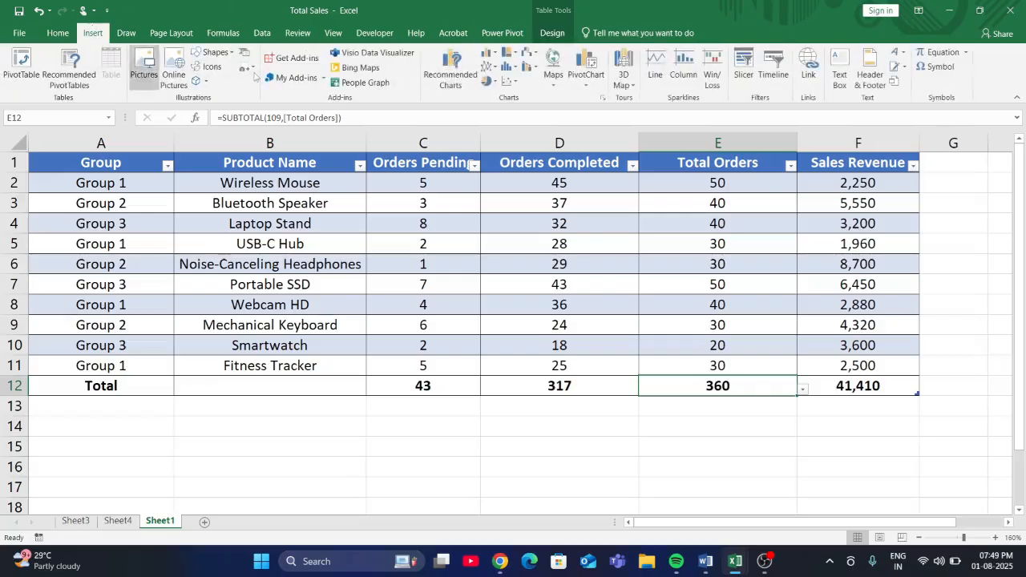
{"action": "left_click", "coordinate": [482, 206]}
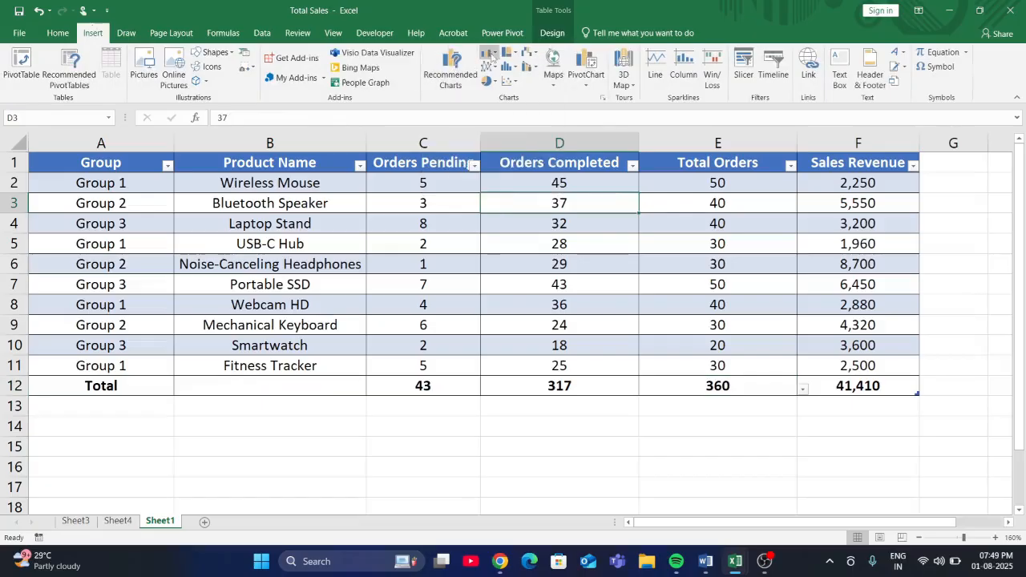
{"action": "left_click", "coordinate": [492, 53]}
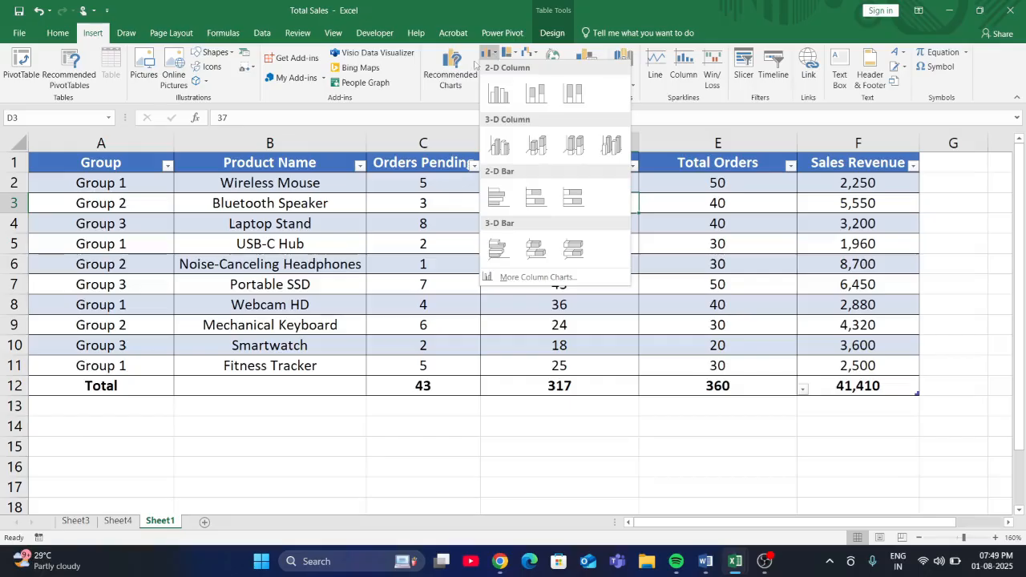
{"action": "left_click", "coordinate": [426, 80]}
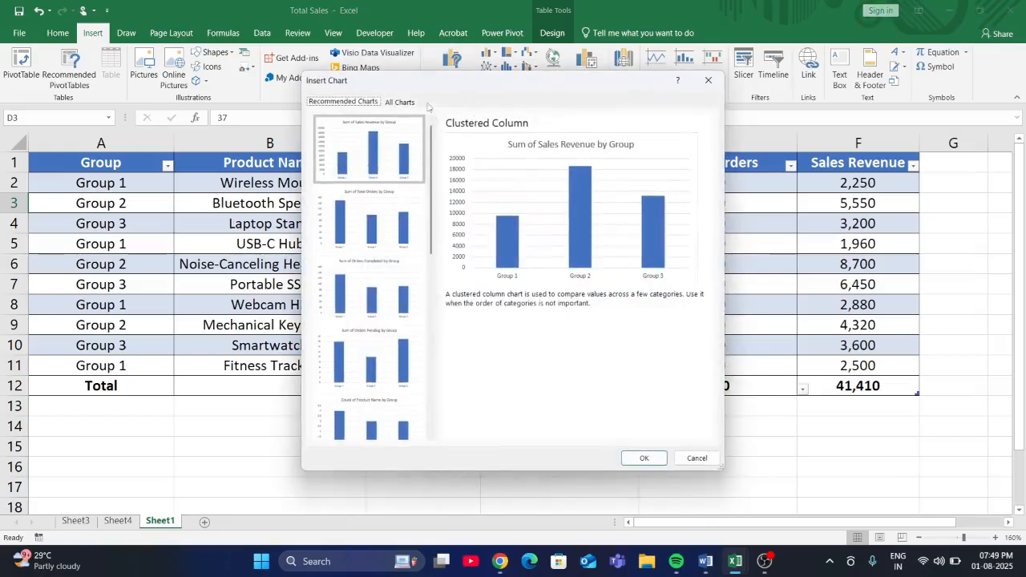
{"action": "left_click", "coordinate": [410, 102]}
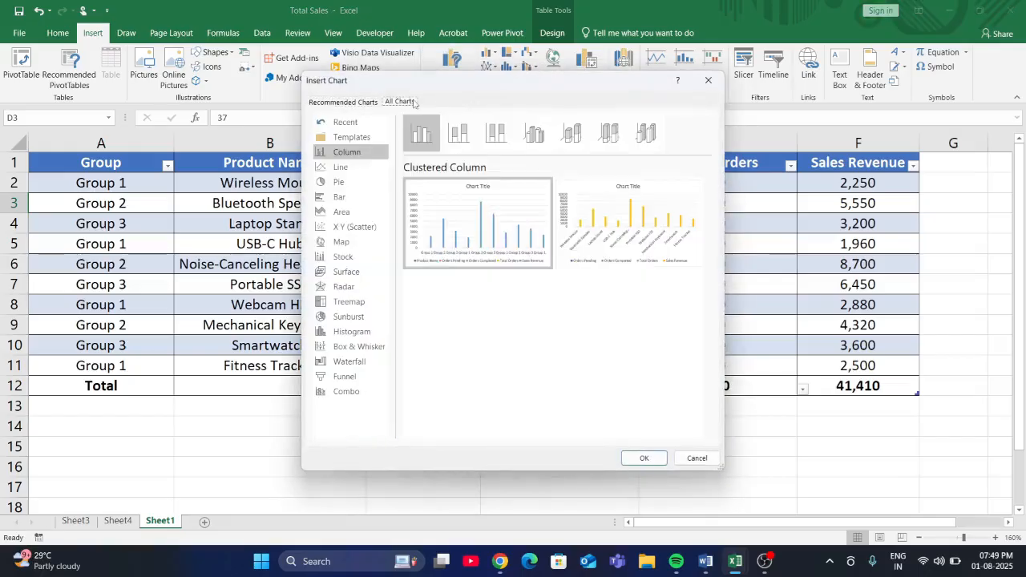
{"action": "left_click", "coordinate": [353, 197]}
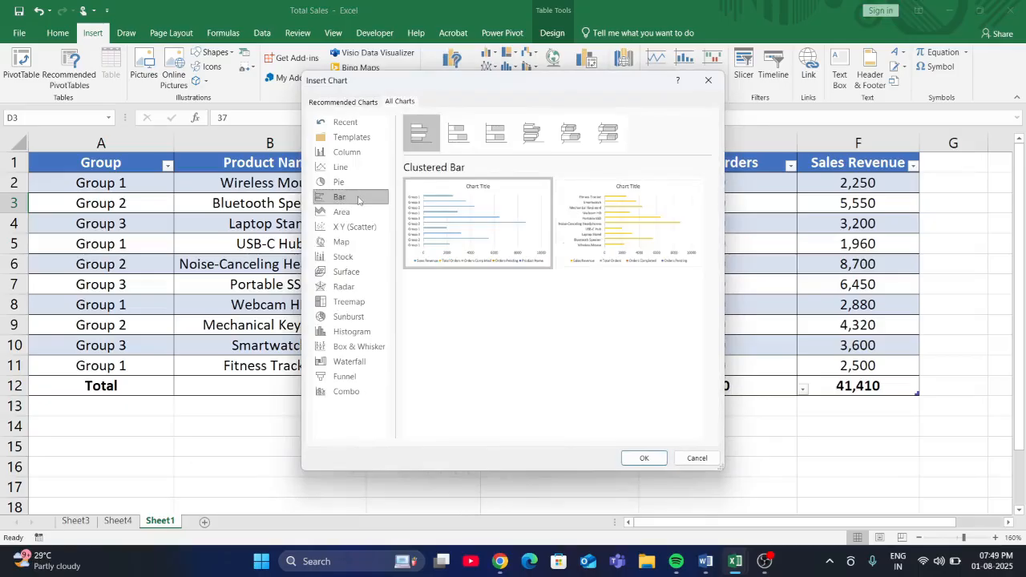
{"action": "left_click", "coordinate": [643, 457]}
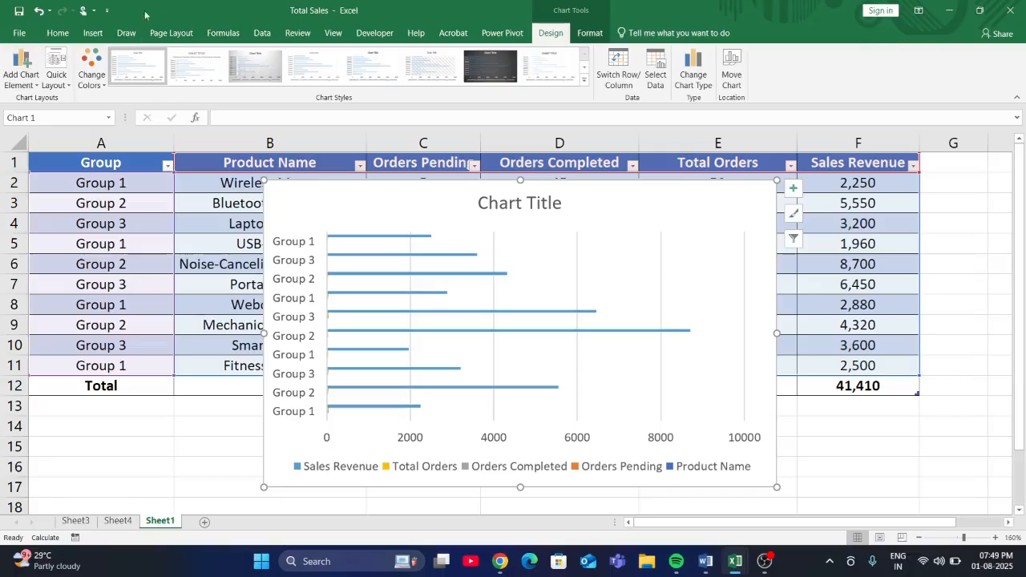
{"action": "left_click", "coordinate": [656, 80]}
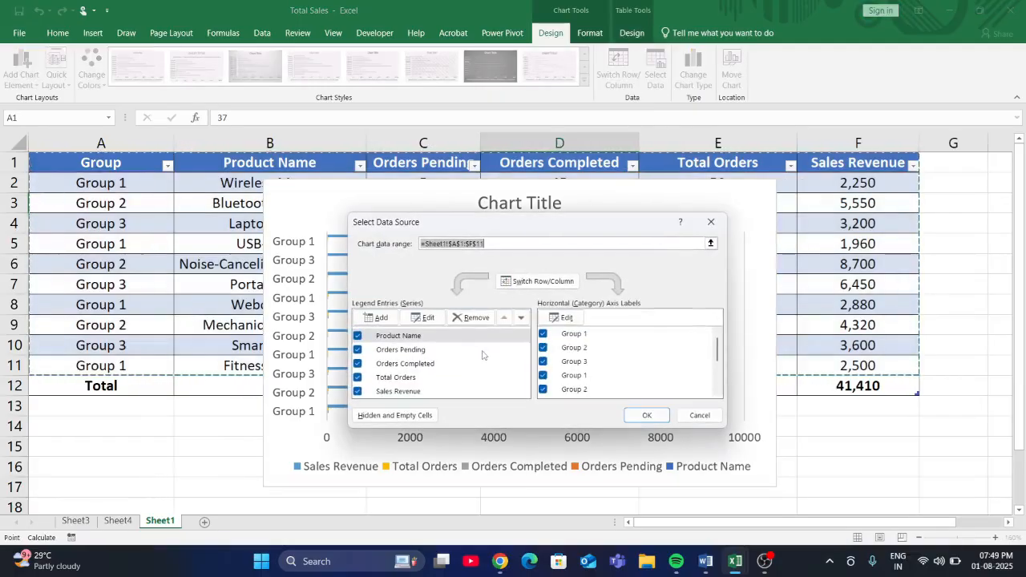
{"action": "left_click", "coordinate": [710, 221]}
{"action": "key", "text": "Delete"}
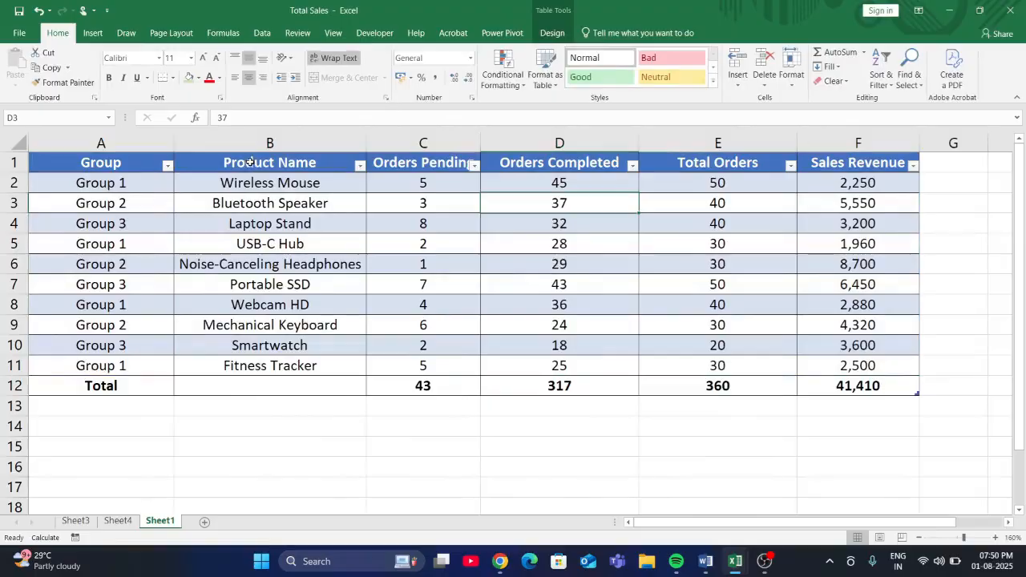
- Insert a clustered bar chart of Sales Revenue by Product Name from B1:B11 and F1:F11 of Sheet1
{"action": "left_click_drag", "start_coordinate": [250, 164], "coordinate": [251, 367]}
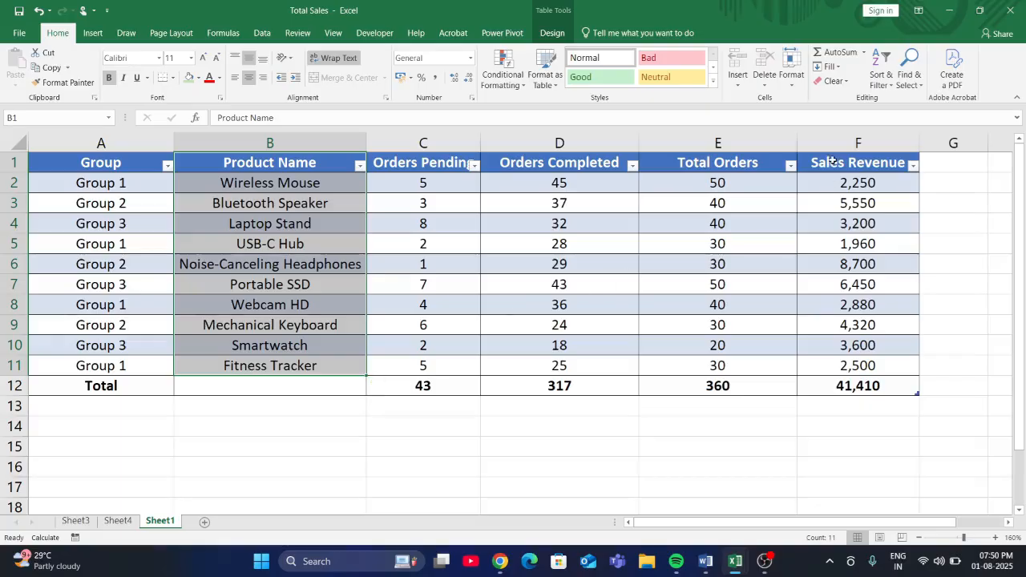
{"action": "left_click_drag", "start_coordinate": [829, 161], "coordinate": [831, 365]}
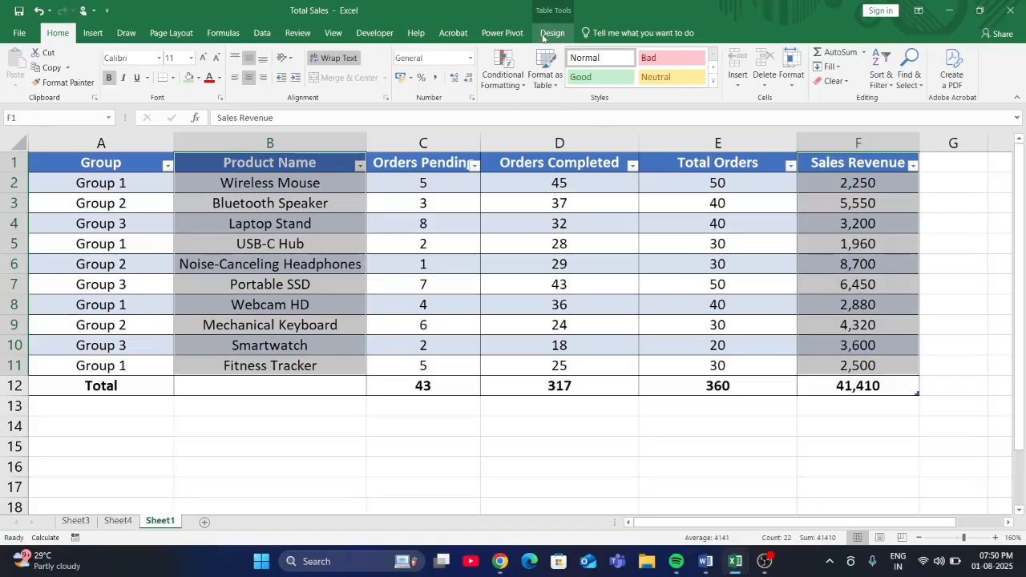
{"action": "left_click", "coordinate": [96, 35]}
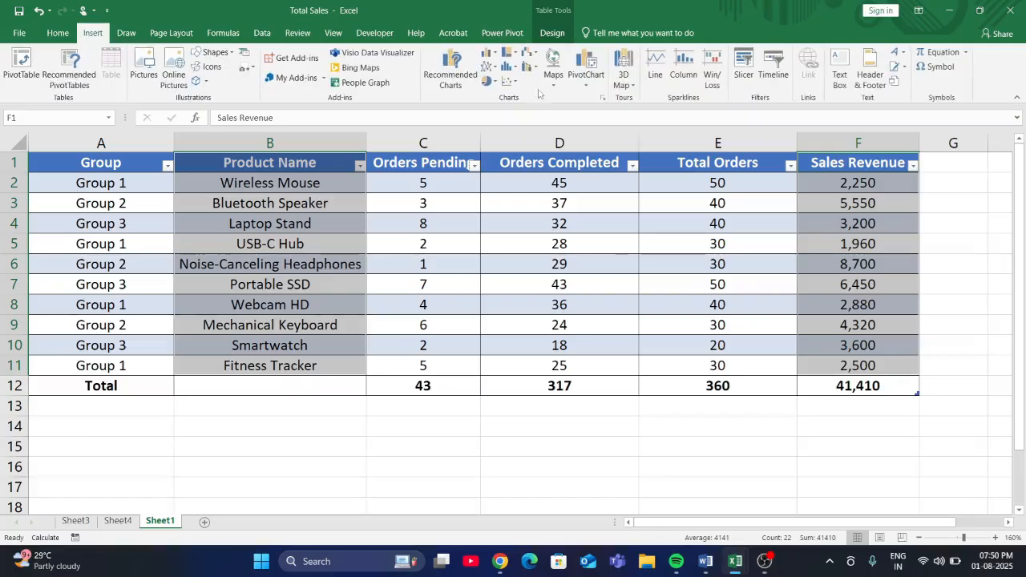
{"action": "left_click", "coordinate": [451, 74]}
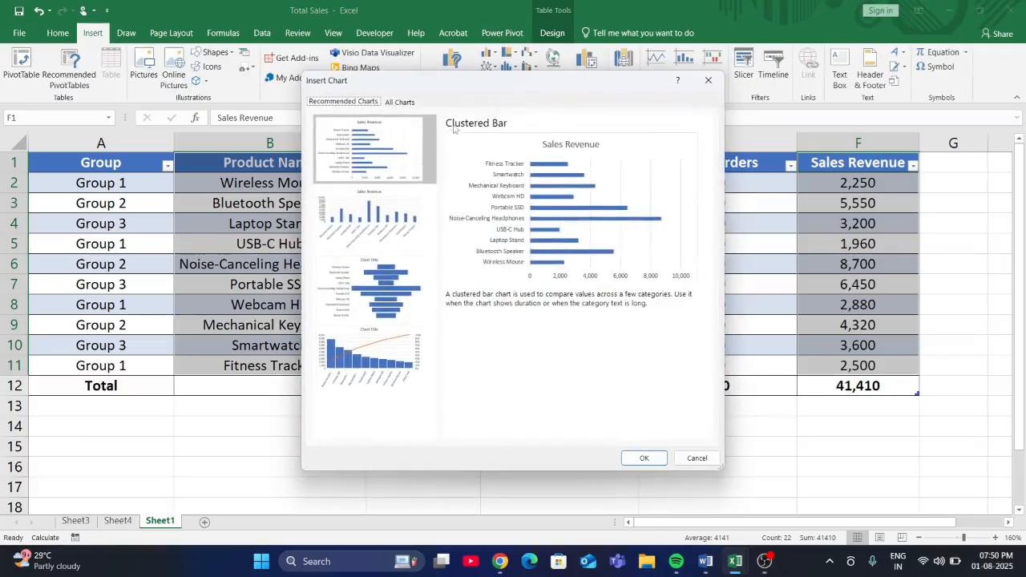
{"action": "left_click", "coordinate": [405, 103]}
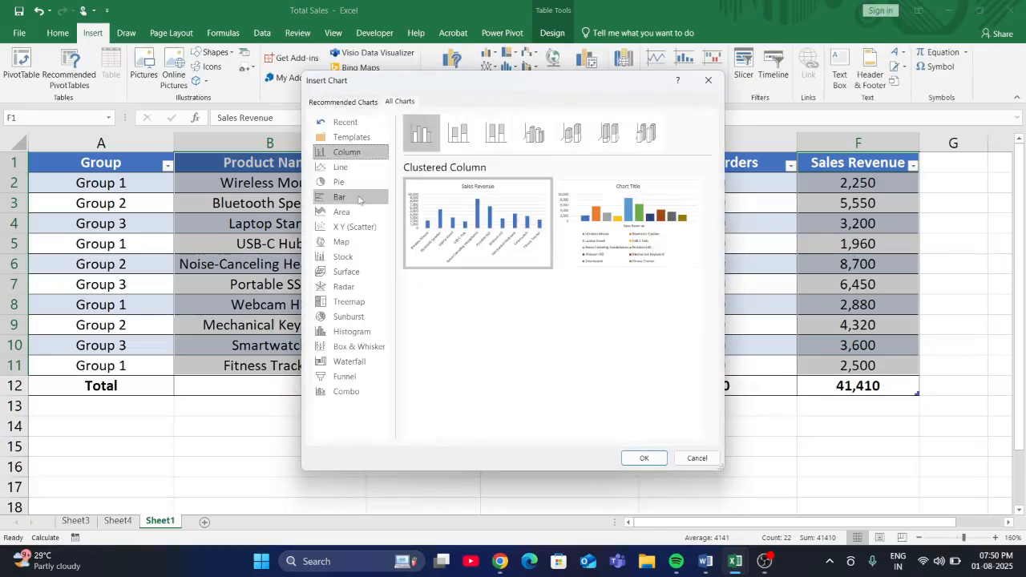
{"action": "left_click", "coordinate": [365, 196]}
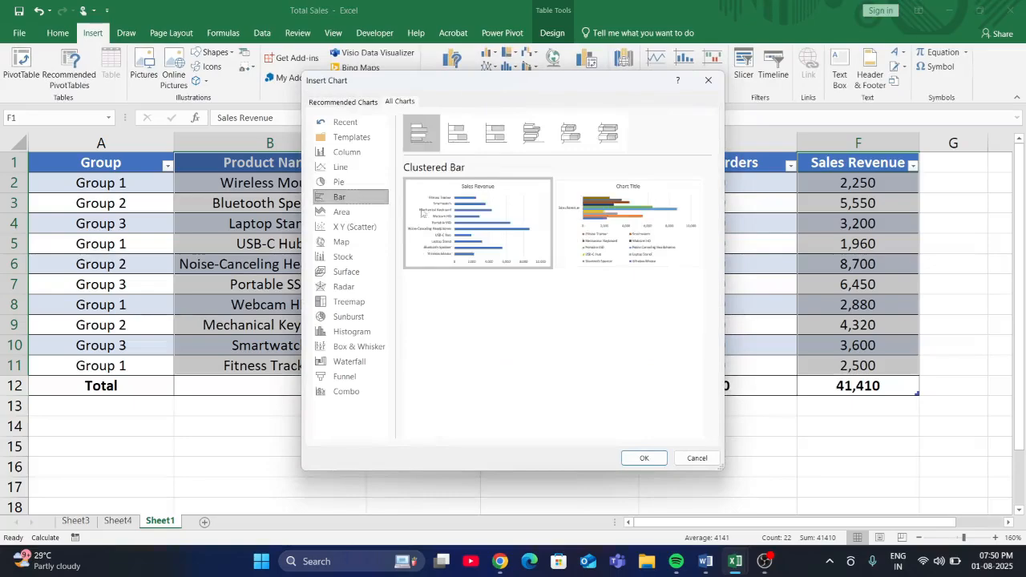
{"action": "left_click", "coordinate": [645, 456]}
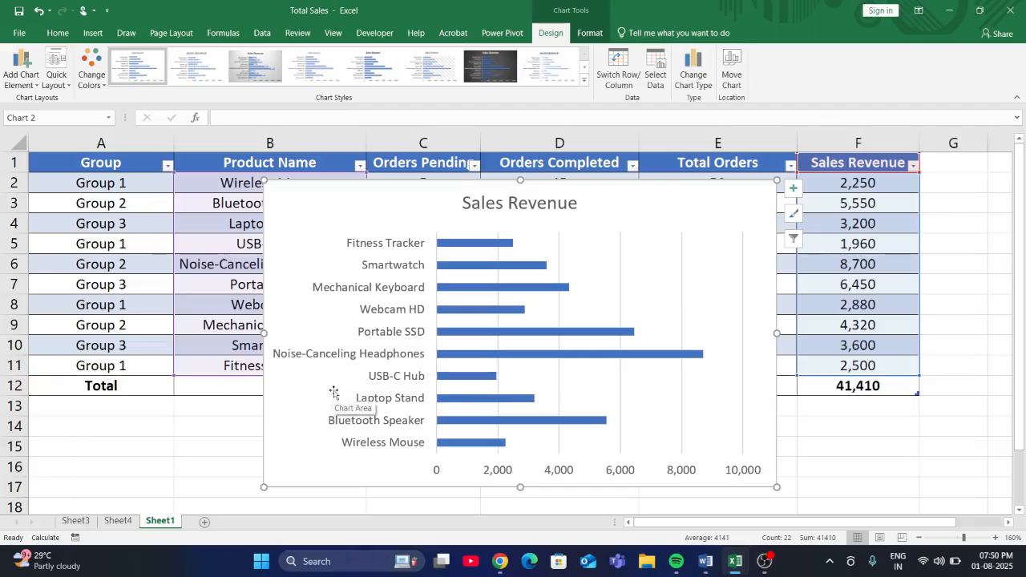
- Move the Sales Revenue chart to Sheet4 as an embedded object
{"action": "left_click", "coordinate": [729, 70]}
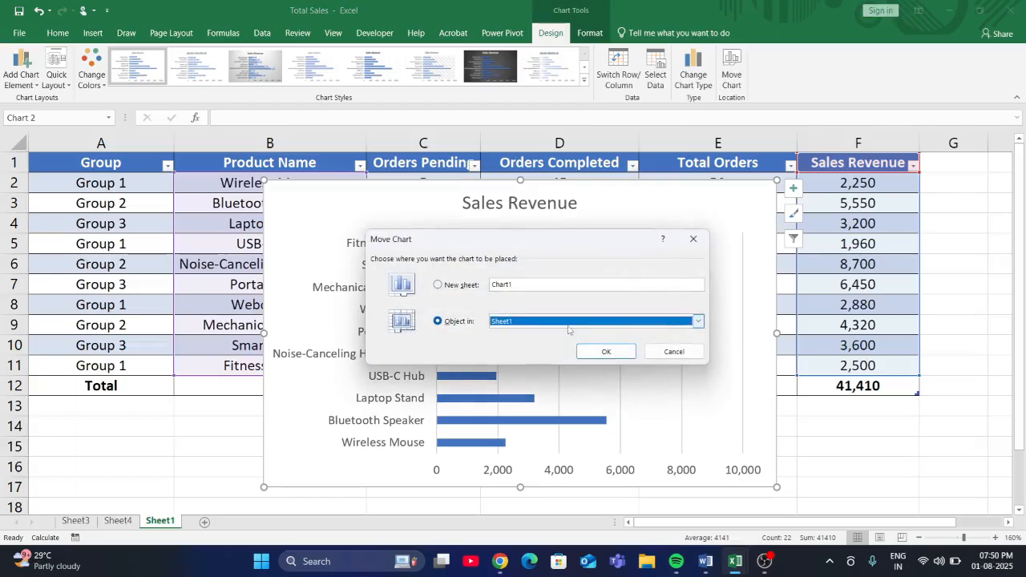
{"action": "left_click", "coordinate": [697, 321]}
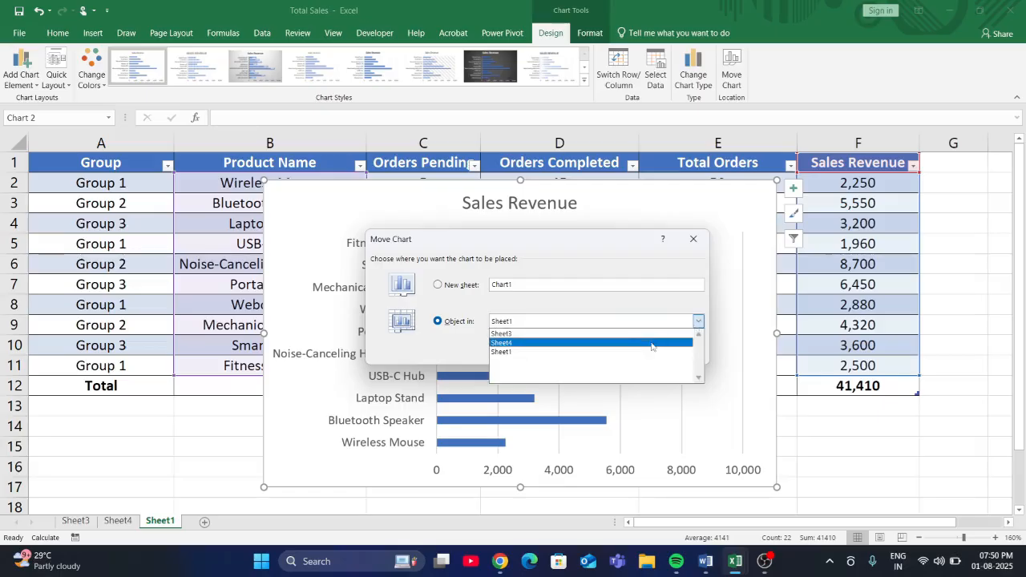
{"action": "left_click", "coordinate": [652, 342]}
{"action": "left_click", "coordinate": [607, 354]}
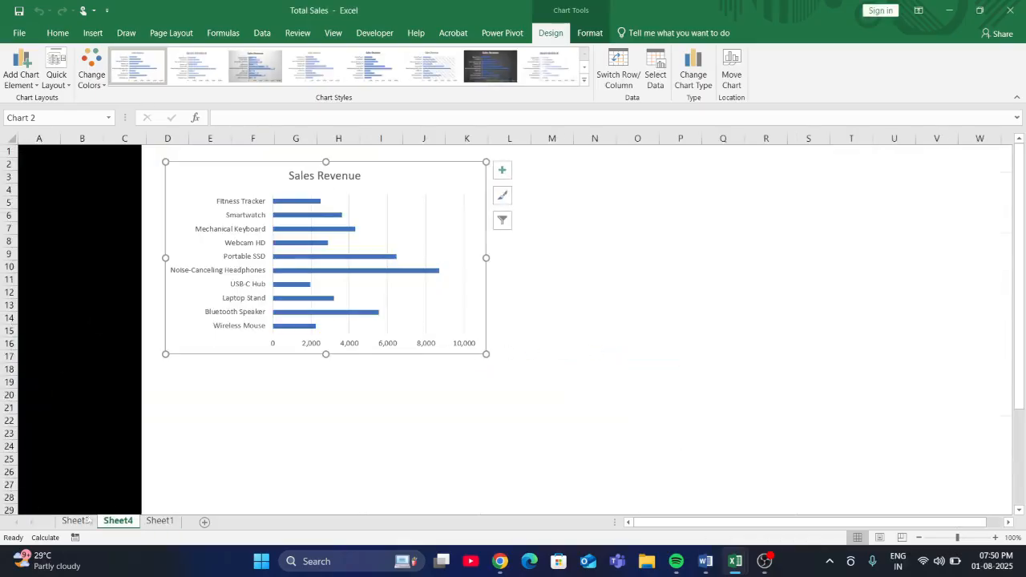
- Rename Sheet4 as DASHBOARD and shift the Sales Revenue chart slightly down and away from the black panel
{"action": "double_click", "coordinate": [113, 520]}
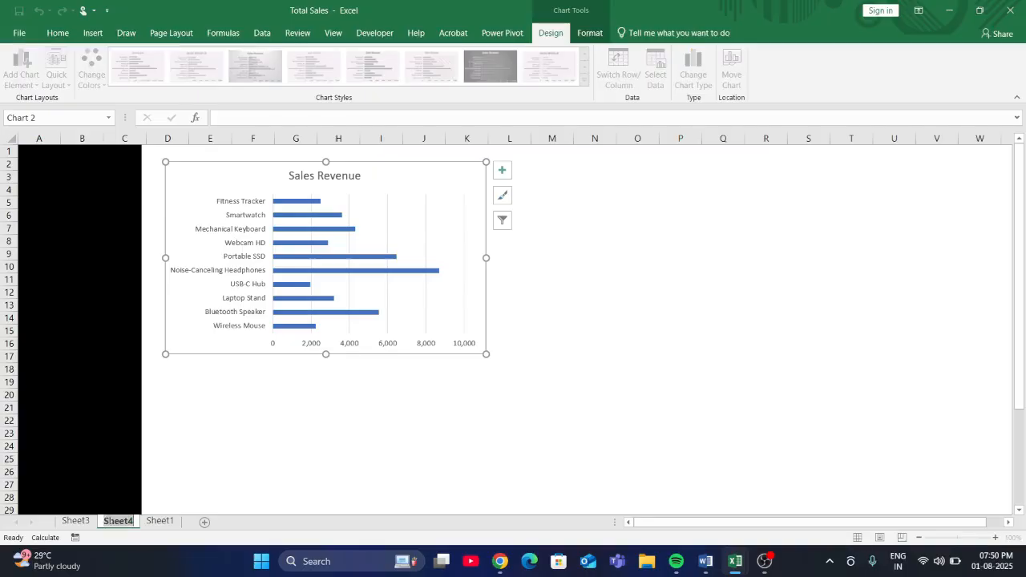
{"action": "type", "text": "DAS"}
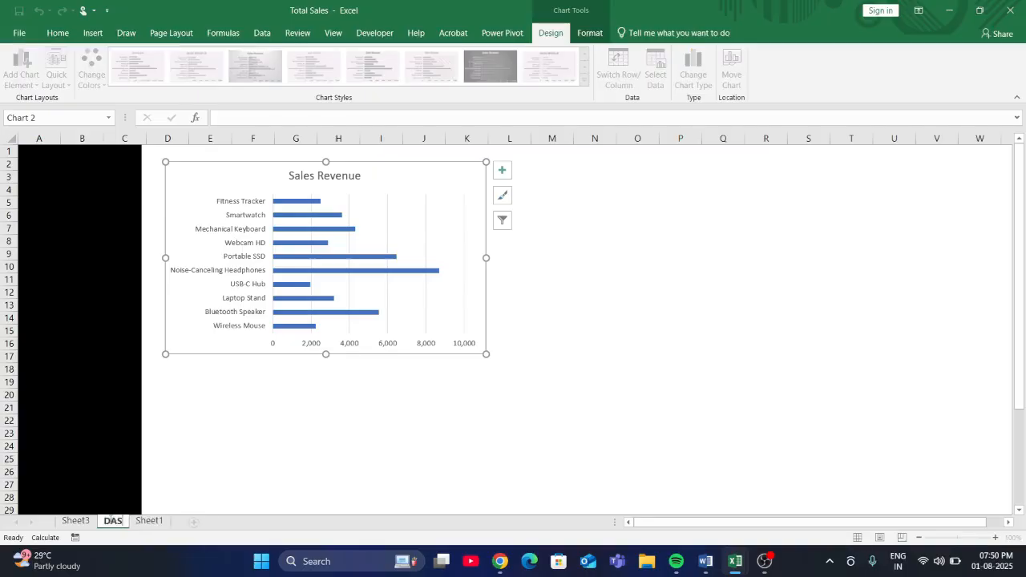
{"action": "type", "text": "HBOARD"}
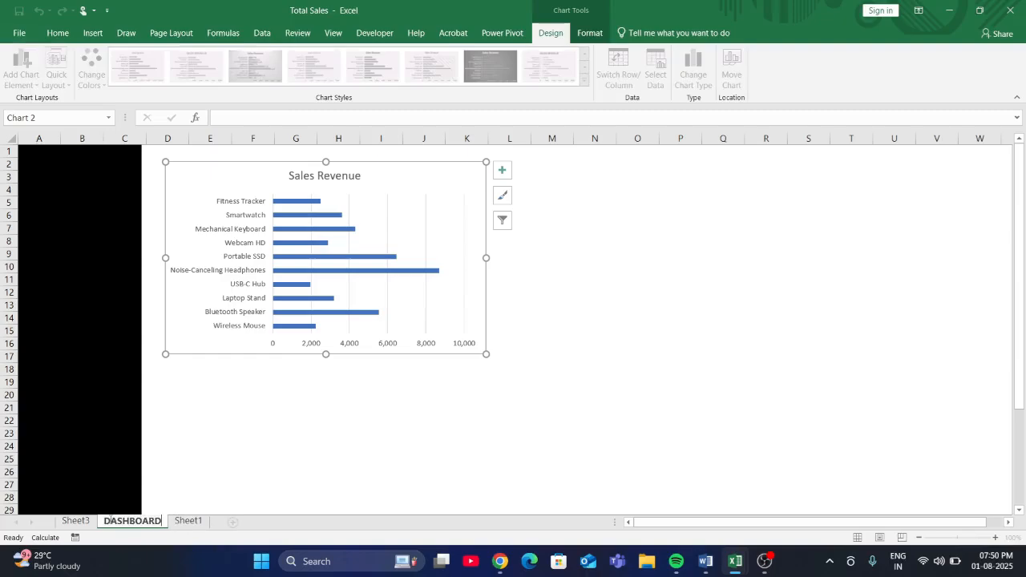
{"action": "left_click", "coordinate": [211, 445]}
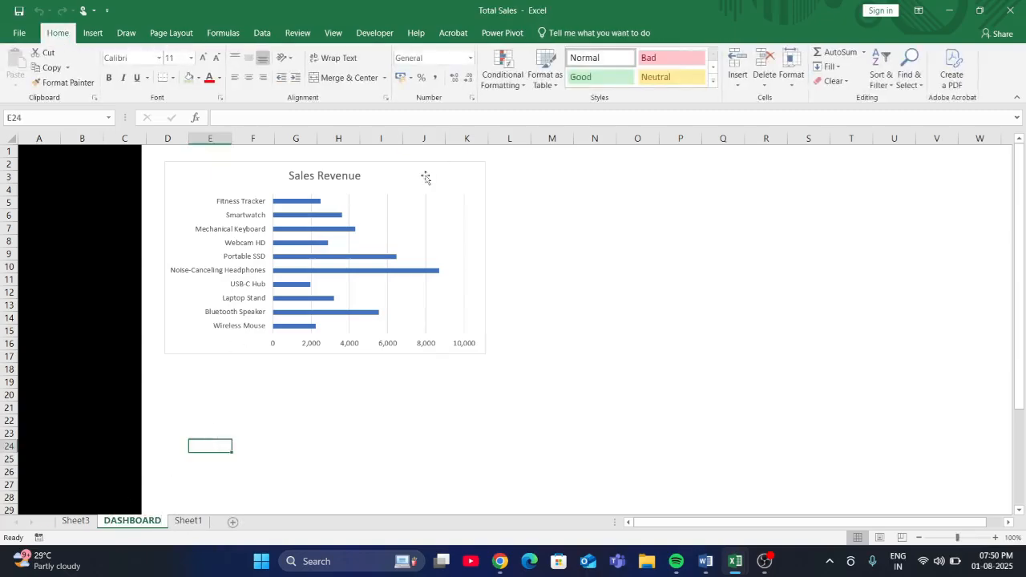
{"action": "mouse_move", "coordinate": [424, 176]}
{"action": "left_mouse_down"}
{"action": "mouse_move", "coordinate": [518, 280]}
{"action": "mouse_move", "coordinate": [441, 238]}
{"action": "mouse_move", "coordinate": [430, 189]}
{"action": "left_mouse_up"}
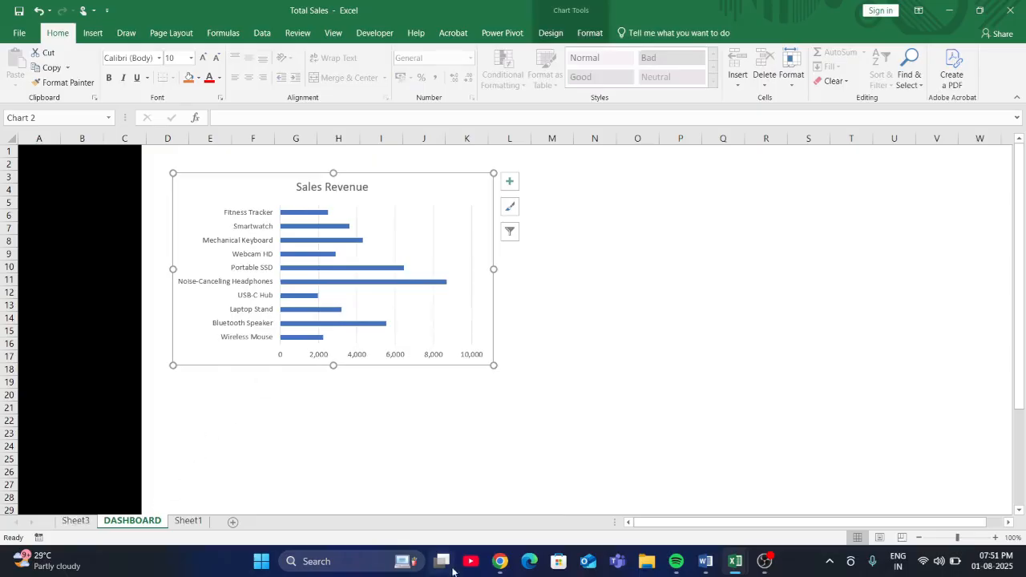
- Check the suggested charts in the ChatGPT conversation in Chrome, and return to the Total Sales workbook in Excel
{"action": "mouse_move", "coordinate": [499, 561]}
{"action": "left_click", "coordinate": [498, 456]}
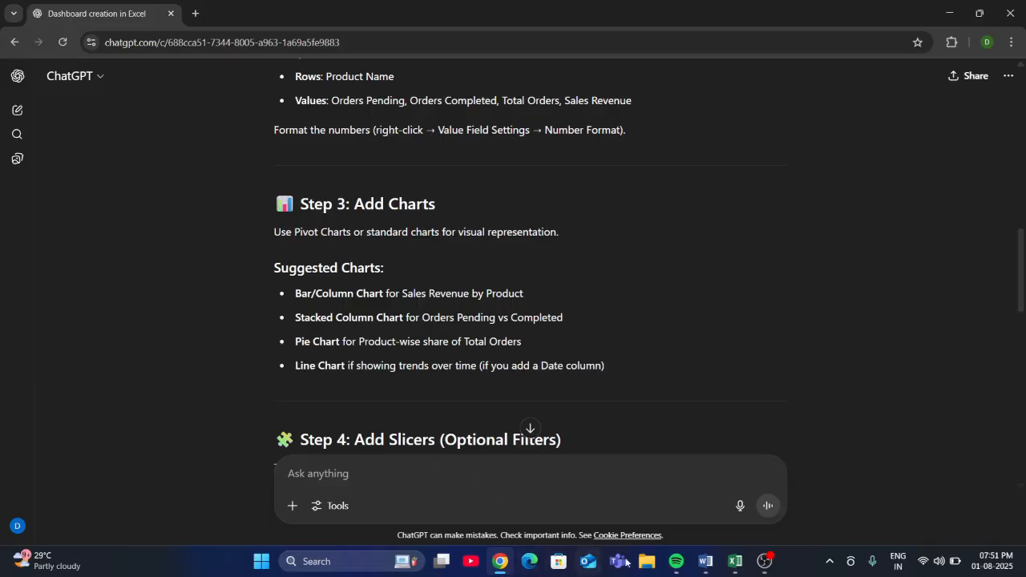
{"action": "mouse_move", "coordinate": [727, 567]}
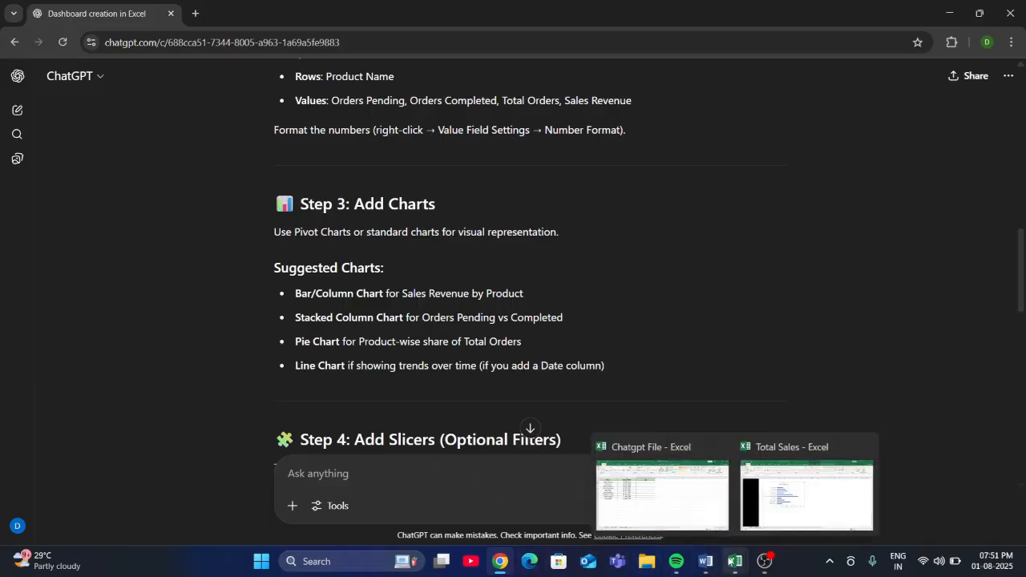
{"action": "left_click", "coordinate": [801, 480]}
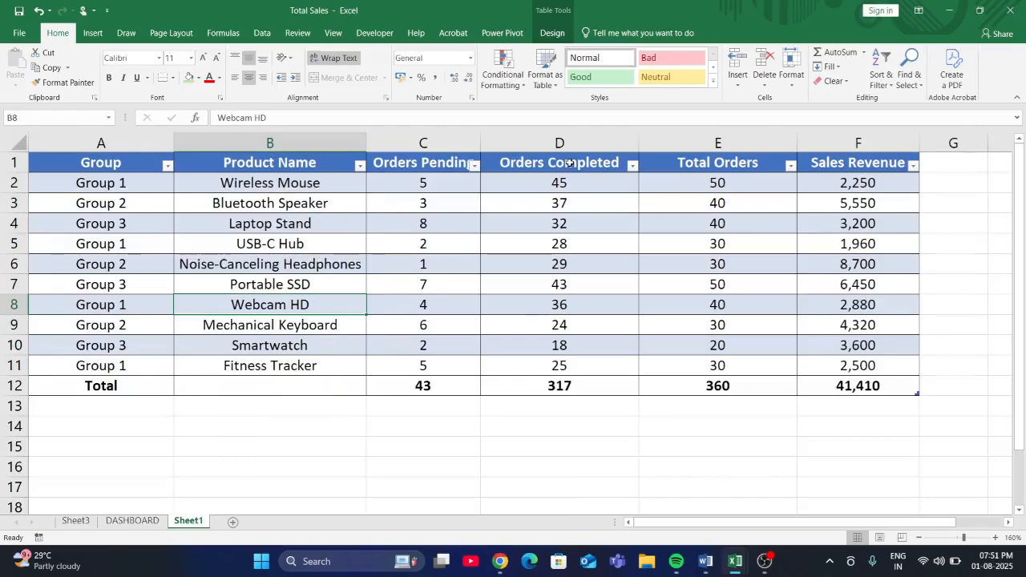
{"action": "left_click_drag", "start_coordinate": [291, 161], "coordinate": [597, 367]}
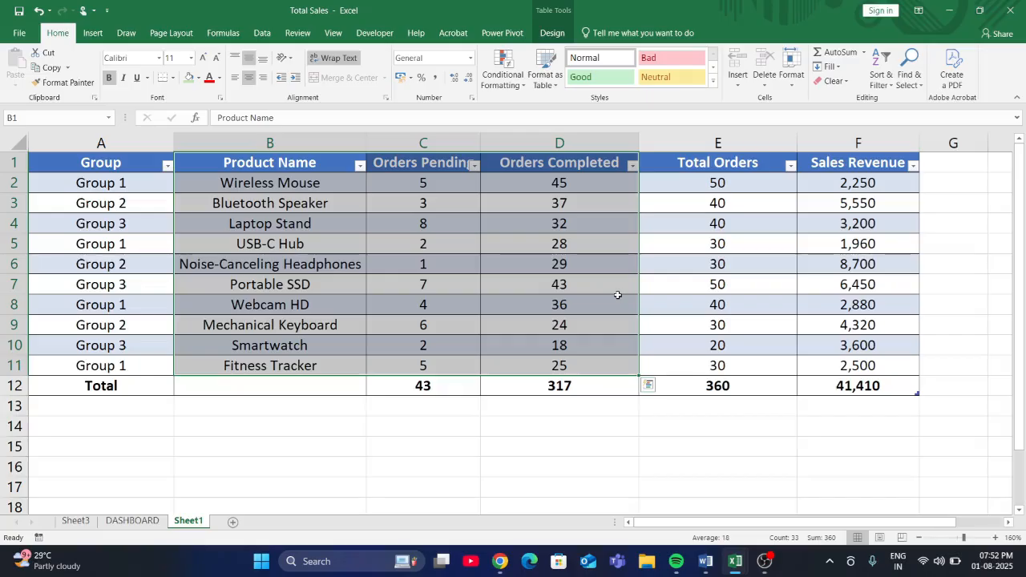
{"action": "left_click", "coordinate": [89, 35]}
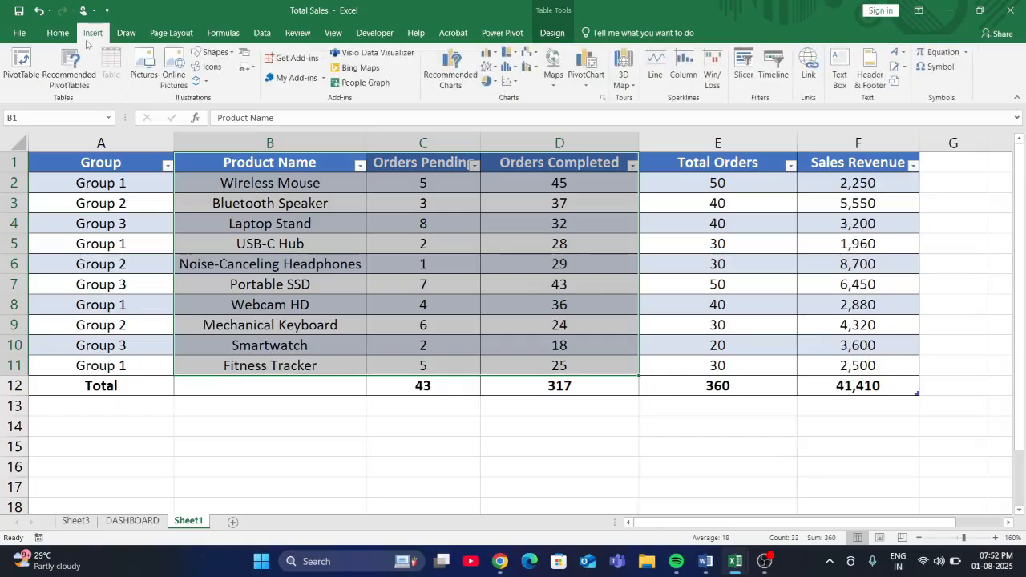
{"action": "left_click", "coordinate": [449, 80]}
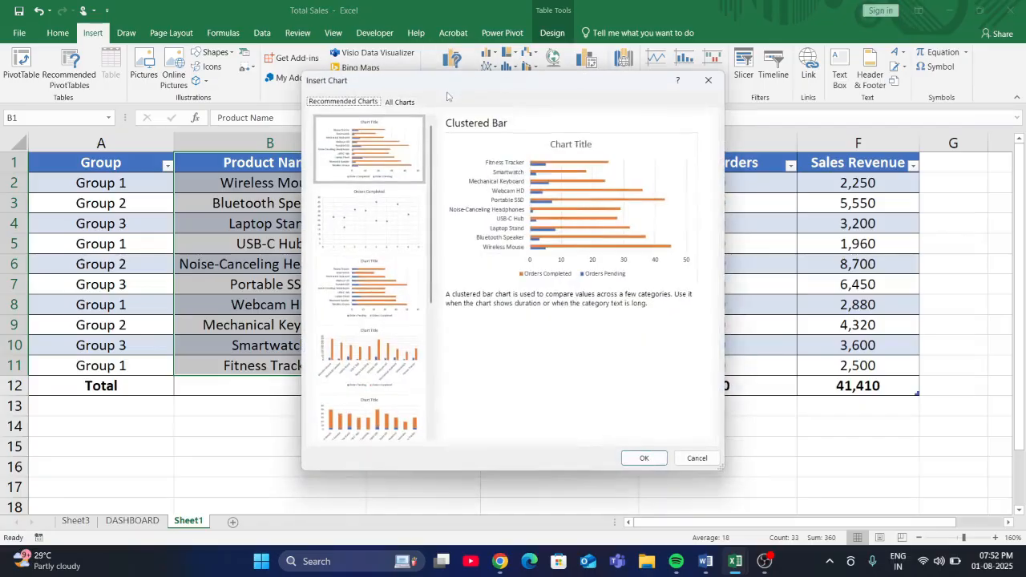
{"action": "left_click", "coordinate": [407, 102]}
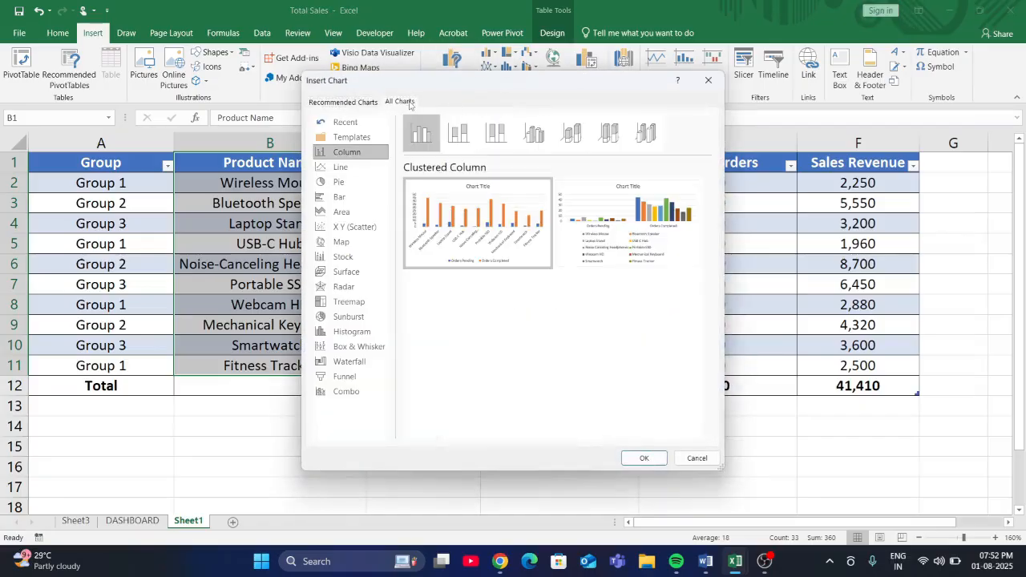
{"action": "mouse_move", "coordinate": [543, 208]}
{"action": "left_click", "coordinate": [710, 82]}
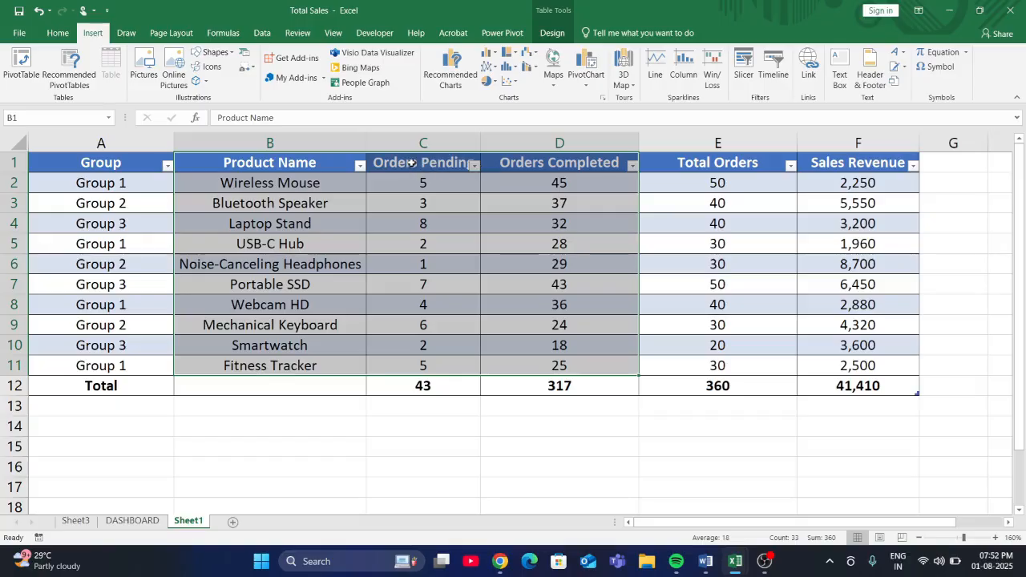
{"action": "left_click_drag", "start_coordinate": [411, 162], "coordinate": [574, 365]}
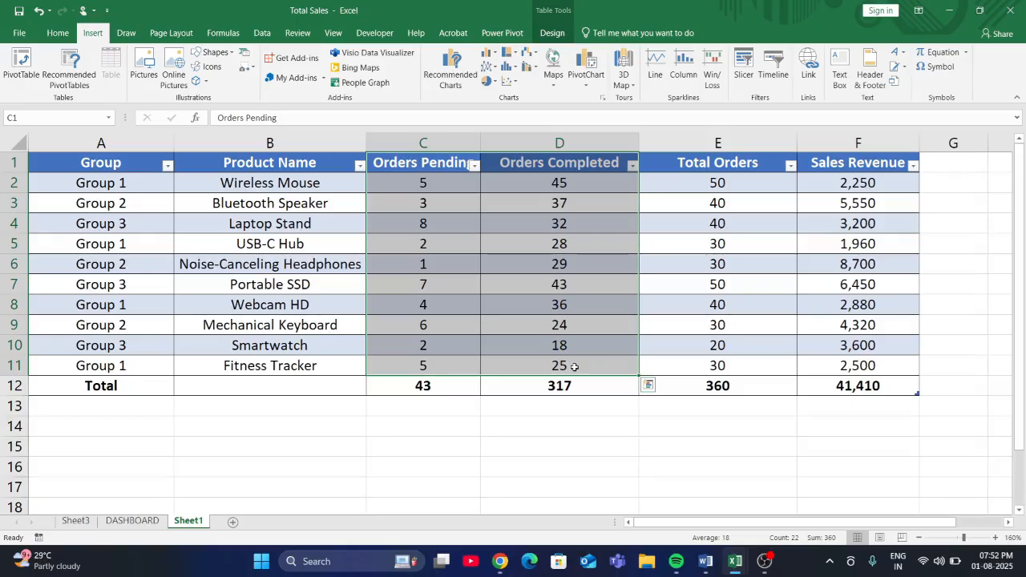
- Open Sheet3 and select a cell in the Orders Pending and Orders Completed pivot table
{"action": "left_click", "coordinate": [121, 522]}
{"action": "left_click", "coordinate": [80, 522]}
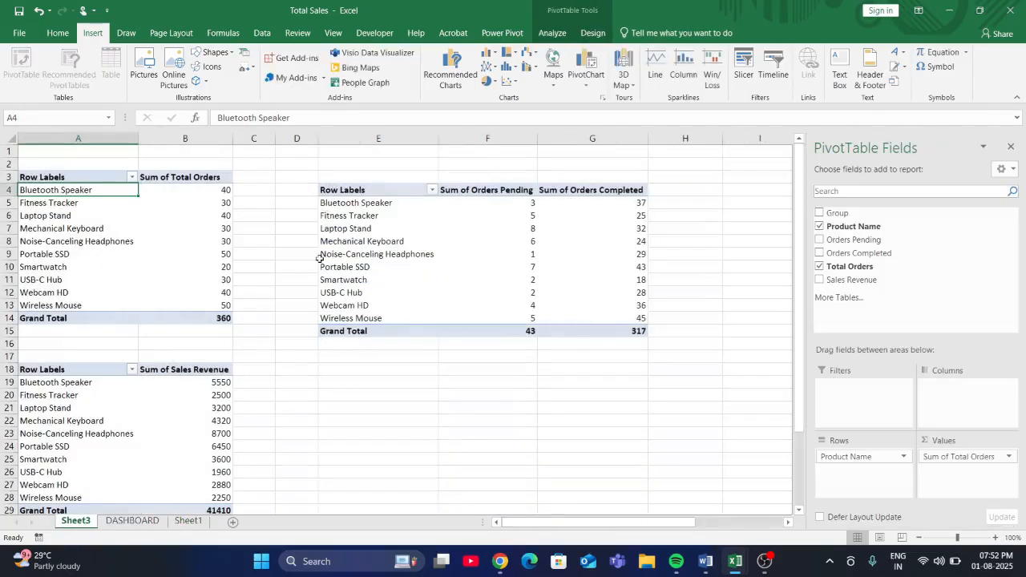
{"action": "left_click", "coordinate": [416, 239]}
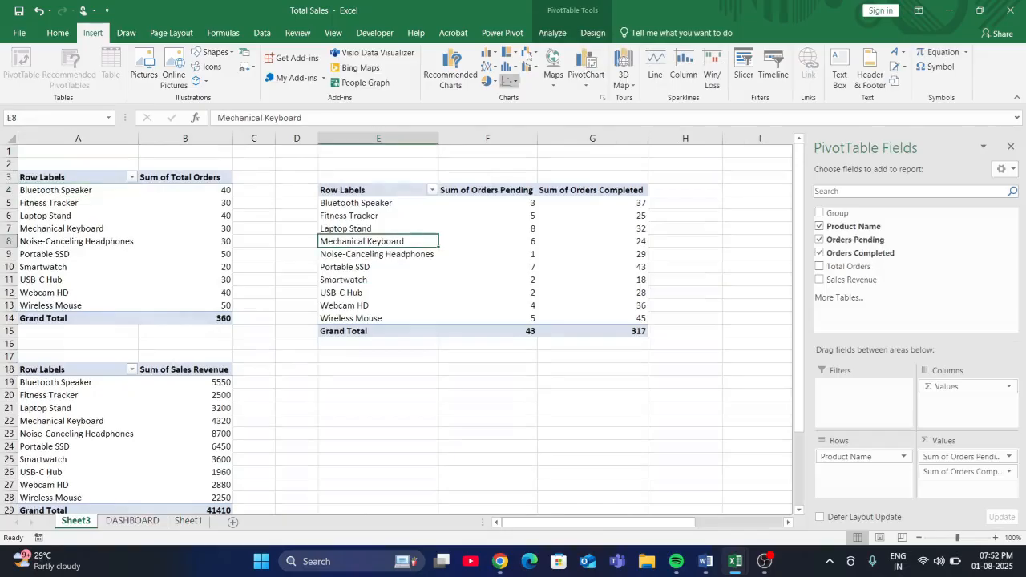
{"action": "left_click", "coordinate": [454, 86]}
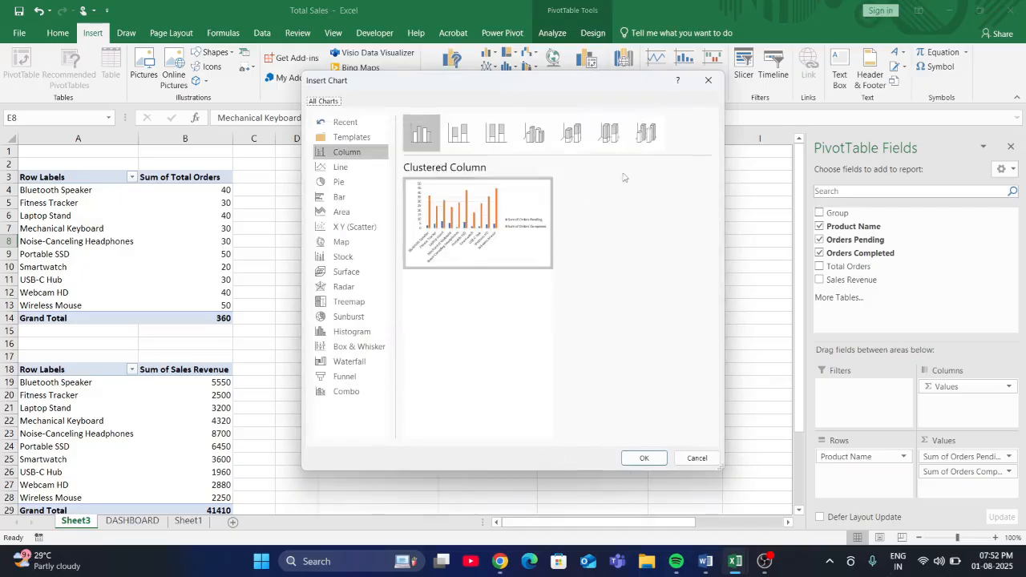
{"action": "left_click", "coordinate": [644, 459]}
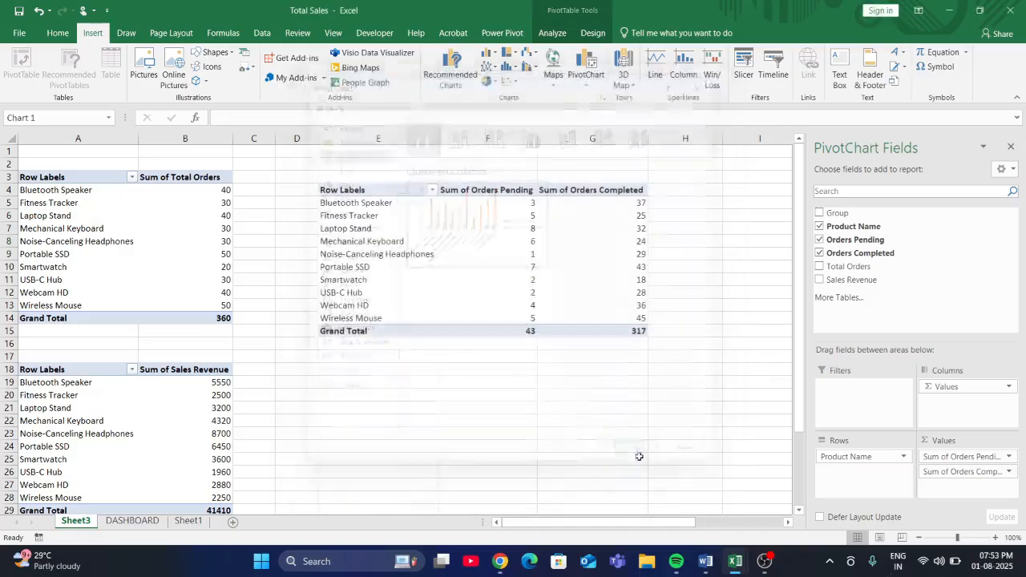
{"action": "left_click_drag", "start_coordinate": [452, 258], "coordinate": [546, 274]}
{"action": "key", "text": "Delete"}
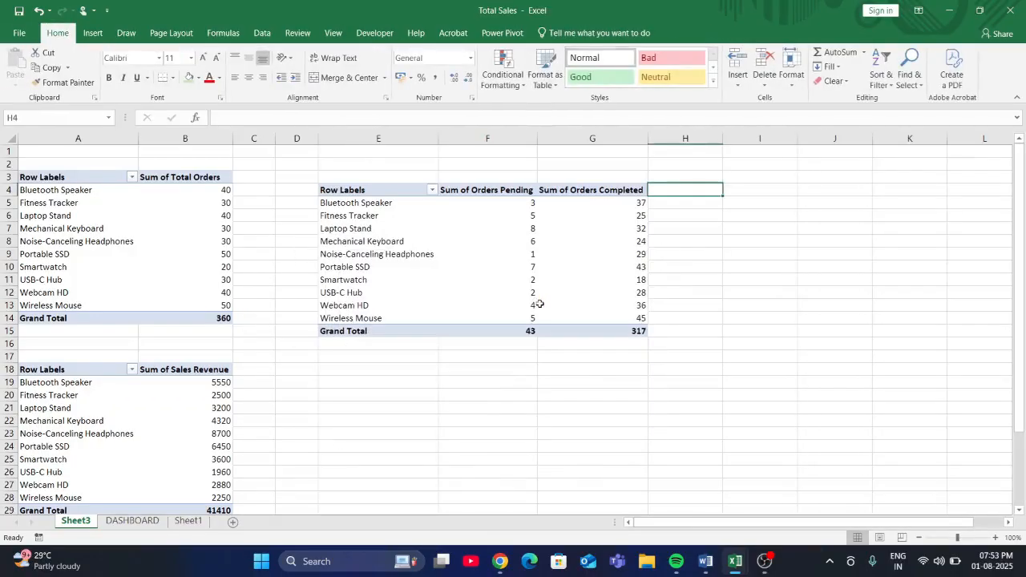
- Insert a clustered column PivotChart of Orders Pending and Orders Completed from F4:G15 of Sheet3
{"action": "left_click_drag", "start_coordinate": [497, 193], "coordinate": [613, 338]}
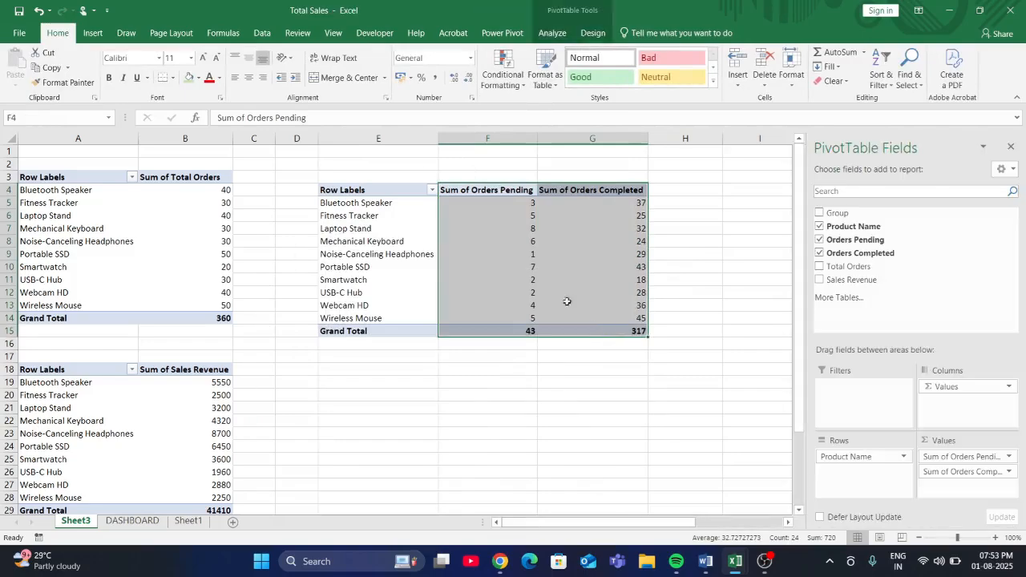
{"action": "left_click", "coordinate": [88, 37]}
{"action": "left_click", "coordinate": [451, 66]}
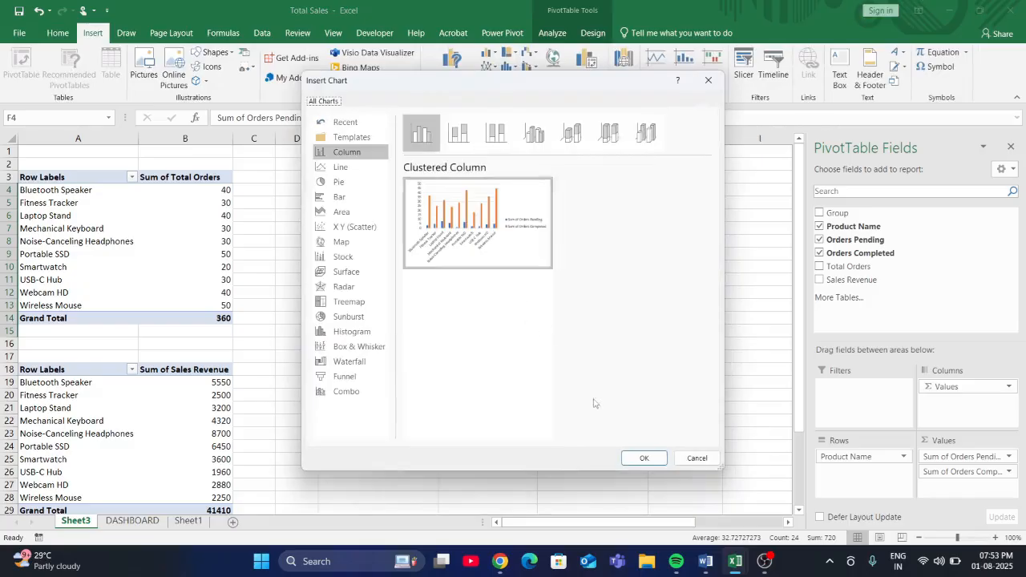
{"action": "left_click", "coordinate": [646, 457]}
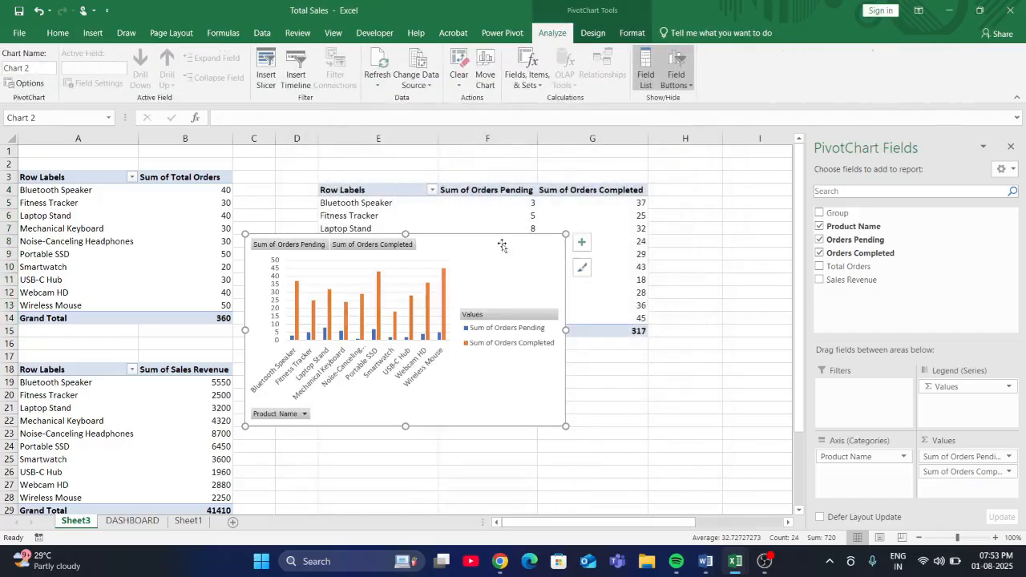
{"action": "mouse_move", "coordinate": [438, 340]}
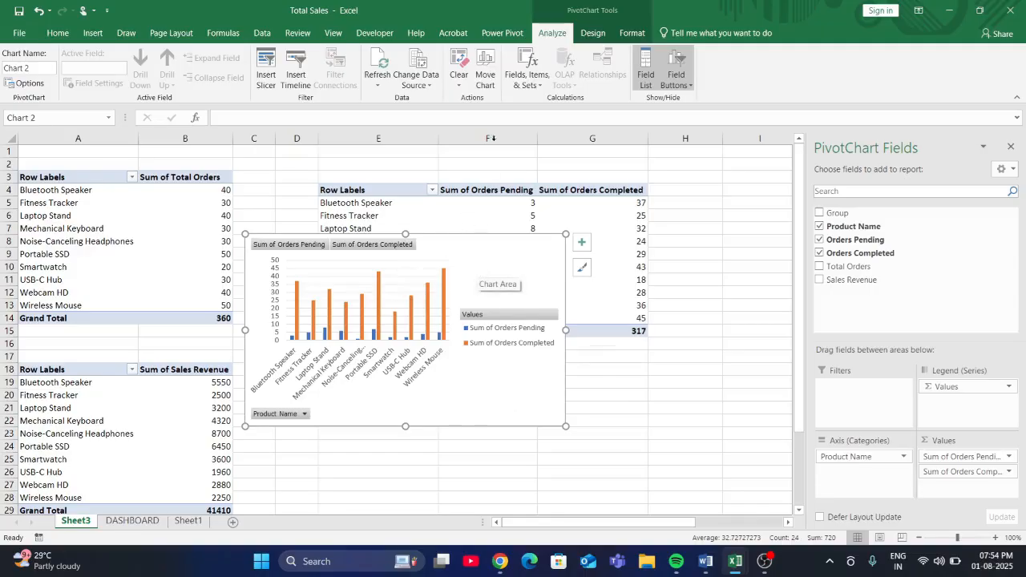
- Move the orders PivotChart to the DASHBOARD sheet as an embedded object and place it below the Sales Revenue bar chart
{"action": "left_click", "coordinate": [594, 33]}
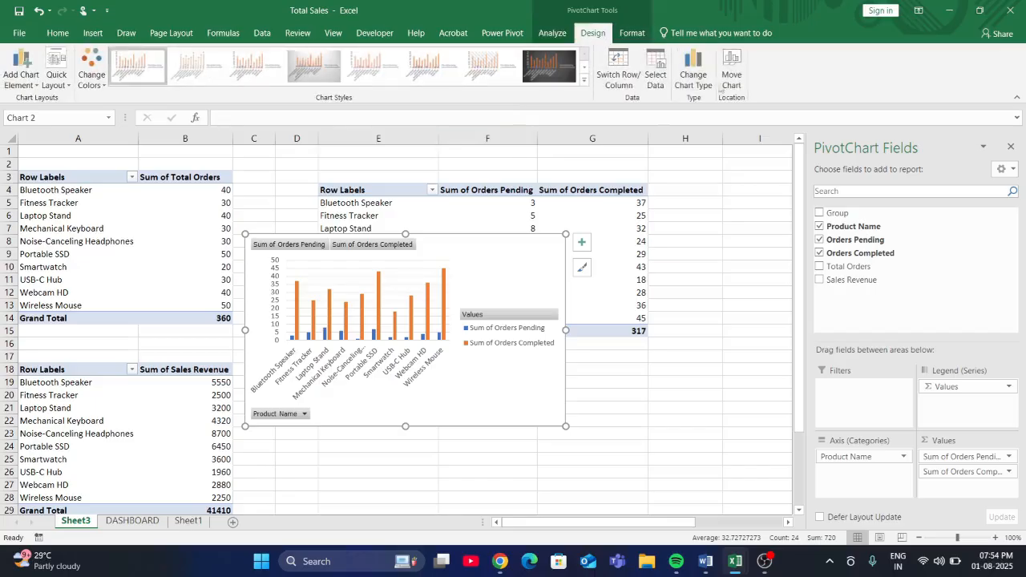
{"action": "left_click", "coordinate": [731, 72]}
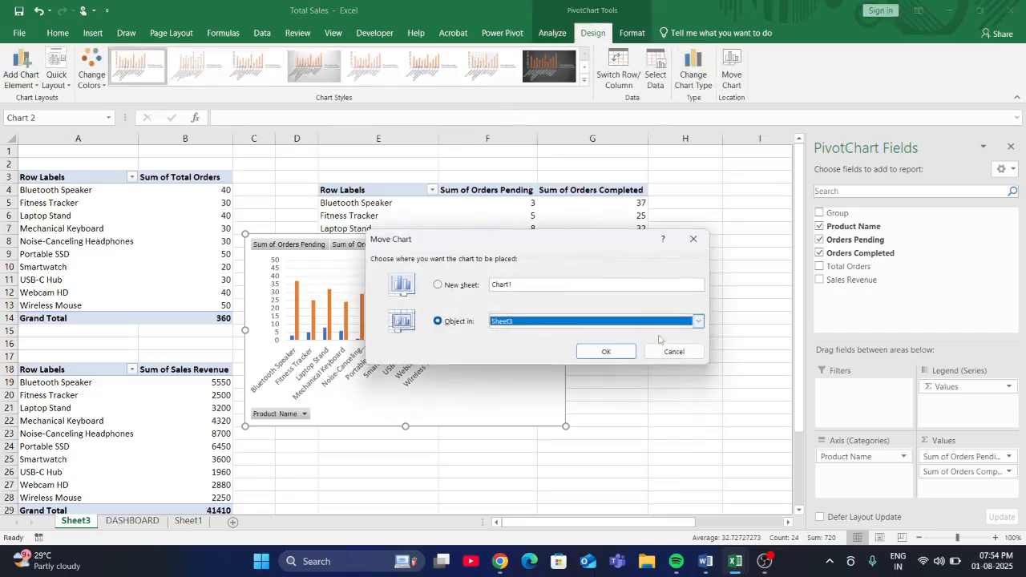
{"action": "left_click", "coordinate": [697, 321]}
{"action": "left_click", "coordinate": [649, 342]}
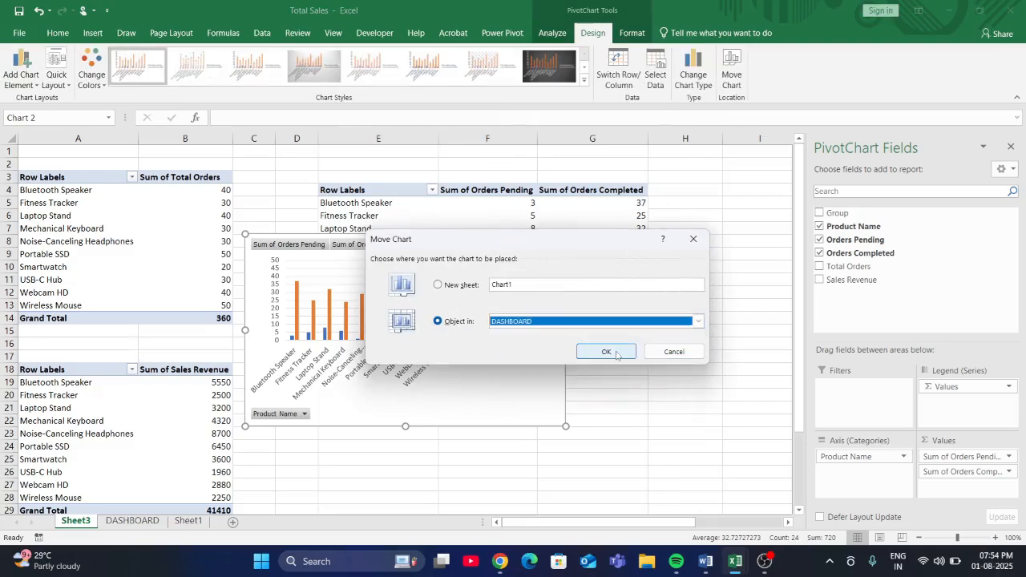
{"action": "left_click", "coordinate": [632, 355]}
{"action": "left_click_drag", "start_coordinate": [449, 255], "coordinate": [371, 391]}
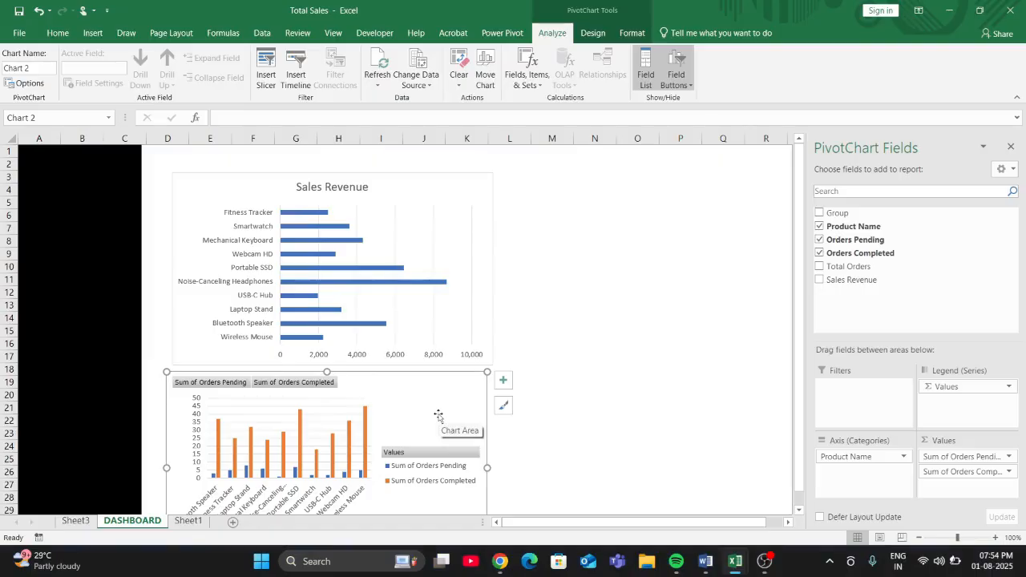
{"action": "left_click", "coordinate": [463, 229]}
{"action": "left_click", "coordinate": [398, 425]}
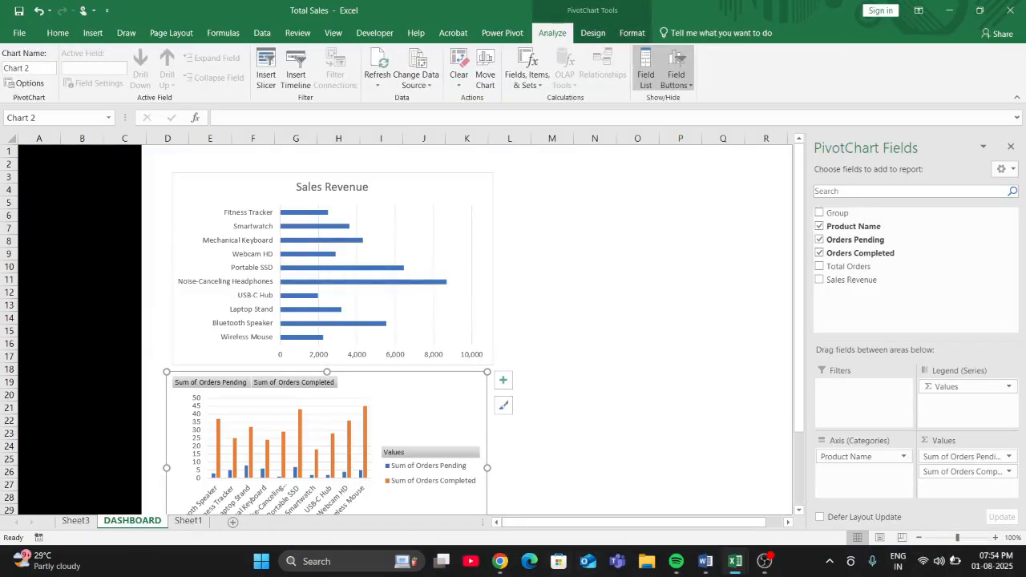
- Check the remaining suggested charts in the ChatGPT conversation in Chrome, then return to the Total Sales workbook in Excel
{"action": "left_click", "coordinate": [494, 517]}
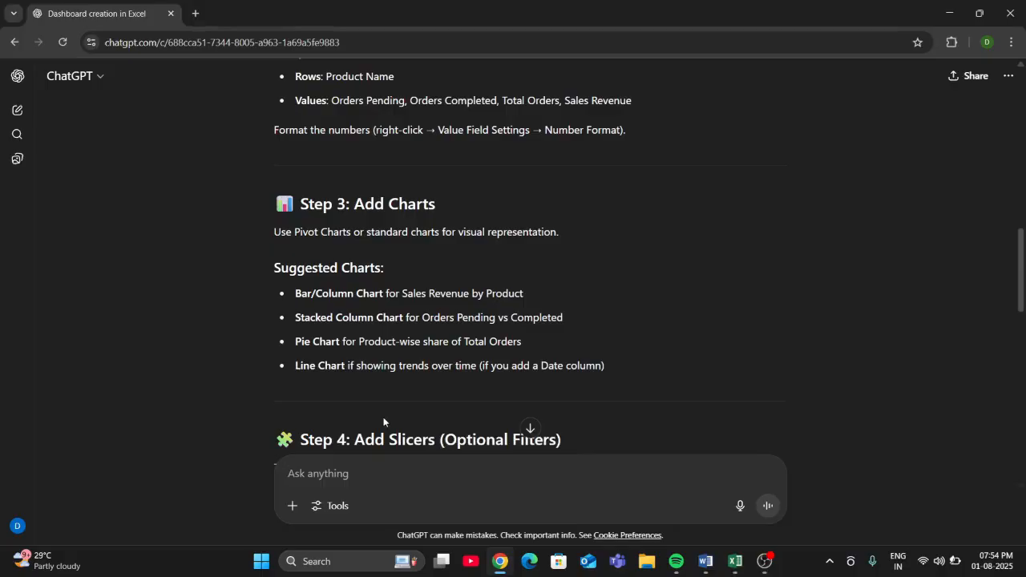
{"action": "mouse_move", "coordinate": [732, 565]}
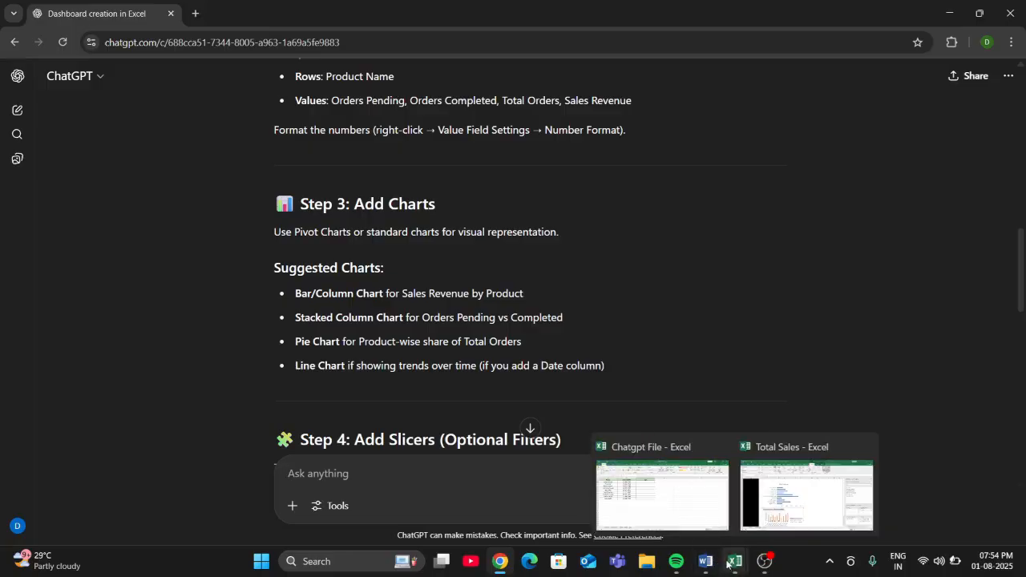
{"action": "left_click", "coordinate": [801, 489]}
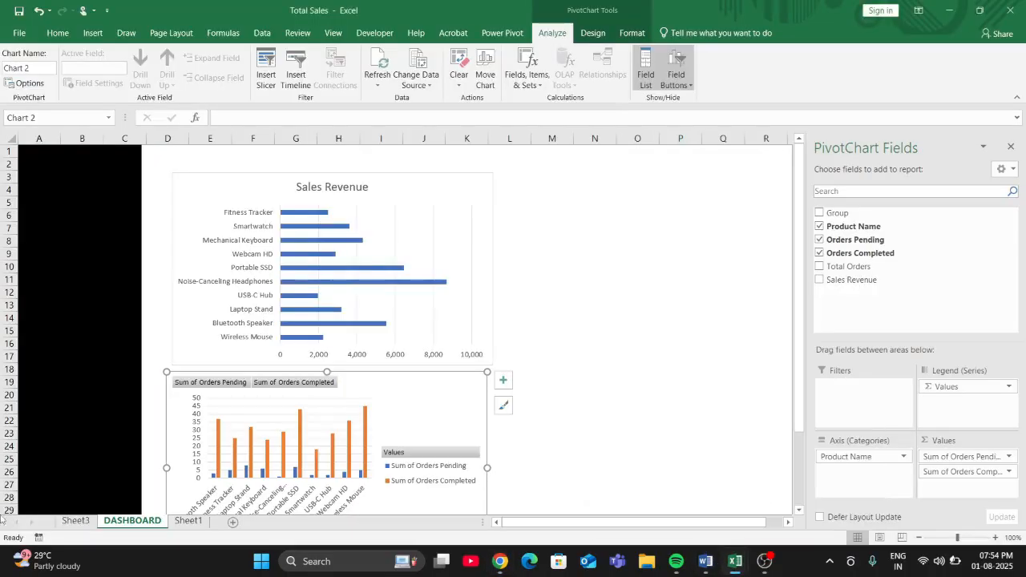
- Insert a pie chart of Sales Revenue by Product Name from B1:B11 and F1:F11 of Sheet1 and make it taller
{"action": "left_click", "coordinate": [77, 521]}
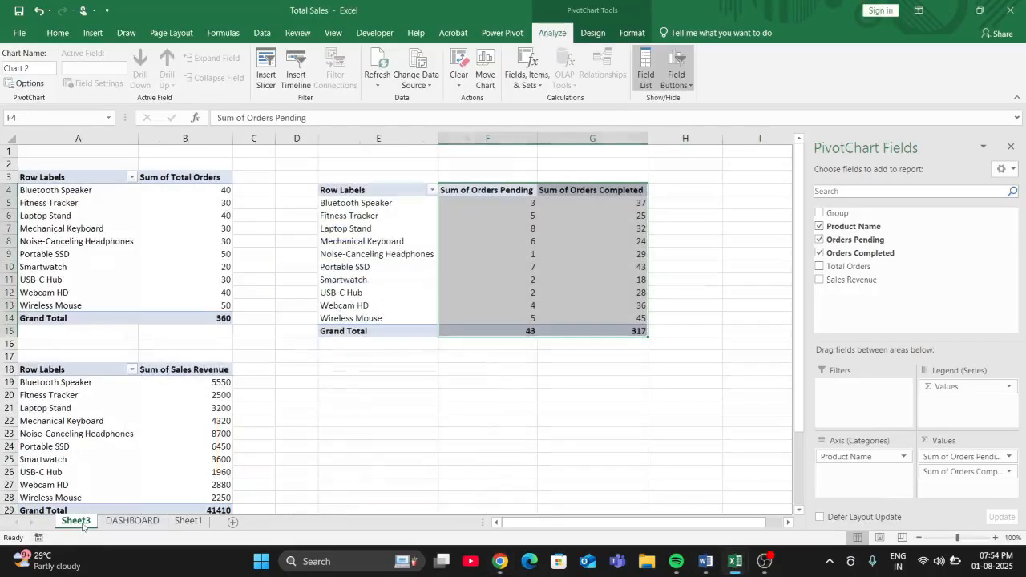
{"action": "left_click", "coordinate": [189, 520]}
{"action": "left_click", "coordinate": [375, 240]}
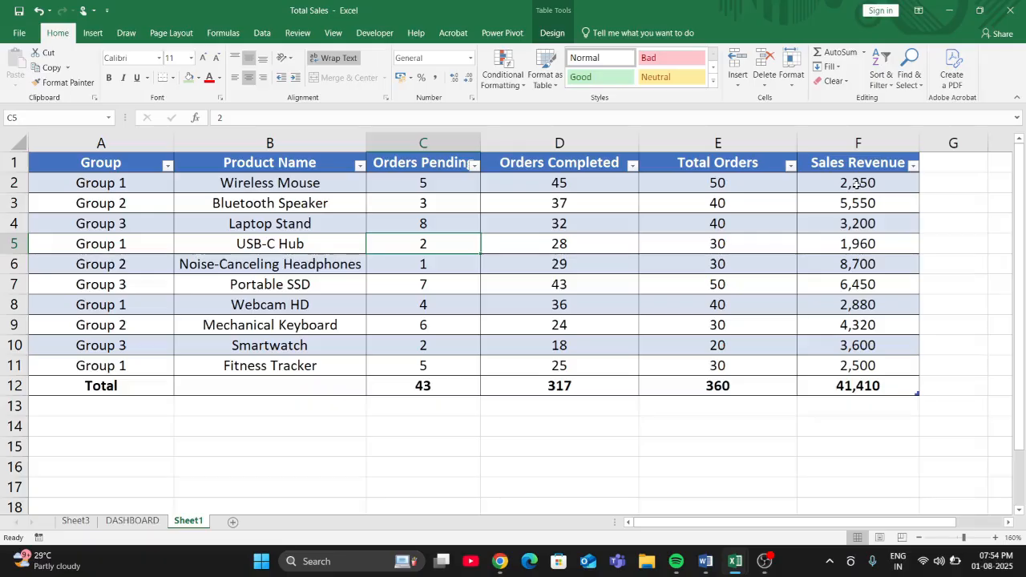
{"action": "left_click_drag", "start_coordinate": [257, 164], "coordinate": [253, 363]}
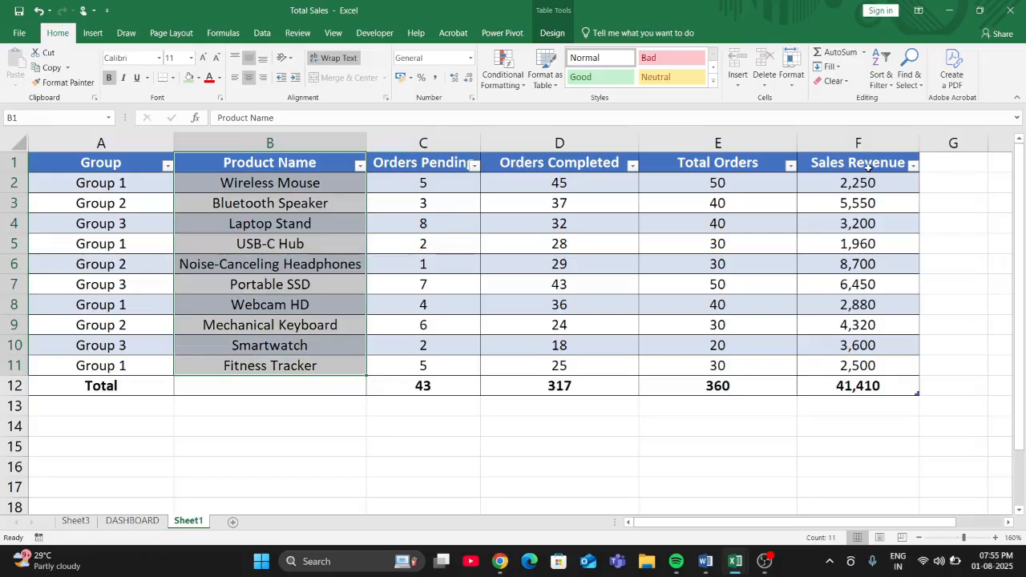
{"action": "left_click_drag", "start_coordinate": [868, 167], "coordinate": [870, 366]}
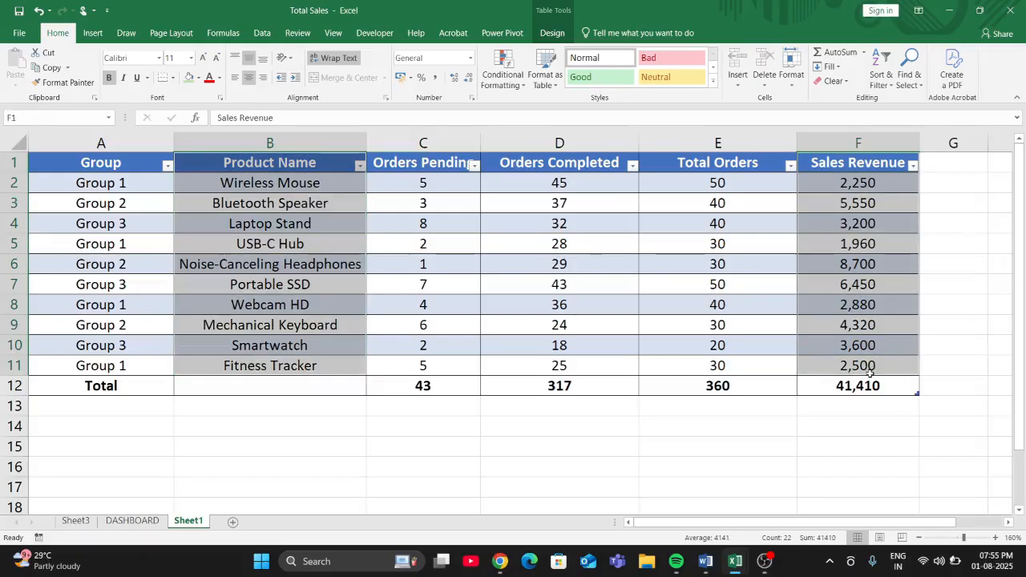
{"action": "left_click", "coordinate": [552, 33]}
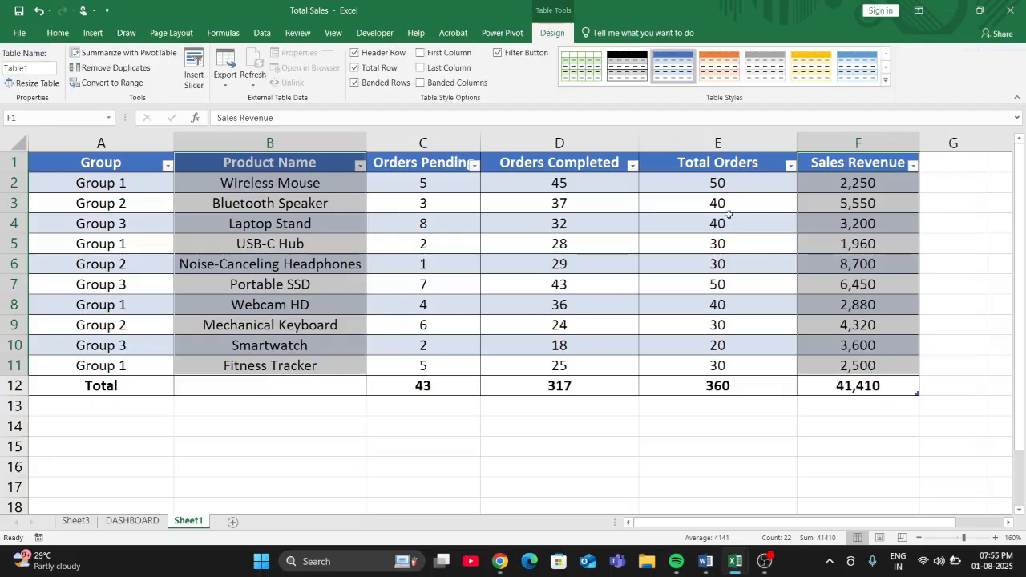
{"action": "left_click", "coordinate": [58, 33]}
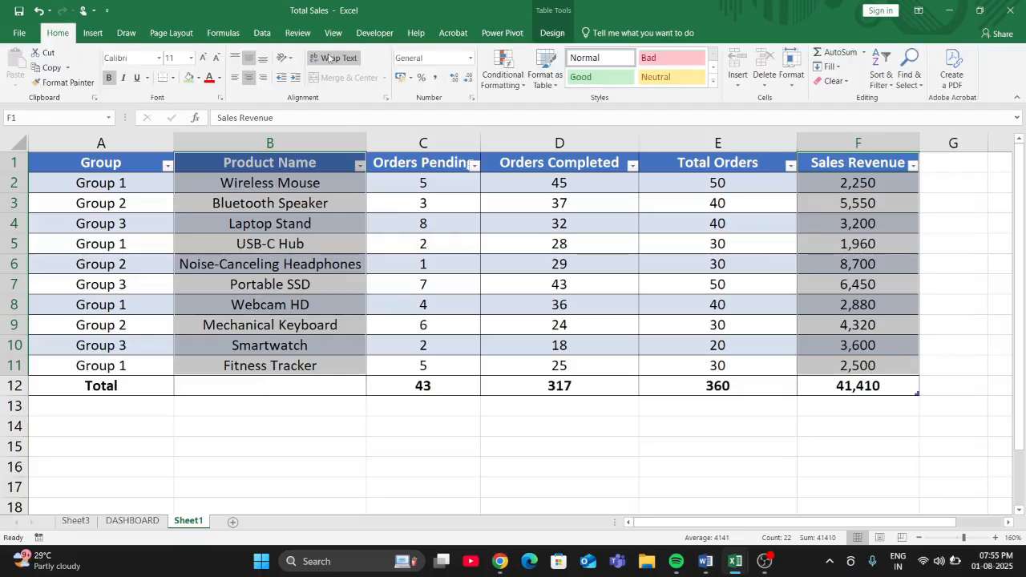
{"action": "left_click", "coordinate": [87, 37]}
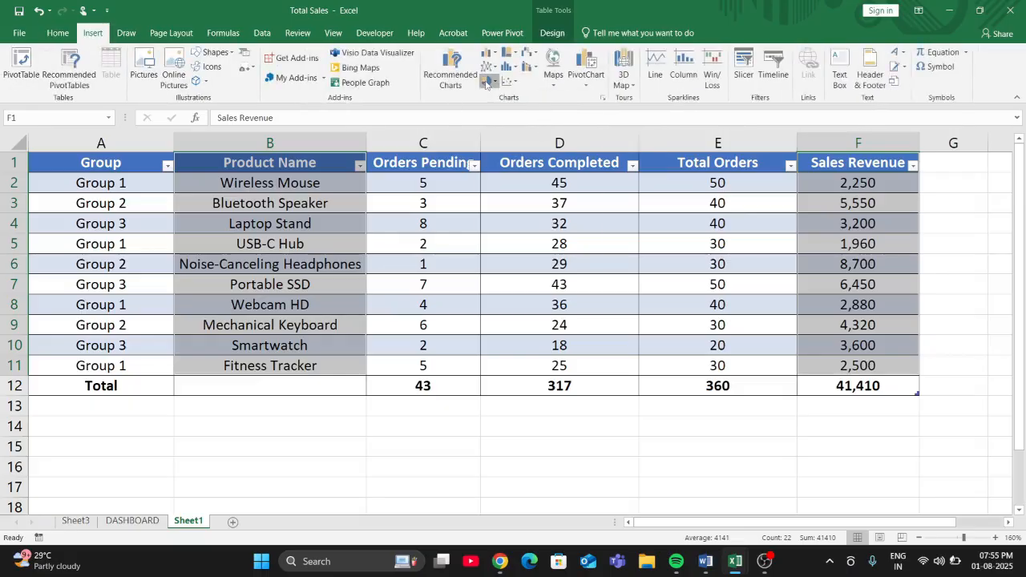
{"action": "left_click", "coordinate": [486, 81]}
{"action": "left_click", "coordinate": [492, 118]}
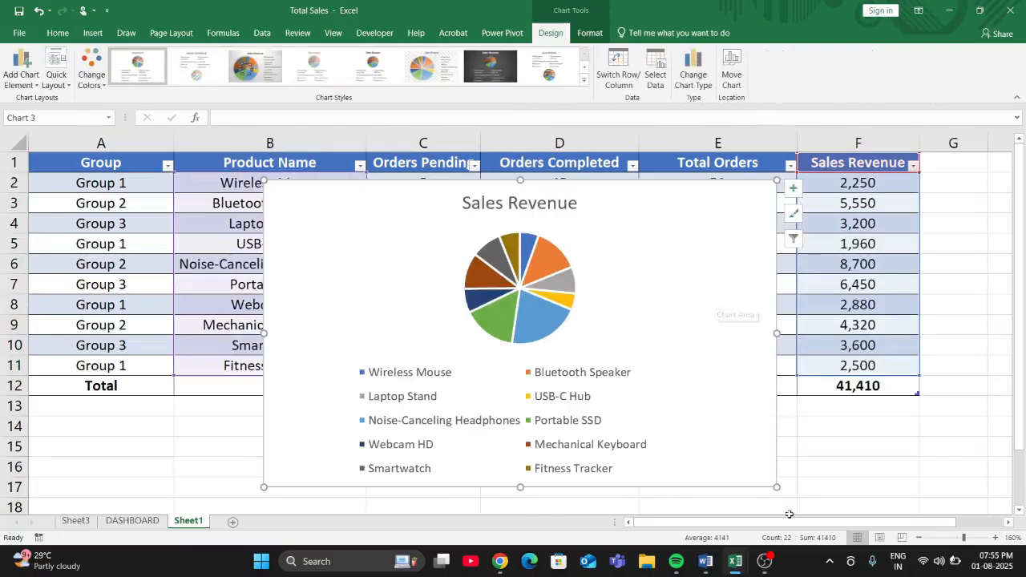
{"action": "left_click_drag", "start_coordinate": [776, 486], "coordinate": [777, 537]}
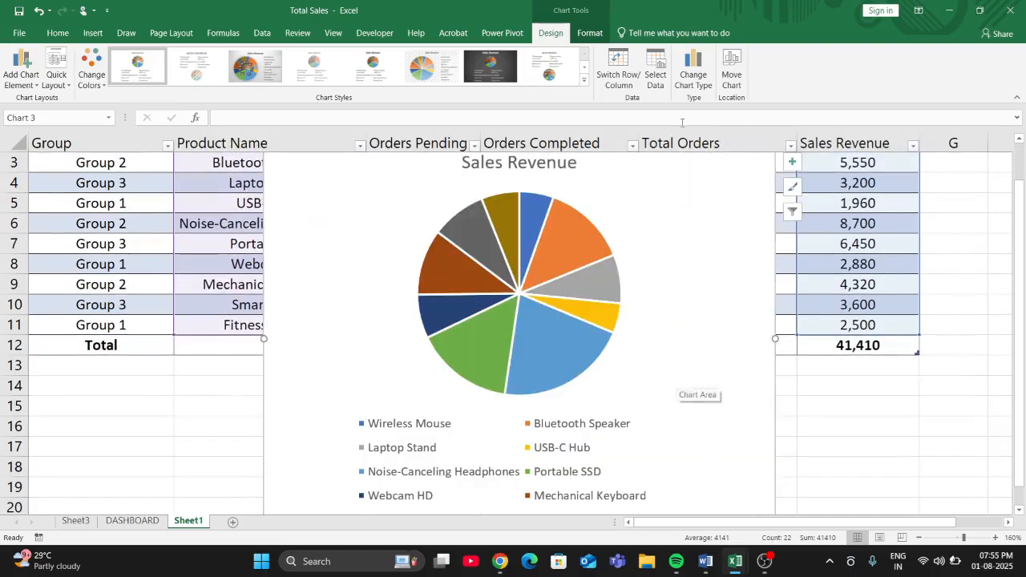
- Move the pie chart to the DASHBOARD sheet as an embedded object and place it to the right of the Sales Revenue bar chart
{"action": "left_click", "coordinate": [730, 69]}
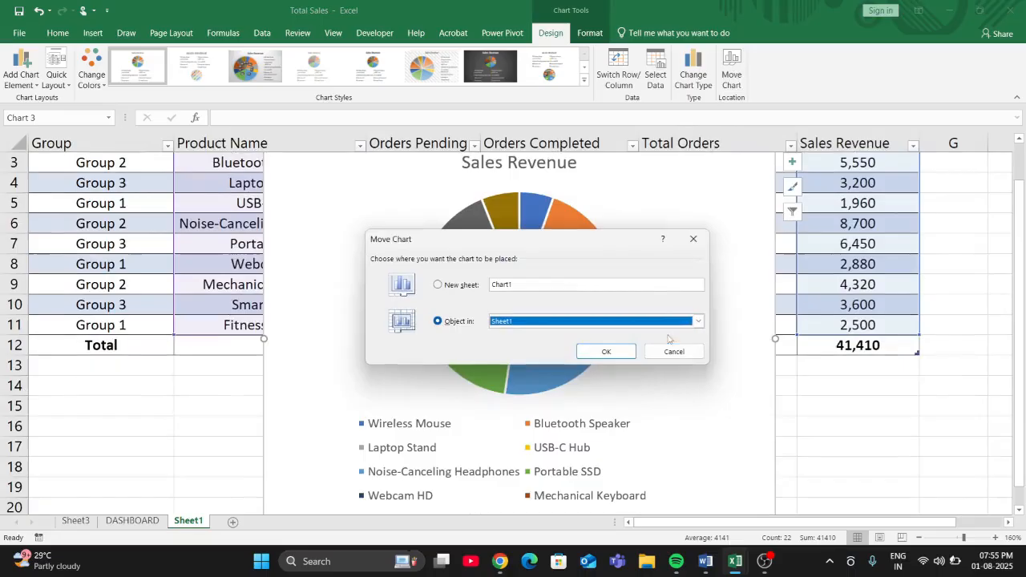
{"action": "left_click", "coordinate": [698, 321]}
{"action": "left_click", "coordinate": [668, 342]}
{"action": "left_click", "coordinate": [624, 358]}
{"action": "mouse_move", "coordinate": [484, 220]}
{"action": "left_mouse_down"}
{"action": "mouse_move", "coordinate": [470, 238]}
{"action": "mouse_move", "coordinate": [758, 226]}
{"action": "mouse_move", "coordinate": [739, 213]}
{"action": "left_mouse_up"}
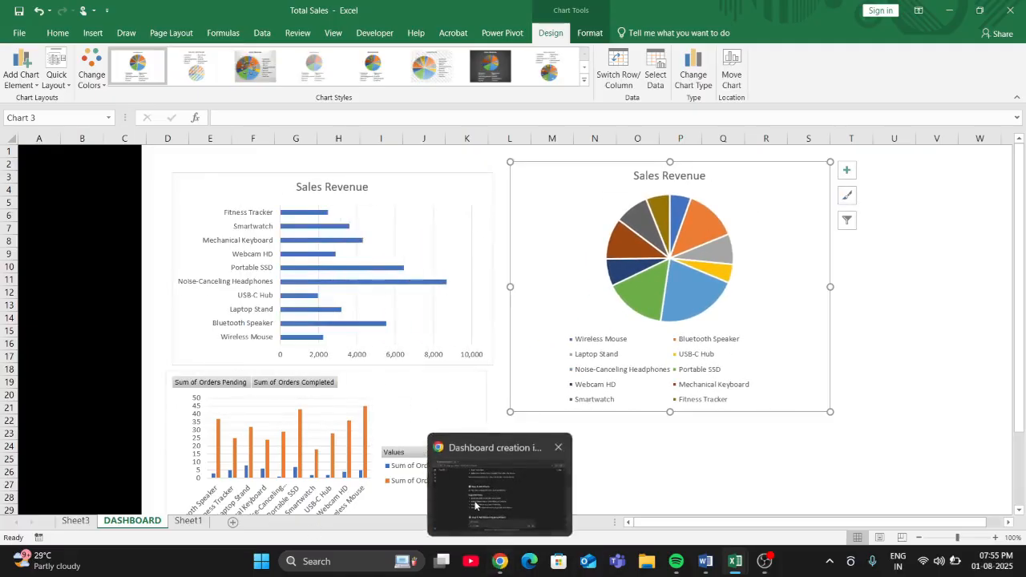
- Read ChatGPT's steps on slicers, the dashboard sheet and final touches in Chrome, then return to the Total Sales workbook in Excel
{"action": "left_click", "coordinate": [499, 561]}
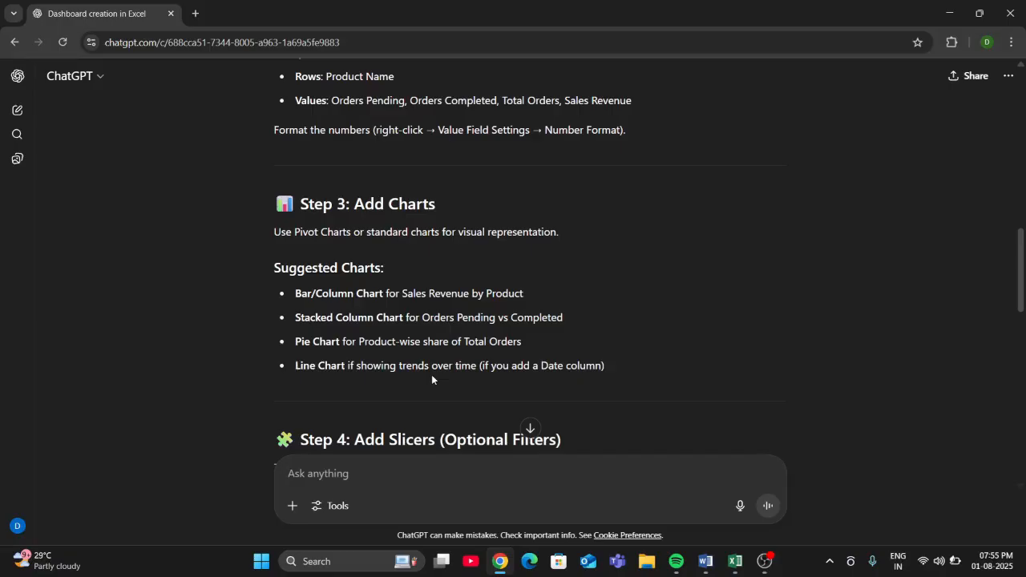
{"action": "scroll", "coordinate": [432, 374], "scroll_direction": "down", "scroll_amount": 3}
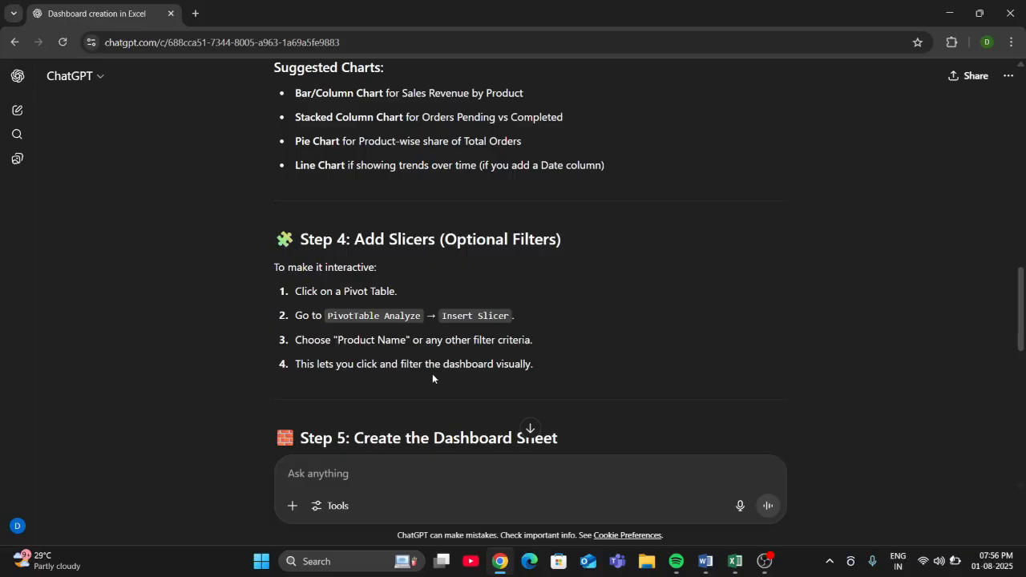
{"action": "scroll", "coordinate": [432, 374], "scroll_direction": "down", "scroll_amount": 1}
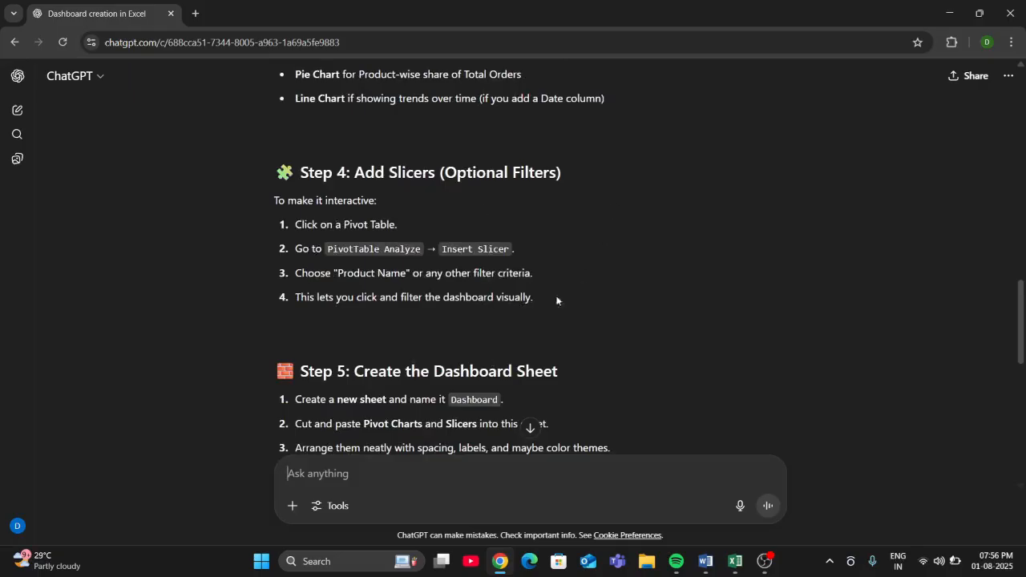
{"action": "scroll", "coordinate": [508, 322], "scroll_direction": "down", "scroll_amount": 2}
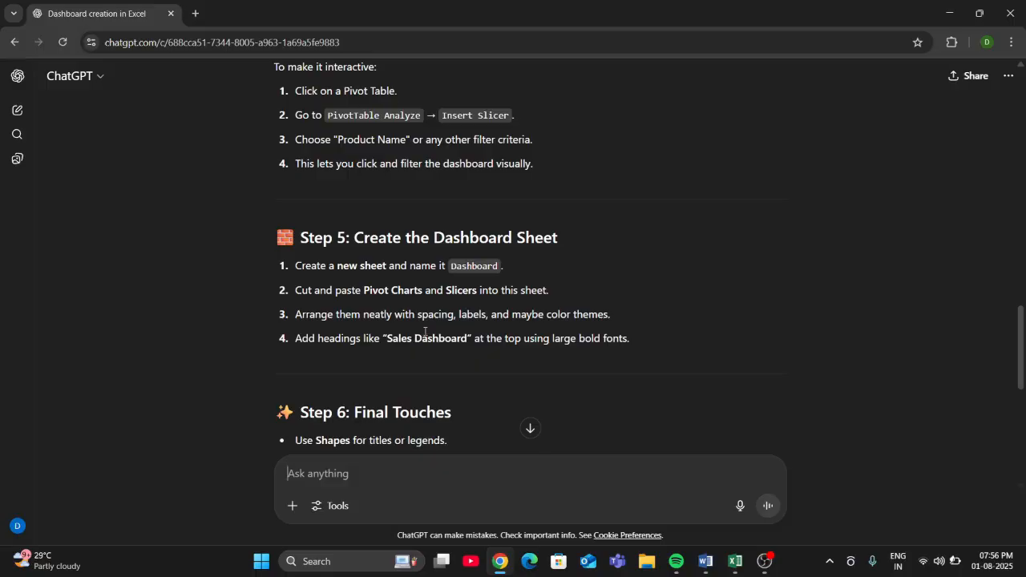
{"action": "scroll", "coordinate": [438, 331], "scroll_direction": "down", "scroll_amount": 3}
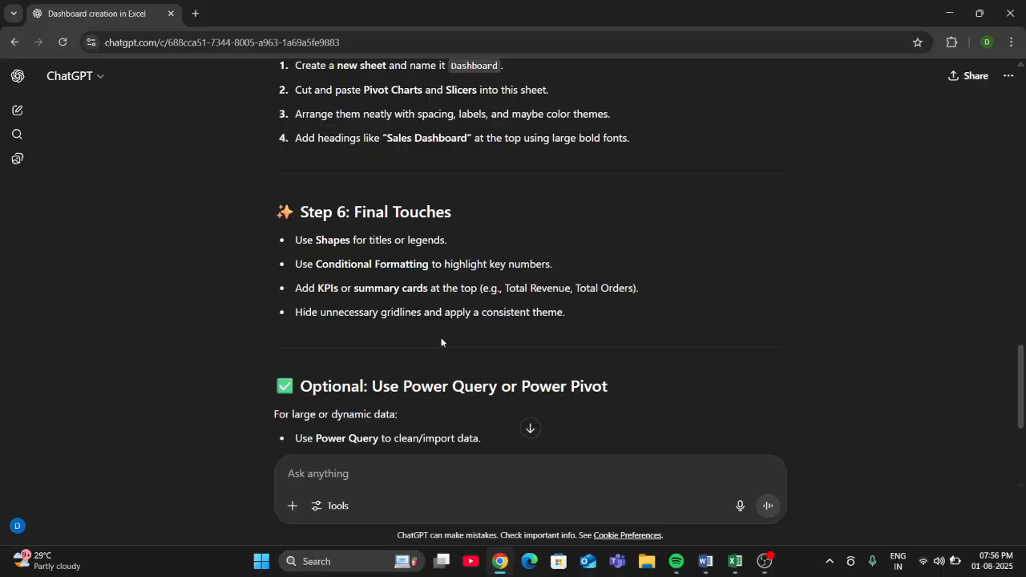
{"action": "scroll", "coordinate": [441, 342], "scroll_direction": "up", "scroll_amount": 5}
{"action": "mouse_move", "coordinate": [729, 564]}
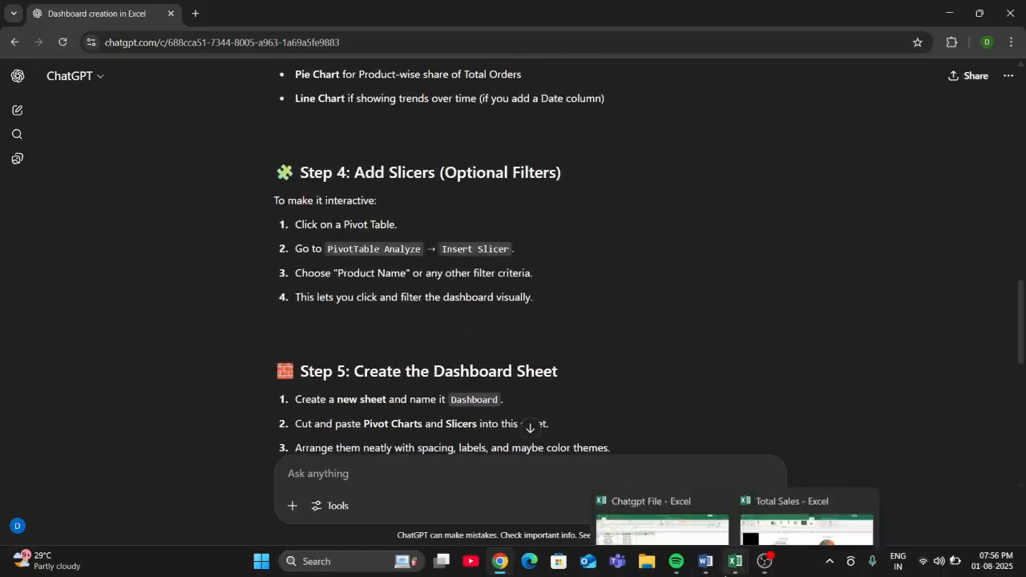
{"action": "left_click", "coordinate": [780, 505]}
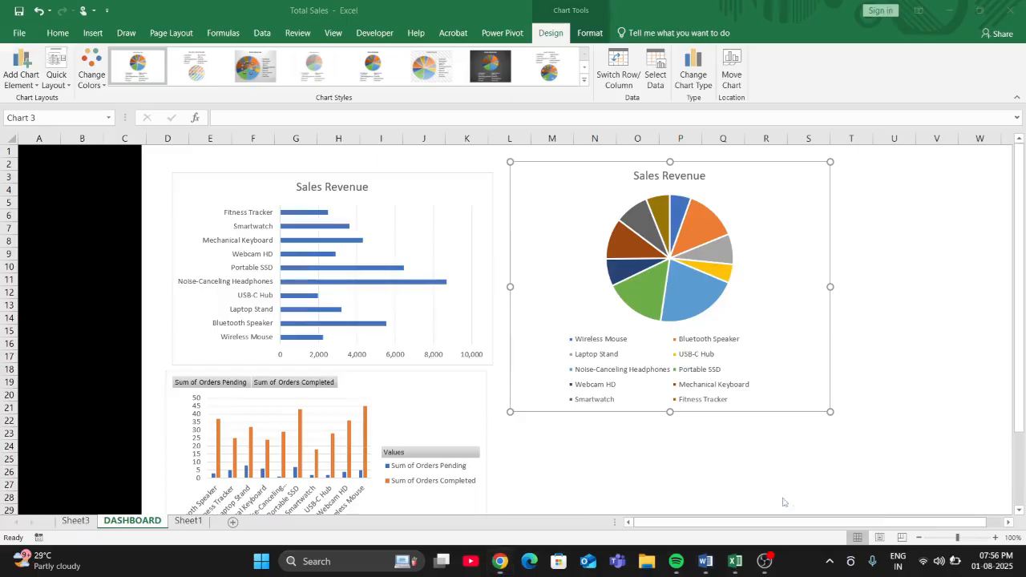
- Try to place the Sales Revenue bar chart at the upper edge of the dashboard, directly beside the black column
{"action": "left_click", "coordinate": [443, 185]}
{"action": "left_click", "coordinate": [994, 537]}
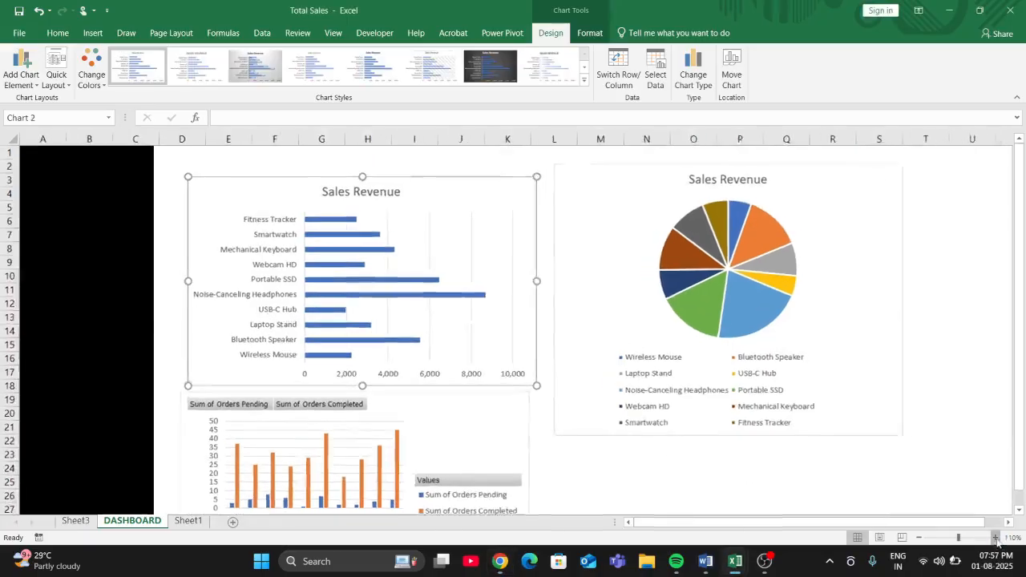
{"action": "scroll", "coordinate": [584, 291], "scroll_direction": "up", "scroll_amount": 4}
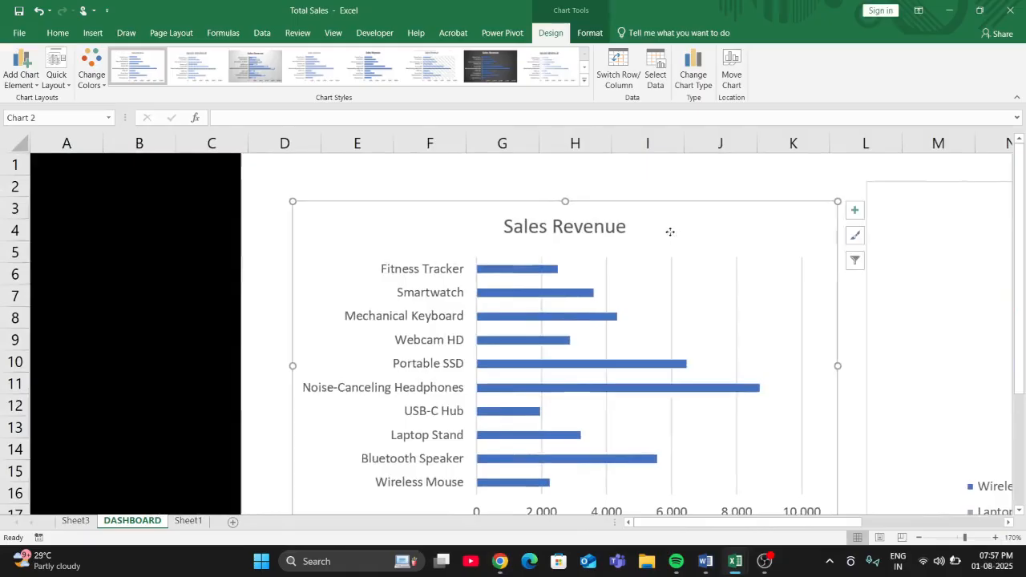
{"action": "left_click_drag", "start_coordinate": [670, 232], "coordinate": [632, 203]}
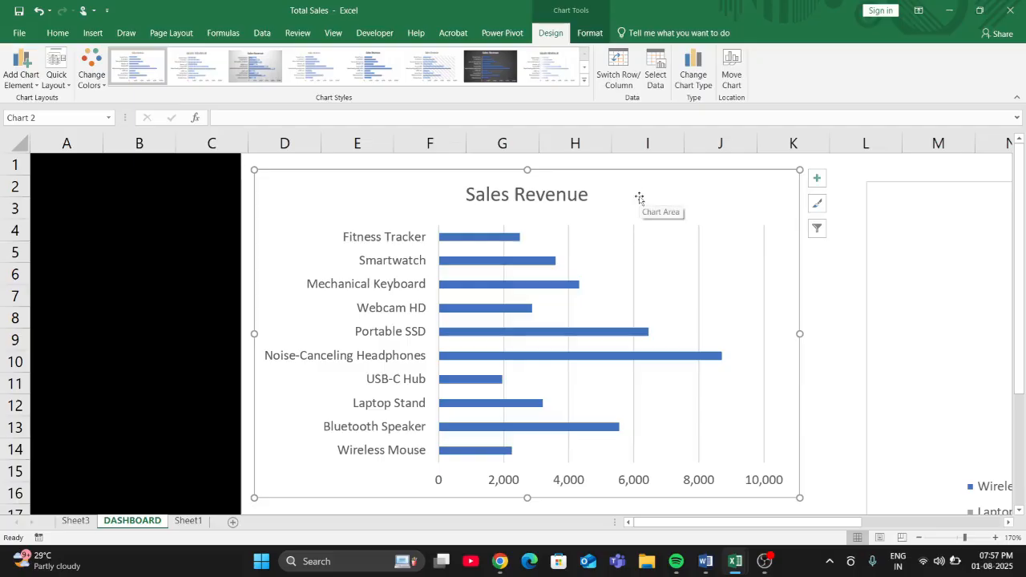
{"action": "left_click_drag", "start_coordinate": [639, 197], "coordinate": [510, 182]}
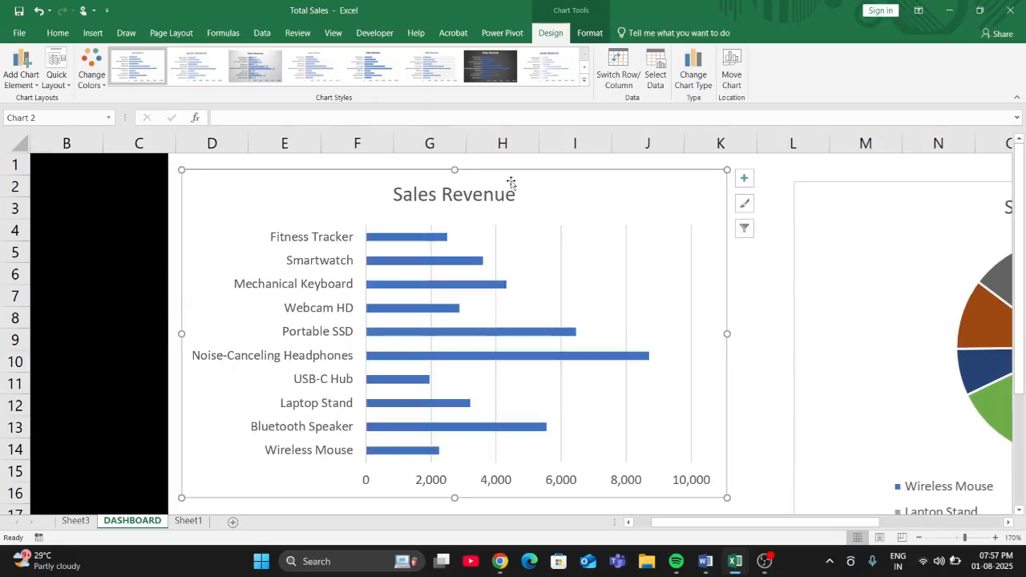
{"action": "left_click", "coordinate": [57, 32]}
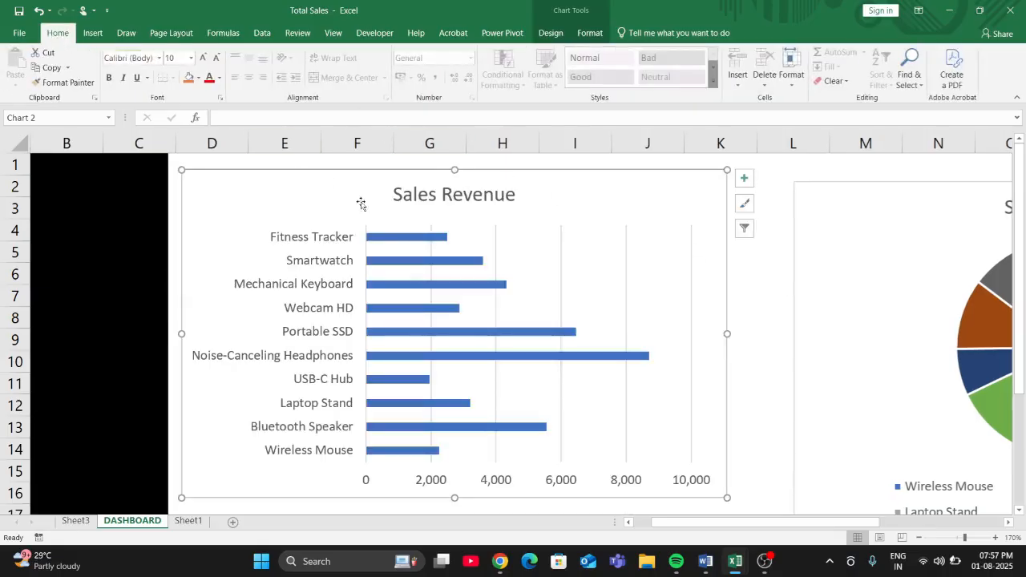
{"action": "scroll", "coordinate": [554, 208], "scroll_direction": "down", "scroll_amount": 5}
{"action": "left_click", "coordinate": [358, 242]}
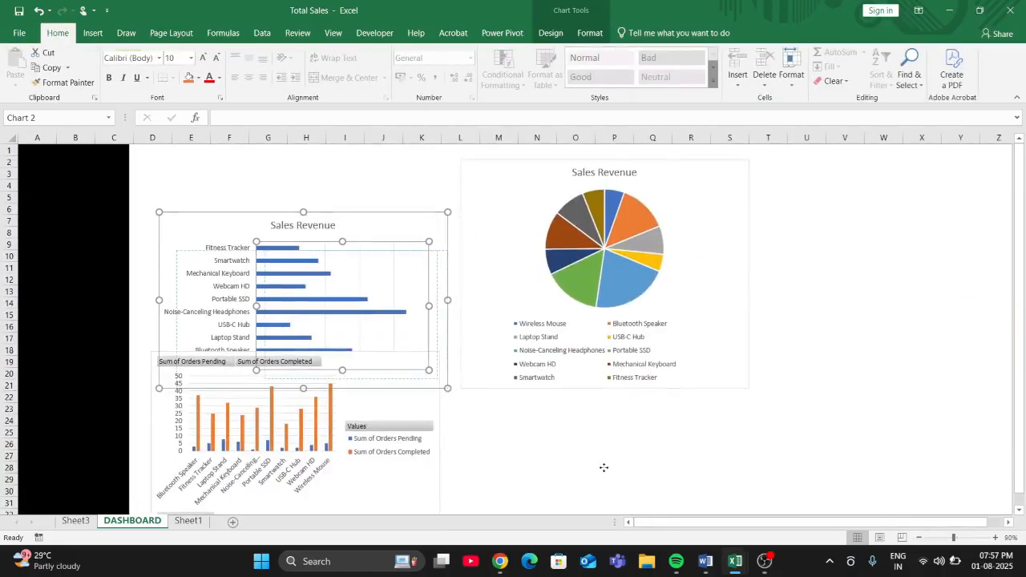
{"action": "left_click_drag", "start_coordinate": [603, 467], "coordinate": [604, 467]}
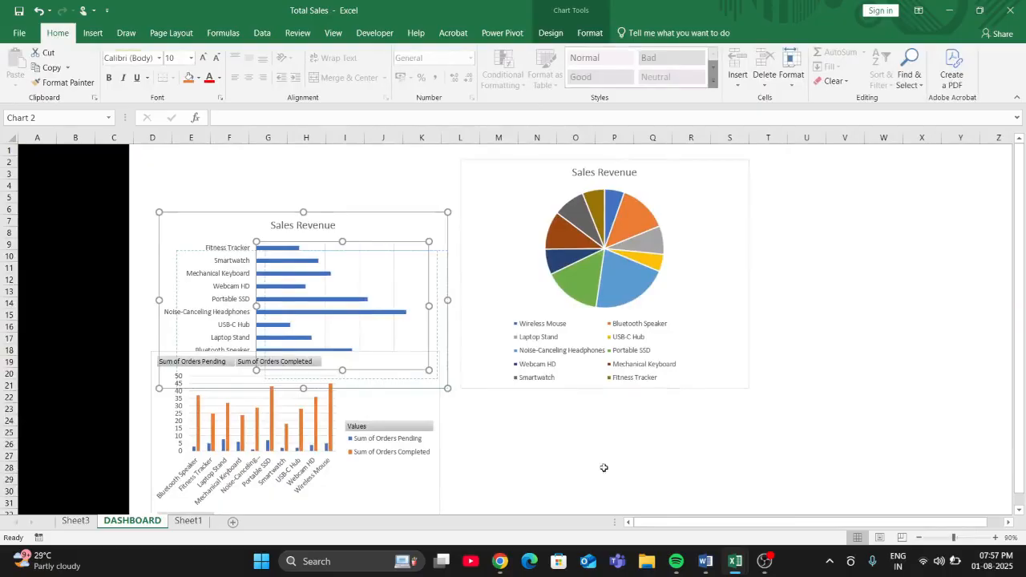
{"action": "left_click", "coordinate": [353, 229]}
{"action": "scroll", "coordinate": [479, 406], "scroll_direction": "down", "scroll_amount": 1}
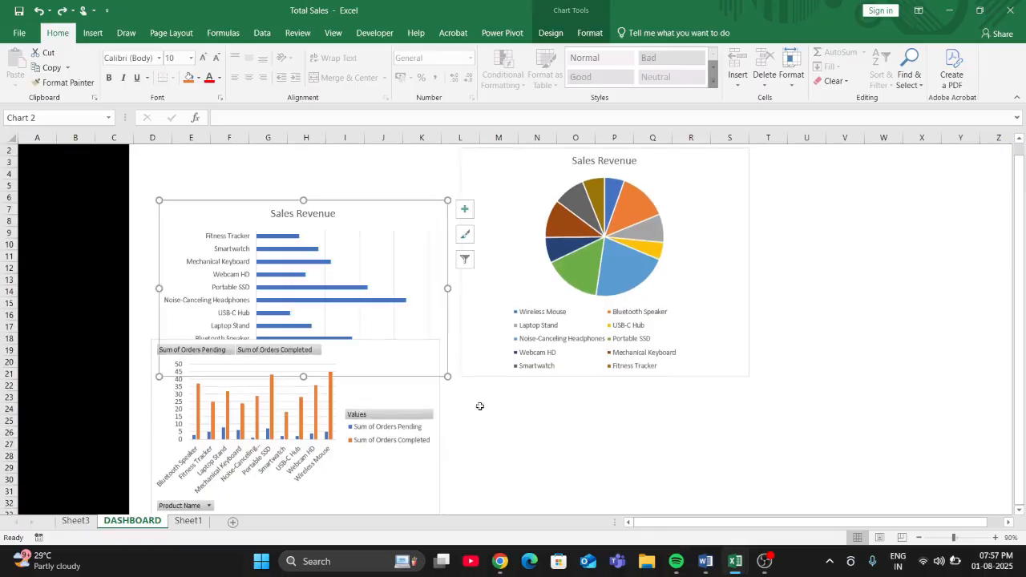
- Move the pivot chart, the bar chart and the pie chart down to around row 31 and below, clearing the dashboard's upper area
{"action": "left_click", "coordinate": [417, 391]}
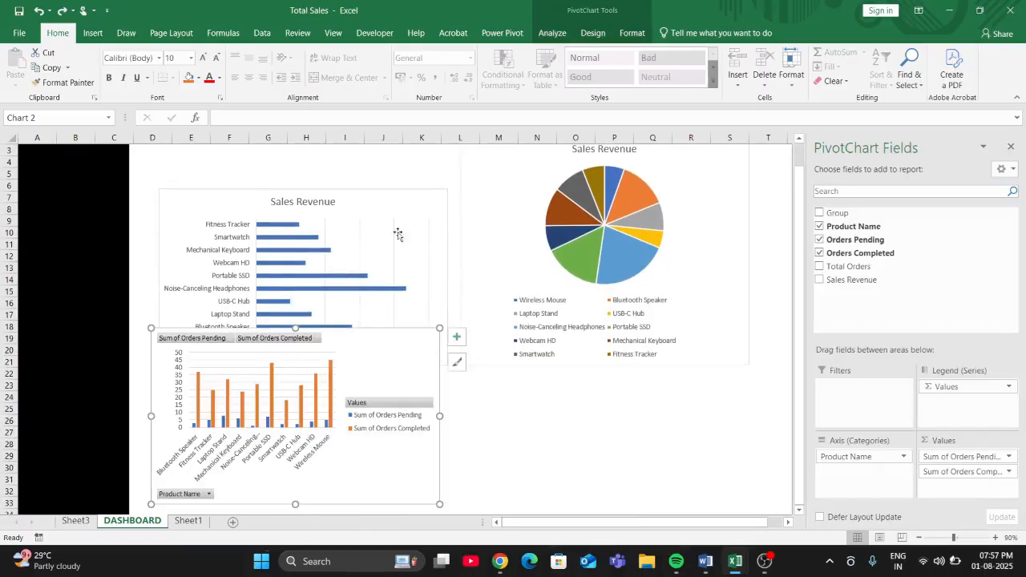
{"action": "left_click_drag", "start_coordinate": [396, 206], "coordinate": [646, 493]}
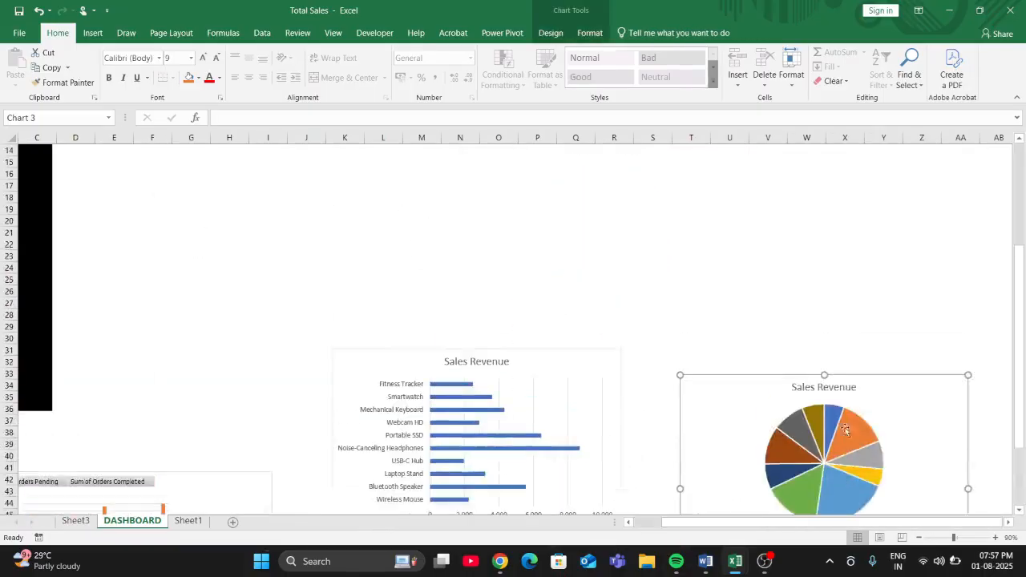
{"action": "scroll", "coordinate": [730, 218], "scroll_direction": "up", "scroll_amount": 5}
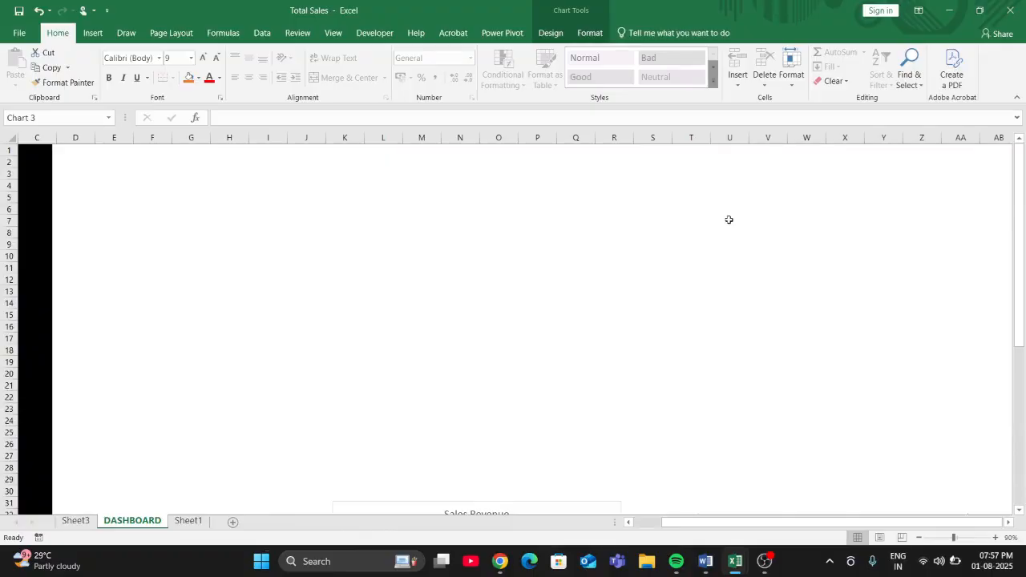
{"action": "left_click_drag", "start_coordinate": [768, 521], "coordinate": [739, 522]}
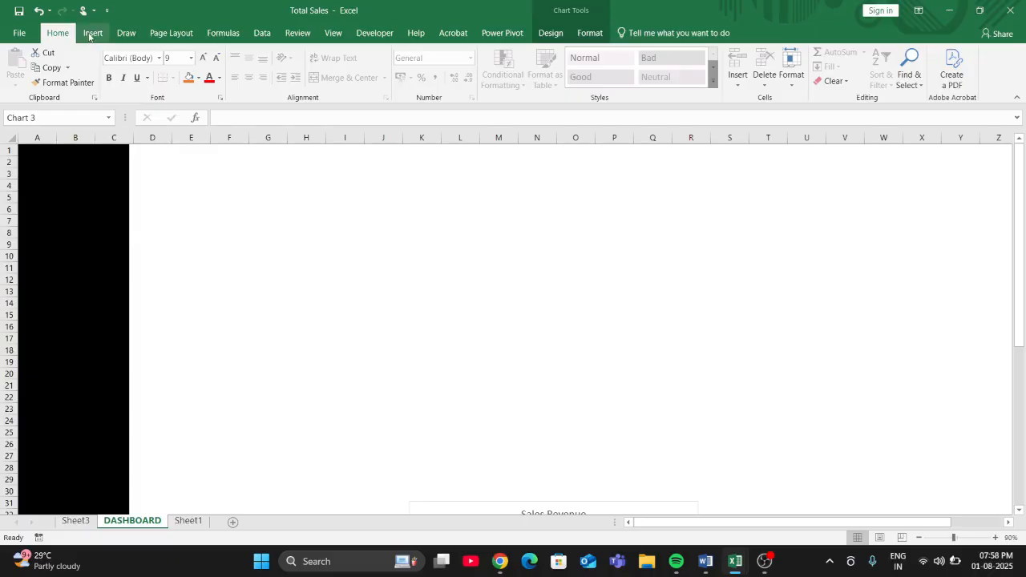
- Draw a rectangle about 16.7 cm high and 49.18 cm wide from row 5 down, starting at the black column's right edge
{"action": "left_click", "coordinate": [91, 32]}
{"action": "left_click", "coordinate": [213, 52]}
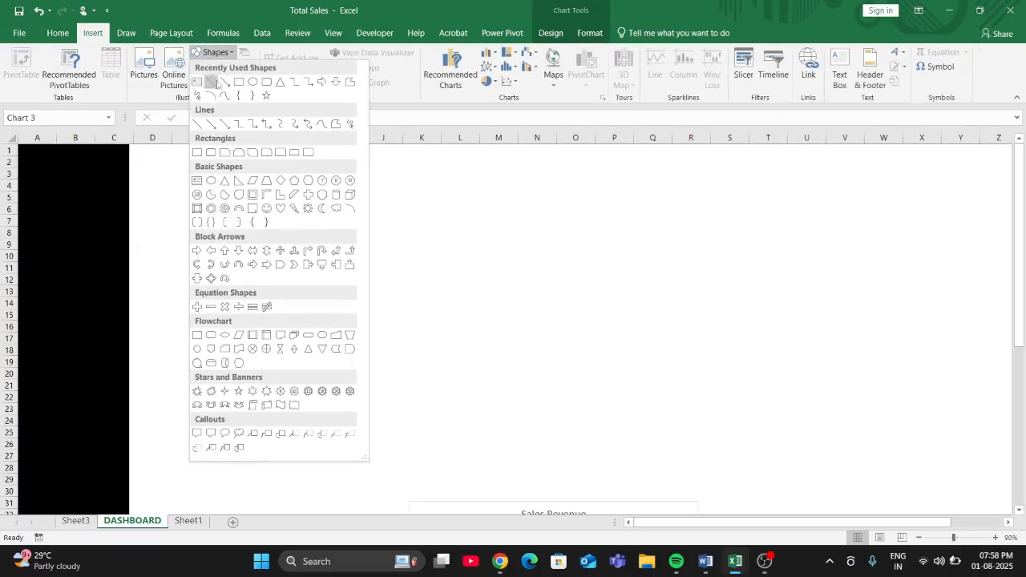
{"action": "left_click", "coordinate": [238, 82]}
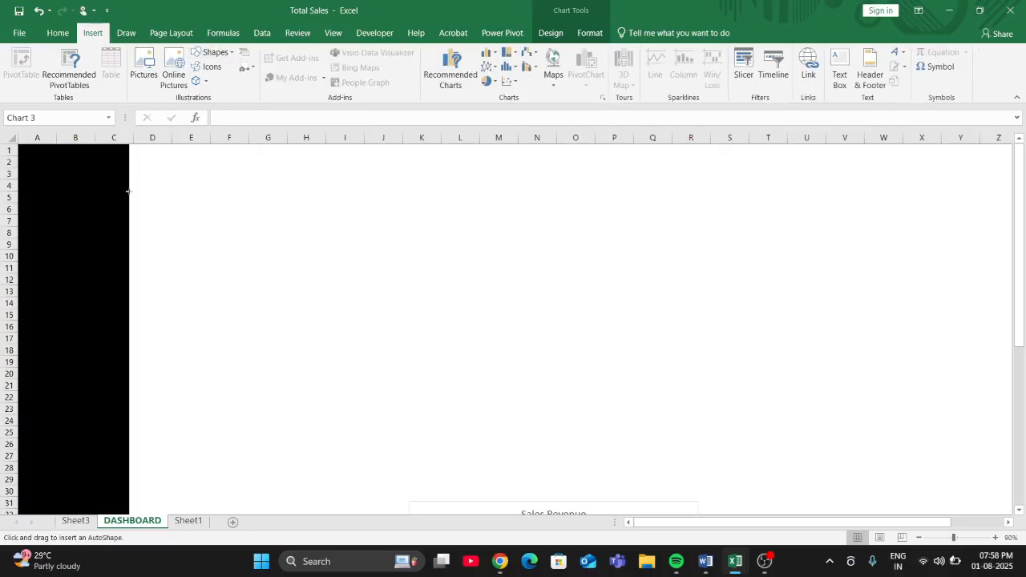
{"action": "mouse_move", "coordinate": [130, 197]}
{"action": "left_mouse_down"}
{"action": "mouse_move", "coordinate": [643, 193]}
{"action": "mouse_move", "coordinate": [1012, 232]}
{"action": "mouse_move", "coordinate": [1016, 570]}
{"action": "mouse_move", "coordinate": [977, 561]}
{"action": "left_mouse_up"}
{"action": "left_click_drag", "start_coordinate": [836, 522], "coordinate": [561, 569]}
{"action": "left_click_drag", "start_coordinate": [395, 313], "coordinate": [392, 308]}
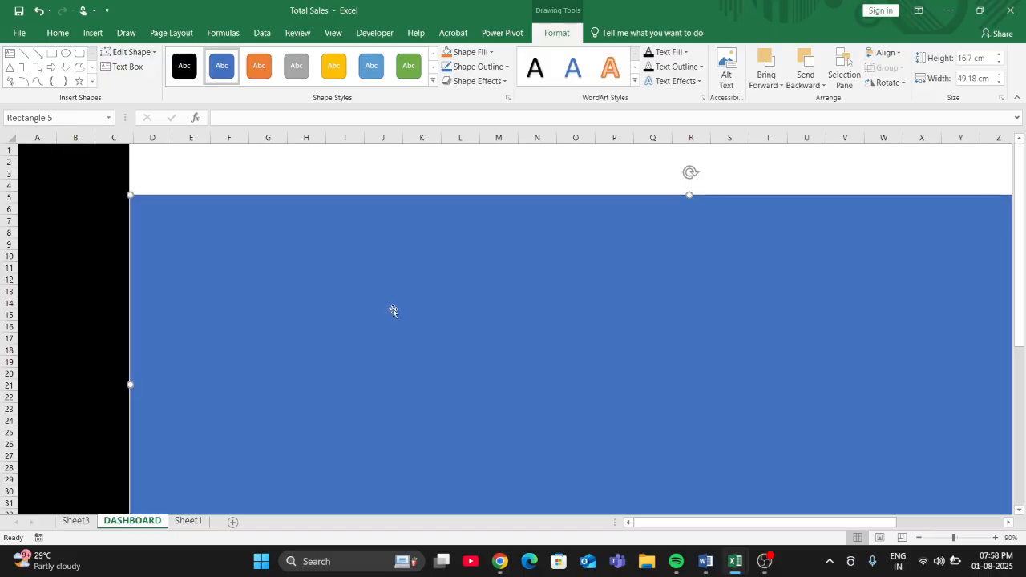
- Apply the solid grey shape style to the large rectangle and give it a black outline
{"action": "left_click", "coordinate": [524, 158]}
{"action": "left_click", "coordinate": [515, 261]}
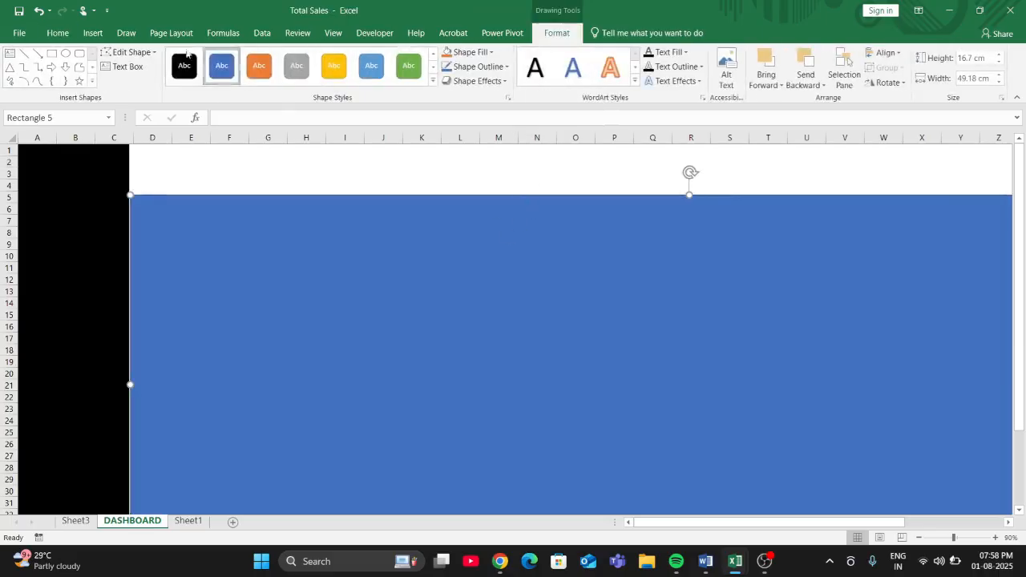
{"action": "left_click", "coordinate": [296, 65]}
{"action": "left_click", "coordinate": [299, 176]}
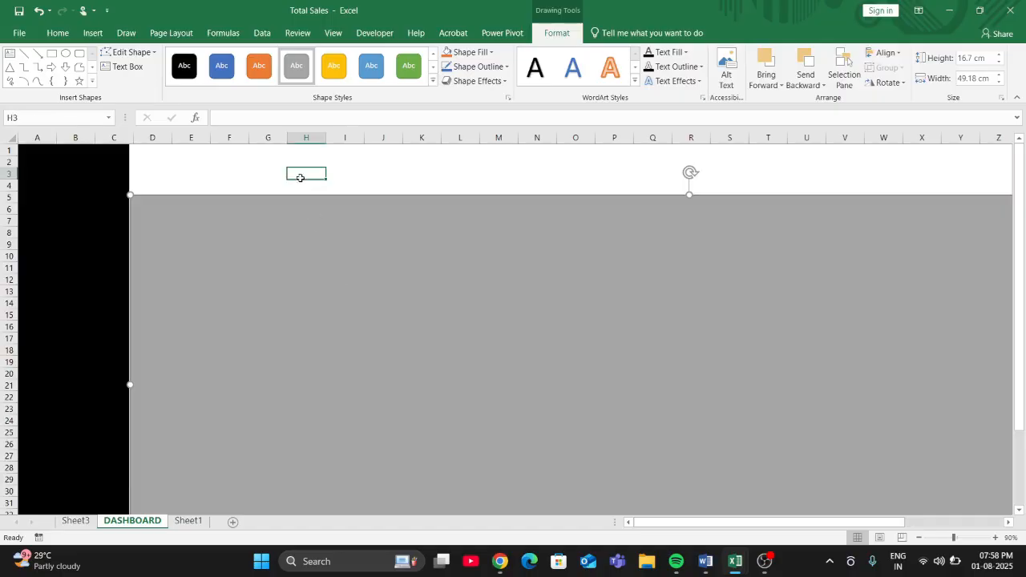
{"action": "left_click", "coordinate": [322, 296]}
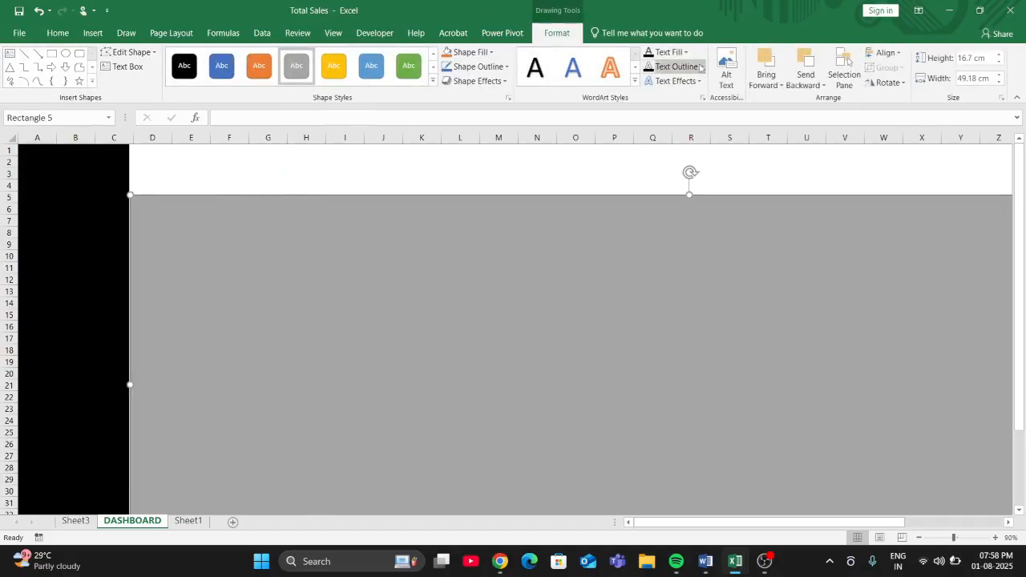
{"action": "left_click", "coordinate": [506, 69]}
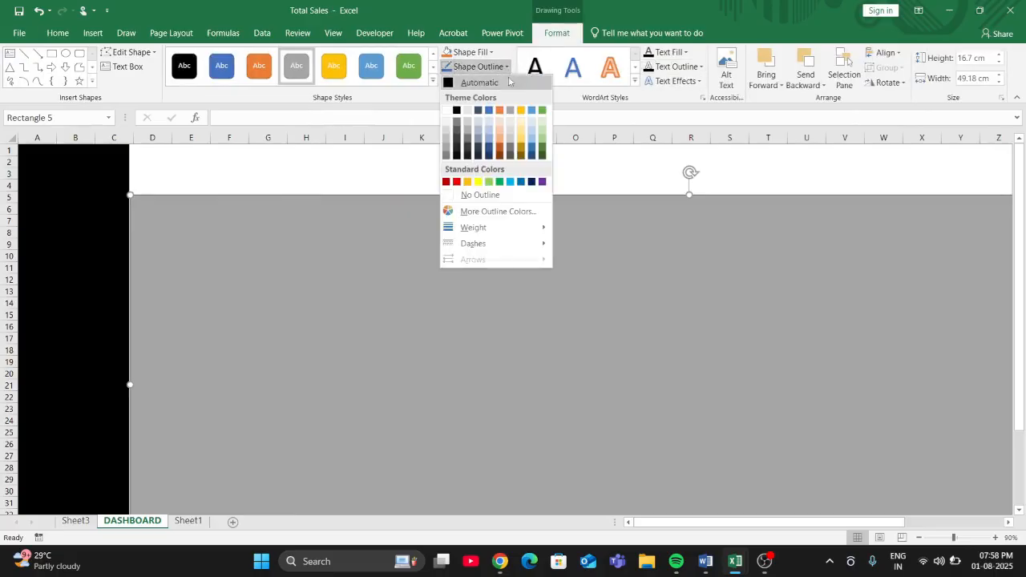
{"action": "left_click", "coordinate": [455, 111]}
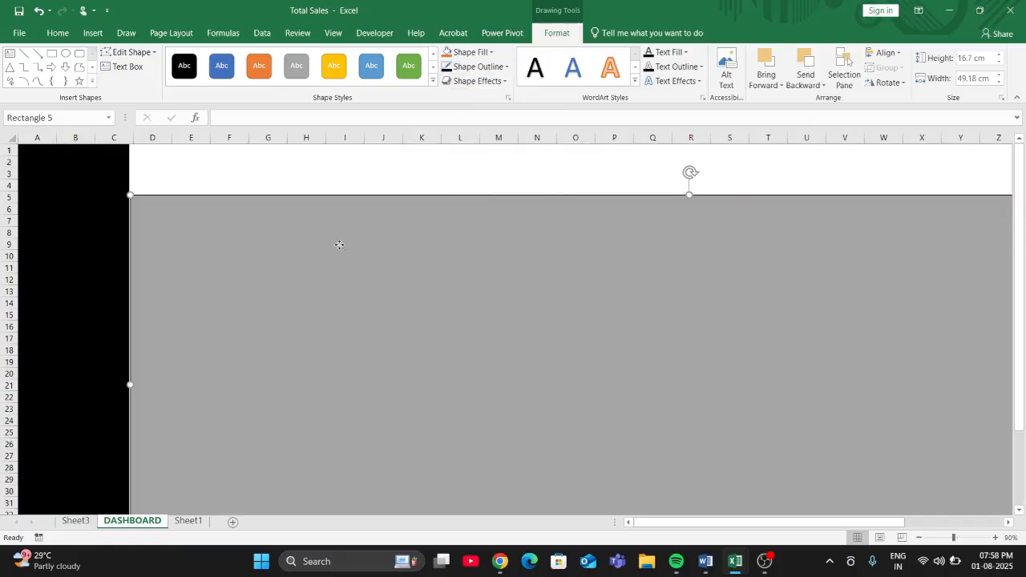
- Bring the Sales Revenue bar chart to the front, above the grey rectangle
{"action": "scroll", "coordinate": [587, 351], "scroll_direction": "down", "scroll_amount": 7}
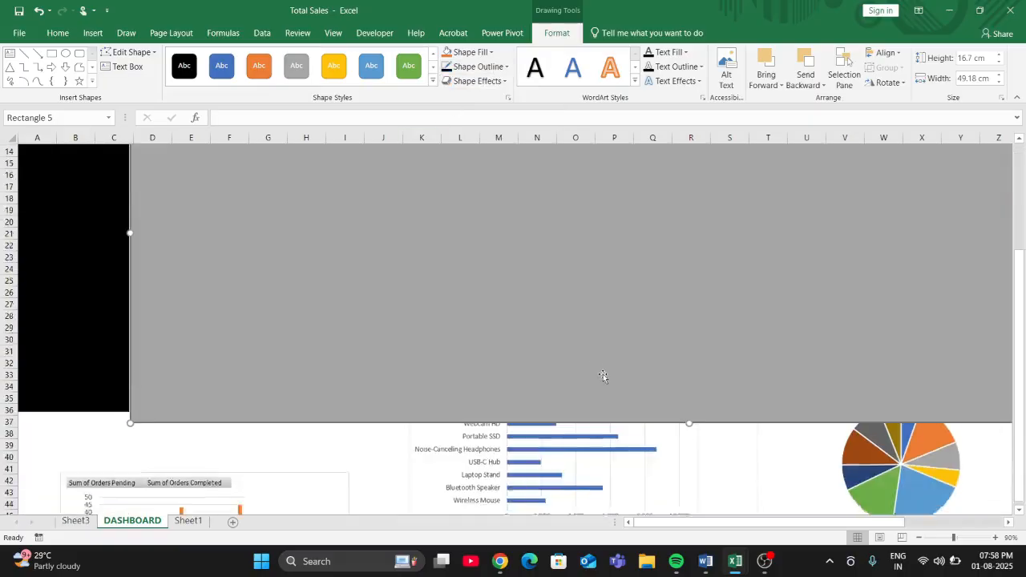
{"action": "mouse_move", "coordinate": [418, 394]}
{"action": "left_mouse_down"}
{"action": "mouse_move", "coordinate": [385, 315]}
{"action": "mouse_move", "coordinate": [296, 376]}
{"action": "mouse_move", "coordinate": [182, 264]}
{"action": "mouse_move", "coordinate": [388, 463]}
{"action": "mouse_move", "coordinate": [382, 516]}
{"action": "mouse_move", "coordinate": [417, 390]}
{"action": "left_mouse_up"}
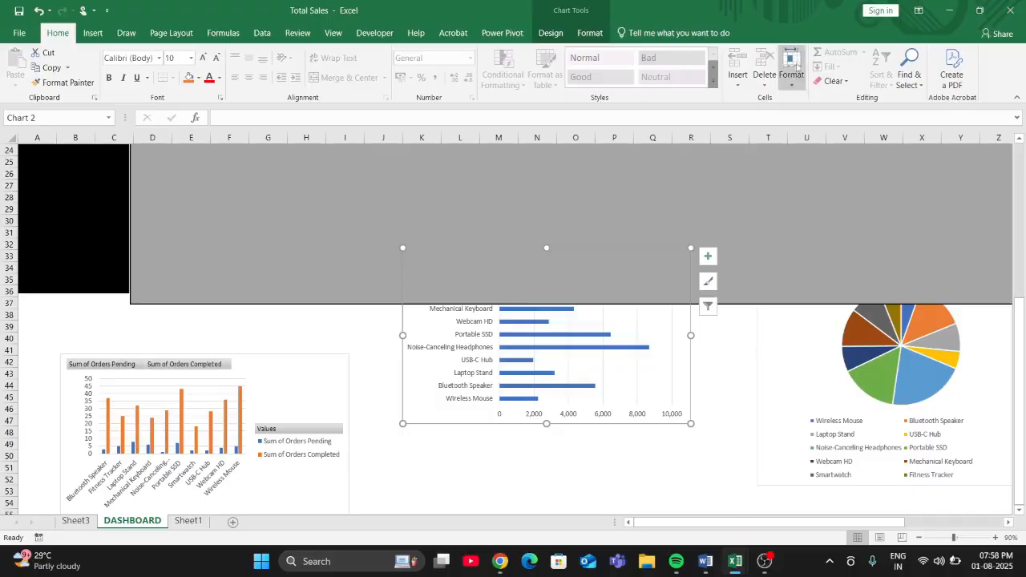
{"action": "left_click", "coordinate": [589, 36]}
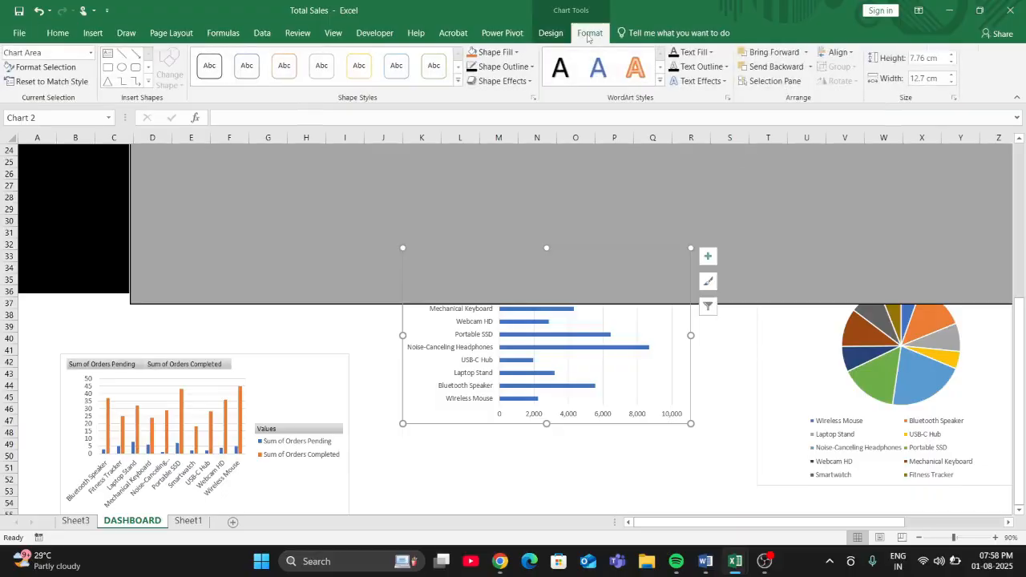
{"action": "left_click", "coordinate": [806, 53]}
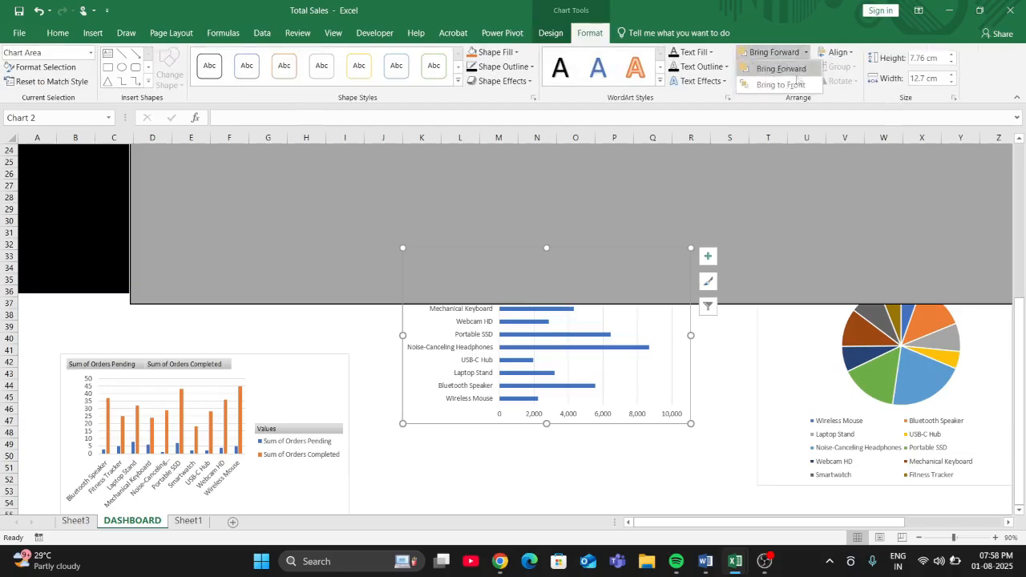
{"action": "left_click", "coordinate": [782, 86]}
- Move the bar chart into the grey rectangle's upper-left corner and enlarge it to about 9.75 cm high by 14.6 cm wide
{"action": "left_click_drag", "start_coordinate": [610, 270], "coordinate": [489, 162]}
{"action": "scroll", "coordinate": [556, 321], "scroll_direction": "up", "scroll_amount": 5}
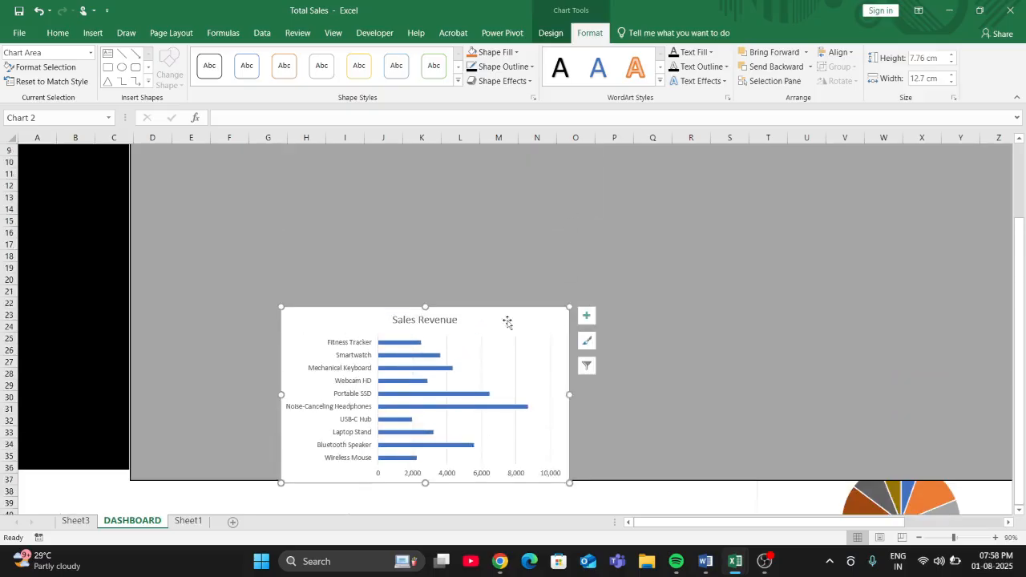
{"action": "left_click_drag", "start_coordinate": [507, 322], "coordinate": [438, 135]}
{"action": "scroll", "coordinate": [484, 354], "scroll_direction": "up", "scroll_amount": 3}
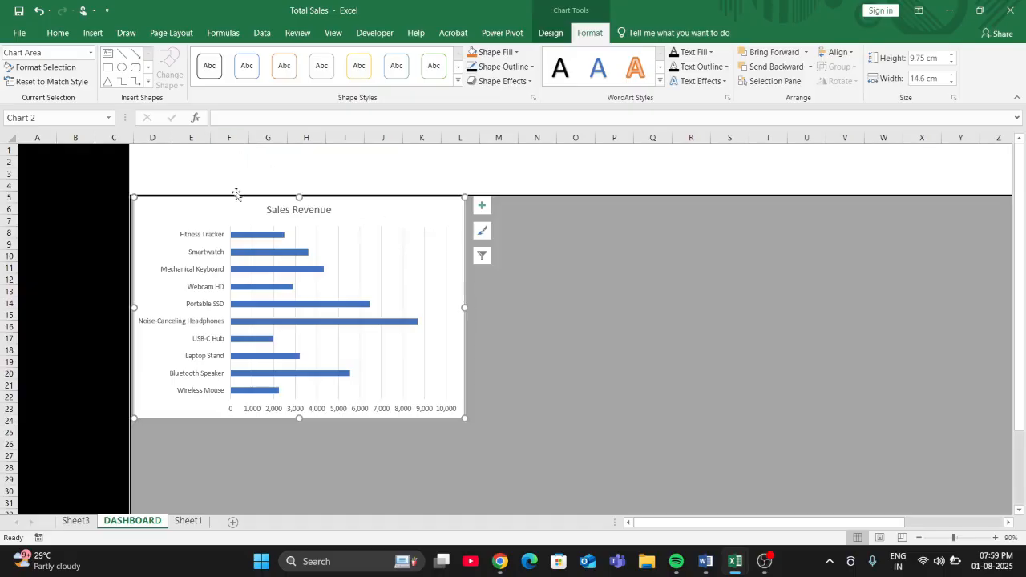
- Apply the third chart style, with a grey gradient background and data labels, to the Sales Revenue bar chart
{"action": "mouse_move", "coordinate": [234, 271]}
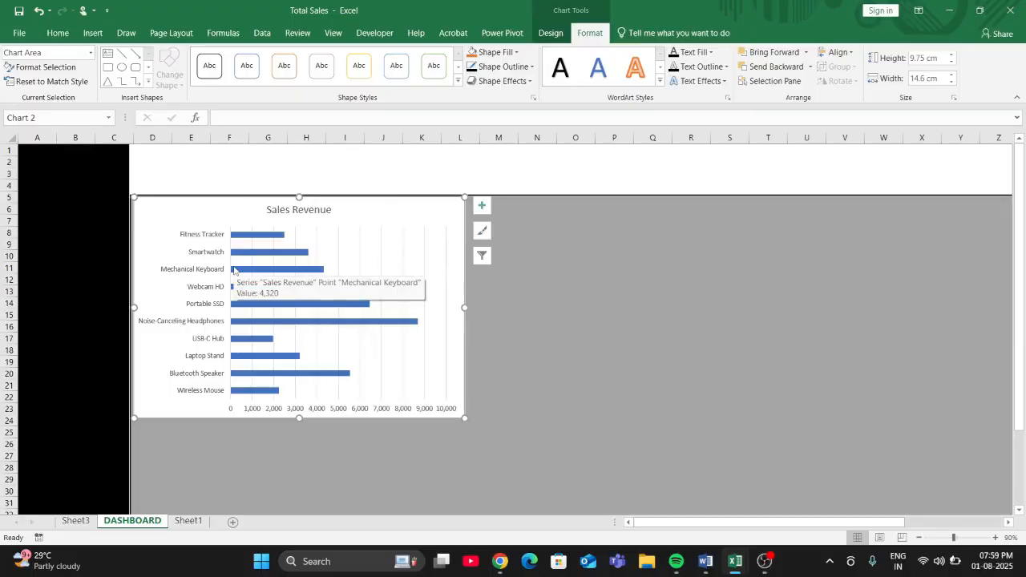
{"action": "left_click", "coordinate": [549, 35]}
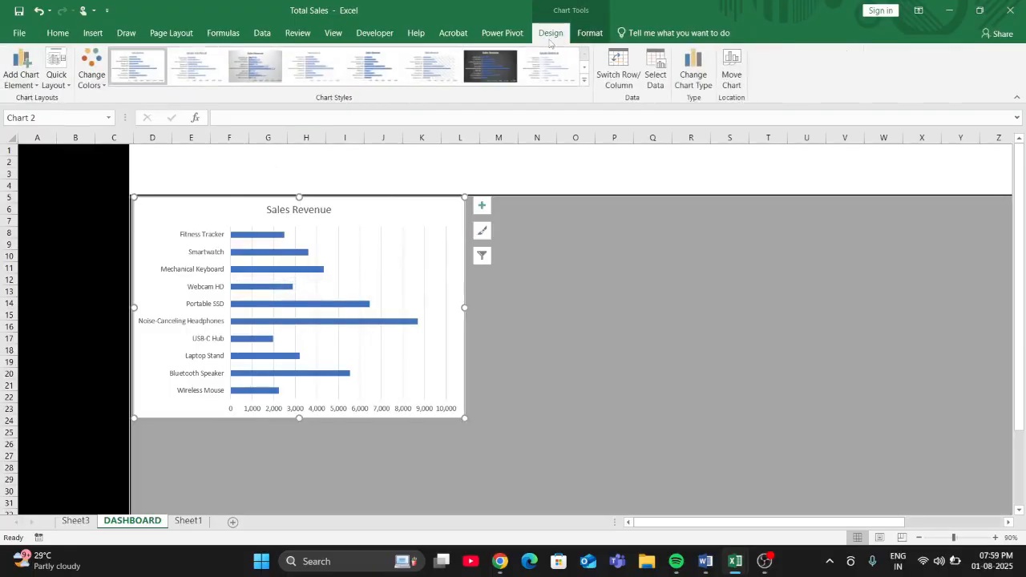
{"action": "left_click", "coordinate": [255, 66]}
{"action": "left_click", "coordinate": [542, 304]}
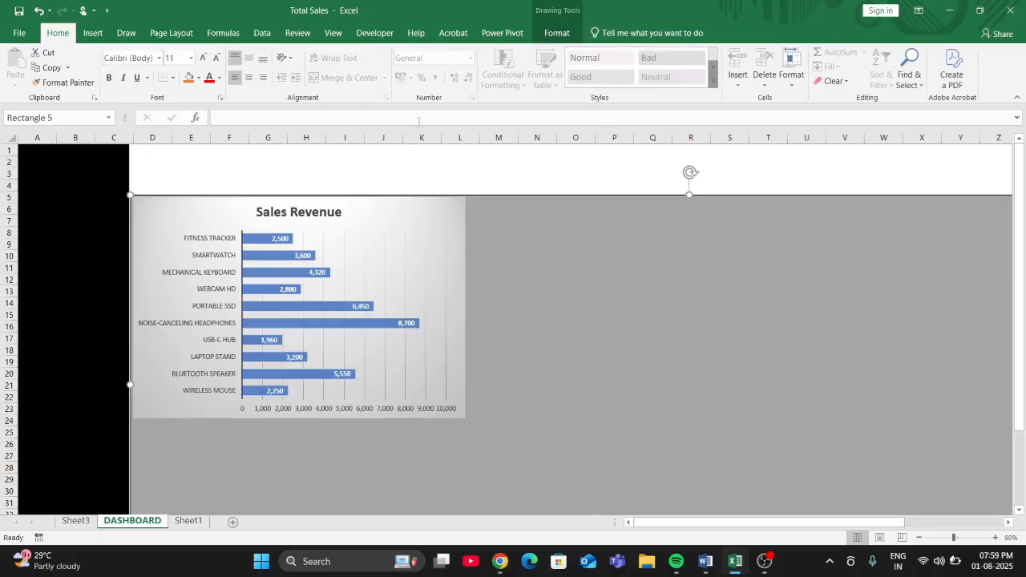
{"action": "left_click", "coordinate": [556, 33]}
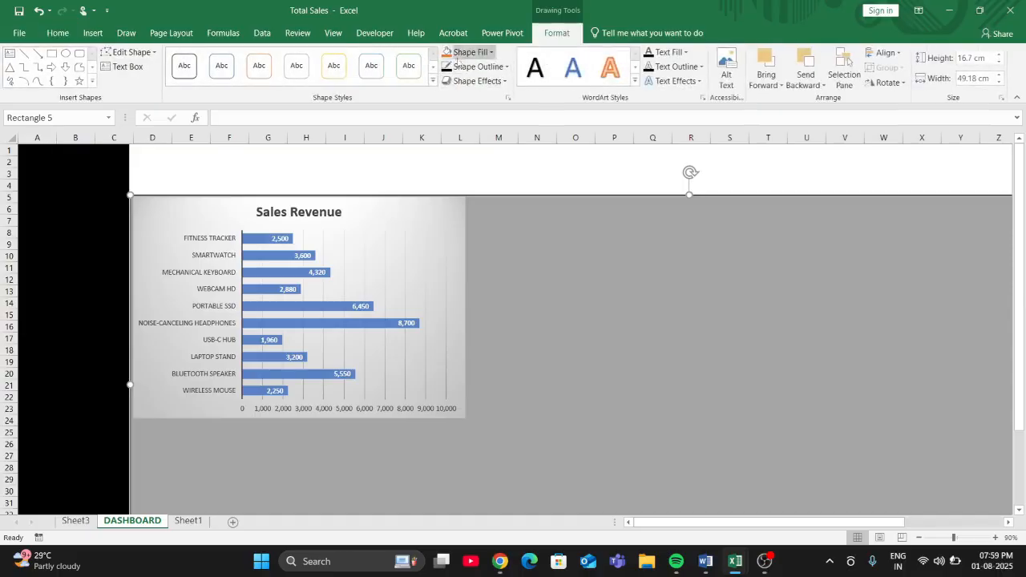
{"action": "left_click", "coordinate": [491, 53]}
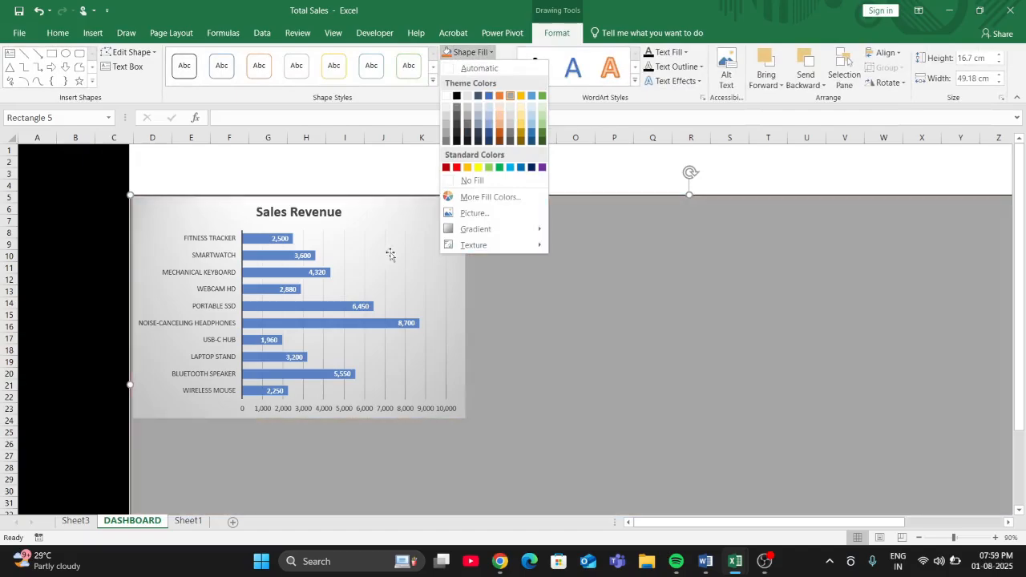
{"action": "left_click", "coordinate": [373, 213]}
- Fill the bar chart's background with the darkest blue-grey theme colour and set all its text to white
{"action": "left_click", "coordinate": [373, 213]}
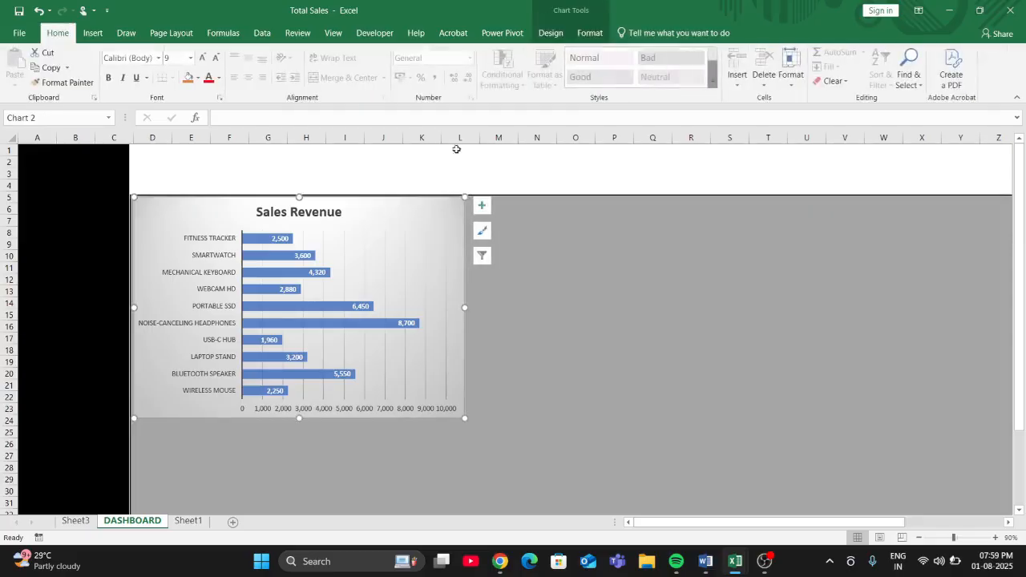
{"action": "left_click", "coordinate": [550, 33]}
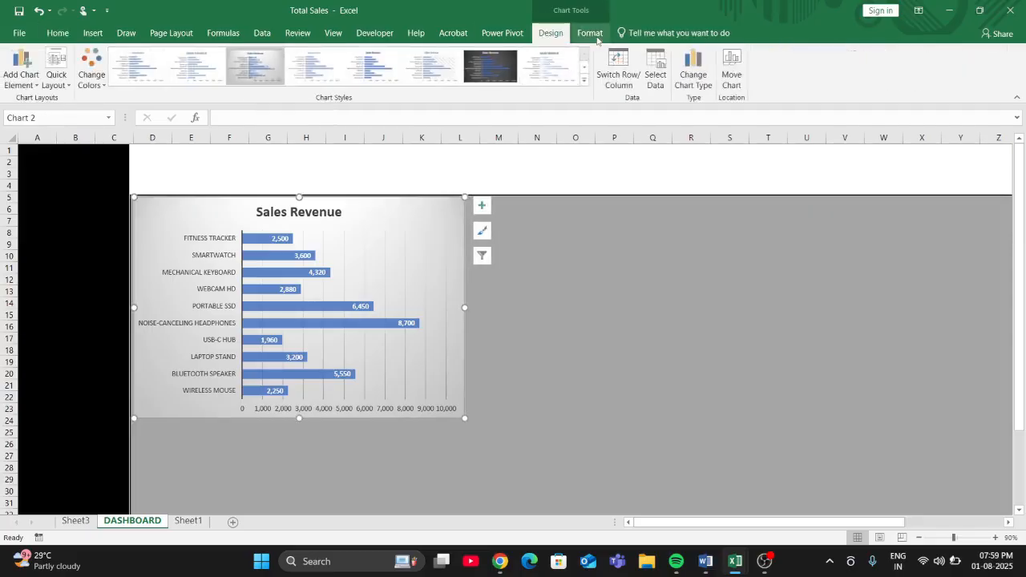
{"action": "left_click", "coordinate": [592, 34]}
{"action": "left_click", "coordinate": [493, 52]}
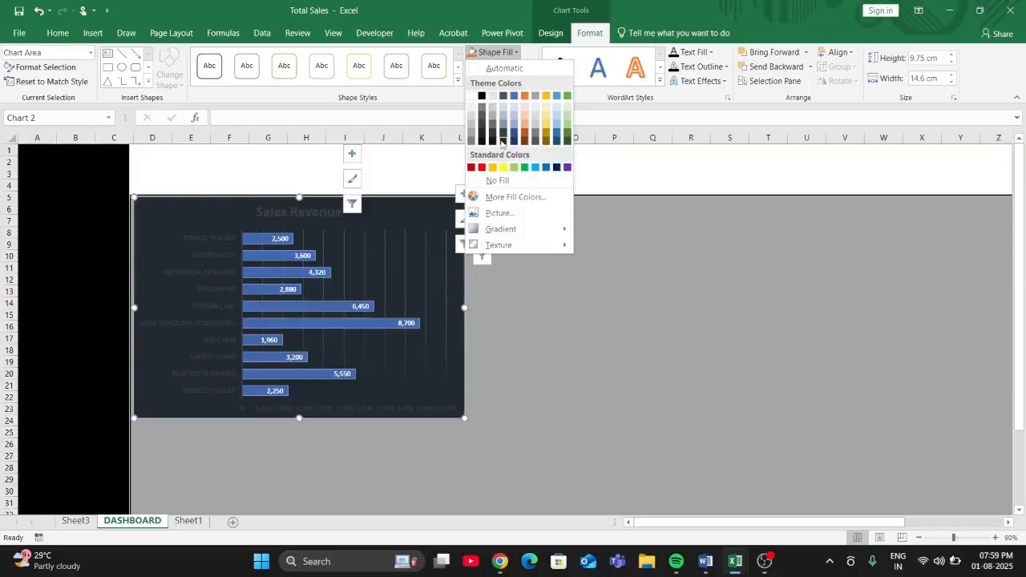
{"action": "left_click", "coordinate": [503, 141]}
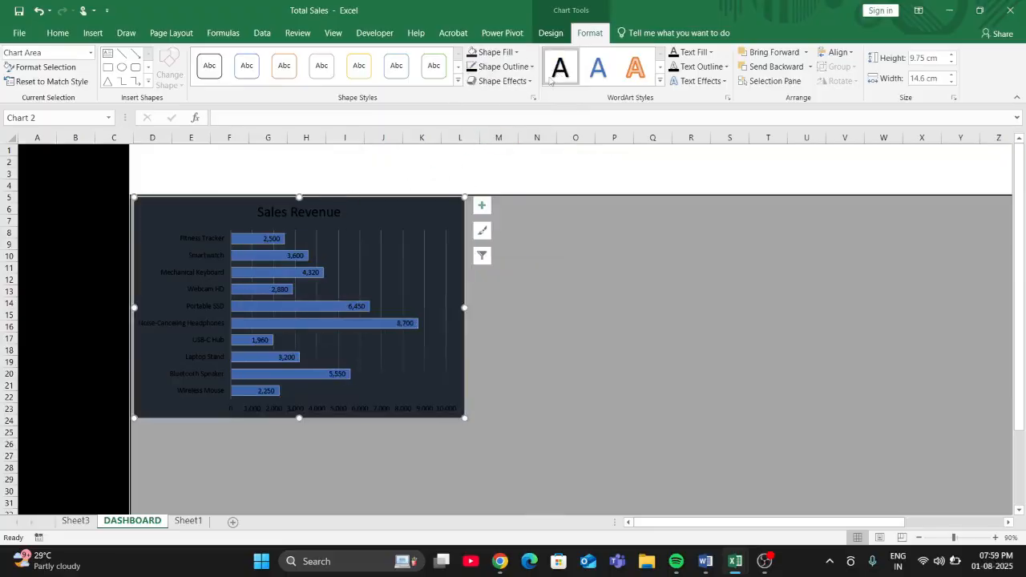
{"action": "left_click", "coordinate": [710, 52]}
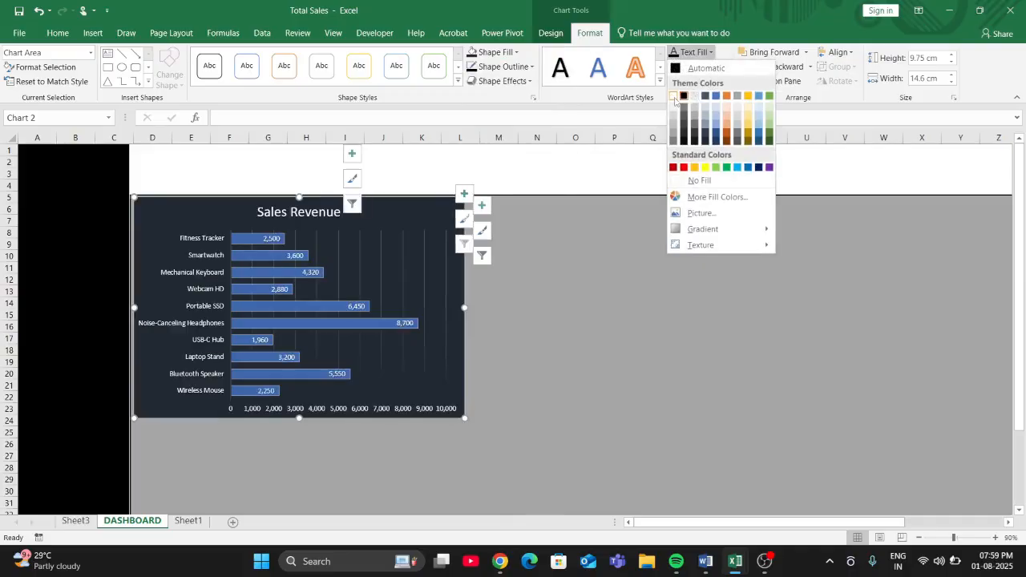
{"action": "left_click", "coordinate": [674, 96]}
{"action": "left_click", "coordinate": [531, 264]}
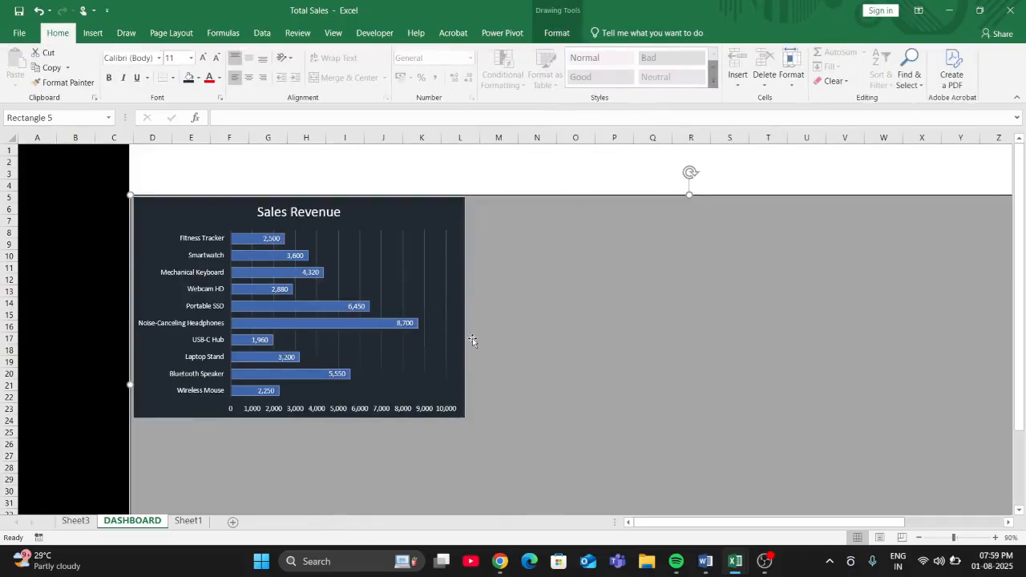
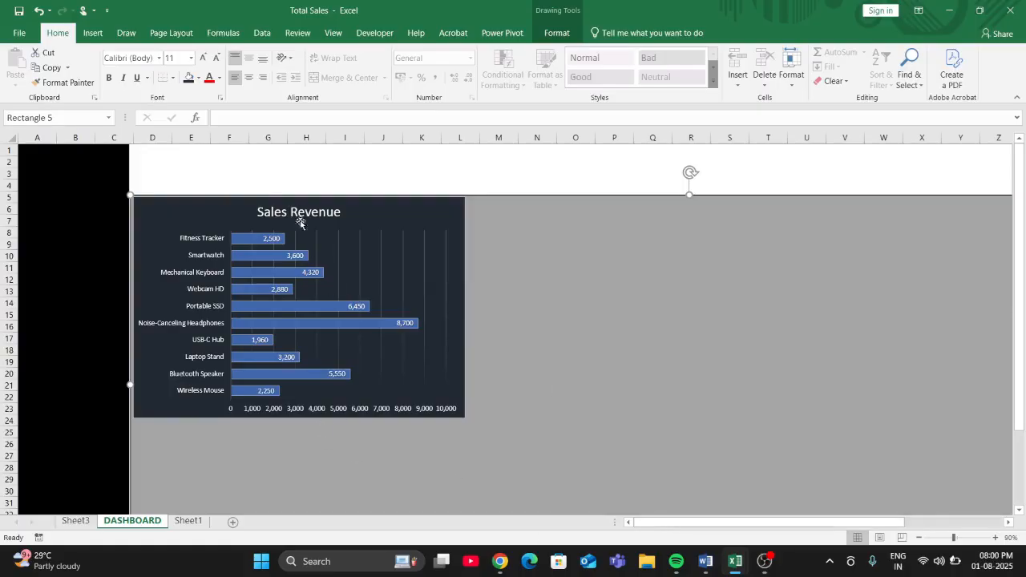
- Hide the primary horizontal axis with the revenue values on the Sales Revenue bar chart
{"action": "left_click", "coordinate": [440, 213]}
{"action": "left_click", "coordinate": [551, 33]}
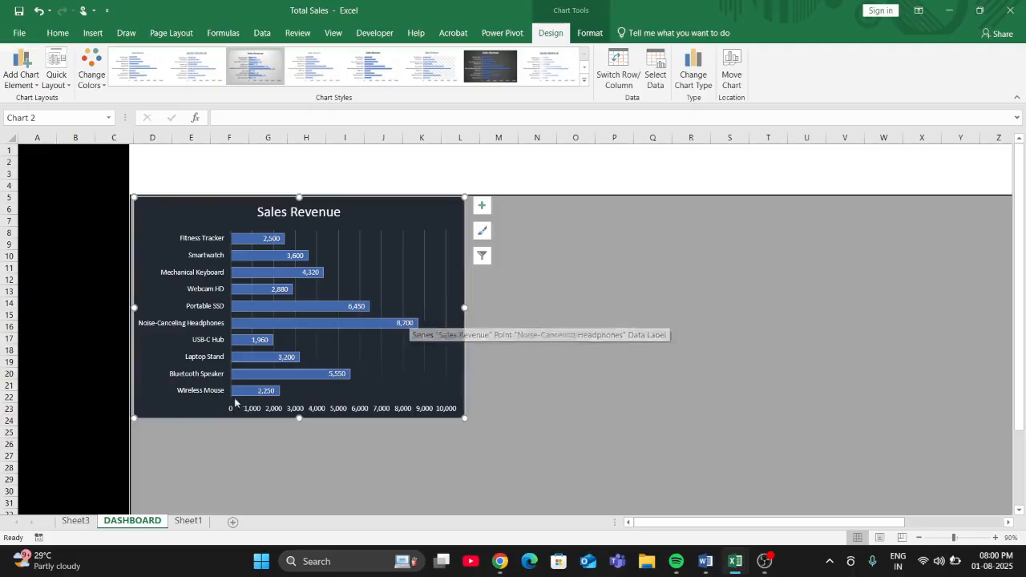
{"action": "left_click", "coordinate": [21, 78]}
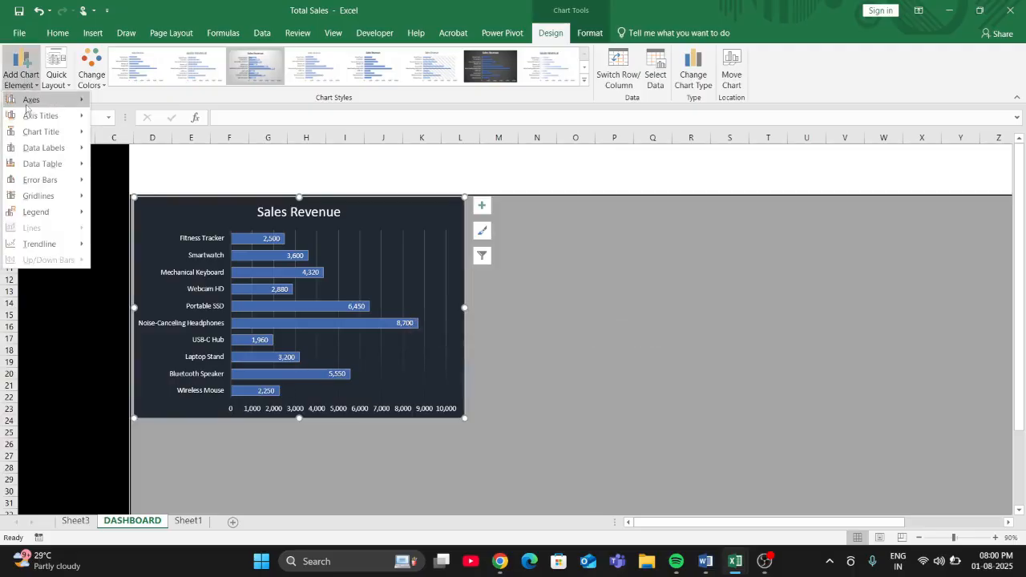
{"action": "mouse_move", "coordinate": [29, 100]}
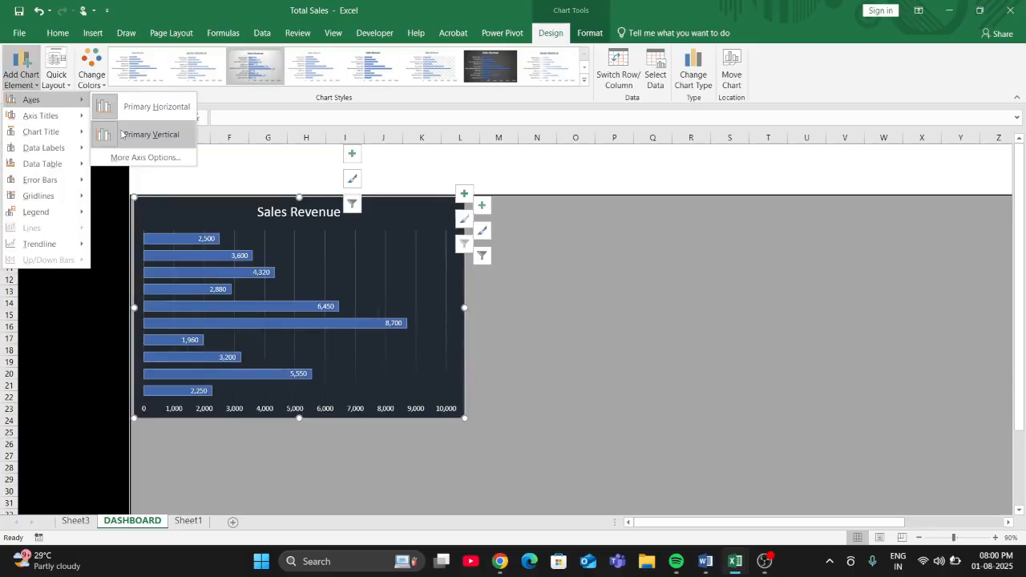
{"action": "left_click", "coordinate": [154, 106]}
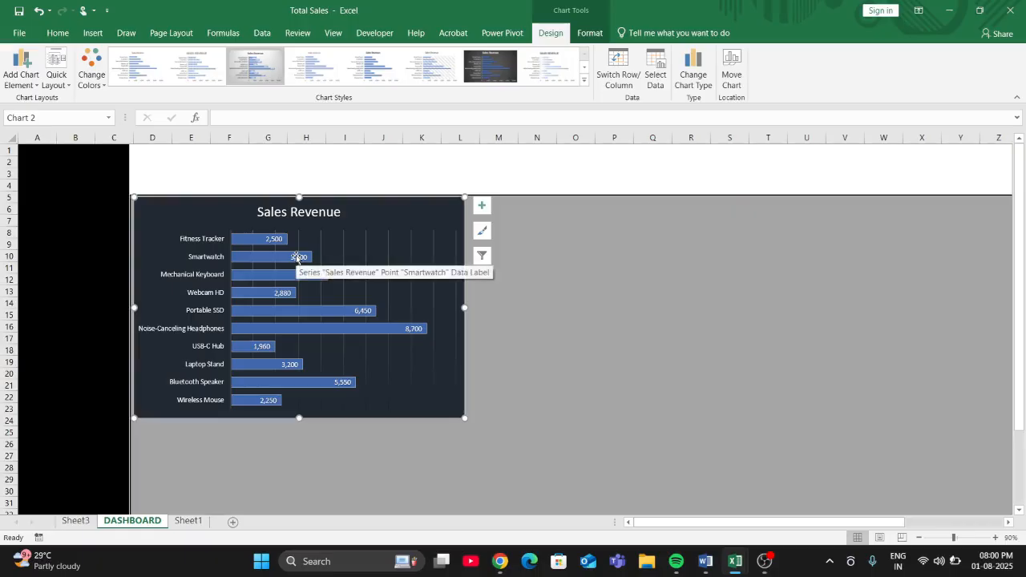
{"action": "left_click", "coordinate": [586, 317]}
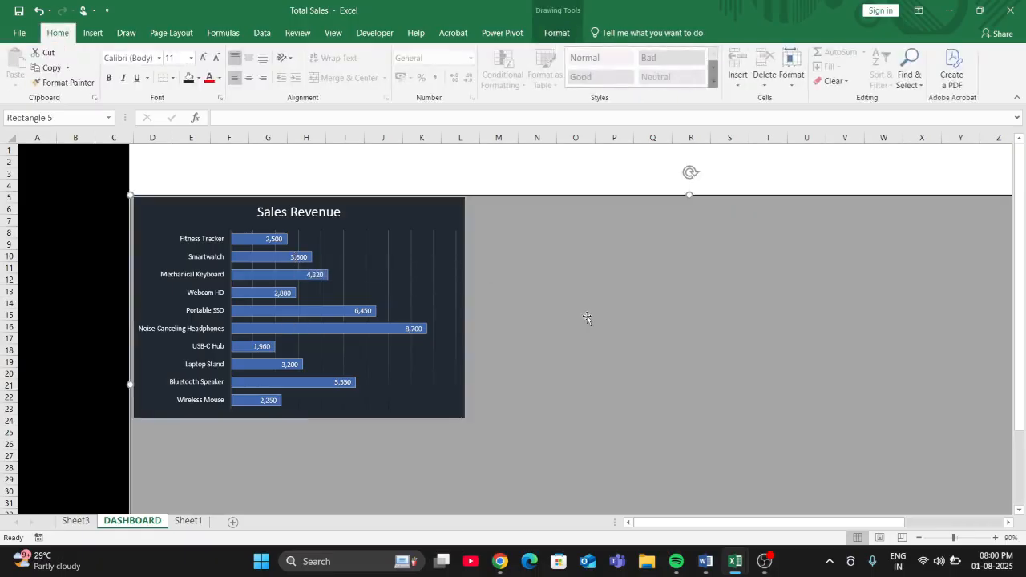
- Move the orders PivotChart from below the grey rectangle onto its lower edge and bring the chart to the front
{"action": "scroll", "coordinate": [583, 384], "scroll_direction": "down", "scroll_amount": 1}
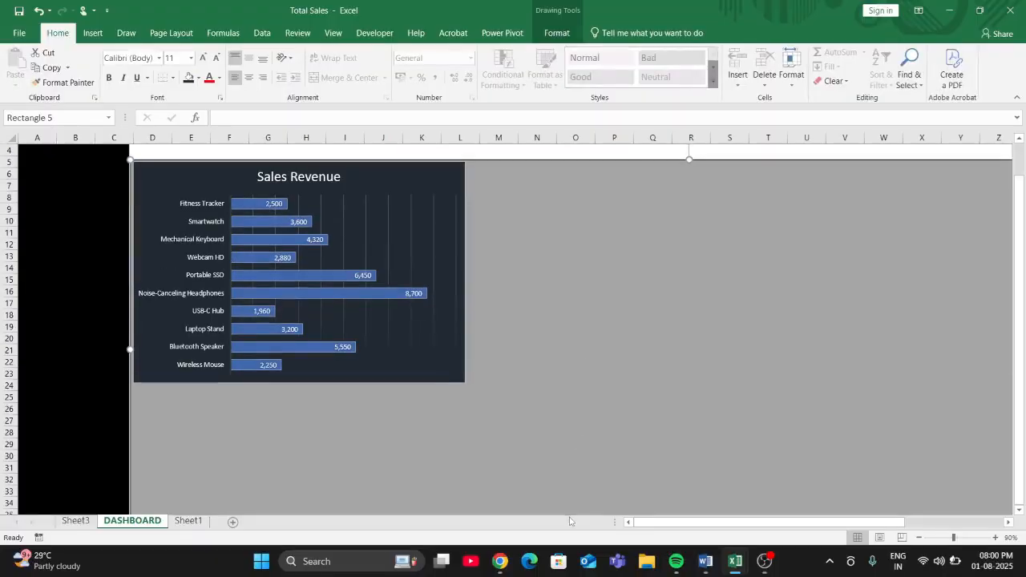
{"action": "scroll", "coordinate": [575, 479], "scroll_direction": "down", "scroll_amount": 4}
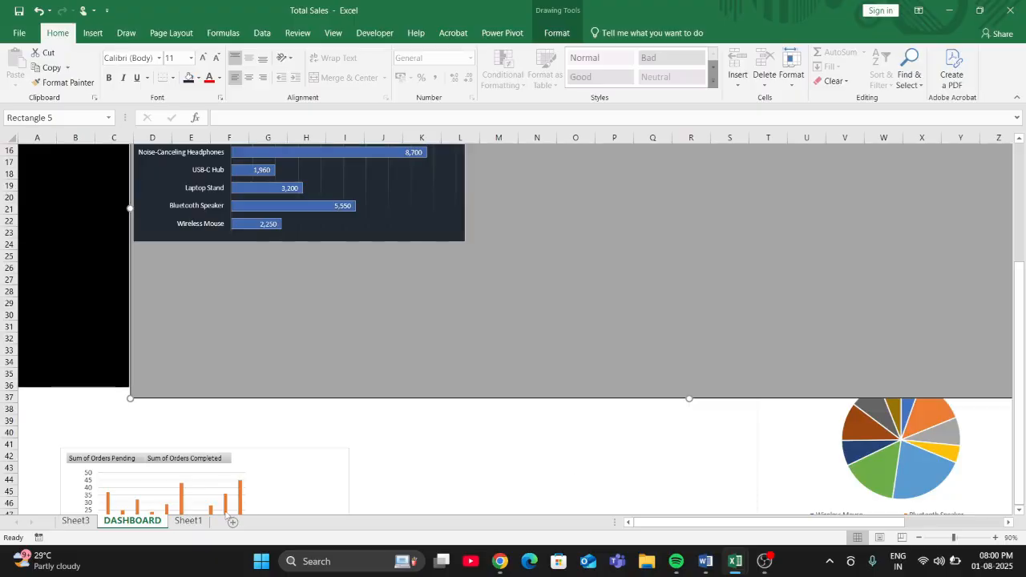
{"action": "left_click_drag", "start_coordinate": [266, 481], "coordinate": [679, 343]}
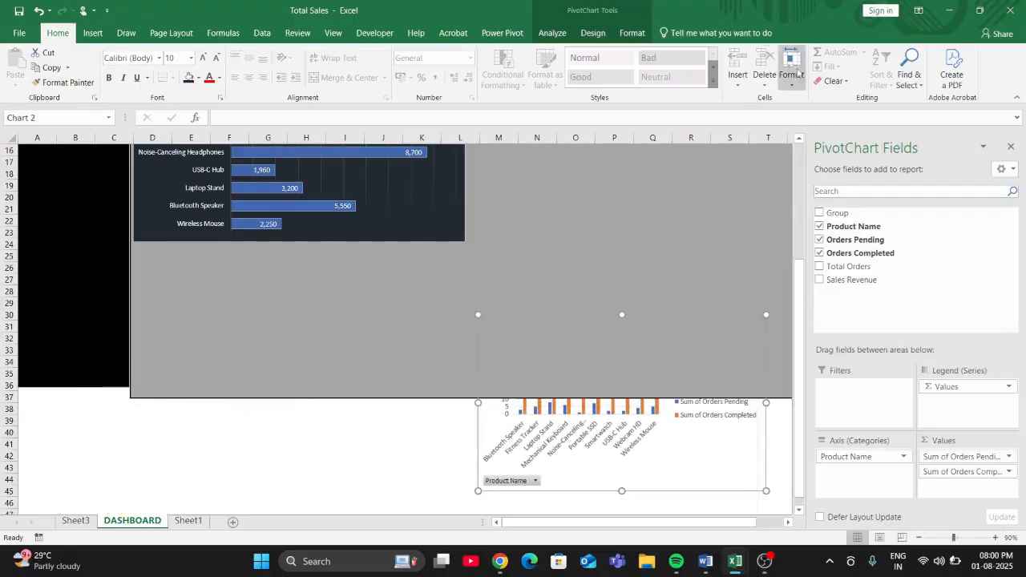
{"action": "left_click", "coordinate": [623, 32]}
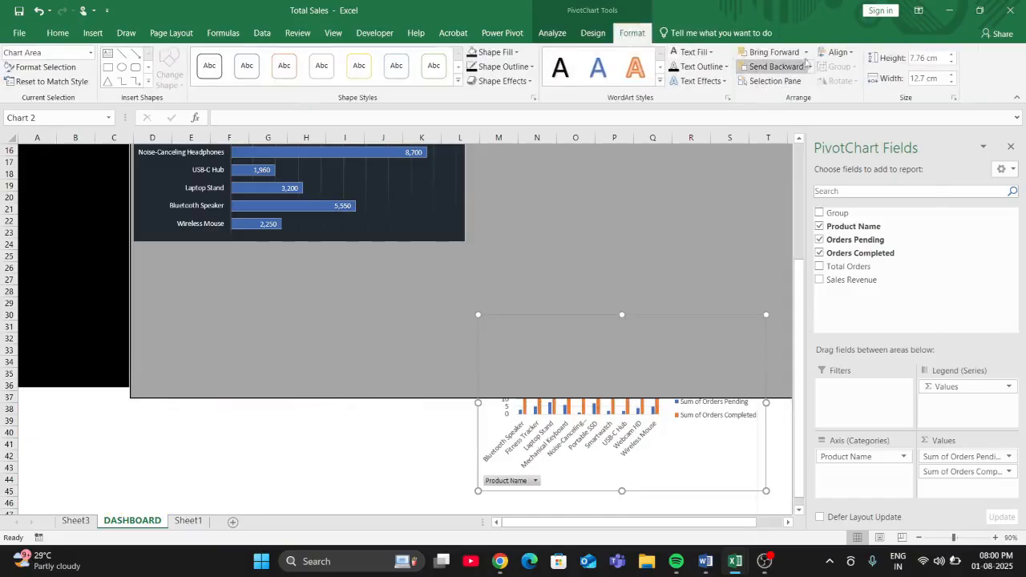
{"action": "left_click", "coordinate": [805, 52]}
{"action": "left_click", "coordinate": [800, 71]}
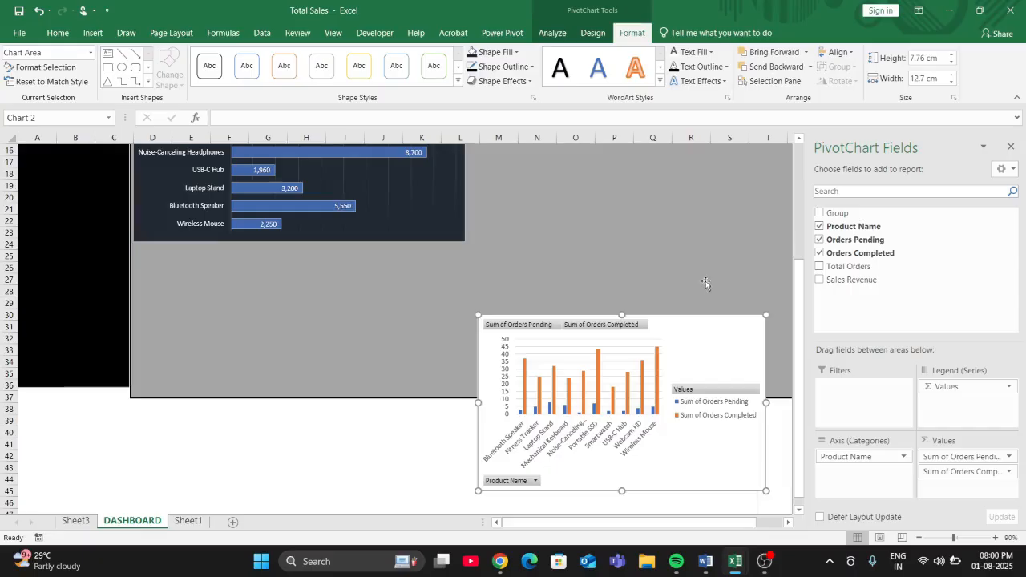
- Shrink the Sales Revenue chart slightly and fit the orders PivotChart directly beneath it at the same width, inside the grey rectangle
{"action": "left_click_drag", "start_coordinate": [698, 346], "coordinate": [716, 205]}
{"action": "scroll", "coordinate": [705, 256], "scroll_direction": "up", "scroll_amount": 5}
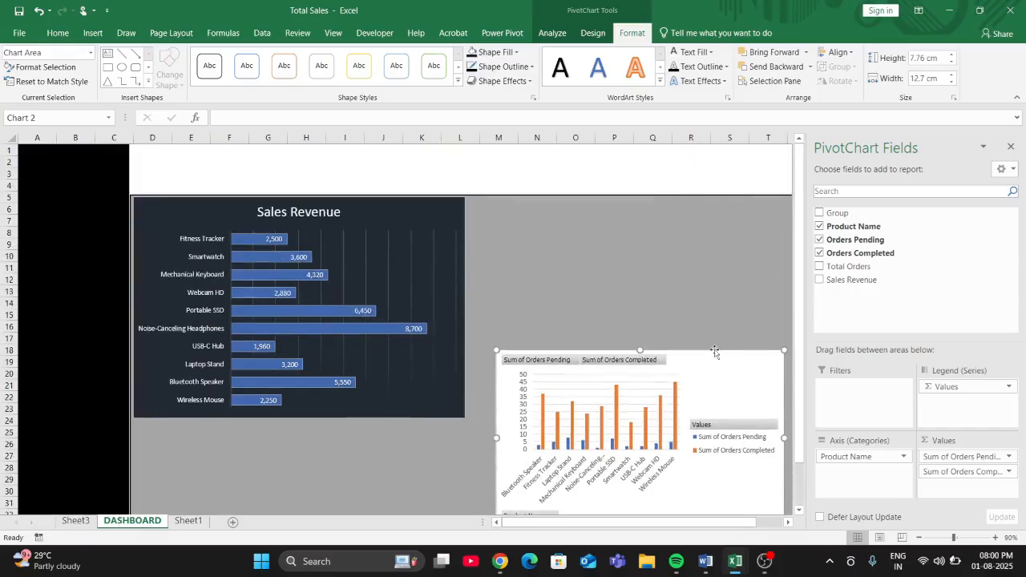
{"action": "left_click_drag", "start_coordinate": [715, 352], "coordinate": [688, 222]}
{"action": "left_click", "coordinate": [1012, 153]}
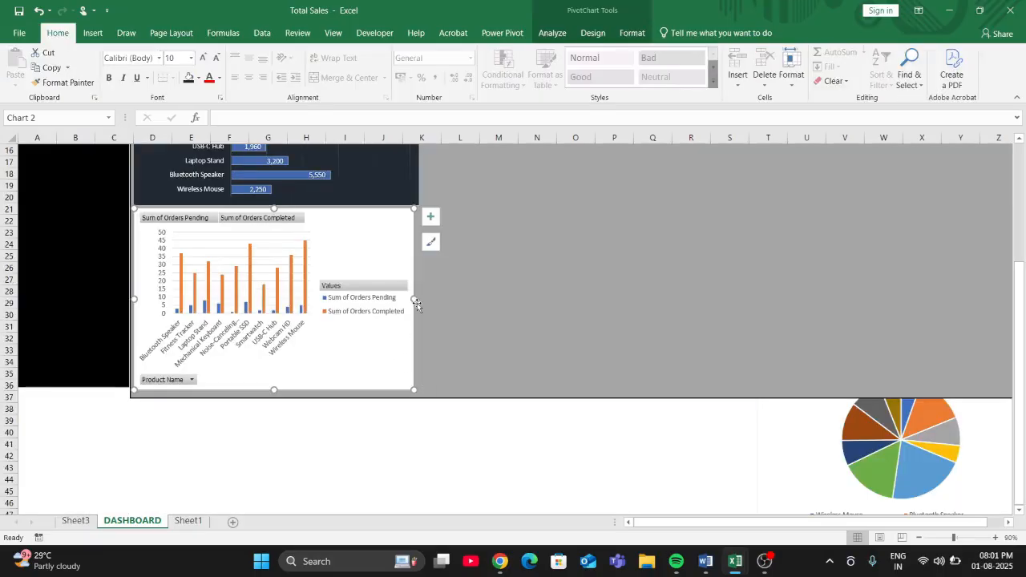
{"action": "left_click_drag", "start_coordinate": [412, 299], "coordinate": [419, 299]}
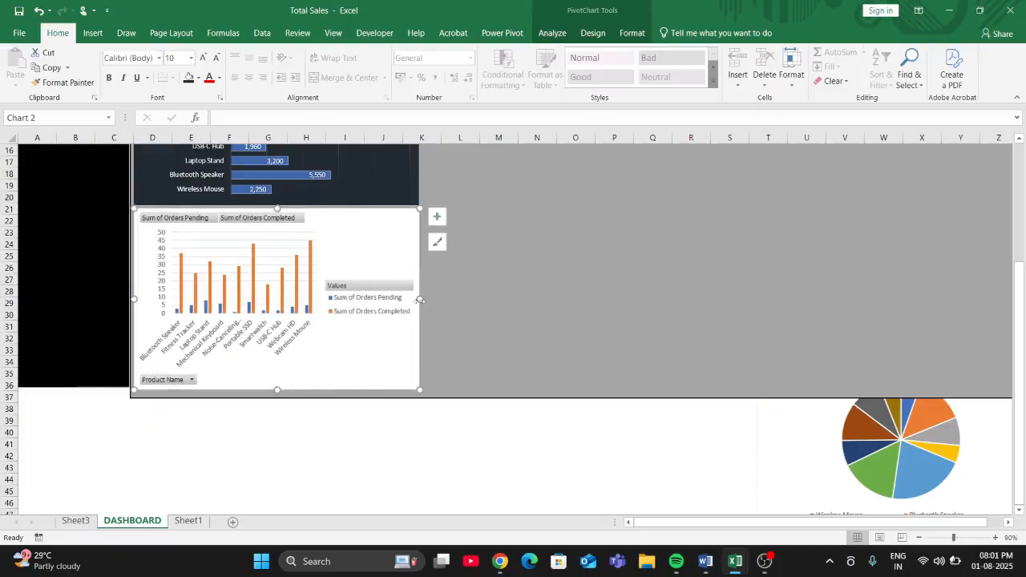
{"action": "left_click", "coordinate": [469, 325]}
{"action": "scroll", "coordinate": [470, 331], "scroll_direction": "up", "scroll_amount": 5}
{"action": "scroll", "coordinate": [472, 361], "scroll_direction": "down", "scroll_amount": 1}
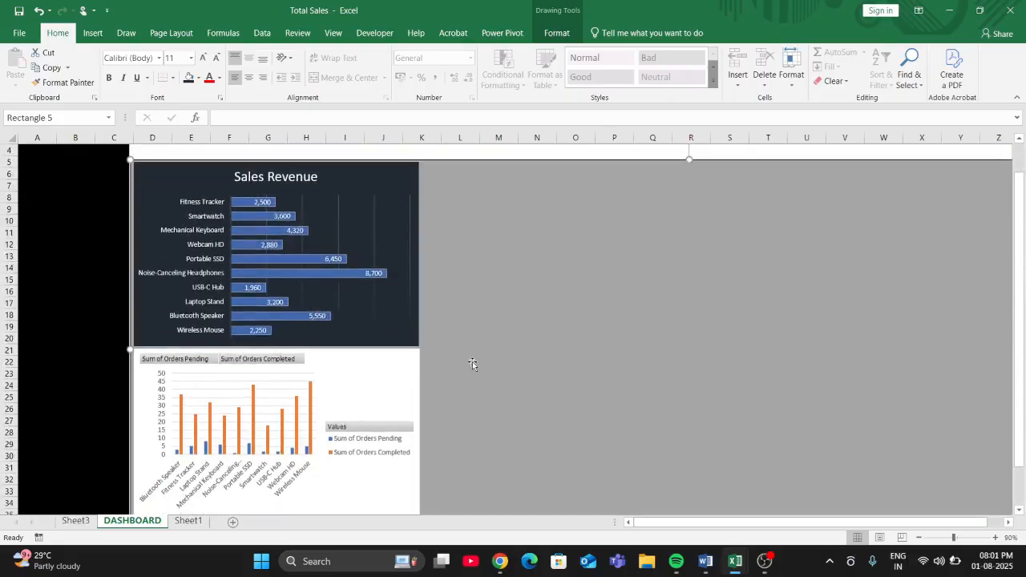
{"action": "scroll", "coordinate": [472, 361], "scroll_direction": "up", "scroll_amount": 1}
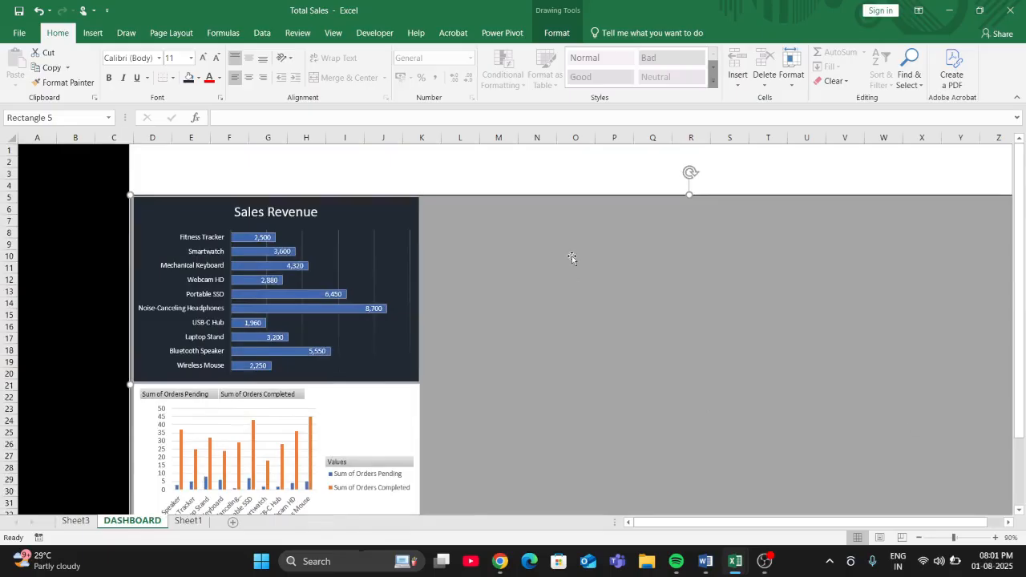
- Hide all field buttons on the orders PivotChart
{"action": "left_click", "coordinate": [364, 419]}
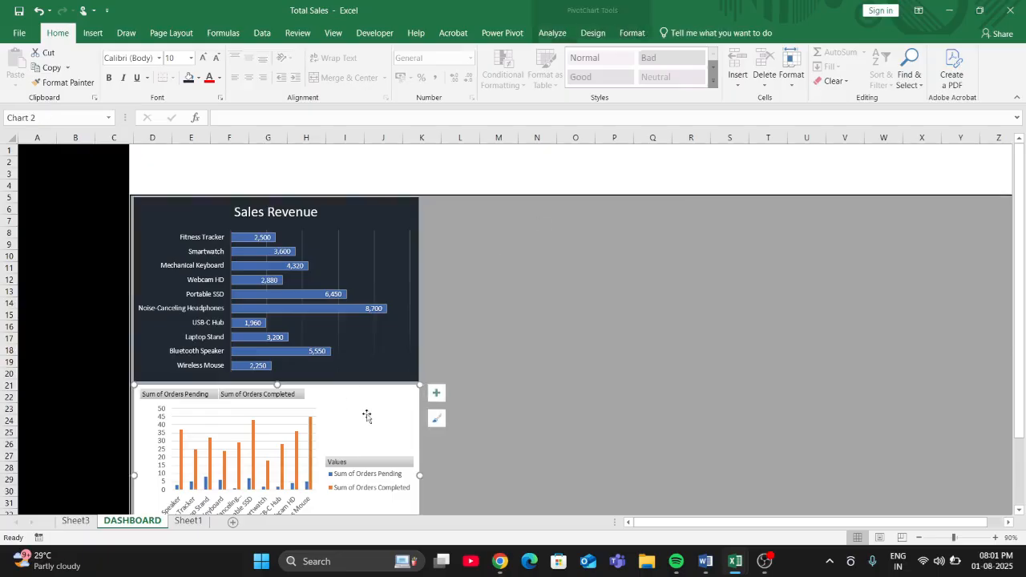
{"action": "left_click", "coordinate": [995, 538]}
{"action": "left_click", "coordinate": [995, 538]}
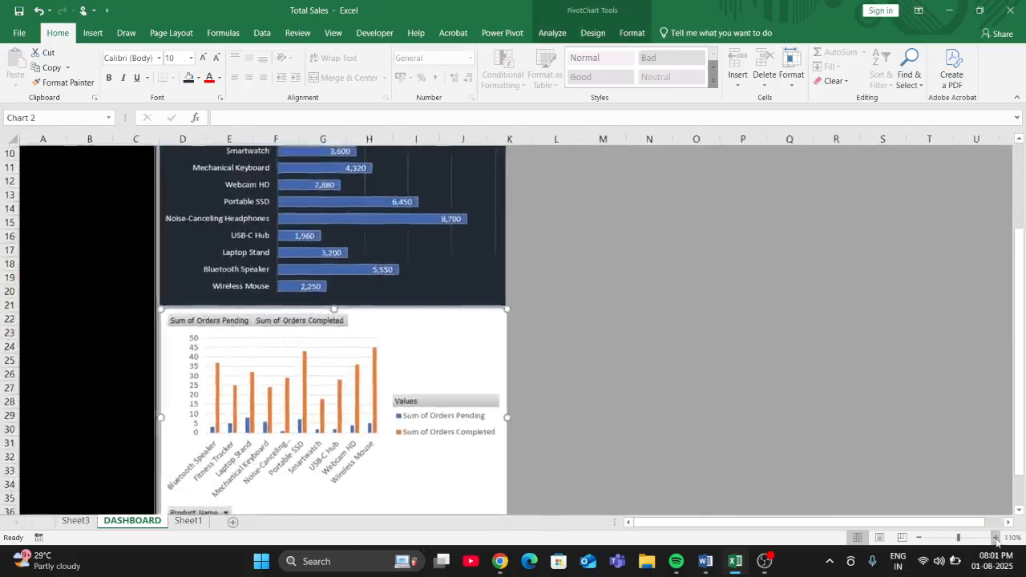
{"action": "left_click", "coordinate": [996, 537]}
{"action": "left_click", "coordinate": [995, 538]}
{"action": "left_click", "coordinate": [995, 537]}
{"action": "left_click", "coordinate": [996, 538]}
{"action": "left_click", "coordinate": [995, 538]}
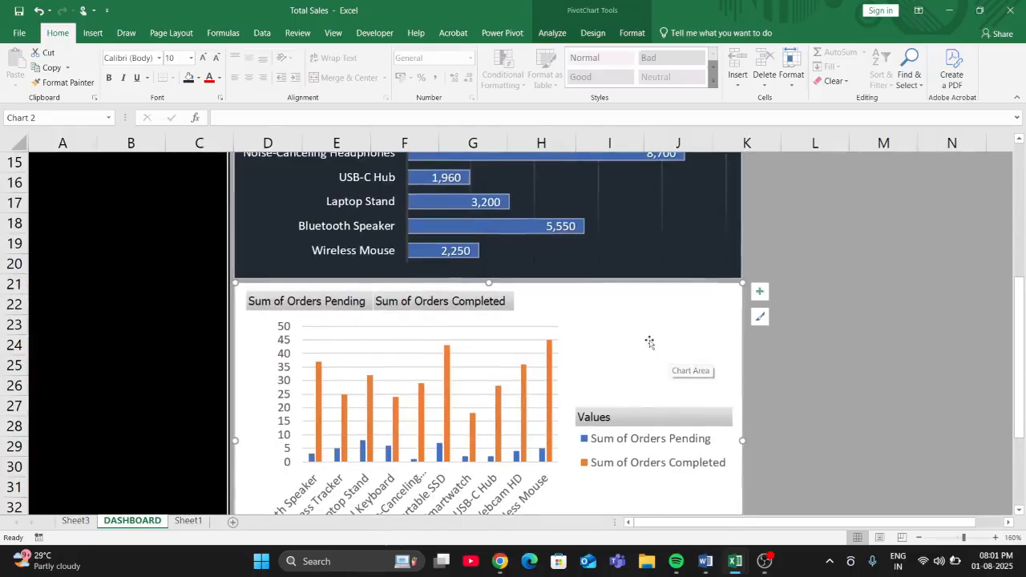
{"action": "scroll", "coordinate": [624, 416], "scroll_direction": "down", "scroll_amount": 1}
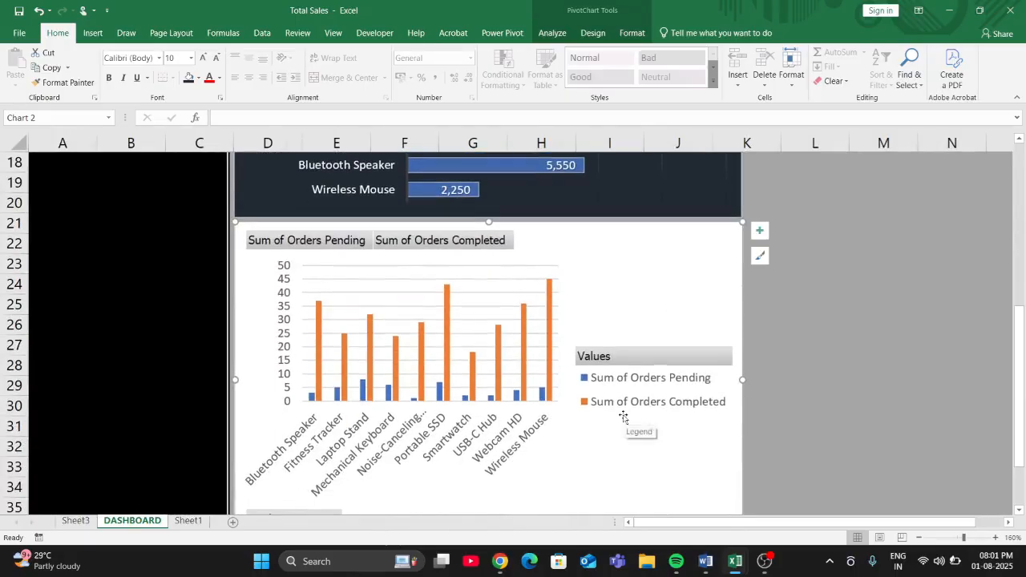
{"action": "right_click", "coordinate": [622, 356]}
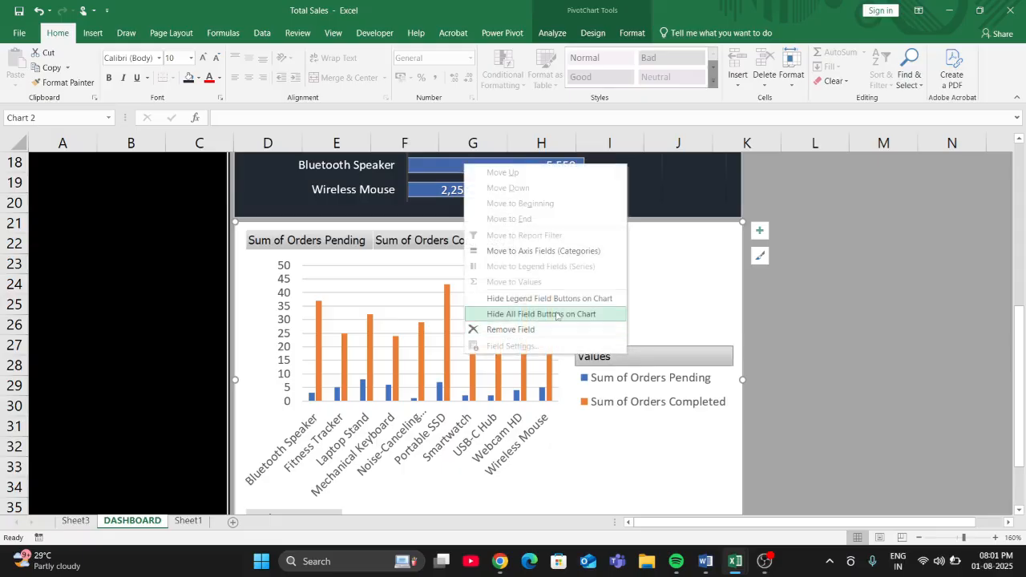
{"action": "left_click", "coordinate": [557, 314]}
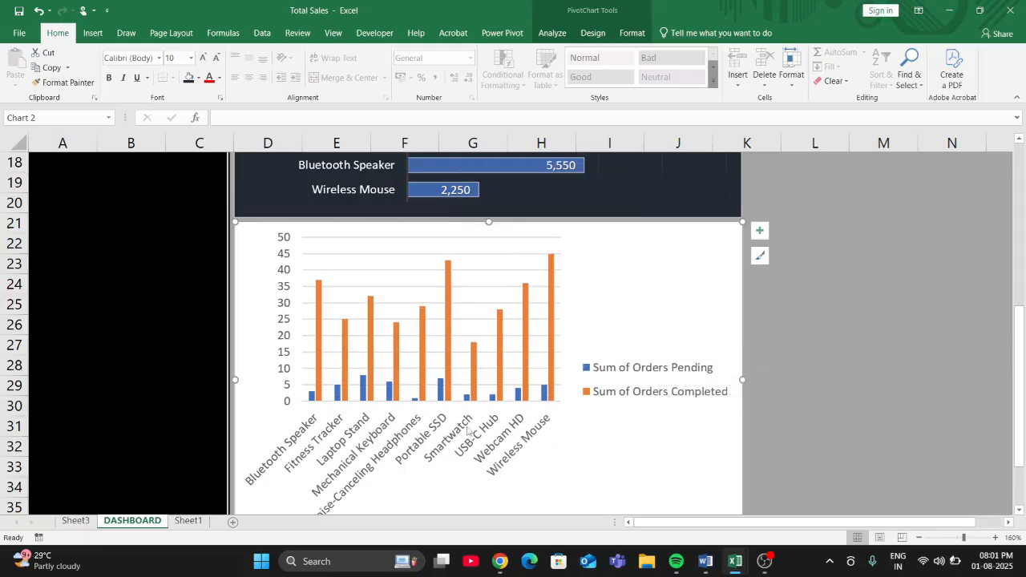
- Hide the primary horizontal axis with the product names on the orders PivotChart
{"action": "left_click", "coordinate": [586, 35]}
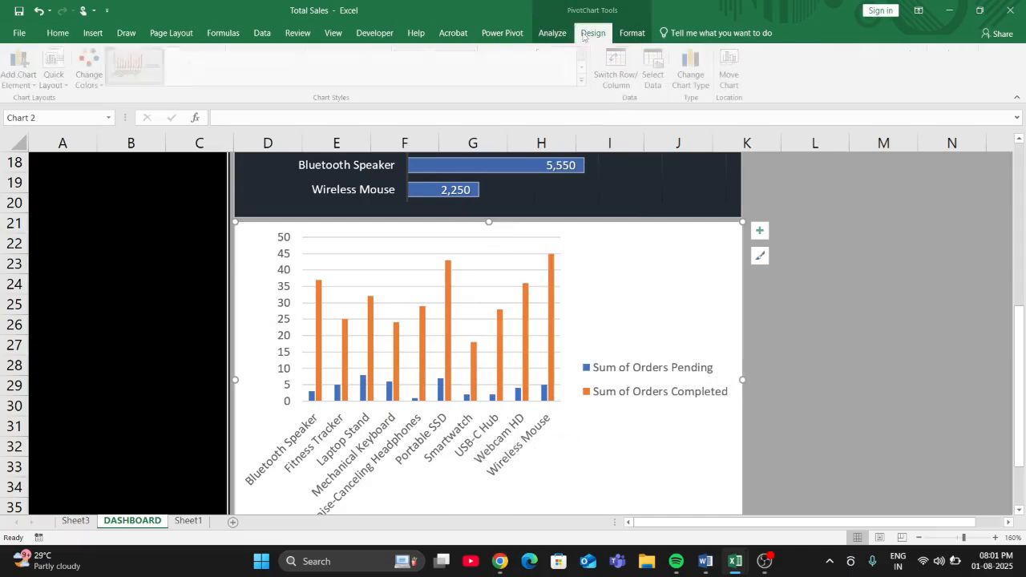
{"action": "left_click", "coordinate": [20, 64]}
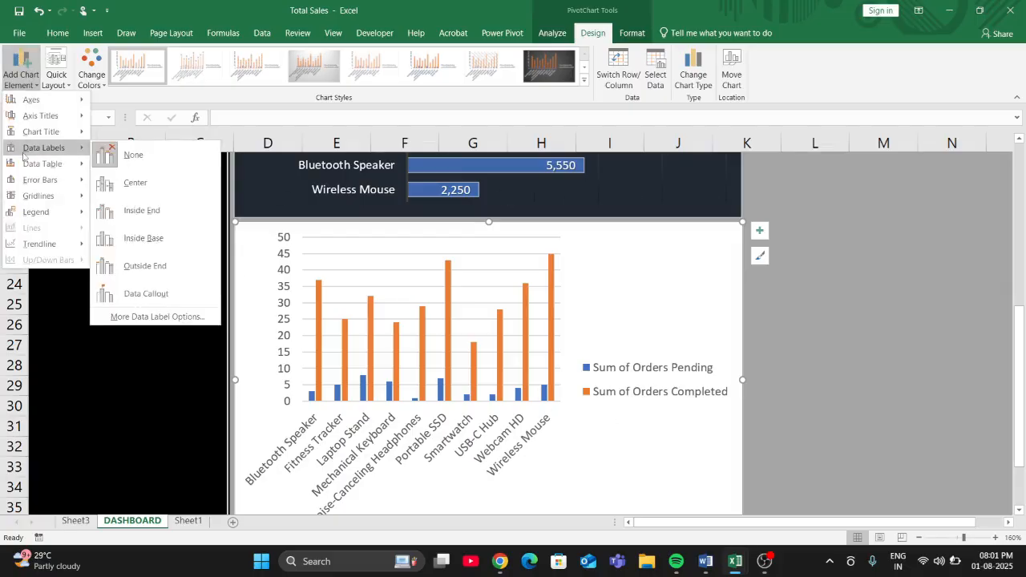
{"action": "mouse_move", "coordinate": [36, 102]}
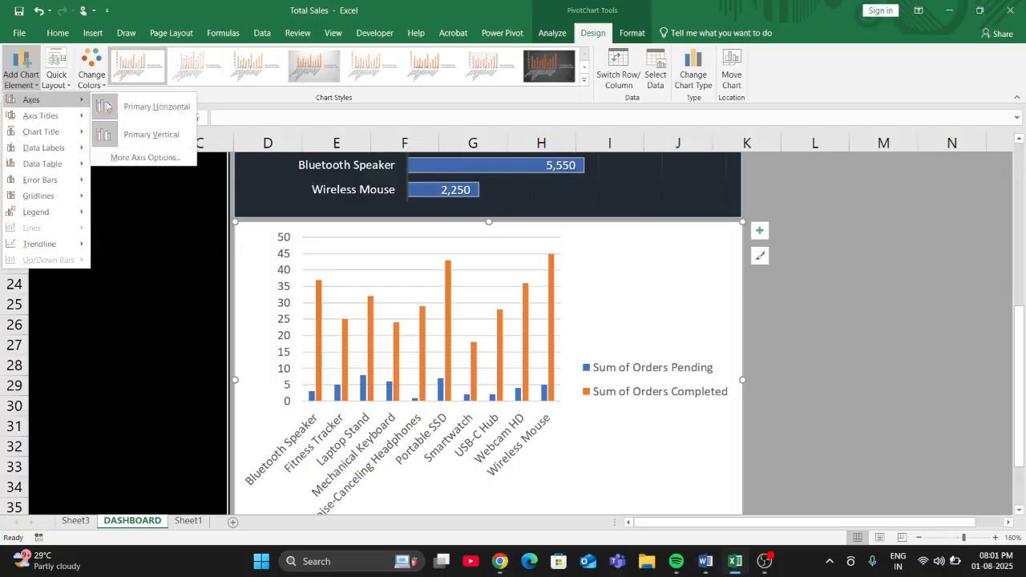
{"action": "left_click", "coordinate": [106, 105]}
- Hide the orders PivotChart's primary vertical axis and delete the stray vertical axis title
{"action": "left_click", "coordinate": [20, 64]}
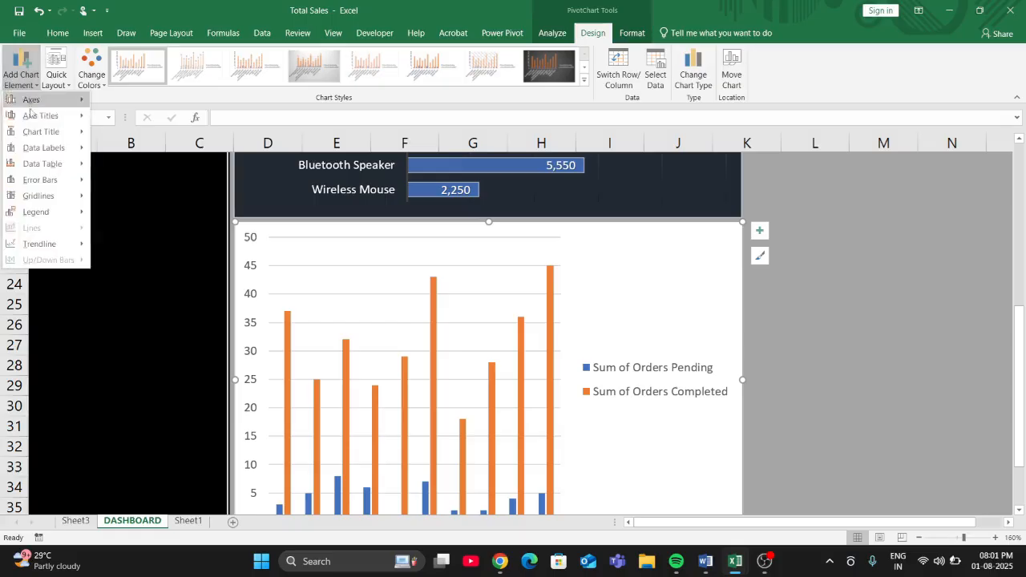
{"action": "left_click", "coordinate": [129, 144]}
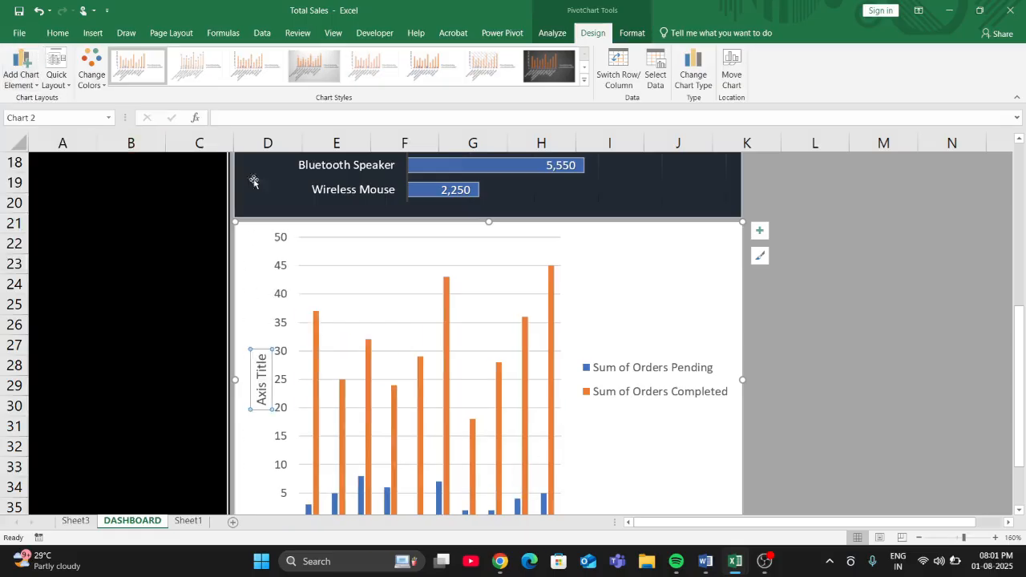
{"action": "left_click", "coordinate": [24, 71]}
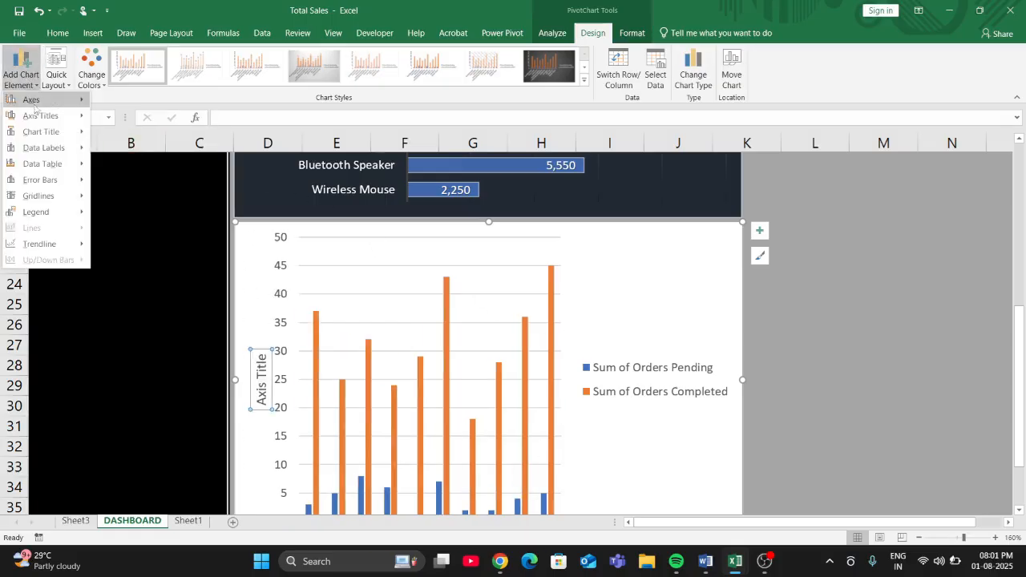
{"action": "mouse_move", "coordinate": [34, 105]}
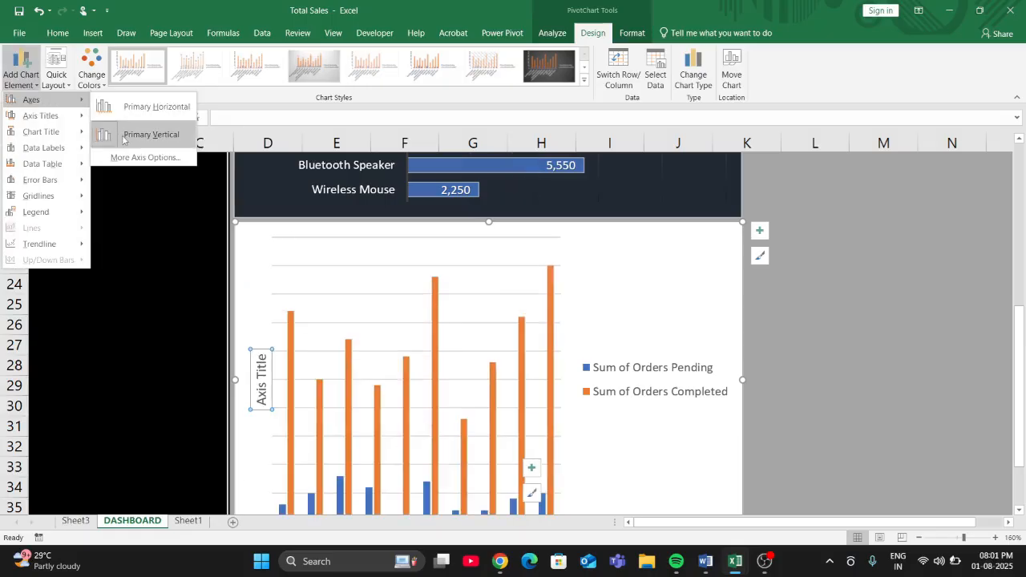
{"action": "left_click", "coordinate": [125, 139]}
{"action": "scroll", "coordinate": [128, 161], "scroll_direction": "down", "scroll_amount": 2}
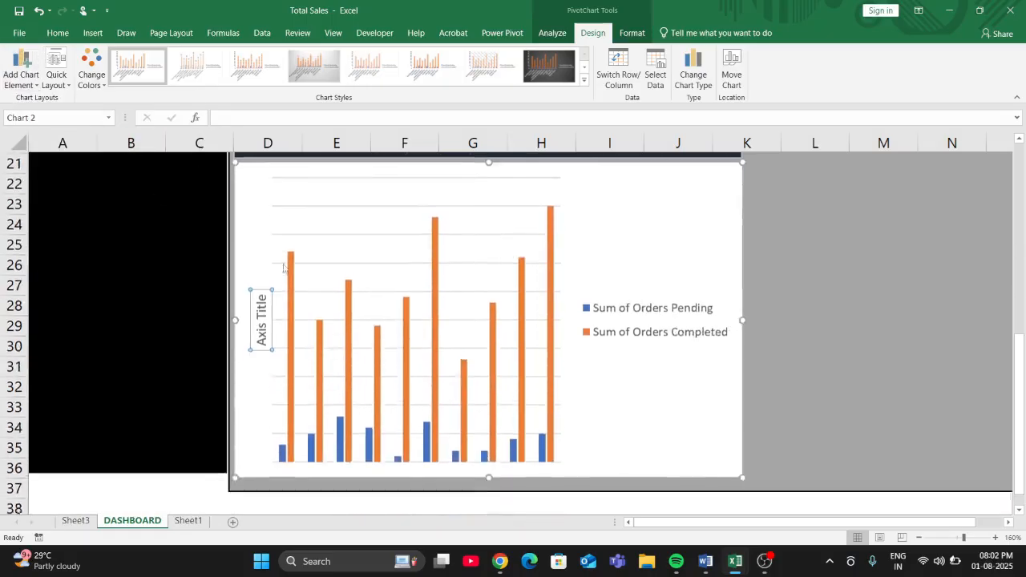
{"action": "scroll", "coordinate": [312, 283], "scroll_direction": "up", "scroll_amount": 1}
{"action": "key", "text": "Delete"}
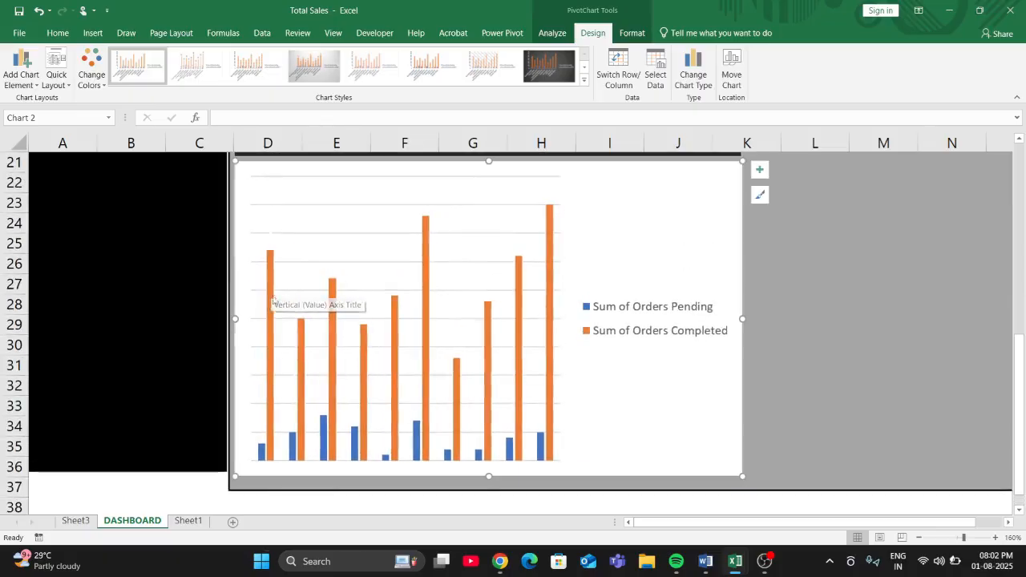
- Place the legend of the orders PivotChart at the bottom of the chart
{"action": "left_click", "coordinate": [618, 317]}
{"action": "left_click", "coordinate": [619, 315]}
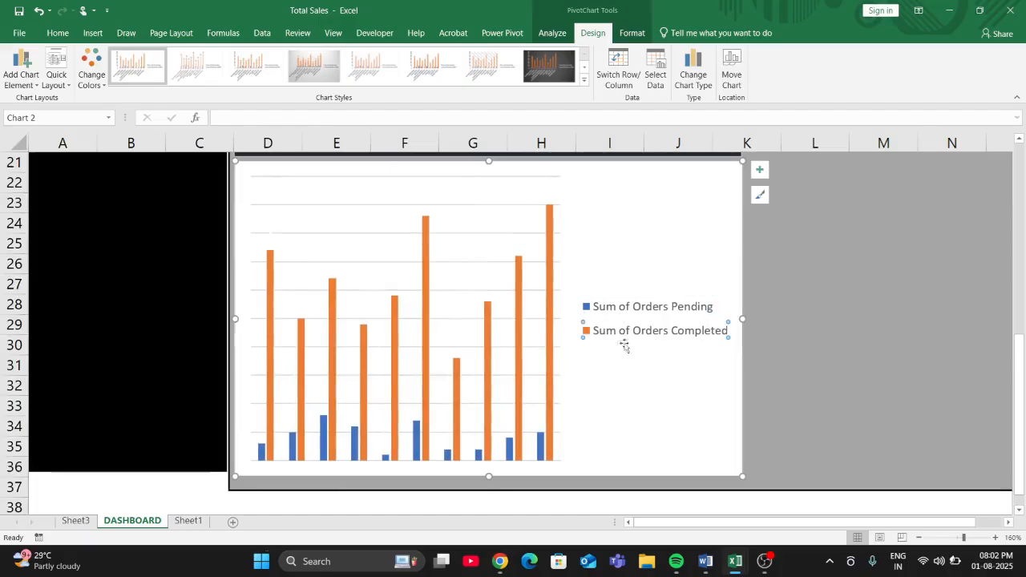
{"action": "left_click", "coordinate": [632, 309]}
{"action": "left_click", "coordinate": [18, 72]}
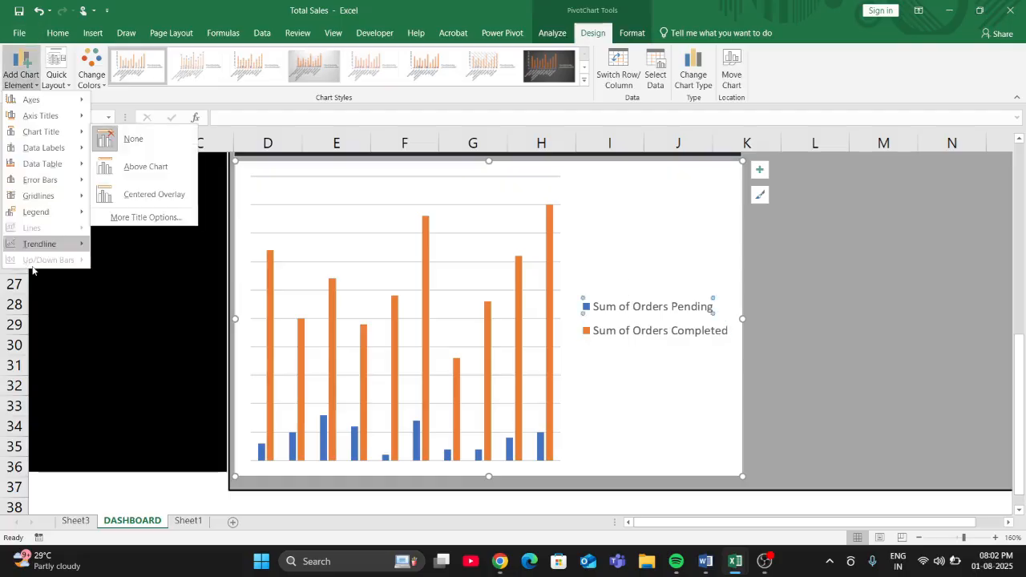
{"action": "mouse_move", "coordinate": [40, 212]}
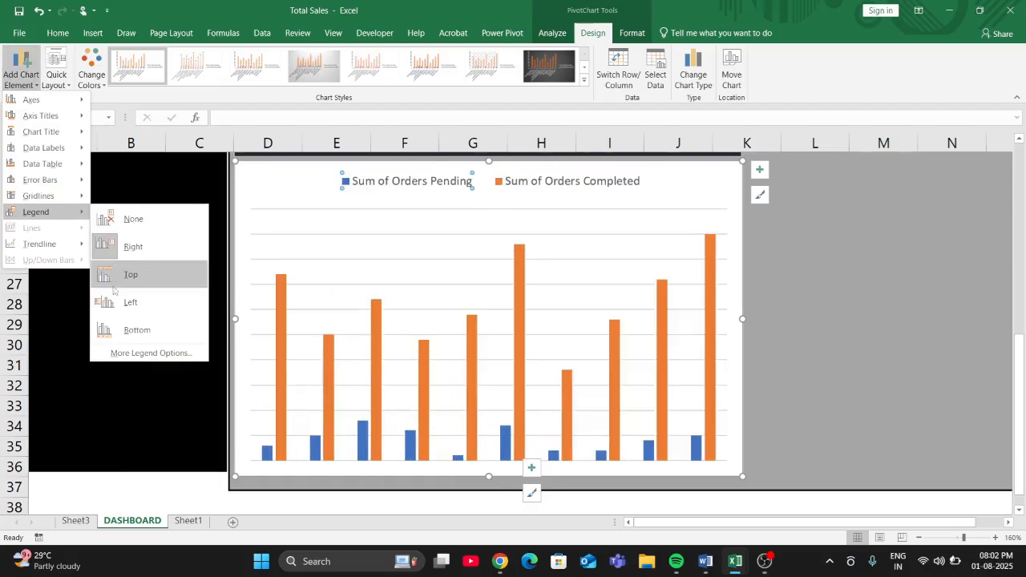
{"action": "left_click", "coordinate": [122, 330]}
{"action": "left_click", "coordinate": [790, 426]}
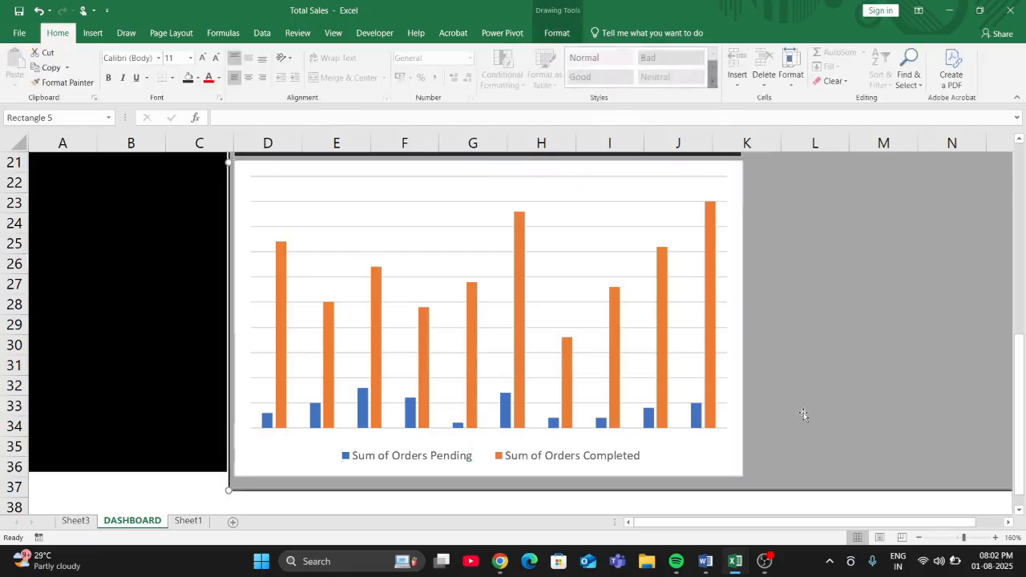
{"action": "scroll", "coordinate": [803, 412], "scroll_direction": "up", "scroll_amount": 3}
{"action": "scroll", "coordinate": [803, 411], "scroll_direction": "down", "scroll_amount": 2}
{"action": "scroll", "coordinate": [798, 423], "scroll_direction": "down", "scroll_amount": 4}
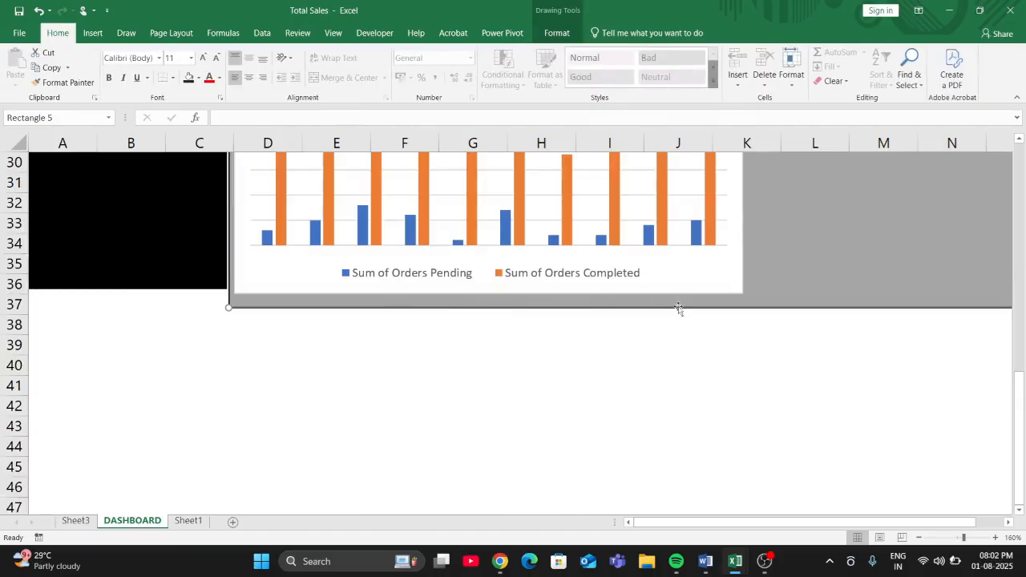
- Bring the Sales Revenue pie chart to the front and place it on the grey panel beside the Sales Revenue bar chart
{"action": "scroll", "coordinate": [758, 290], "scroll_direction": "up", "scroll_amount": 3}
{"action": "scroll", "coordinate": [758, 294], "scroll_direction": "down", "scroll_amount": 1}
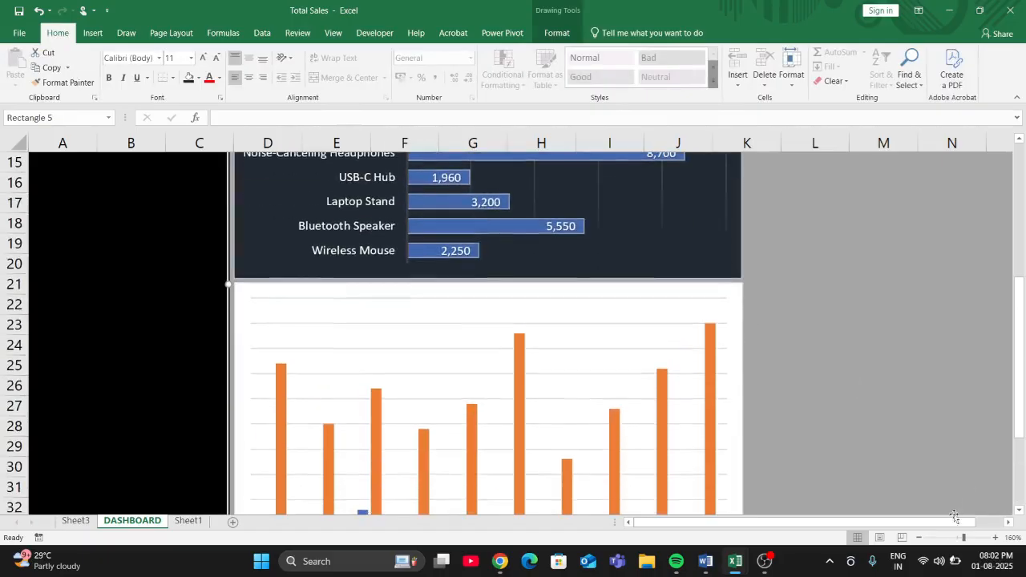
{"action": "left_click", "coordinate": [919, 537]}
{"action": "left_click", "coordinate": [918, 538]}
{"action": "left_click", "coordinate": [918, 537]}
{"action": "left_click", "coordinate": [918, 537]}
{"action": "left_click", "coordinate": [919, 537]}
{"action": "left_click", "coordinate": [918, 538]}
{"action": "left_click", "coordinate": [918, 538]}
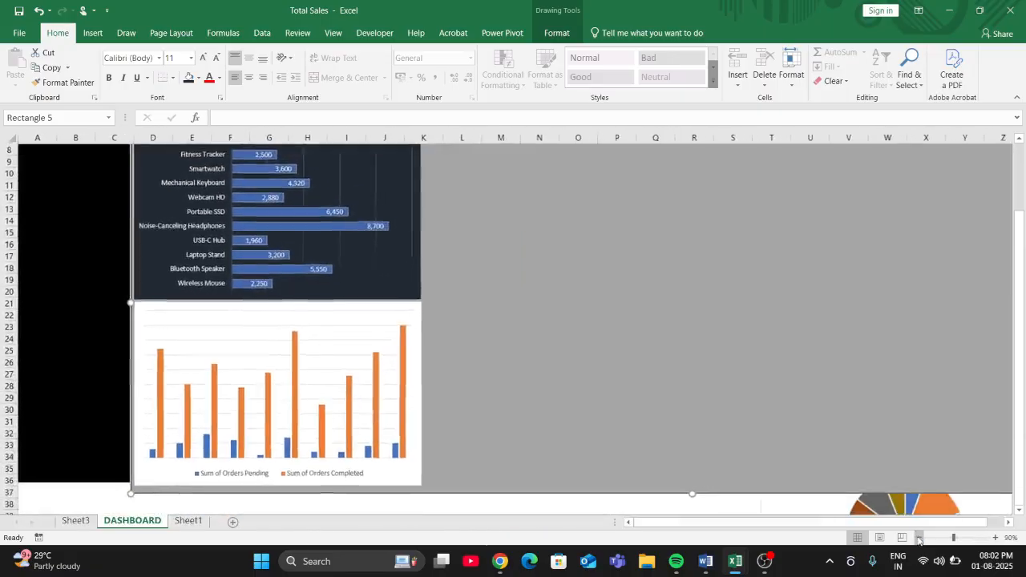
{"action": "left_click", "coordinate": [918, 537]}
{"action": "scroll", "coordinate": [454, 316], "scroll_direction": "up", "scroll_amount": 1}
{"action": "scroll", "coordinate": [513, 345], "scroll_direction": "down", "scroll_amount": 1}
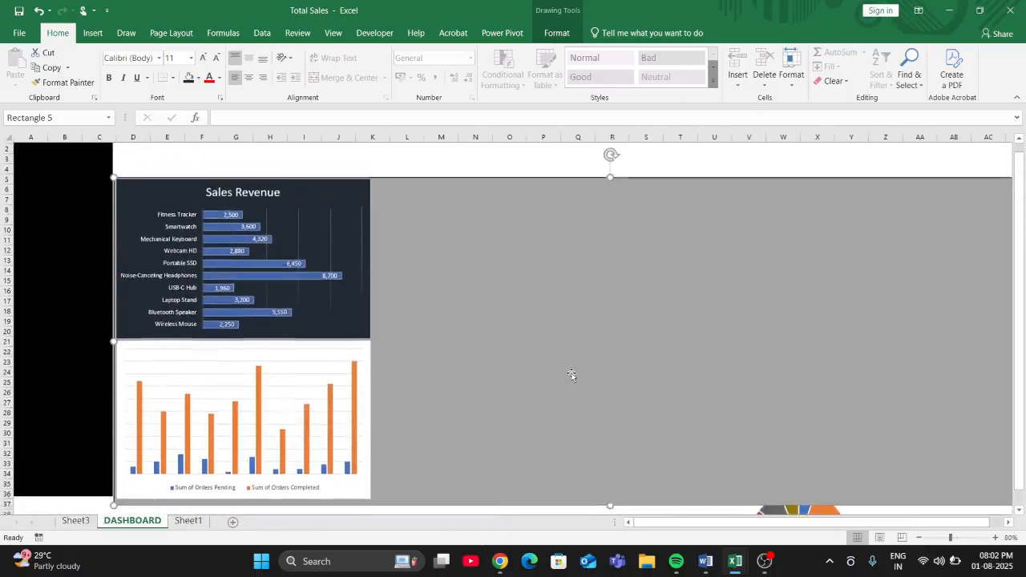
{"action": "left_click", "coordinate": [789, 501]}
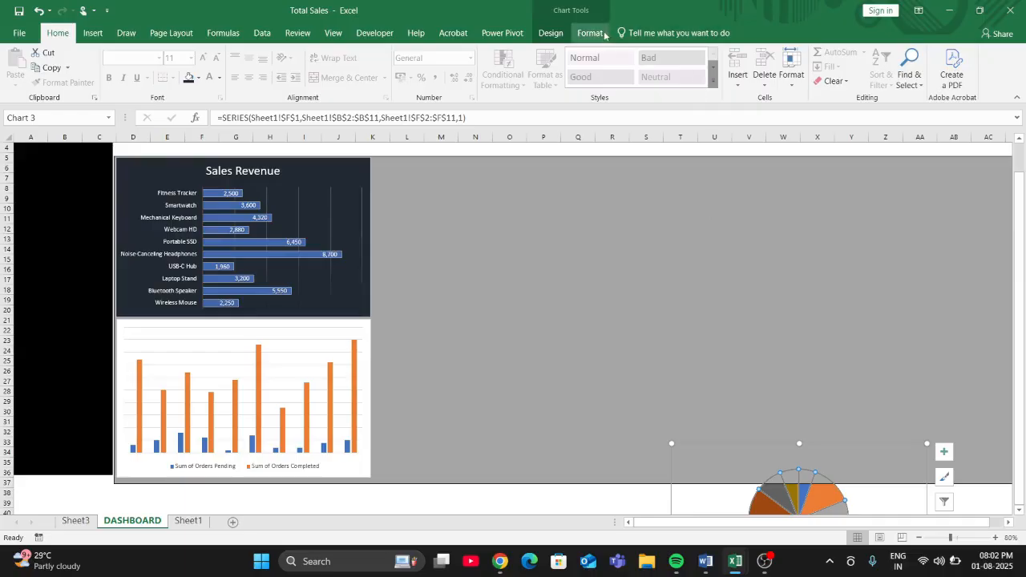
{"action": "left_click", "coordinate": [590, 33]}
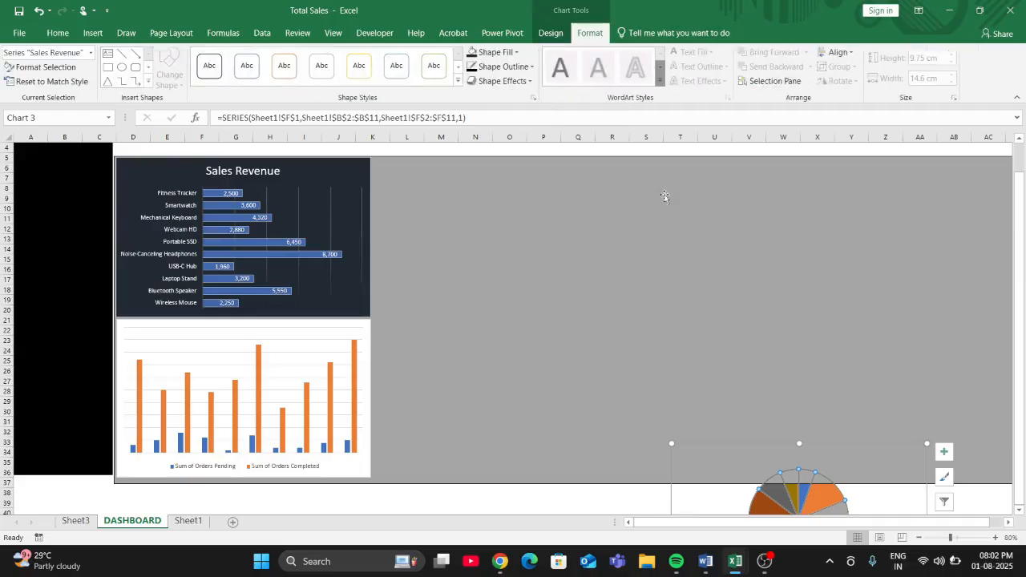
{"action": "left_click", "coordinate": [716, 496]}
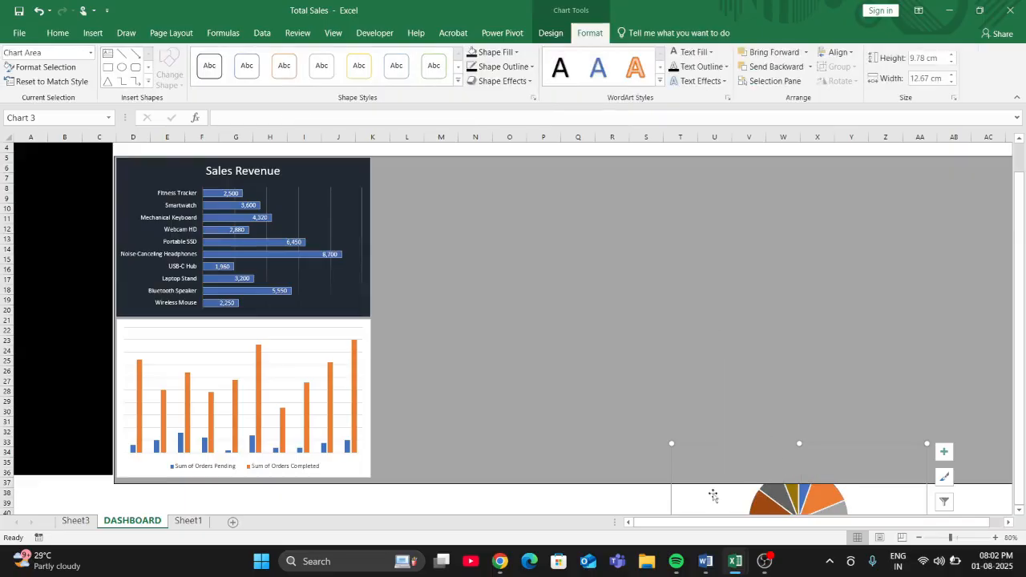
{"action": "left_click", "coordinate": [805, 52]}
{"action": "left_click", "coordinate": [802, 84]}
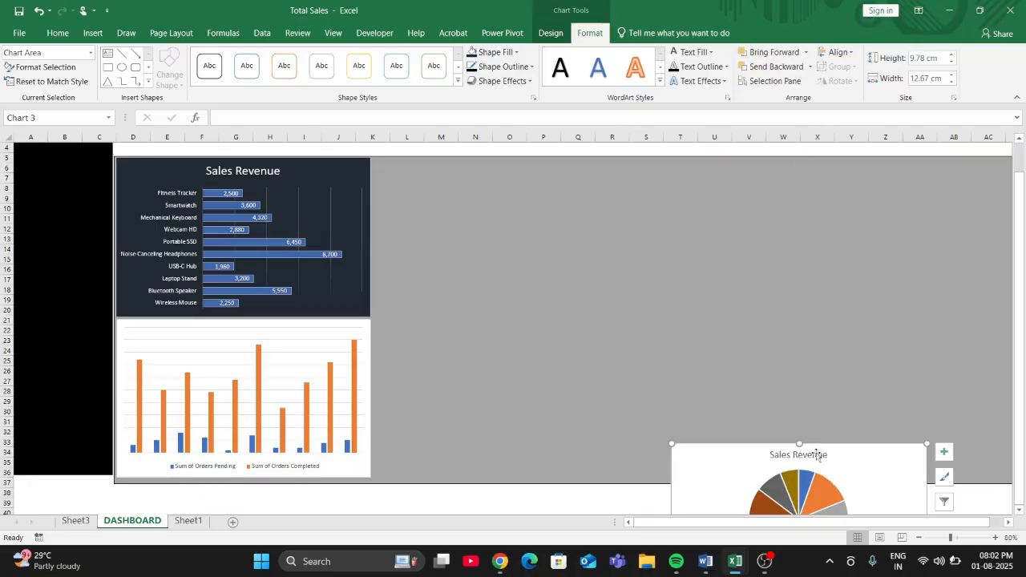
{"action": "left_click_drag", "start_coordinate": [817, 455], "coordinate": [542, 174]}
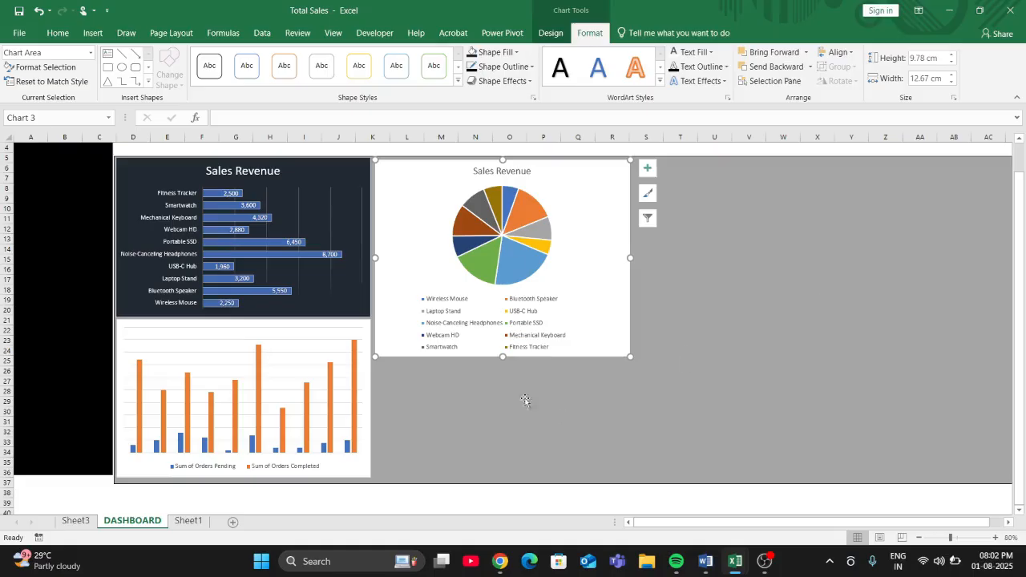
- Delete the pie chart's legend and add data labels to its slices
{"action": "left_click", "coordinate": [515, 317]}
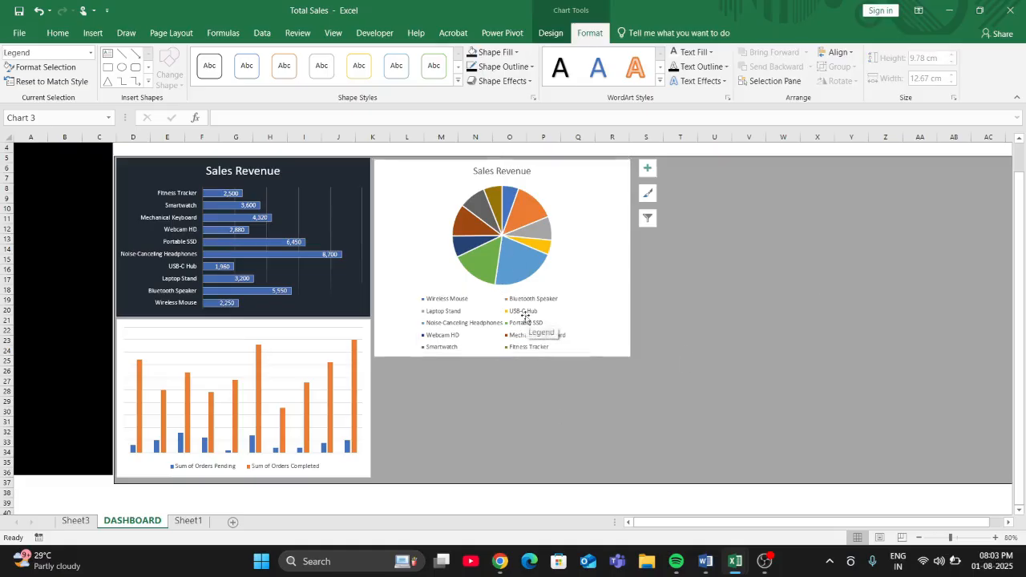
{"action": "key", "text": "Delete"}
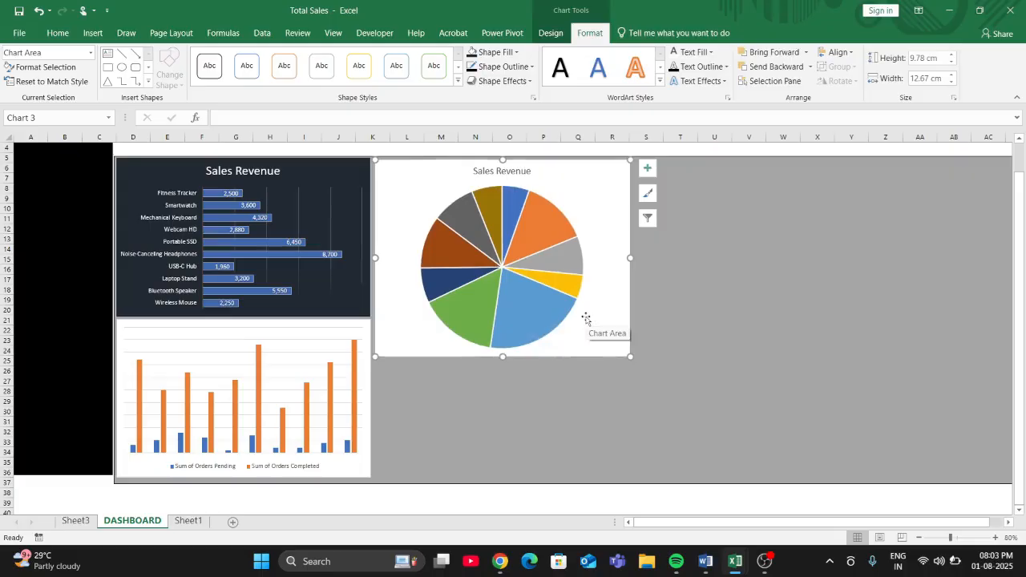
{"action": "right_click", "coordinate": [501, 313]}
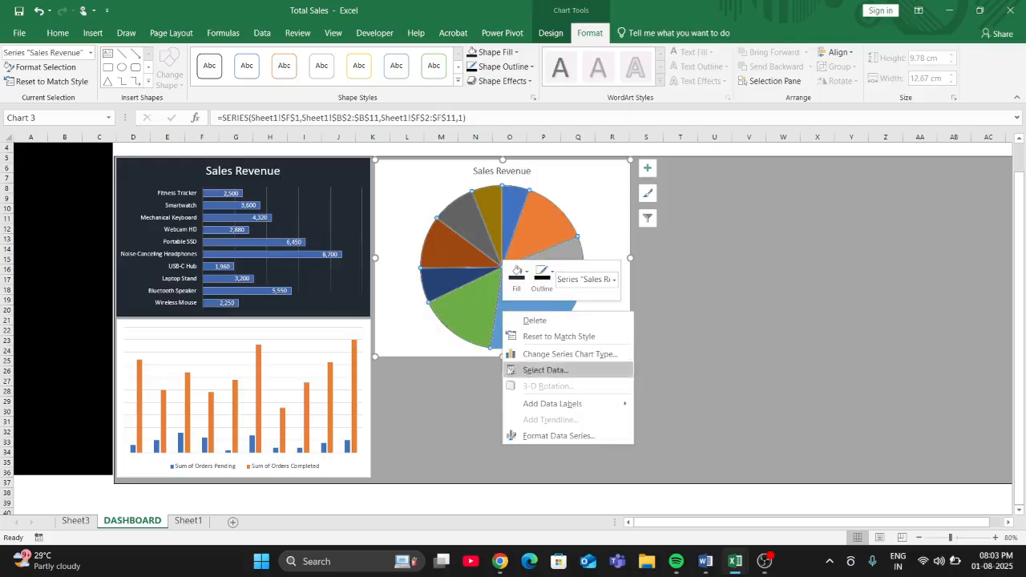
{"action": "left_click", "coordinate": [530, 406]}
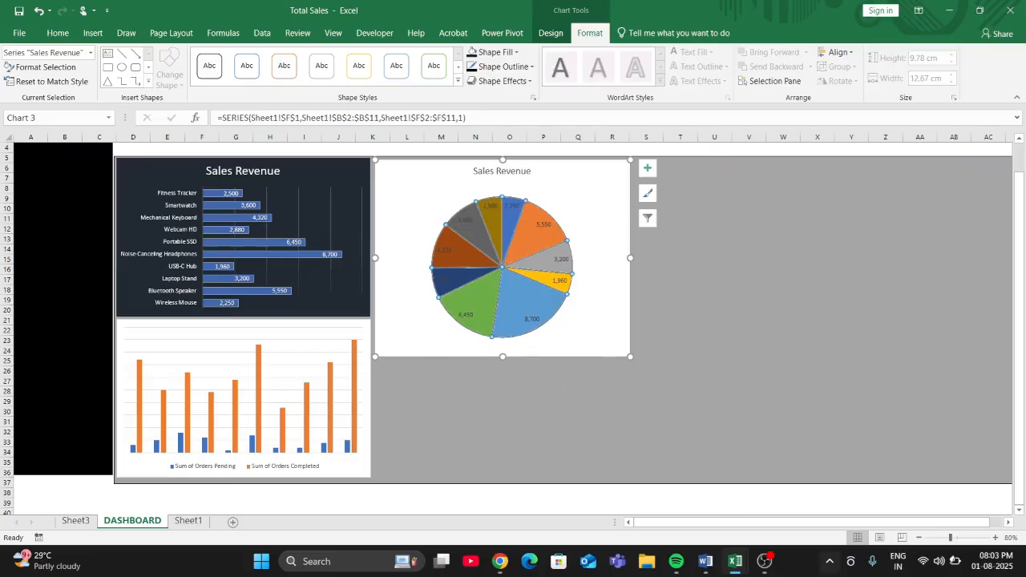
- Set the pie chart's data labels to show Percentage instead of Value and turn off leader lines
{"action": "left_click", "coordinate": [994, 538]}
{"action": "left_click", "coordinate": [995, 538]}
{"action": "left_click", "coordinate": [995, 537]}
{"action": "left_click", "coordinate": [995, 538]}
{"action": "left_click", "coordinate": [994, 538]}
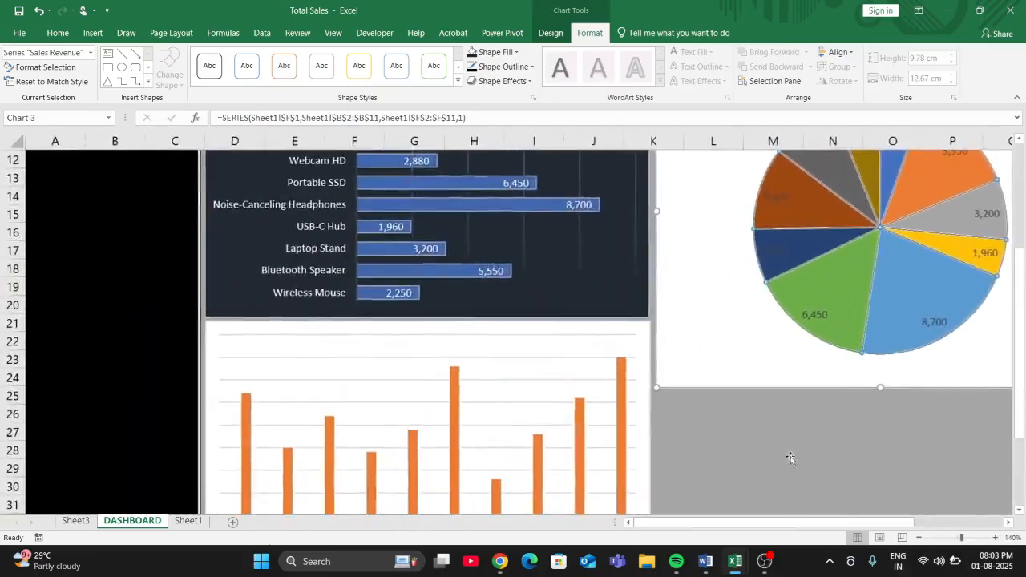
{"action": "scroll", "coordinate": [793, 460], "scroll_direction": "up", "scroll_amount": 3}
{"action": "right_click", "coordinate": [906, 460]}
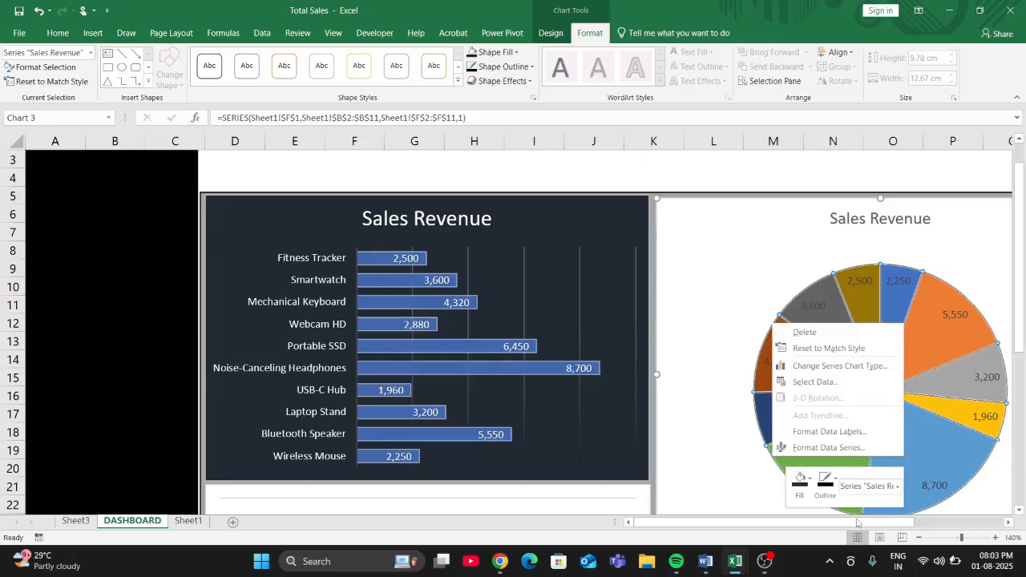
{"action": "left_click_drag", "start_coordinate": [858, 523], "coordinate": [893, 522]}
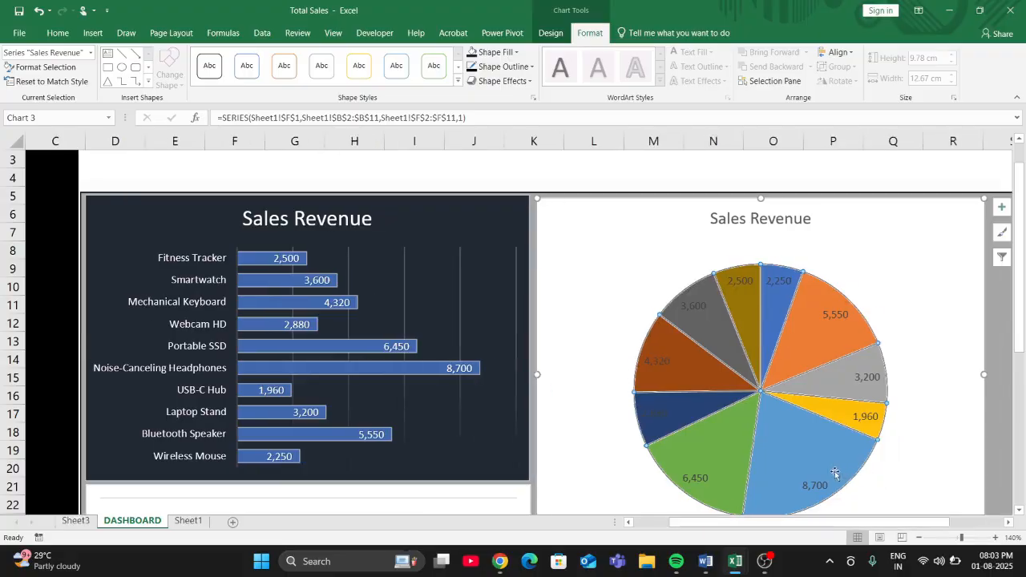
{"action": "right_click", "coordinate": [835, 472]}
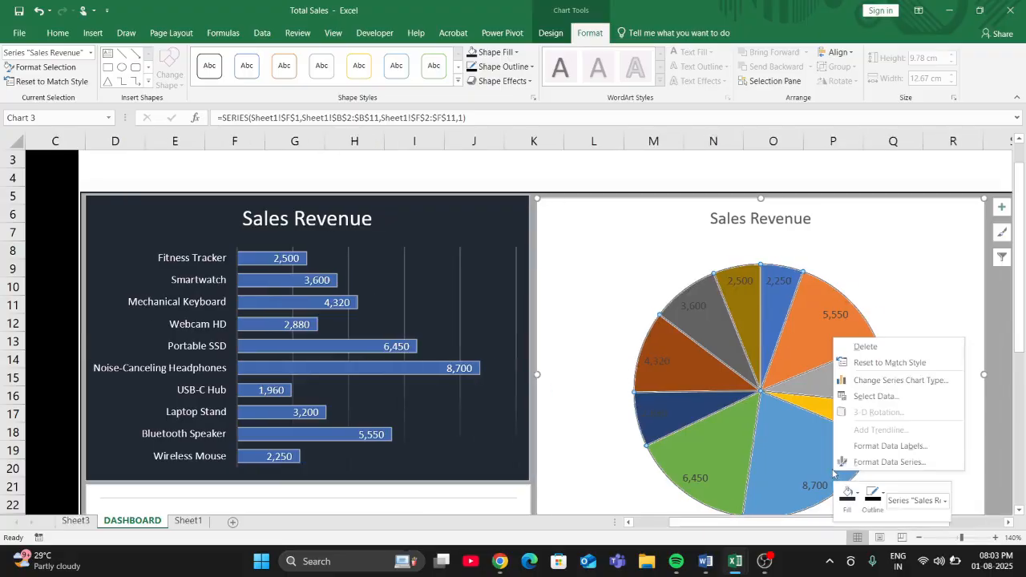
{"action": "left_click", "coordinate": [887, 454]}
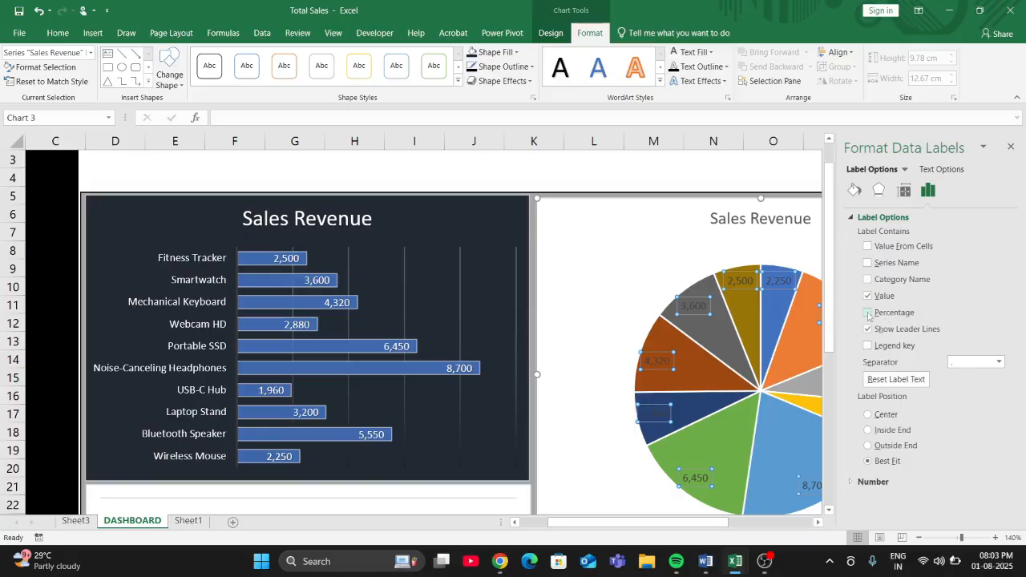
{"action": "left_click", "coordinate": [867, 313]}
{"action": "left_click", "coordinate": [867, 296]}
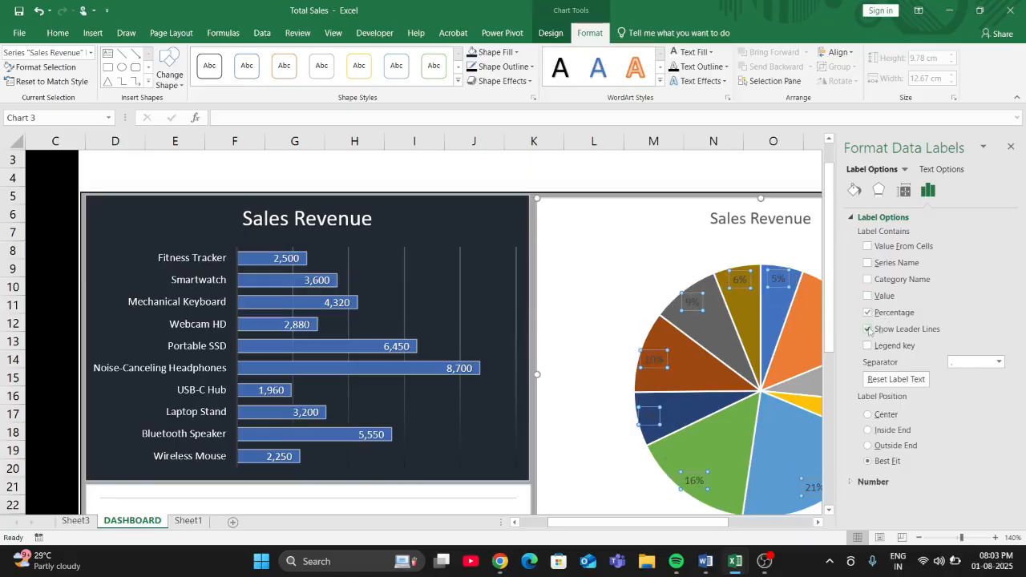
{"action": "left_click", "coordinate": [867, 329]}
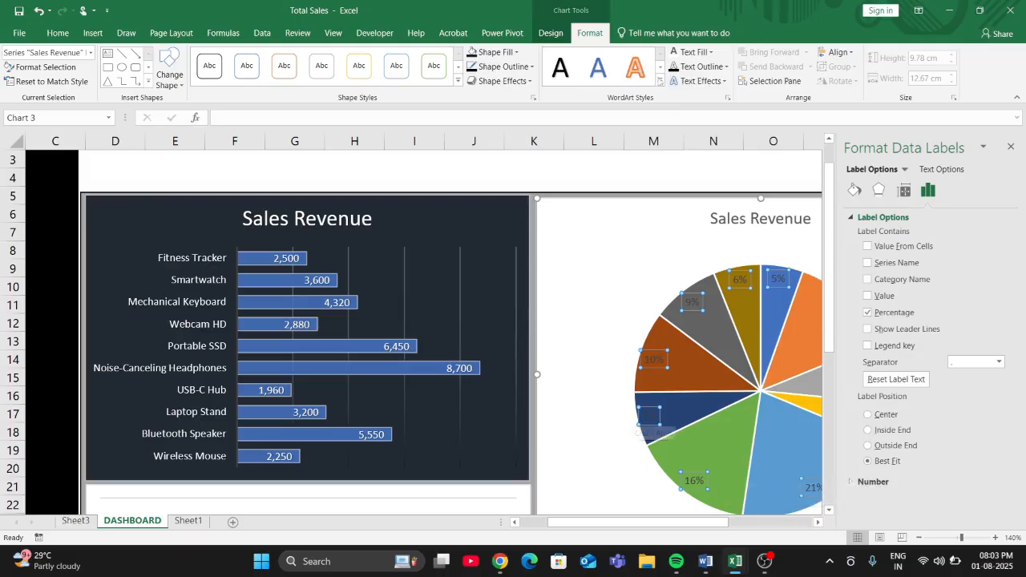
- Apply an orange-outlined WordArt style to the pie chart's percentage labels and set the chart area to No Fill
{"action": "left_click", "coordinate": [659, 82]}
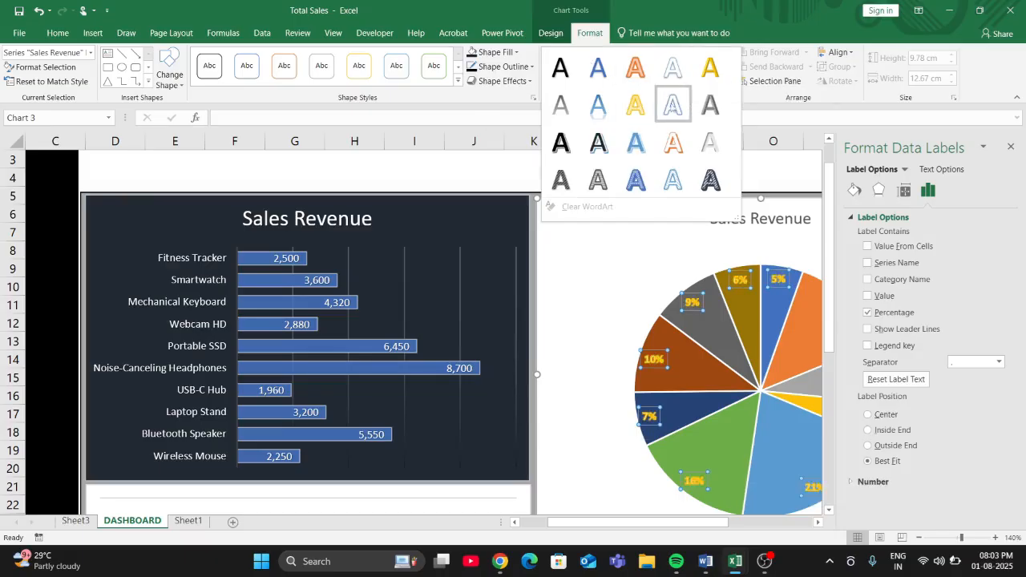
{"action": "left_click", "coordinate": [678, 254]}
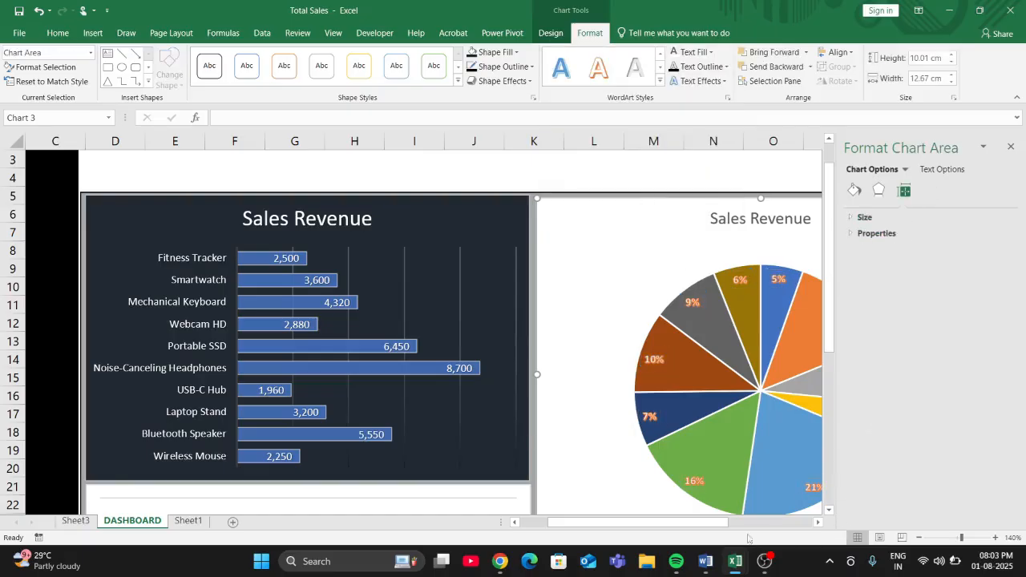
{"action": "left_click_drag", "start_coordinate": [706, 524], "coordinate": [762, 524]}
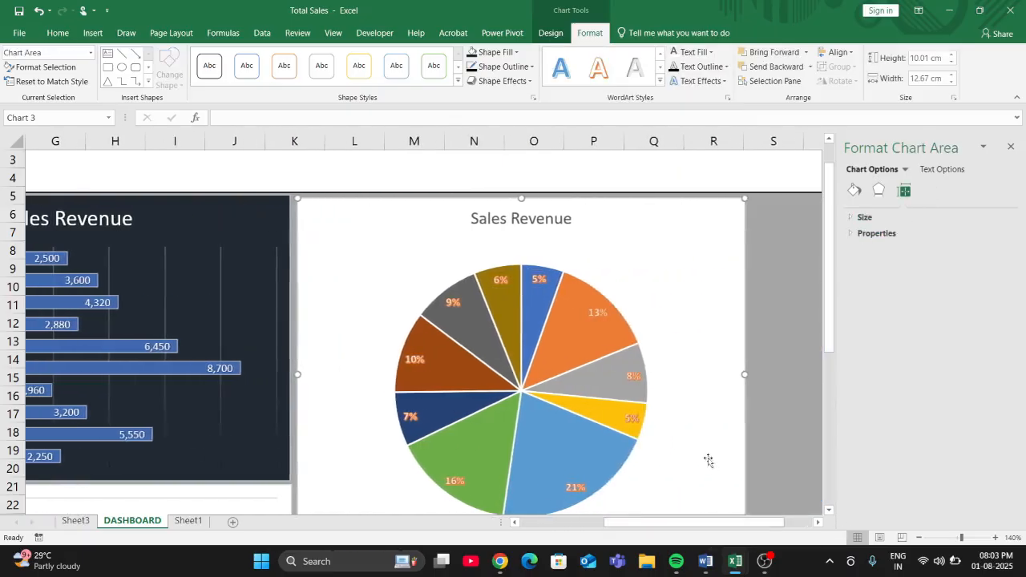
{"action": "scroll", "coordinate": [708, 460], "scroll_direction": "down", "scroll_amount": 1}
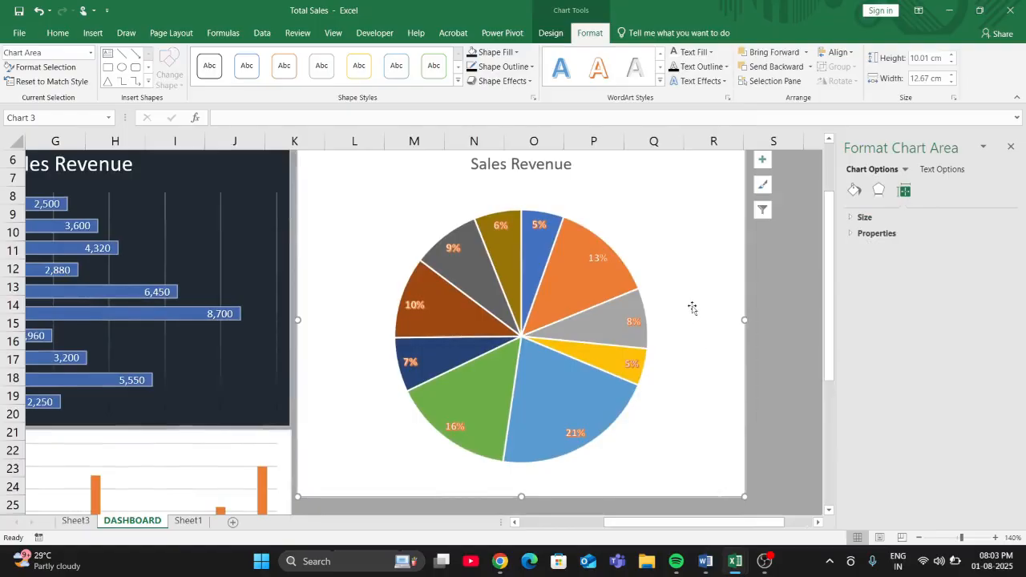
{"action": "left_click", "coordinate": [514, 52]}
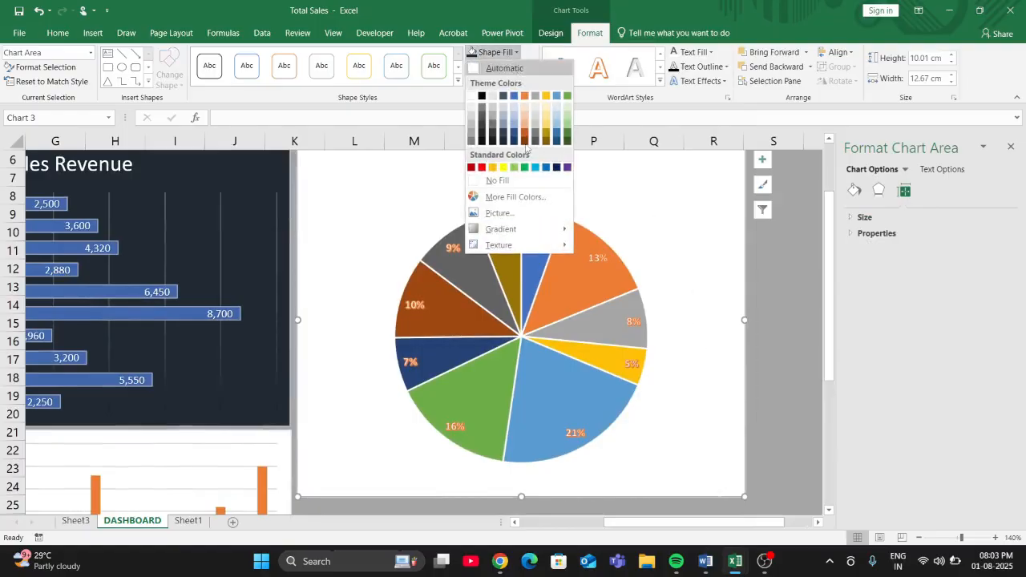
{"action": "left_click", "coordinate": [505, 181]}
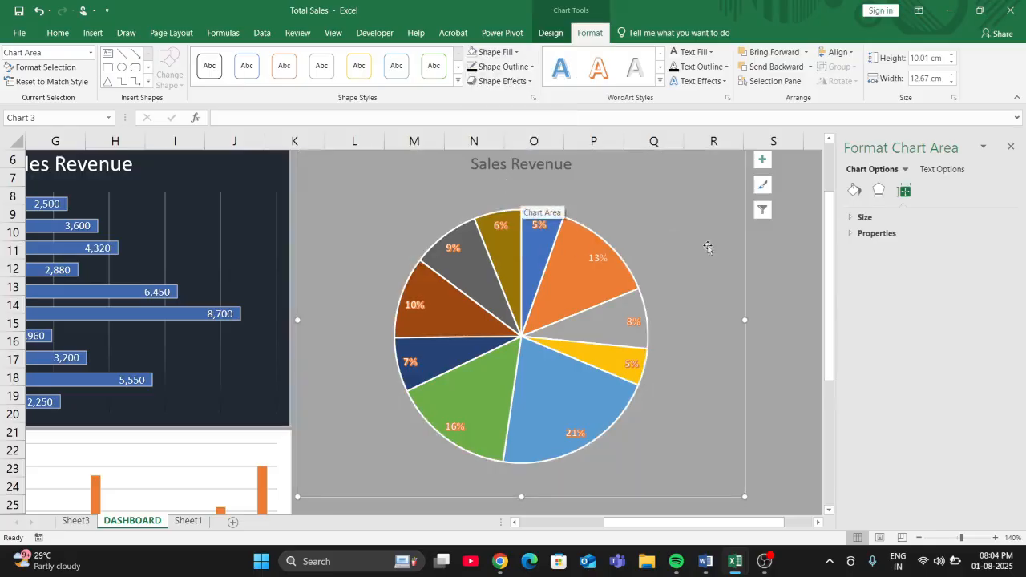
- Shrink the pie chart so that its right edge falls in about column Q
{"action": "left_click", "coordinate": [769, 342]}
{"action": "left_click", "coordinate": [742, 494]}
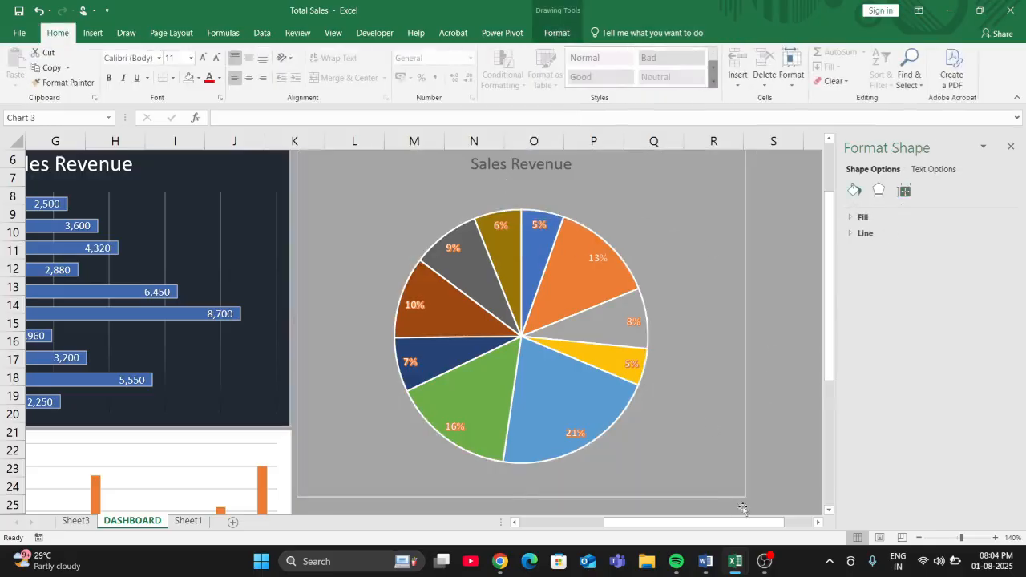
{"action": "left_click_drag", "start_coordinate": [742, 494], "coordinate": [656, 410]}
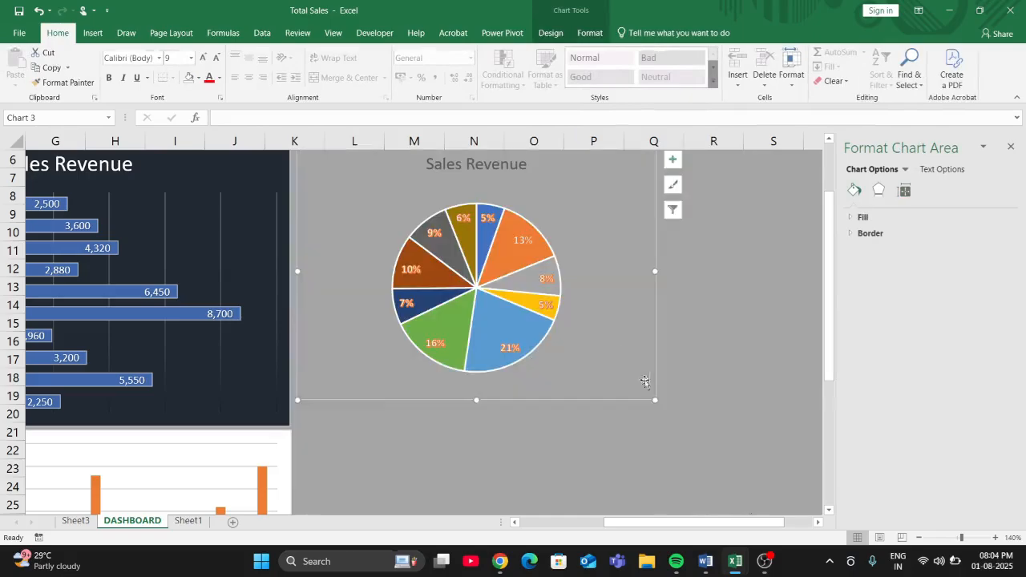
- Try a gradient fill on the dashboard's background panel
{"action": "left_click", "coordinate": [745, 336]}
{"action": "left_click", "coordinate": [861, 221]}
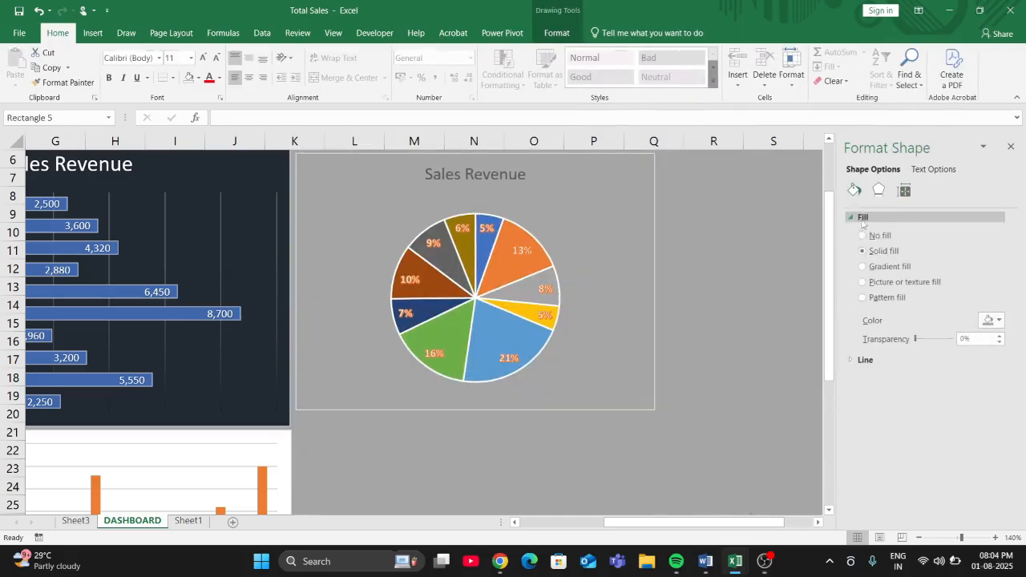
{"action": "left_click", "coordinate": [863, 266]}
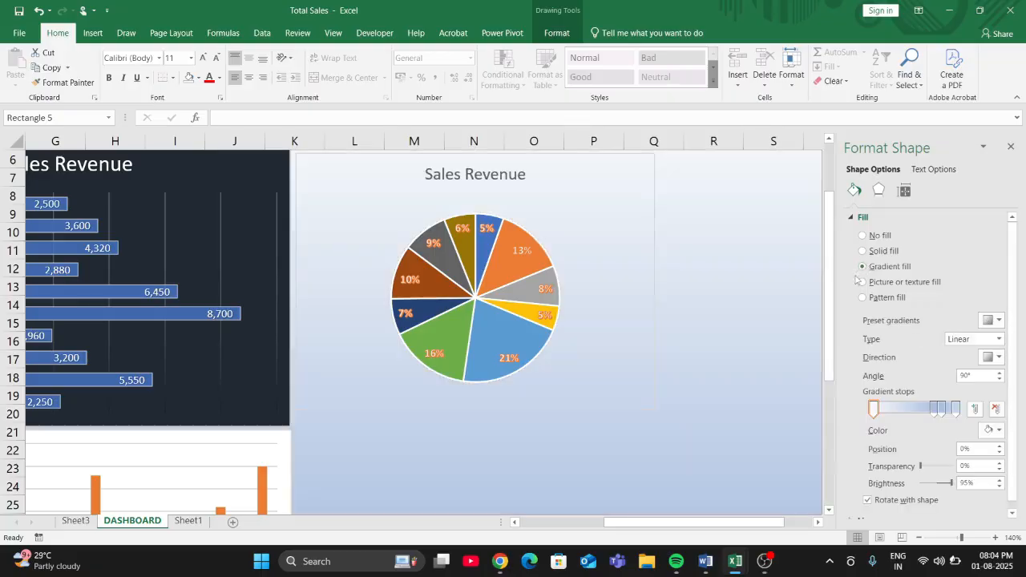
{"action": "scroll", "coordinate": [646, 417], "scroll_direction": "down", "scroll_amount": 6}
{"action": "scroll", "coordinate": [685, 417], "scroll_direction": "up", "scroll_amount": 7}
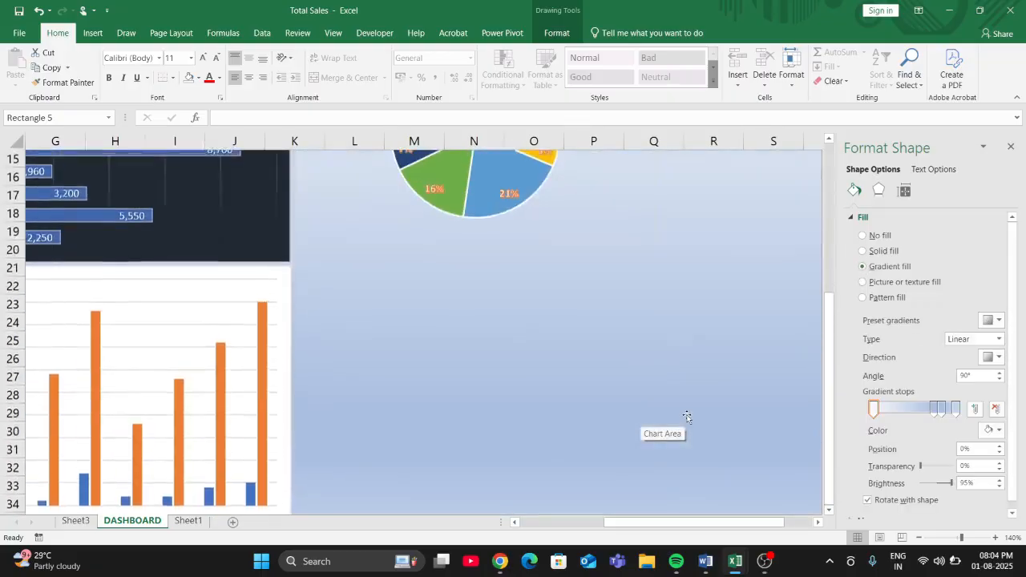
{"action": "scroll", "coordinate": [687, 416], "scroll_direction": "up", "scroll_amount": 1}
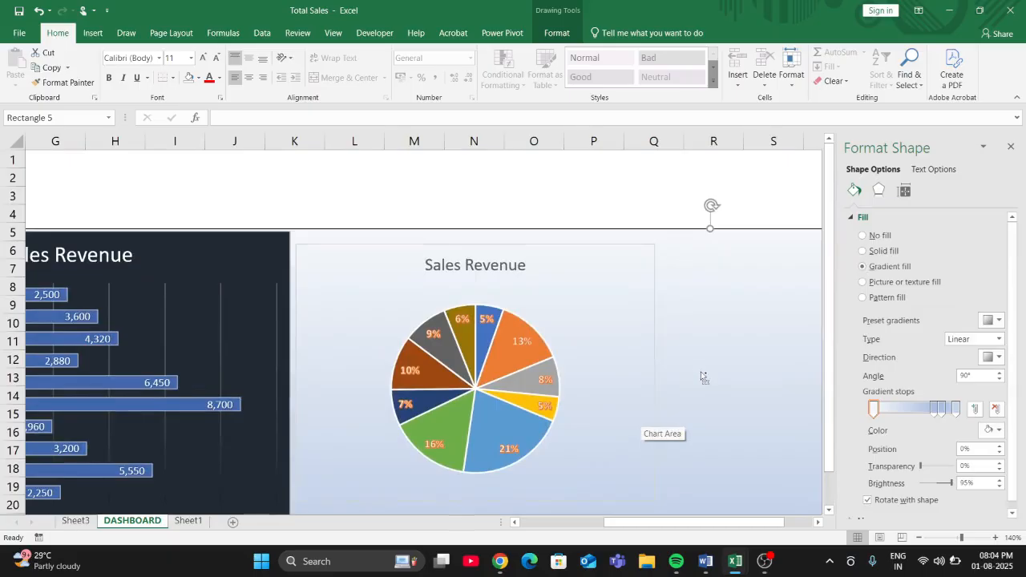
- Try gradient, texture, pattern and automatic fills on the pie chart area, then return it to No fill
{"action": "left_click", "coordinate": [635, 368]}
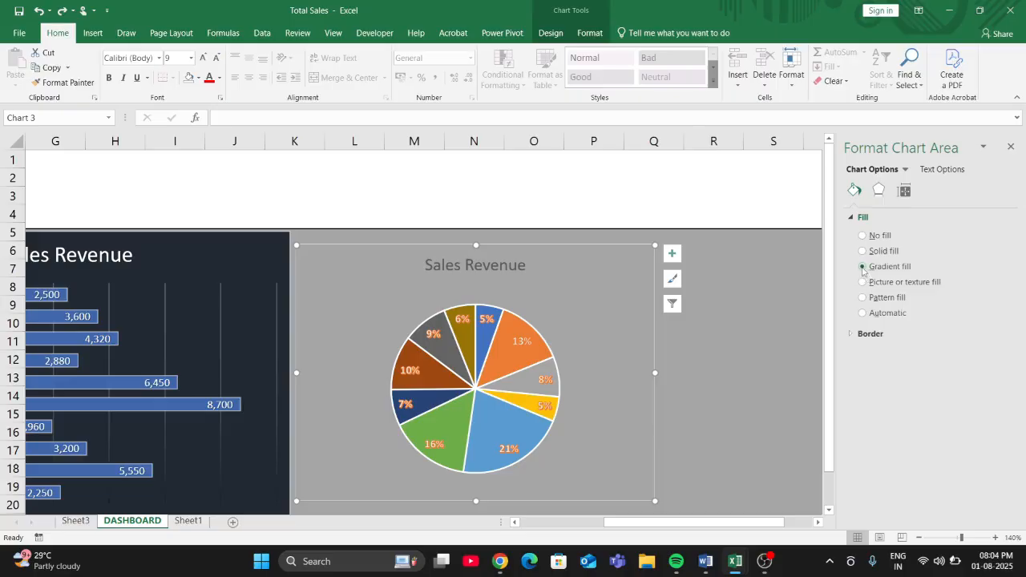
{"action": "left_click", "coordinate": [862, 267]}
{"action": "left_click", "coordinate": [862, 282]}
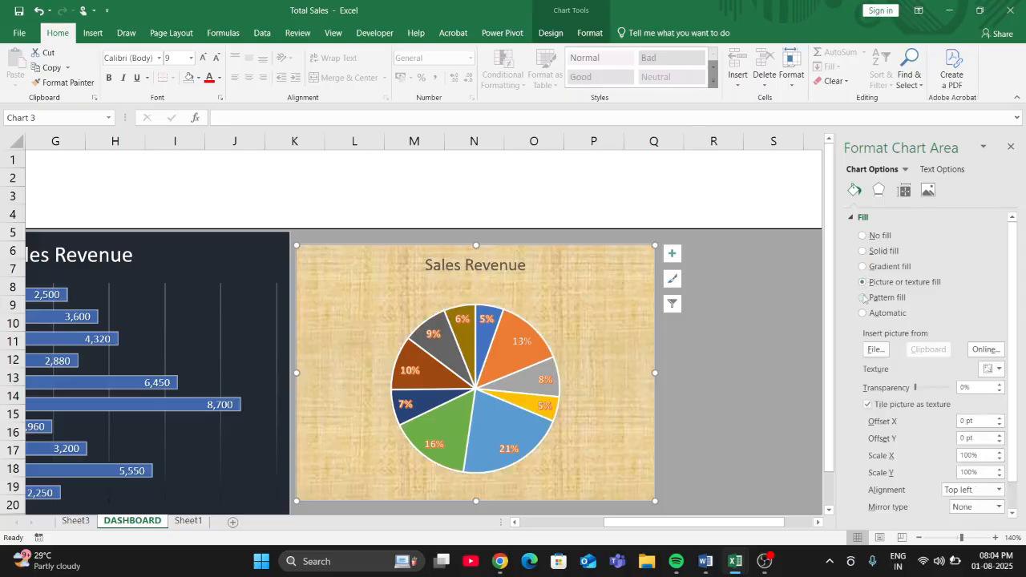
{"action": "left_click", "coordinate": [862, 298]}
{"action": "left_click", "coordinate": [863, 313]}
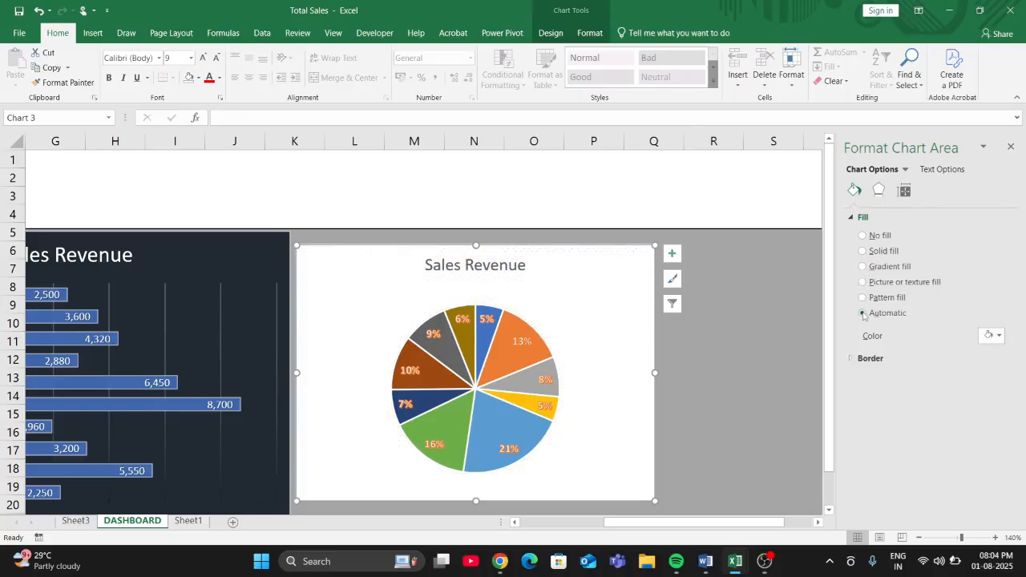
{"action": "left_click", "coordinate": [862, 235]}
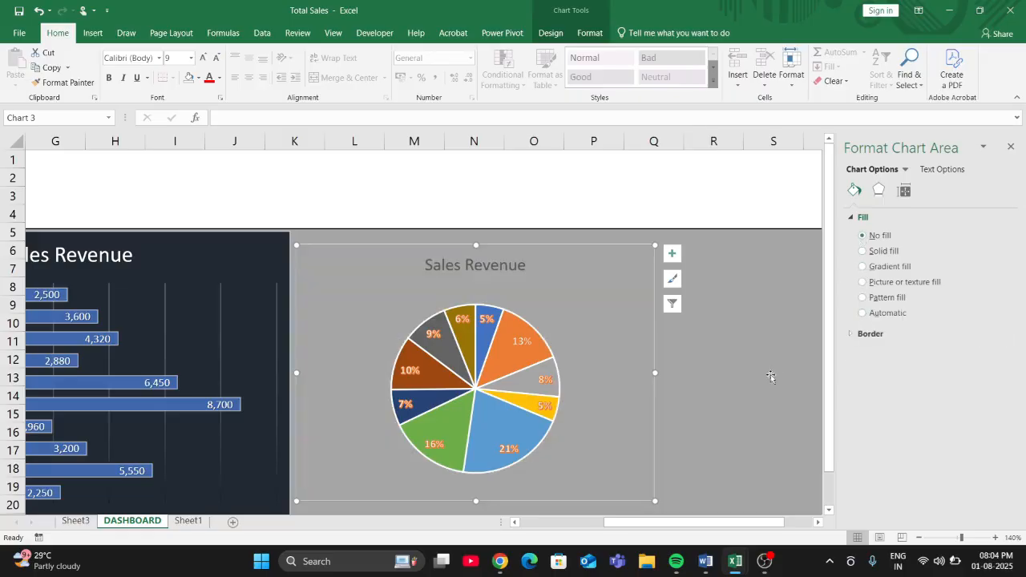
- Move the pie chart up near the grey panel's top edge, directly beside the revenue bar chart
{"action": "left_click", "coordinate": [768, 378]}
{"action": "left_click_drag", "start_coordinate": [584, 328], "coordinate": [583, 317]}
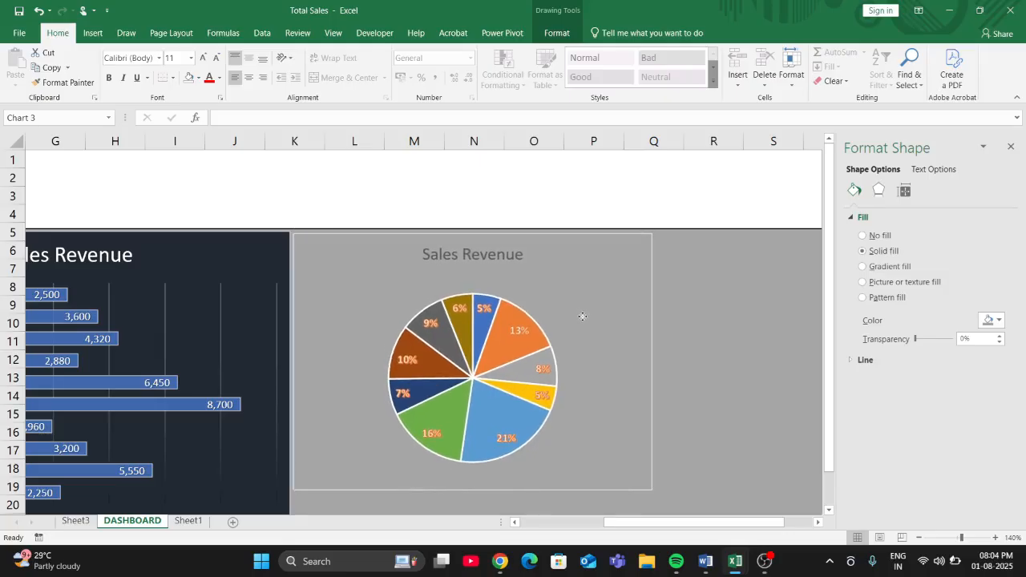
{"action": "left_click_drag", "start_coordinate": [582, 317], "coordinate": [583, 319]}
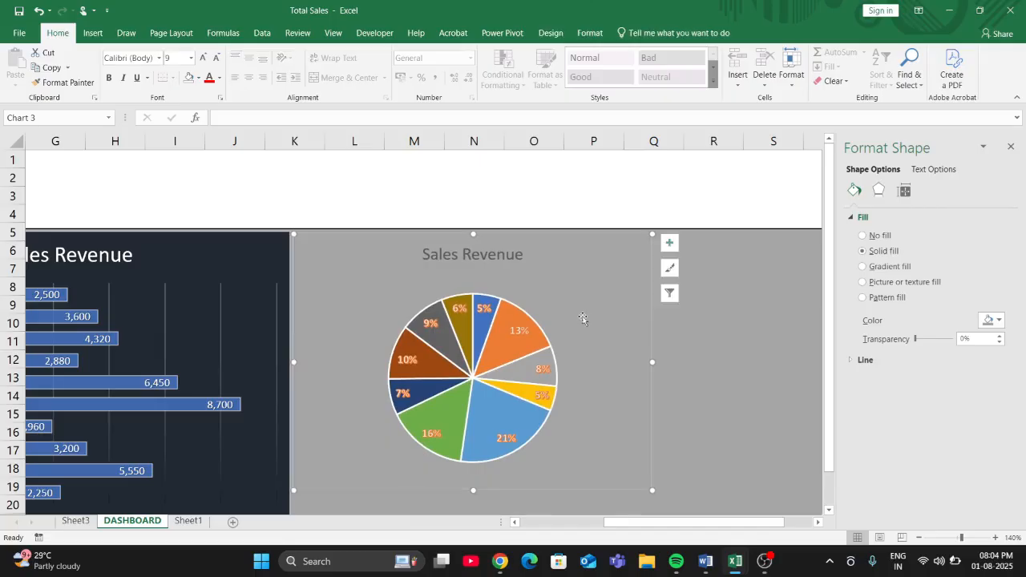
{"action": "left_click", "coordinate": [748, 390]}
{"action": "left_click", "coordinate": [918, 538]}
{"action": "left_click", "coordinate": [917, 538]}
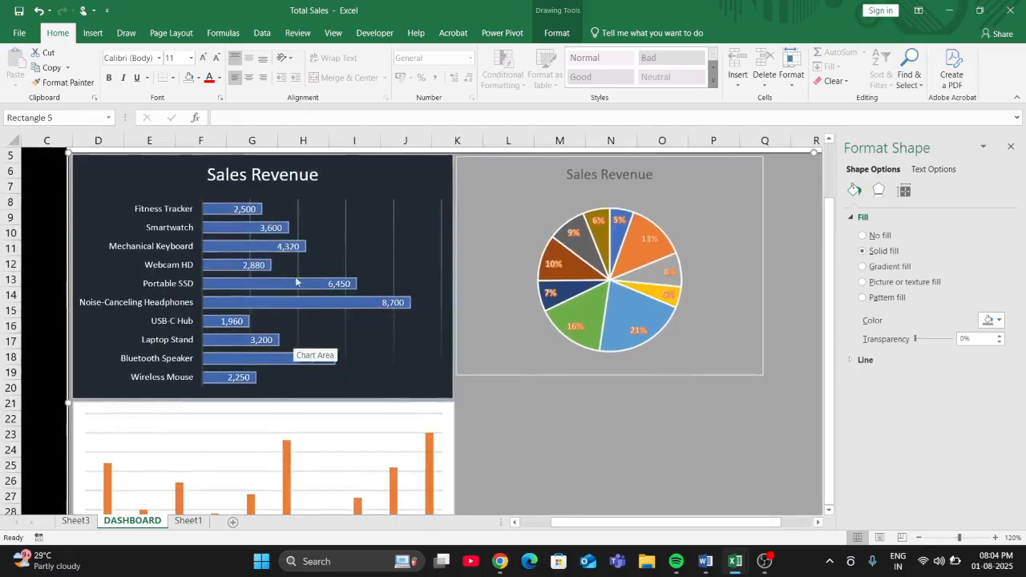
{"action": "left_click", "coordinate": [709, 300]}
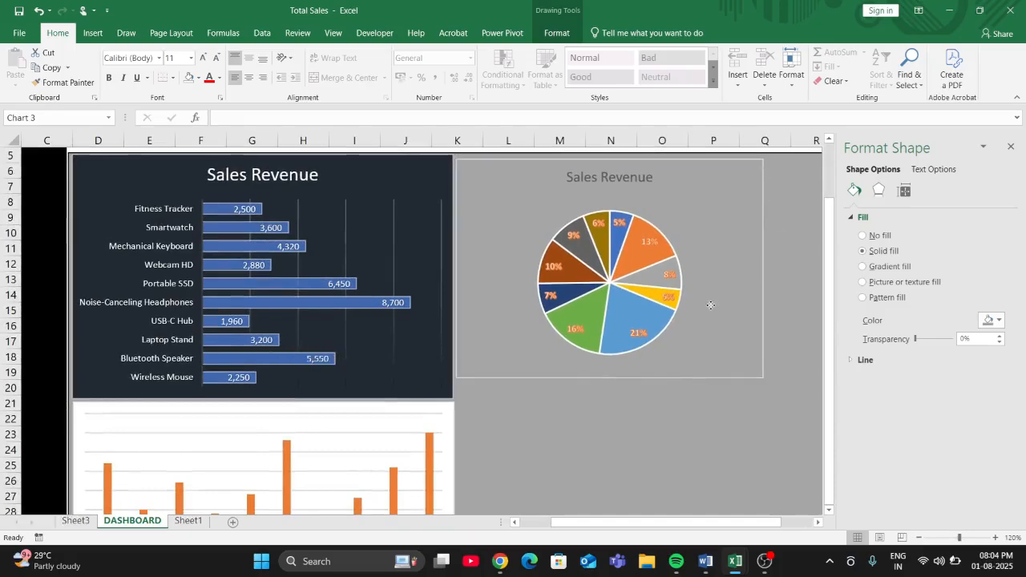
{"action": "left_click", "coordinate": [826, 480]}
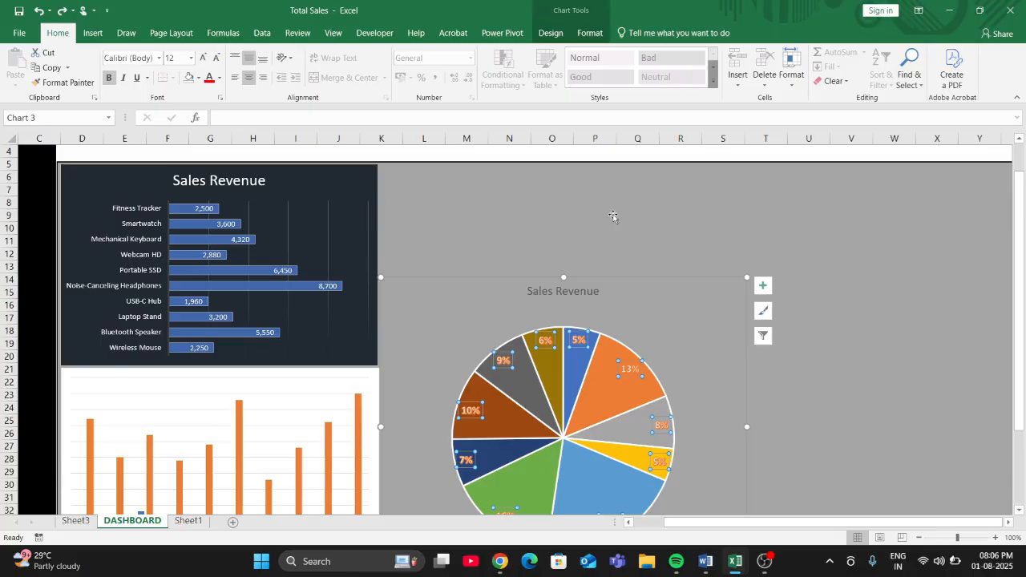
- Set the font size of the pie chart's percentage labels to 20
{"action": "left_click", "coordinate": [203, 58]}
{"action": "left_click", "coordinate": [203, 59]}
{"action": "left_click", "coordinate": [202, 58]}
{"action": "left_click", "coordinate": [202, 59]}
{"action": "left_click", "coordinate": [202, 58]}
{"action": "left_click", "coordinate": [203, 58]}
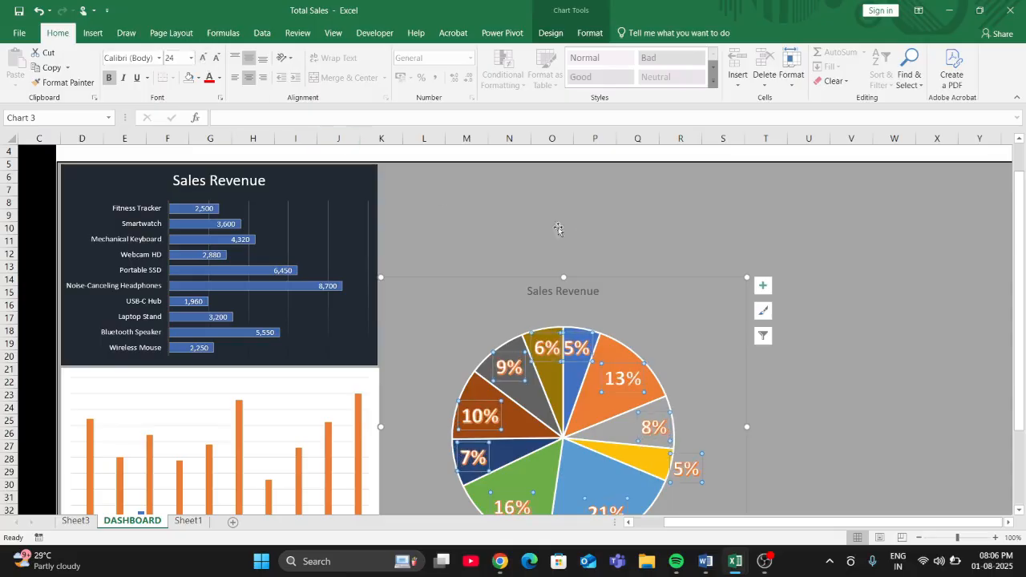
{"action": "left_click", "coordinate": [216, 58]}
{"action": "left_click", "coordinate": [216, 58]}
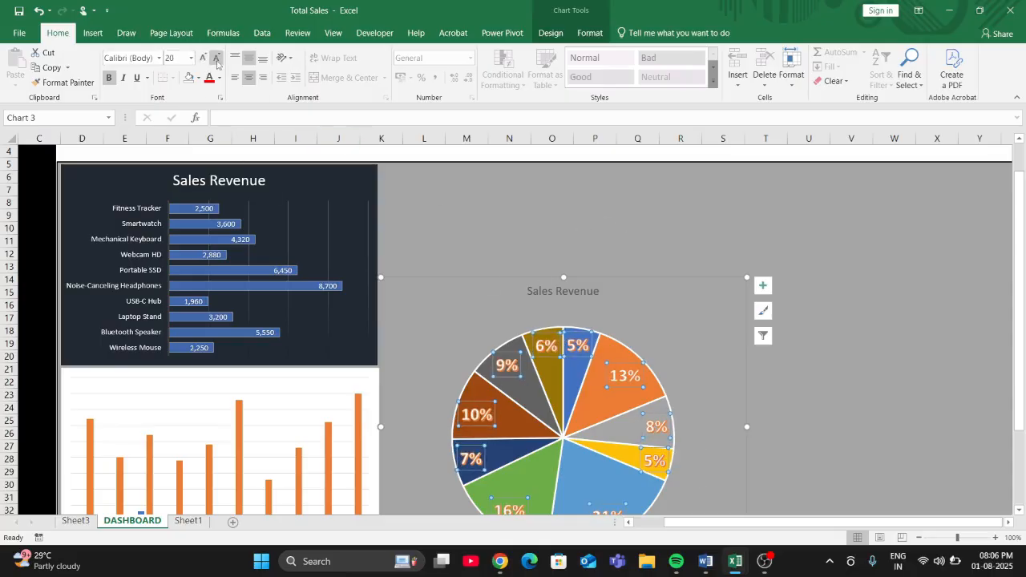
{"action": "left_click", "coordinate": [549, 217]}
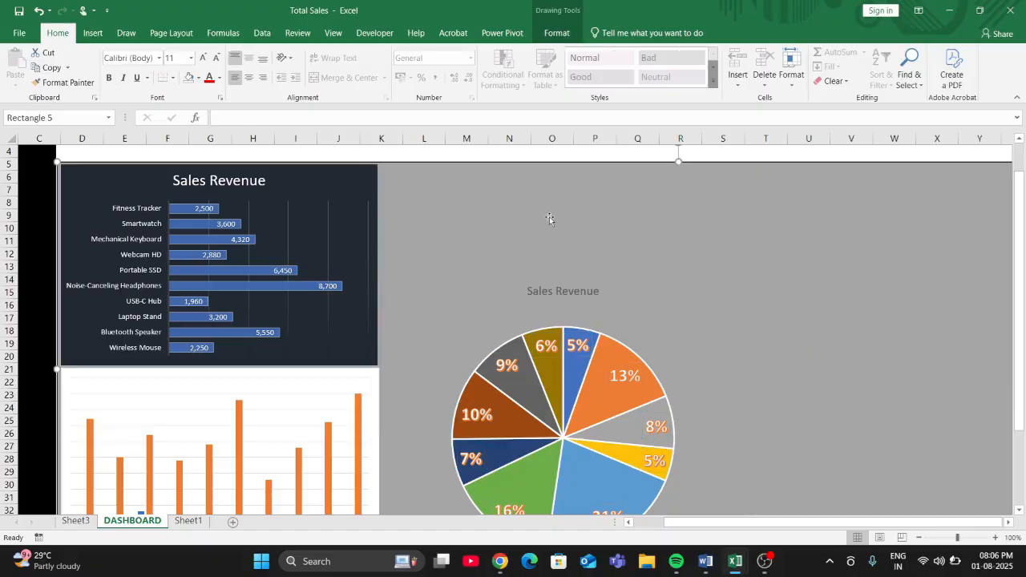
- Try No Fill on the chart area of the orders column chart
{"action": "scroll", "coordinate": [504, 259], "scroll_direction": "down", "scroll_amount": 1}
{"action": "left_click", "coordinate": [212, 335]}
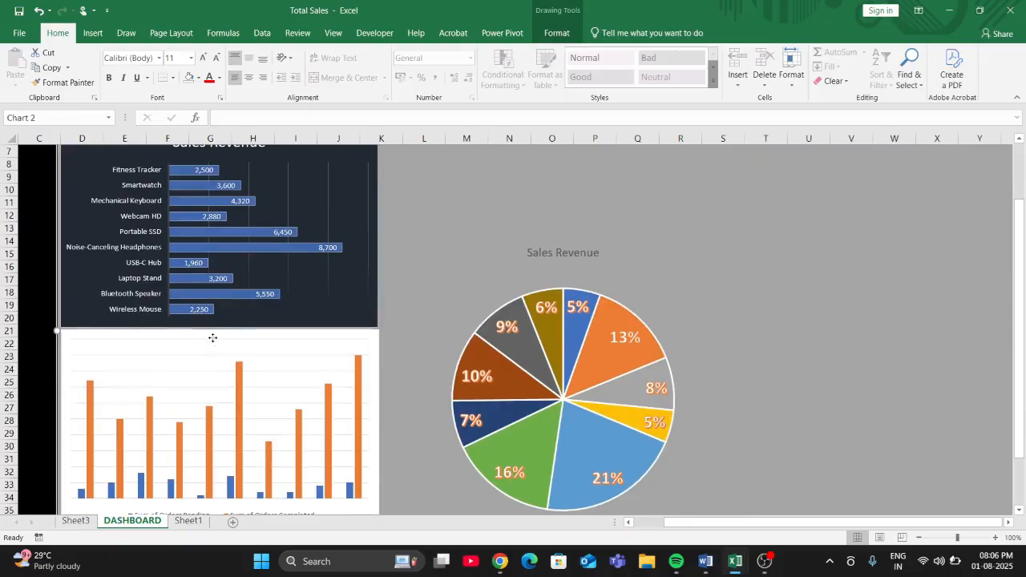
{"action": "left_click", "coordinate": [373, 346]}
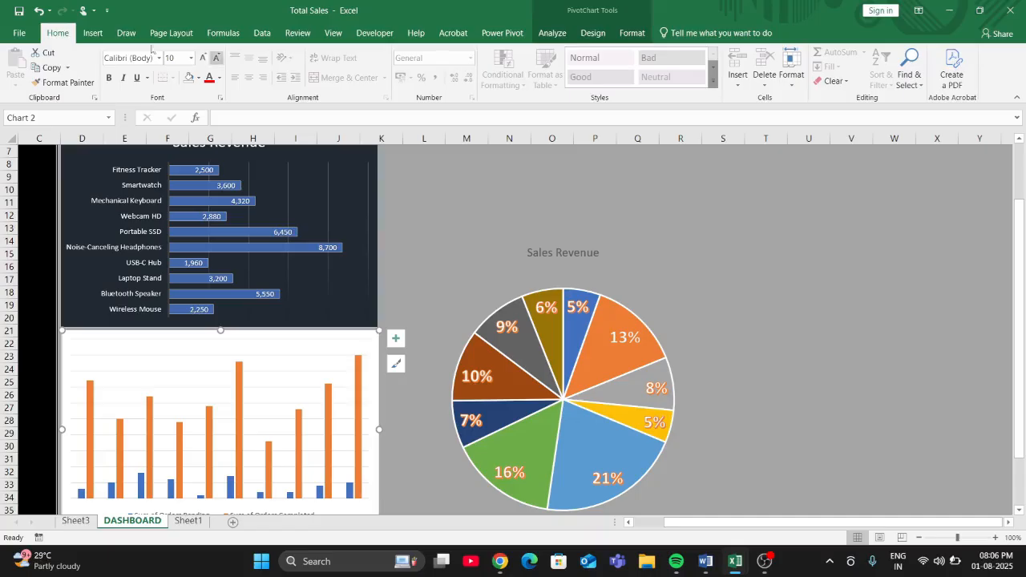
{"action": "left_click", "coordinate": [594, 34]}
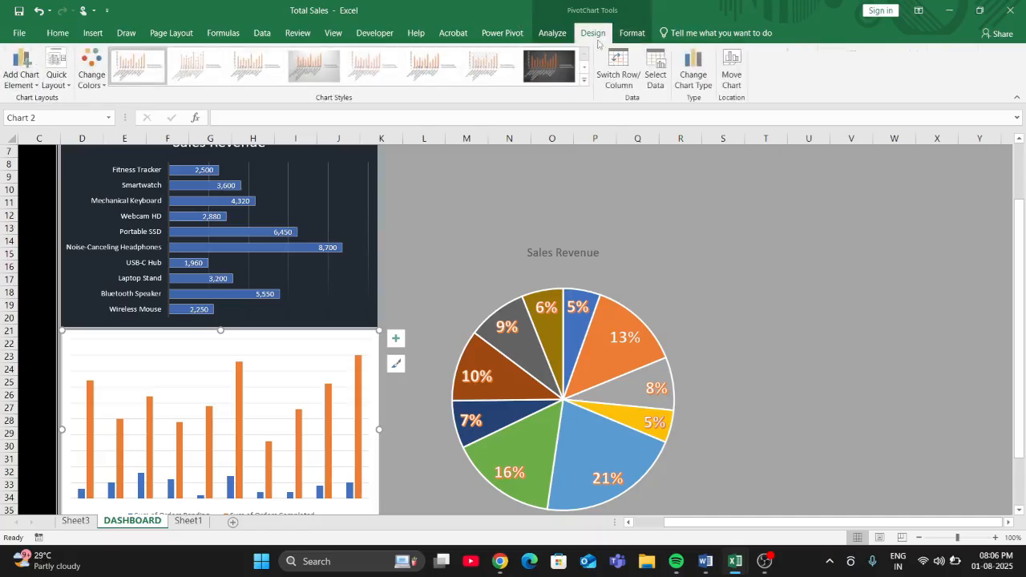
{"action": "left_click", "coordinate": [619, 34]}
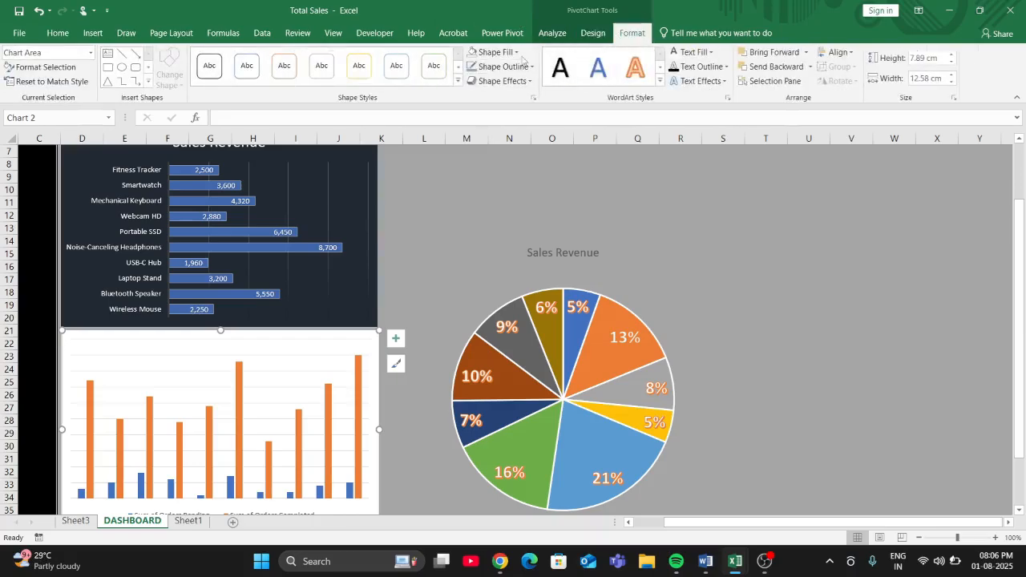
{"action": "left_click", "coordinate": [517, 53]}
{"action": "left_click", "coordinate": [492, 184]}
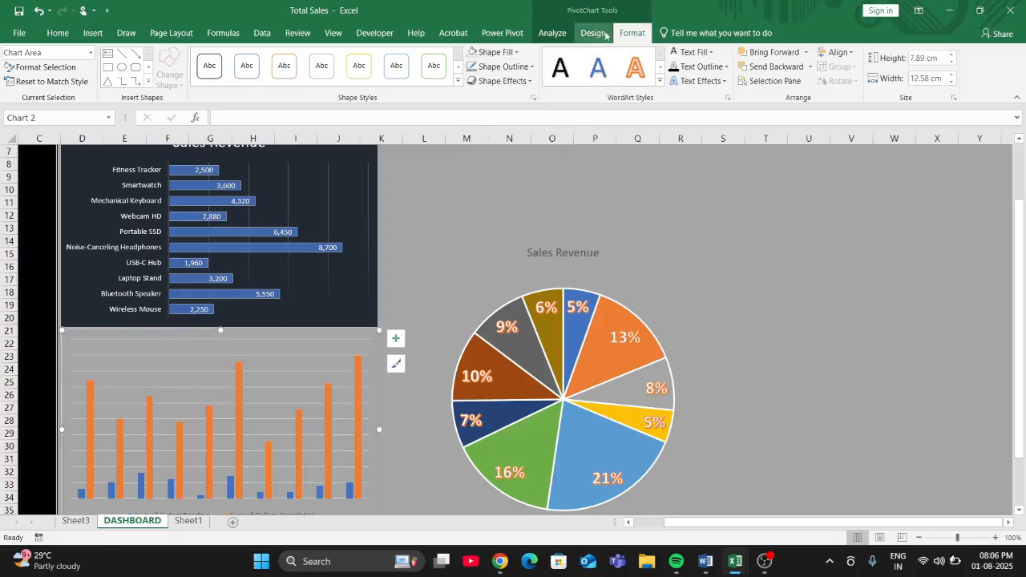
- Fill the orders column chart's area with Light Gray, Background 2, Darker 75%
{"action": "left_click", "coordinate": [513, 52]}
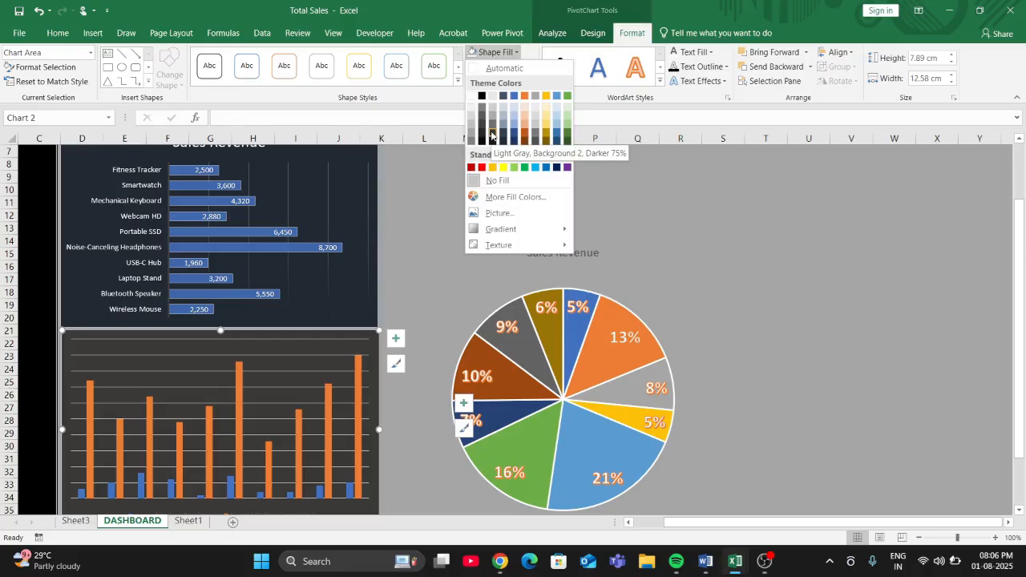
{"action": "left_click", "coordinate": [491, 136]}
{"action": "left_click", "coordinate": [437, 231]}
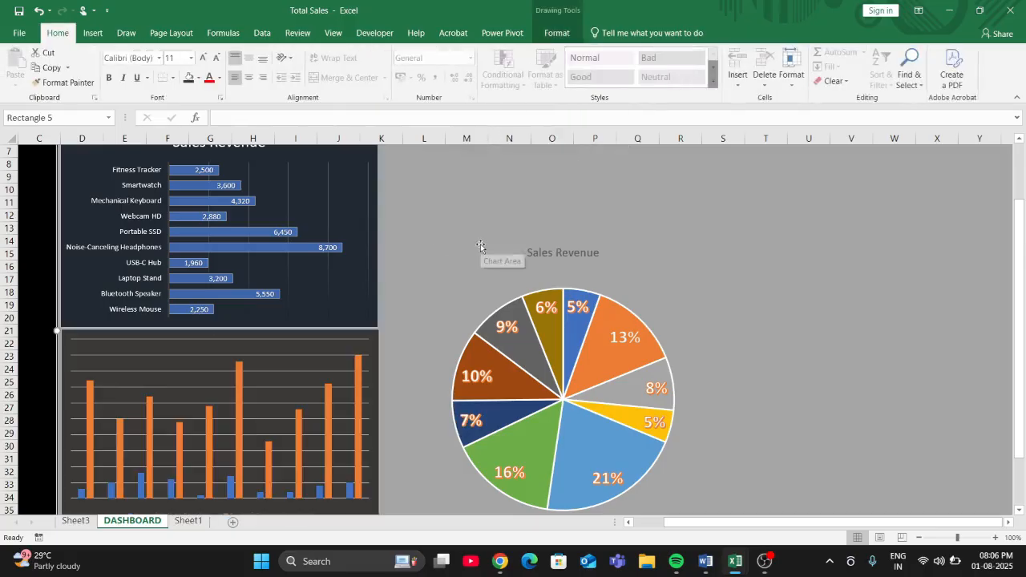
- Apply the dark grey gradient chart style with a bold white title to the pie chart
{"action": "scroll", "coordinate": [480, 246], "scroll_direction": "up", "scroll_amount": 1}
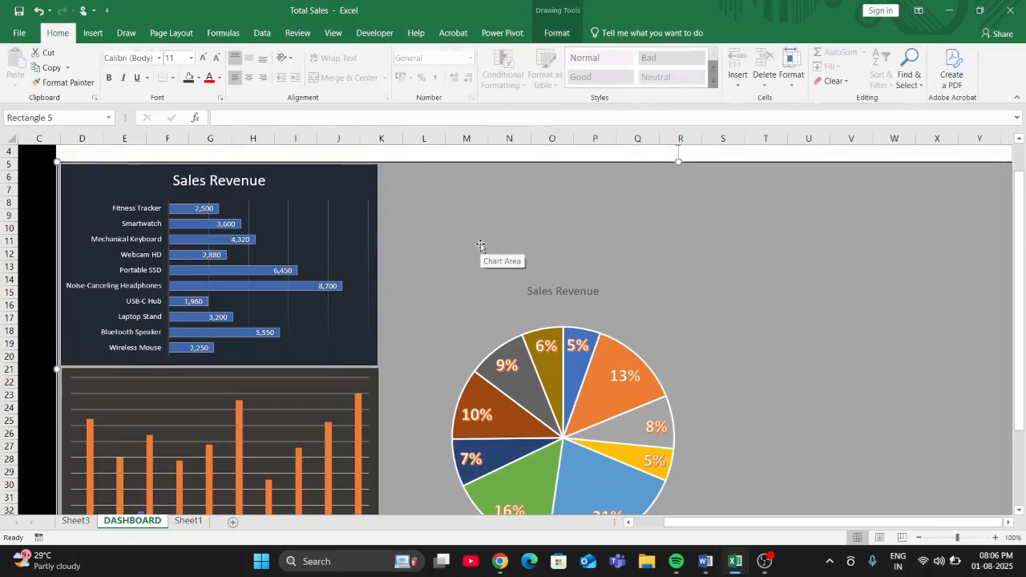
{"action": "left_click", "coordinate": [461, 340]}
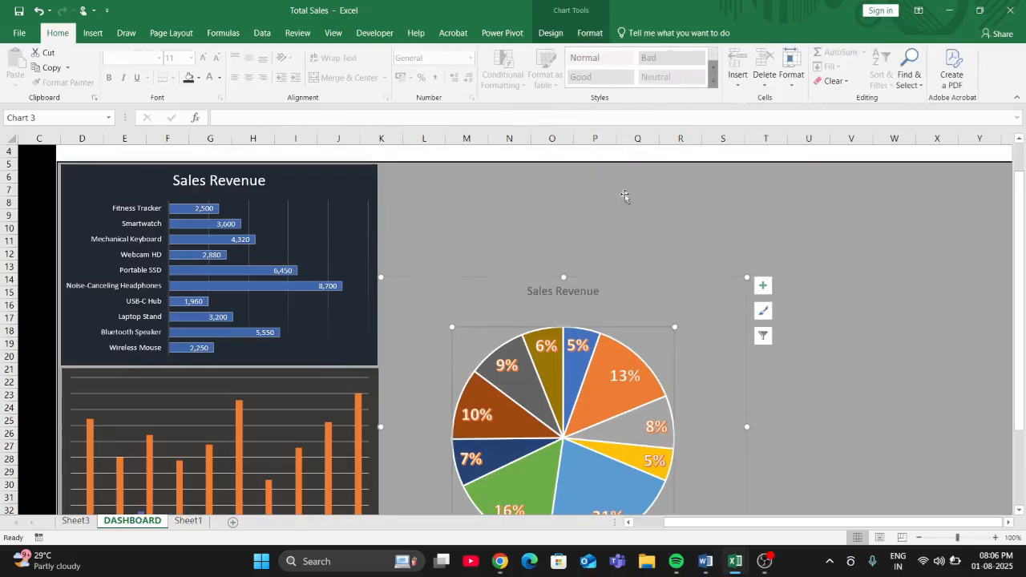
{"action": "left_click", "coordinate": [550, 33]}
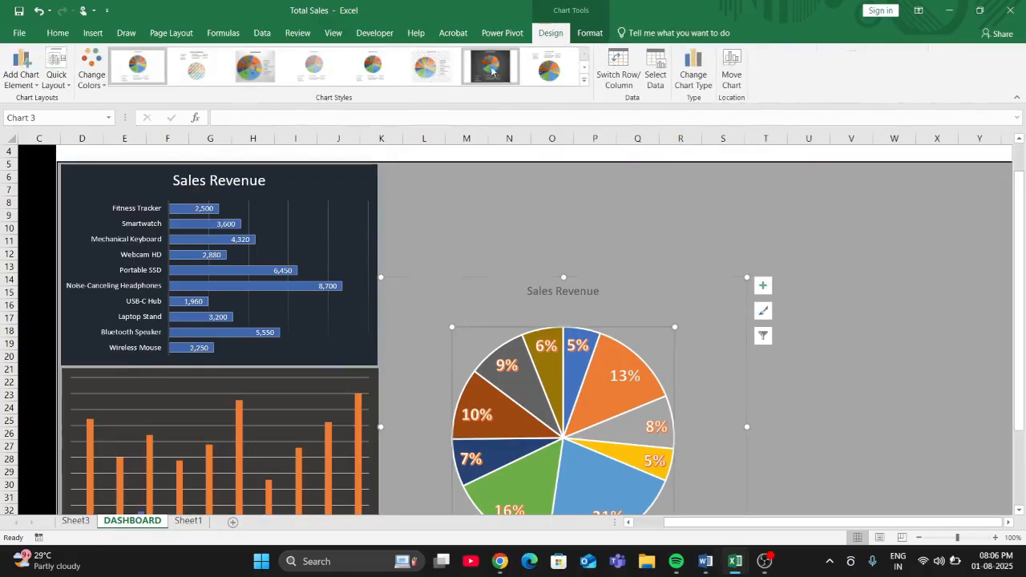
{"action": "left_click", "coordinate": [490, 66]}
{"action": "left_click", "coordinate": [698, 236]}
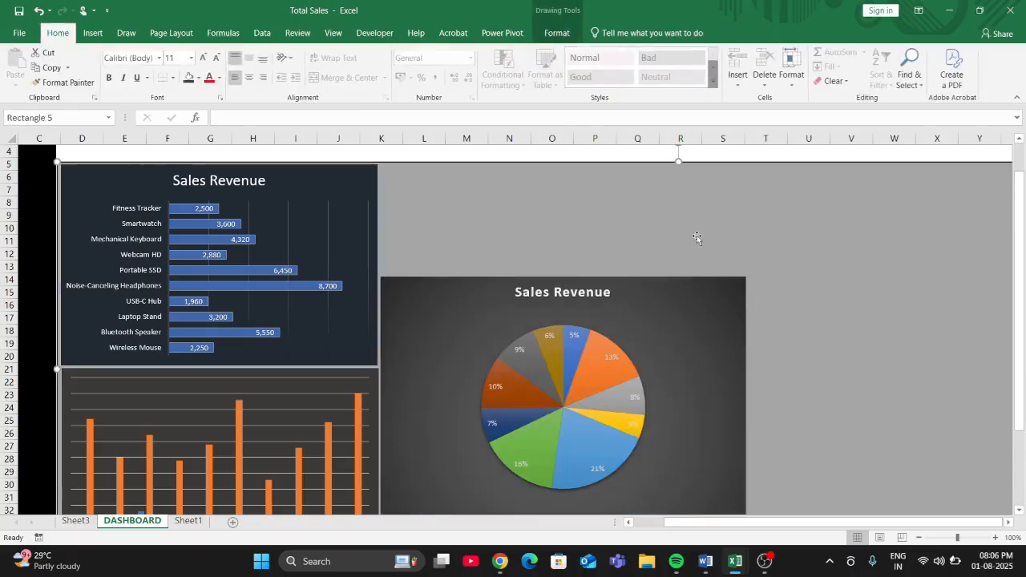
{"action": "key", "text": "ctrl+z"}
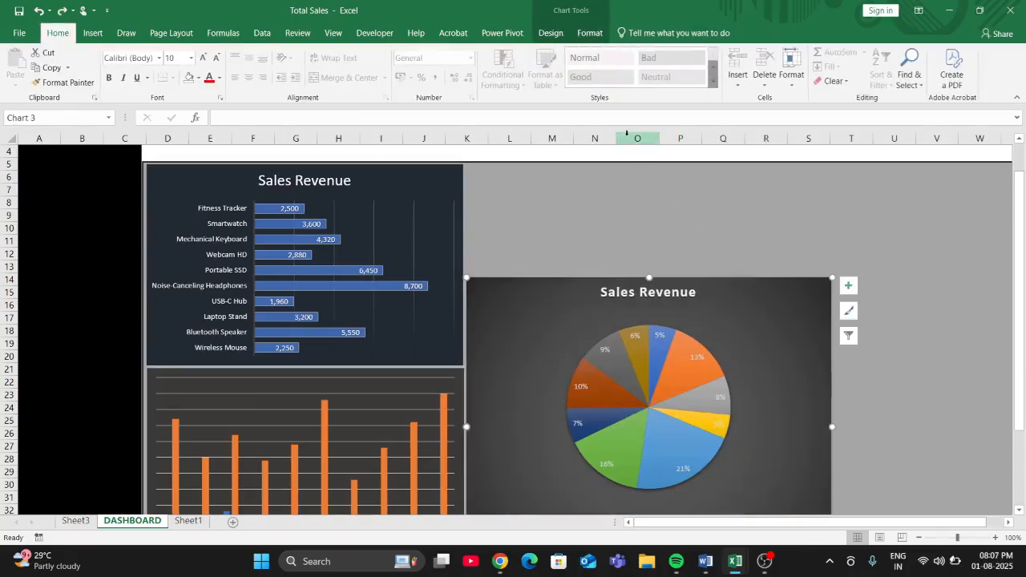
- Set the pie chart's area to No Fill and nudge the chart slightly left
{"action": "left_click", "coordinate": [592, 33]}
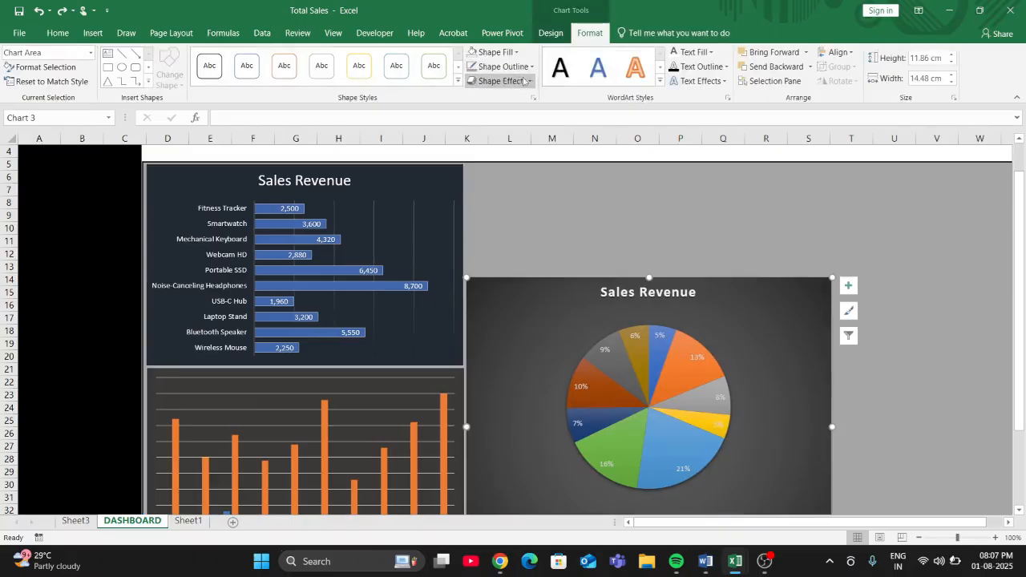
{"action": "left_click", "coordinate": [517, 53]}
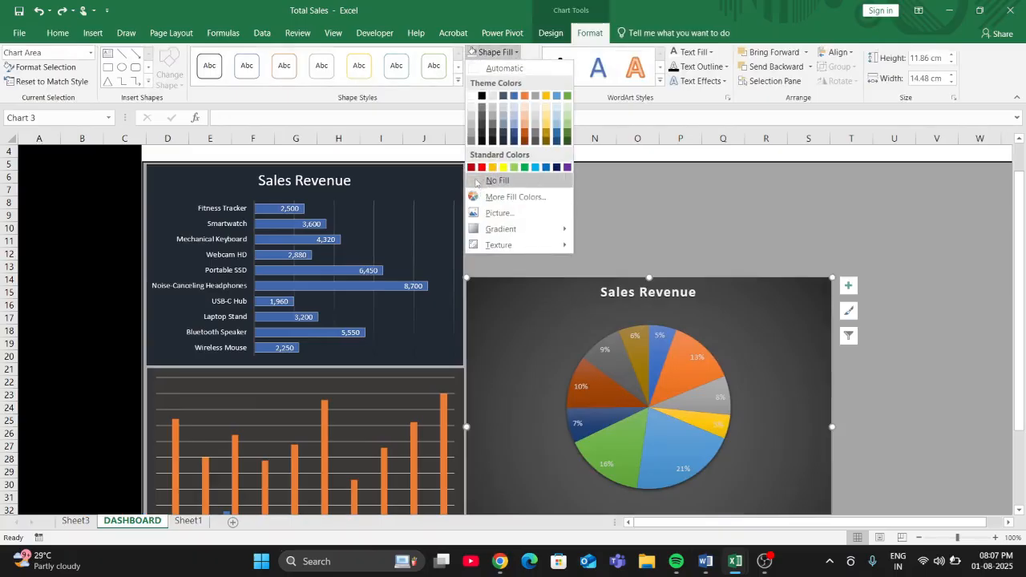
{"action": "left_click", "coordinate": [496, 180]}
{"action": "left_click_drag", "start_coordinate": [732, 323], "coordinate": [727, 323]}
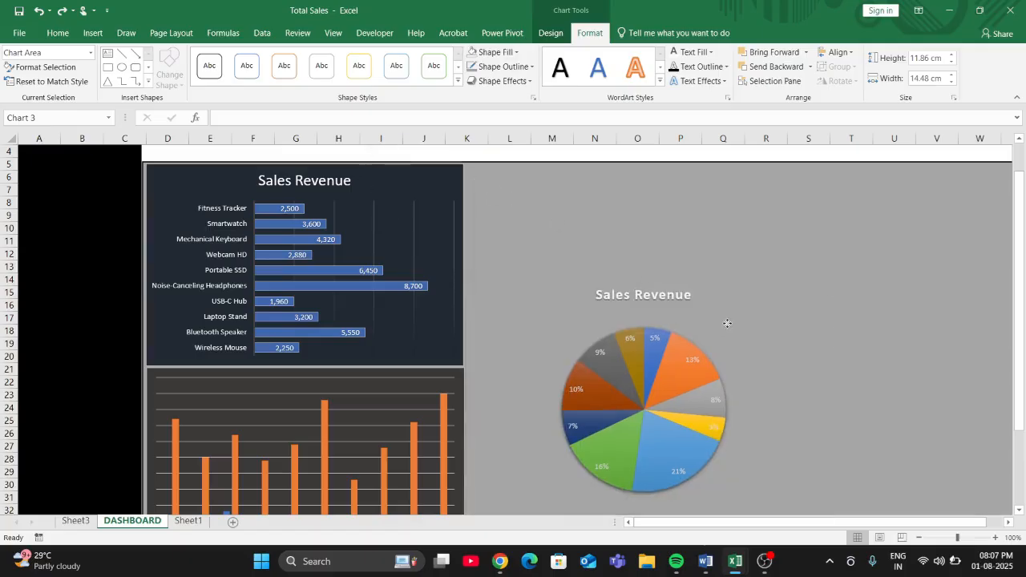
- Delete the product legend below the pie chart
{"action": "scroll", "coordinate": [801, 361], "scroll_direction": "down", "scroll_amount": 3}
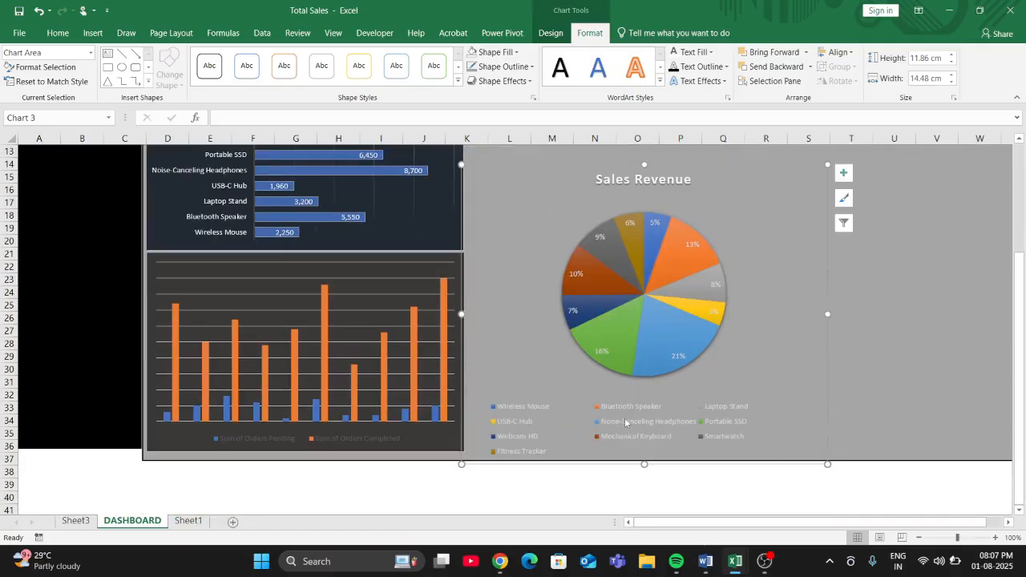
{"action": "left_click", "coordinate": [626, 422]}
{"action": "key", "text": "Delete"}
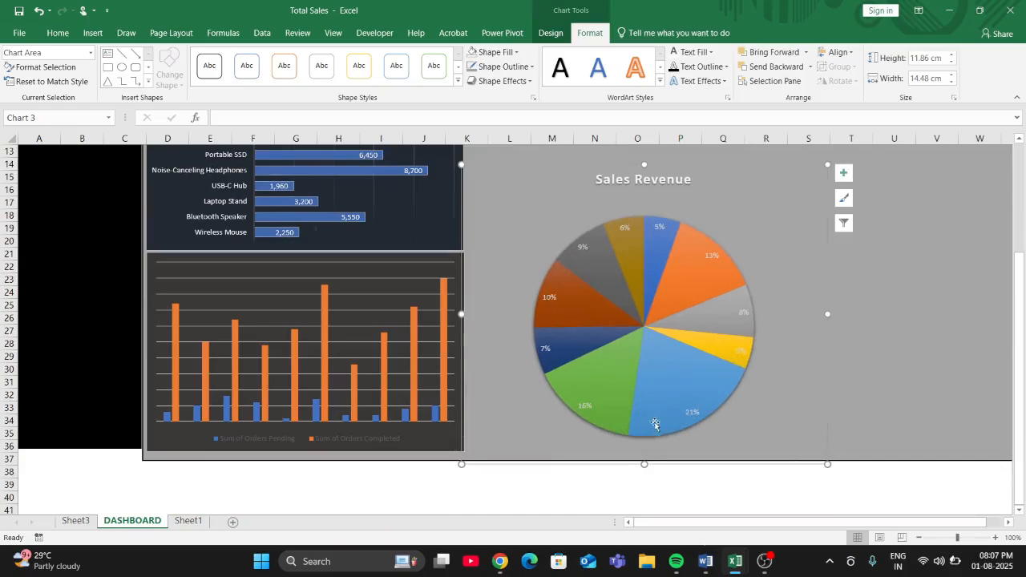
- Move the grey background panel right, leaving a gap about one column wide beside the black sidebar
{"action": "scroll", "coordinate": [741, 349], "scroll_direction": "up", "scroll_amount": 4}
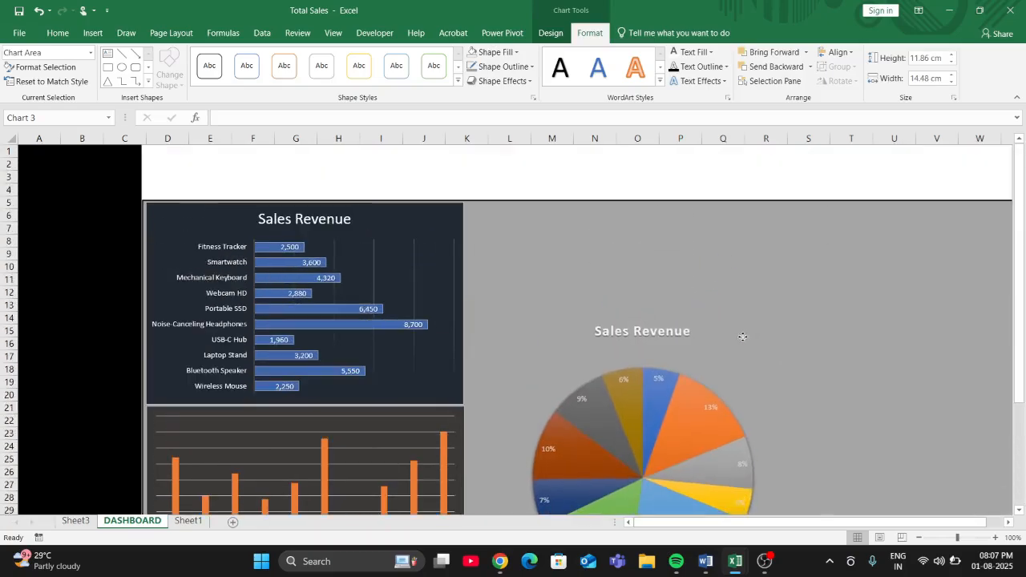
{"action": "left_click", "coordinate": [928, 284]}
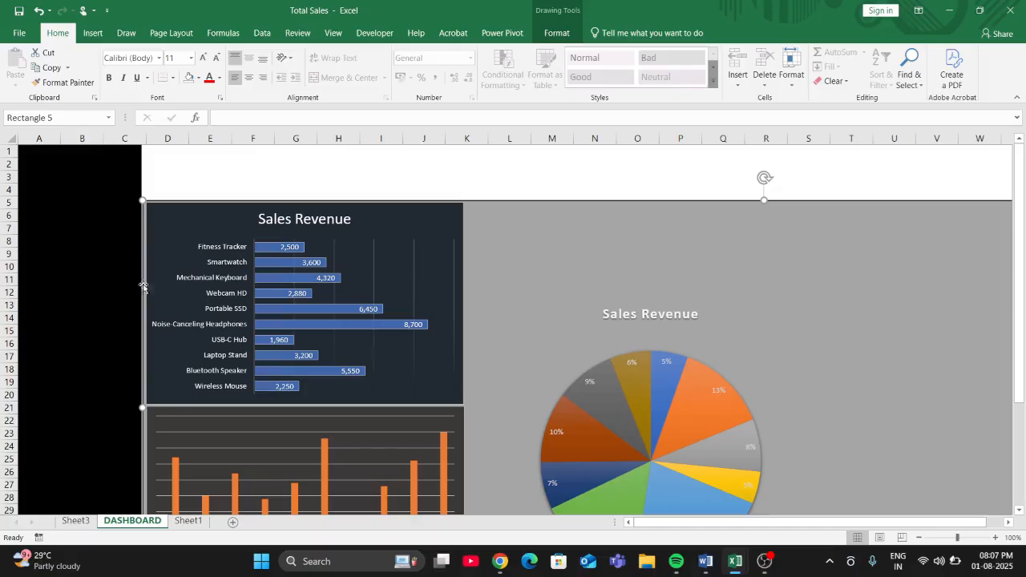
{"action": "left_click", "coordinate": [95, 274]}
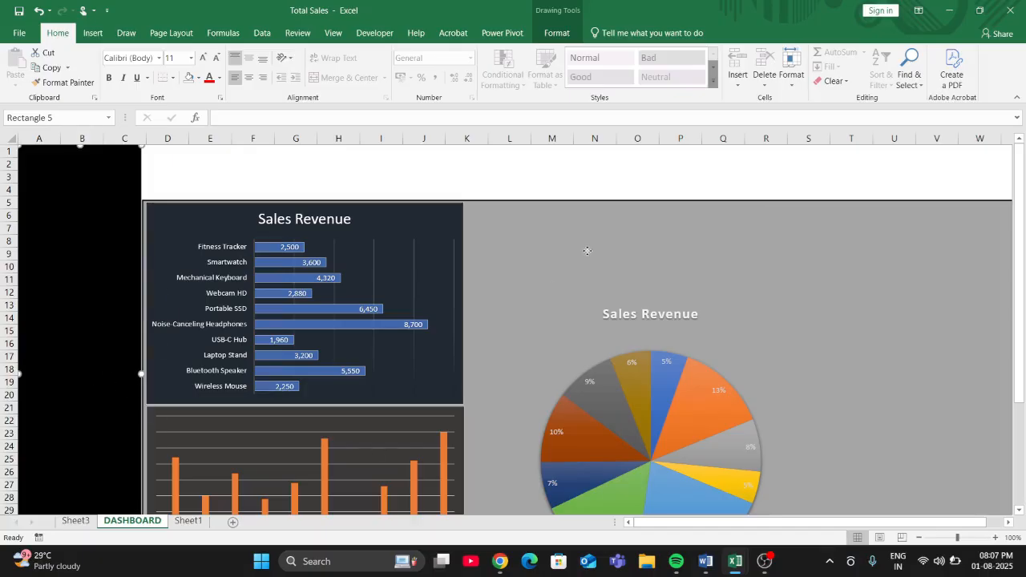
{"action": "left_click_drag", "start_coordinate": [588, 250], "coordinate": [628, 252]}
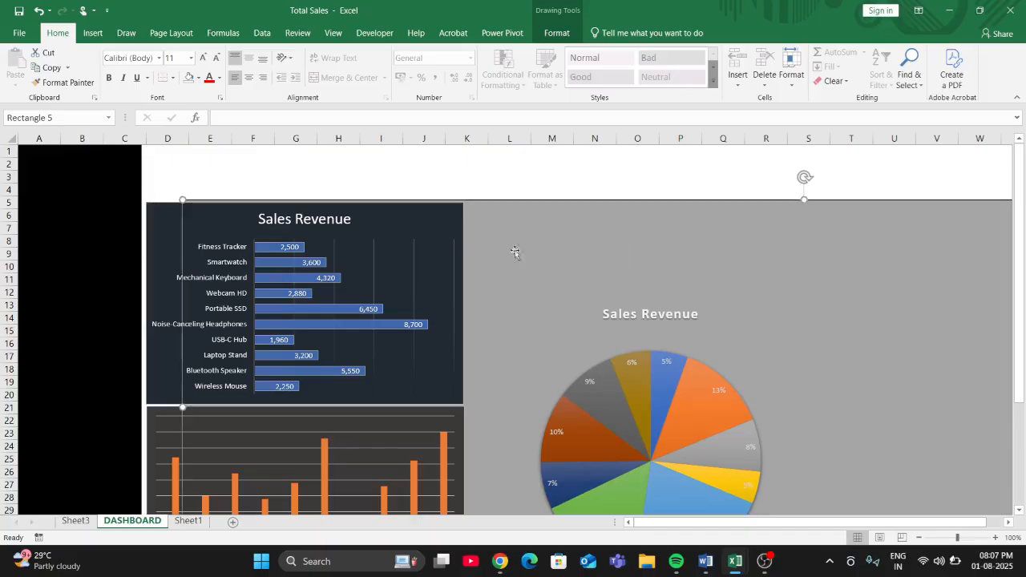
- Move the revenue bar chart and the orders column chart right to line up with the grey panel's left edge
{"action": "left_click_drag", "start_coordinate": [425, 227], "coordinate": [470, 226]}
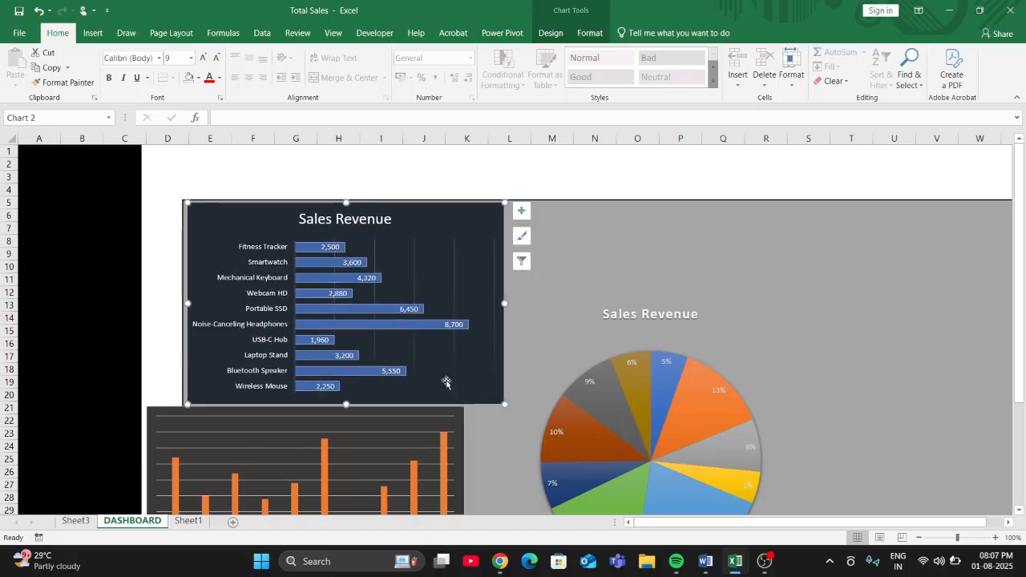
{"action": "left_click", "coordinate": [432, 421]}
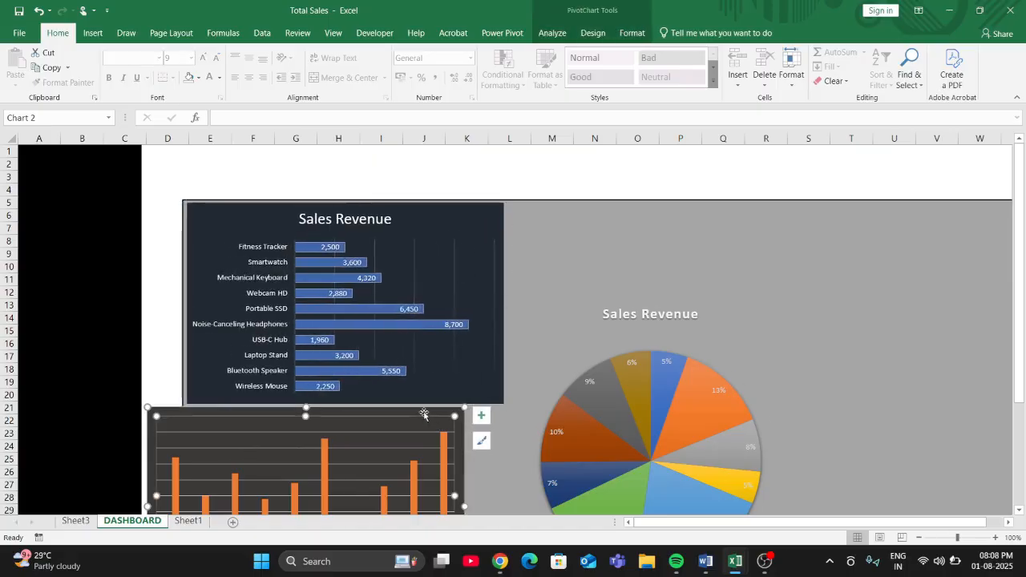
{"action": "left_click_drag", "start_coordinate": [424, 414], "coordinate": [463, 411]}
{"action": "left_click", "coordinate": [671, 376]}
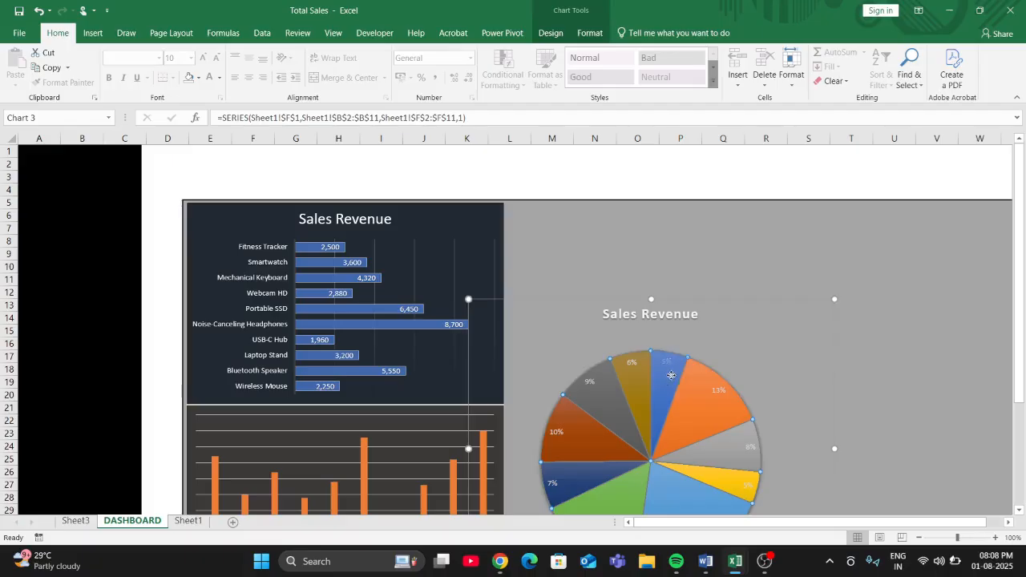
{"action": "left_click", "coordinate": [694, 377]}
{"action": "left_click_drag", "start_coordinate": [694, 377], "coordinate": [701, 377]}
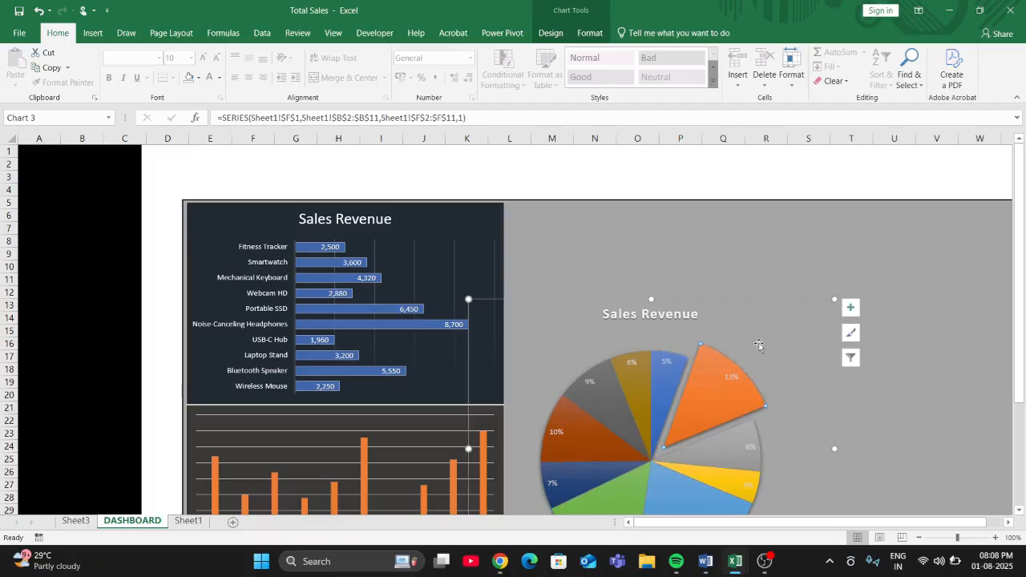
{"action": "key", "text": "ctrl+z"}
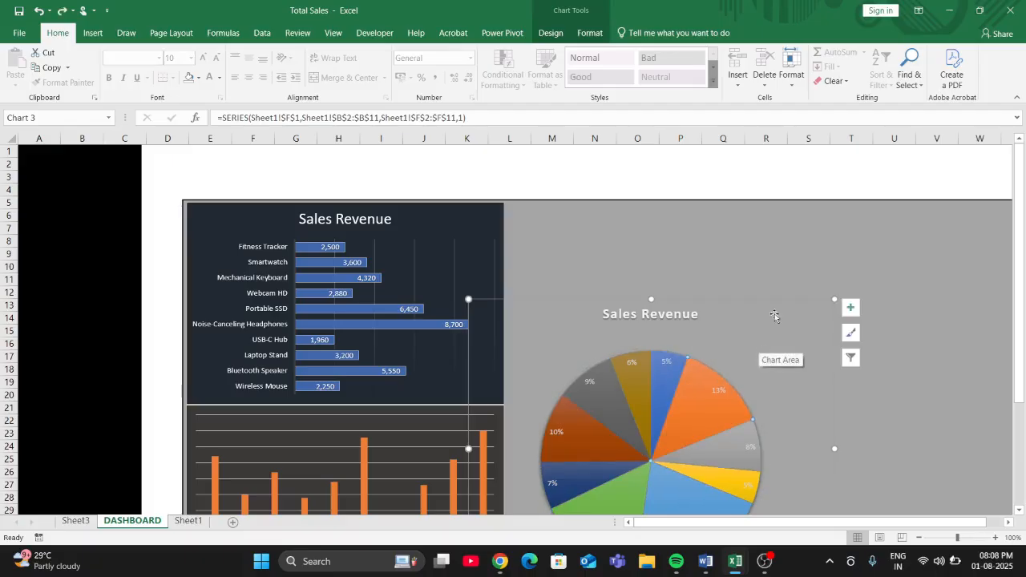
- Move the pie chart right so its left edge meets the right edge of the revenue chart
{"action": "left_click_drag", "start_coordinate": [774, 315], "coordinate": [807, 313]}
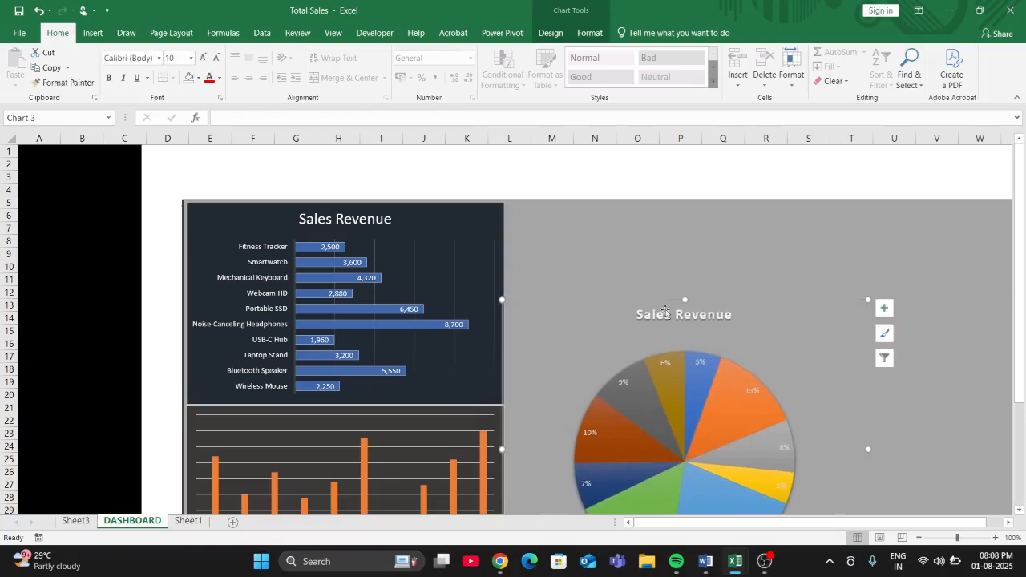
- Widen the black sidebar across column D so its right edge meets the grey panel
{"action": "left_click", "coordinate": [130, 308]}
{"action": "left_click_drag", "start_coordinate": [142, 374], "coordinate": [180, 386]}
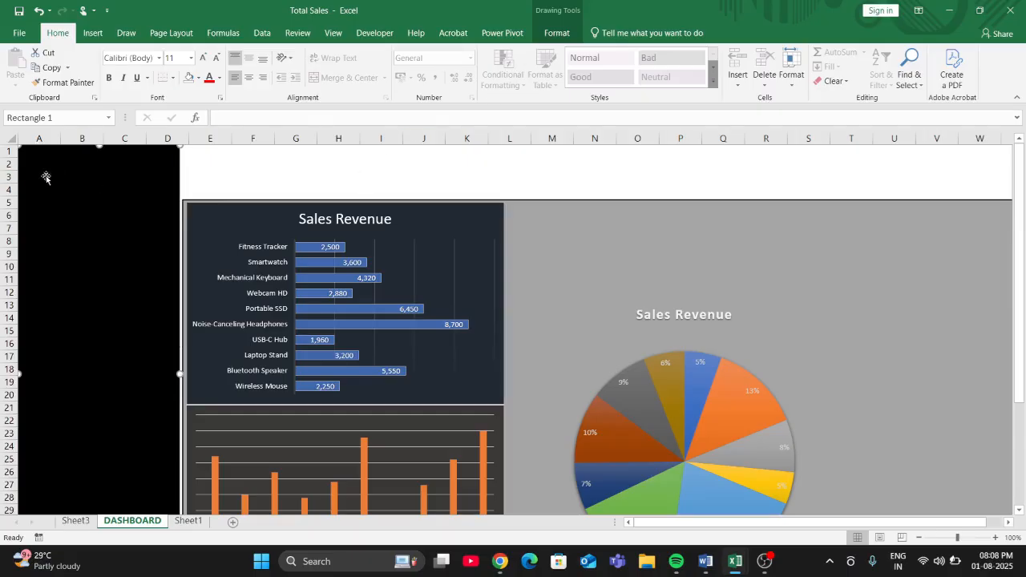
- Draw a rectangle about 2.96 cm high and 5.44 cm wide at the top of the black sidebar and fill it white
{"action": "left_click", "coordinate": [92, 33]}
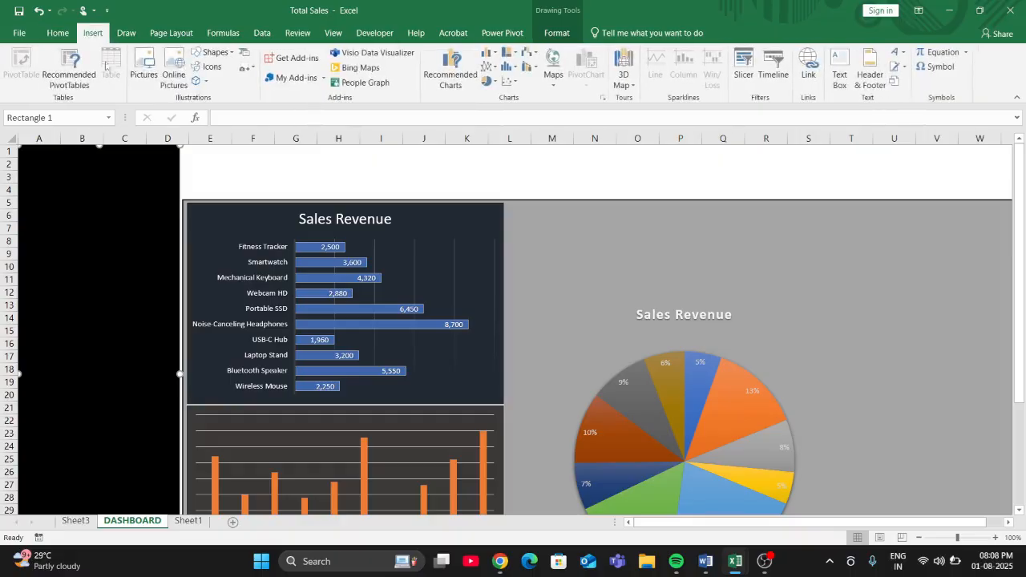
{"action": "left_click", "coordinate": [213, 52]}
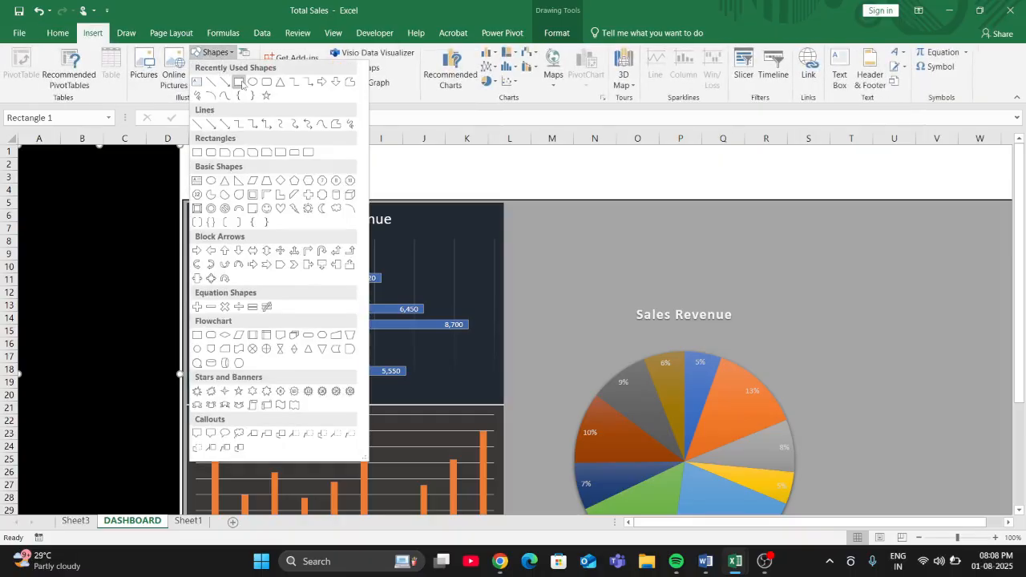
{"action": "left_click", "coordinate": [239, 82]}
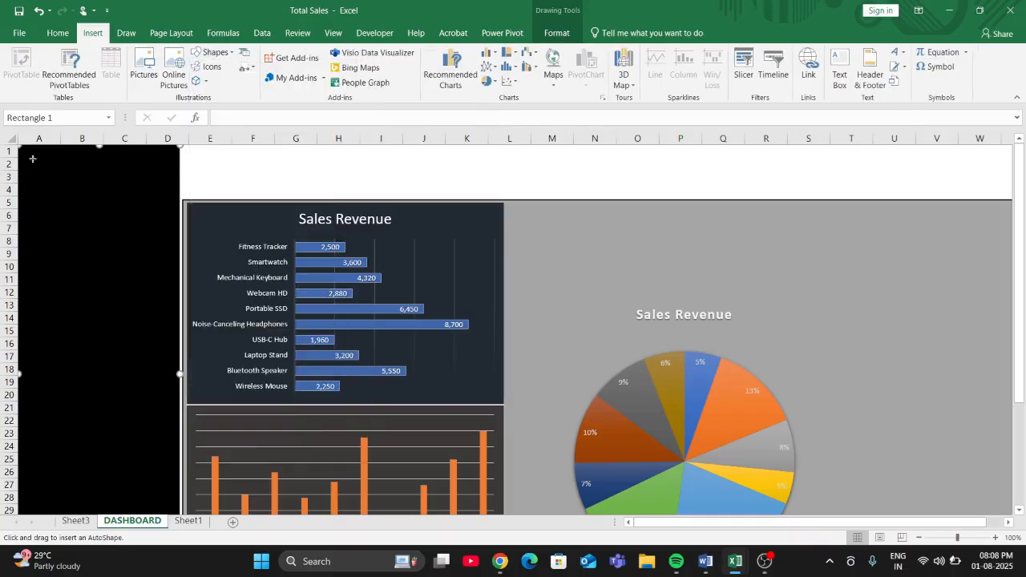
{"action": "left_click_drag", "start_coordinate": [30, 155], "coordinate": [167, 230]}
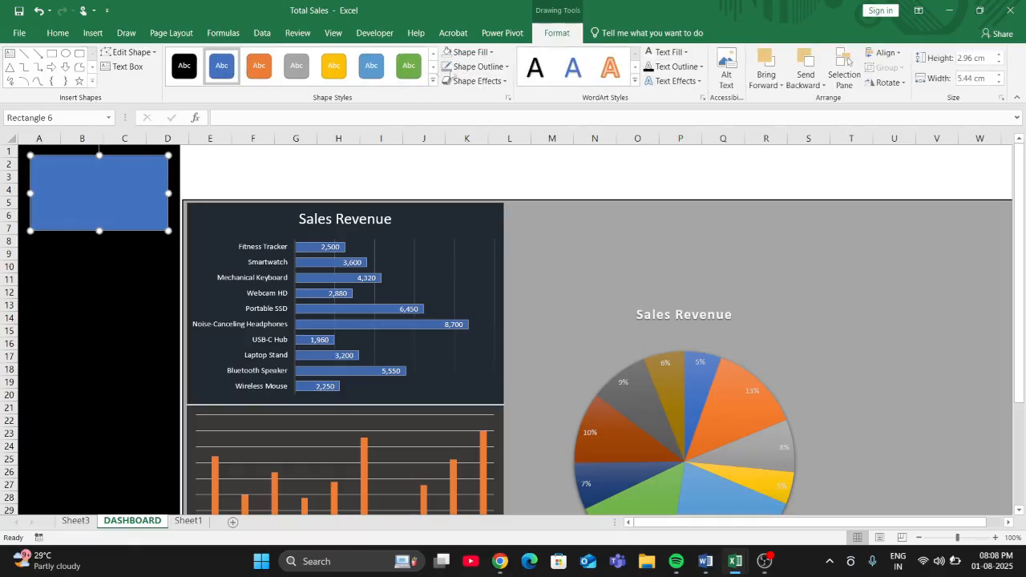
{"action": "left_click", "coordinate": [490, 52]}
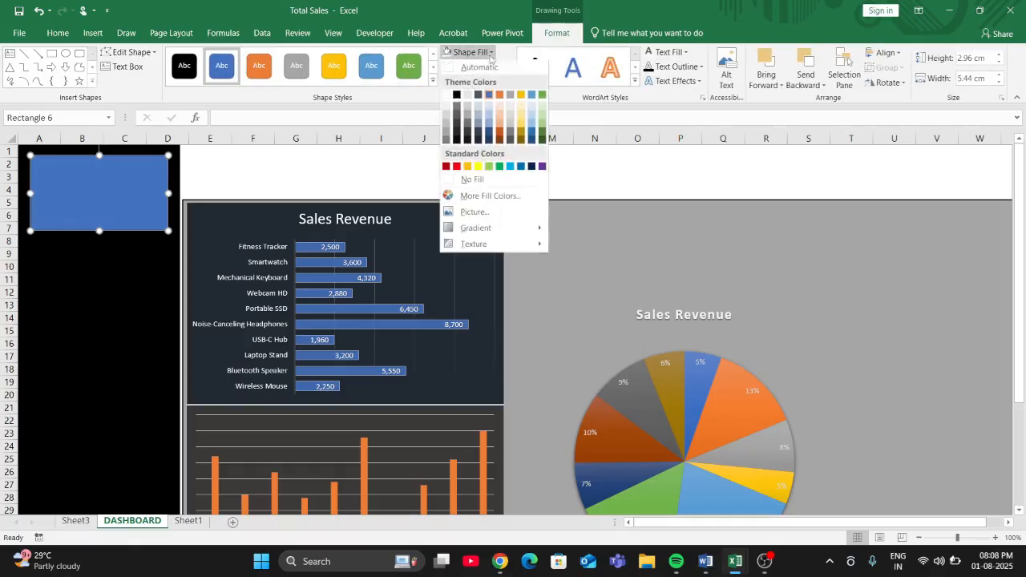
{"action": "left_click", "coordinate": [450, 77]}
{"action": "left_click", "coordinate": [80, 293]}
{"action": "left_click", "coordinate": [110, 171]}
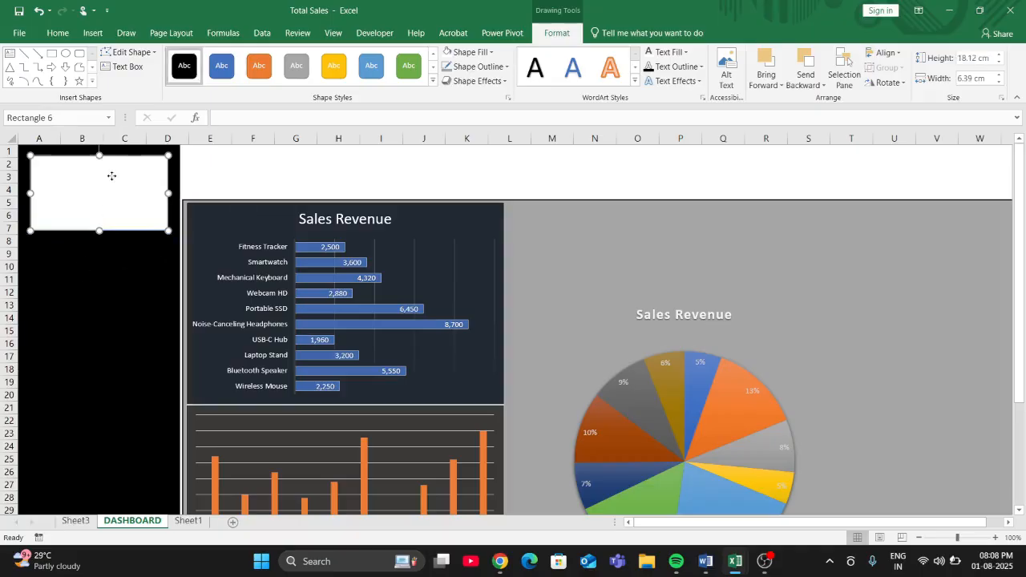
- Enter "eLECTRONIC pRODUCTS" as text in the white rectangle and set its text fill to black
{"action": "right_click", "coordinate": [100, 199]}
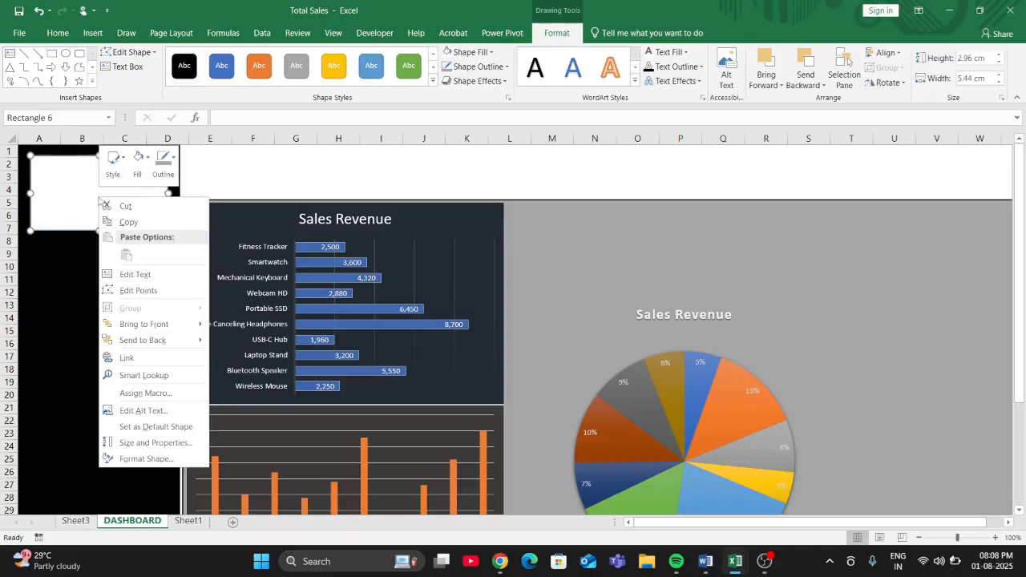
{"action": "left_click", "coordinate": [116, 274]}
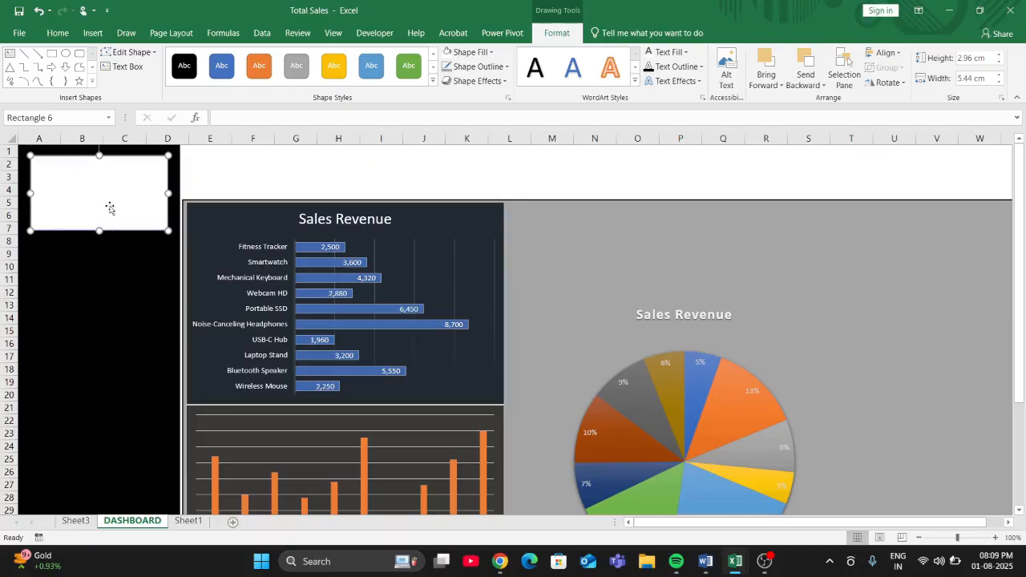
{"action": "left_click", "coordinate": [69, 36]}
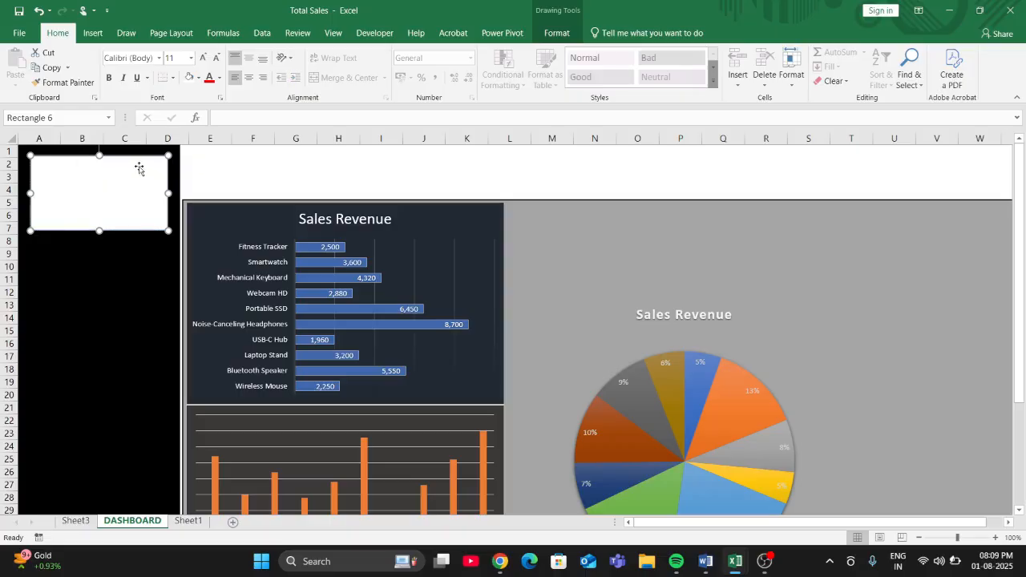
{"action": "left_click", "coordinate": [93, 33]}
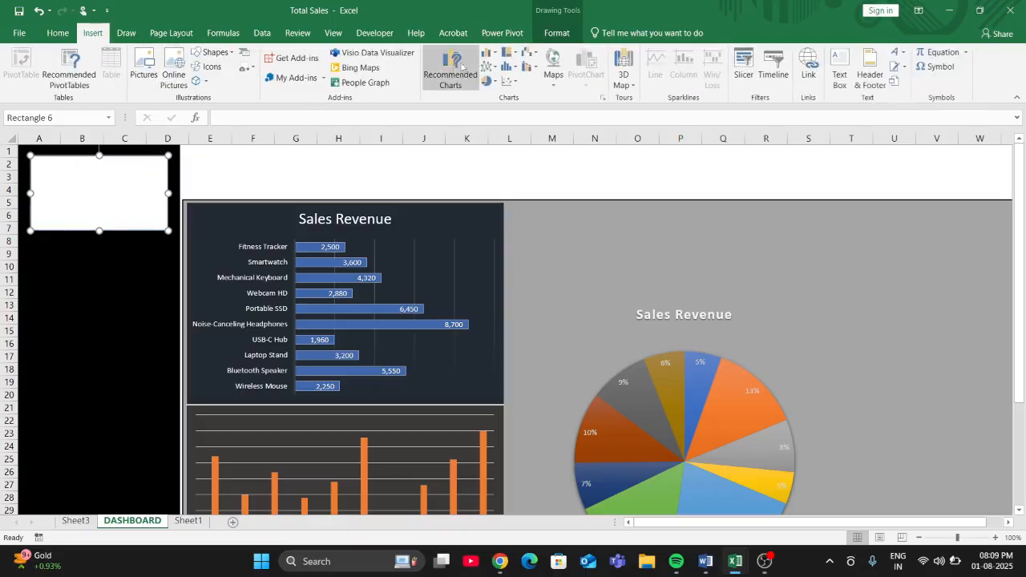
{"action": "left_click", "coordinate": [557, 33]}
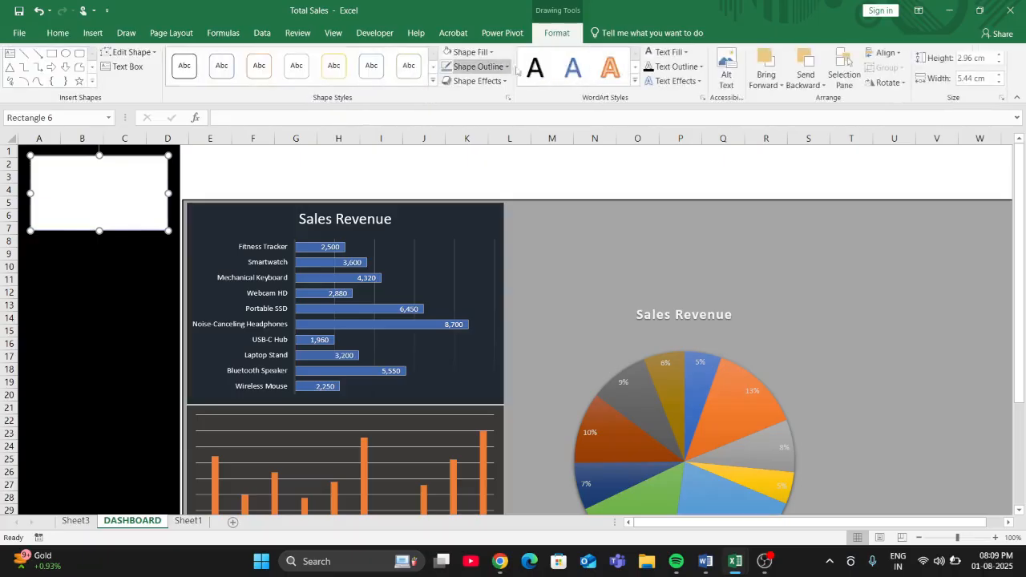
{"action": "left_click", "coordinate": [667, 52]}
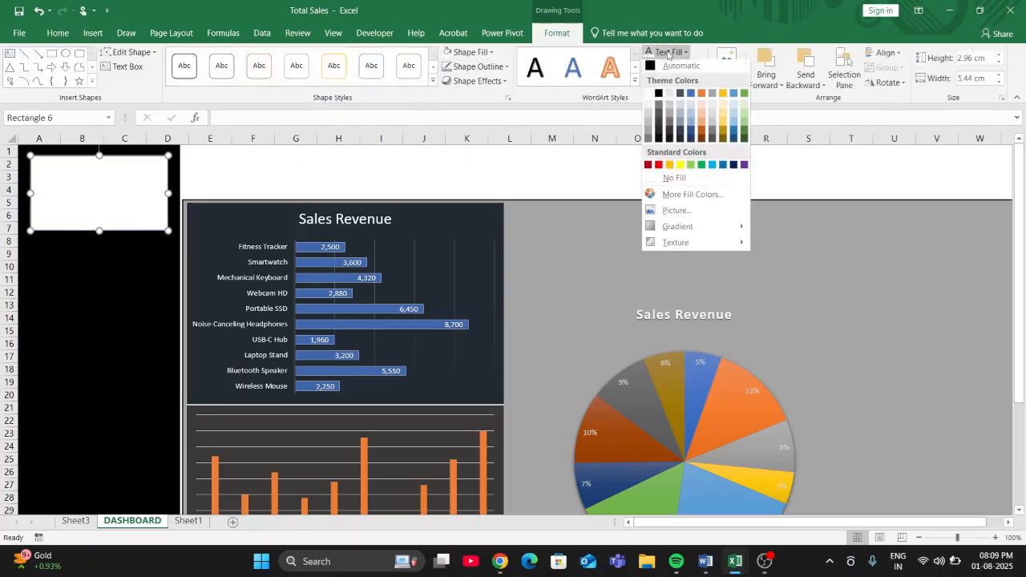
{"action": "left_click", "coordinate": [658, 94]}
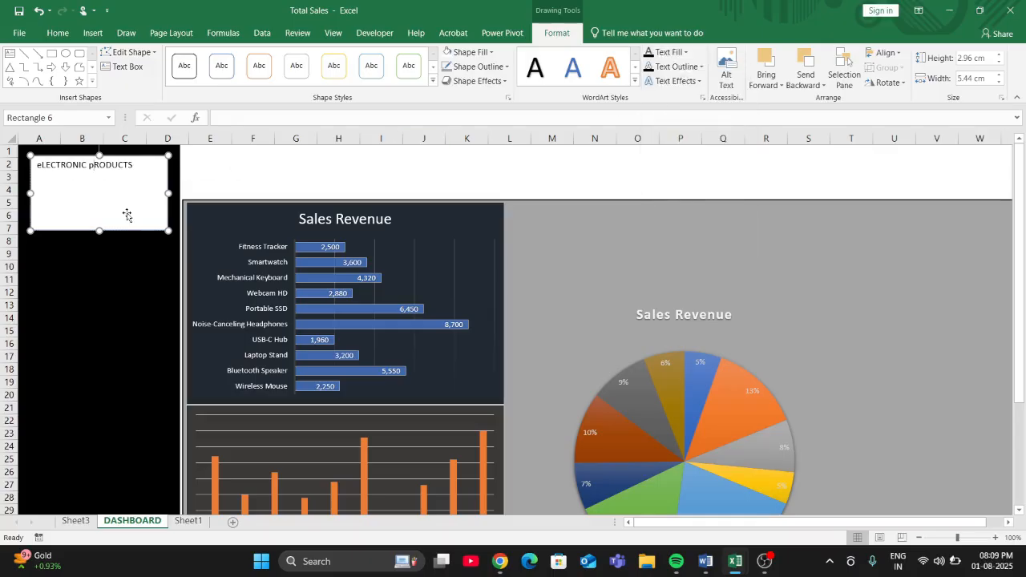
- Correct the lowercase first letters in the rectangle's text so it reads "ELECTRONIC PRODUCTS"
{"action": "key", "text": "Delete"}
{"action": "type", "text": "P"}
{"action": "key", "text": "BackSpace"}
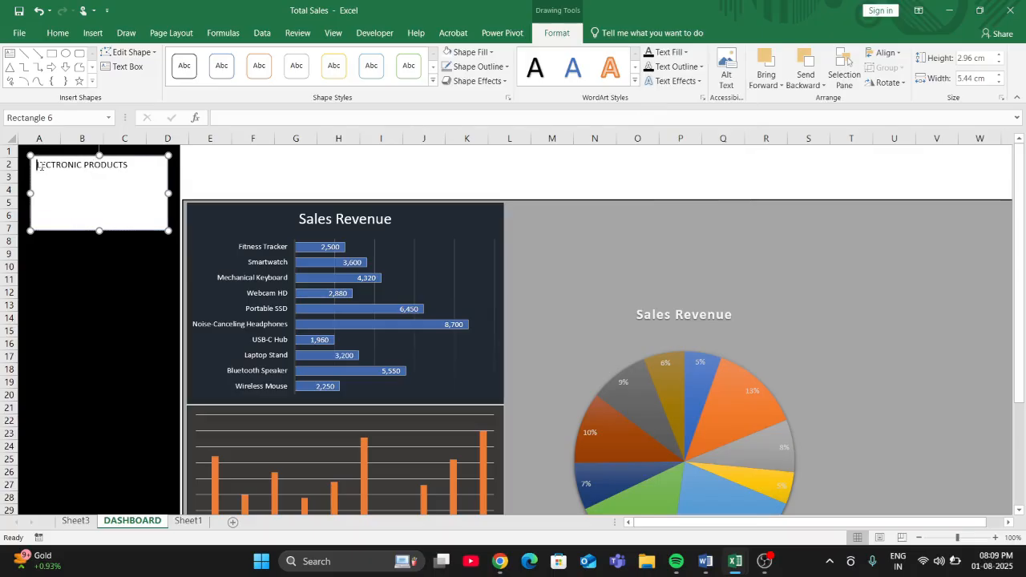
{"action": "type", "text": "E"}
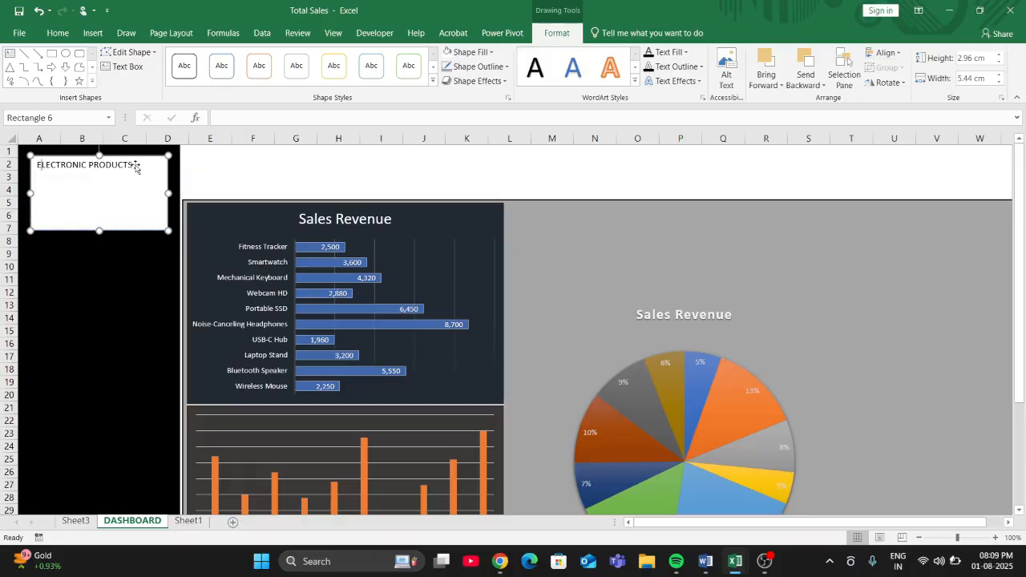
- Increase the font size of the ELECTRONIC PRODUCTS text to 24
{"action": "left_click_drag", "start_coordinate": [133, 164], "coordinate": [35, 165]}
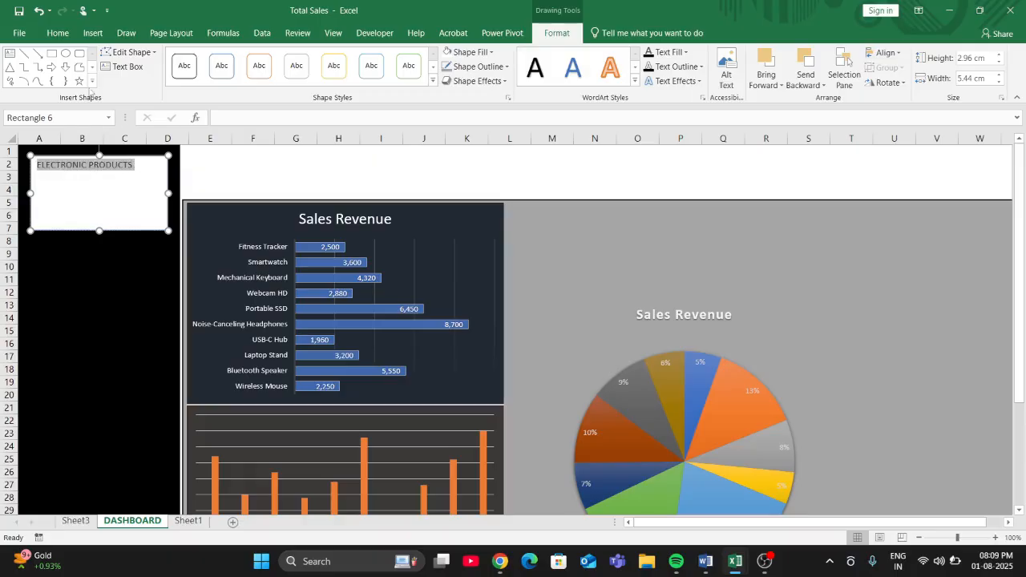
{"action": "left_click", "coordinate": [56, 33]}
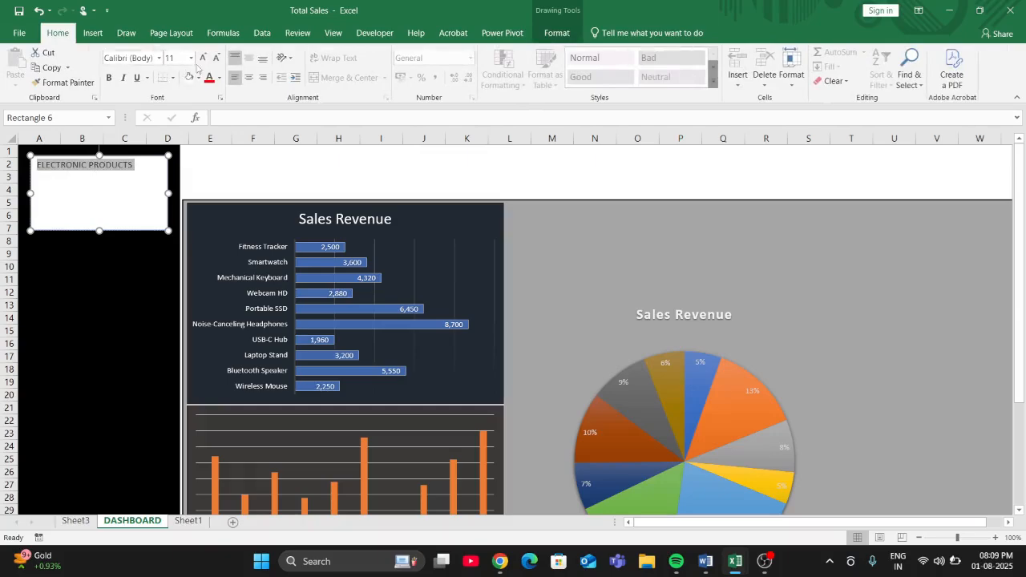
{"action": "left_click", "coordinate": [204, 59]}
{"action": "left_click", "coordinate": [203, 59]}
{"action": "left_click", "coordinate": [203, 60]}
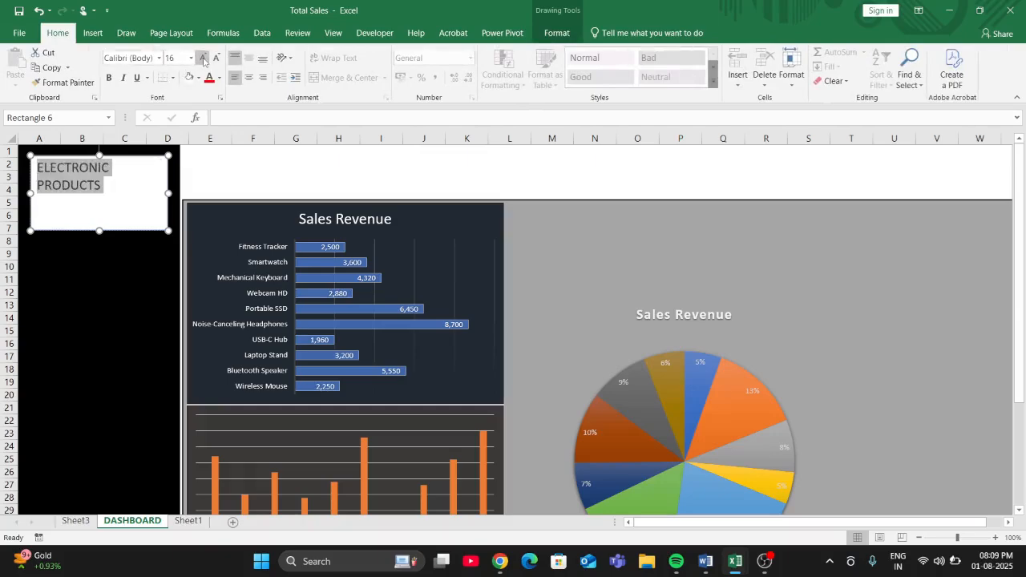
{"action": "left_click", "coordinate": [204, 59]}
{"action": "left_click", "coordinate": [204, 59]}
{"action": "left_click", "coordinate": [204, 59]}
{"action": "left_click", "coordinate": [203, 60]}
{"action": "left_click", "coordinate": [204, 59]}
{"action": "left_click", "coordinate": [204, 60]}
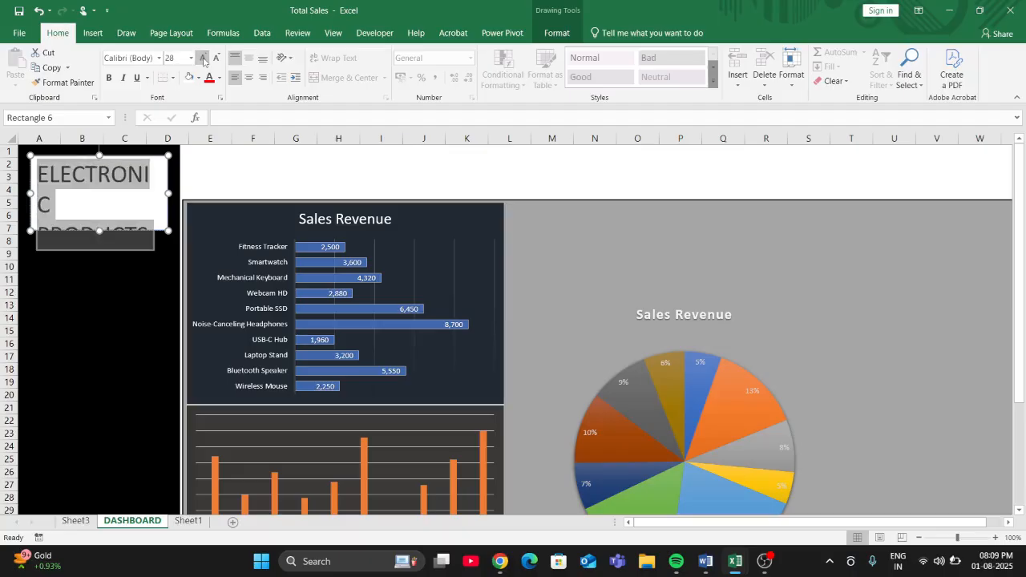
{"action": "left_click", "coordinate": [216, 60]}
{"action": "left_click", "coordinate": [216, 60]}
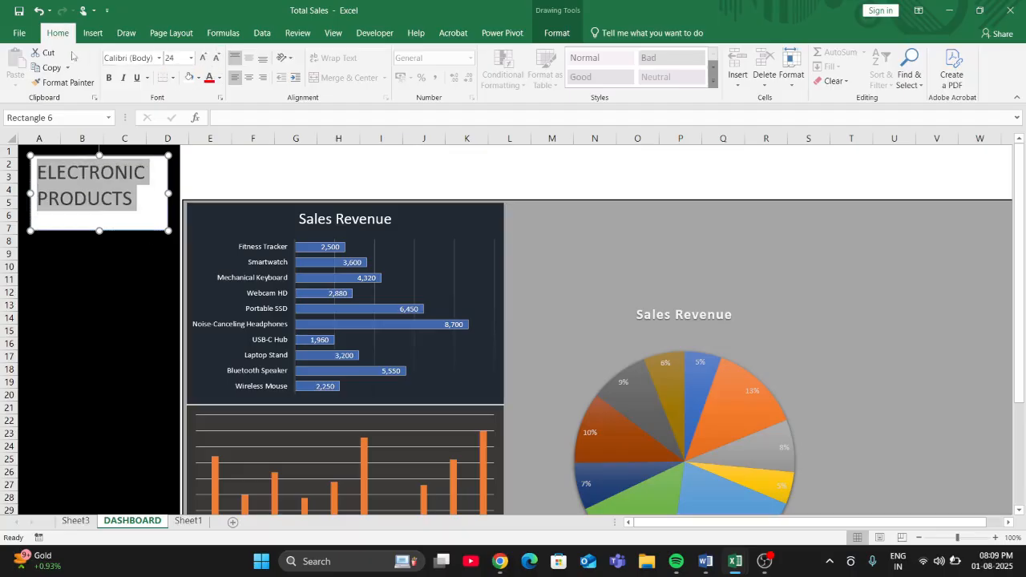
- Centre the ELECTRONIC PRODUCTS text horizontally and vertically within its white rectangle
{"action": "left_click", "coordinate": [248, 77]}
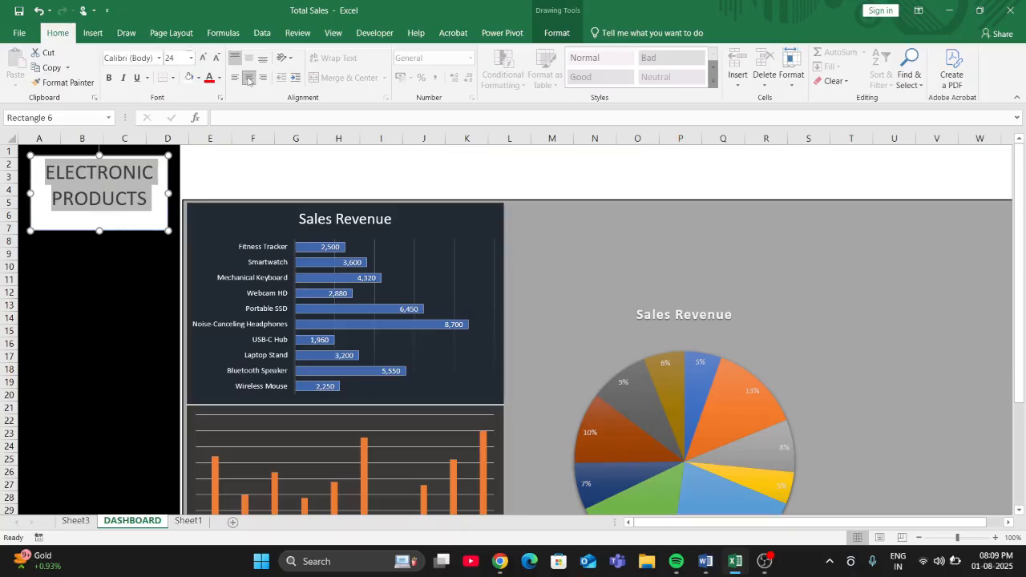
{"action": "left_click", "coordinate": [251, 63]}
{"action": "left_click", "coordinate": [126, 253]}
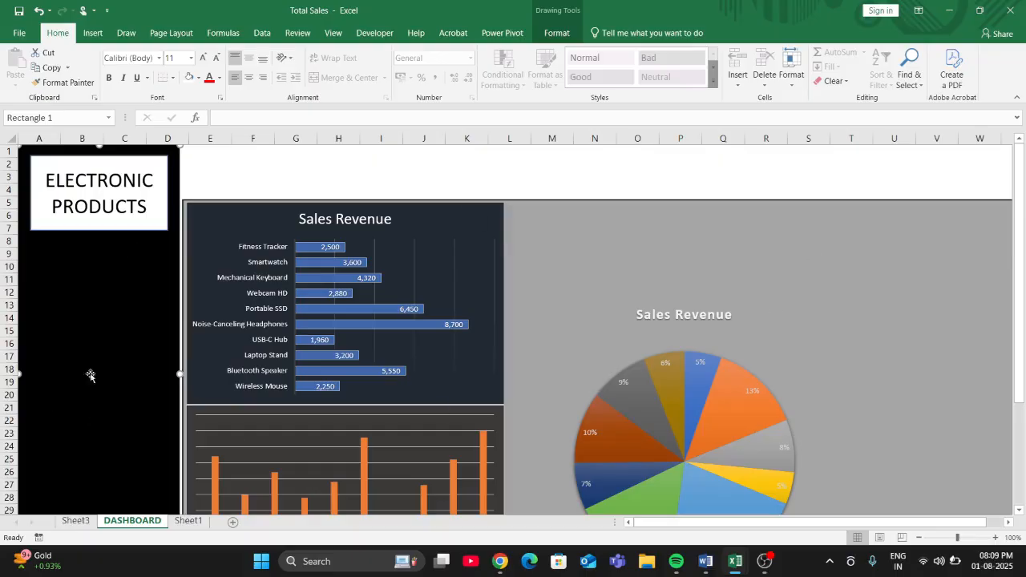
{"action": "scroll", "coordinate": [89, 373], "scroll_direction": "down", "scroll_amount": 1}
{"action": "scroll", "coordinate": [146, 372], "scroll_direction": "up", "scroll_amount": 1}
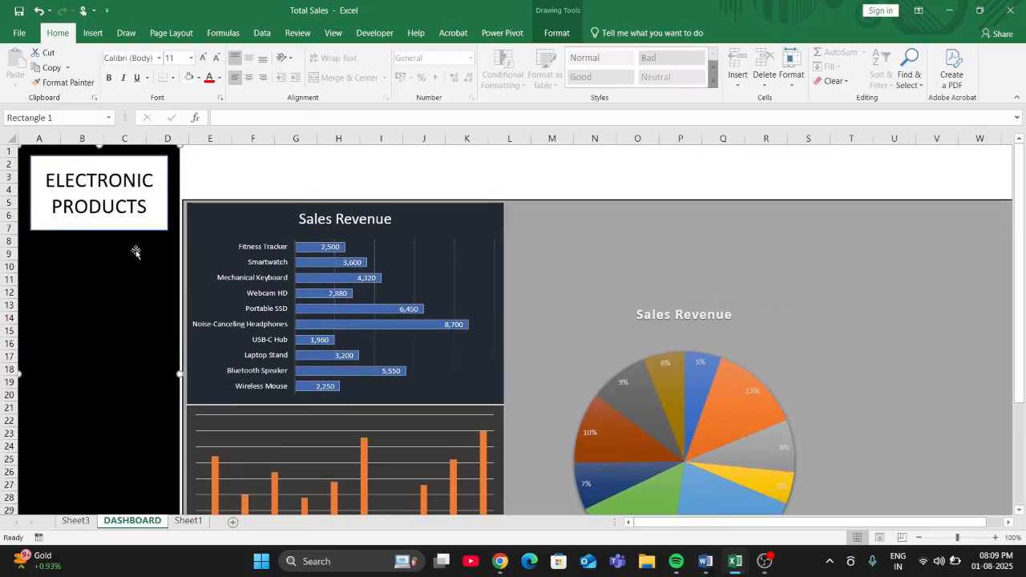
{"action": "mouse_move", "coordinate": [684, 568]}
{"action": "mouse_move", "coordinate": [716, 568]}
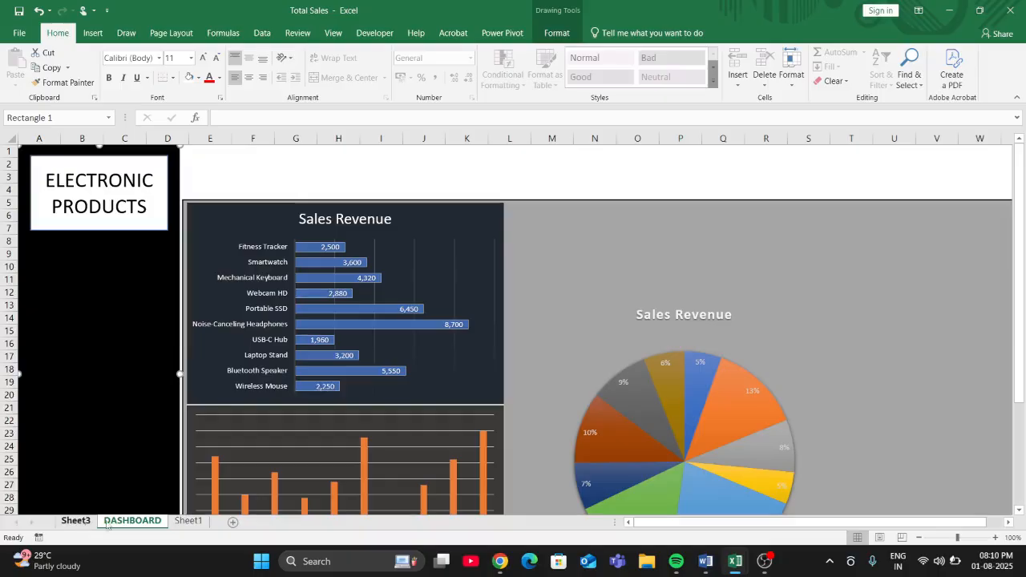
- Insert a slicer for the Group field from the product table on Sheet1
{"action": "left_click", "coordinate": [188, 521]}
{"action": "scroll", "coordinate": [88, 205], "scroll_direction": "up", "scroll_amount": 1}
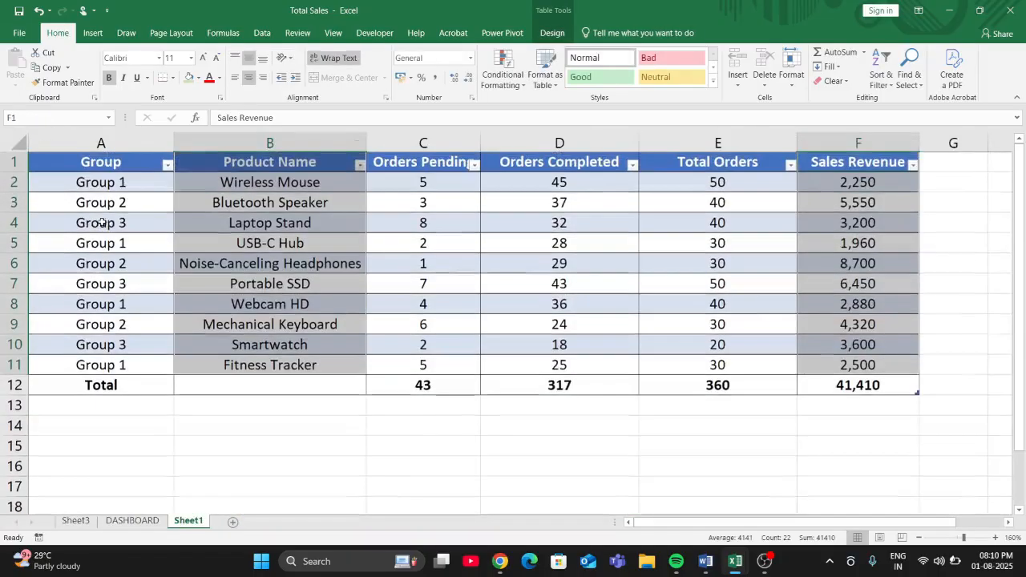
{"action": "left_click", "coordinate": [254, 261]}
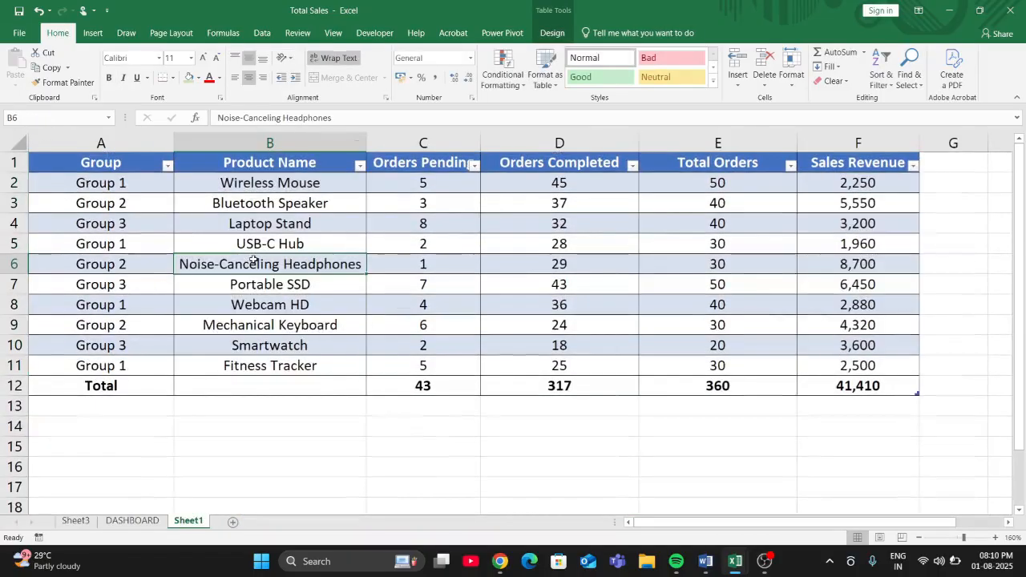
{"action": "left_click", "coordinate": [552, 33]}
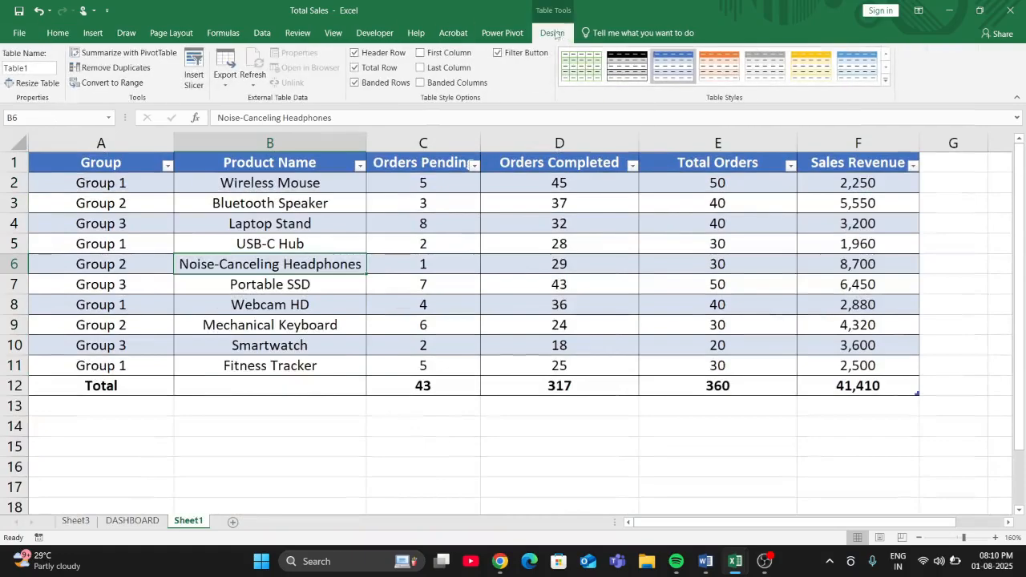
{"action": "left_click", "coordinate": [194, 70]}
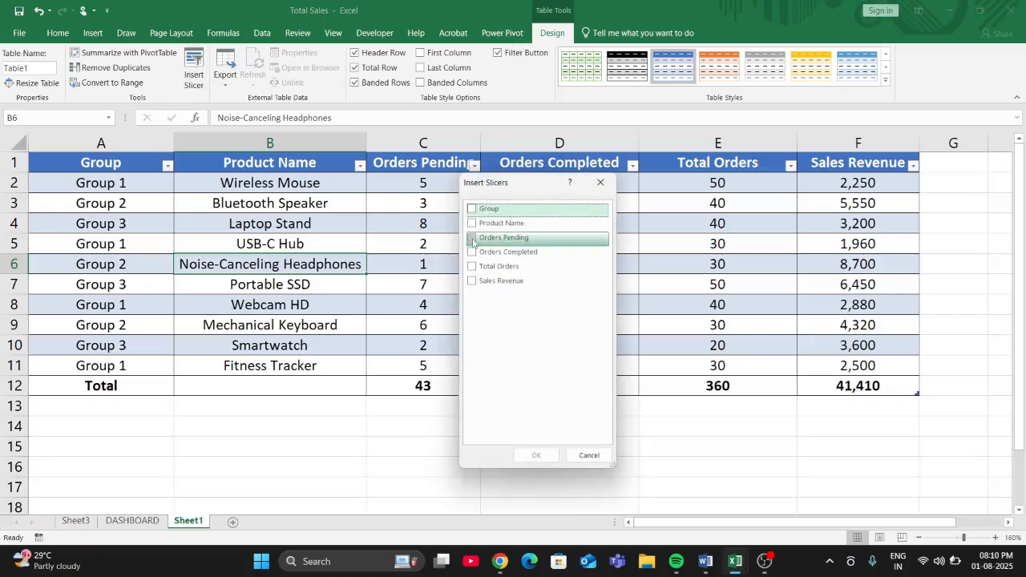
{"action": "left_click", "coordinate": [472, 208]}
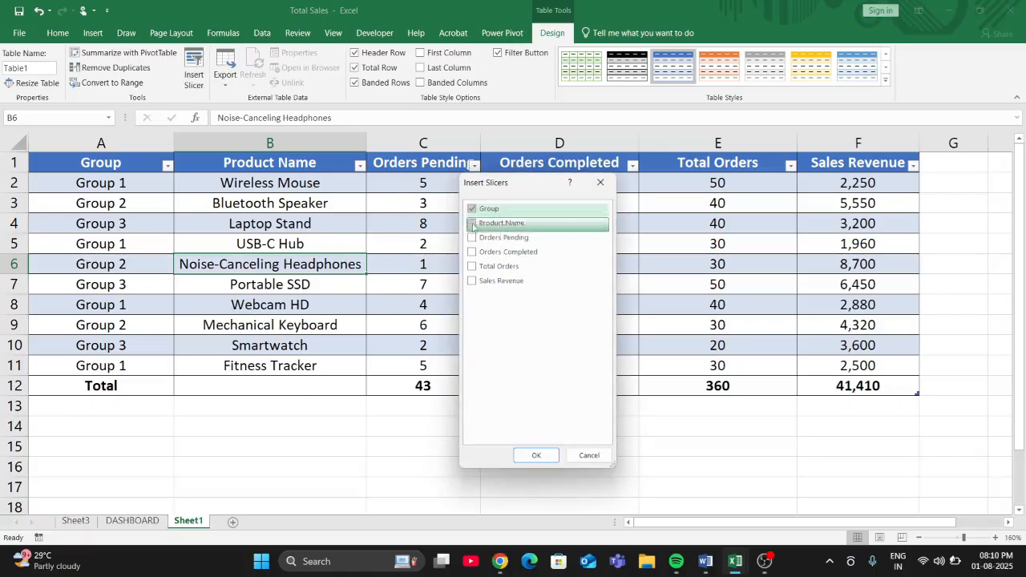
{"action": "left_click", "coordinate": [536, 455]}
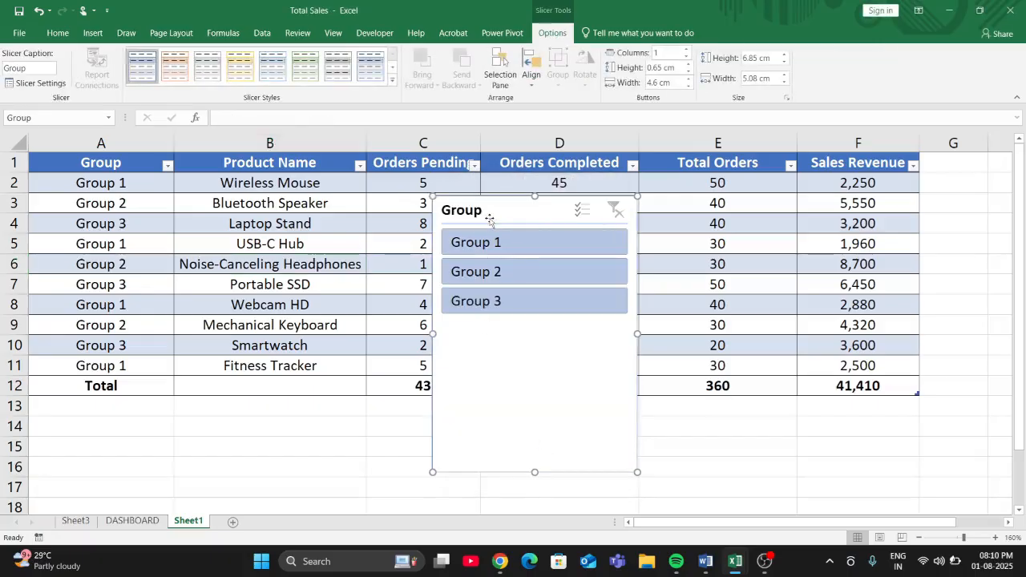
- Copy the Group slicer from Sheet1 and paste it onto the DASHBOARD sheet
{"action": "right_click", "coordinate": [548, 420]}
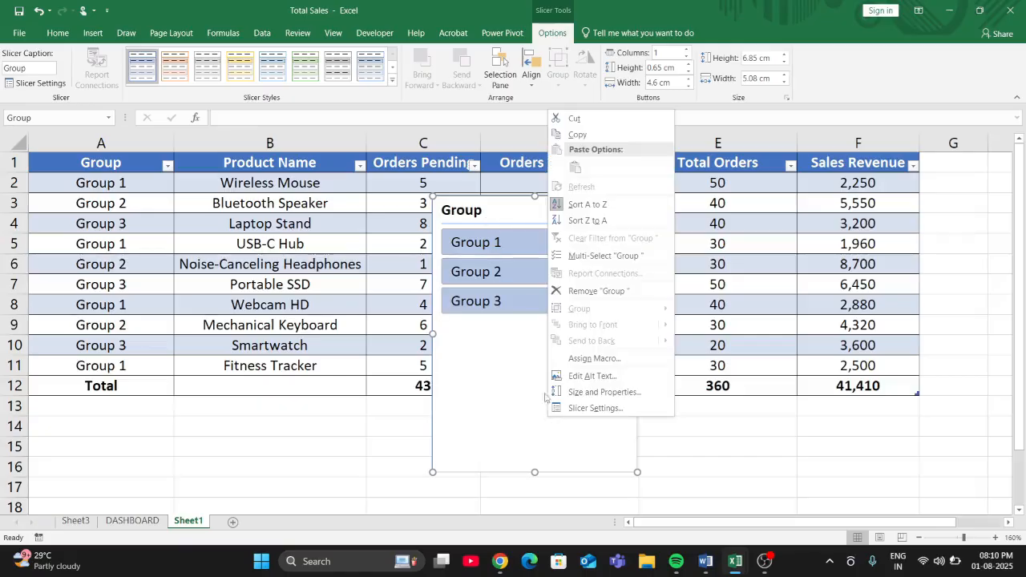
{"action": "left_click", "coordinate": [575, 135]}
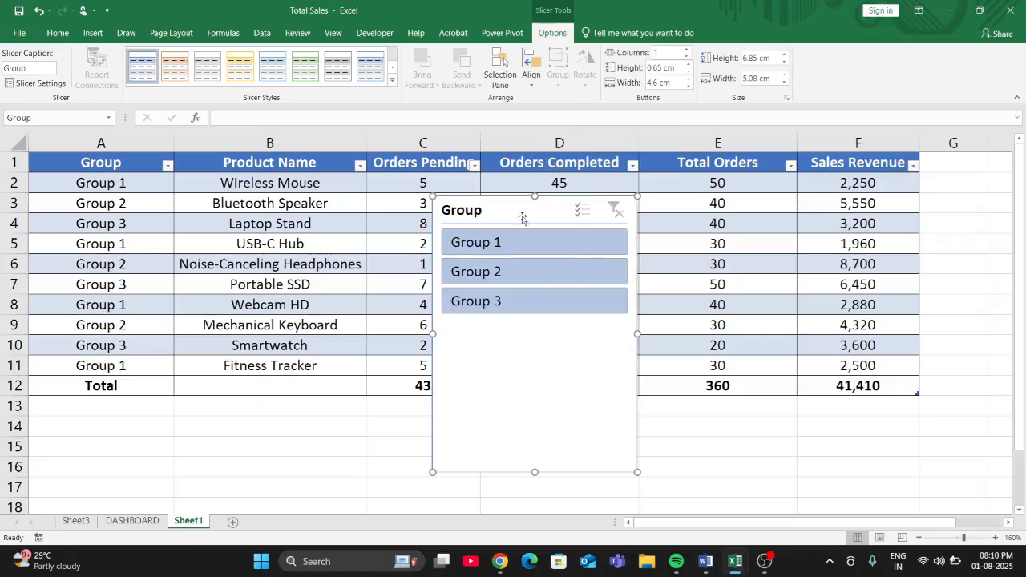
{"action": "left_click", "coordinate": [132, 521]}
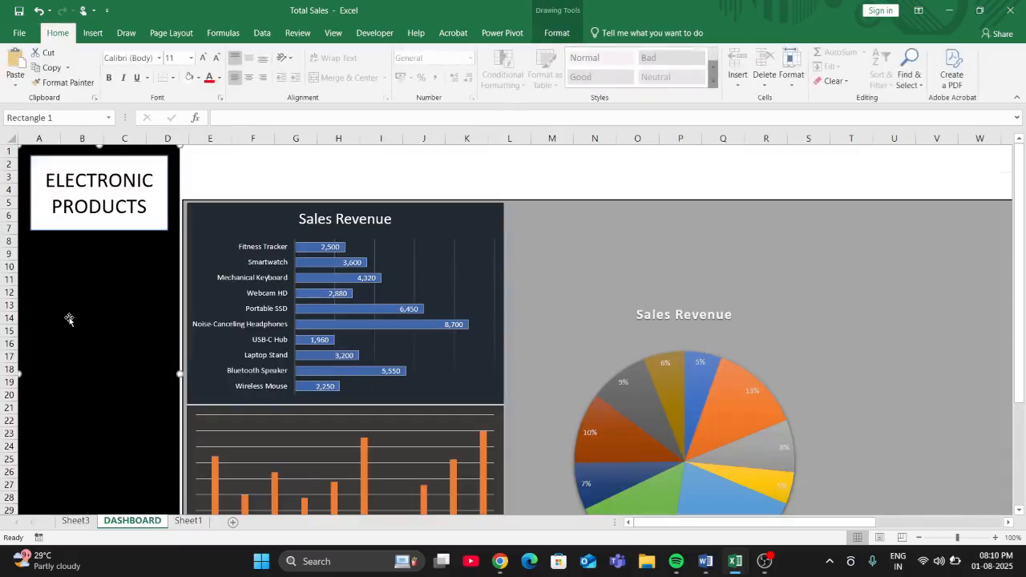
{"action": "key", "text": "ctrl+v"}
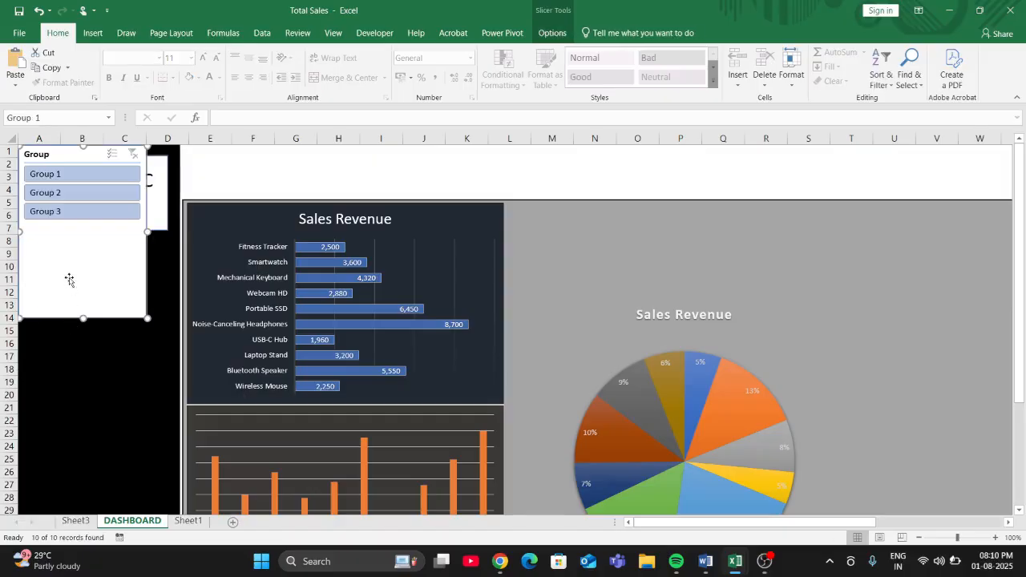
- Move the Group slicer out of the sidebar to above the pie chart and arrange its buttons in 3 columns
{"action": "left_click_drag", "start_coordinate": [69, 280], "coordinate": [88, 380]}
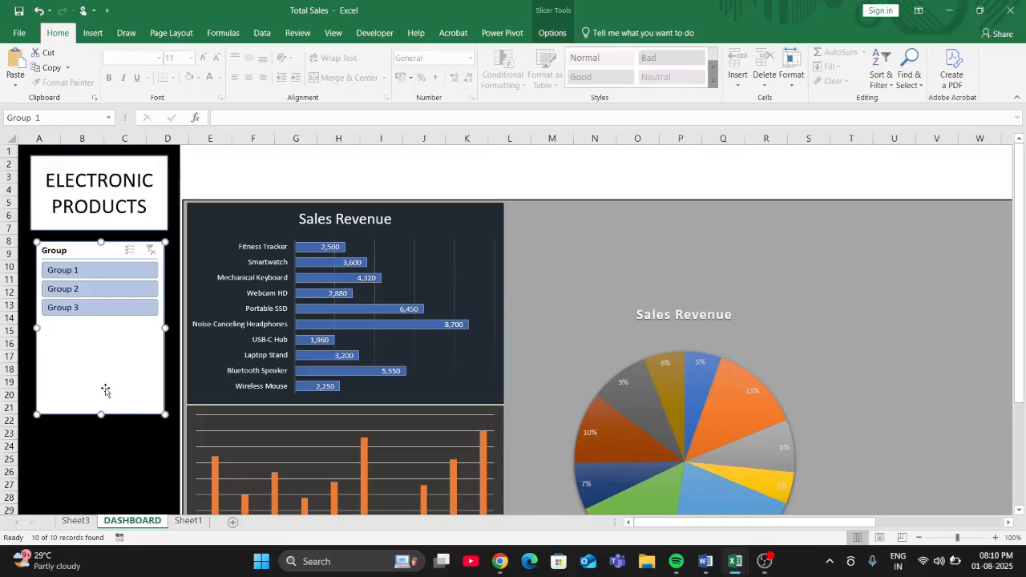
{"action": "left_click_drag", "start_coordinate": [105, 390], "coordinate": [651, 323]}
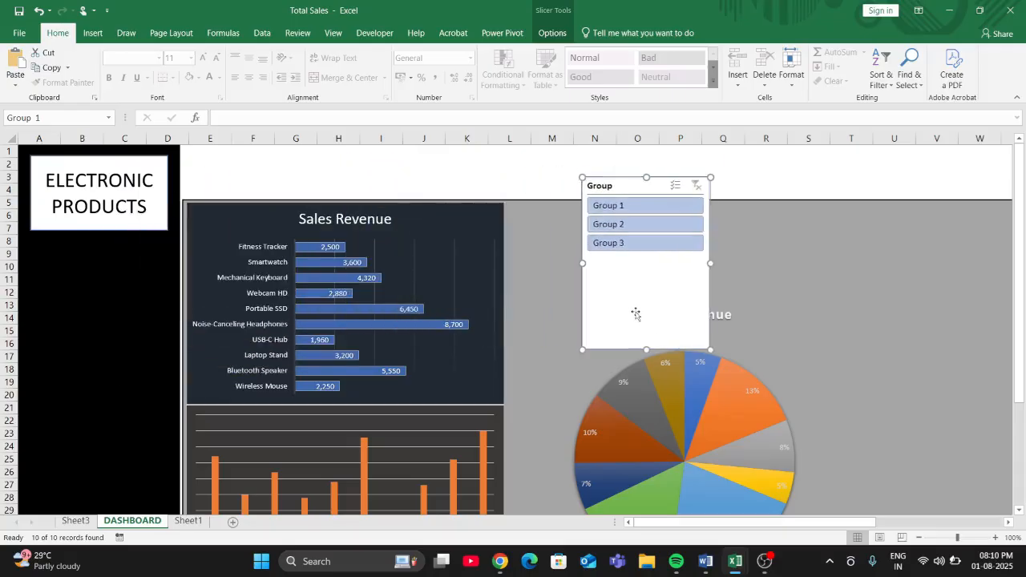
{"action": "left_click", "coordinate": [552, 33]}
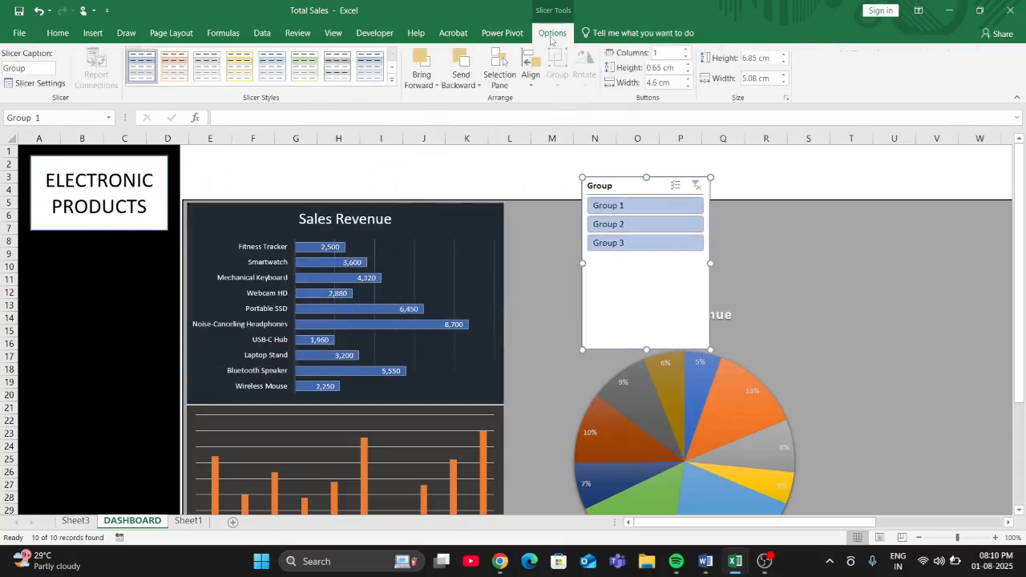
{"action": "left_click", "coordinate": [685, 49]}
{"action": "left_click", "coordinate": [685, 50]}
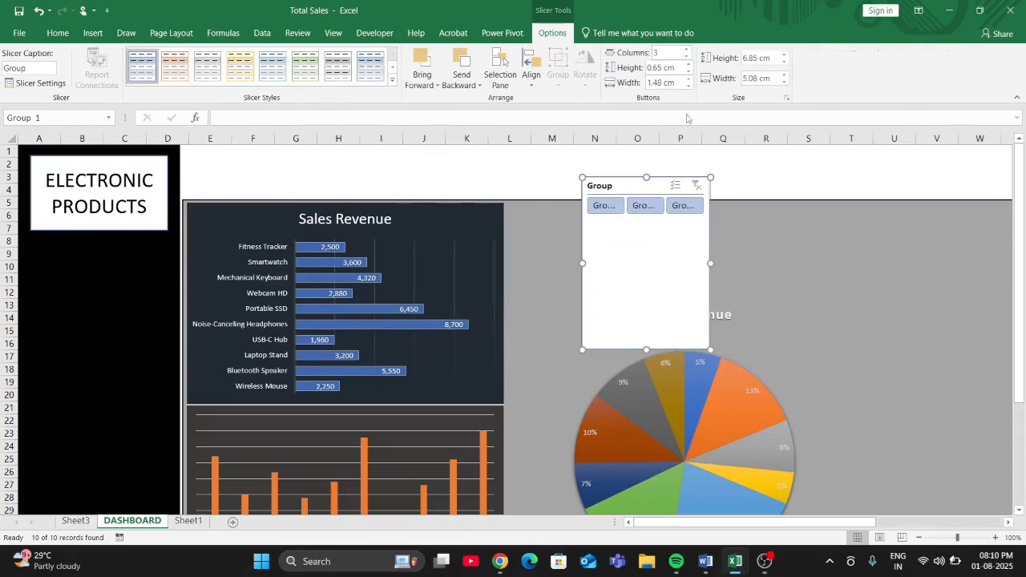
- Resize the Group slicer to about 19.09 cm wide and 2.86 cm high, and place it beside the bar chart, above the pie chart
{"action": "left_click_drag", "start_coordinate": [713, 263], "coordinate": [1006, 262]}
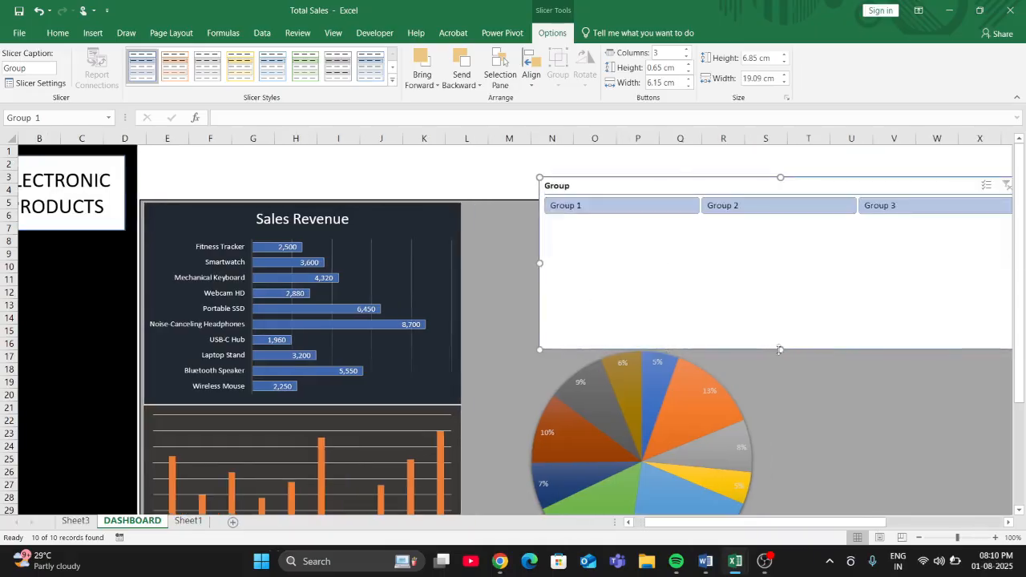
{"action": "left_click_drag", "start_coordinate": [779, 350], "coordinate": [779, 248]}
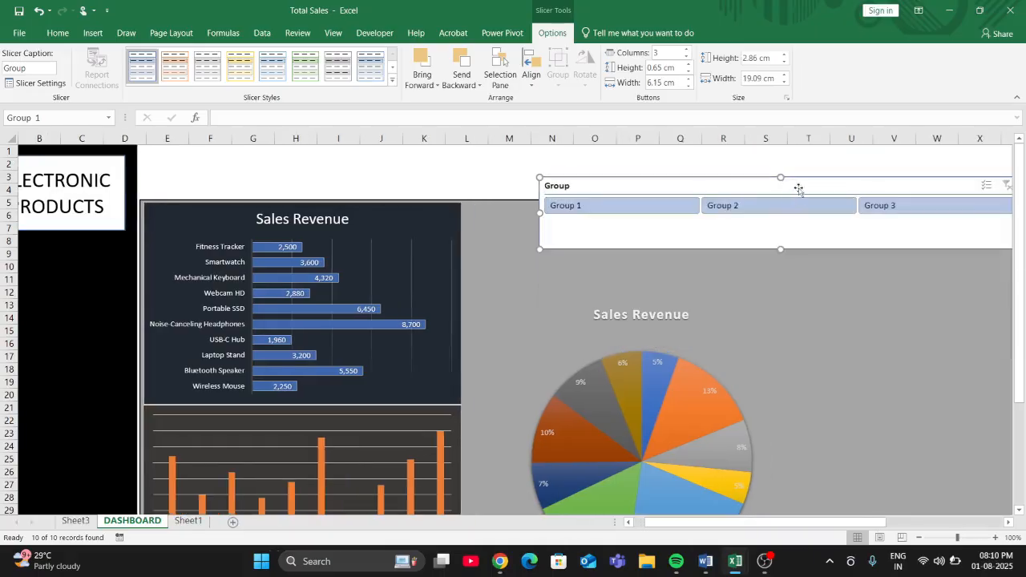
{"action": "left_click_drag", "start_coordinate": [798, 188], "coordinate": [722, 214]}
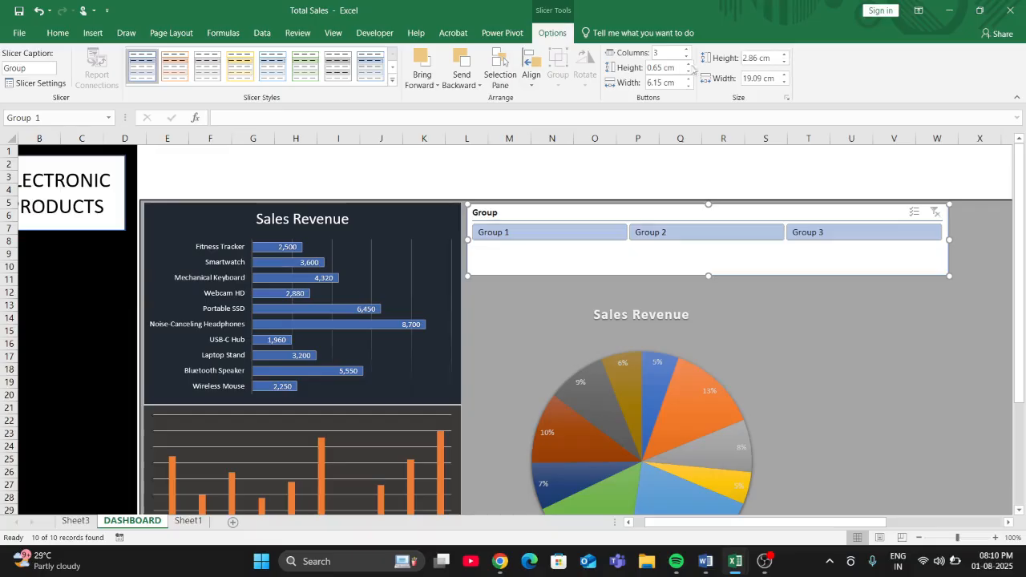
- Set the button height of the Group slicer to 1.6 cm
{"action": "left_click", "coordinate": [686, 67]}
{"action": "left_click", "coordinate": [687, 67]}
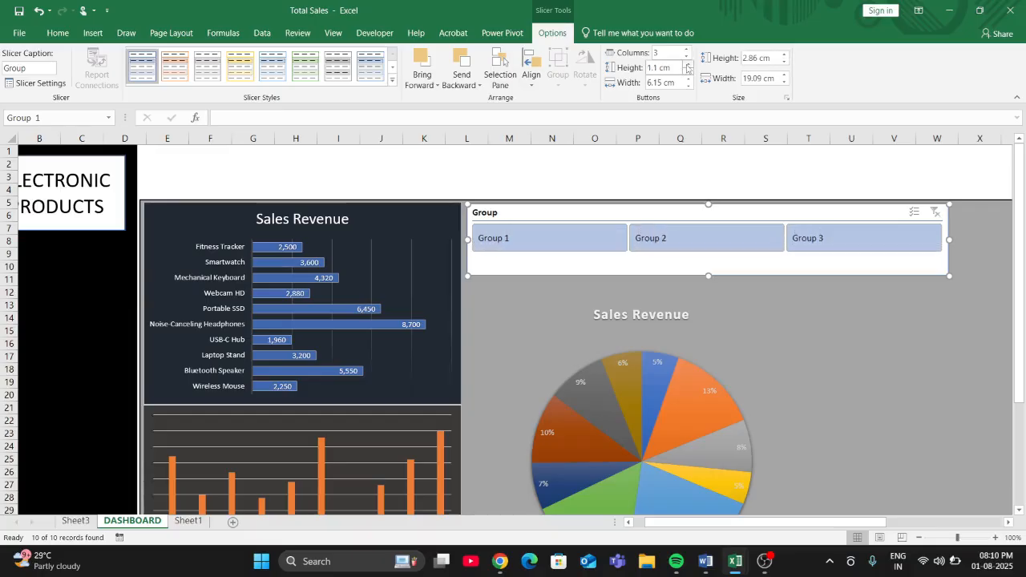
{"action": "left_click", "coordinate": [687, 67]}
{"action": "left_click", "coordinate": [687, 67]}
{"action": "left_click", "coordinate": [687, 67]}
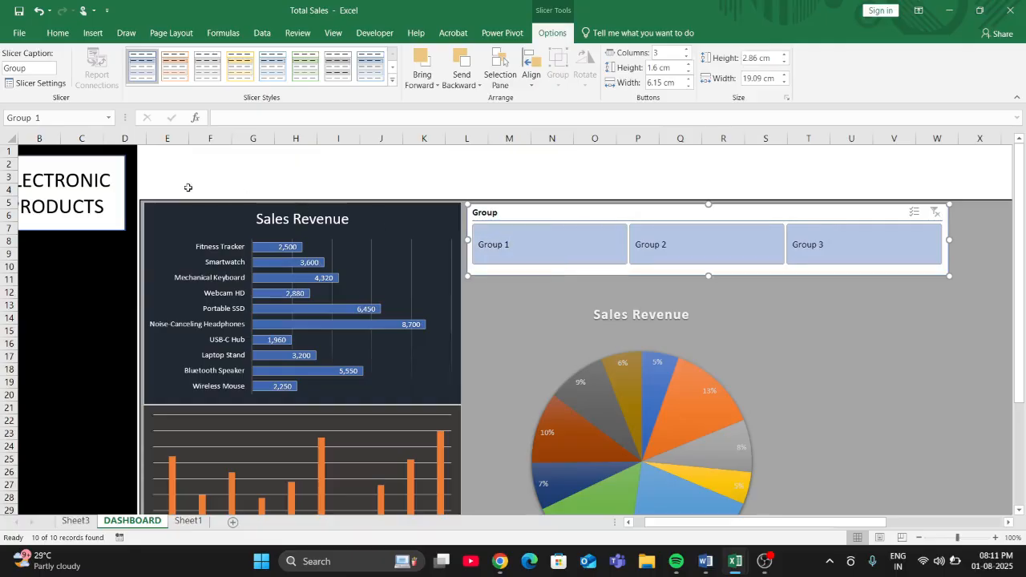
- Apply the light orange slicer style to the Group slicer
{"action": "left_click", "coordinate": [338, 68]}
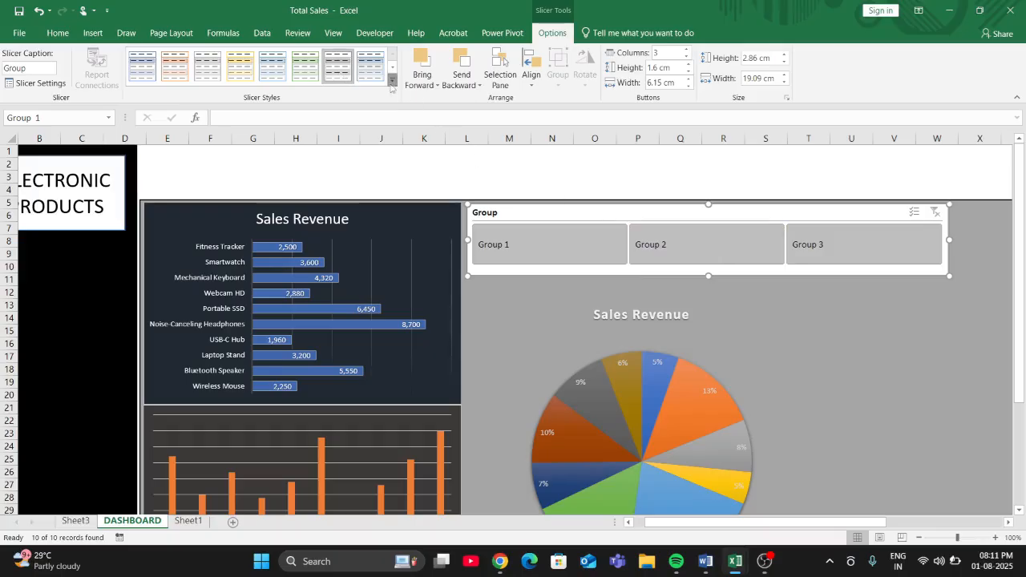
{"action": "left_click", "coordinate": [874, 337]}
{"action": "left_click", "coordinate": [531, 213]}
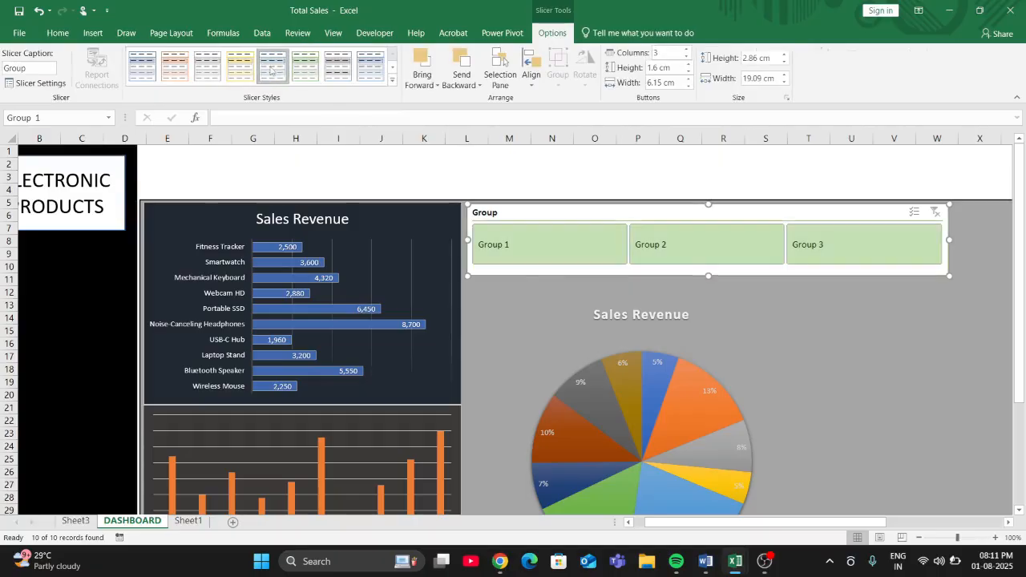
{"action": "left_click", "coordinate": [175, 66]}
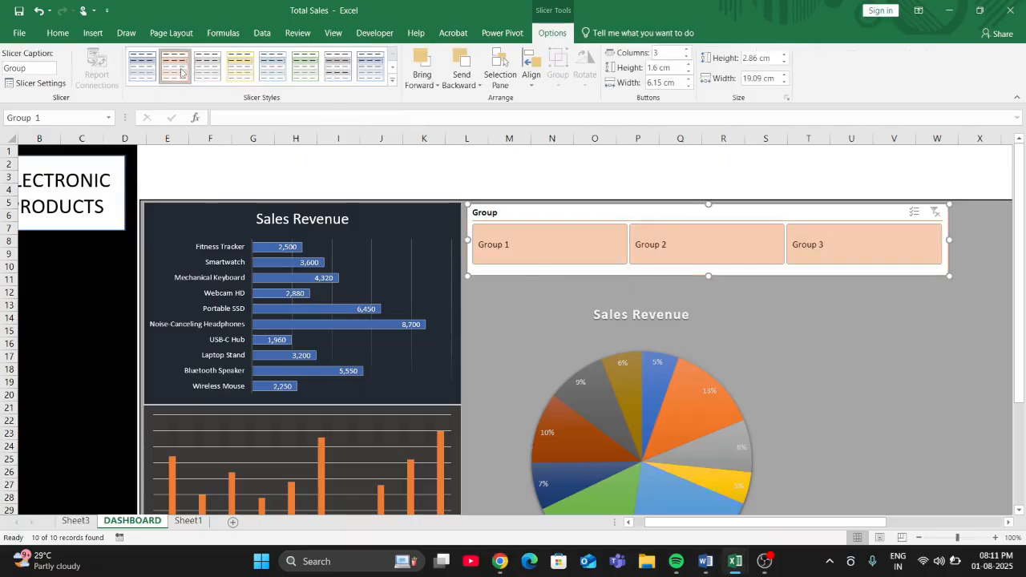
{"action": "left_click", "coordinate": [1000, 400]}
{"action": "scroll", "coordinate": [332, 371], "scroll_direction": "left", "scroll_amount": 1}
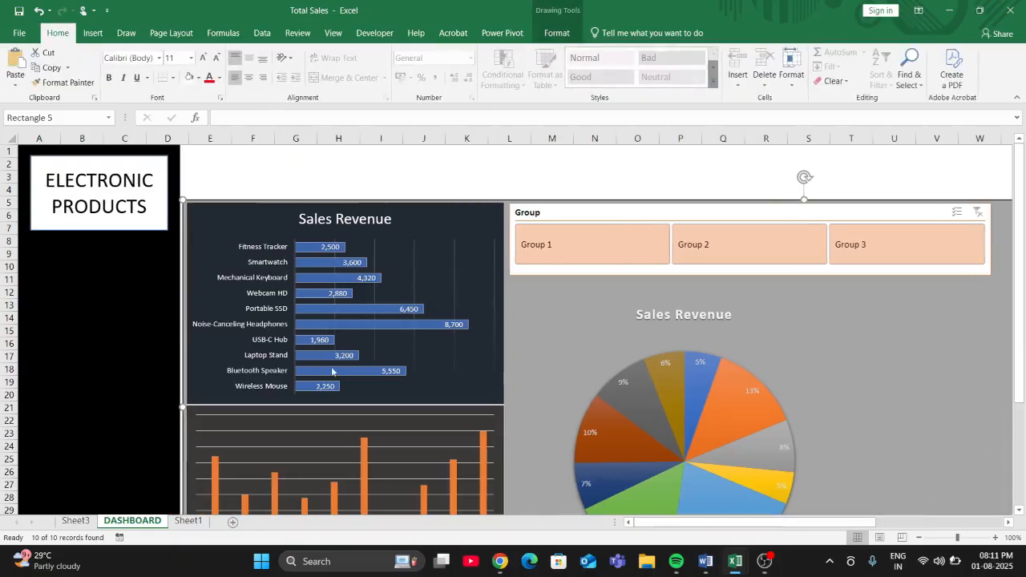
- Test the Group slicer by filtering the charts by Group 1, Group 2 and Group 3, and clear the filter
{"action": "left_click", "coordinate": [583, 256]}
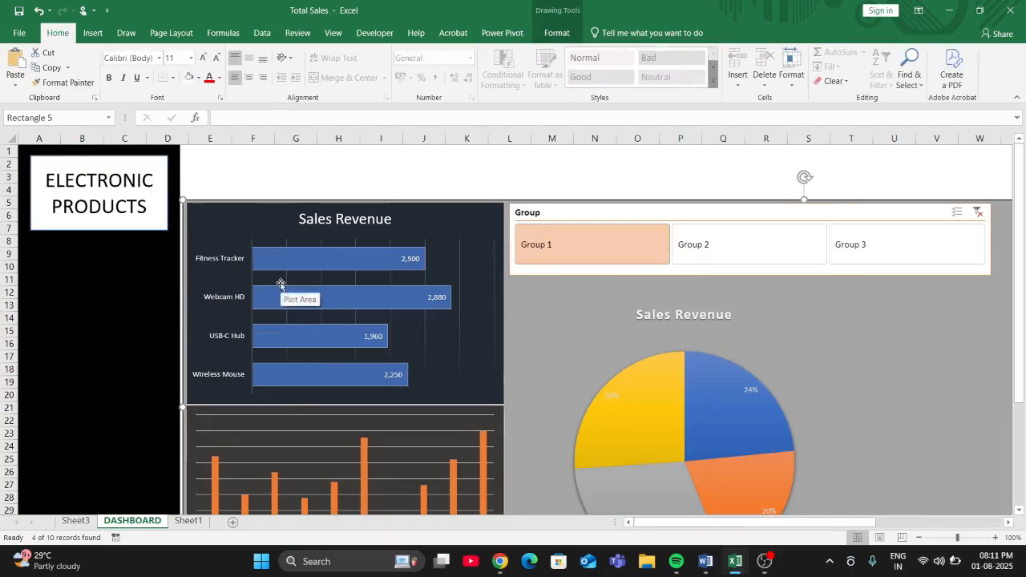
{"action": "left_click", "coordinate": [689, 261]}
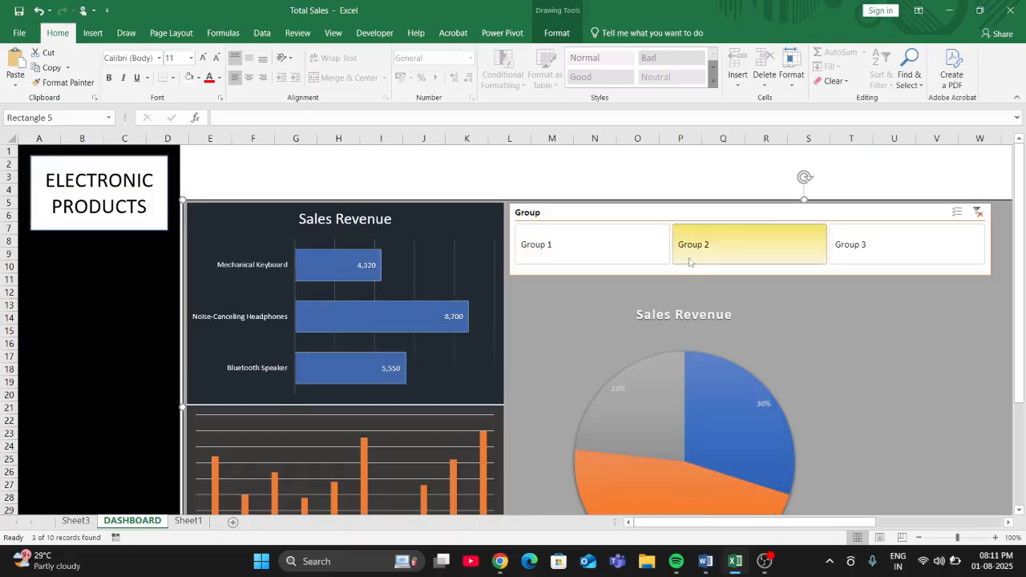
{"action": "scroll", "coordinate": [732, 344], "scroll_direction": "down", "scroll_amount": 1}
{"action": "left_click", "coordinate": [873, 210]}
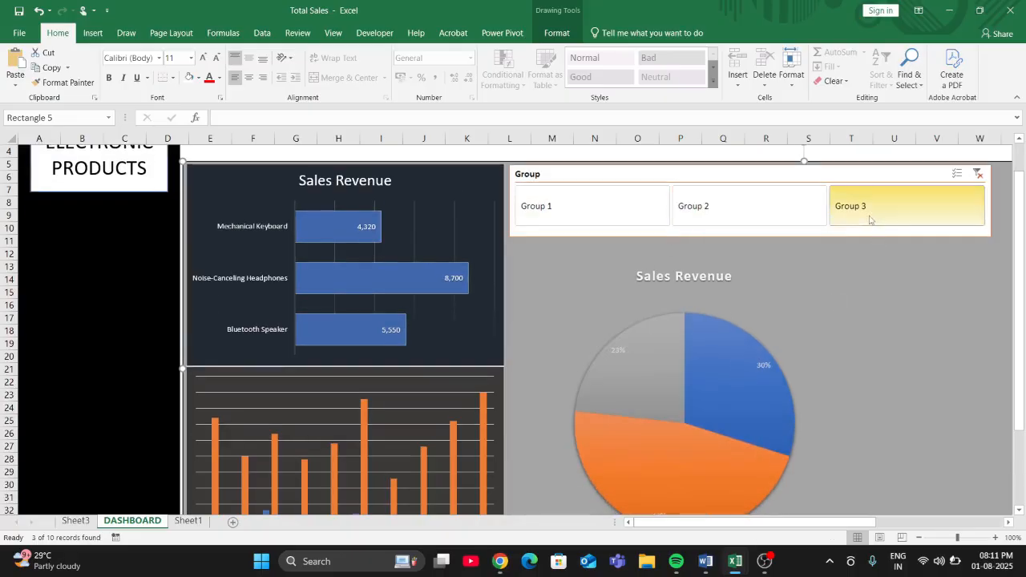
{"action": "left_click", "coordinate": [605, 220]}
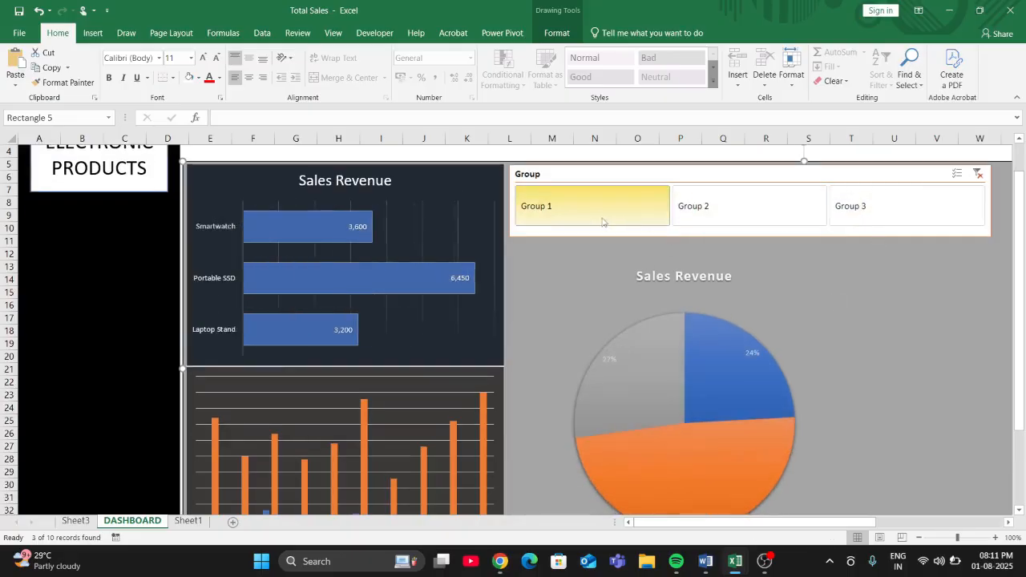
{"action": "left_click", "coordinate": [739, 210]}
{"action": "left_click", "coordinate": [848, 211]}
{"action": "left_click", "coordinate": [577, 208]}
{"action": "left_click", "coordinate": [978, 173]}
{"action": "scroll", "coordinate": [698, 304], "scroll_direction": "up", "scroll_amount": 1}
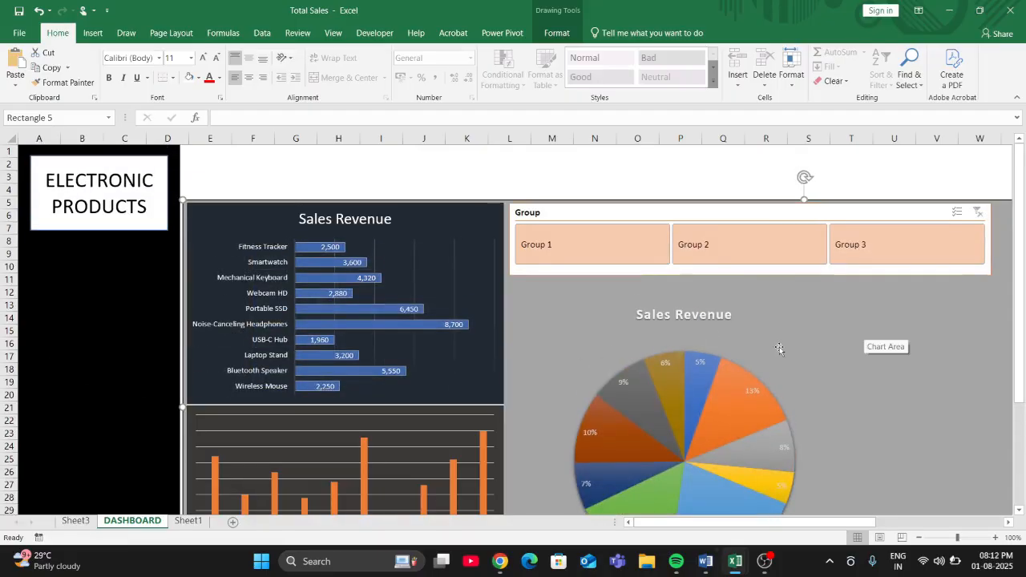
- Set the text fill of the orders pending and completed column chart to white
{"action": "scroll", "coordinate": [365, 361], "scroll_direction": "down", "scroll_amount": 3}
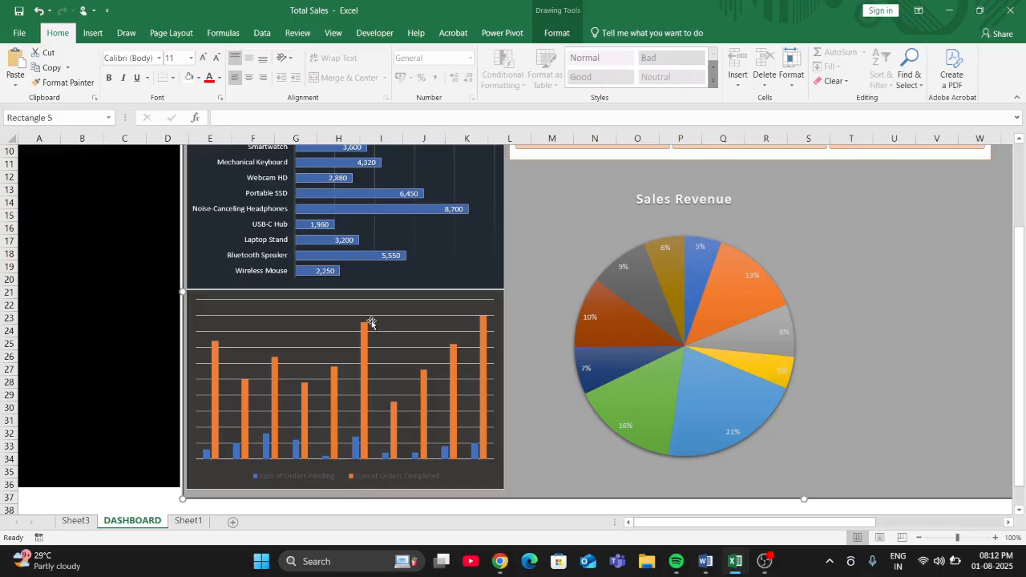
{"action": "left_click", "coordinate": [556, 33]}
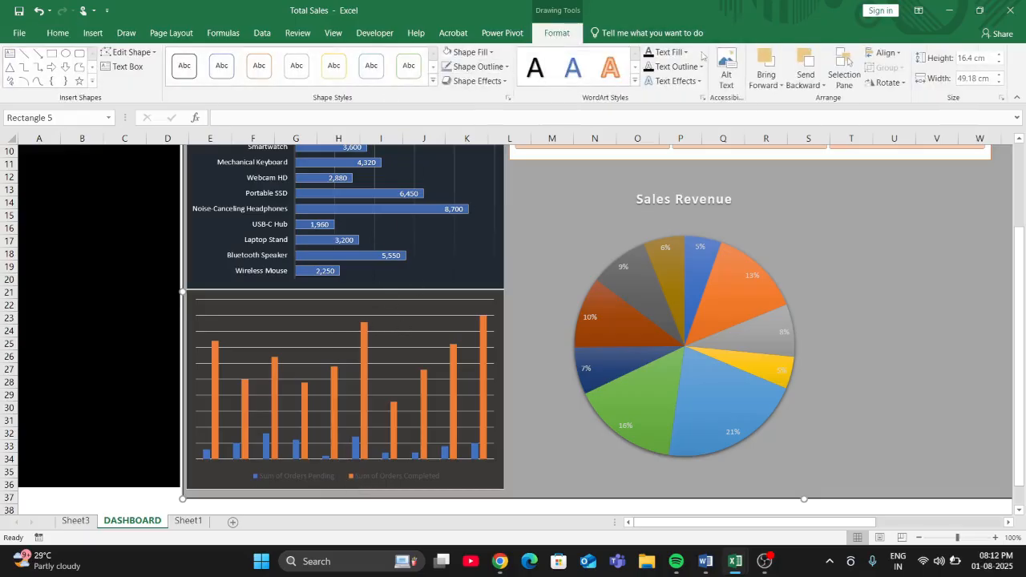
{"action": "left_click", "coordinate": [435, 302]}
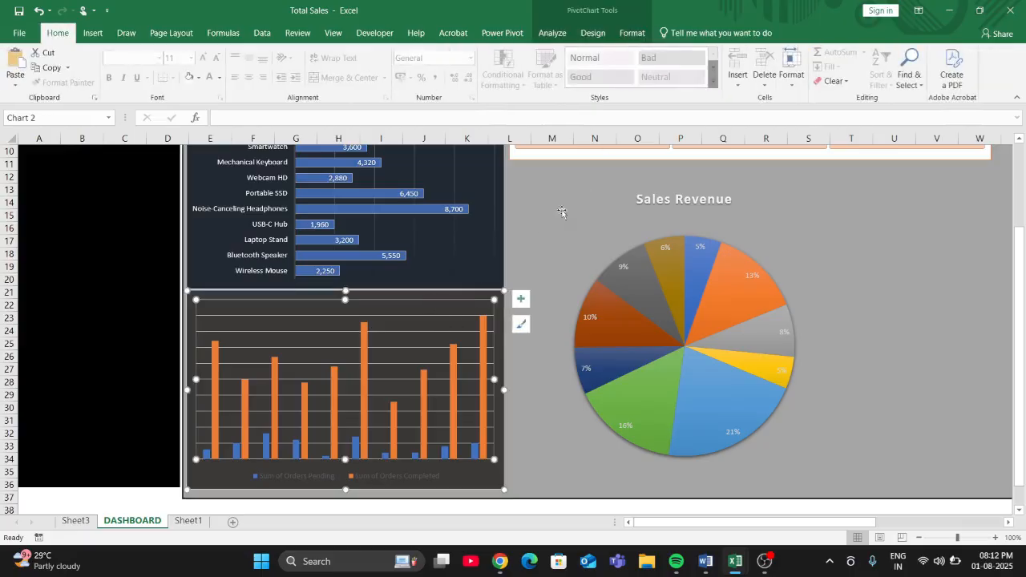
{"action": "left_click", "coordinate": [469, 295]}
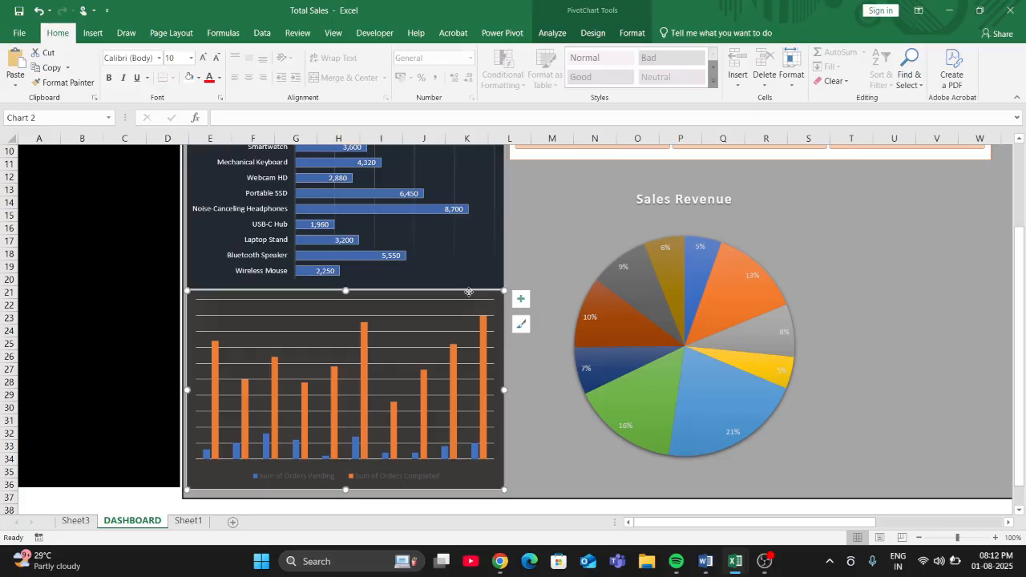
{"action": "left_click", "coordinate": [632, 33]}
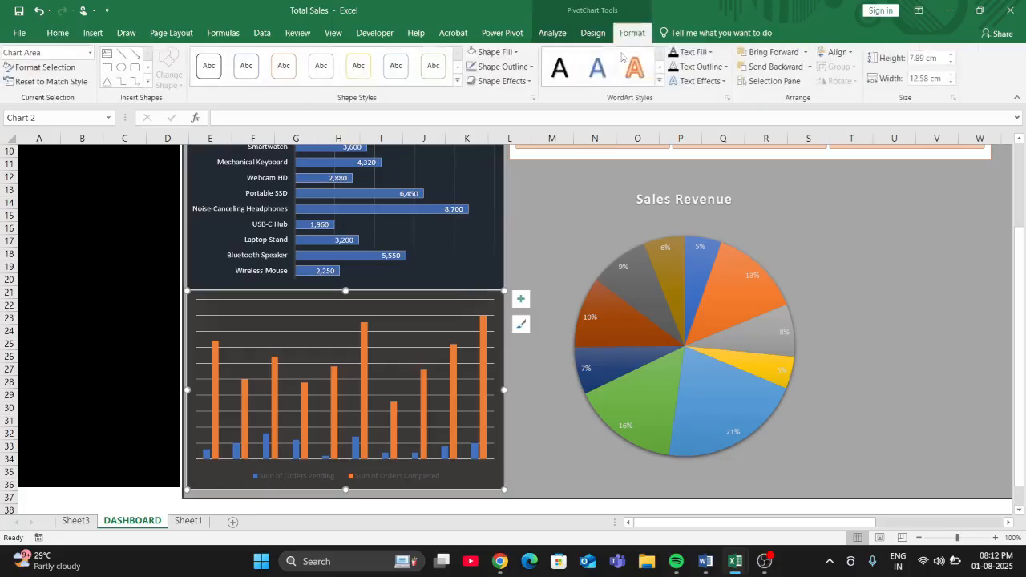
{"action": "left_click", "coordinate": [710, 54]}
{"action": "left_click", "coordinate": [674, 96]}
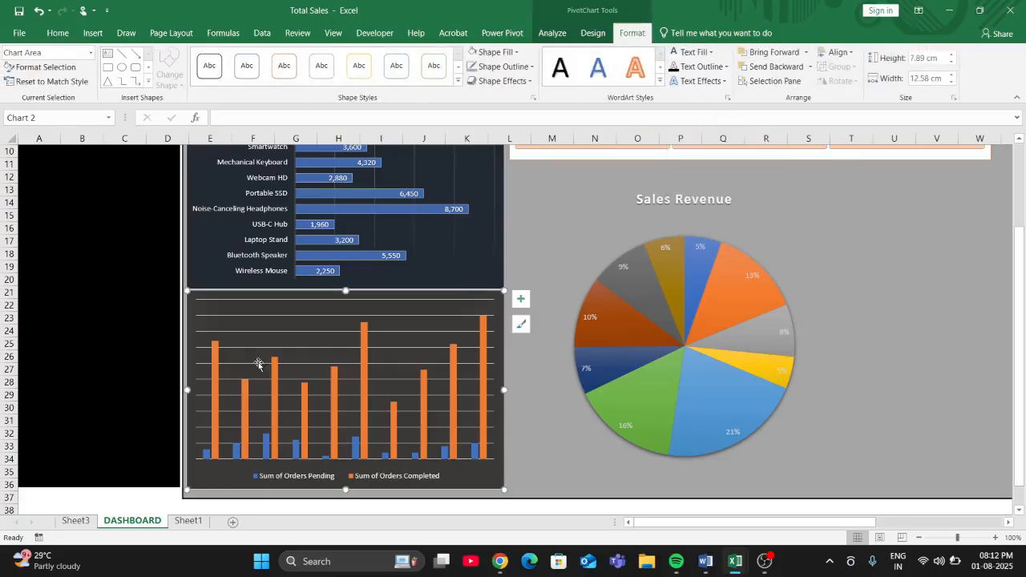
- Switch to ChatGPT in Chrome and read the Step 5 dashboard sheet and Step 6 final touches instructions
{"action": "scroll", "coordinate": [125, 335], "scroll_direction": "up", "scroll_amount": 3}
{"action": "left_click", "coordinate": [125, 334]}
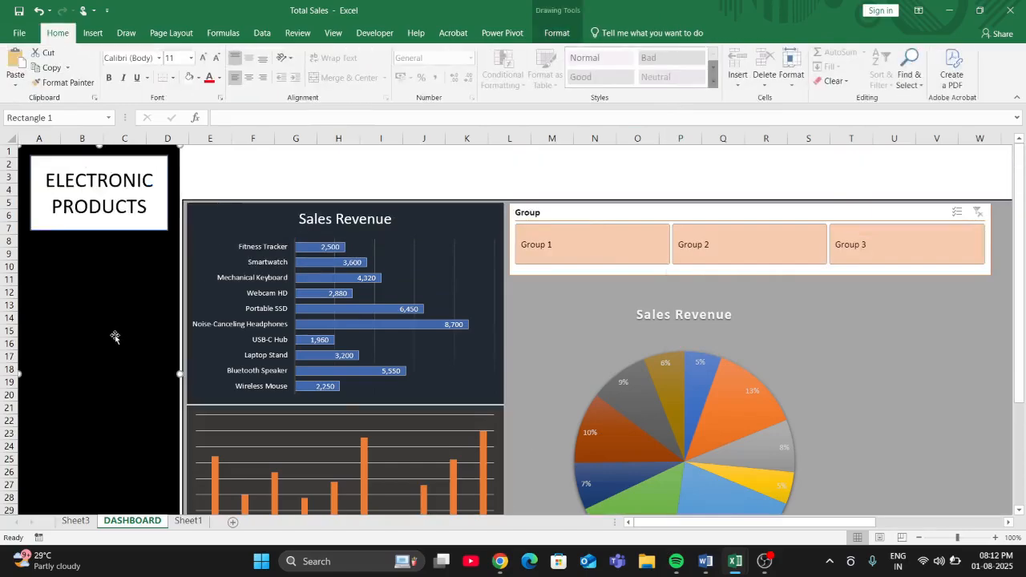
{"action": "mouse_move", "coordinate": [507, 567]}
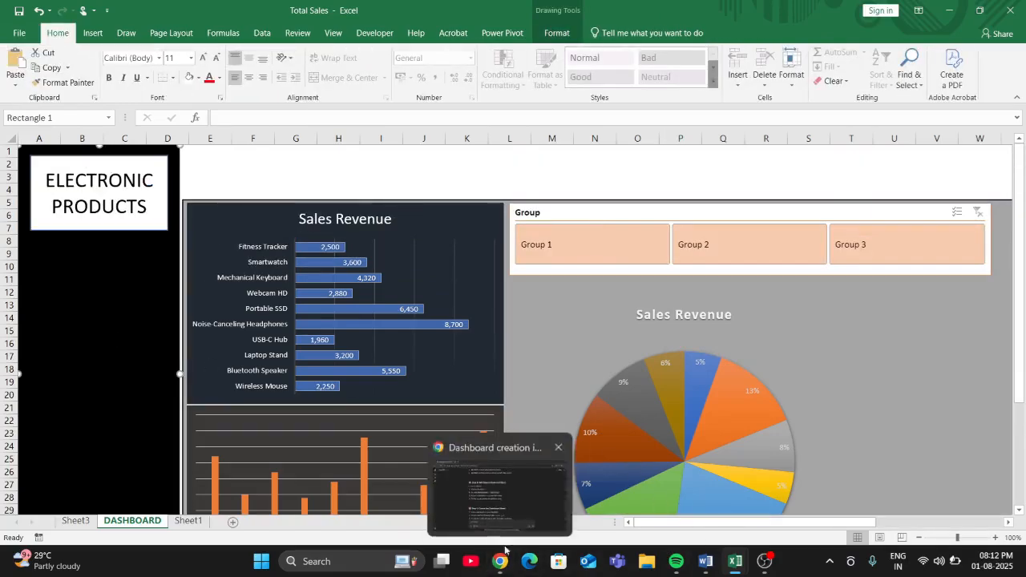
{"action": "left_click", "coordinate": [501, 516]}
{"action": "scroll", "coordinate": [380, 361], "scroll_direction": "down", "scroll_amount": 2}
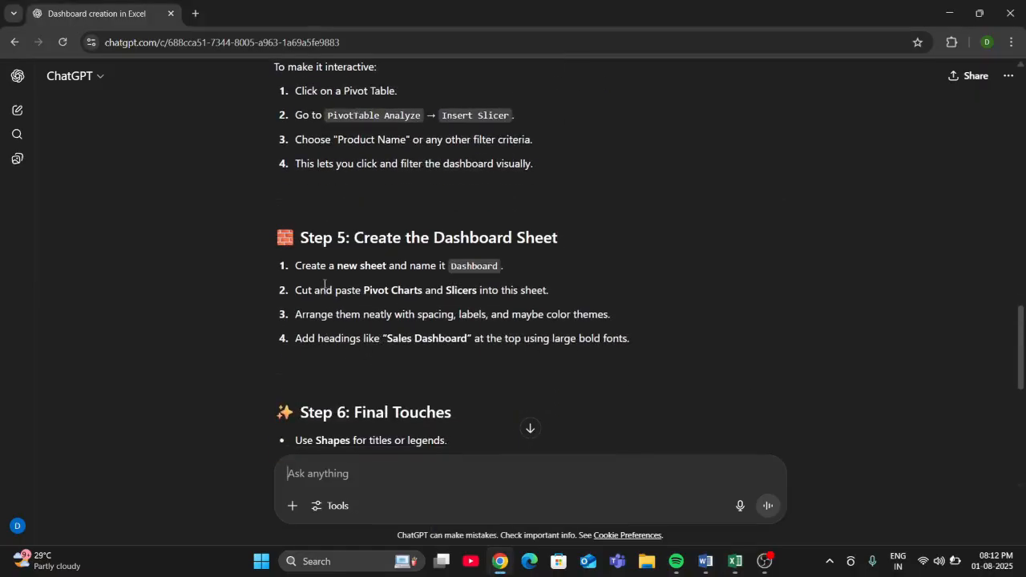
{"action": "scroll", "coordinate": [428, 300], "scroll_direction": "down", "scroll_amount": 1}
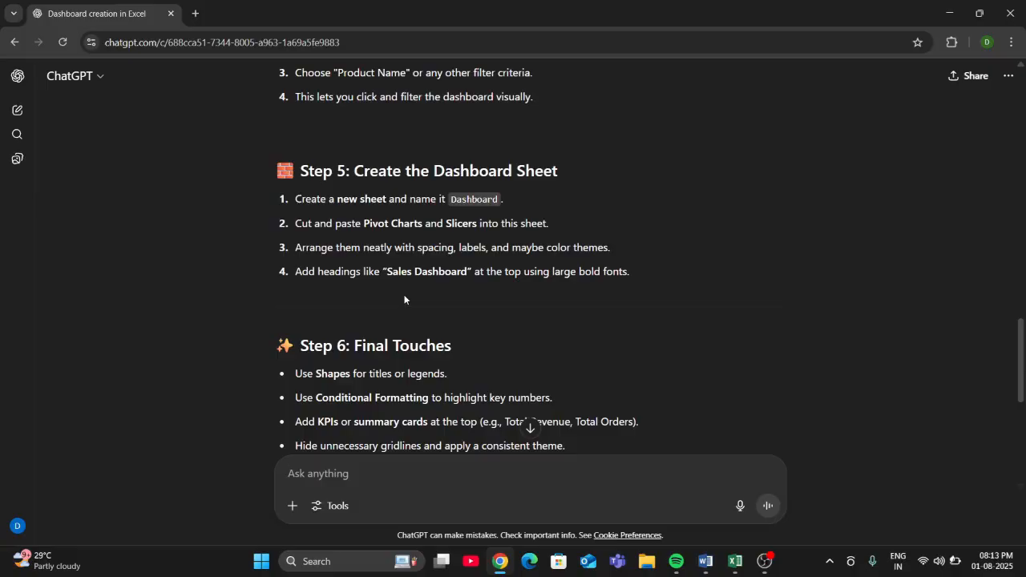
{"action": "scroll", "coordinate": [405, 294], "scroll_direction": "down", "scroll_amount": 2}
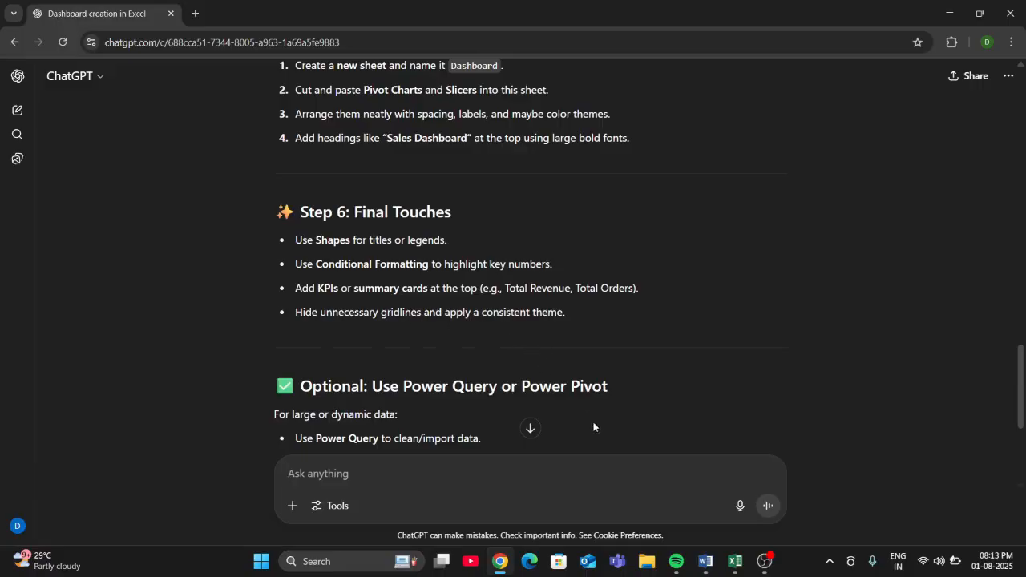
- Switch back to the Total Sales workbook in Excel and widen the Group slicer by extending its right edge
{"action": "mouse_move", "coordinate": [734, 561]}
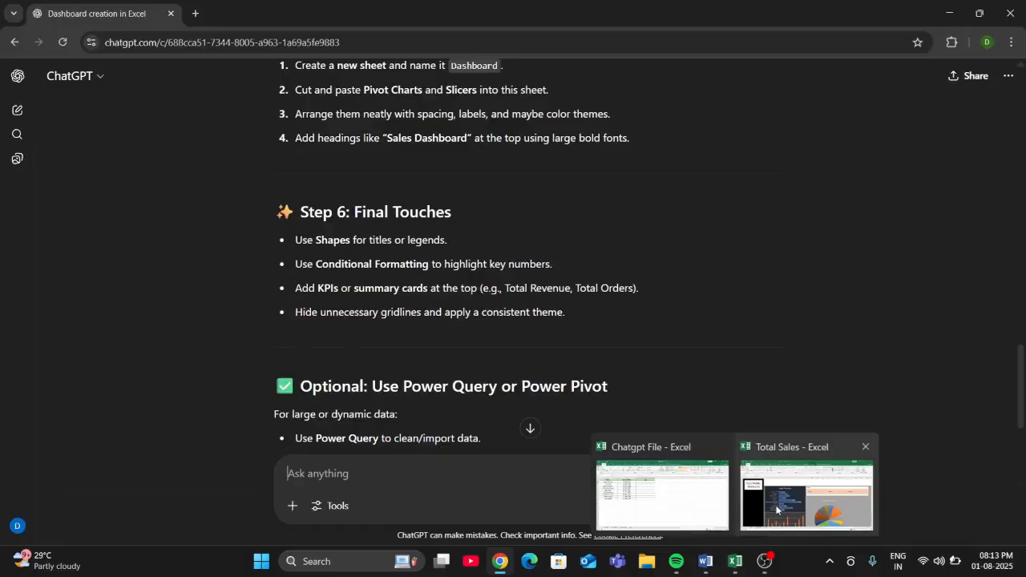
{"action": "left_click", "coordinate": [808, 485]}
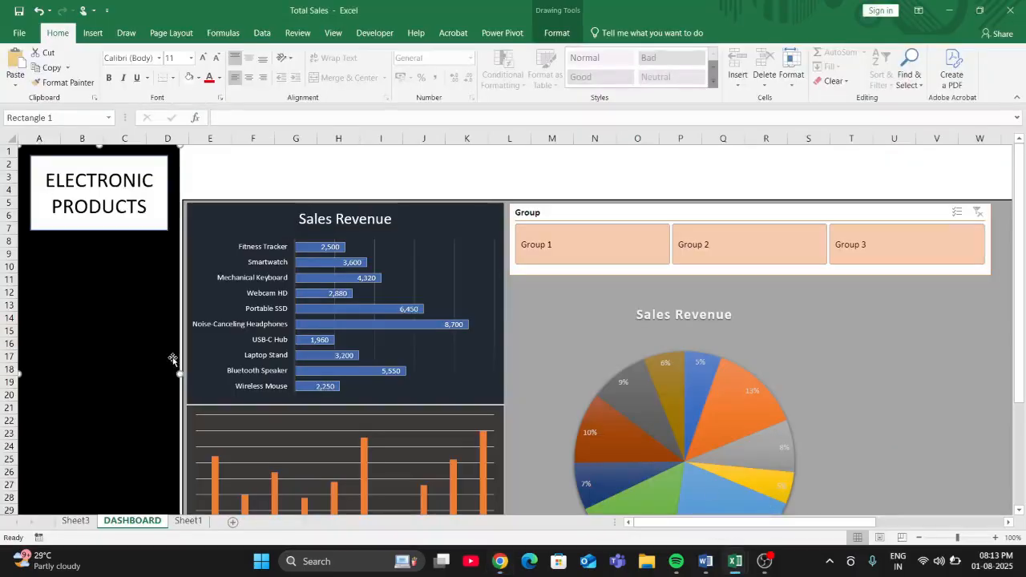
{"action": "left_click", "coordinate": [991, 239]}
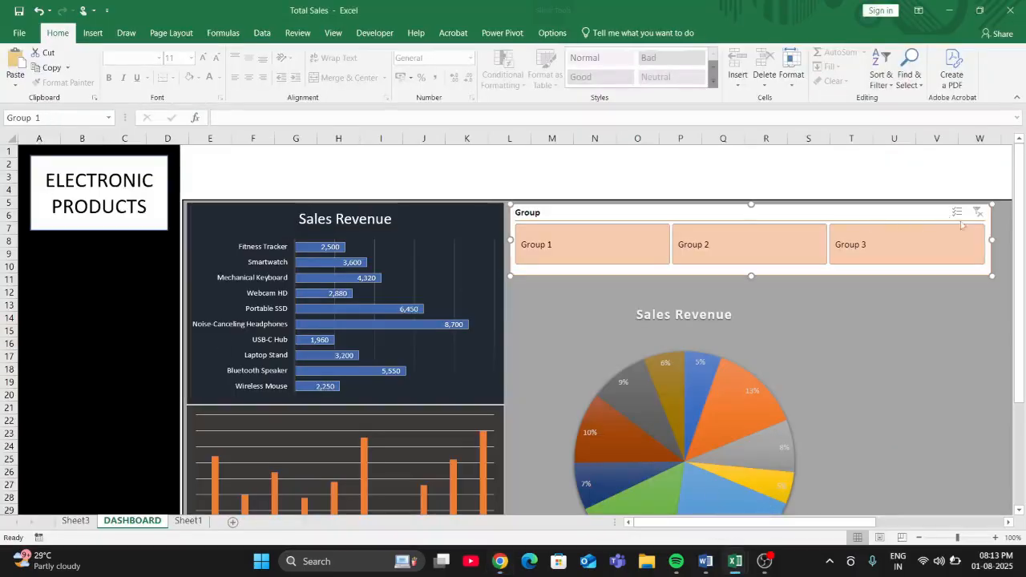
{"action": "left_click_drag", "start_coordinate": [991, 240], "coordinate": [1011, 241]}
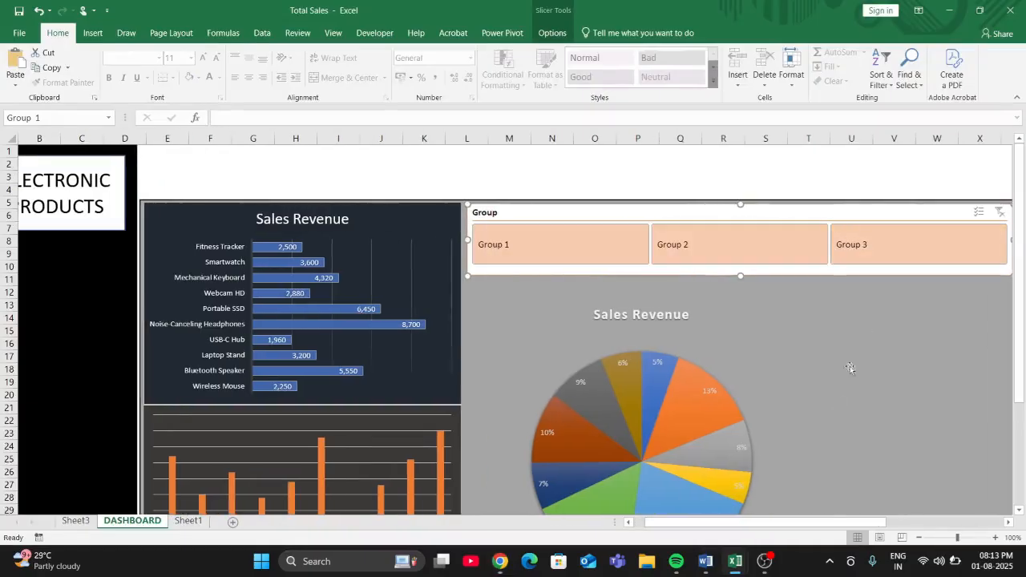
{"action": "left_click_drag", "start_coordinate": [820, 526], "coordinate": [790, 523]}
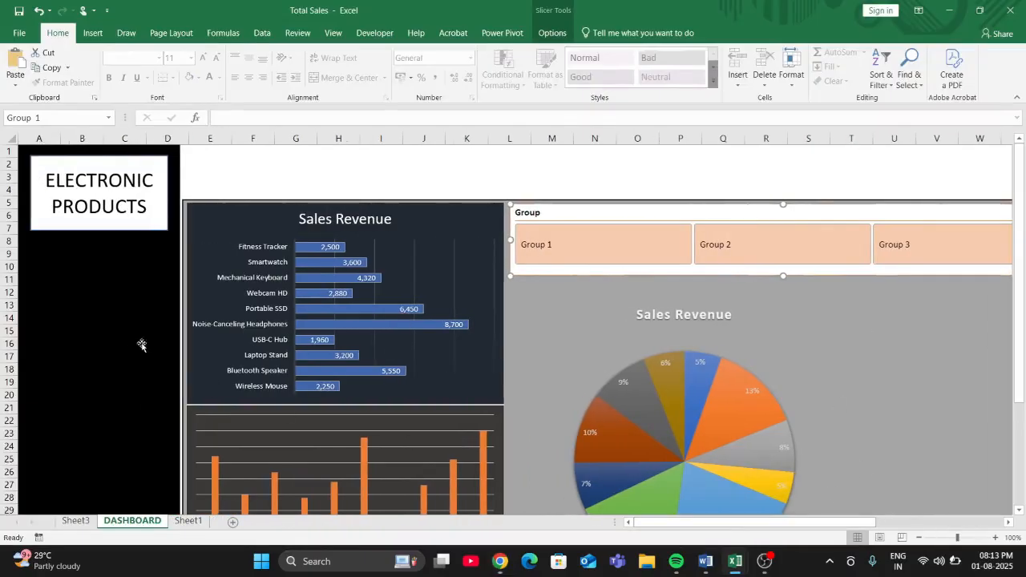
{"action": "left_click", "coordinate": [924, 319]}
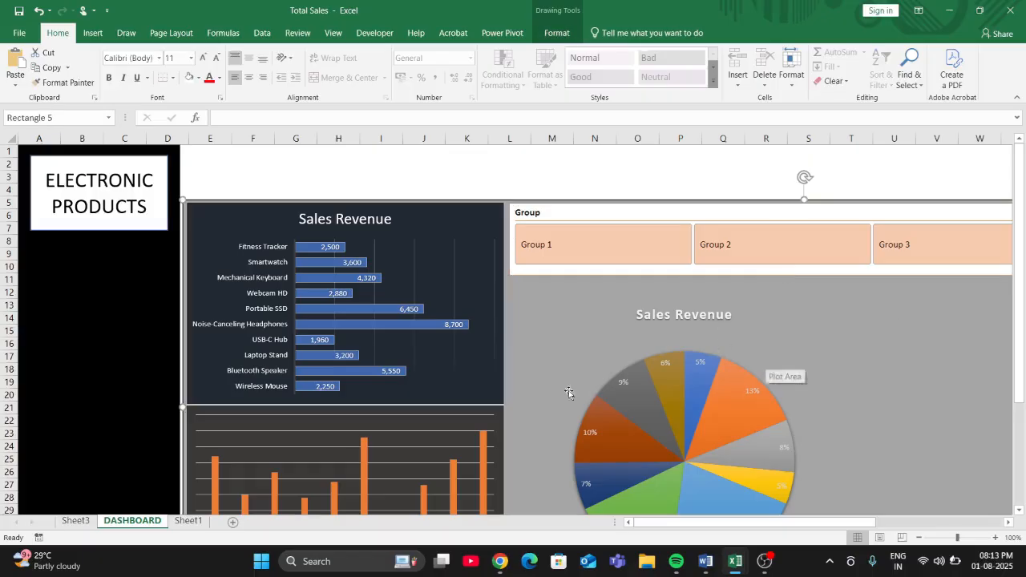
{"action": "left_click", "coordinate": [110, 288]}
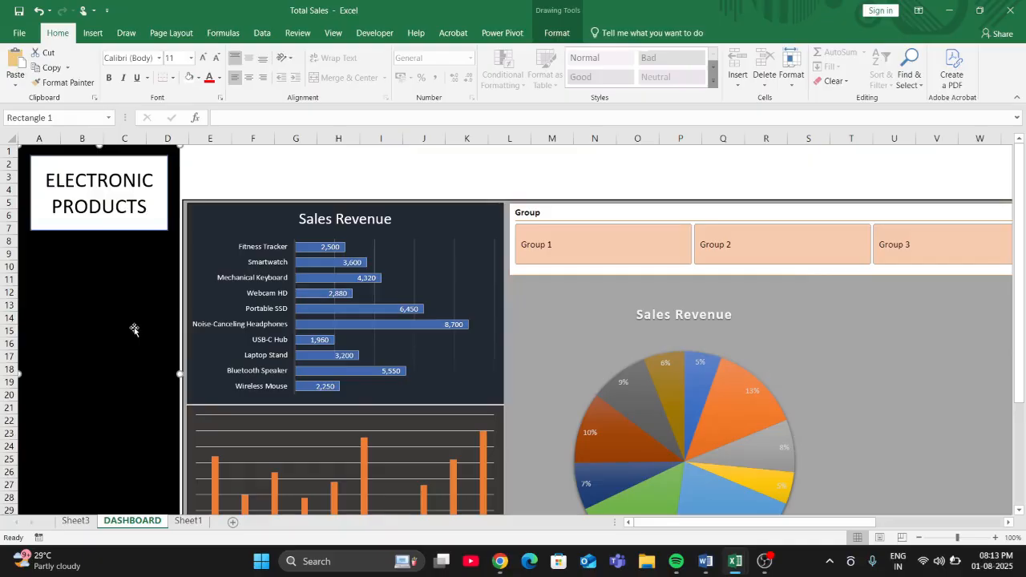
{"action": "scroll", "coordinate": [140, 369], "scroll_direction": "down", "scroll_amount": 2}
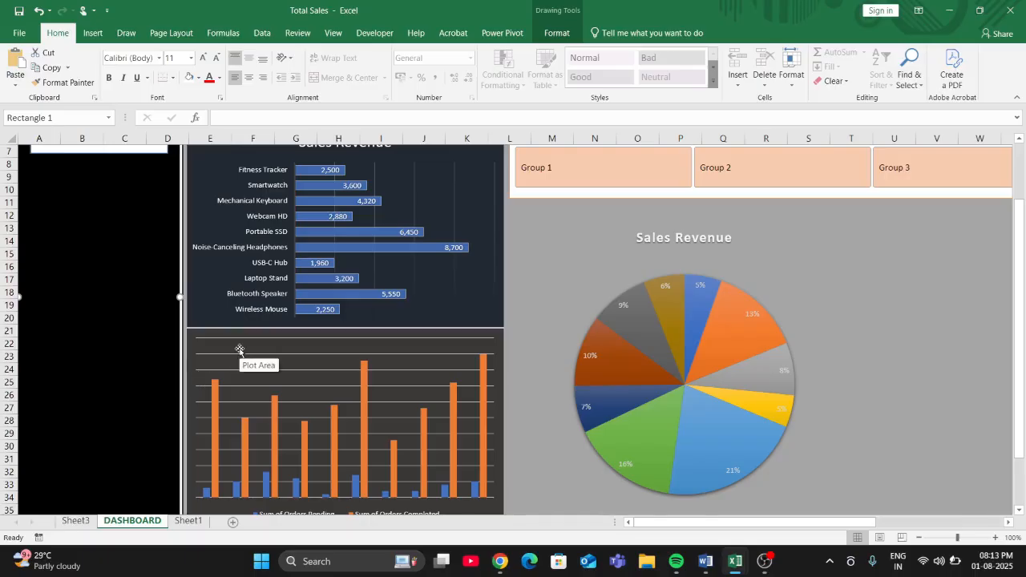
{"action": "scroll", "coordinate": [229, 417], "scroll_direction": "down", "scroll_amount": 2}
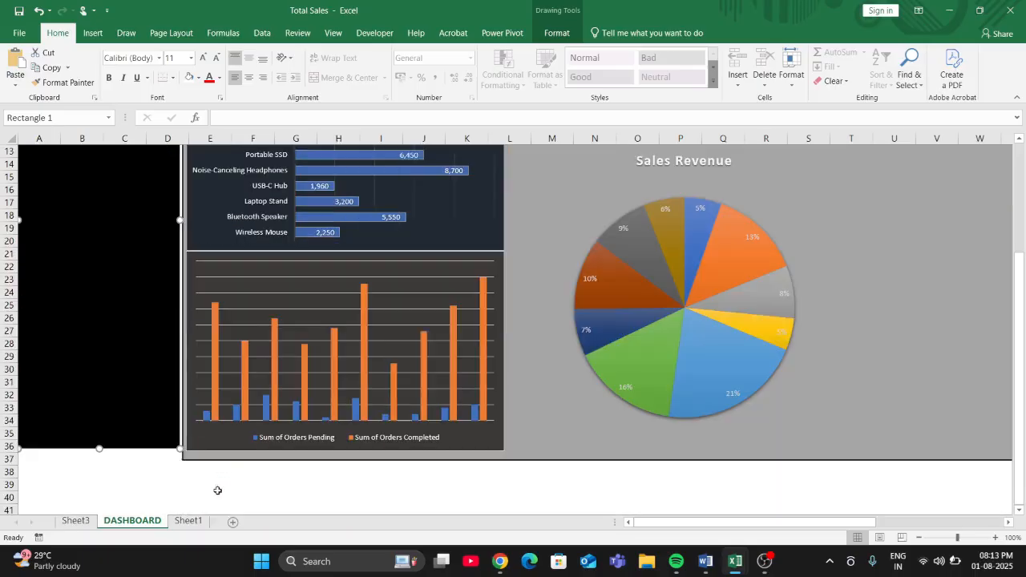
{"action": "left_click", "coordinate": [189, 522]}
{"action": "left_click", "coordinate": [124, 523]}
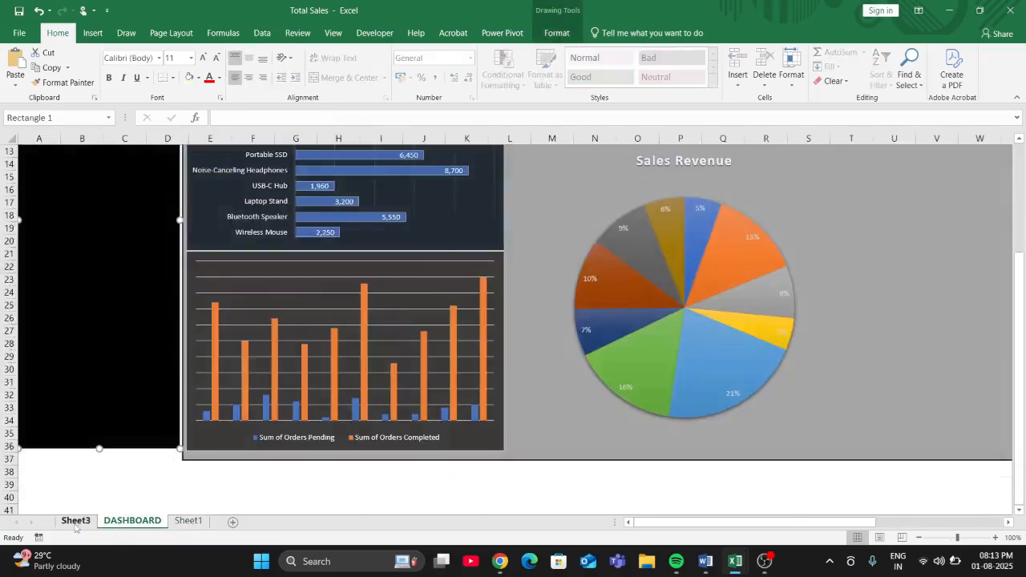
- Insert a Product Name slicer for the orders pending and completed pivot table on Sheet3
{"action": "left_click", "coordinate": [76, 520]}
{"action": "left_click", "coordinate": [356, 304]}
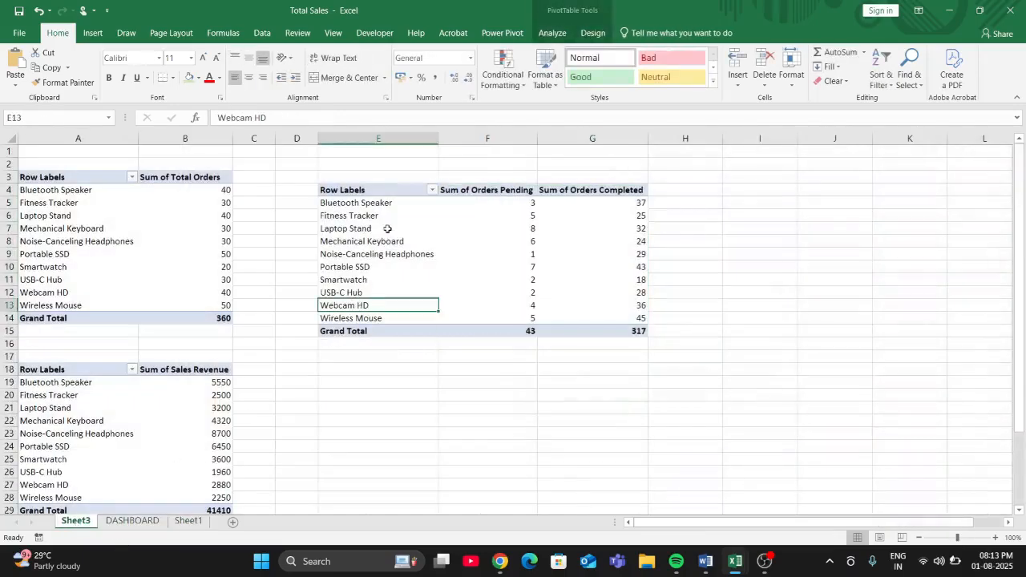
{"action": "left_click", "coordinate": [552, 34]}
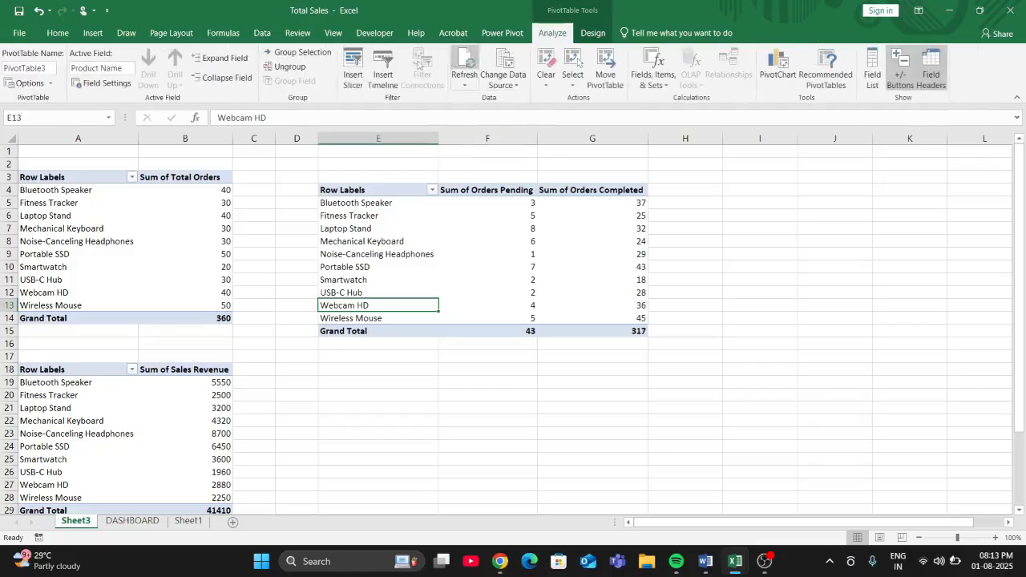
{"action": "left_click", "coordinate": [353, 76]}
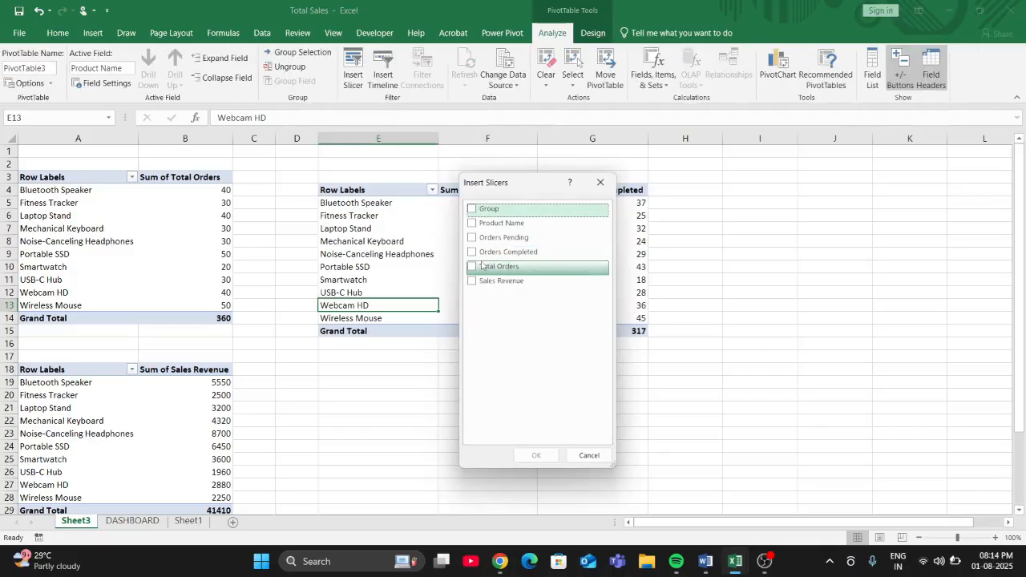
{"action": "left_click", "coordinate": [473, 223]}
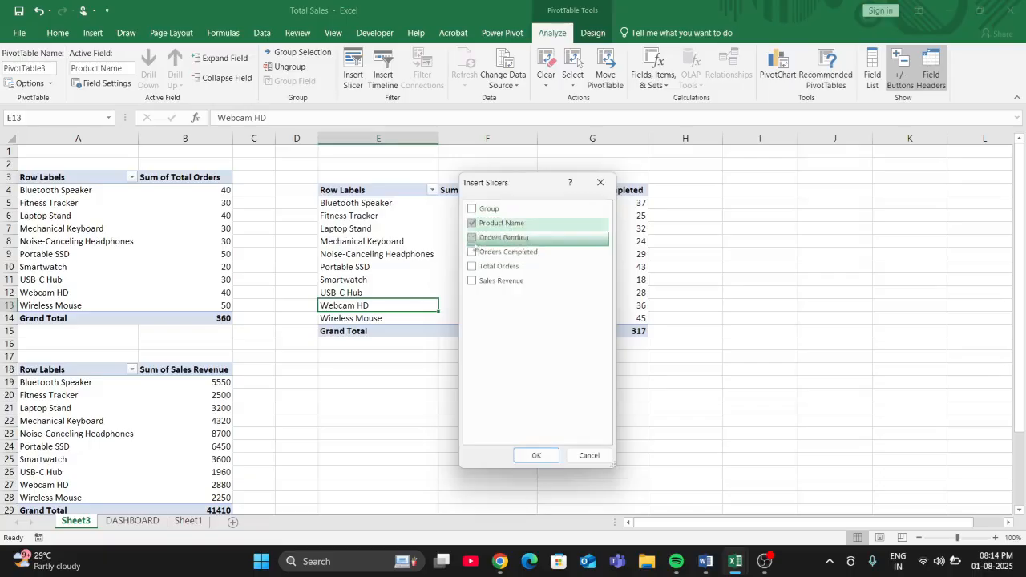
{"action": "left_click", "coordinate": [533, 456]}
- Copy the Product Name slicer onto the DASHBOARD sheet, in the black sidebar below the ELECTRONIC PRODUCTS title
{"action": "right_click", "coordinate": [513, 352]}
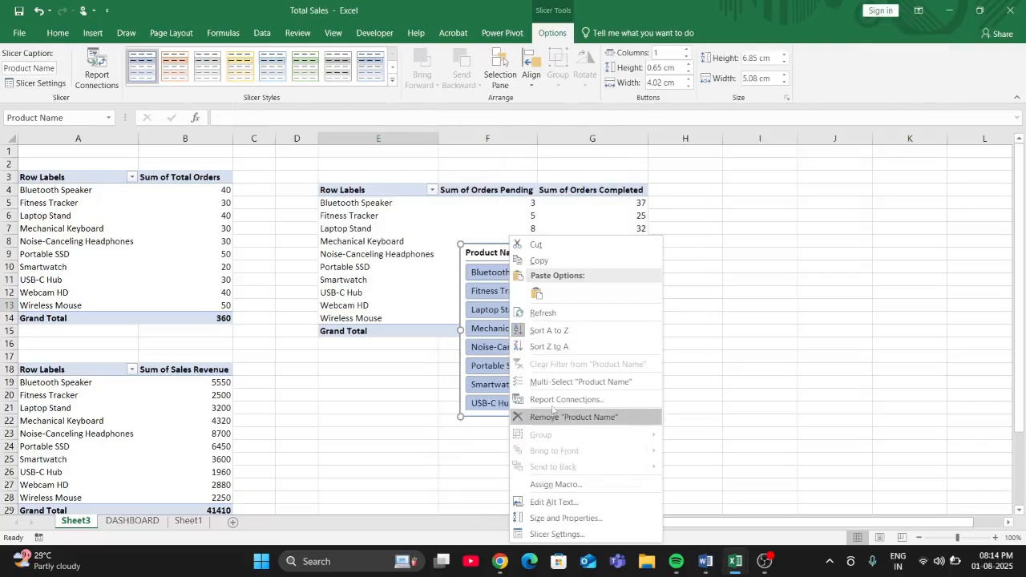
{"action": "left_click", "coordinate": [535, 261]}
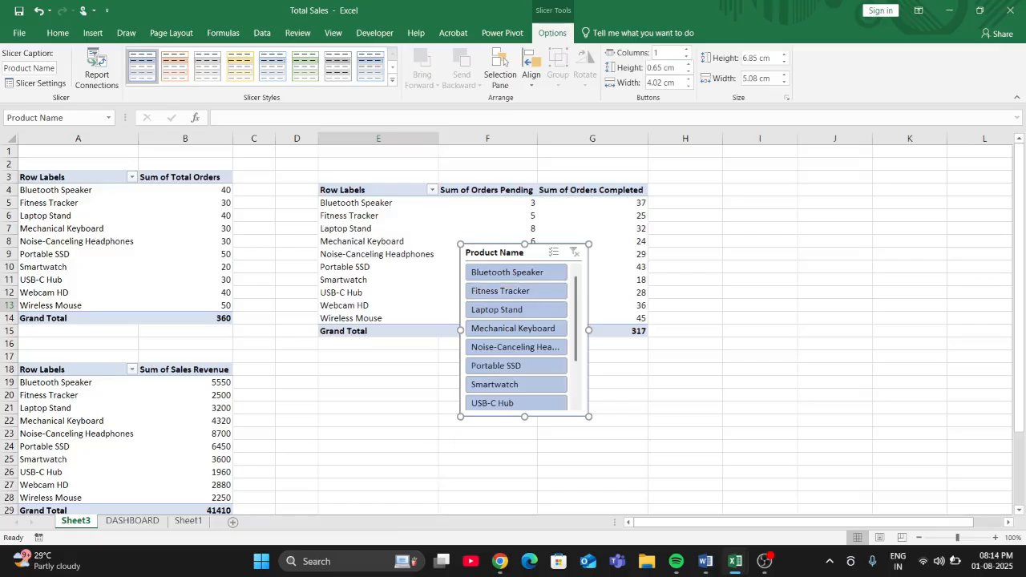
{"action": "left_click", "coordinate": [132, 521]}
{"action": "scroll", "coordinate": [62, 318], "scroll_direction": "up", "scroll_amount": 3}
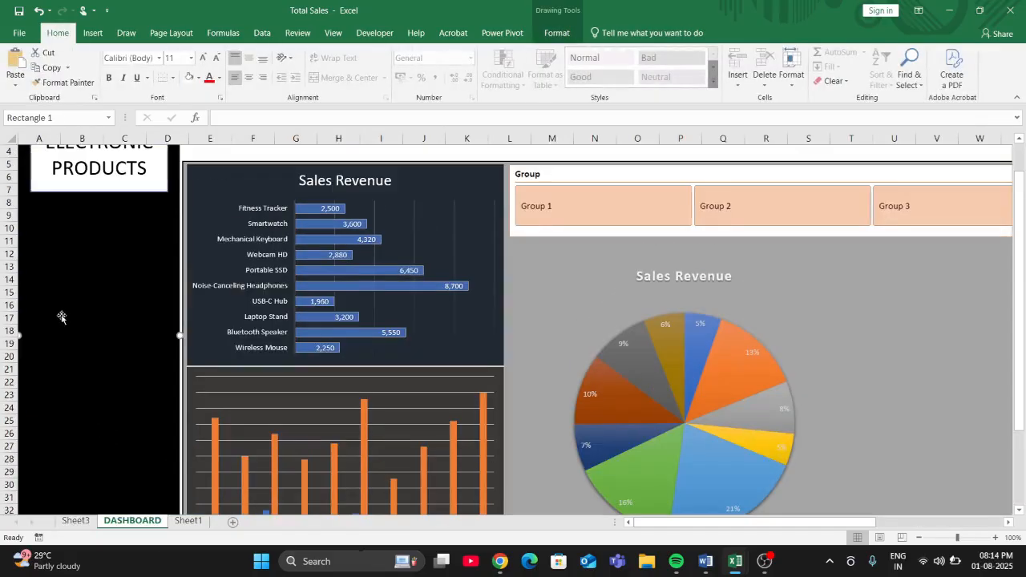
{"action": "key", "text": "ctrl+v"}
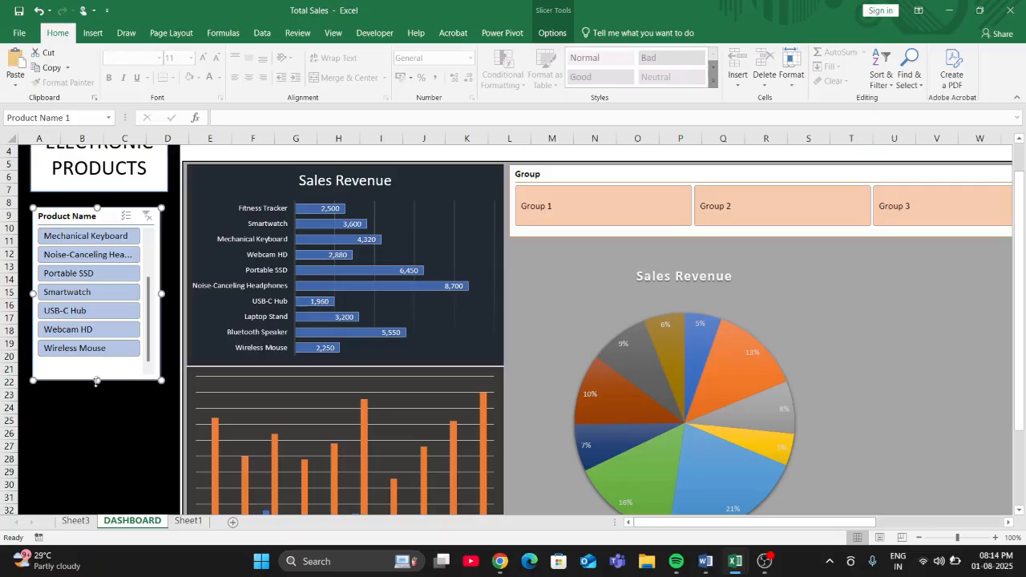
- Enlarge the Product Name slicer to fit all products in the sidebar and give it the light orange slicer style
{"action": "left_click_drag", "start_coordinate": [97, 380], "coordinate": [106, 487]}
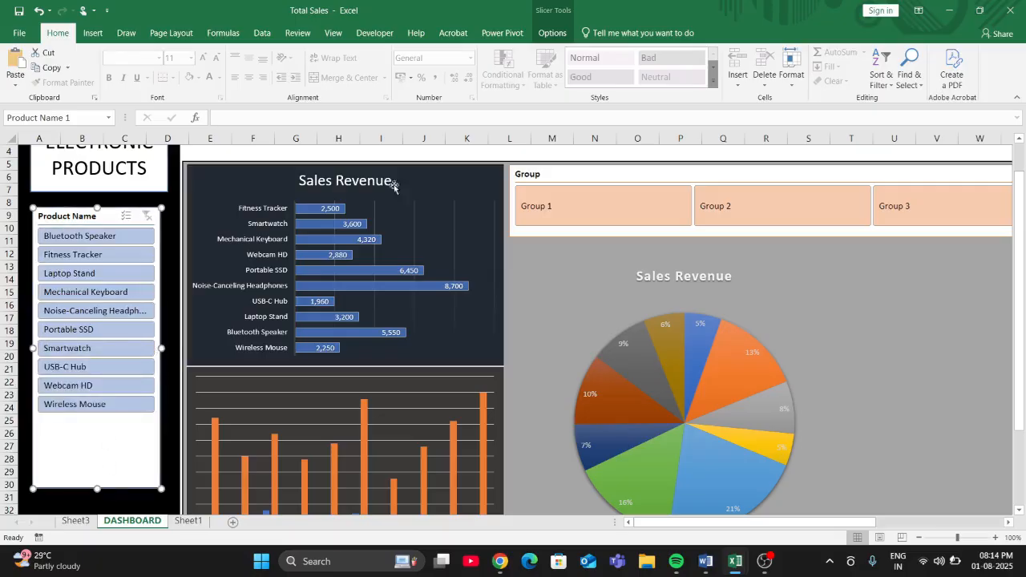
{"action": "left_click", "coordinate": [551, 33]}
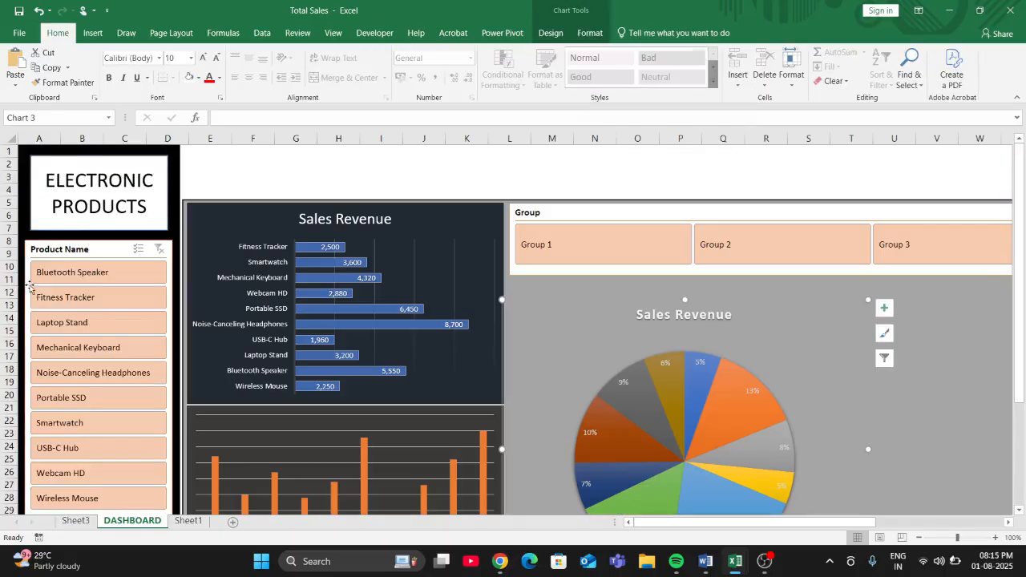
- Test the Product Name slicer by filtering the orders column chart by Bluetooth Speaker and Fitness Tracker
{"action": "scroll", "coordinate": [48, 292], "scroll_direction": "down", "scroll_amount": 1}
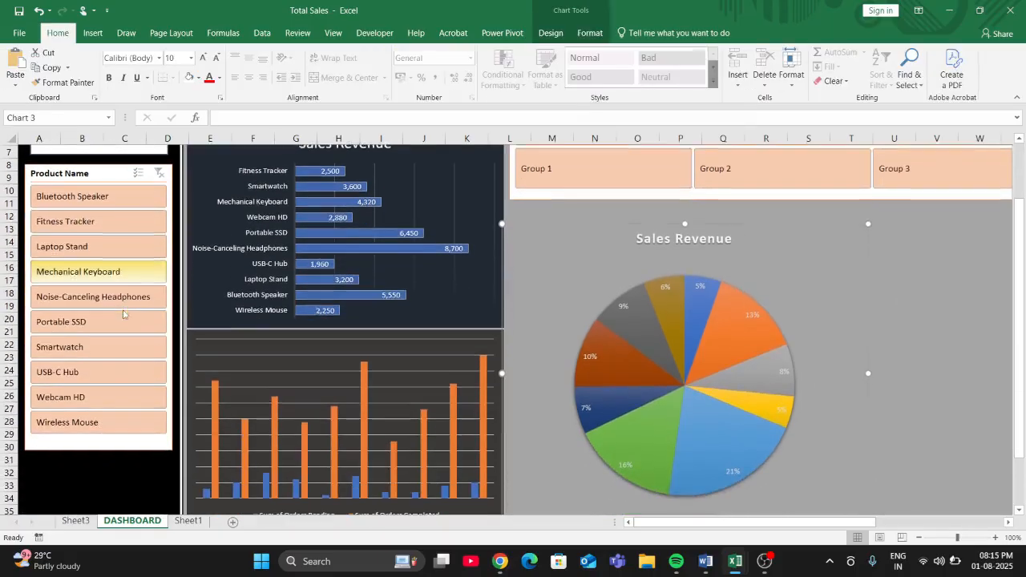
{"action": "left_click", "coordinate": [60, 195]}
{"action": "scroll", "coordinate": [330, 470], "scroll_direction": "down", "scroll_amount": 1}
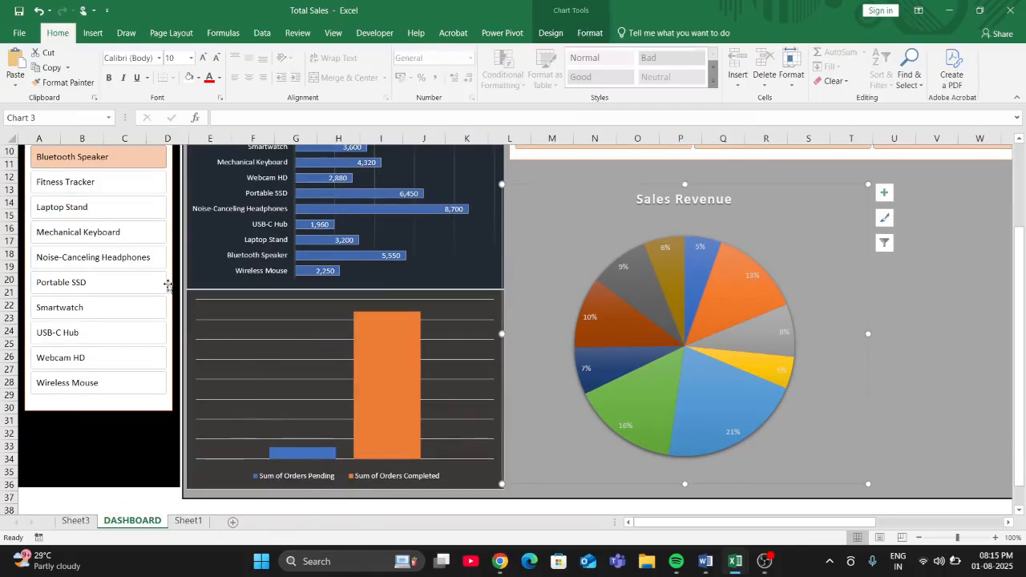
{"action": "left_click", "coordinate": [140, 183]}
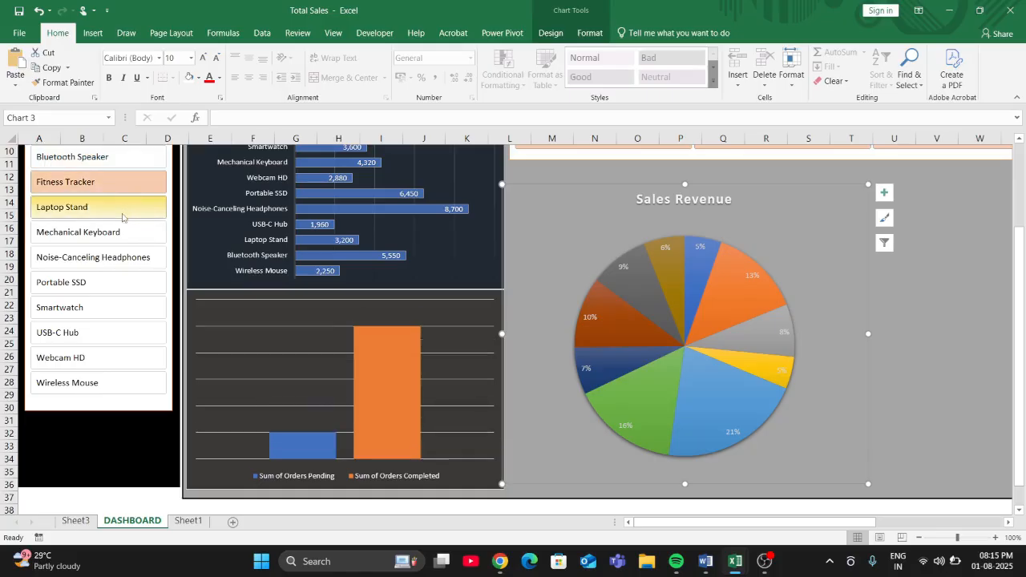
- Add Inside End data labels to the orders pending and completed column chart
{"action": "scroll", "coordinate": [122, 214], "scroll_direction": "up", "scroll_amount": 2}
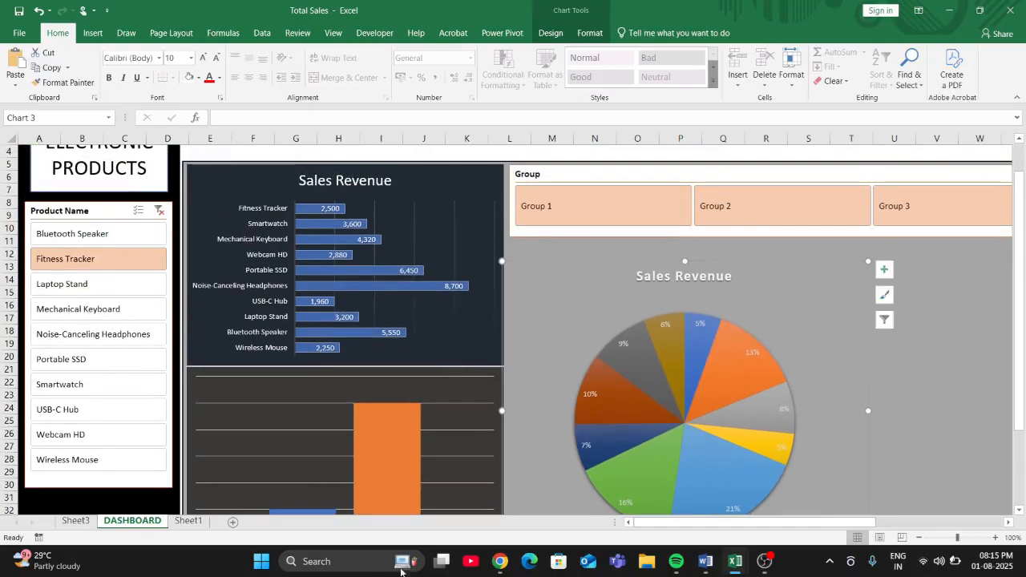
{"action": "left_click", "coordinate": [436, 389]}
{"action": "right_click", "coordinate": [436, 390]}
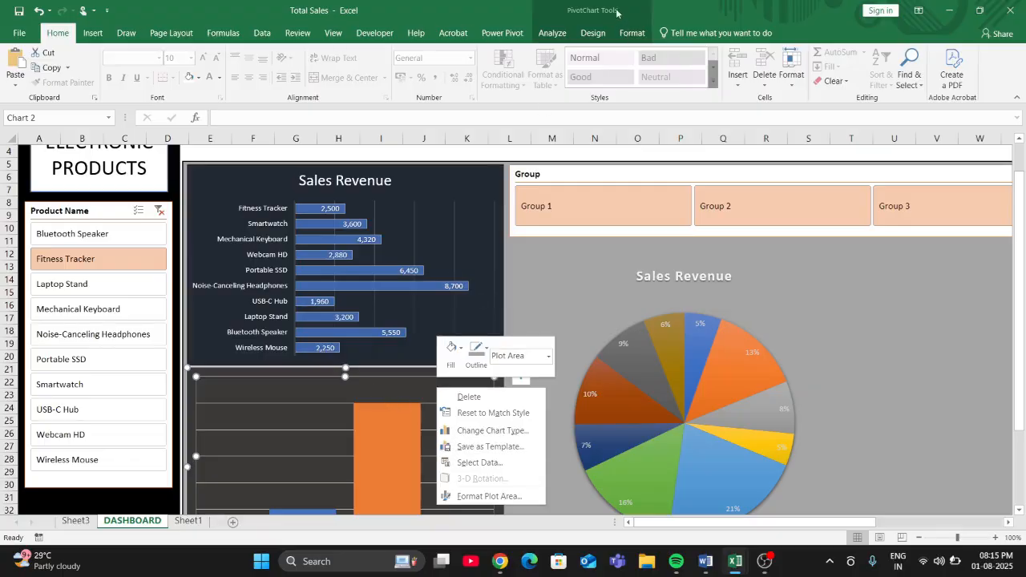
{"action": "left_click", "coordinate": [593, 33]}
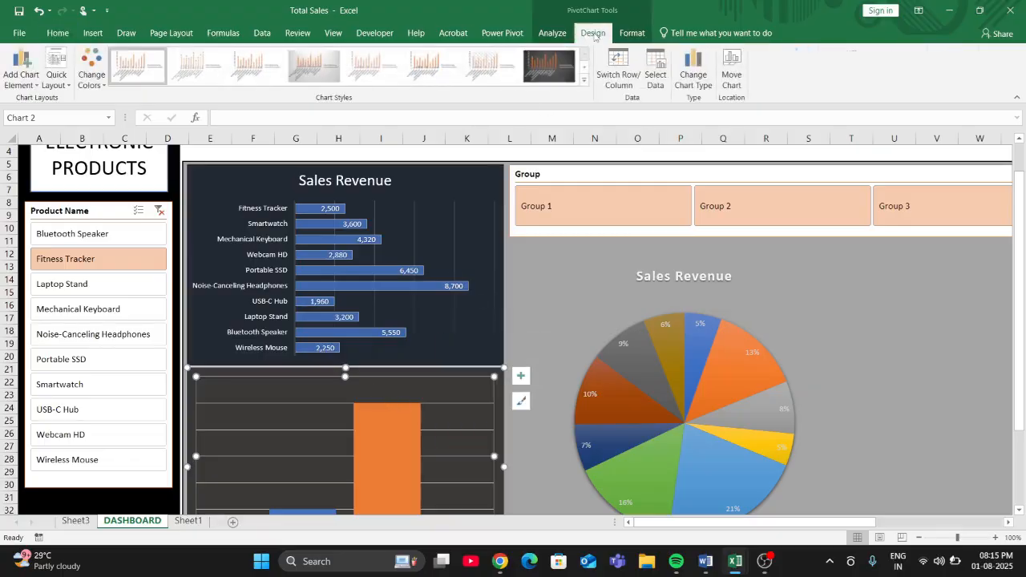
{"action": "left_click", "coordinate": [23, 78]}
{"action": "mouse_move", "coordinate": [44, 149]}
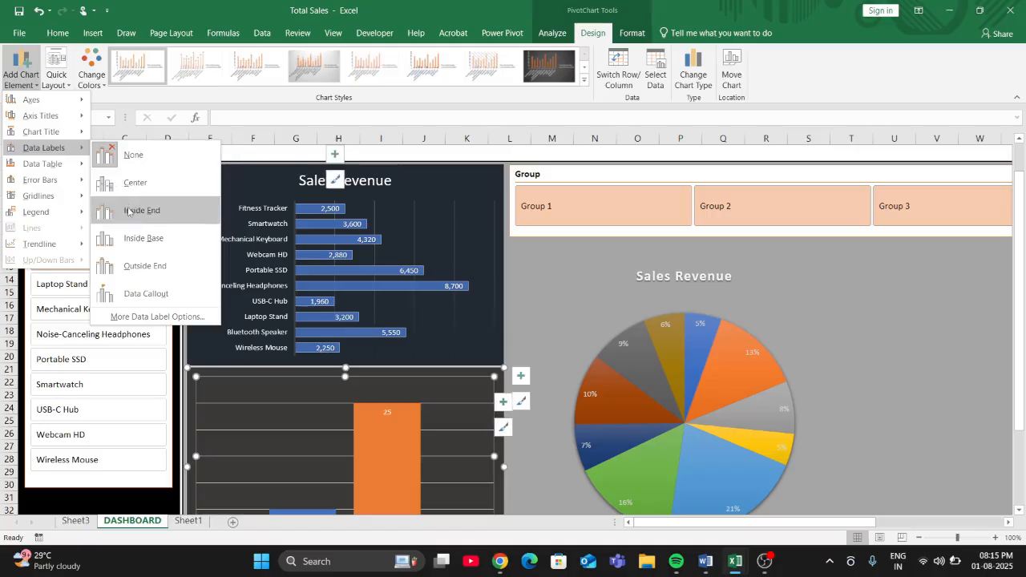
{"action": "left_click", "coordinate": [129, 210]}
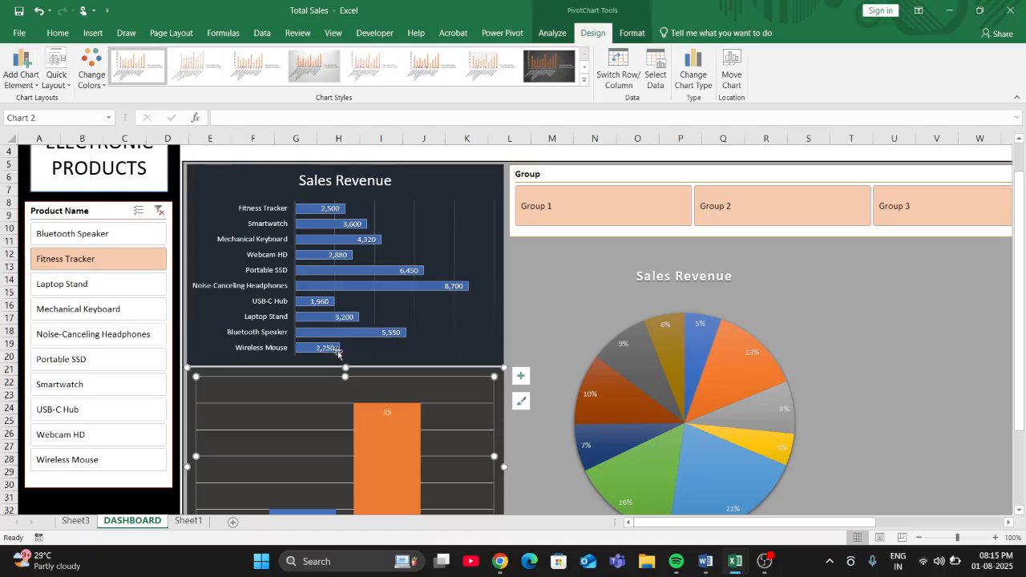
- Filter the labelled orders chart by several products, including Laptop Stand, Noise-Canceling Headphones and Bluetooth Speaker, to check its data labels
{"action": "scroll", "coordinate": [383, 424], "scroll_direction": "down", "scroll_amount": 2}
{"action": "left_click", "coordinate": [61, 244]}
{"action": "left_click", "coordinate": [93, 218]}
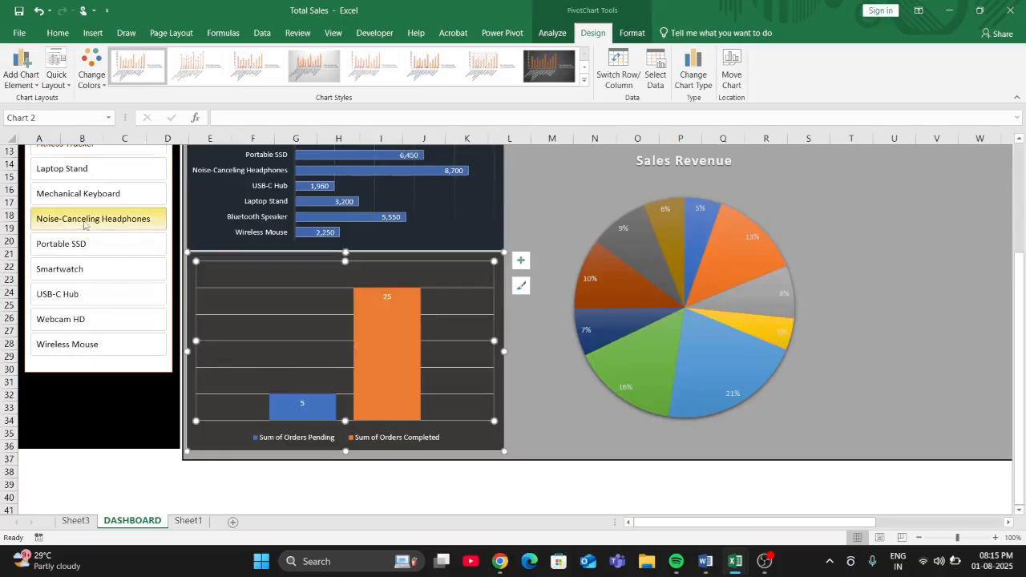
{"action": "left_click", "coordinate": [78, 193]}
{"action": "left_click", "coordinate": [77, 174]}
{"action": "scroll", "coordinate": [78, 180], "scroll_direction": "up", "scroll_amount": 3}
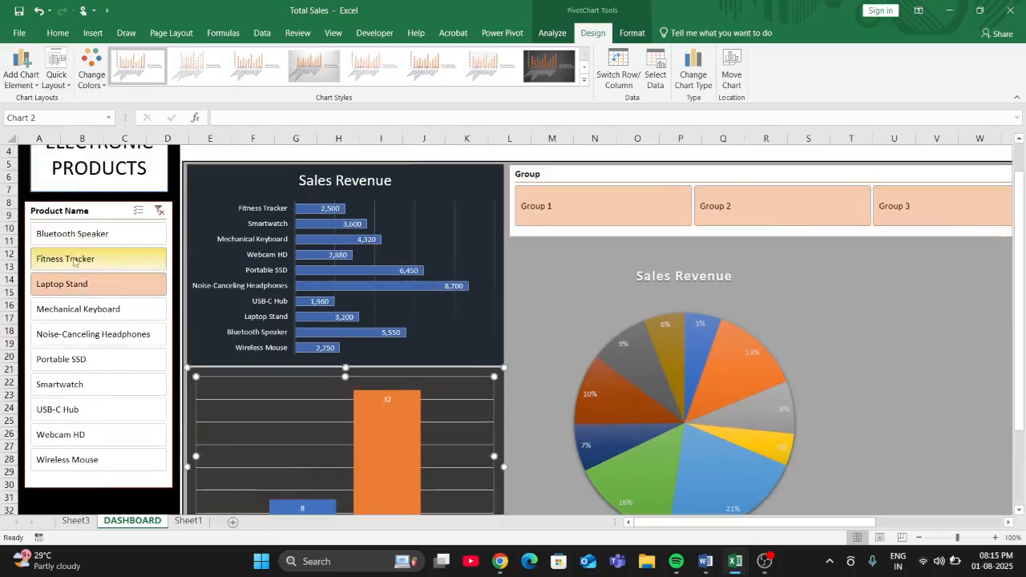
{"action": "left_click", "coordinate": [88, 335]}
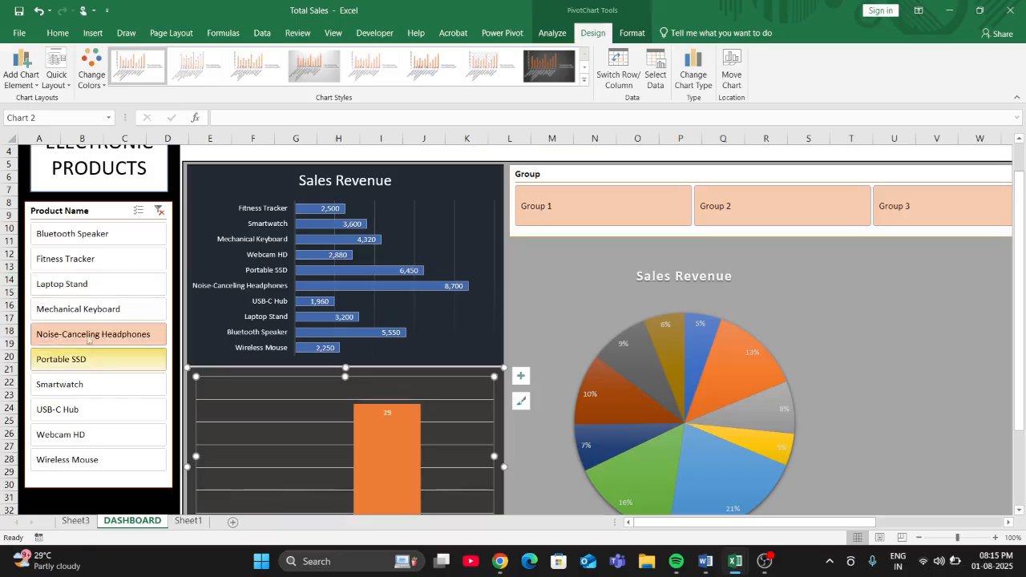
{"action": "left_click", "coordinate": [80, 234]}
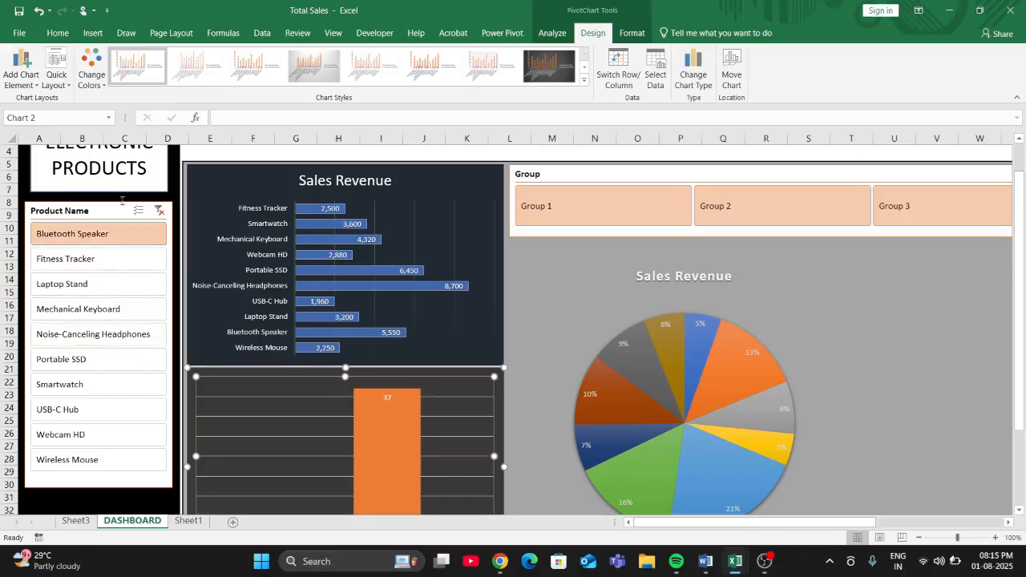
- Filter the Sales Revenue charts by Group 1 and clear the filter of the Product Name slicer
{"action": "scroll", "coordinate": [633, 273], "scroll_direction": "up", "scroll_amount": 1}
{"action": "left_click", "coordinate": [643, 256]}
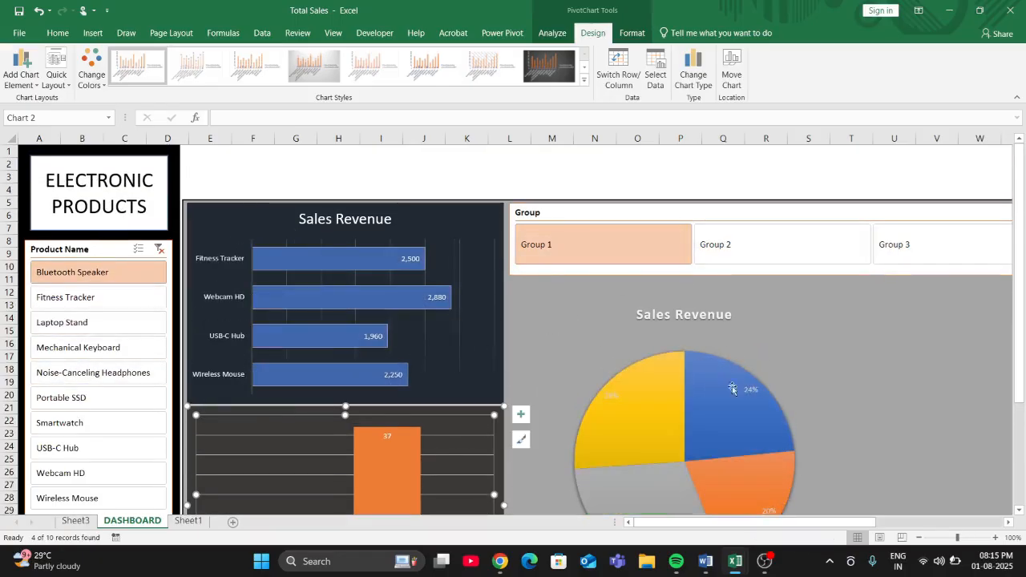
{"action": "scroll", "coordinate": [96, 347], "scroll_direction": "down", "scroll_amount": 2}
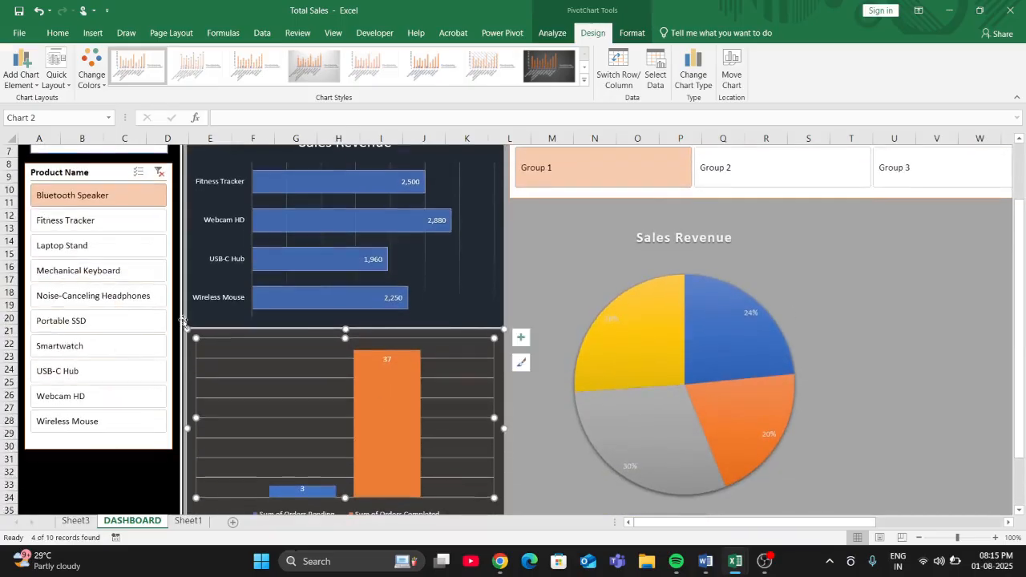
{"action": "scroll", "coordinate": [182, 319], "scroll_direction": "up", "scroll_amount": 1}
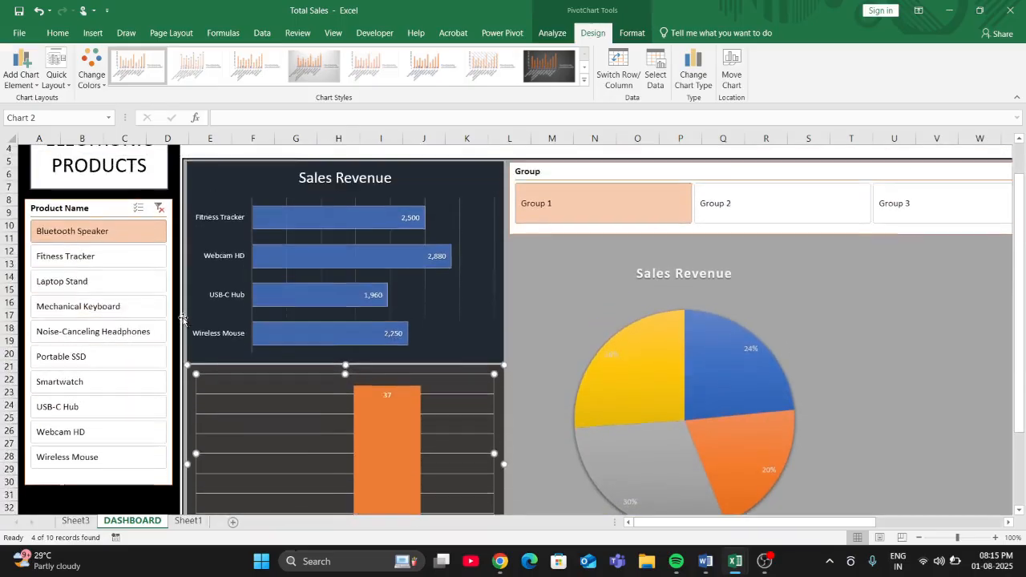
{"action": "left_click", "coordinate": [159, 208]}
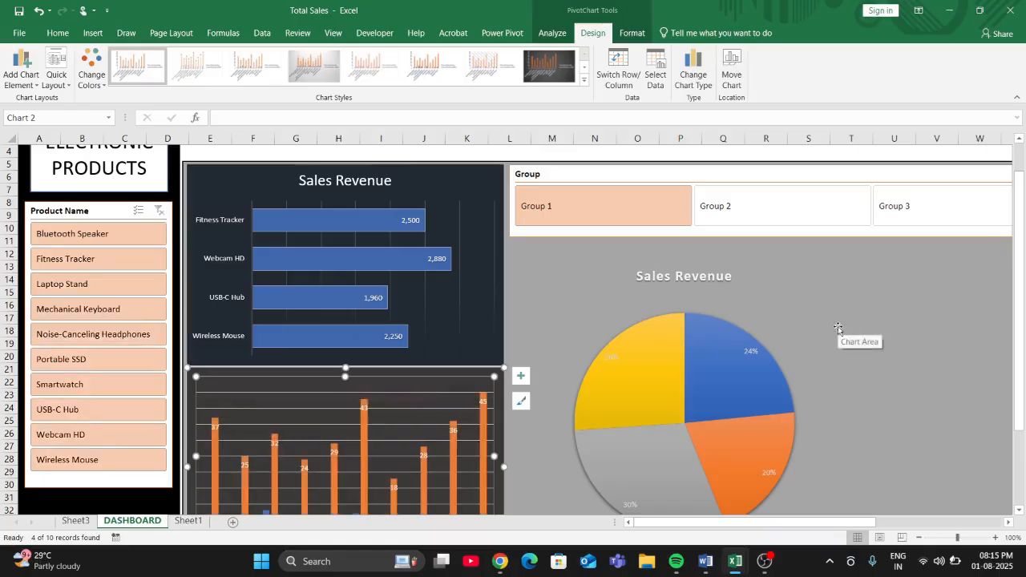
{"action": "scroll", "coordinate": [838, 327], "scroll_direction": "up", "scroll_amount": 1}
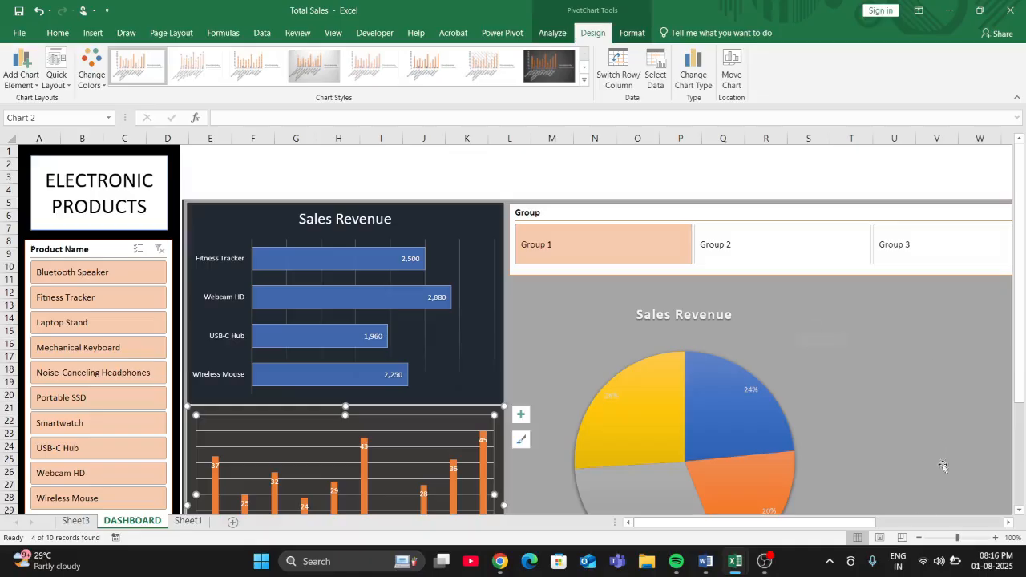
- Switch to ChatGPT in Chrome and ask "WHAT IS KPI"
{"action": "left_click", "coordinate": [500, 561]}
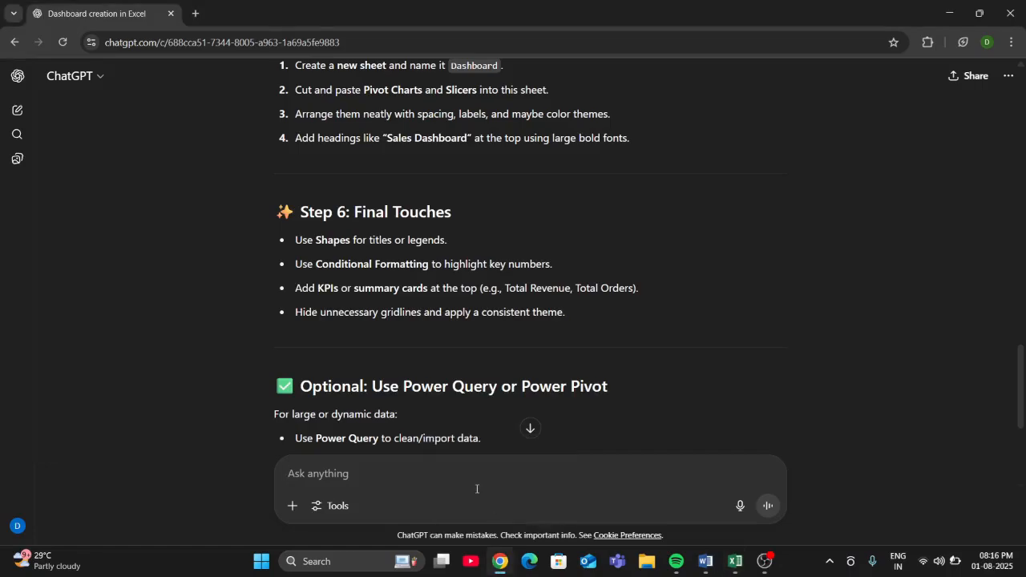
{"action": "type", "text": "WHA"}
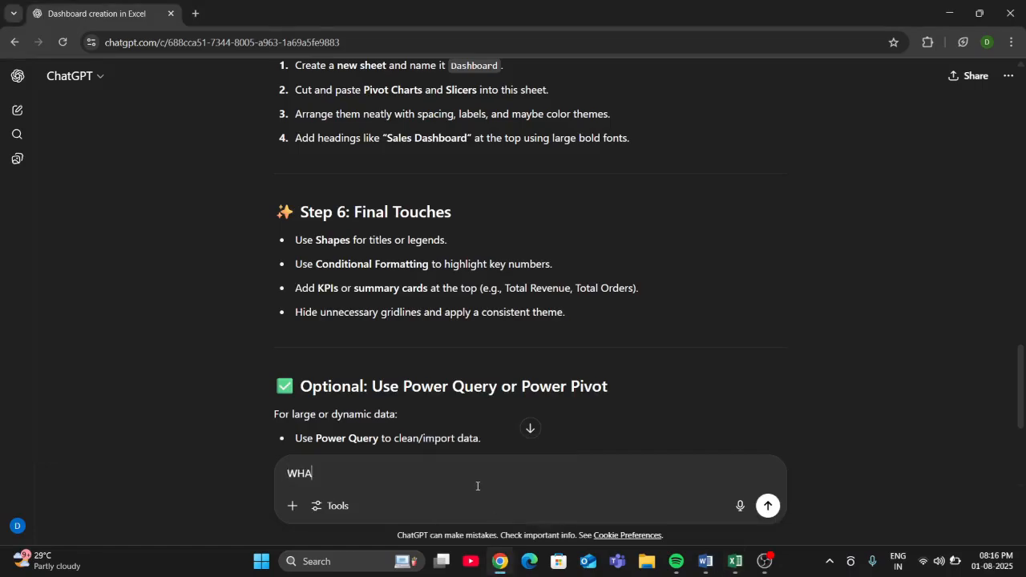
{"action": "type", "text": "T IS KPI"}
{"action": "key", "text": "Return"}
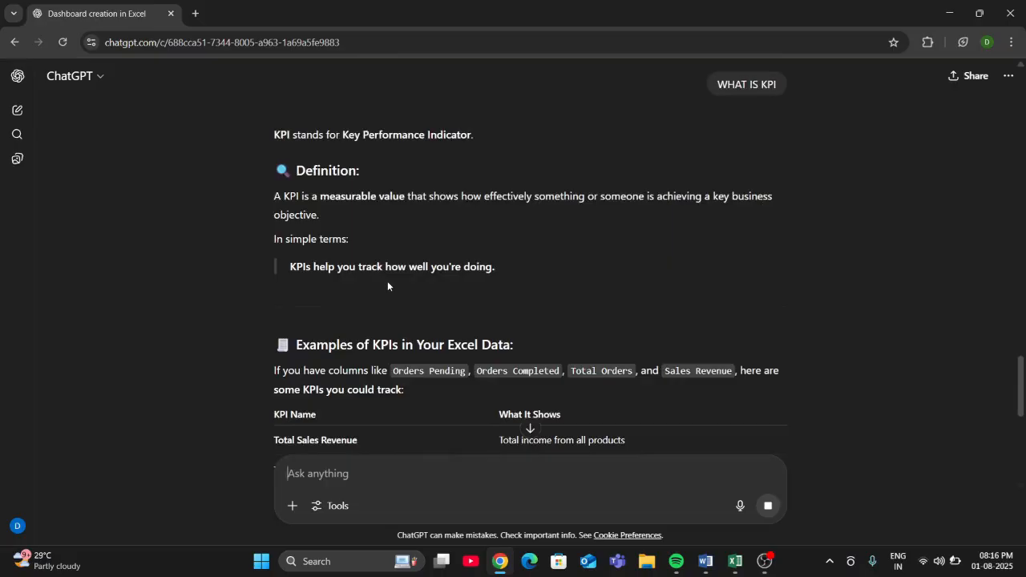
- Read ChatGPT's definition of KPI and its example KPIs for the Excel data, and switch back to the Total Sales workbook in Excel
{"action": "scroll", "coordinate": [388, 282], "scroll_direction": "down", "scroll_amount": 3}
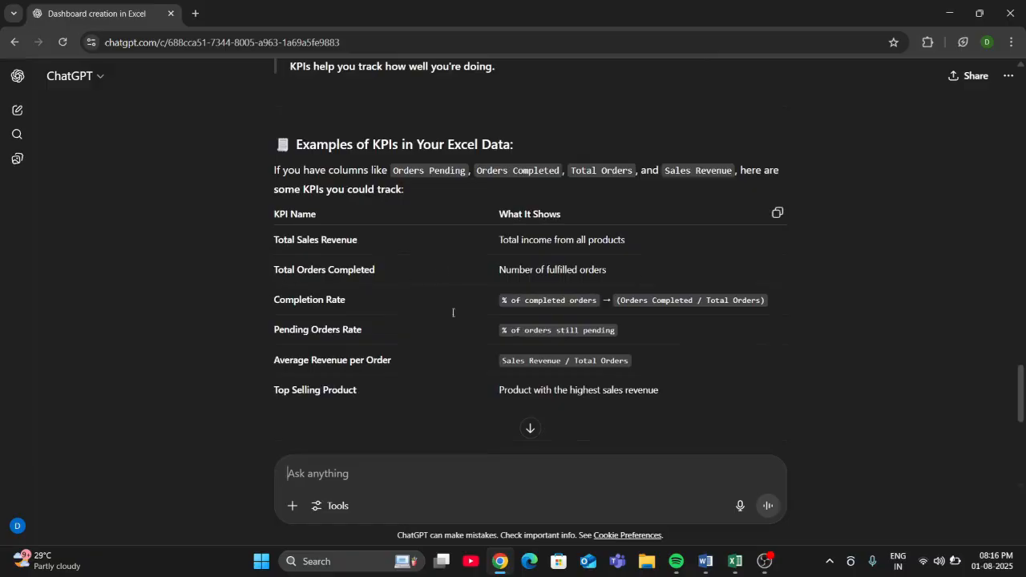
{"action": "scroll", "coordinate": [452, 312], "scroll_direction": "up", "scroll_amount": 4}
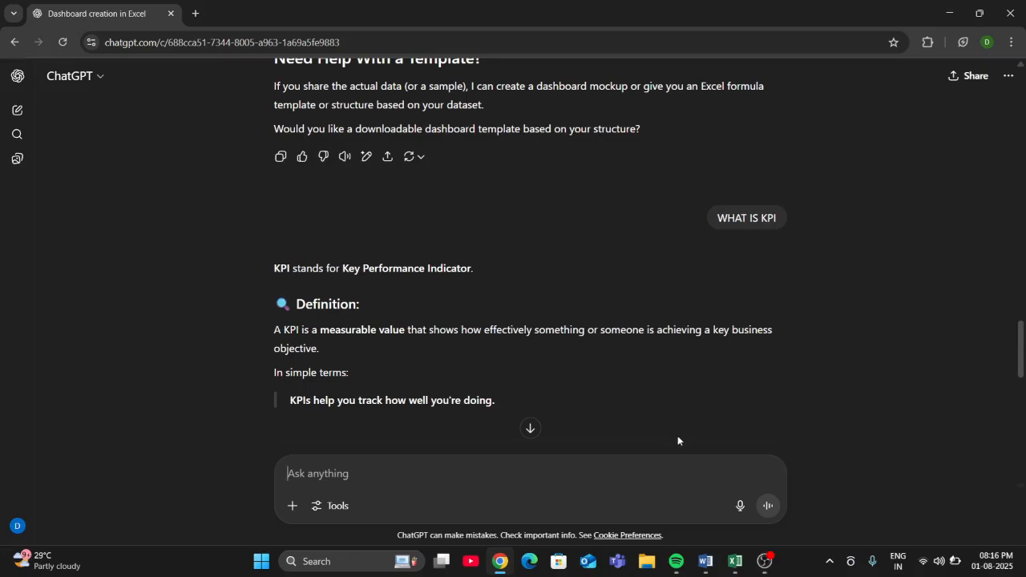
{"action": "mouse_move", "coordinate": [734, 561]}
{"action": "left_click", "coordinate": [750, 515]}
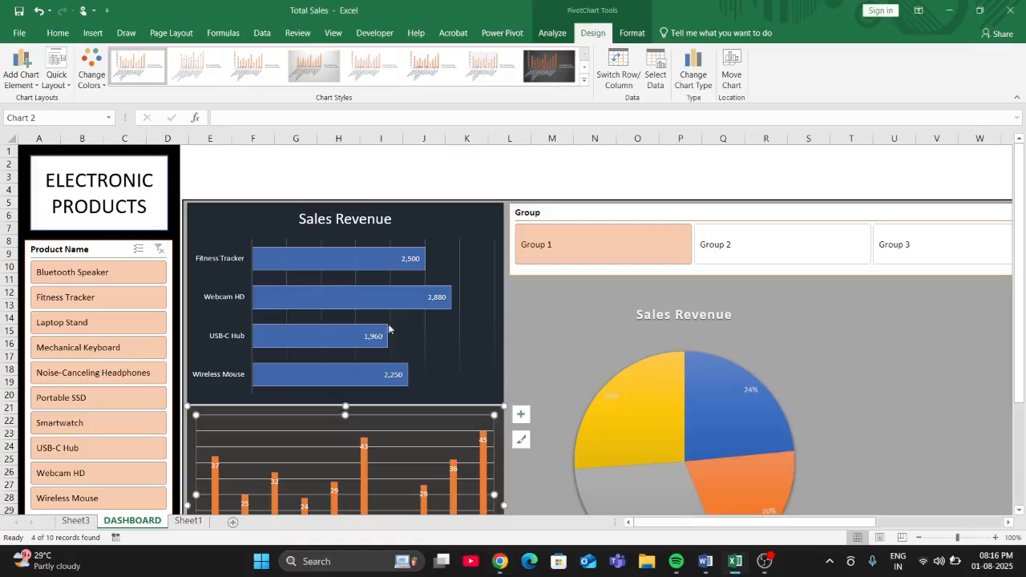
- Draw a rectangle about 0.76 cm high and 5.25 cm wide above the Sales Revenue bar chart and apply the black shape style
{"action": "left_click_drag", "start_coordinate": [210, 152], "coordinate": [286, 152]}
{"action": "left_click", "coordinate": [93, 33]}
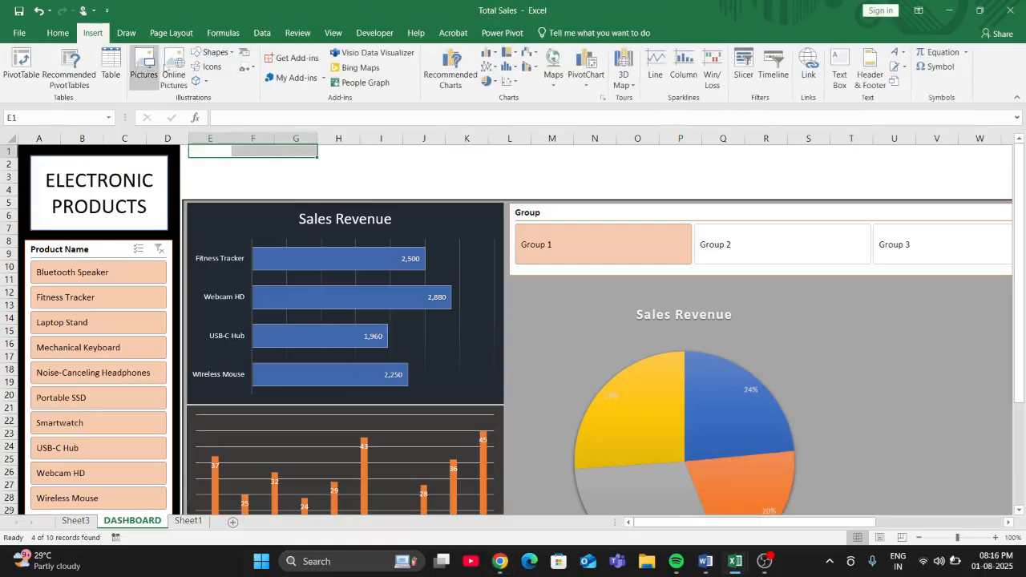
{"action": "left_click", "coordinate": [213, 52]}
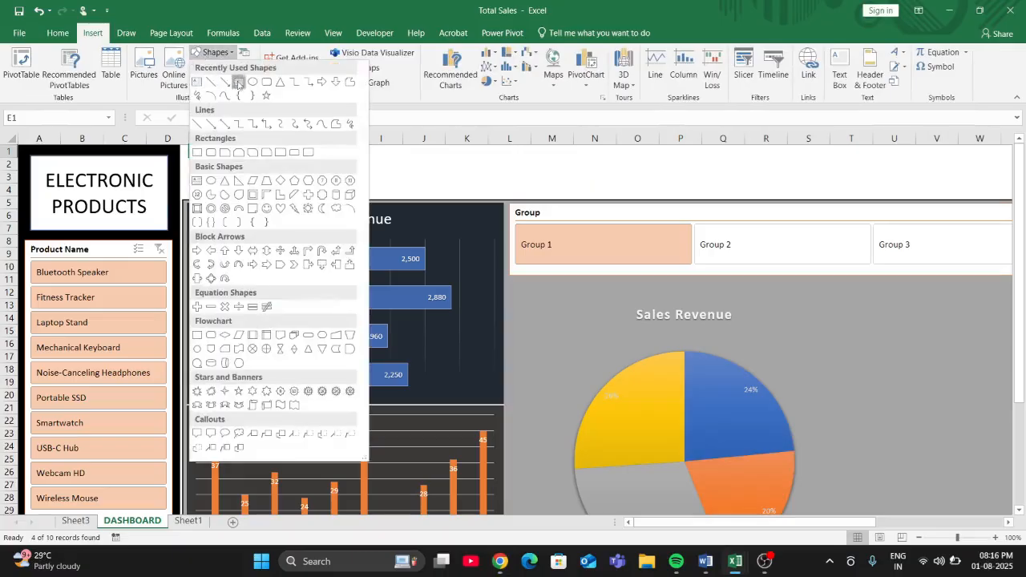
{"action": "left_click", "coordinate": [239, 82]}
{"action": "left_click_drag", "start_coordinate": [184, 147], "coordinate": [318, 167]}
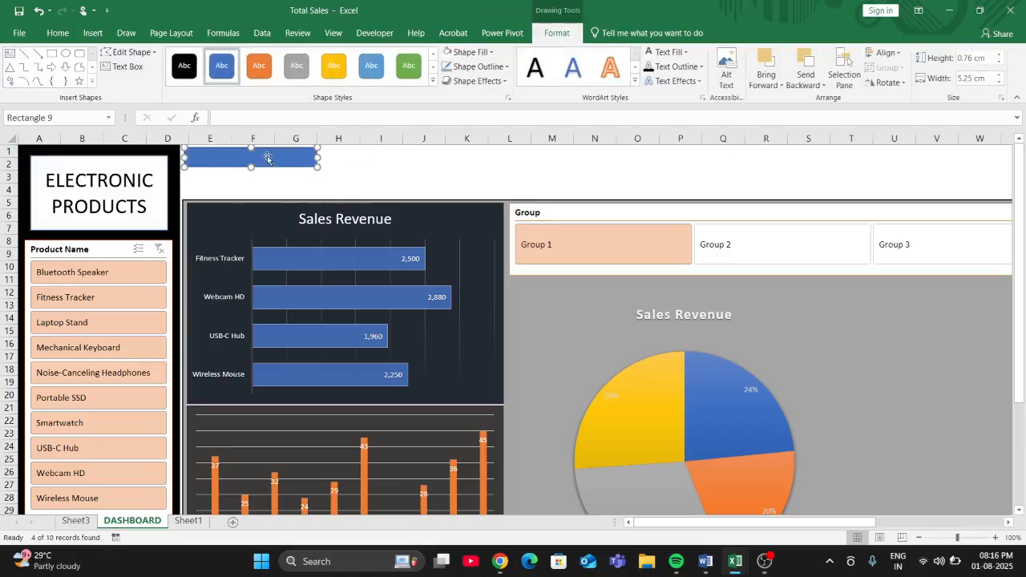
{"action": "left_click", "coordinate": [192, 67]}
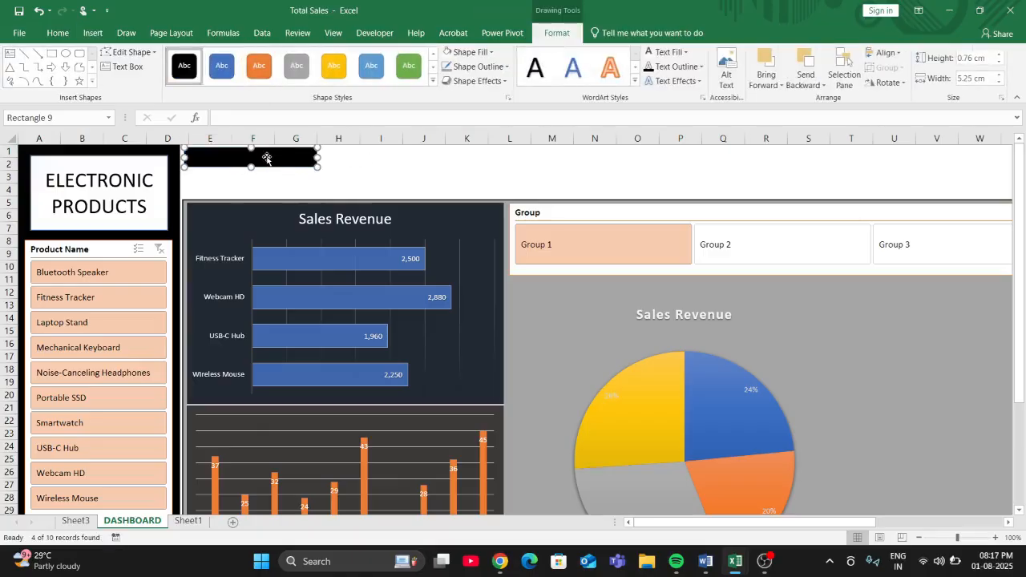
- Add the text "SALES" to the black rectangle above the bar chart
{"action": "right_click", "coordinate": [264, 159]}
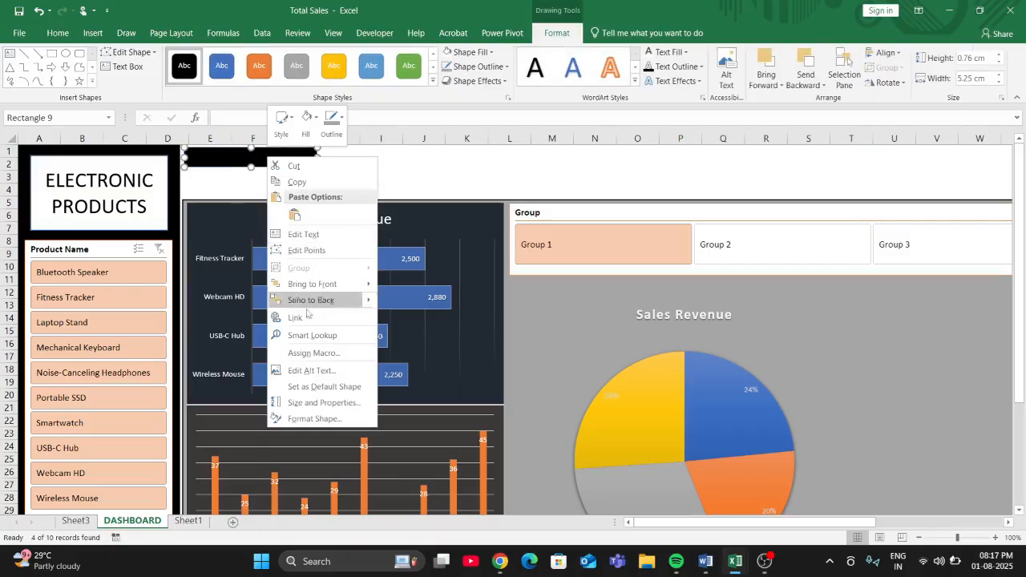
{"action": "left_click", "coordinate": [311, 234]}
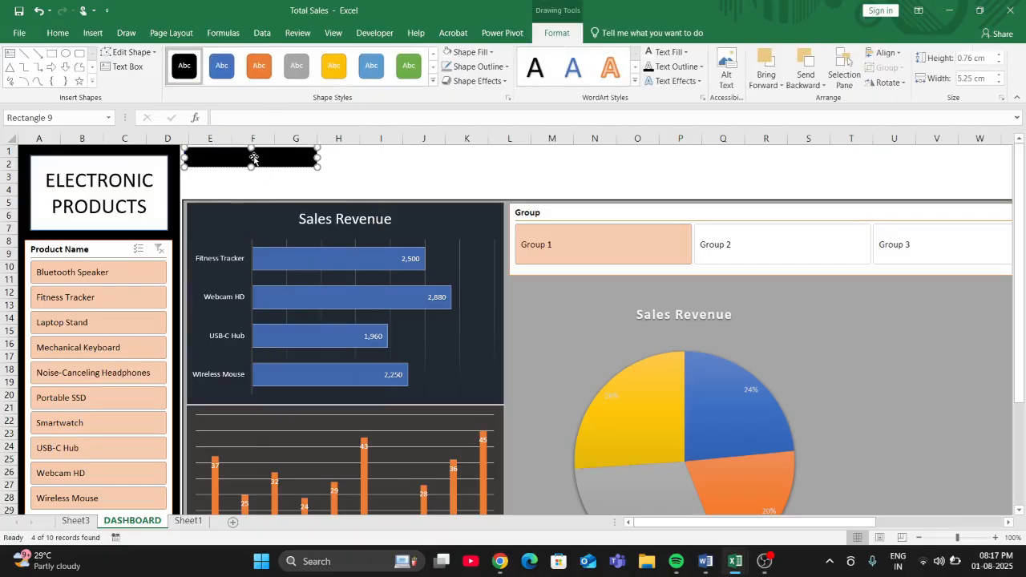
{"action": "type", "text": "sA"}
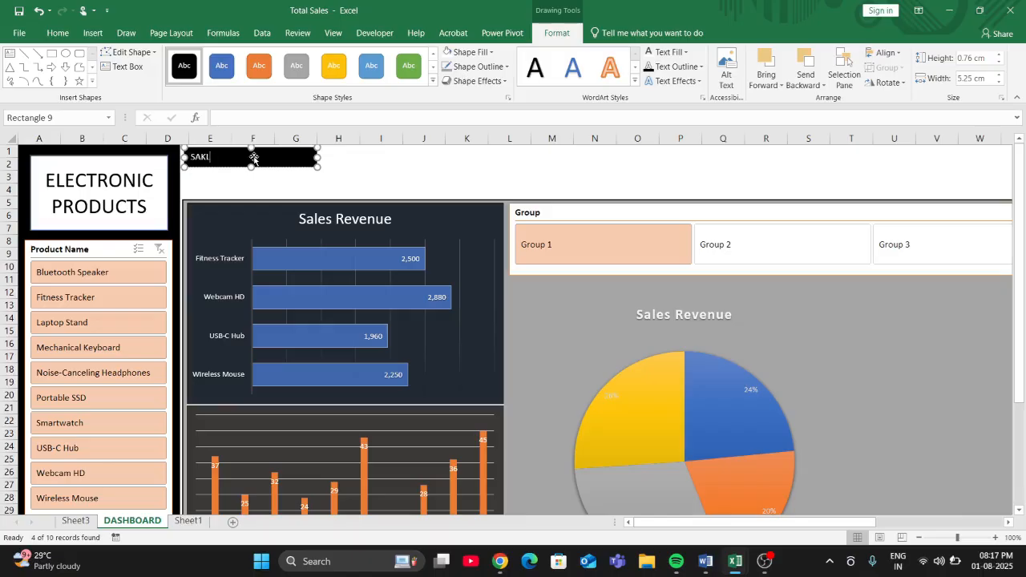
{"action": "type", "text": "LES"}
- Enlarge the SALES text to size 16 and centre it horizontally and vertically in its rectangle
{"action": "double_click", "coordinate": [211, 159]}
{"action": "left_click", "coordinate": [53, 33]}
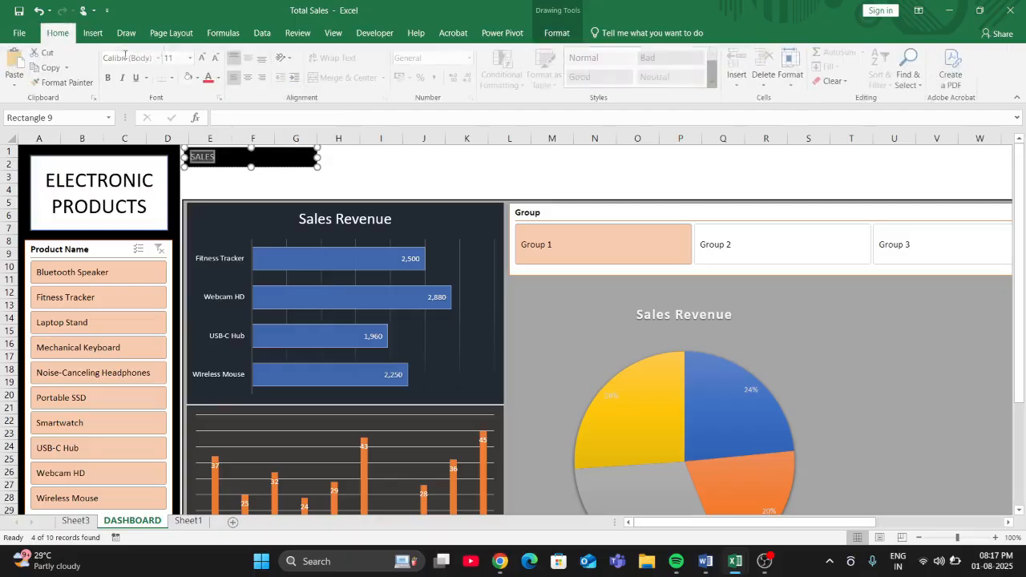
{"action": "left_click", "coordinate": [204, 57]}
{"action": "left_click", "coordinate": [203, 58]}
{"action": "left_click", "coordinate": [204, 58]}
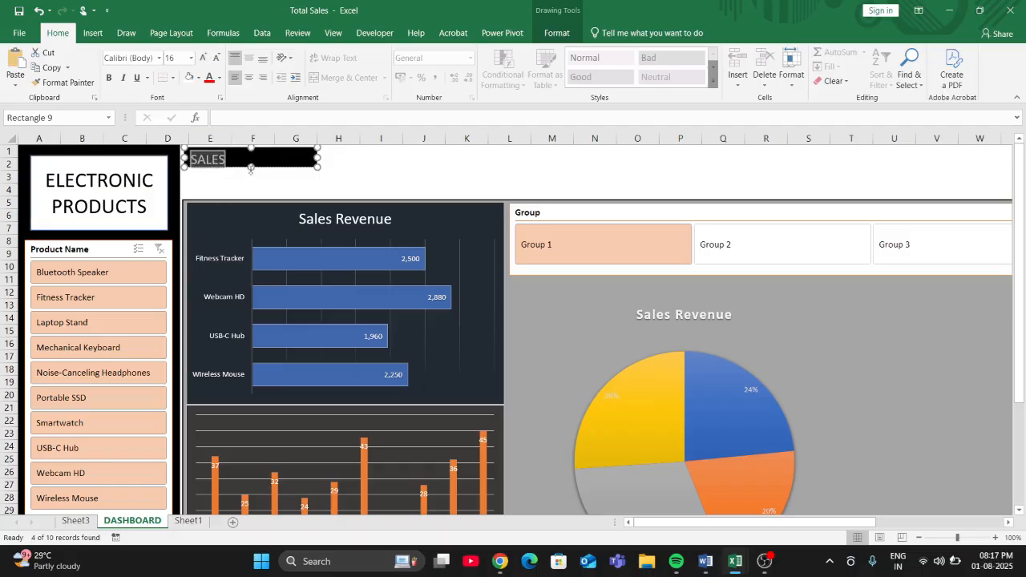
{"action": "left_click", "coordinate": [248, 58]}
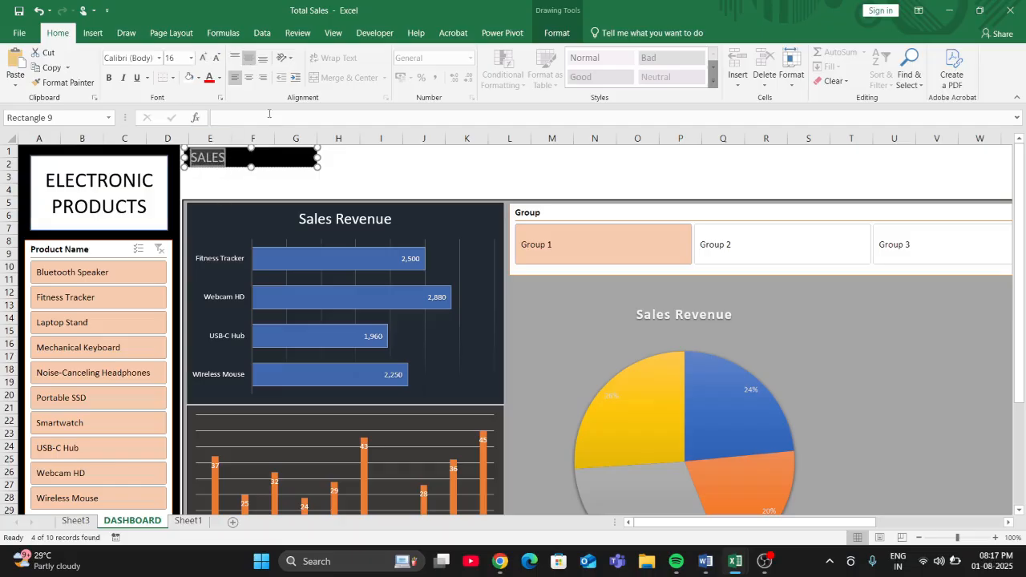
{"action": "left_click", "coordinate": [248, 77]}
{"action": "left_click", "coordinate": [364, 149]}
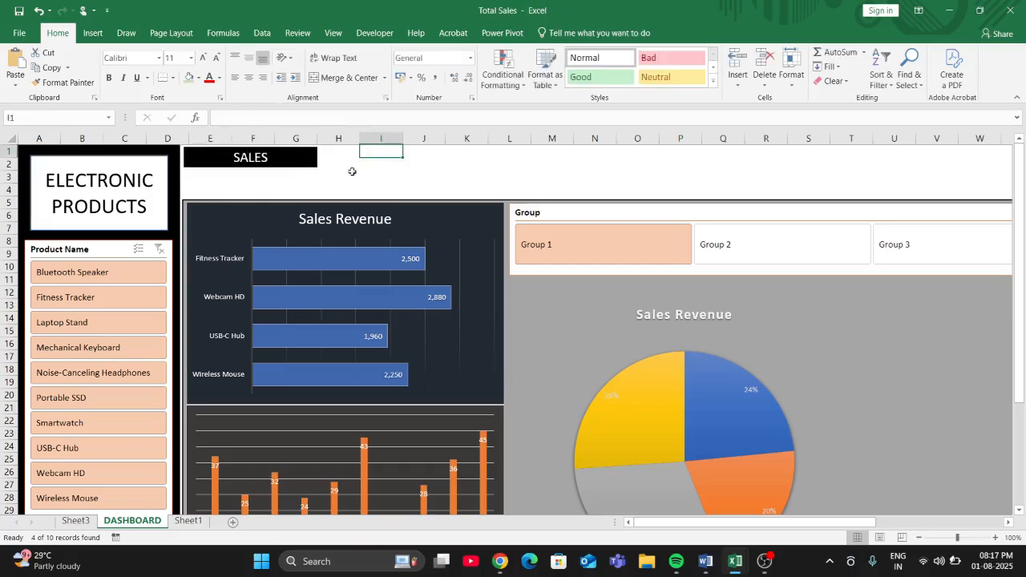
- Merge and centre cells E3:G4 below the SALES rectangle
{"action": "left_click", "coordinate": [239, 176]}
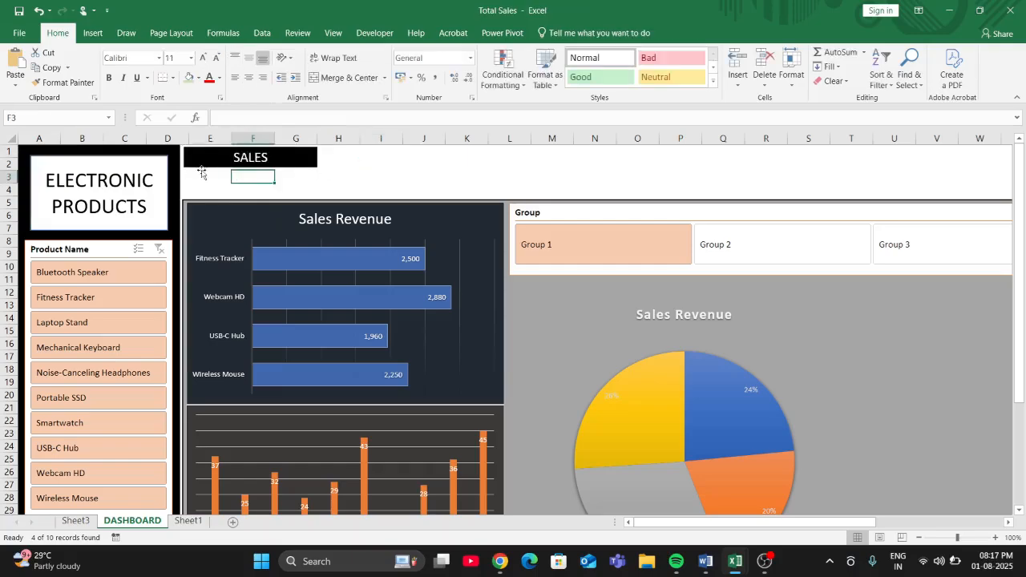
{"action": "left_click_drag", "start_coordinate": [198, 174], "coordinate": [304, 189]}
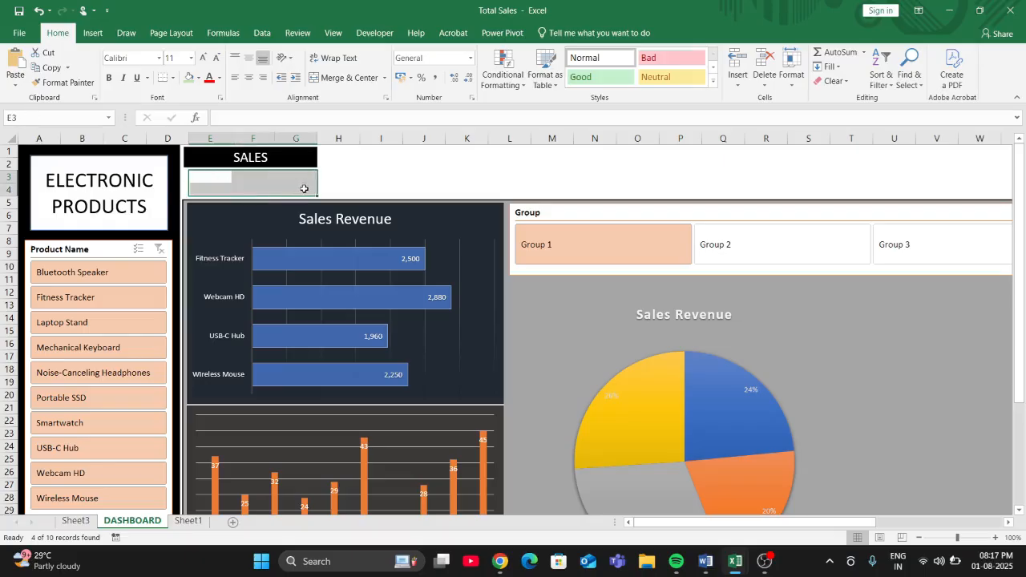
{"action": "left_click", "coordinate": [343, 78]}
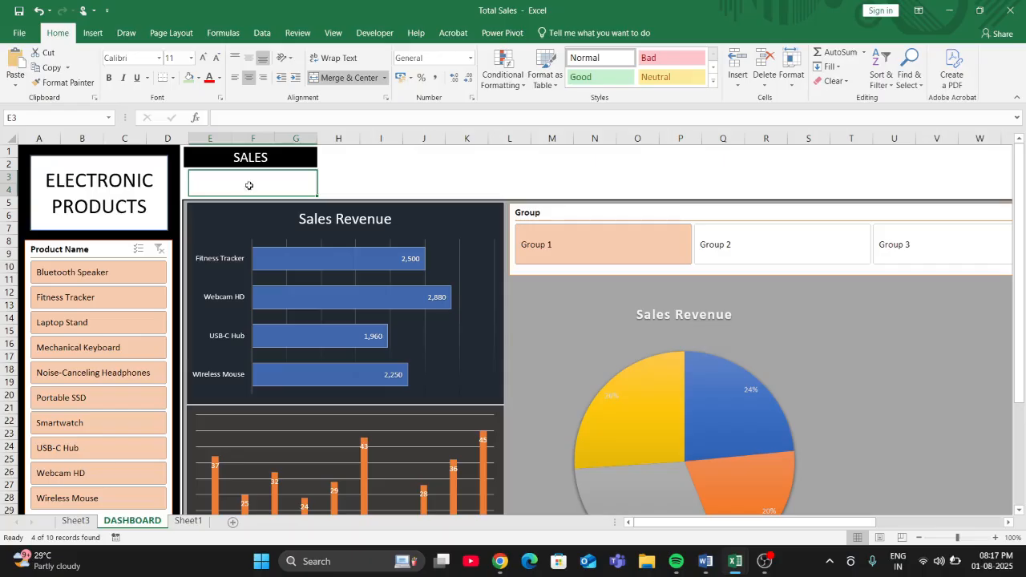
- Link the merged cell below SALES to the Sales Revenue total with the formula =Sheet1!F12
{"action": "left_click", "coordinate": [231, 120]}
{"action": "type", "text": "="}
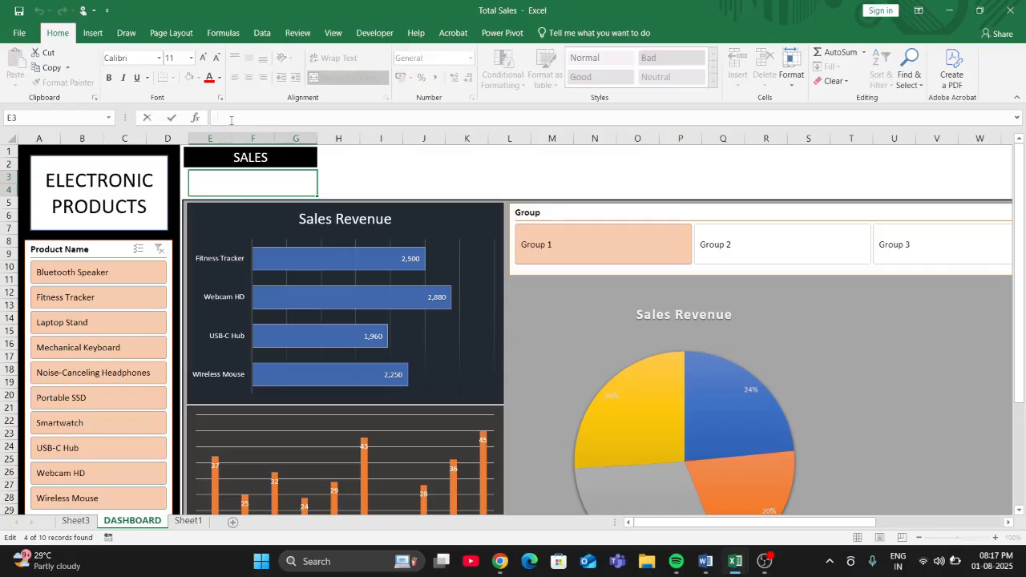
{"action": "left_click", "coordinate": [188, 520]}
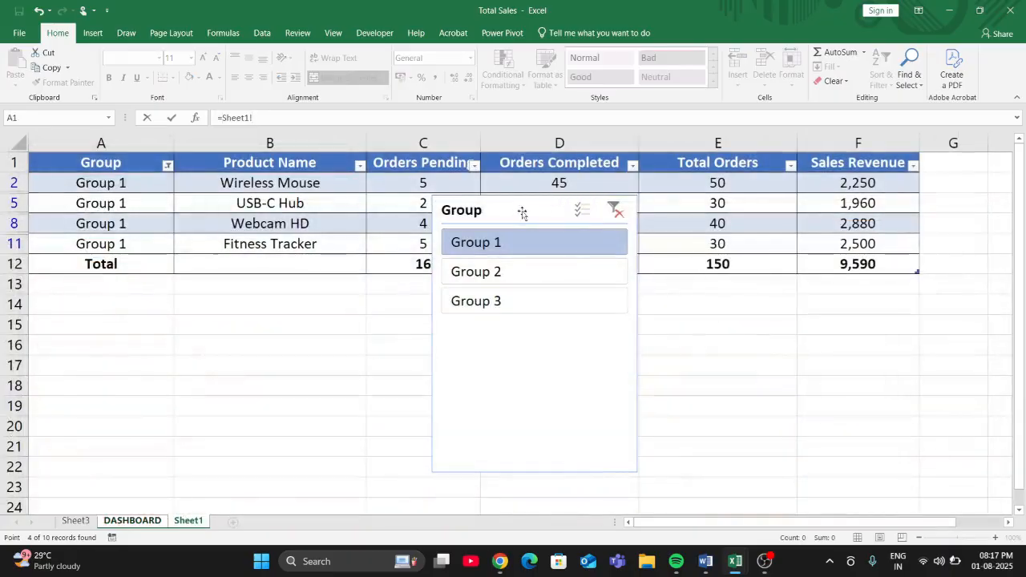
{"action": "left_click_drag", "start_coordinate": [520, 207], "coordinate": [716, 247]}
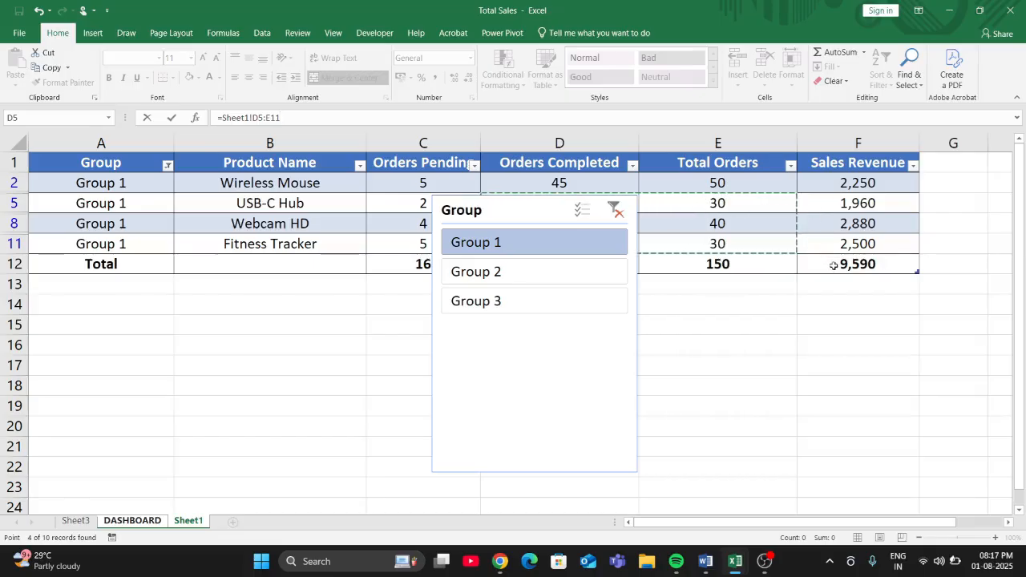
{"action": "left_click", "coordinate": [876, 263]}
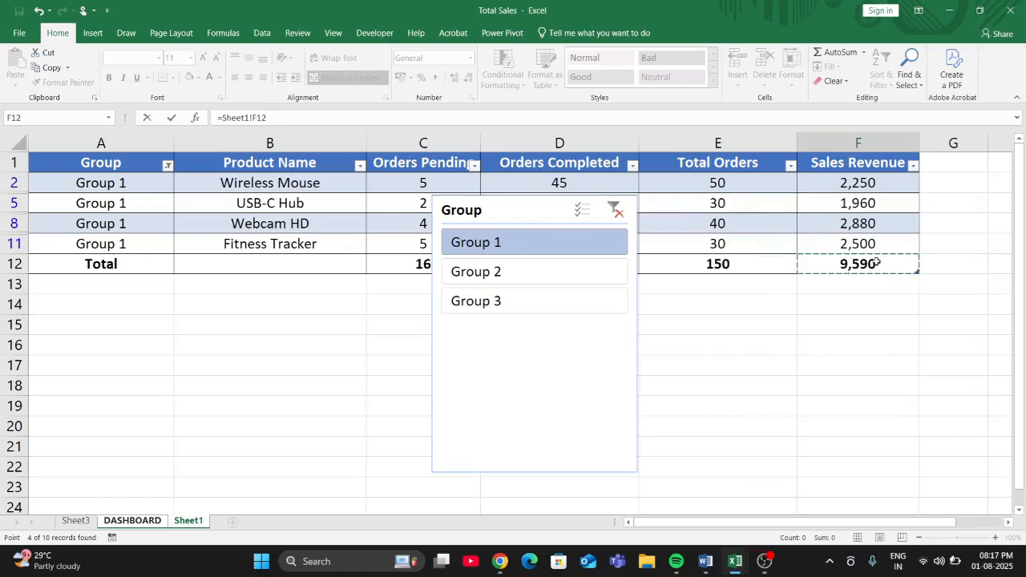
{"action": "key", "text": "Return"}
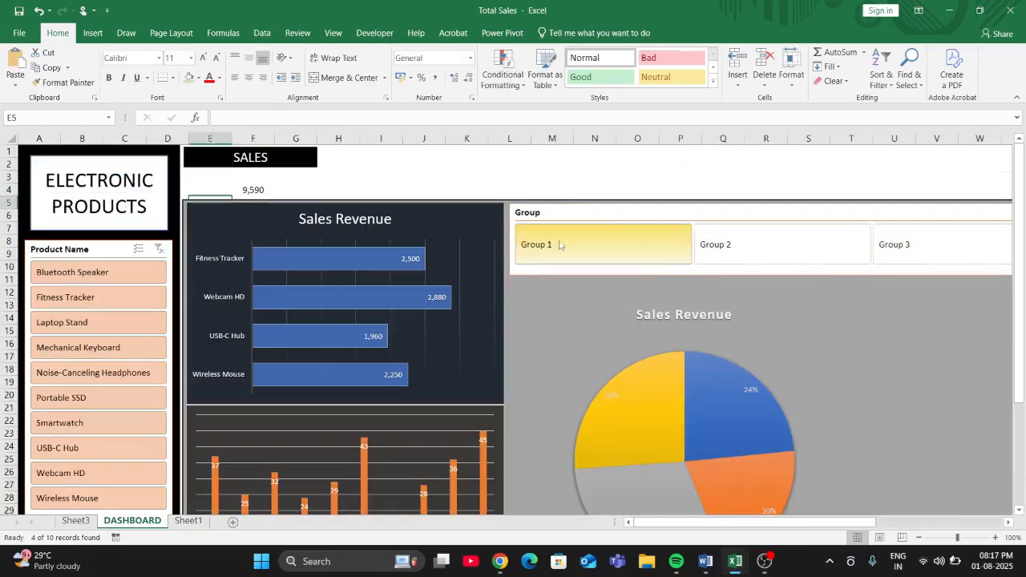
- Format the linked sales figure in bold at font size 20
{"action": "left_click", "coordinate": [251, 185]}
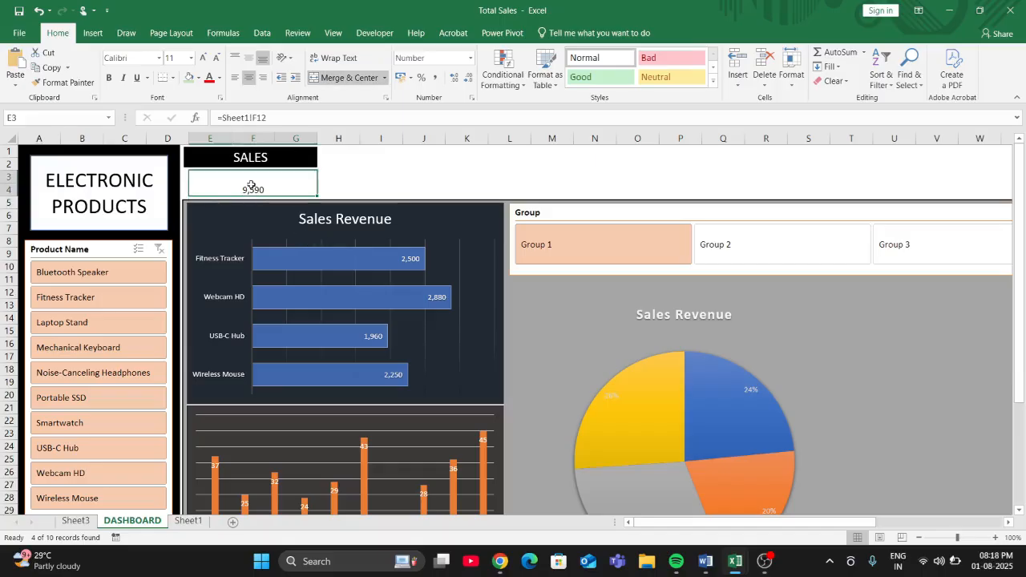
{"action": "left_click", "coordinate": [204, 58]}
{"action": "left_click", "coordinate": [204, 58]}
{"action": "left_click", "coordinate": [202, 60]}
{"action": "left_click", "coordinate": [203, 62]}
{"action": "left_click", "coordinate": [202, 58]}
{"action": "left_click", "coordinate": [109, 77]}
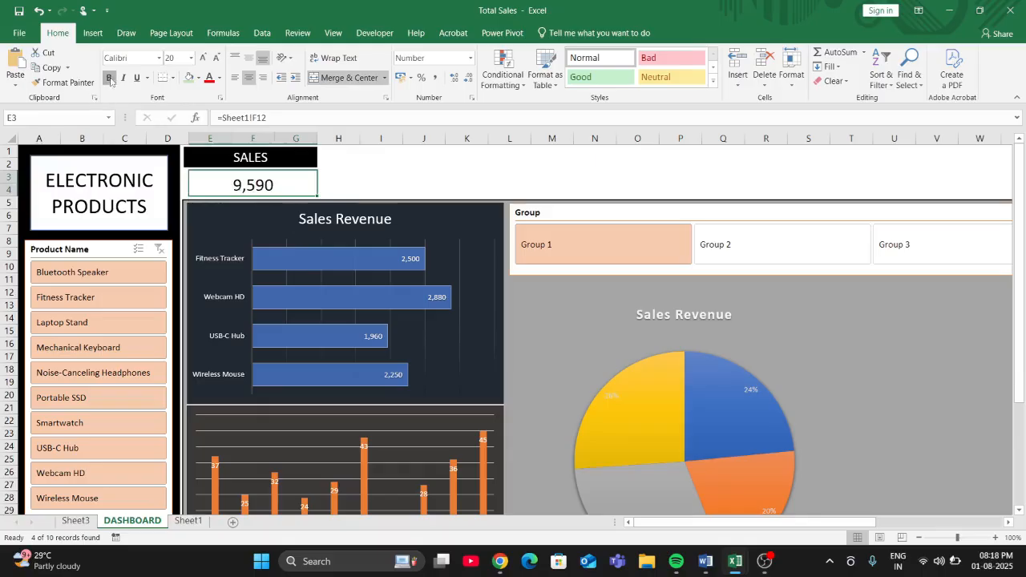
- Filter the dashboard by Groups 1, 2 and 3 in turn to check the linked sales figure and charts, ending on Group 1
{"action": "left_click", "coordinate": [721, 254]}
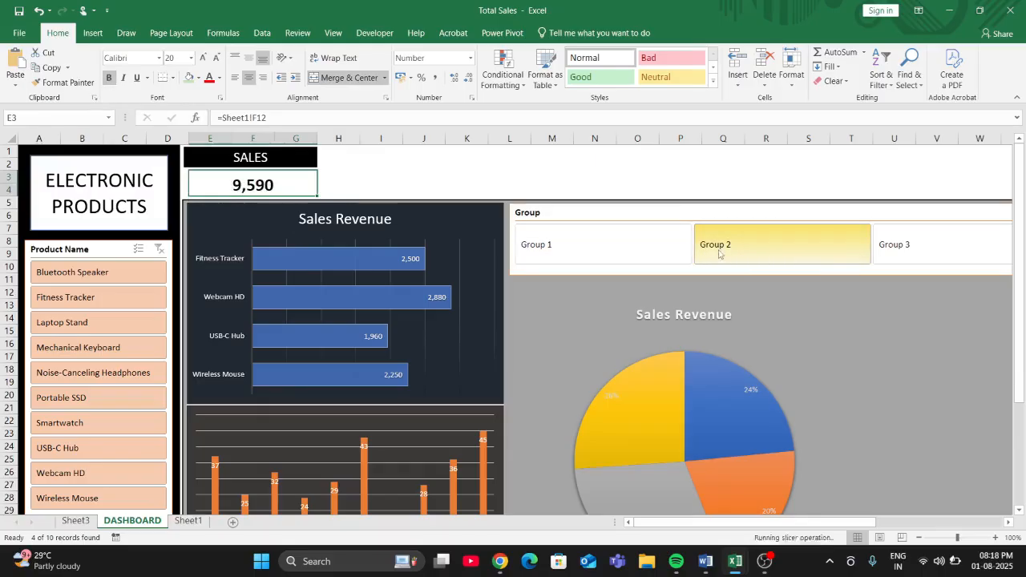
{"action": "left_click", "coordinate": [898, 245]}
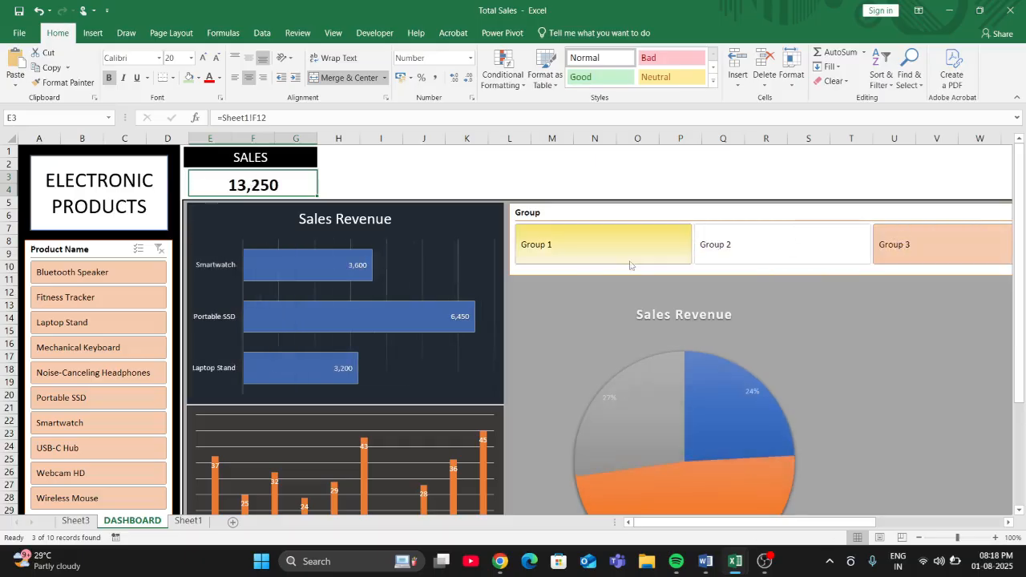
{"action": "left_click", "coordinate": [561, 245]}
{"action": "left_click", "coordinate": [889, 246]}
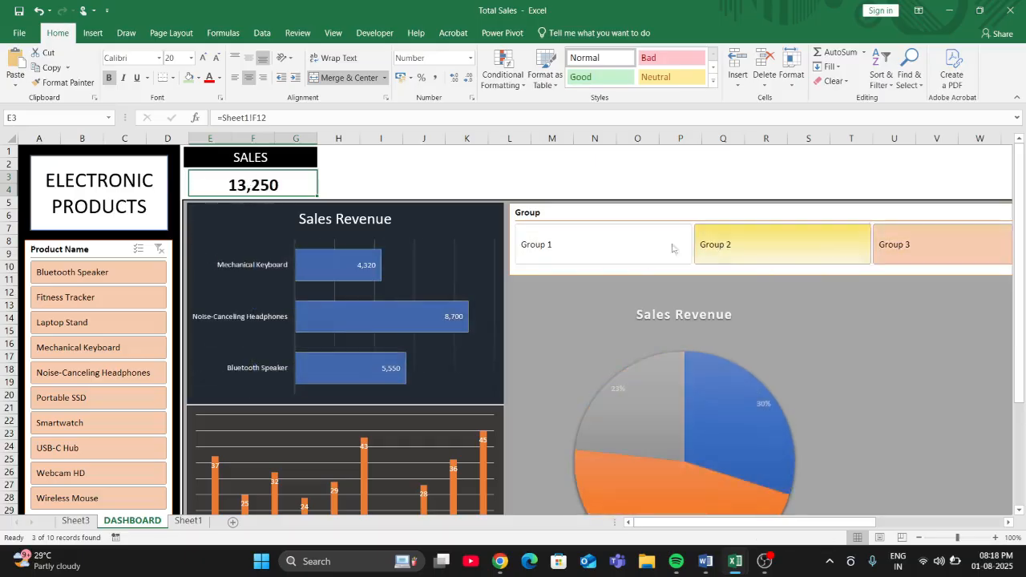
{"action": "left_click", "coordinate": [651, 247]}
{"action": "left_click", "coordinate": [726, 246]}
{"action": "left_click", "coordinate": [913, 253]}
{"action": "left_click", "coordinate": [824, 251]}
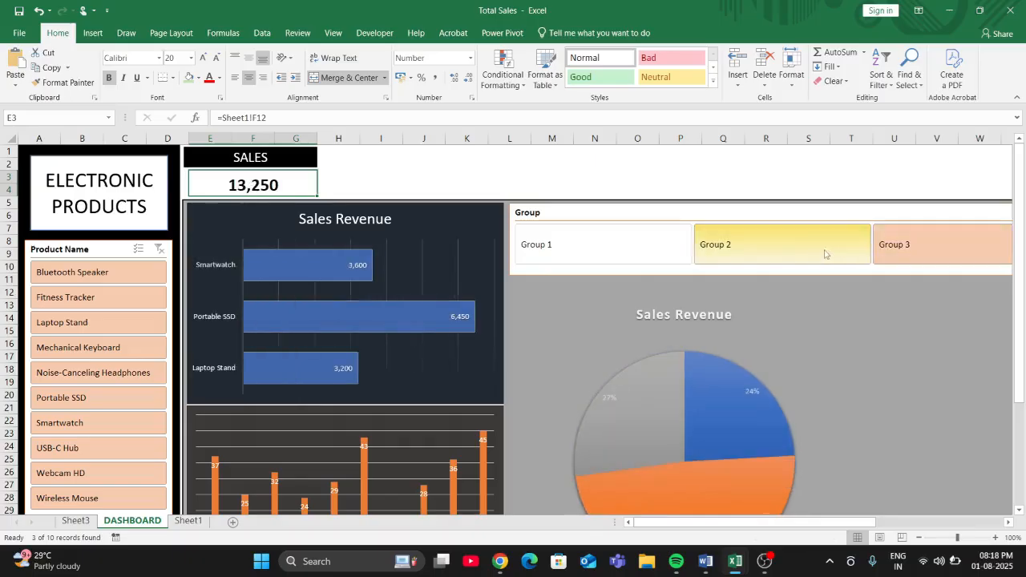
{"action": "left_click", "coordinate": [629, 252]}
{"action": "left_click", "coordinate": [769, 252]}
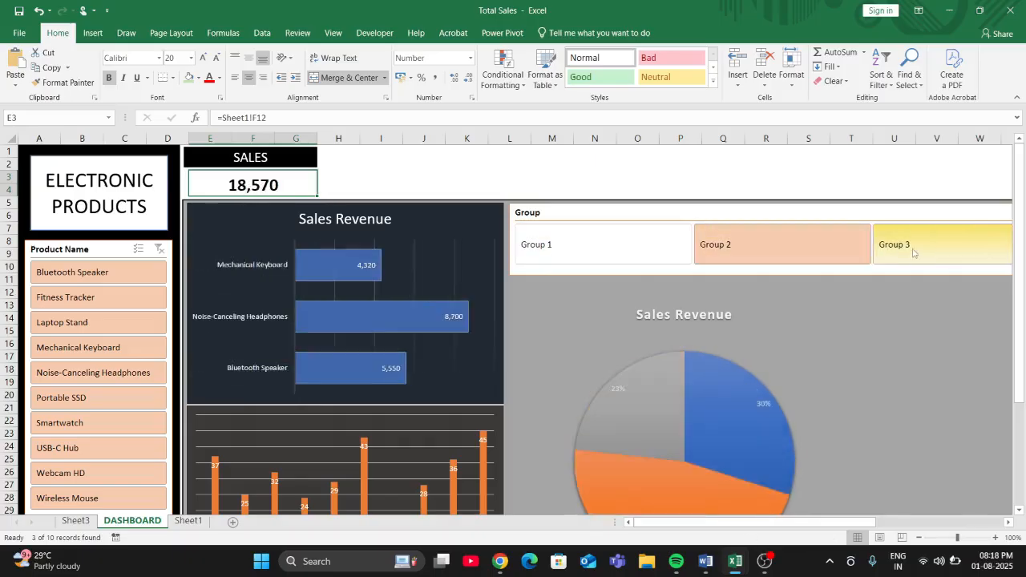
{"action": "left_click", "coordinate": [888, 245]}
{"action": "left_click", "coordinate": [806, 252]}
{"action": "left_click", "coordinate": [652, 256]}
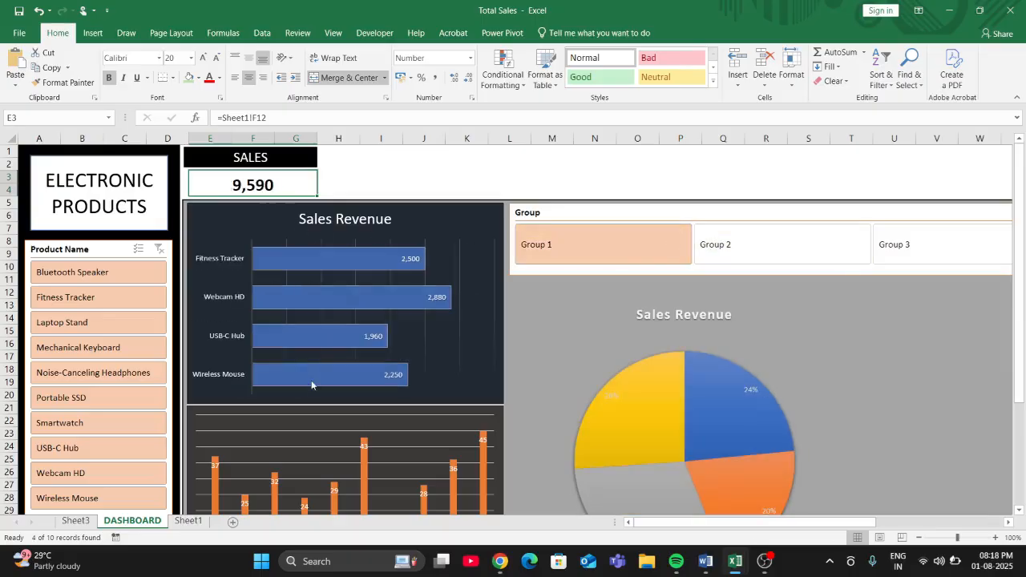
{"action": "scroll", "coordinate": [311, 382], "scroll_direction": "down", "scroll_amount": 4}
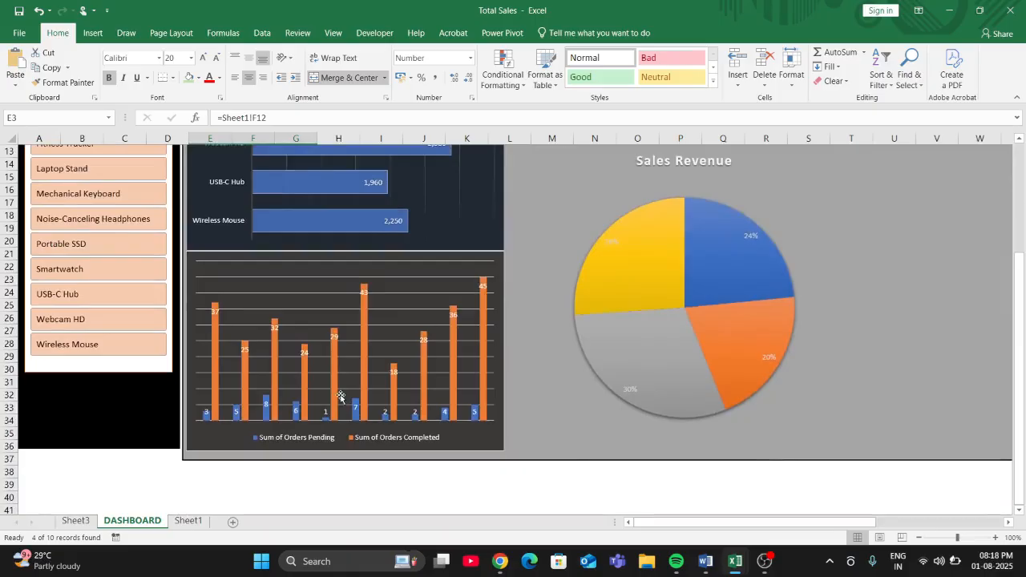
{"action": "scroll", "coordinate": [339, 392], "scroll_direction": "up", "scroll_amount": 4}
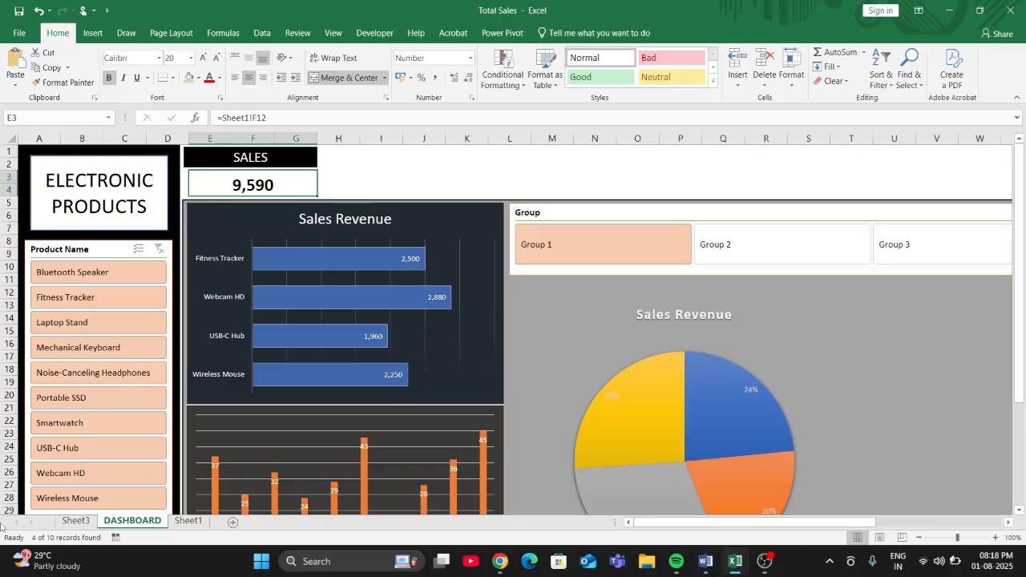
{"action": "scroll", "coordinate": [2, 524], "scroll_direction": "down", "scroll_amount": 1}
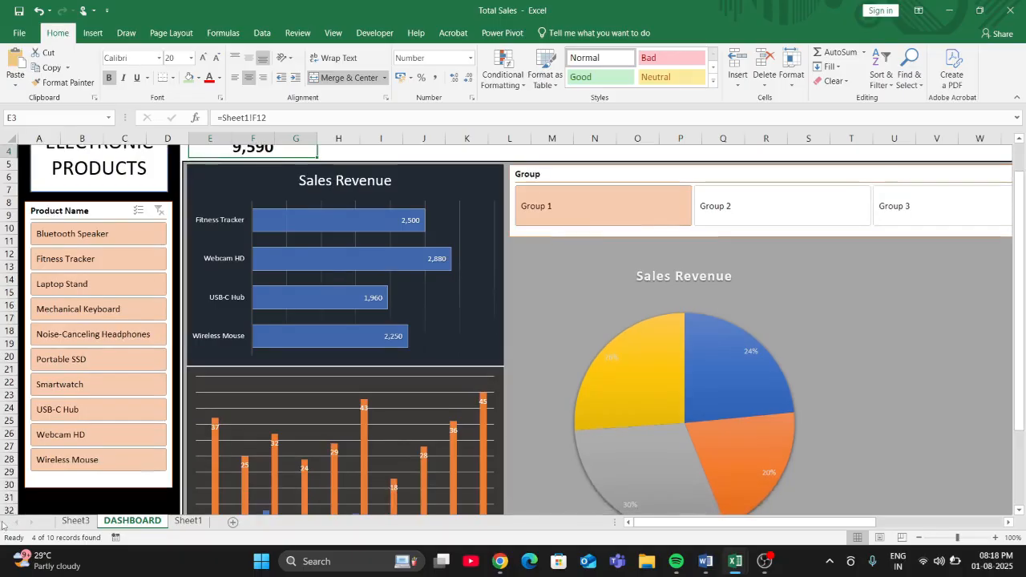
{"action": "scroll", "coordinate": [2, 524], "scroll_direction": "up", "scroll_amount": 1}
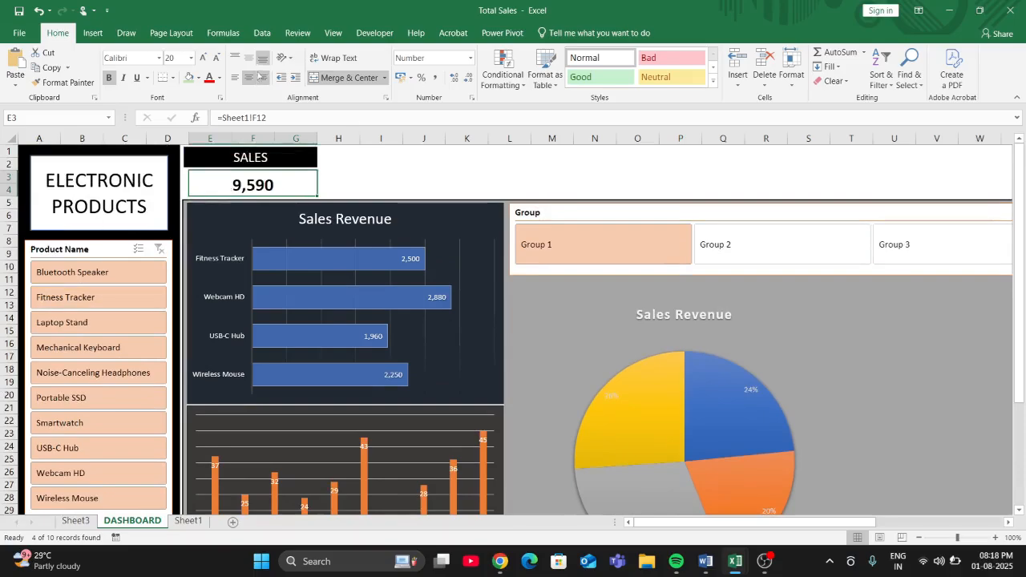
- Draw a banner rectangle about 1.93 cm high and 26.61 cm wide beside the SALES box and apply the solid black shape style
{"action": "left_click", "coordinate": [92, 33]}
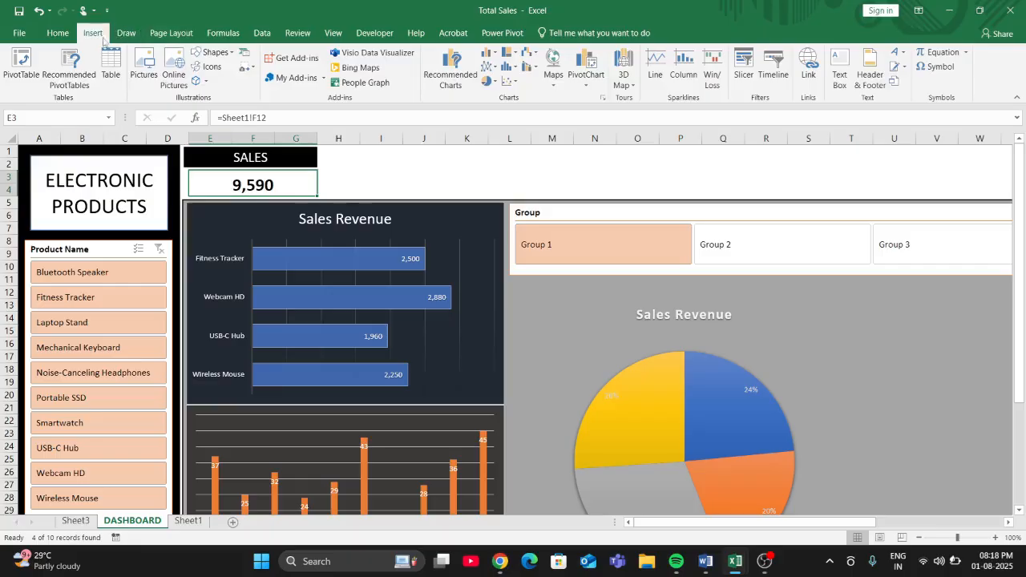
{"action": "left_click", "coordinate": [222, 54]}
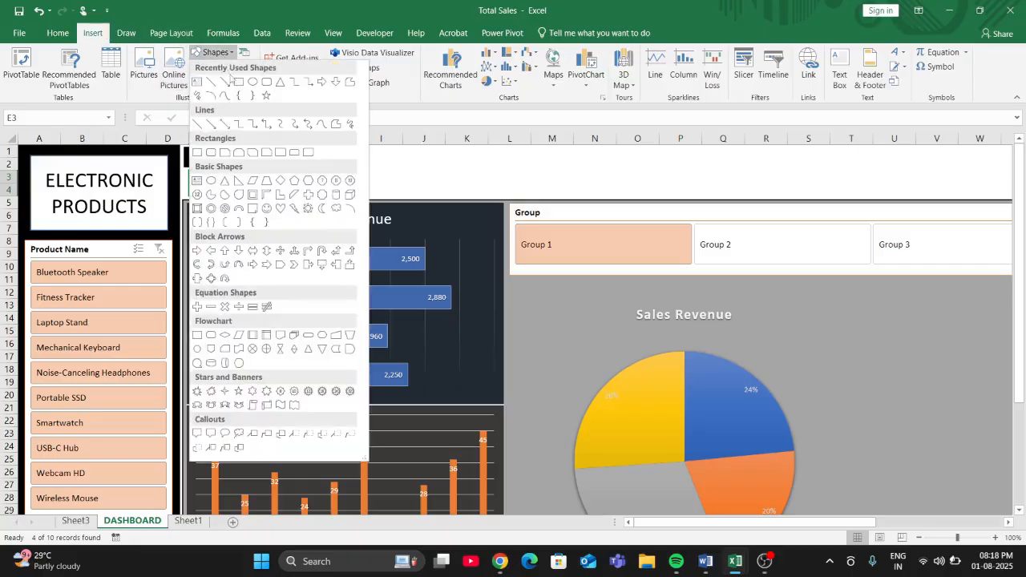
{"action": "left_click", "coordinate": [232, 82]}
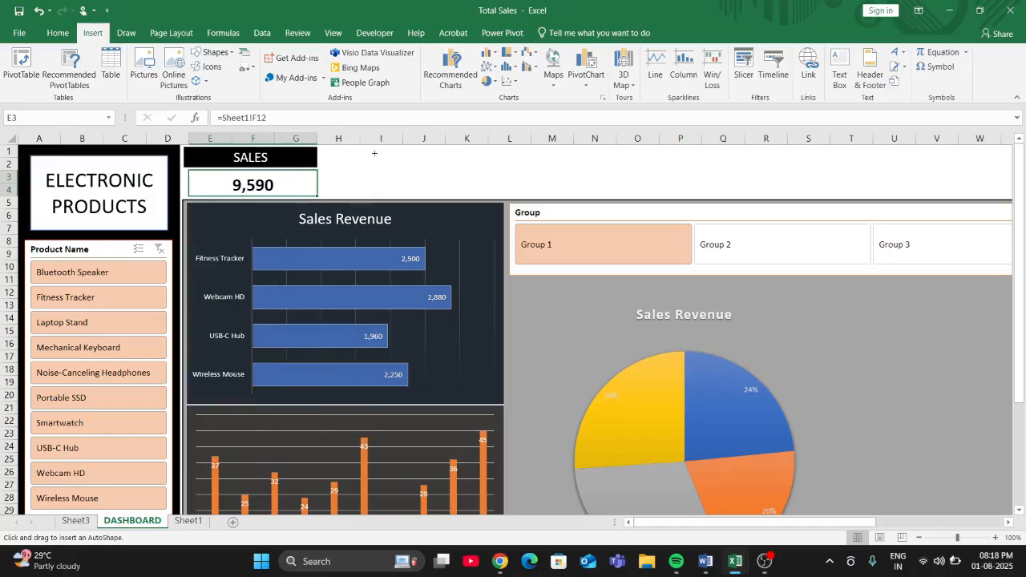
{"action": "mouse_move", "coordinate": [332, 149]}
{"action": "left_mouse_down"}
{"action": "mouse_move", "coordinate": [343, 196]}
{"action": "mouse_move", "coordinate": [1004, 197]}
{"action": "left_mouse_up"}
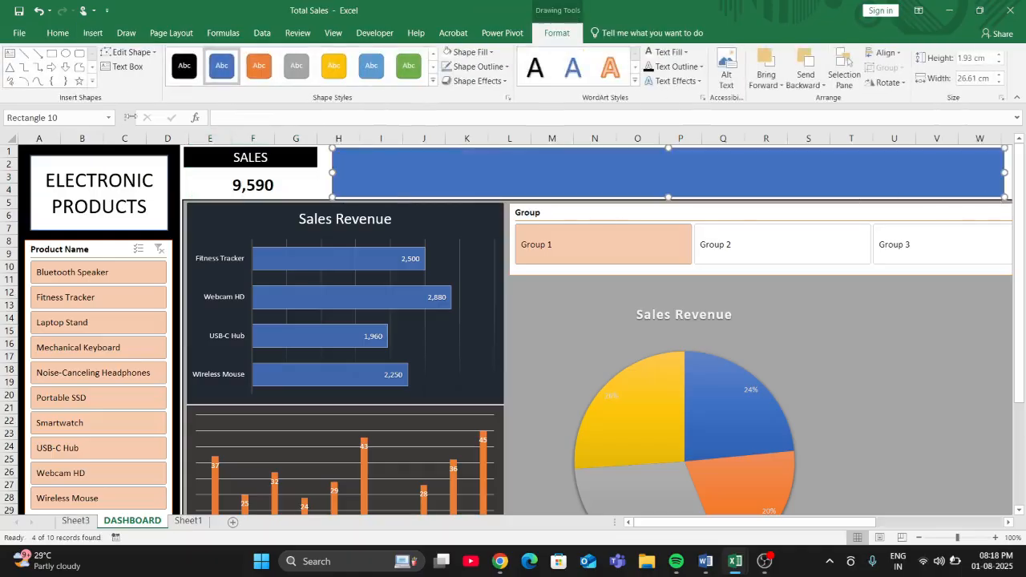
{"action": "left_click", "coordinate": [184, 64]}
- Add the text SALES DASHBOARD inside the black banner rectangle
{"action": "right_click", "coordinate": [630, 179]}
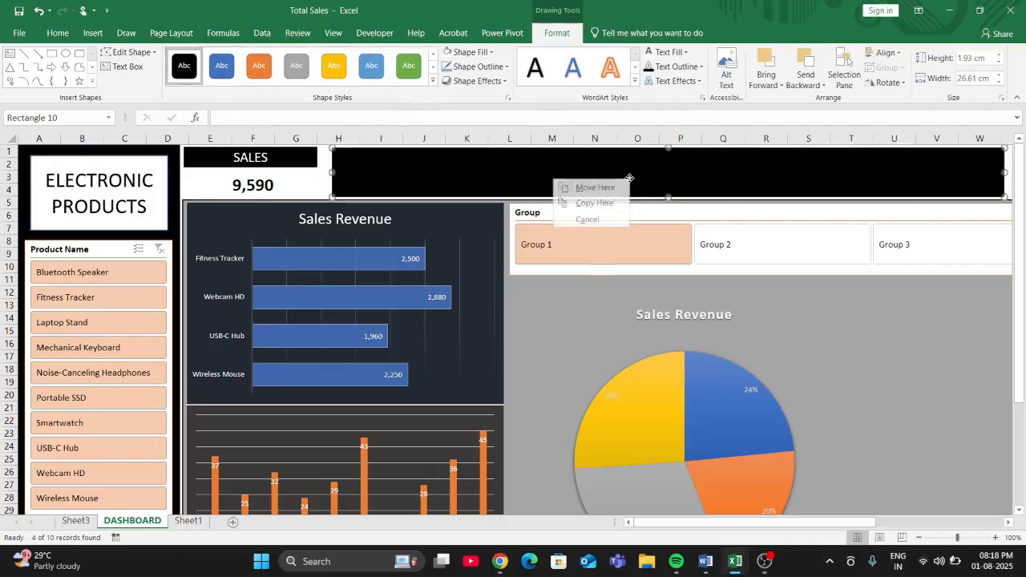
{"action": "left_click", "coordinate": [634, 173]}
{"action": "right_click", "coordinate": [634, 173]}
{"action": "left_click", "coordinate": [634, 173]}
{"action": "right_click", "coordinate": [633, 173]}
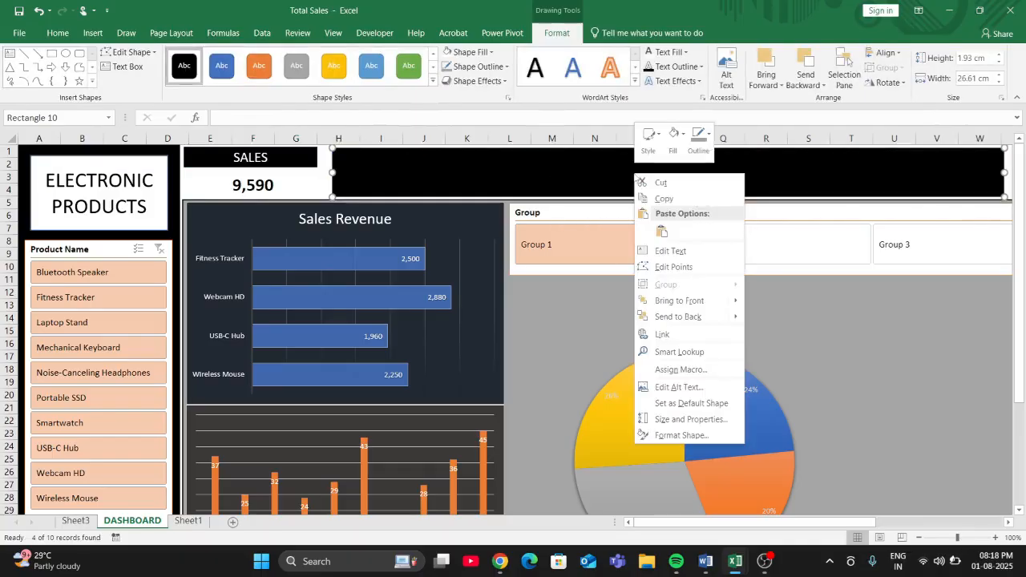
{"action": "left_click", "coordinate": [665, 247]}
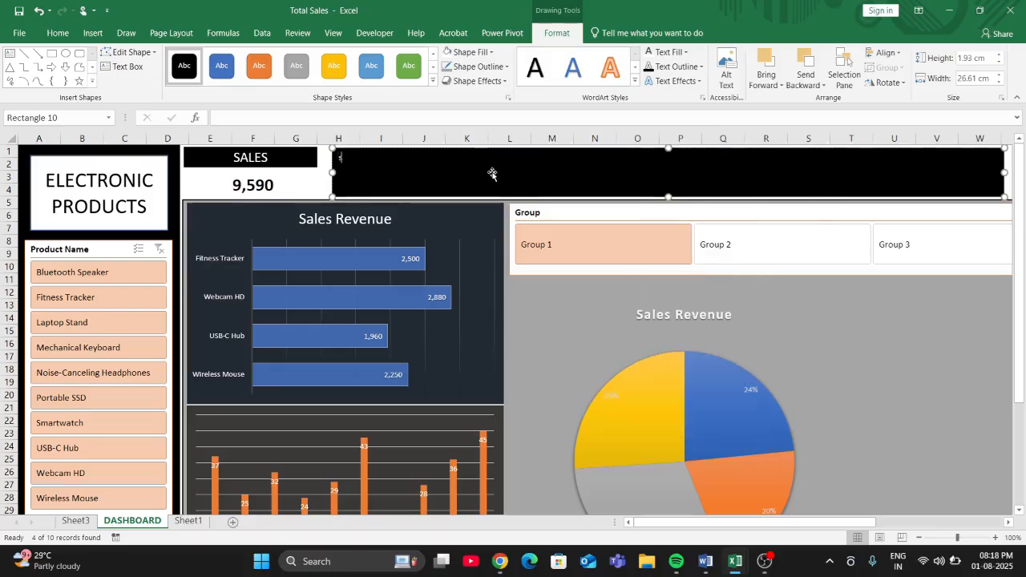
{"action": "type", "text": "SALES DASHBOARD"}
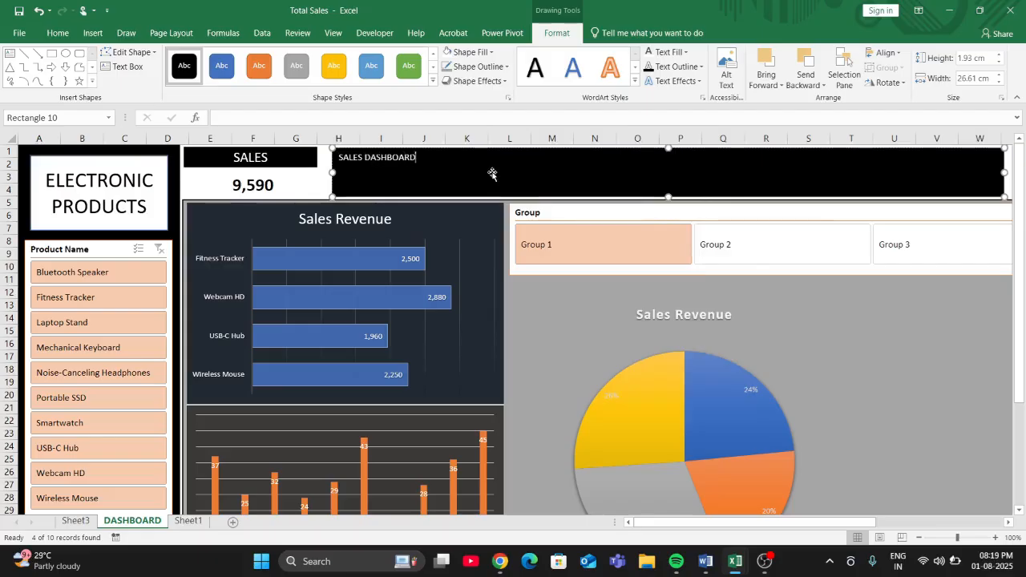
- Format the SALES DASHBOARD title at font size 32, centred horizontally and in bold
{"action": "double_click", "coordinate": [415, 158]}
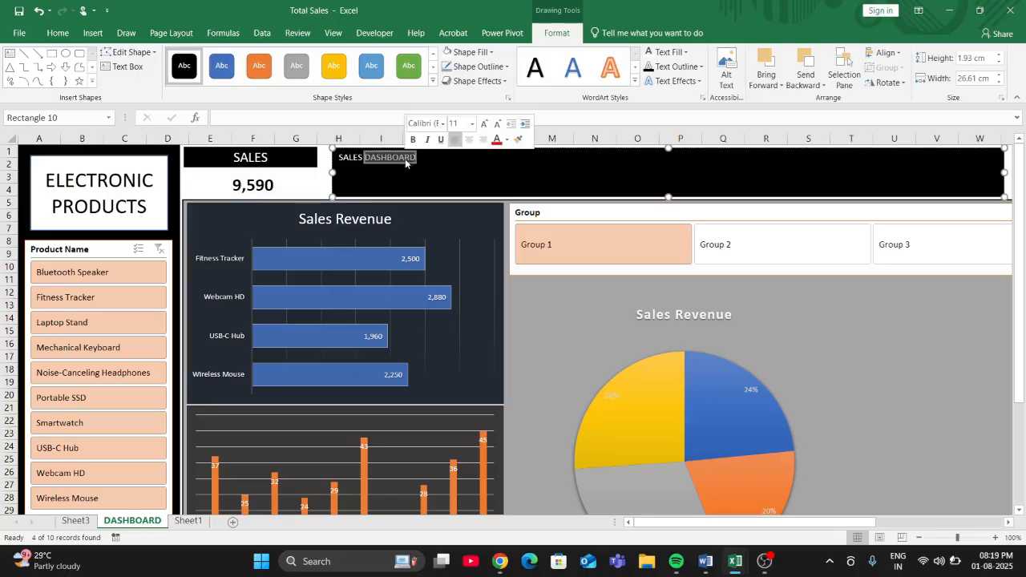
{"action": "left_click", "coordinate": [416, 157]}
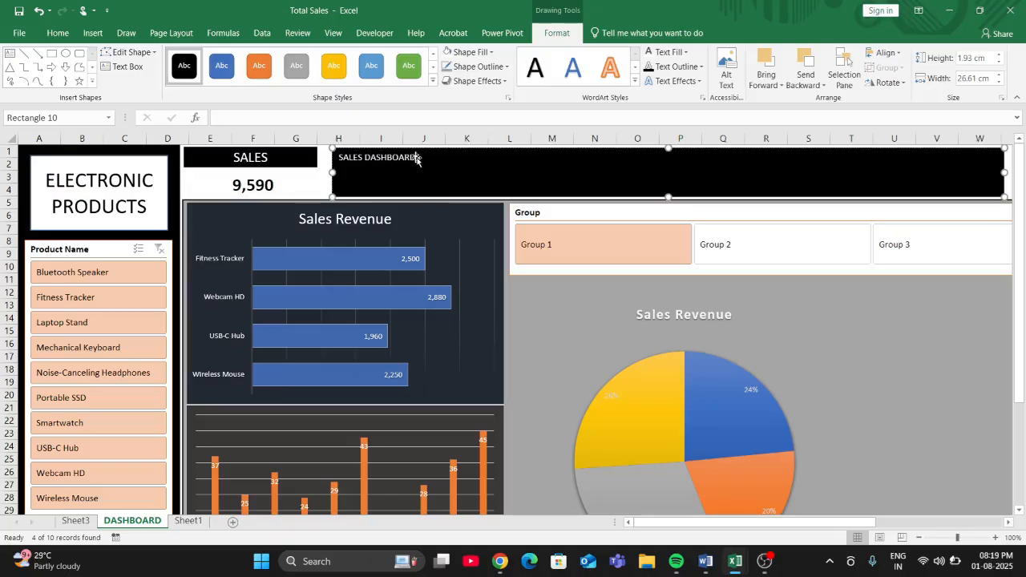
{"action": "left_click_drag", "start_coordinate": [416, 157], "coordinate": [332, 157]}
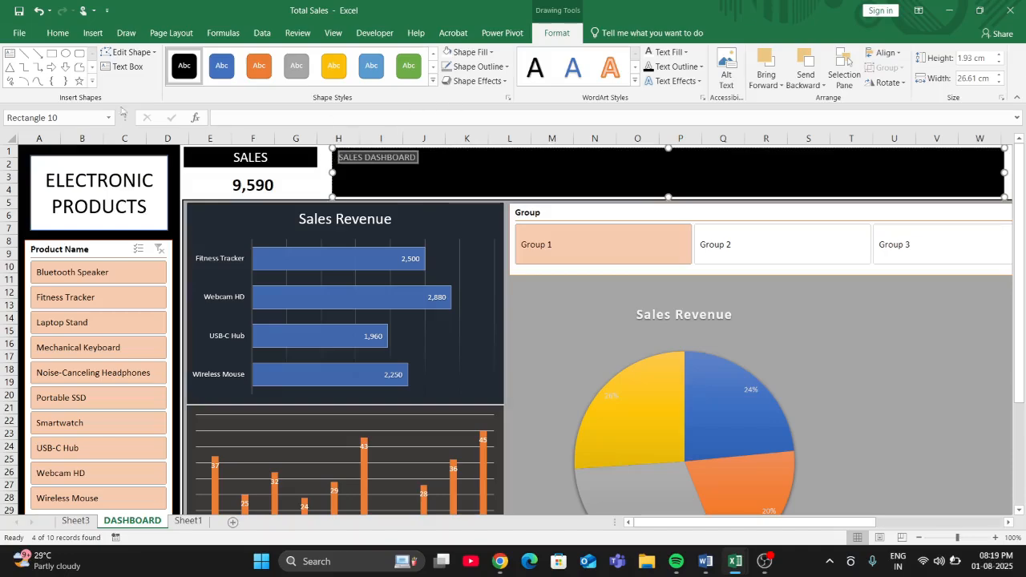
{"action": "left_click", "coordinate": [58, 33]}
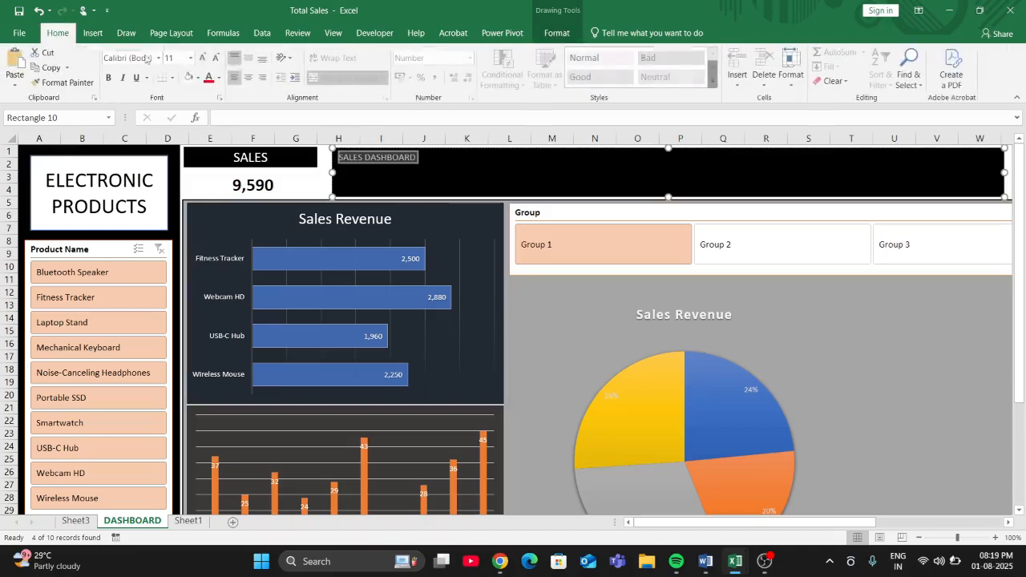
{"action": "left_click", "coordinate": [204, 57]}
{"action": "left_click", "coordinate": [203, 57]}
{"action": "left_click", "coordinate": [203, 56]}
{"action": "left_click", "coordinate": [204, 57]}
{"action": "left_click", "coordinate": [204, 57]}
{"action": "left_click", "coordinate": [204, 57]}
{"action": "left_click", "coordinate": [204, 57]}
{"action": "left_click", "coordinate": [204, 57]}
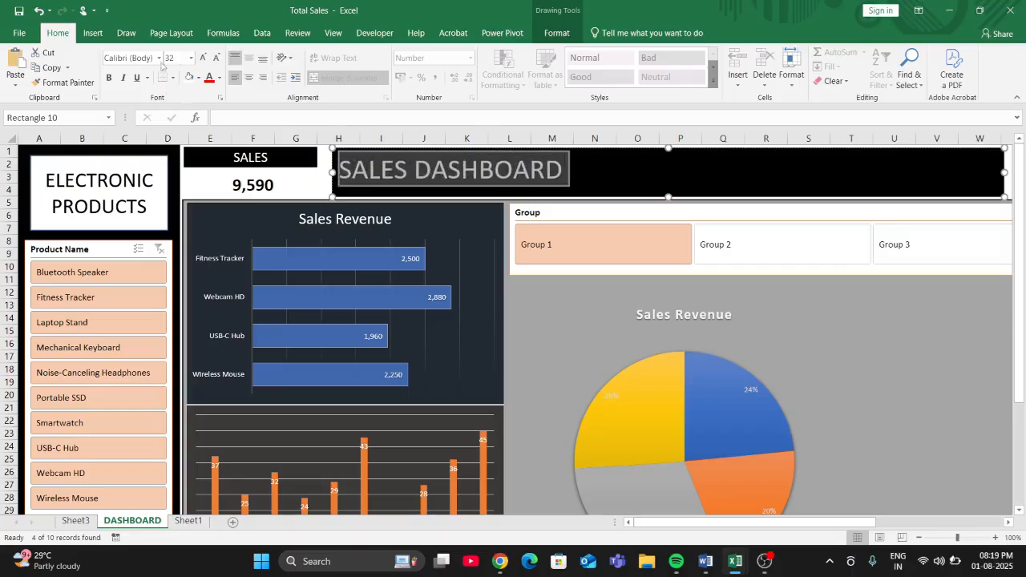
{"action": "left_click", "coordinate": [248, 80]}
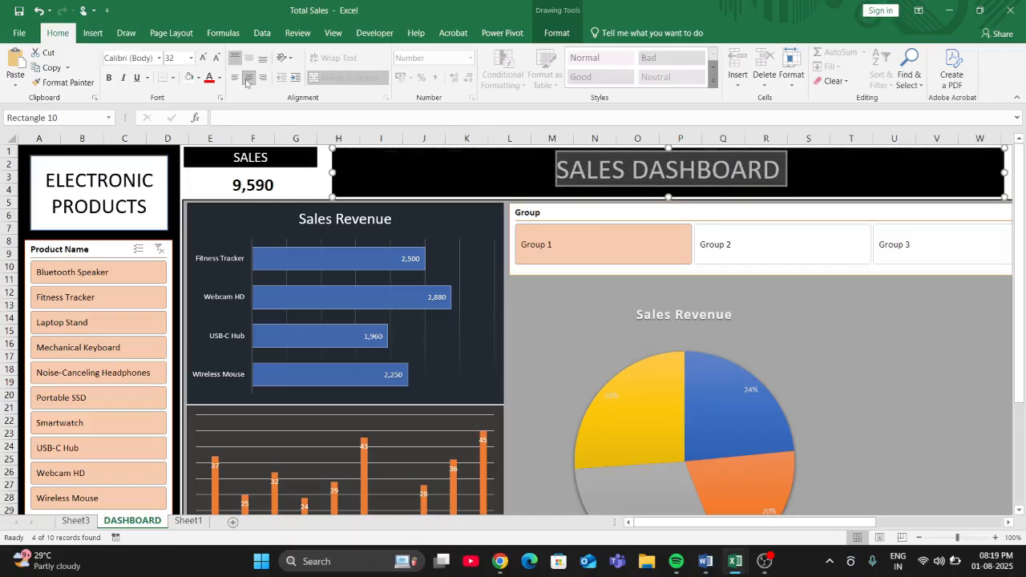
{"action": "left_click", "coordinate": [109, 77]}
{"action": "left_click", "coordinate": [415, 196]}
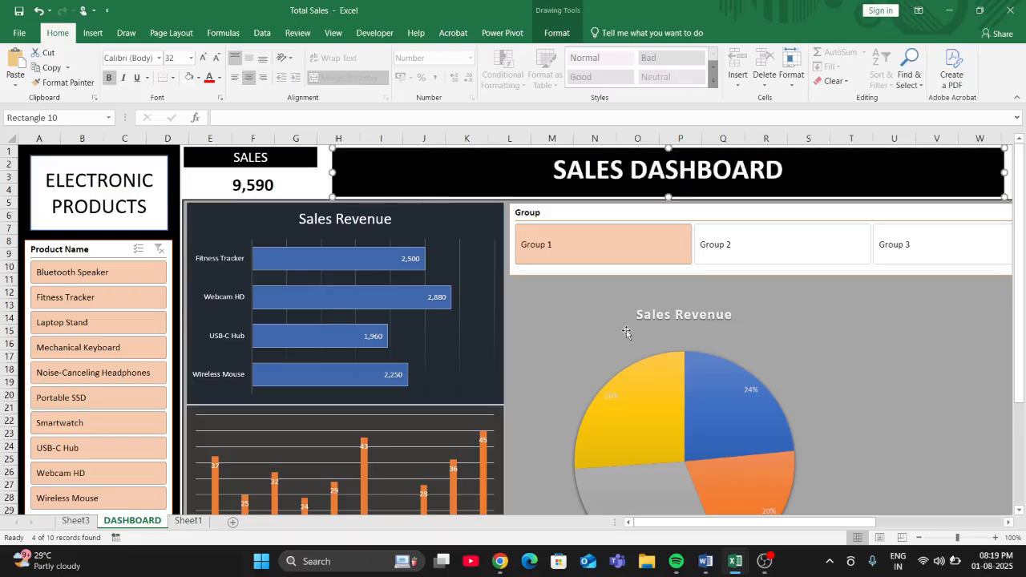
- Check the Group slicer by filtering to Group 2, Group 3 and back to Group 1
{"action": "left_click", "coordinate": [709, 243]}
{"action": "left_click", "coordinate": [894, 240]}
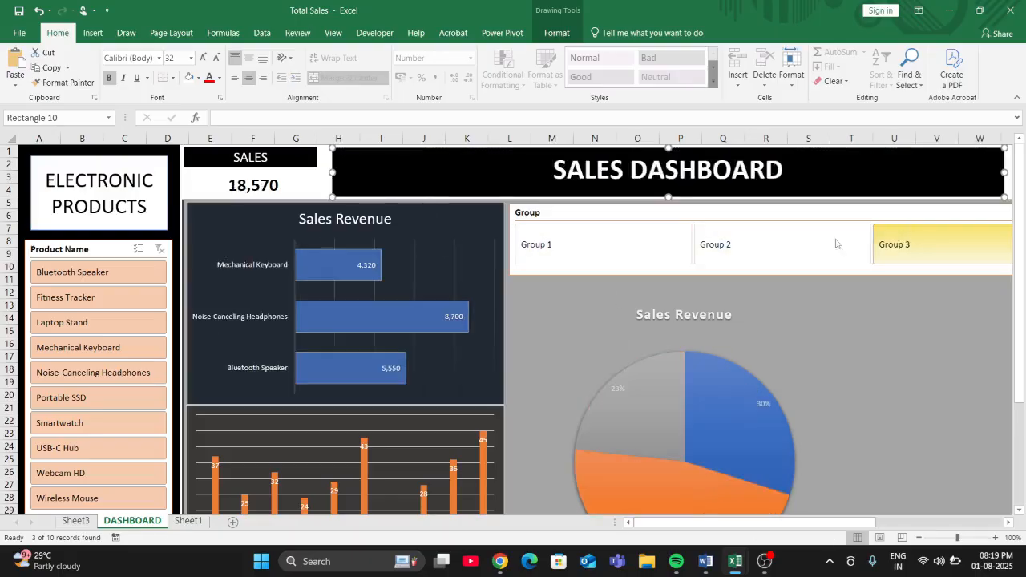
{"action": "left_click", "coordinate": [646, 245]}
- Check the orders chart by filtering Product Name to Bluetooth Speaker, Fitness Tracker and Laptop Stand in turn
{"action": "left_click", "coordinate": [88, 272]}
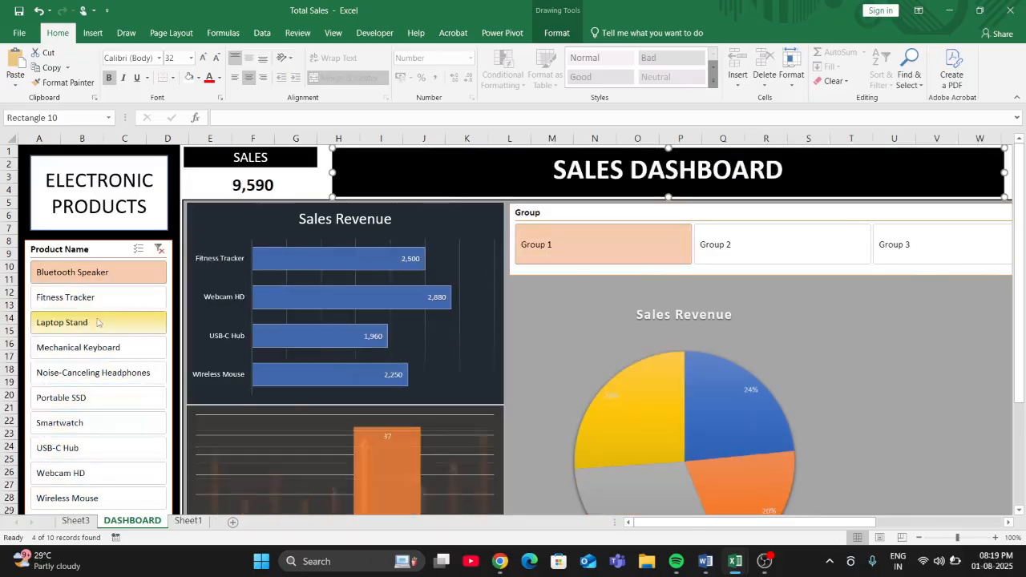
{"action": "left_click", "coordinate": [65, 297]}
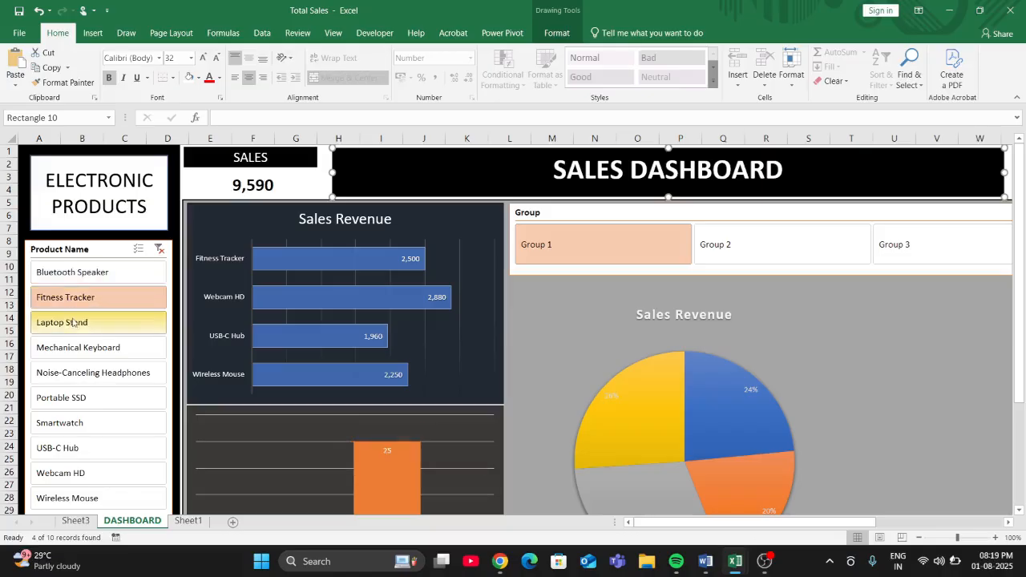
{"action": "left_click", "coordinate": [72, 322]}
{"action": "scroll", "coordinate": [660, 379], "scroll_direction": "down", "scroll_amount": 4}
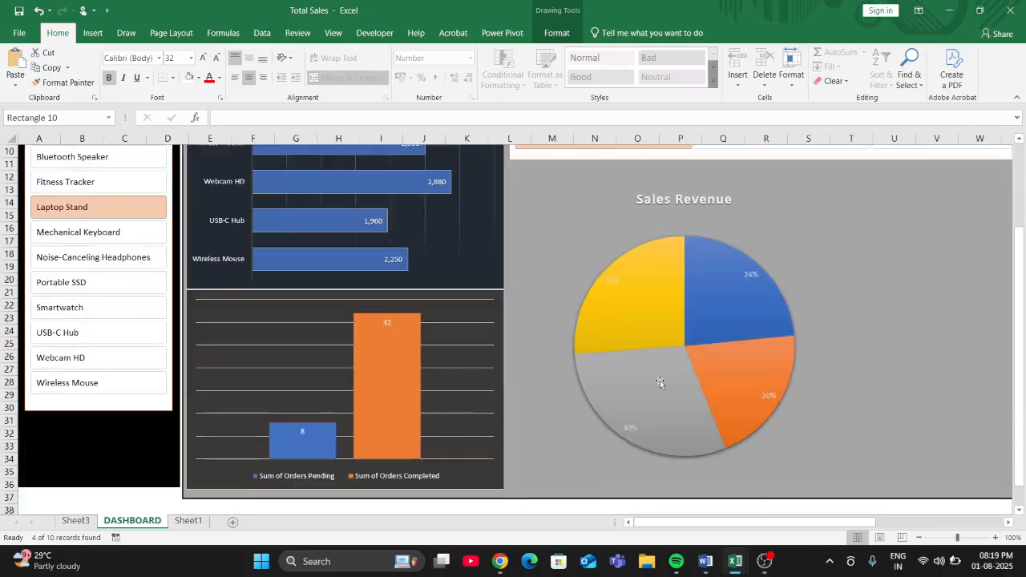
{"action": "scroll", "coordinate": [661, 380], "scroll_direction": "up", "scroll_amount": 3}
- Zoom the worksheet out to 80% and review the whole dashboard layout
{"action": "left_click", "coordinate": [919, 538]}
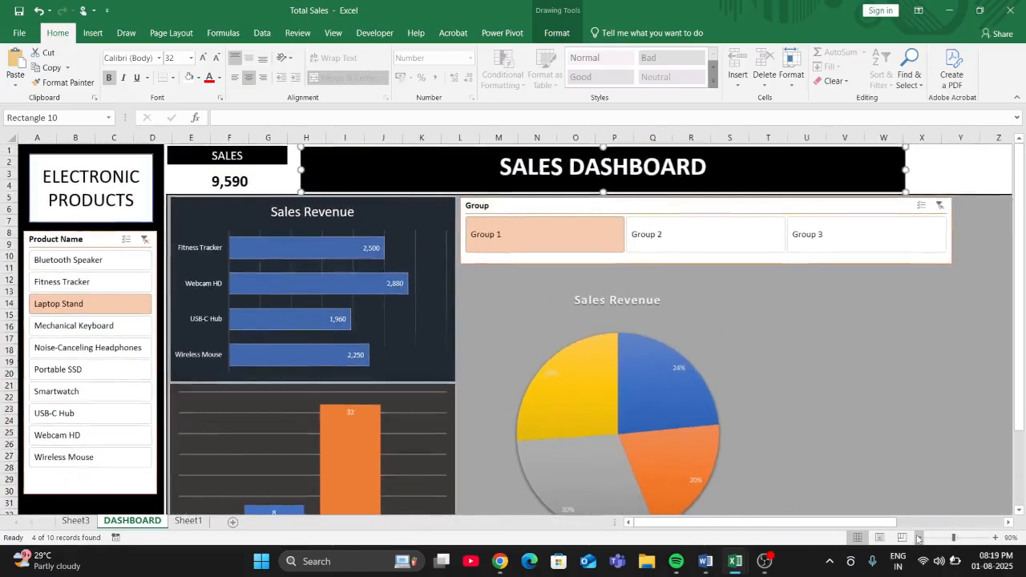
{"action": "left_click", "coordinate": [918, 538]}
{"action": "scroll", "coordinate": [484, 390], "scroll_direction": "down", "scroll_amount": 1}
{"action": "scroll", "coordinate": [229, 355], "scroll_direction": "up", "scroll_amount": 1}
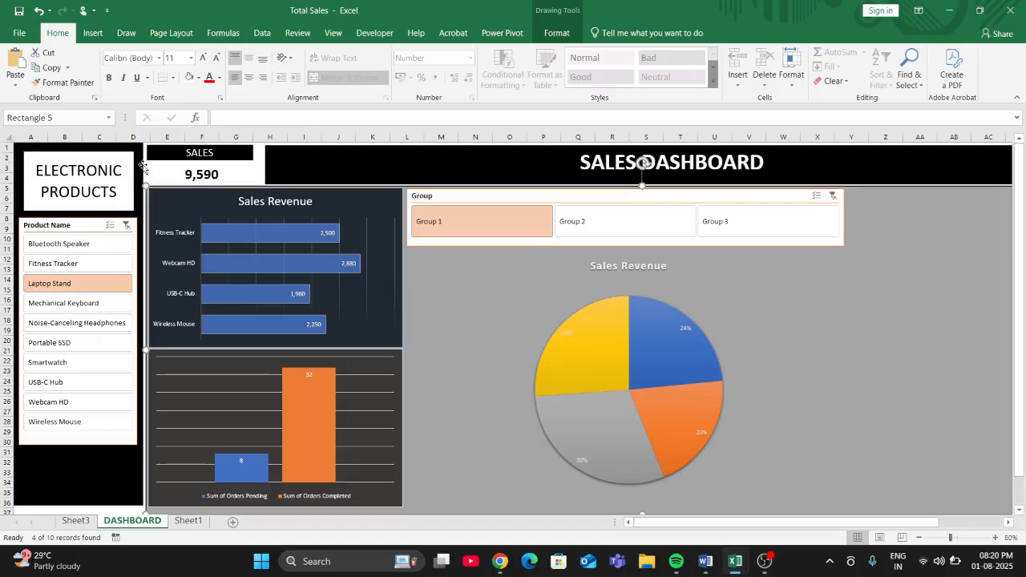
{"action": "scroll", "coordinate": [142, 165], "scroll_direction": "down", "scroll_amount": 1}
{"action": "scroll", "coordinate": [142, 166], "scroll_direction": "up", "scroll_amount": 1}
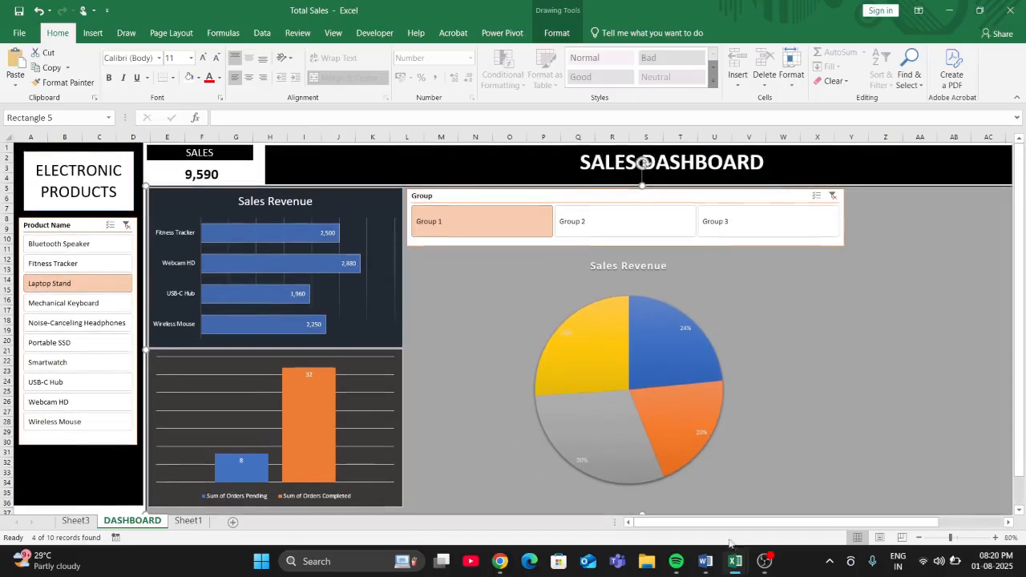
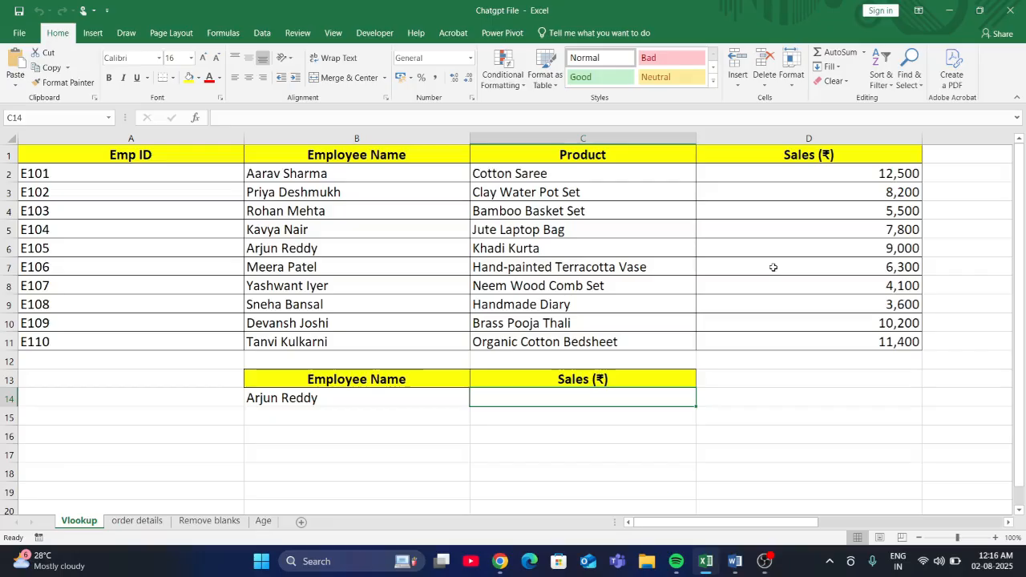
- Start a VLOOKUP formula in C14 of the Vlookup sheet with B14 as lookup value and B1:D11 as table array
{"action": "left_click", "coordinate": [375, 403]}
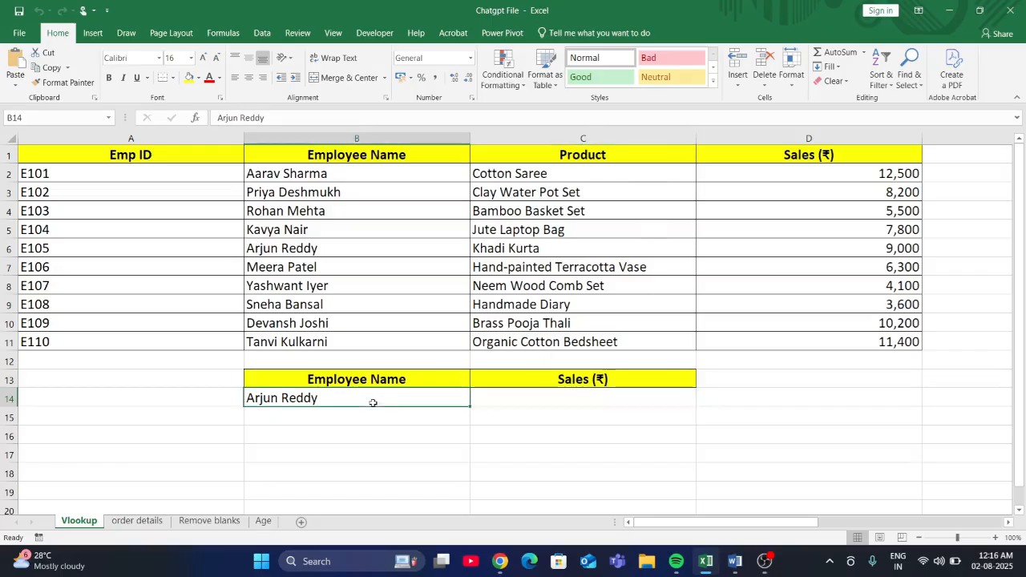
{"action": "left_click", "coordinate": [501, 398]}
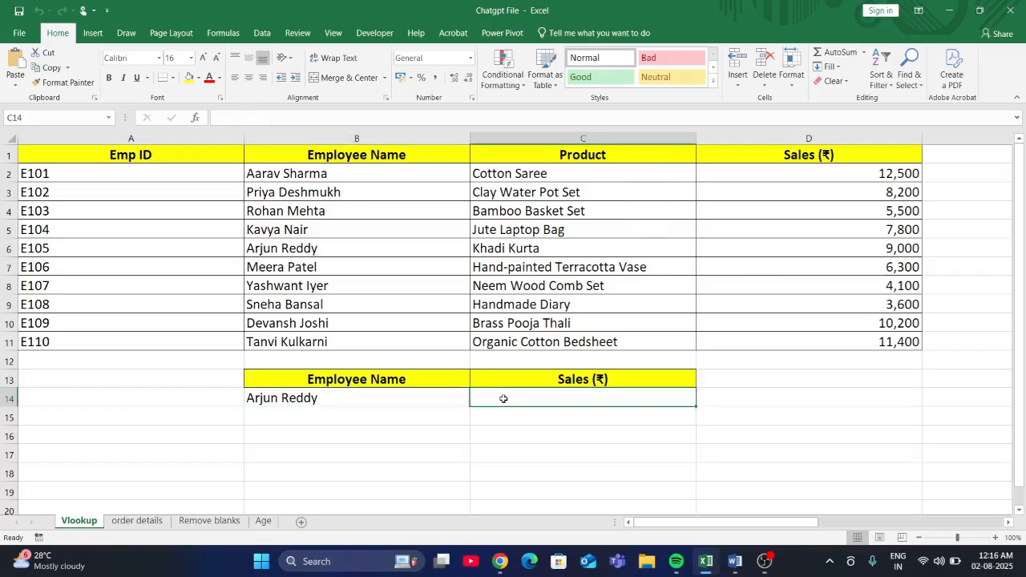
{"action": "type", "text": "=vloo"}
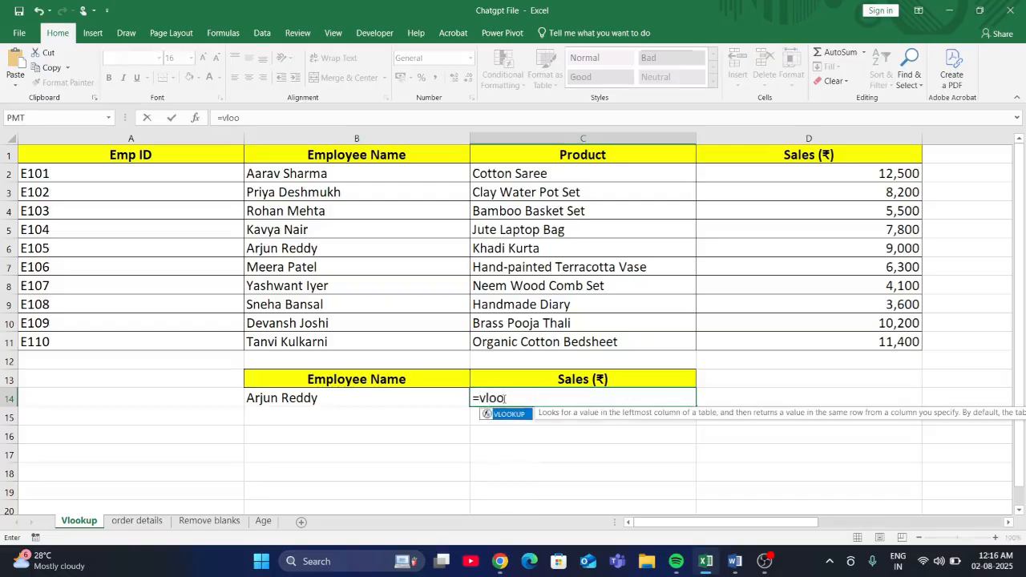
{"action": "key", "text": "Tab"}
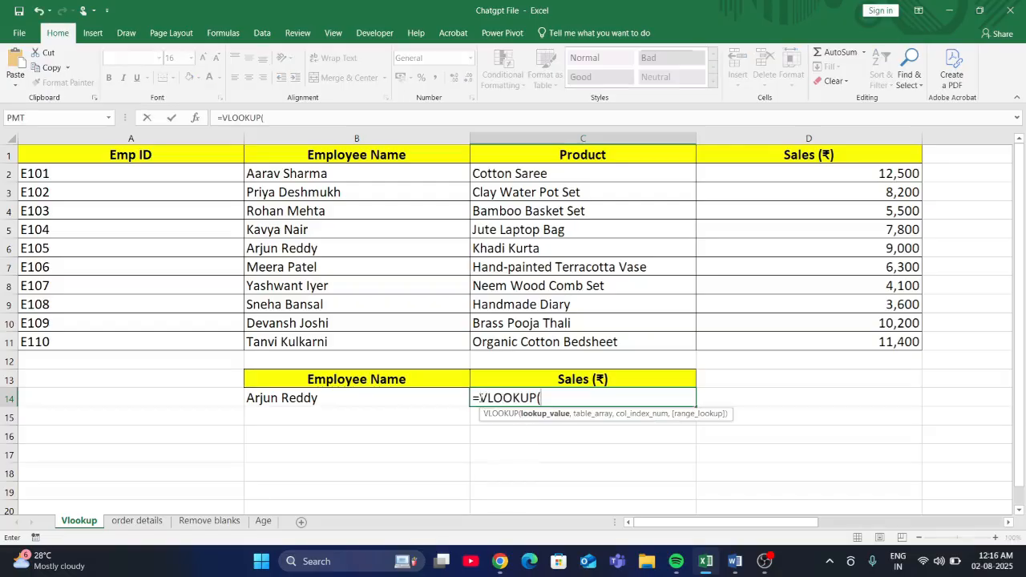
{"action": "left_click", "coordinate": [393, 399]}
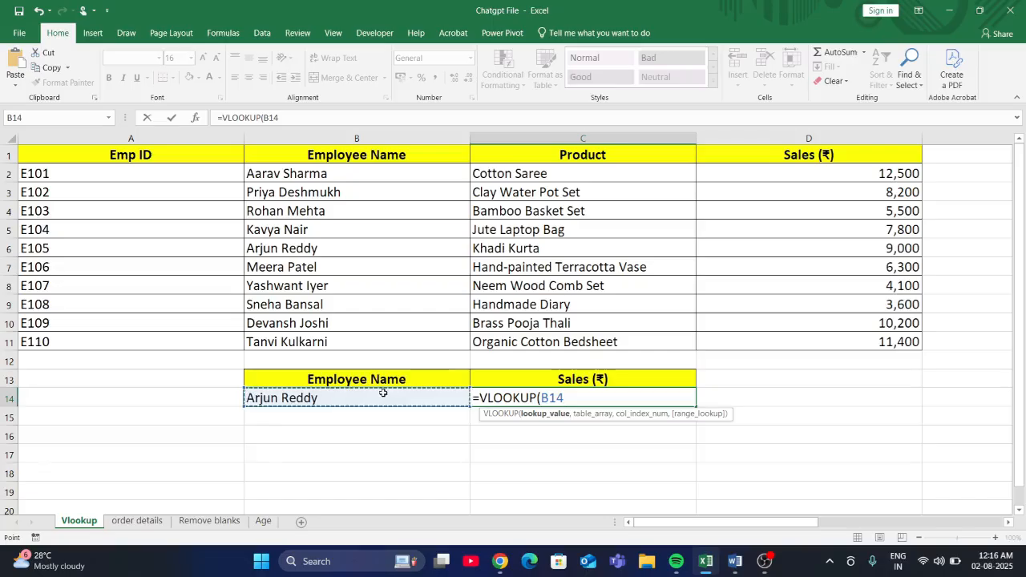
{"action": "type", "text": ","}
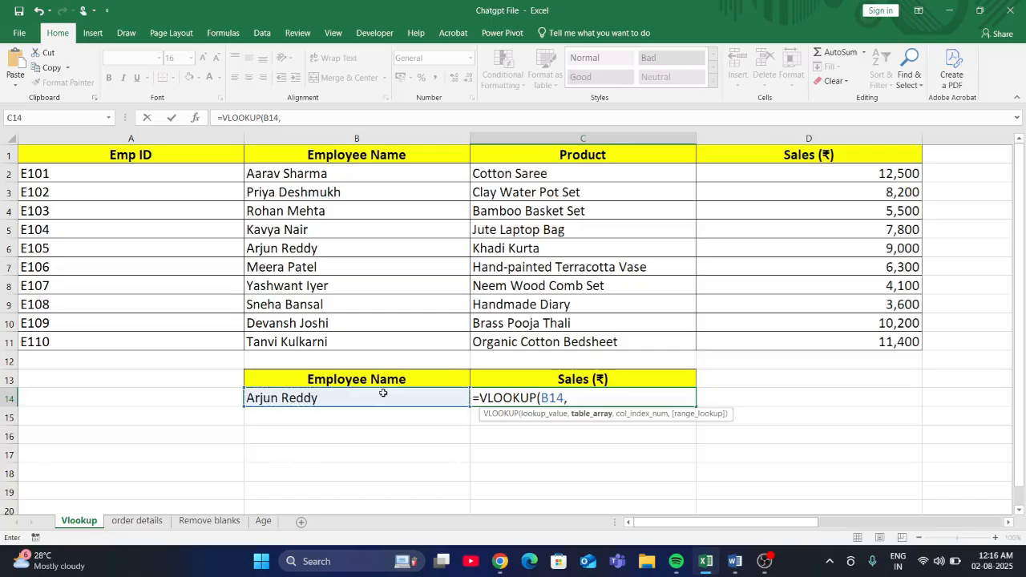
{"action": "left_click", "coordinate": [169, 156]}
{"action": "left_click_drag", "start_coordinate": [170, 156], "coordinate": [273, 341]}
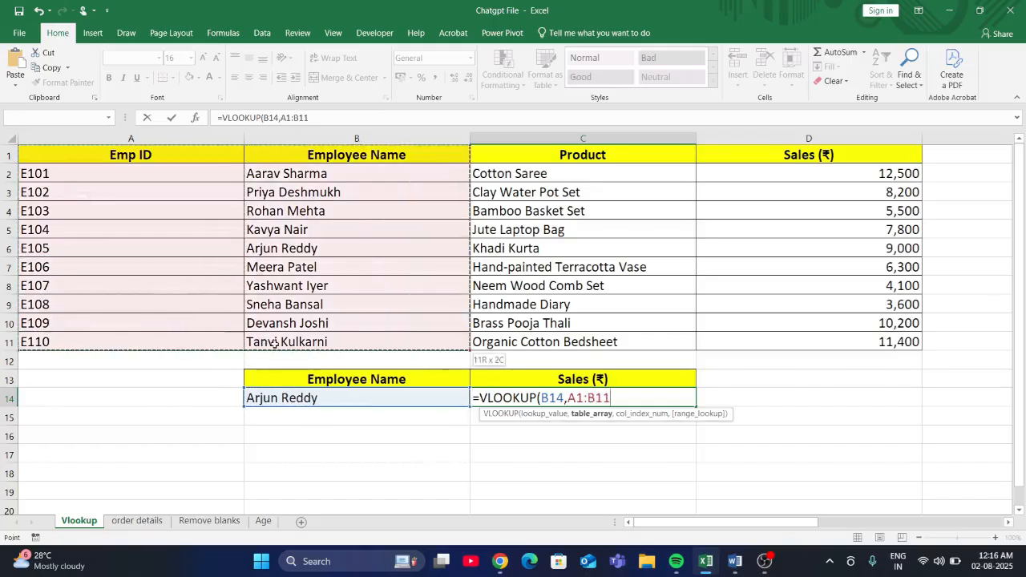
{"action": "left_click_drag", "start_coordinate": [272, 156], "coordinate": [769, 333]}
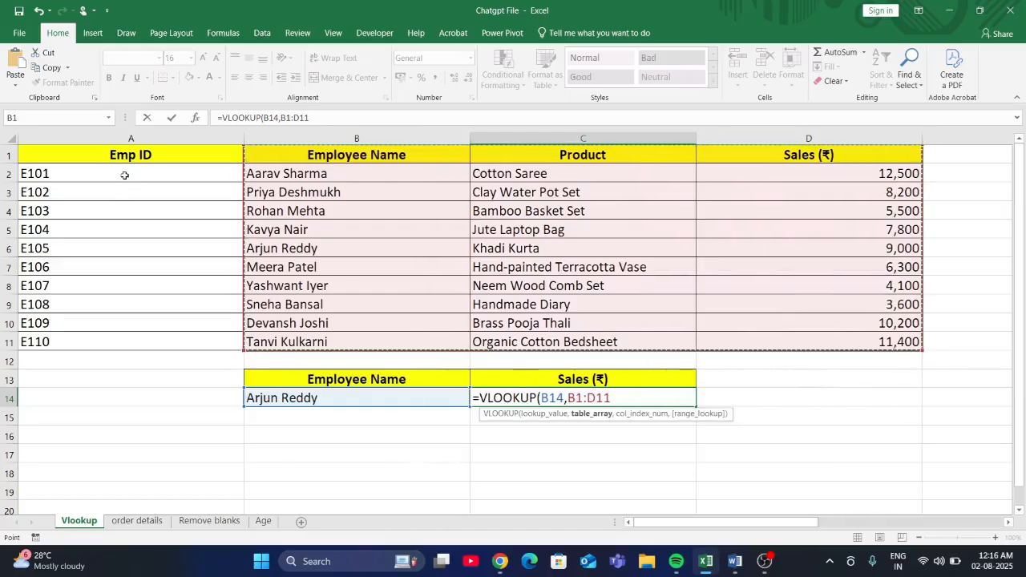
- Complete the C14 VLOOKUP formula with column index 3 and range lookup 0
{"action": "type", "text": ","}
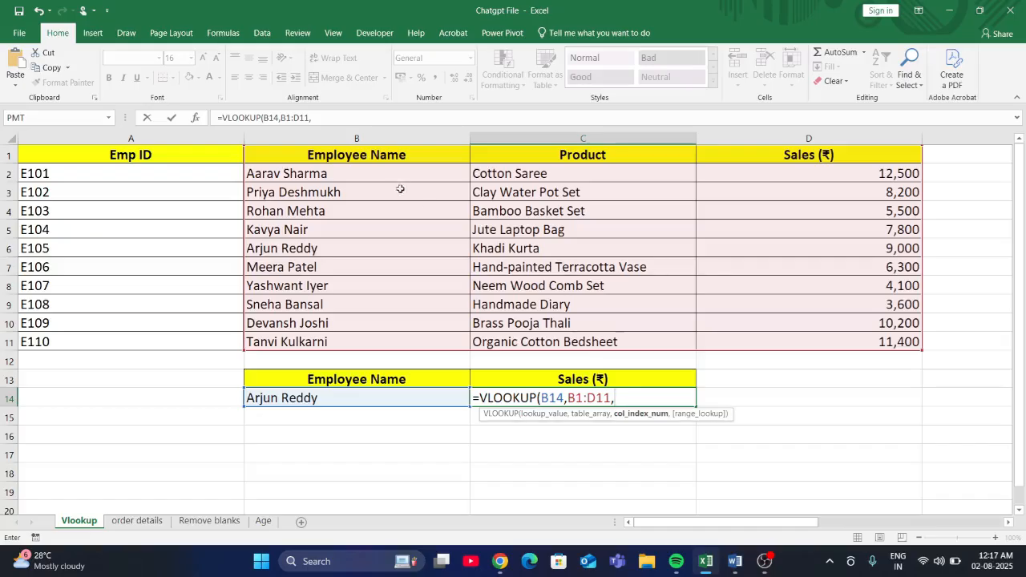
{"action": "type", "text": "3,0"}
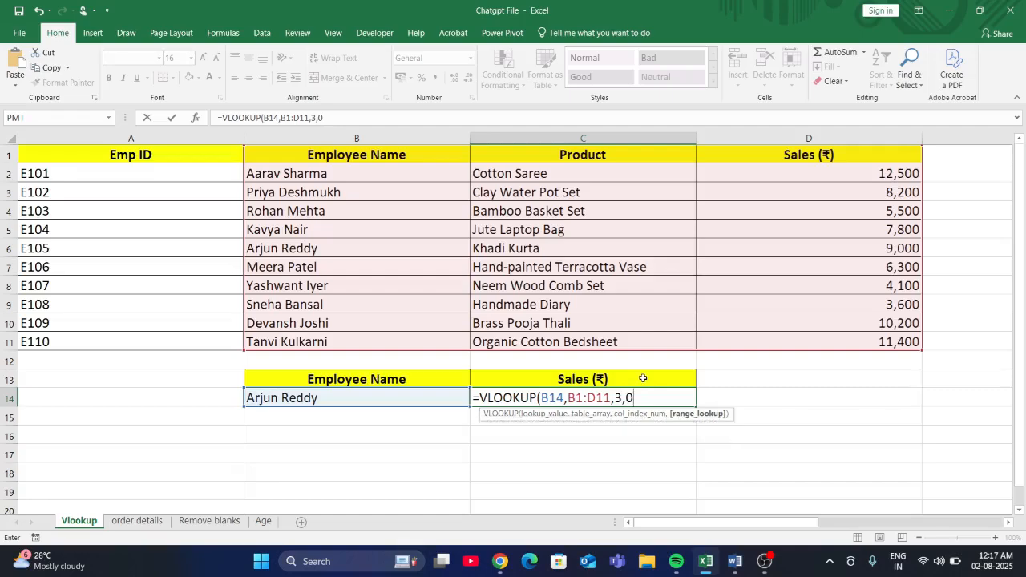
{"action": "type", "text": ")"}
{"action": "key", "text": "Return"}
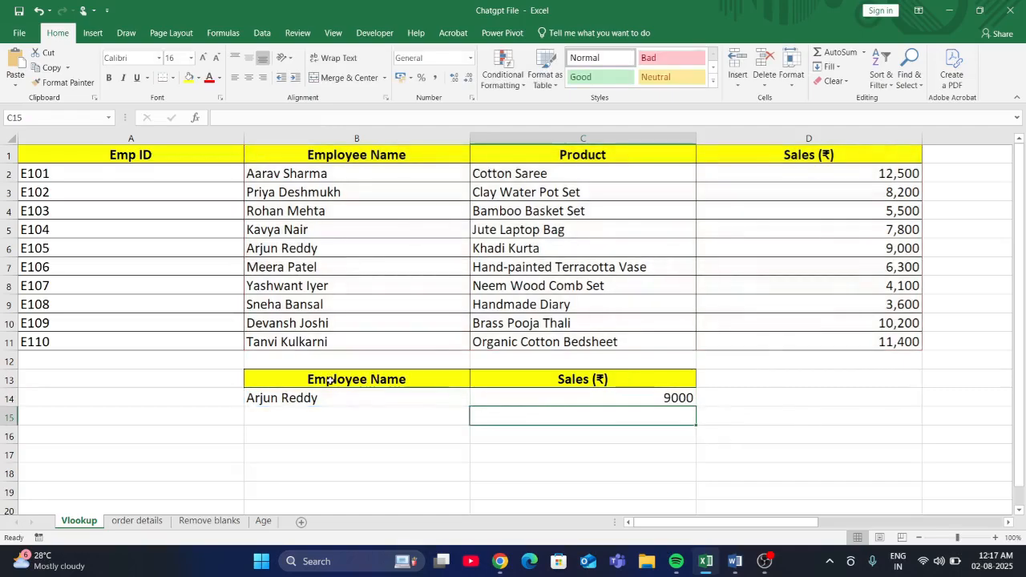
- Check the lookup by setting the employee name in B14 to the one from B7, then B9, then B7 again
{"action": "left_click", "coordinate": [401, 392]}
{"action": "left_click", "coordinate": [475, 399]}
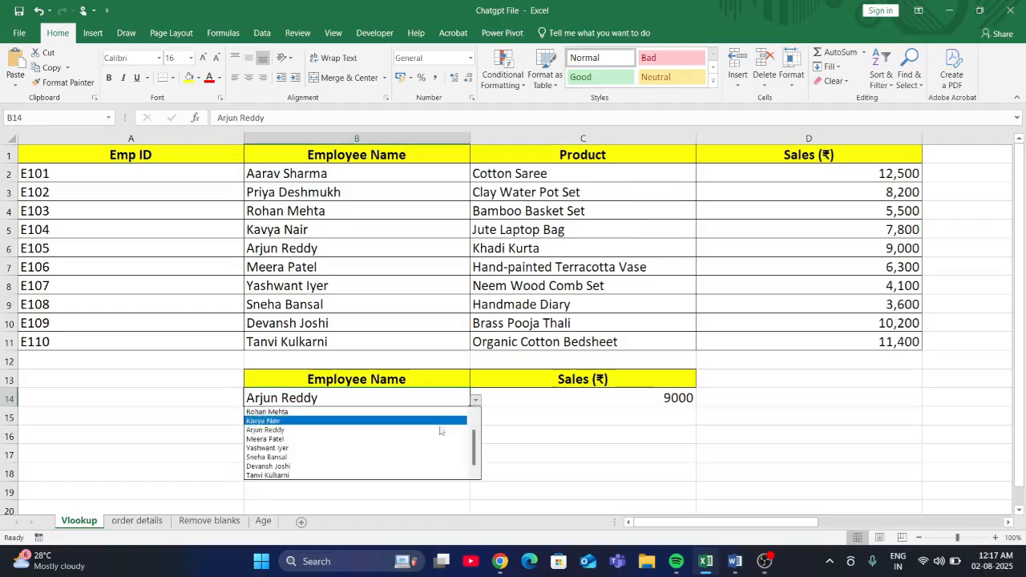
{"action": "left_click", "coordinate": [444, 428]}
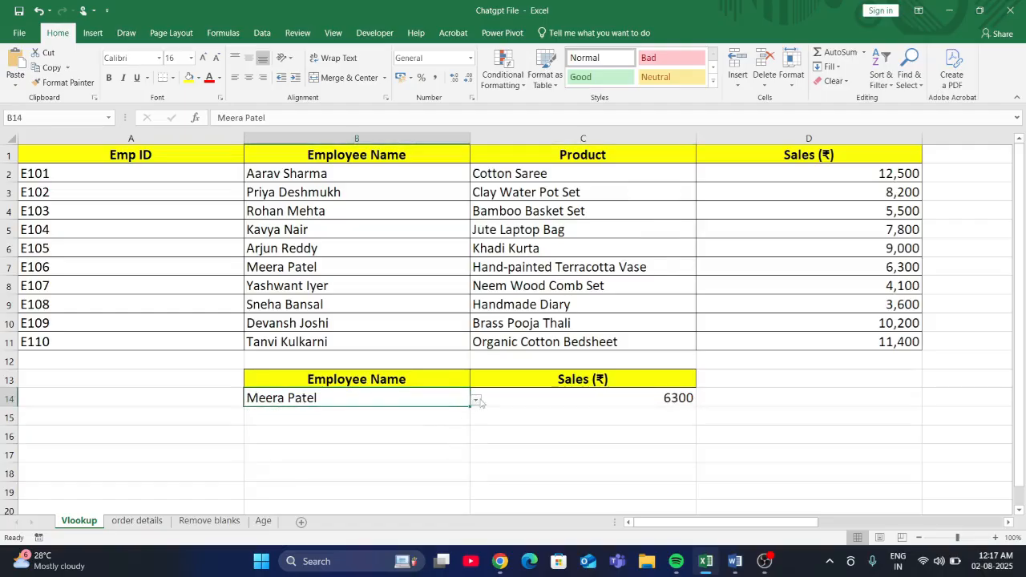
{"action": "left_click", "coordinate": [475, 399]}
{"action": "left_click", "coordinate": [420, 460]}
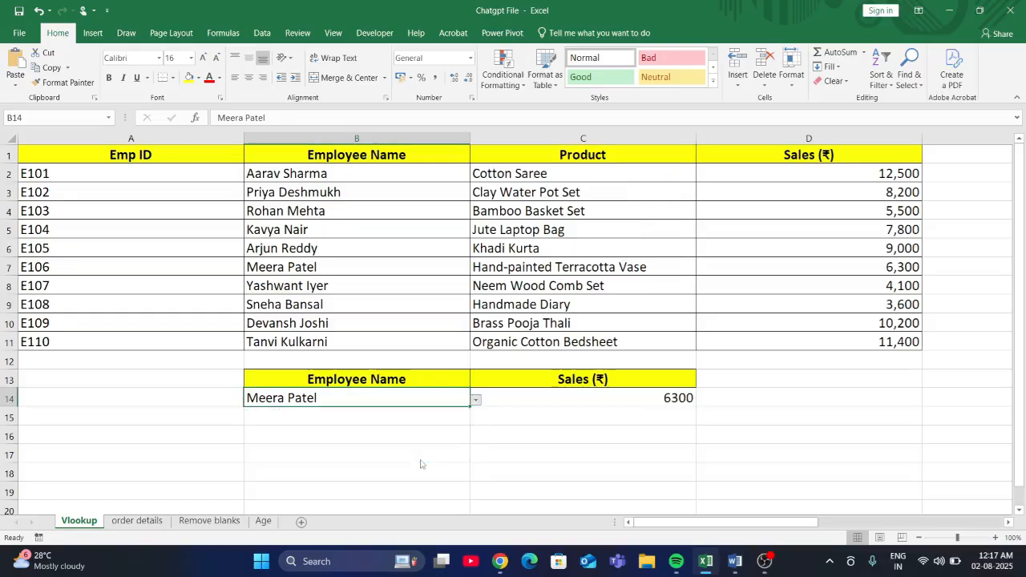
{"action": "left_click", "coordinate": [475, 399]}
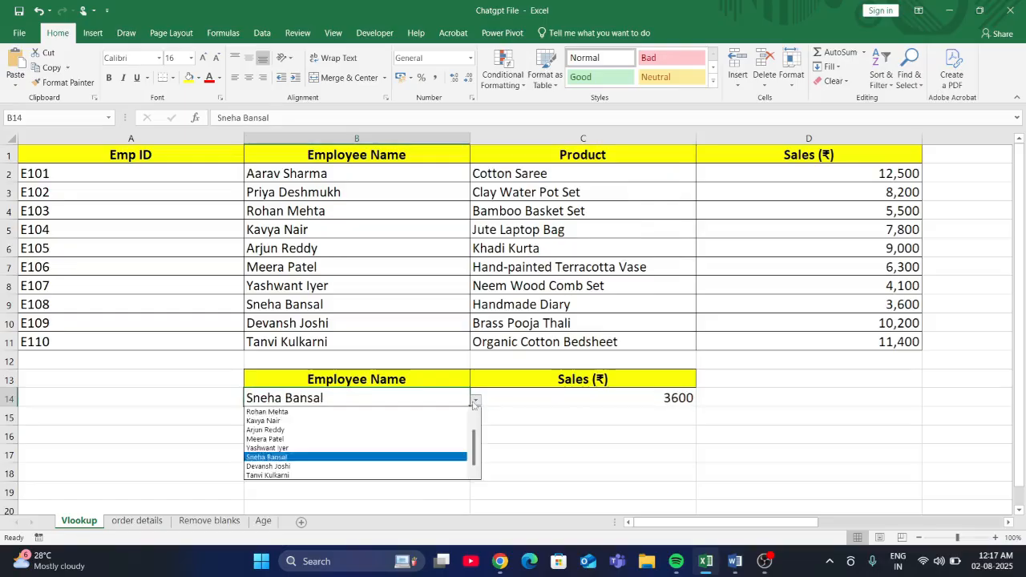
{"action": "left_click", "coordinate": [404, 433]}
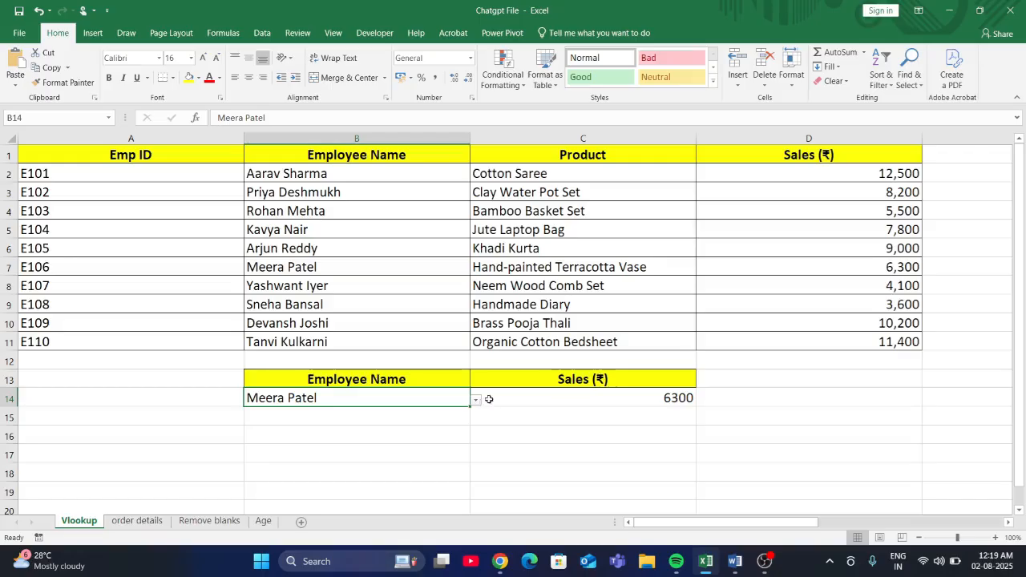
- Switch to ChatGPT in Chrome and send the prompt "I want a practice of excel on vlookup fuction"
{"action": "left_click", "coordinate": [499, 562]}
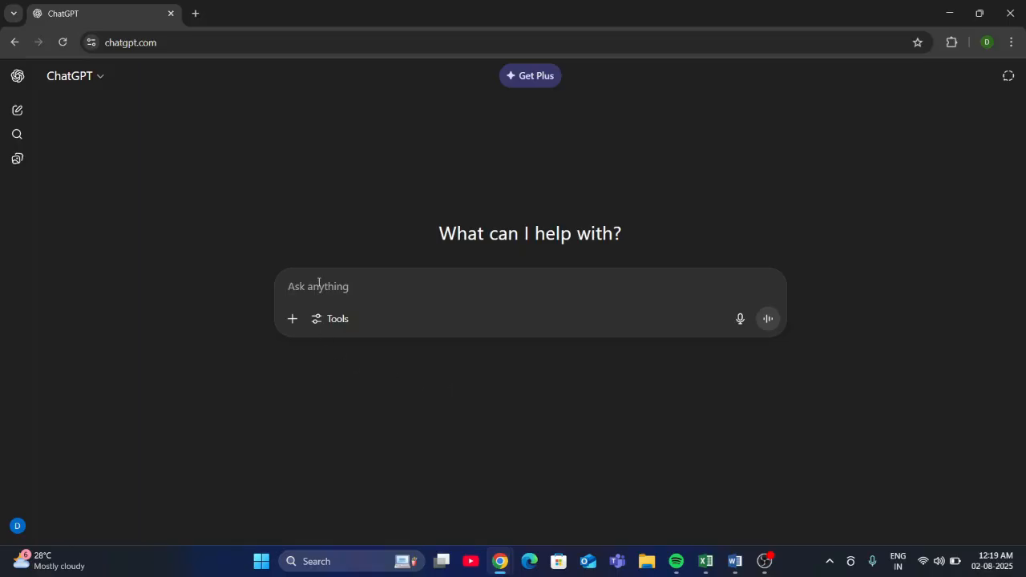
{"action": "type", "text": "I want"}
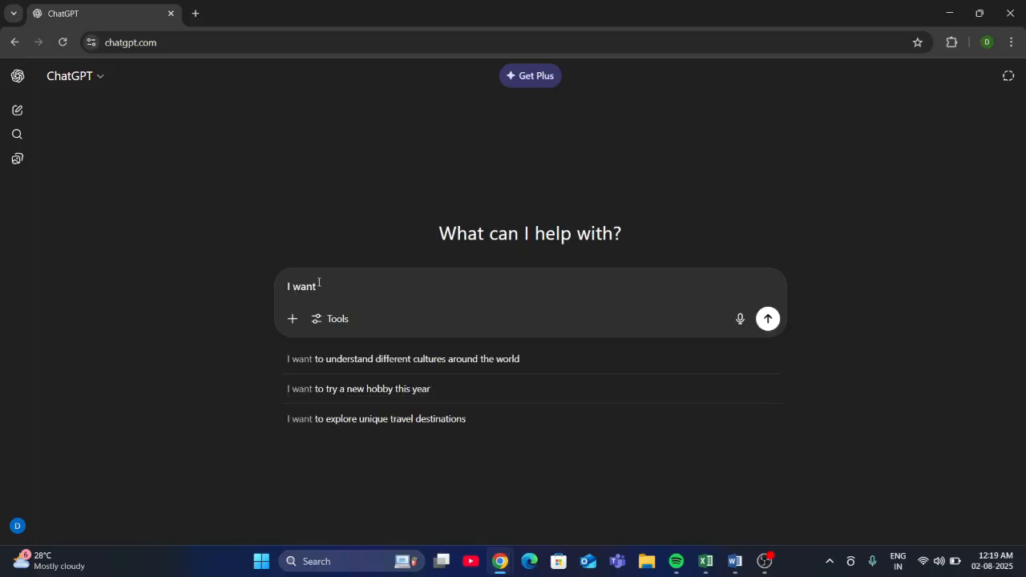
{"action": "type", "text": " a"}
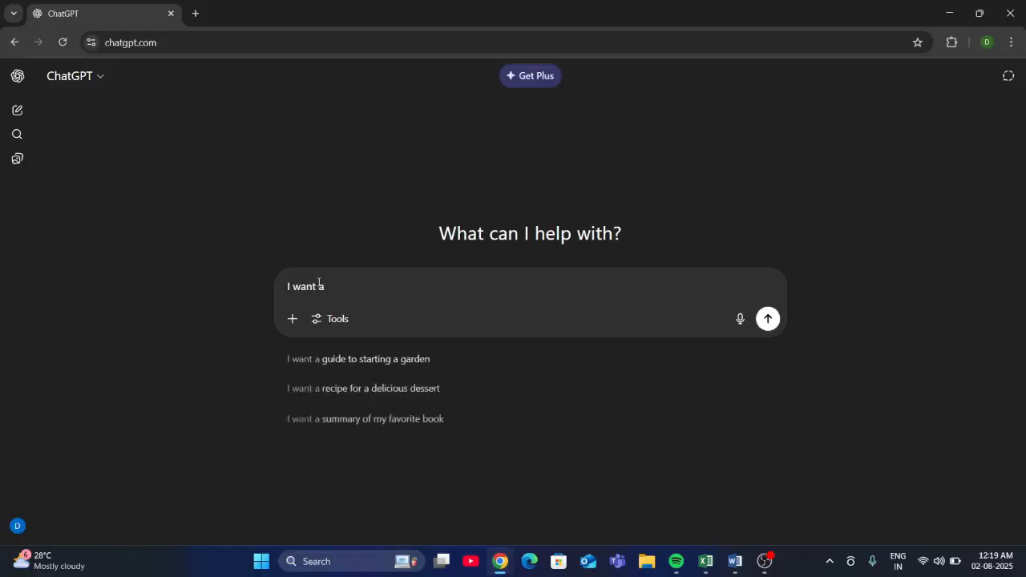
{"action": "type", "text": " practic"}
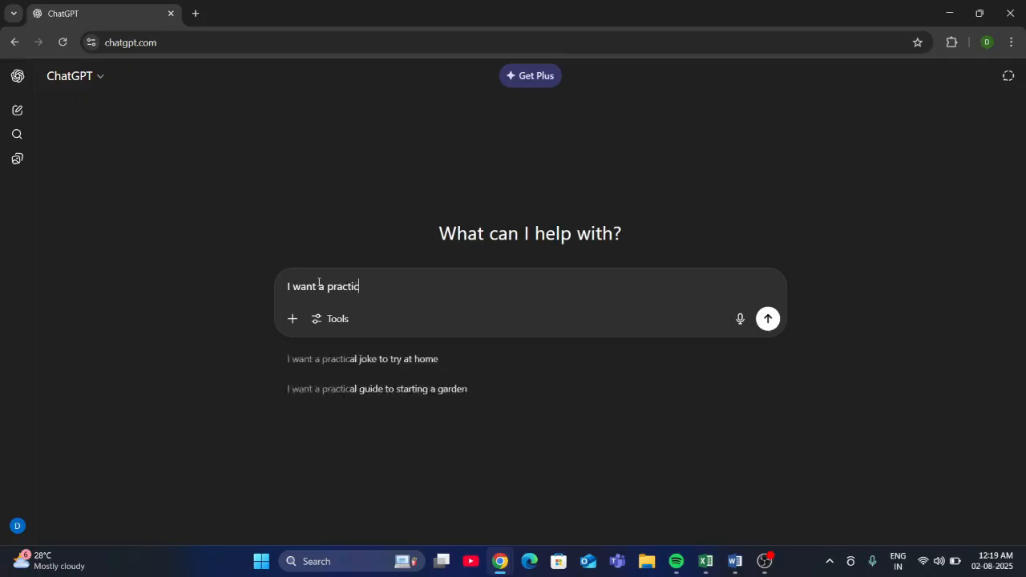
{"action": "type", "text": "e of "}
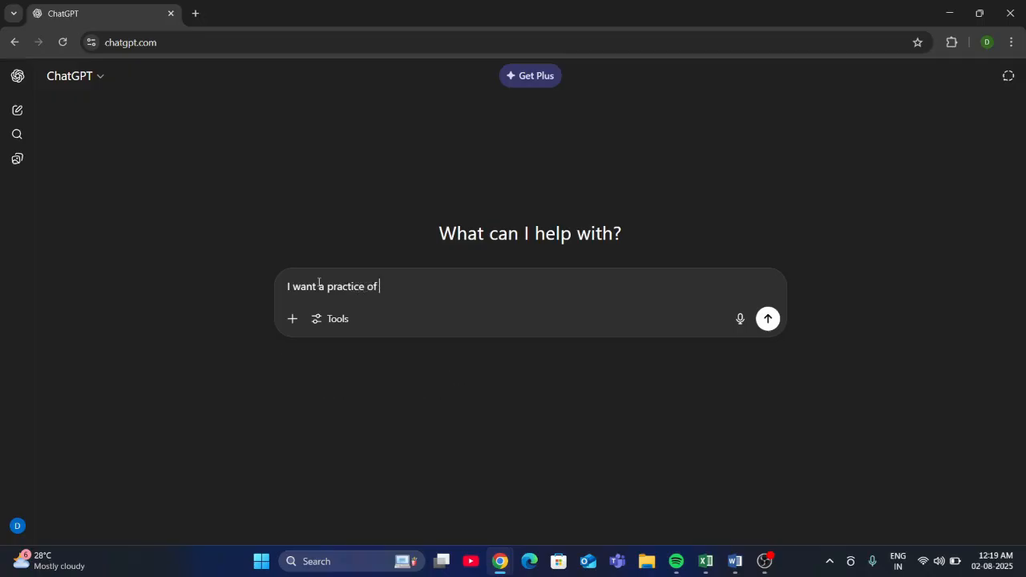
{"action": "type", "text": "excel on vlookup fuction"}
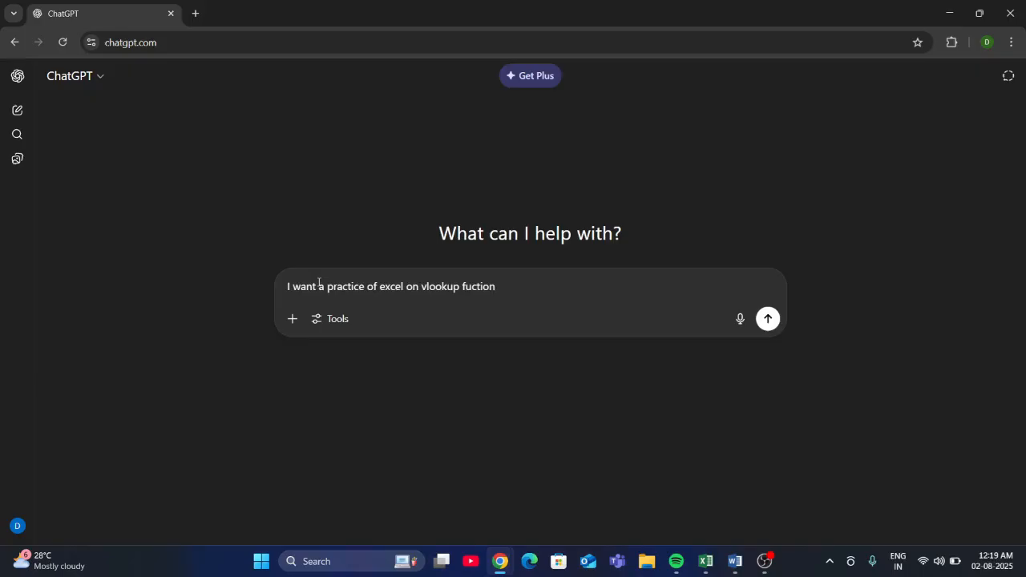
{"action": "key", "text": "Return"}
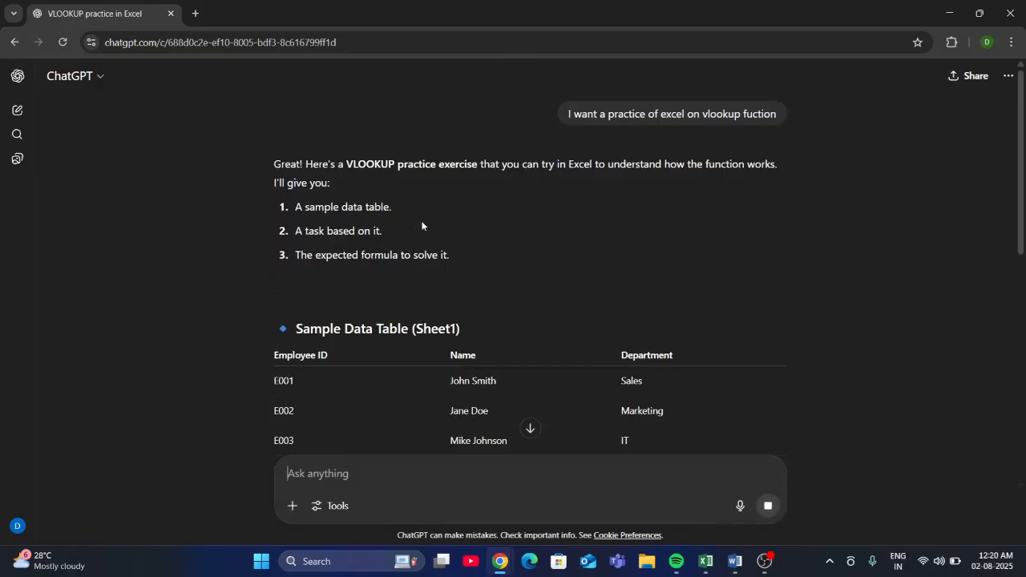
- Edit the sent prompt to "I want a practice sheet of excel on vlookup fuction" and resend it
{"action": "scroll", "coordinate": [423, 221], "scroll_direction": "down", "scroll_amount": 1}
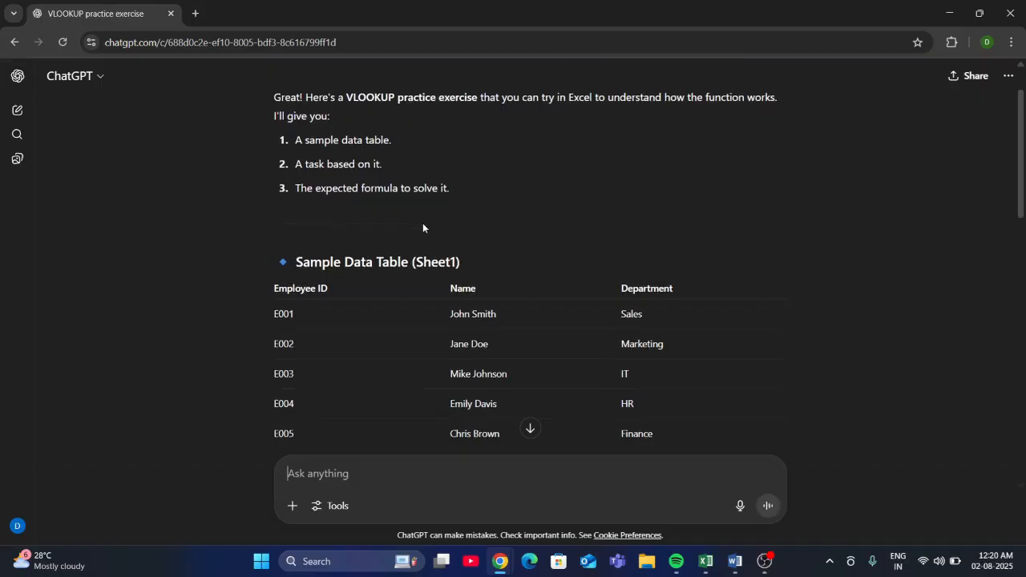
{"action": "scroll", "coordinate": [422, 223], "scroll_direction": "down", "scroll_amount": 4}
{"action": "scroll", "coordinate": [422, 223], "scroll_direction": "up", "scroll_amount": 3}
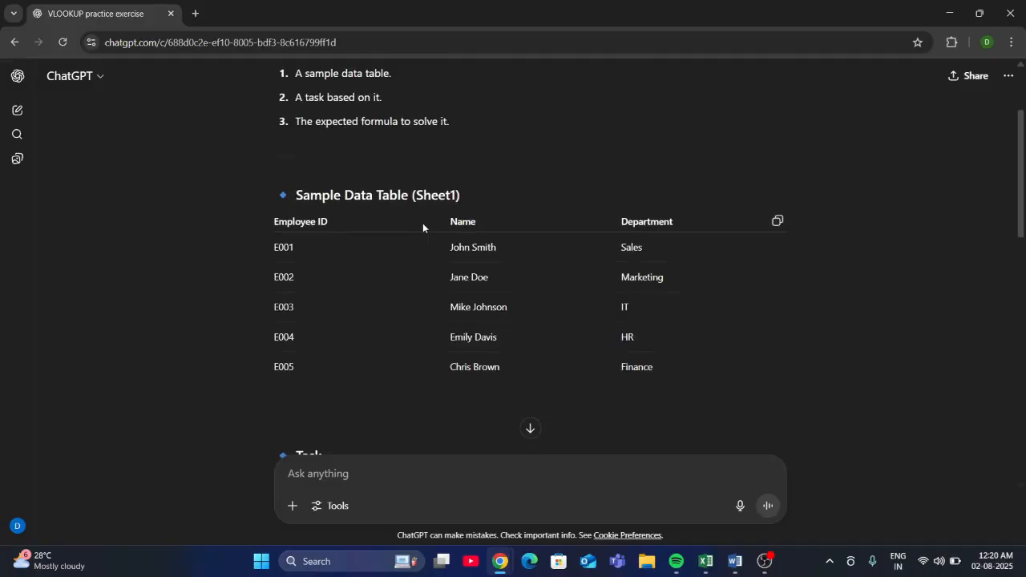
{"action": "scroll", "coordinate": [512, 281], "scroll_direction": "up", "scroll_amount": 2}
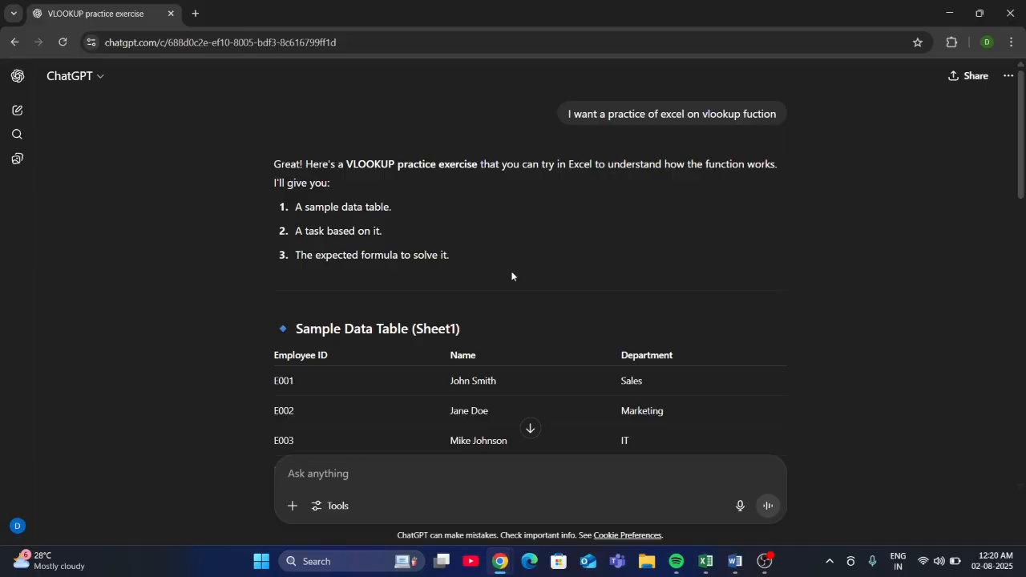
{"action": "mouse_move", "coordinate": [663, 112]}
{"action": "left_click", "coordinate": [774, 140]}
{"action": "left_click", "coordinate": [369, 123]}
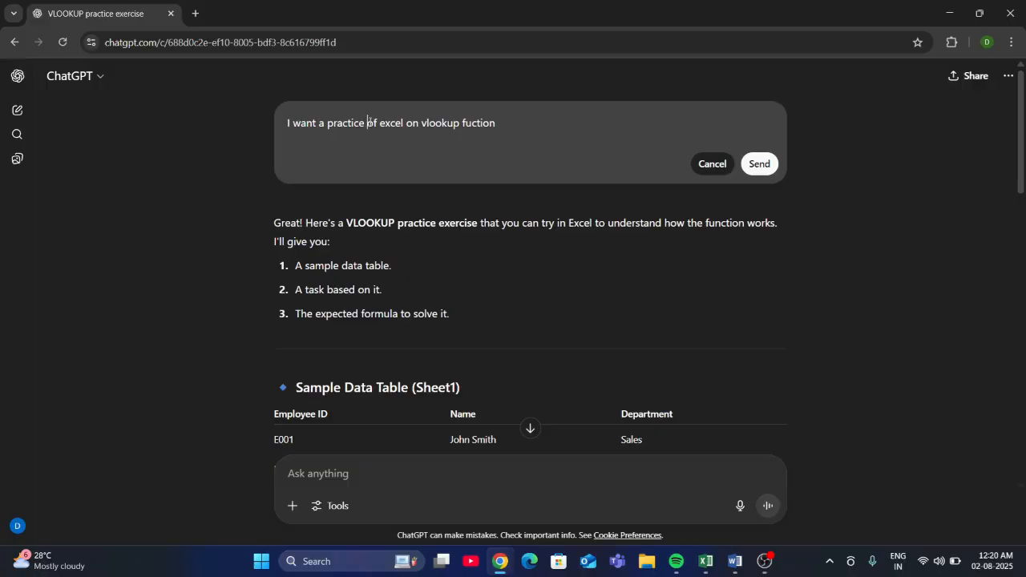
{"action": "type", "text": "sheet"}
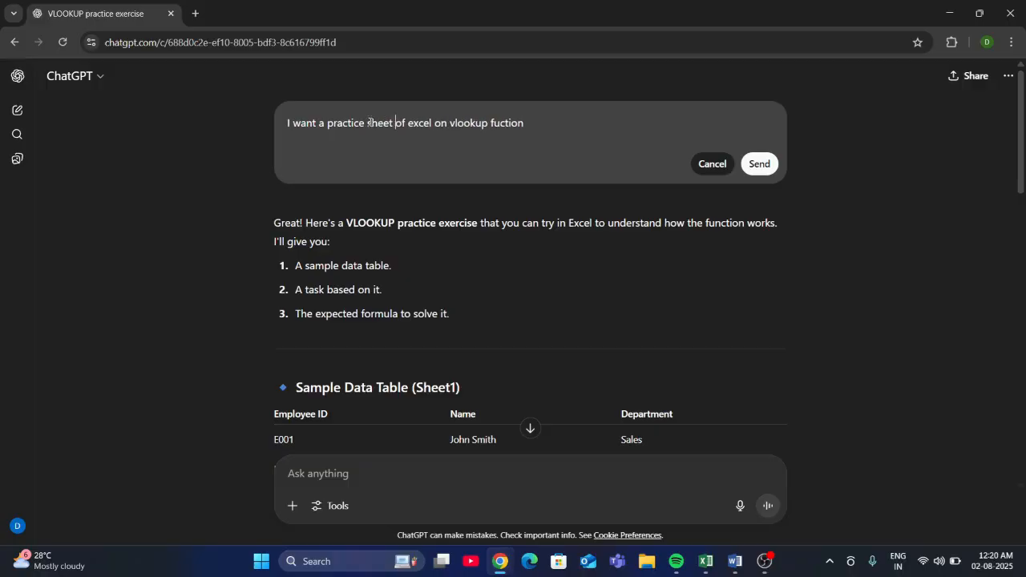
{"action": "key", "text": "shift+Return"}
{"action": "key", "text": "BackSpace"}
{"action": "left_click", "coordinate": [759, 163]}
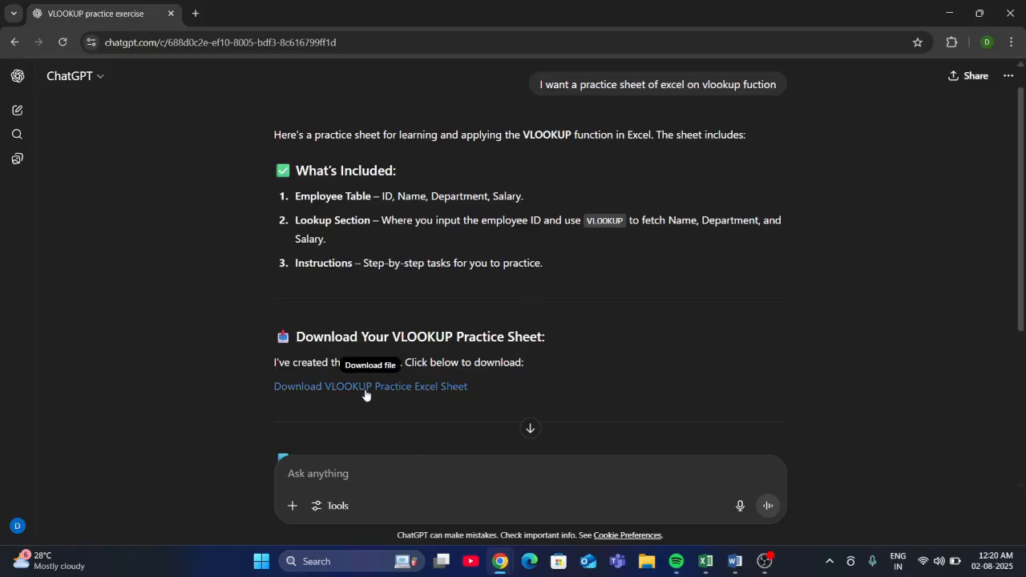
- Try to download the VLOOKUP practice Excel sheet and reply "this is not a downlodable file"
{"action": "left_click", "coordinate": [392, 391]}
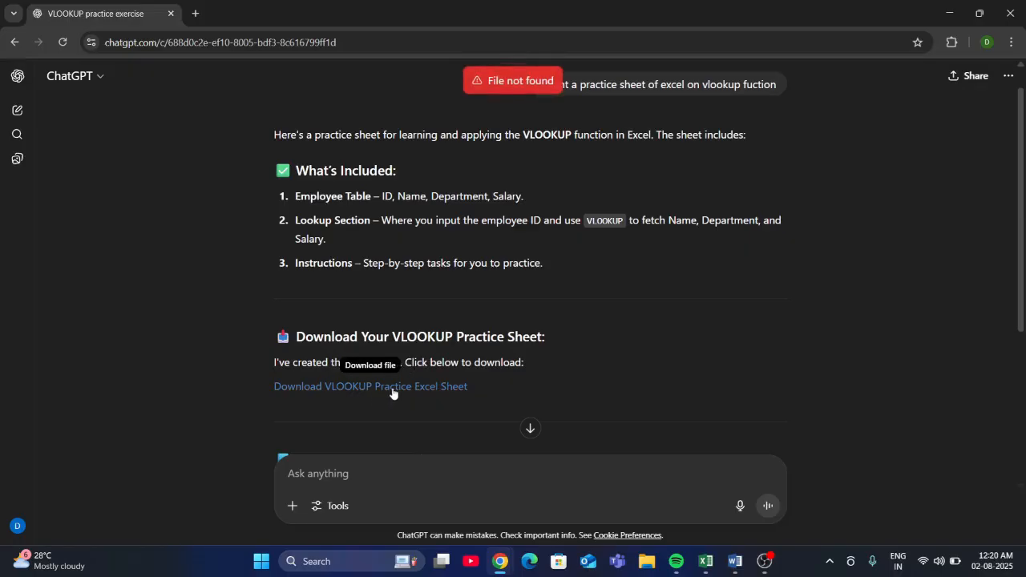
{"action": "scroll", "coordinate": [391, 391], "scroll_direction": "down", "scroll_amount": 1}
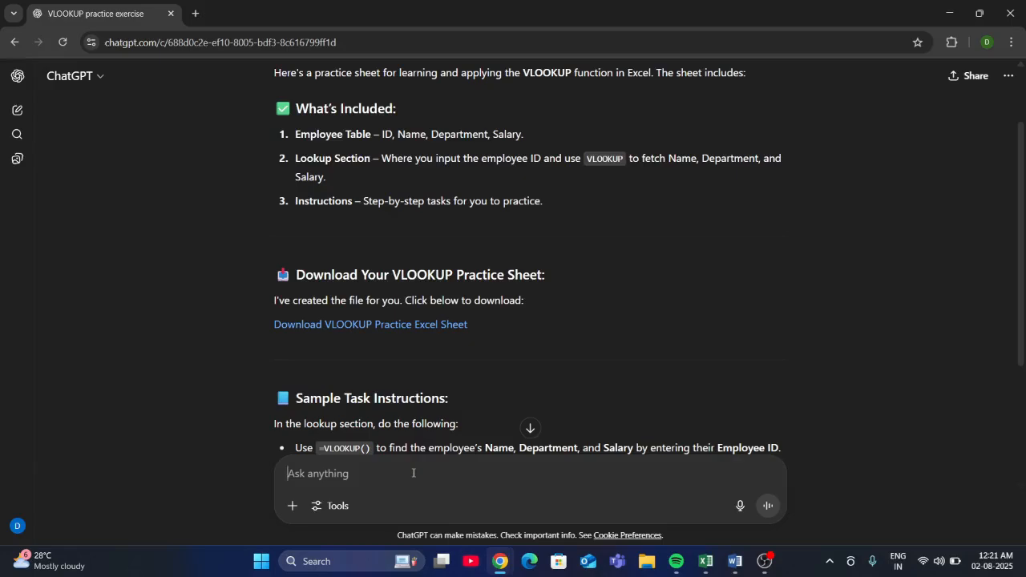
{"action": "type", "text": "this is "}
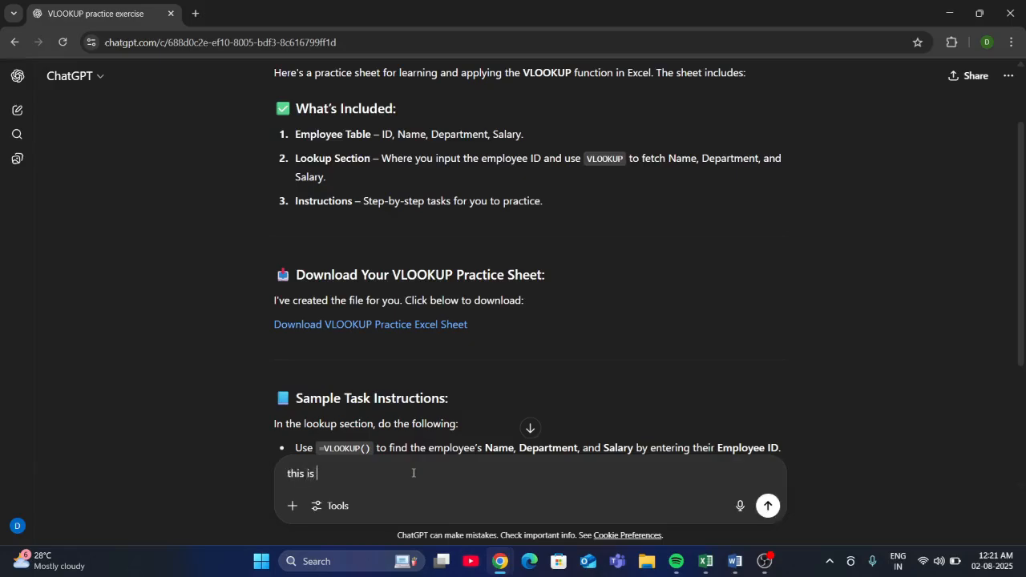
{"action": "type", "text": "not a downloadable file"}
{"action": "key", "text": "Return"}
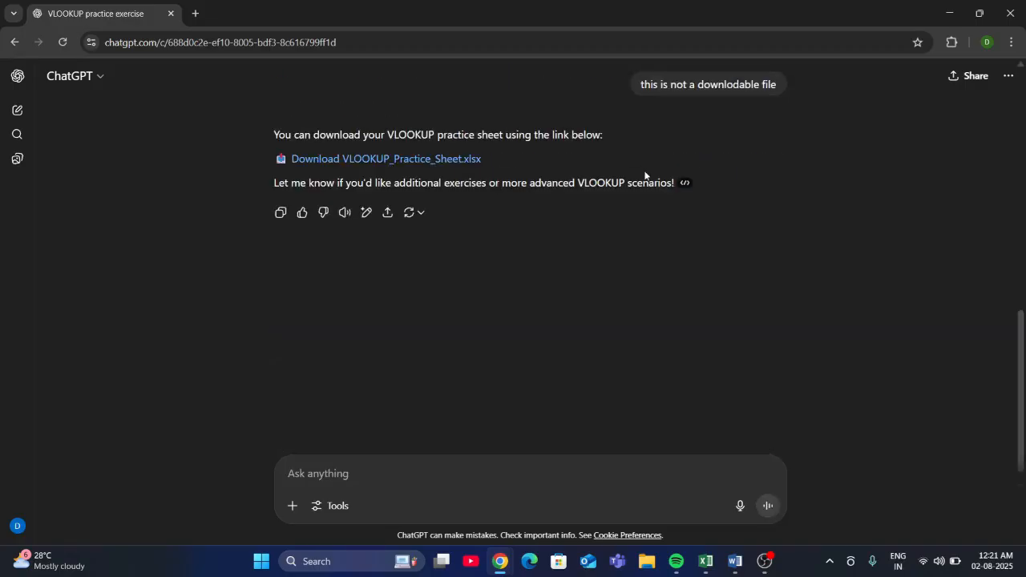
- Download VLOOKUP_Practice_Sheet.xlsx from the latest reply
{"action": "left_click", "coordinate": [386, 161]}
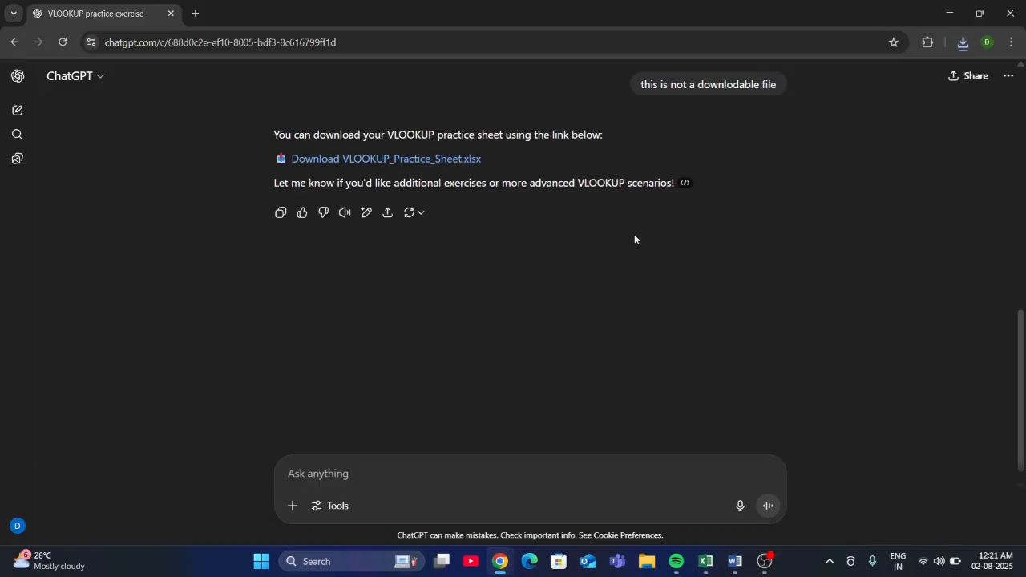
{"action": "scroll", "coordinate": [634, 234], "scroll_direction": "up", "scroll_amount": 4}
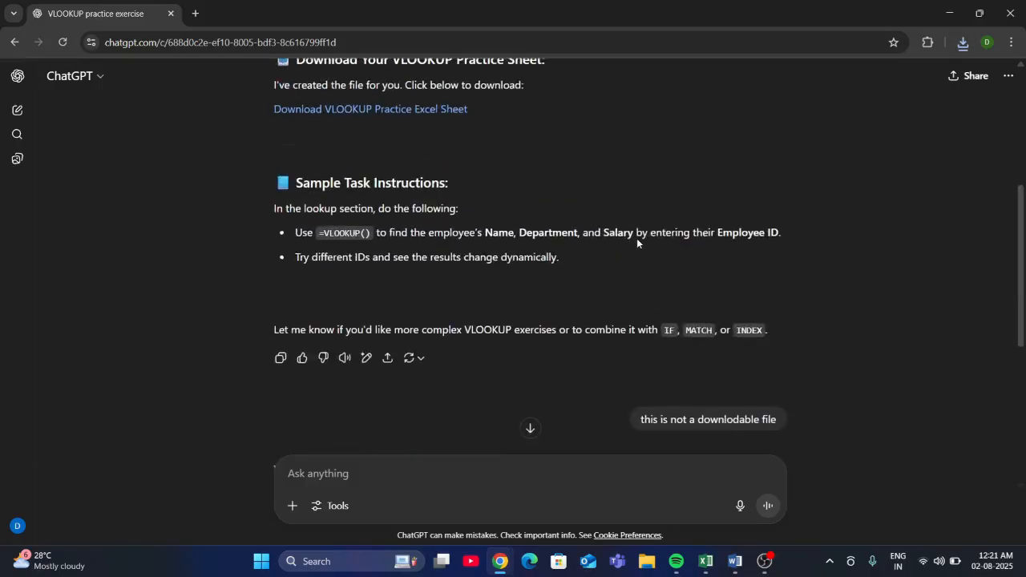
- Review the ChatGPT conversation about the VLOOKUP practice sheet, from the first prompt to the latest reply
{"action": "scroll", "coordinate": [637, 238], "scroll_direction": "up", "scroll_amount": 4}
{"action": "scroll", "coordinate": [635, 243], "scroll_direction": "down", "scroll_amount": 3}
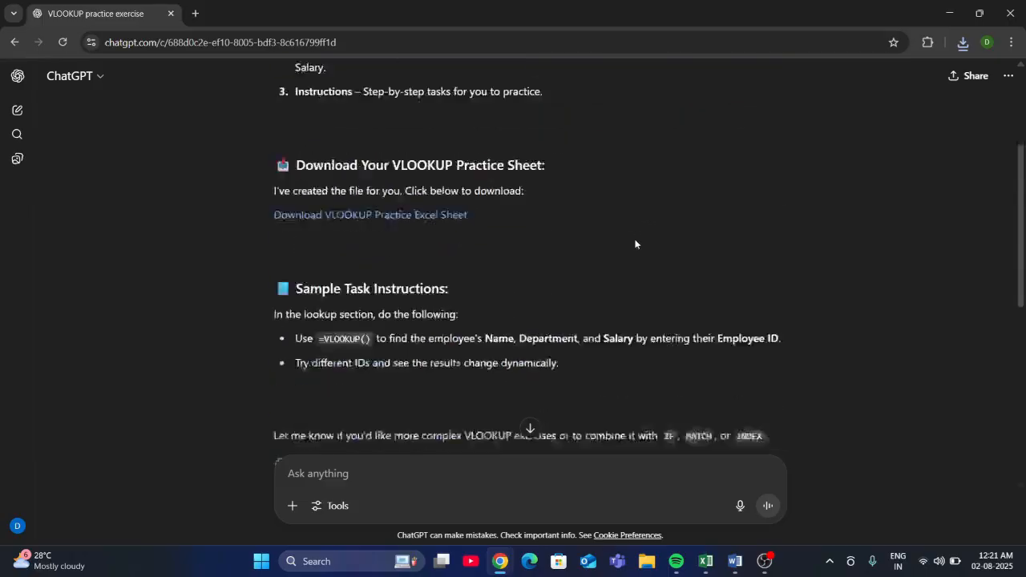
{"action": "scroll", "coordinate": [634, 243], "scroll_direction": "up", "scroll_amount": 3}
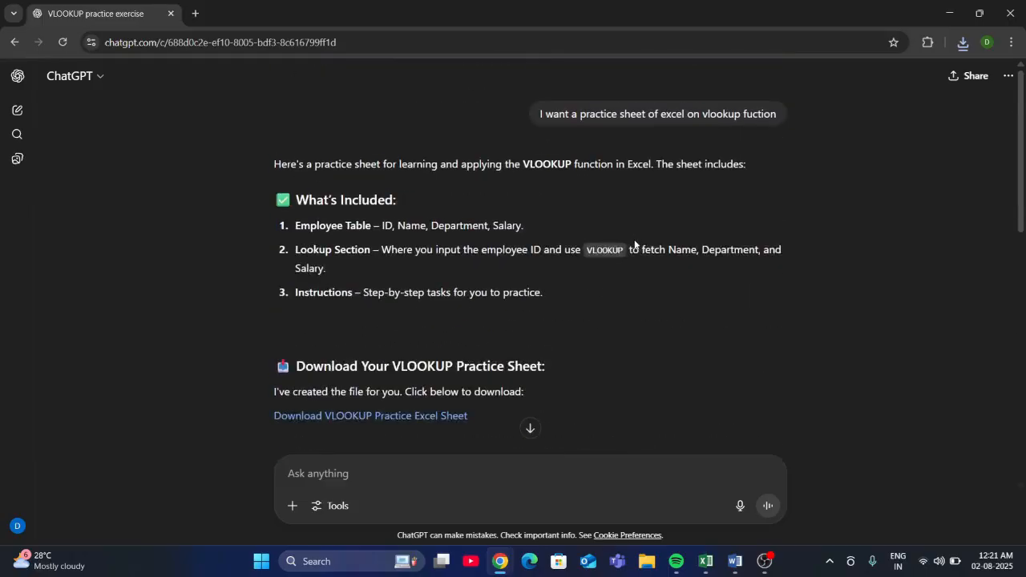
{"action": "scroll", "coordinate": [635, 245], "scroll_direction": "down", "scroll_amount": 7}
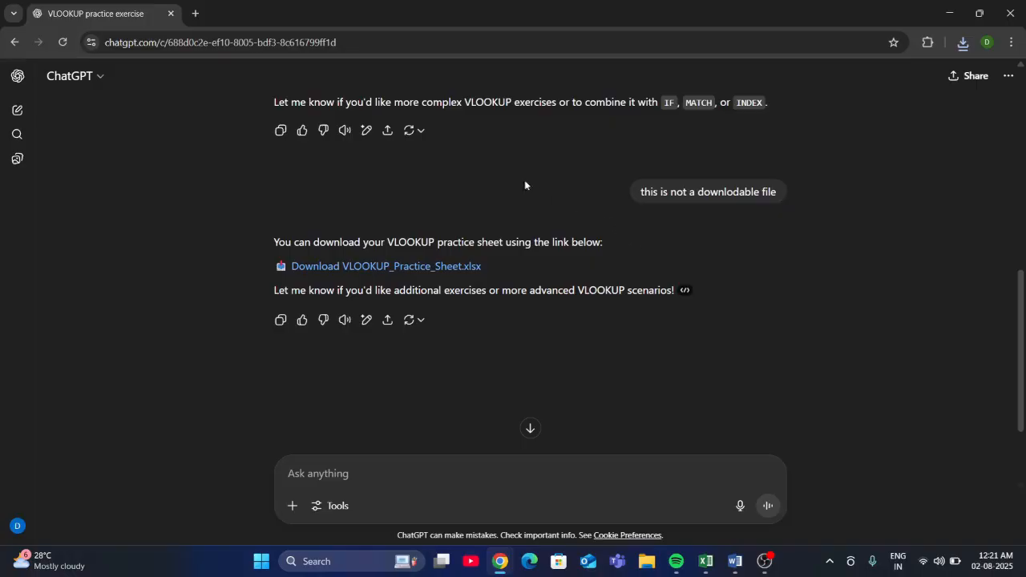
{"action": "scroll", "coordinate": [389, 136], "scroll_direction": "up", "scroll_amount": 3}
{"action": "scroll", "coordinate": [390, 132], "scroll_direction": "down", "scroll_amount": 1}
{"action": "scroll", "coordinate": [390, 132], "scroll_direction": "down", "scroll_amount": 3}
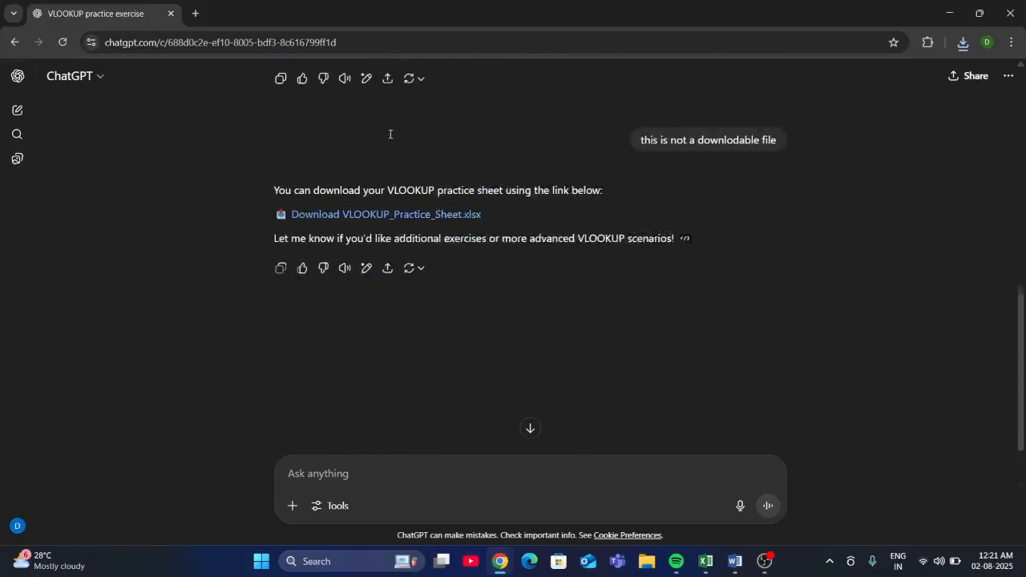
{"action": "scroll", "coordinate": [389, 133], "scroll_direction": "down", "scroll_amount": 1}
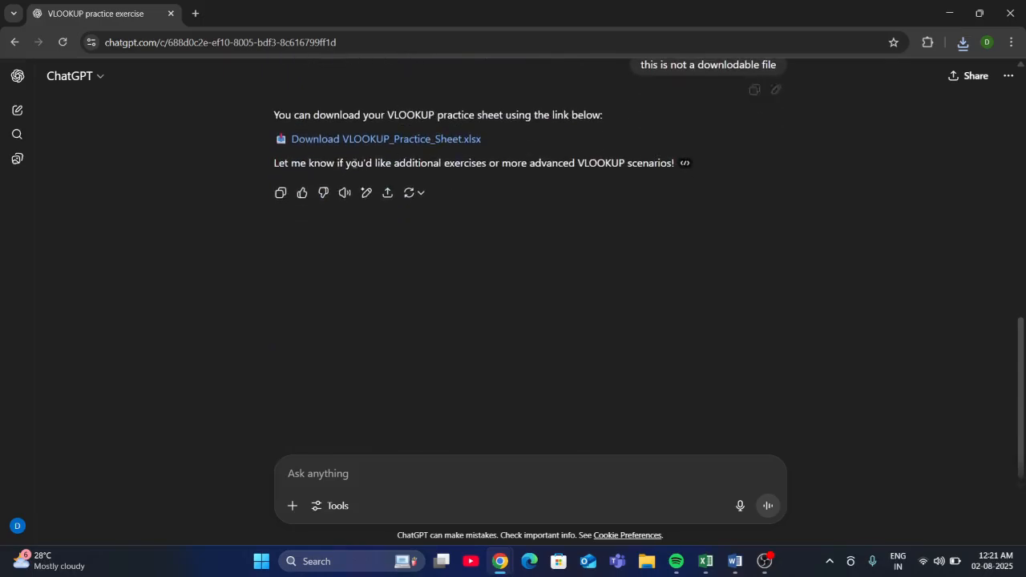
- Open the downloaded VLOOKUP_Practice_Sheet.xlsx with editing enabled to inspect its employee data, and close the workbook
{"action": "left_click", "coordinate": [961, 42]}
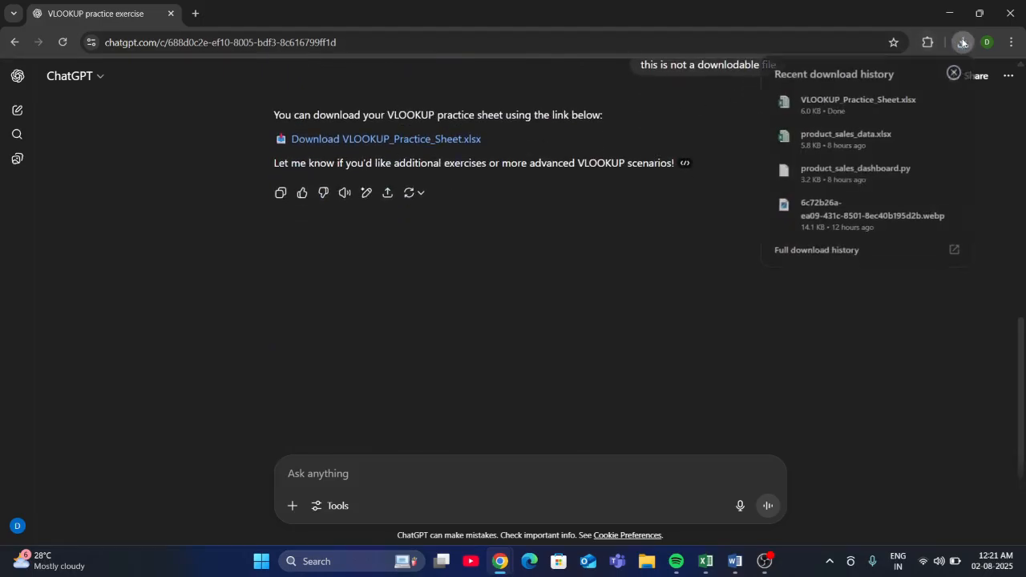
{"action": "left_click", "coordinate": [824, 109]}
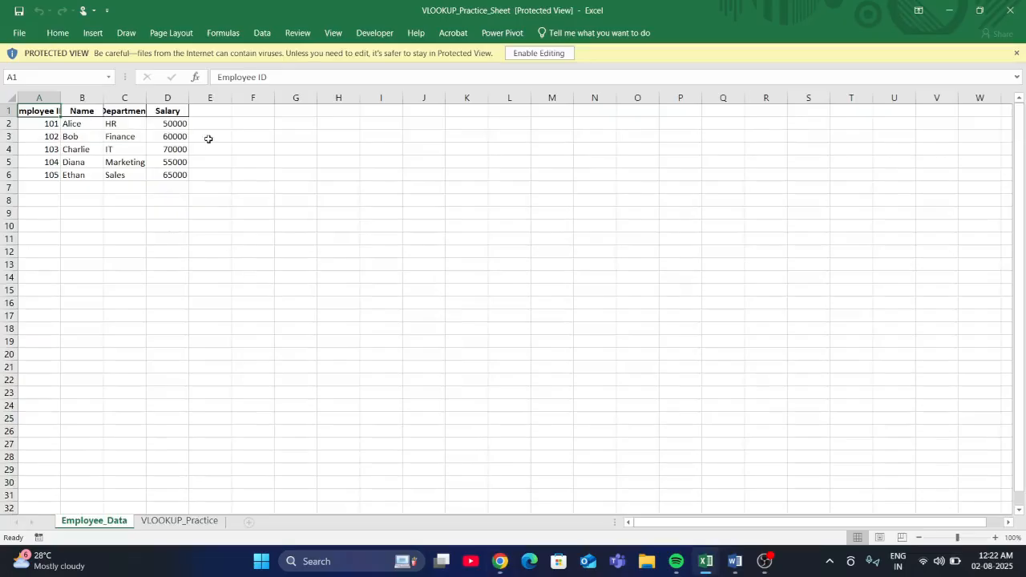
{"action": "left_click", "coordinate": [552, 56]}
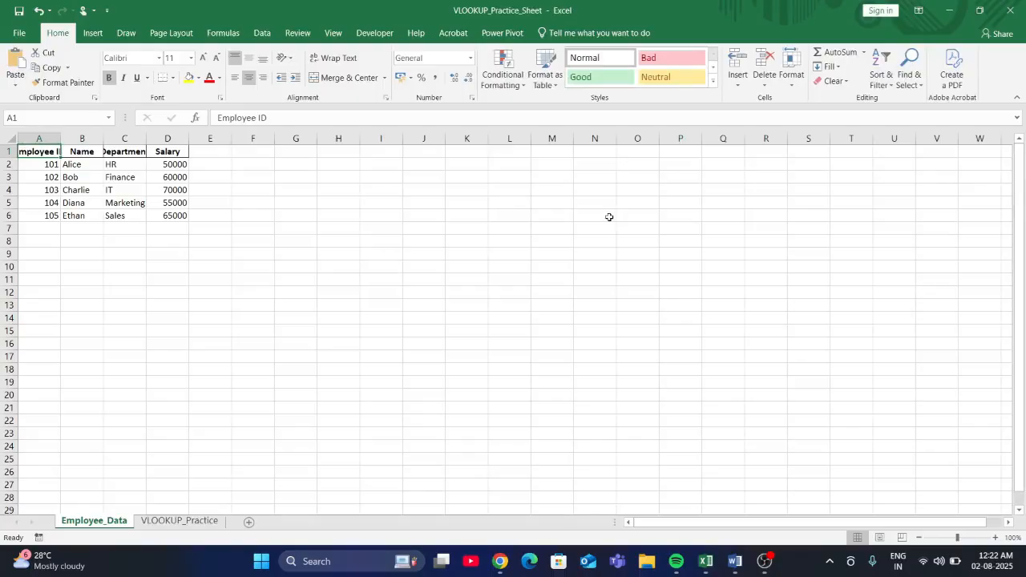
{"action": "left_click", "coordinate": [1009, 10]}
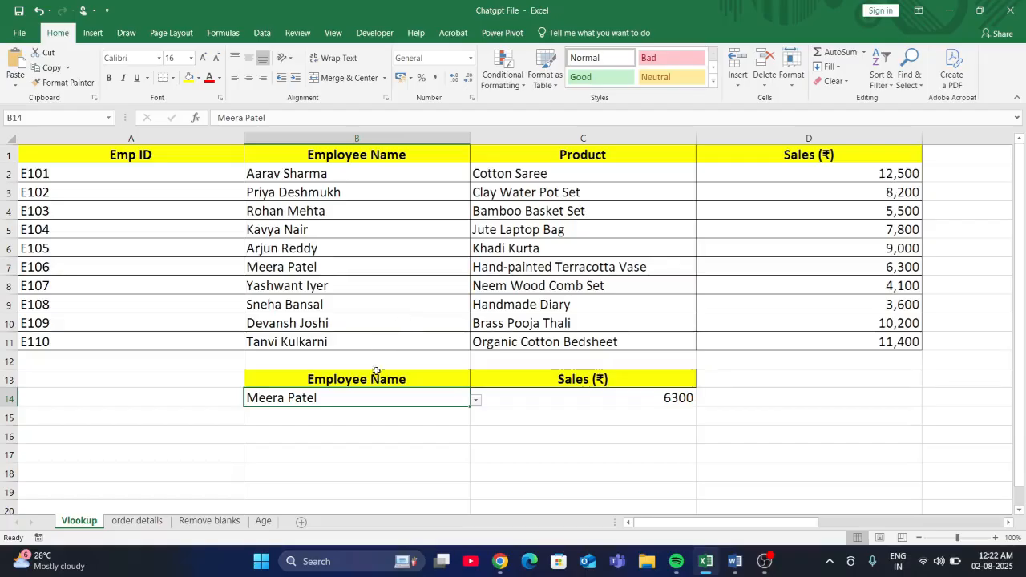
- Show the order details sheet of the Chatgpt File workbook and select the SUM Sales cell for North, J3
{"action": "left_click", "coordinate": [117, 523]}
{"action": "left_click", "coordinate": [238, 232]}
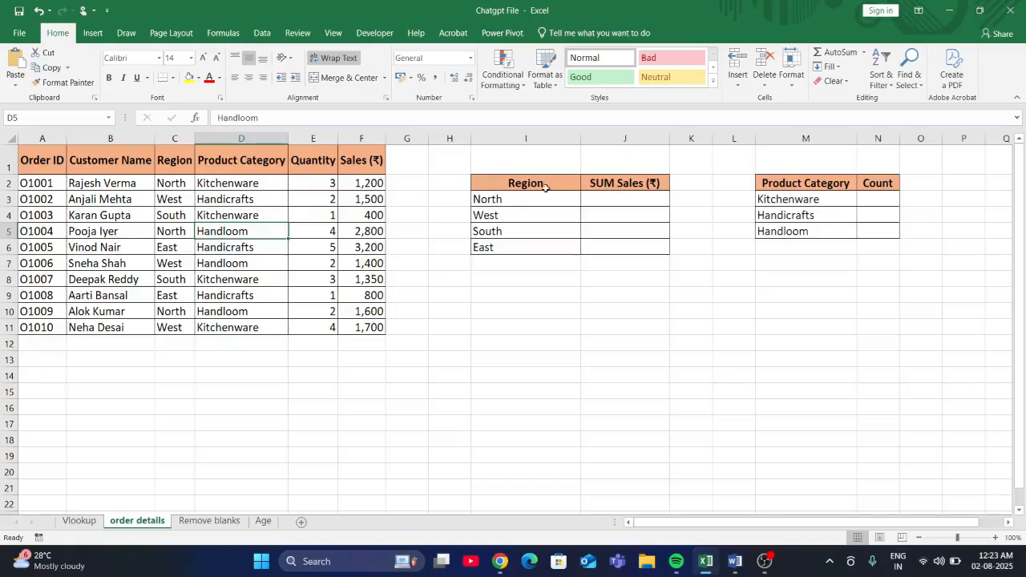
{"action": "left_click_drag", "start_coordinate": [528, 182], "coordinate": [543, 242]}
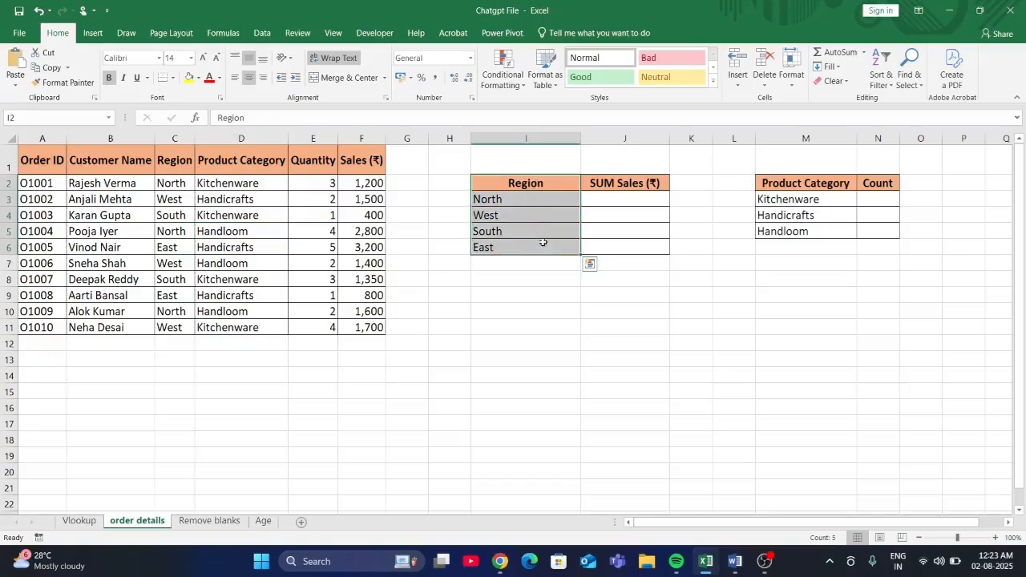
{"action": "left_click", "coordinate": [592, 199]}
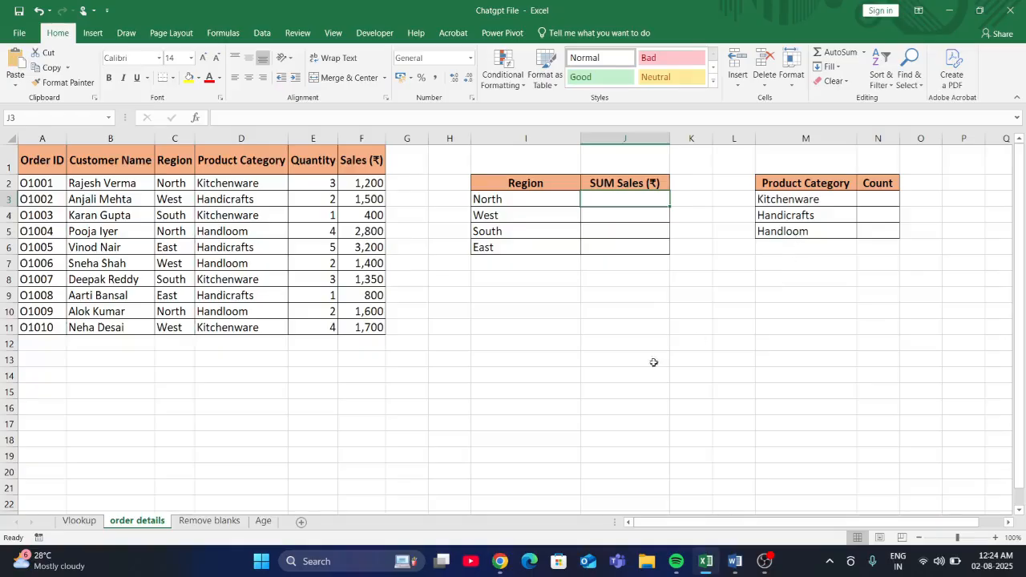
- Switch to ChatGPT and begin the prompt "I have a dataset in excel with 5 columns — A, B, C, D, and E — named Customer Name, Region,"
{"action": "mouse_move", "coordinate": [502, 567]}
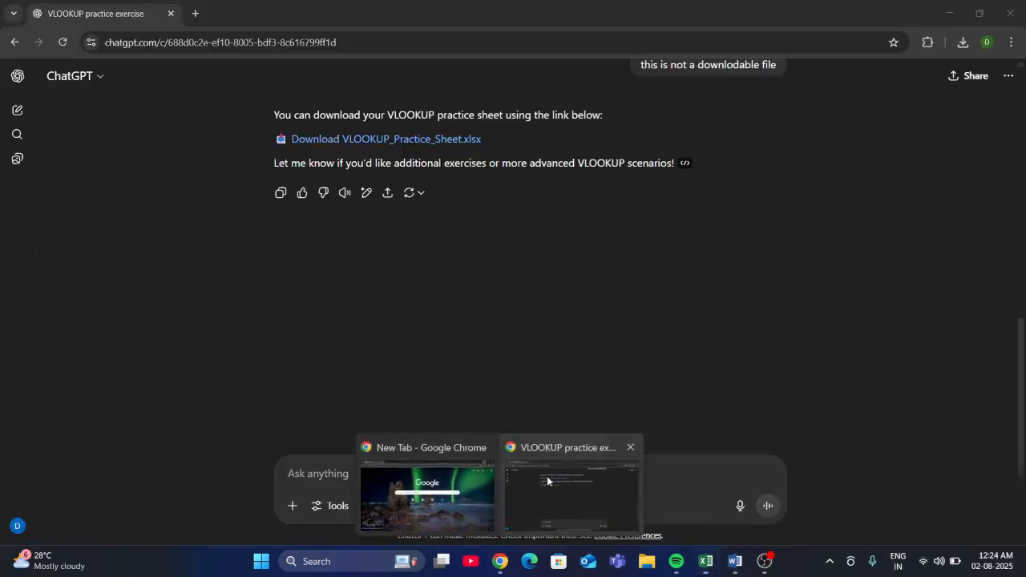
{"action": "left_click", "coordinate": [546, 476]}
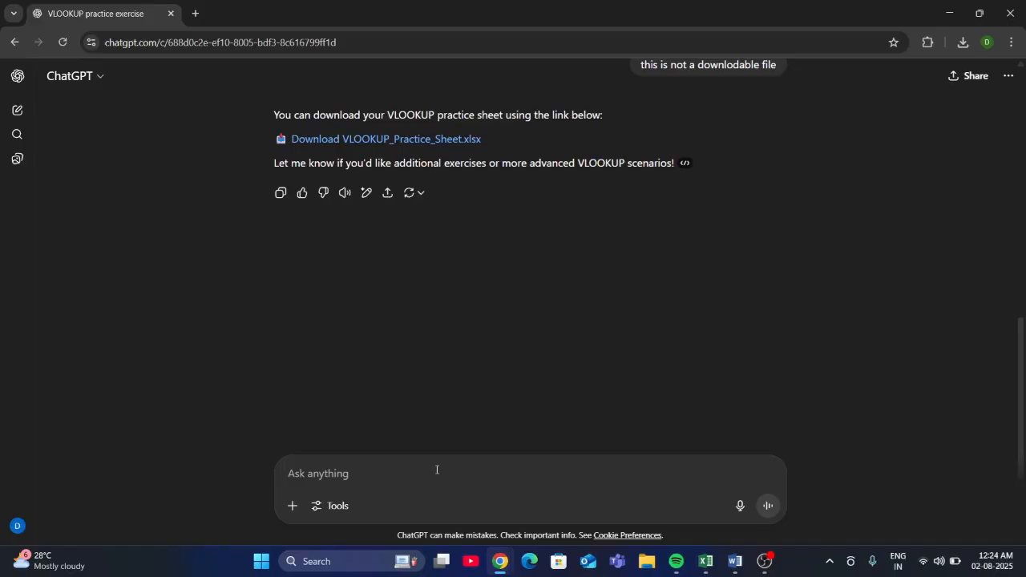
{"action": "type", "text": "I"}
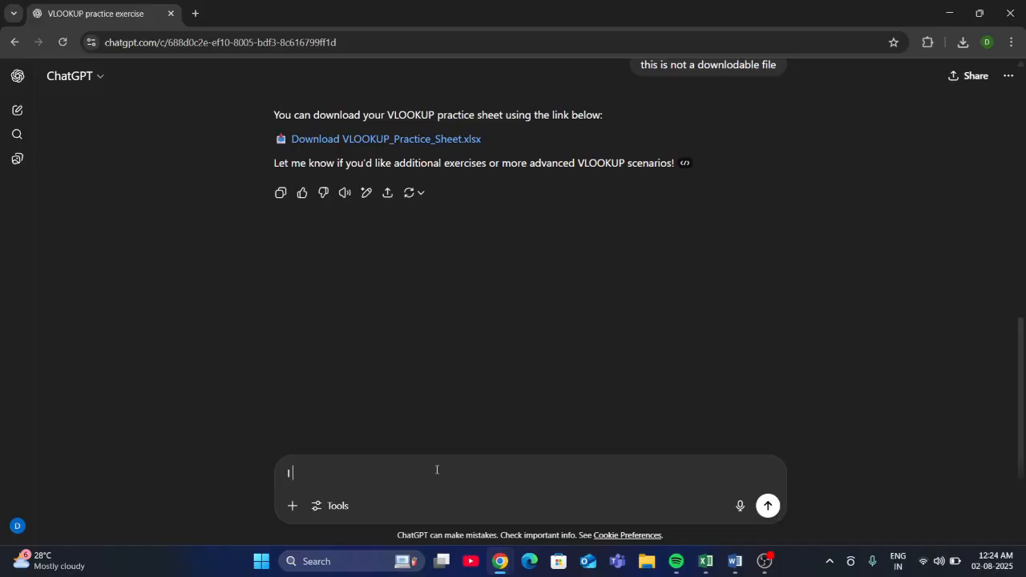
{"action": "type", "text": " have a dataset in excel with 5 columns — A, B, C, D, and E — named Customer Name, Region,"}
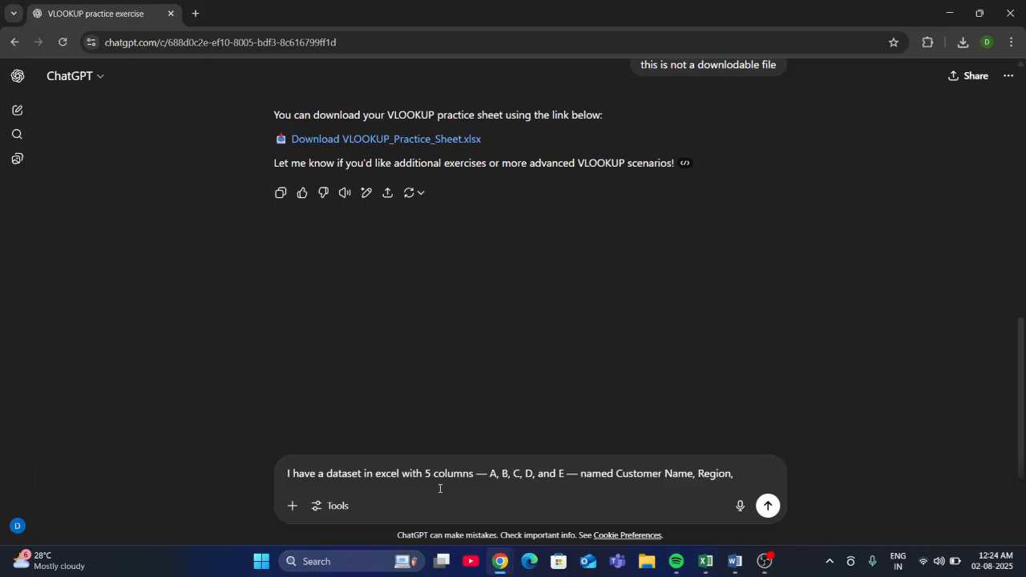
- Check the remaining column headers in the Excel sheet and complete the prompt's column list with "Product Category, Quantity, and sales"
{"action": "left_click", "coordinate": [706, 547]}
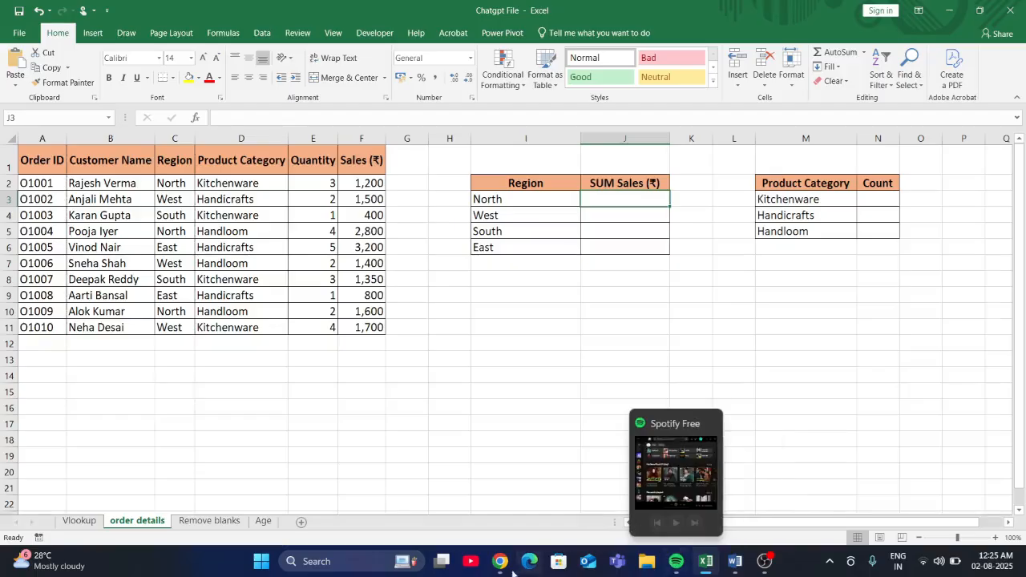
{"action": "mouse_move", "coordinate": [504, 548]}
{"action": "left_click", "coordinate": [529, 481]}
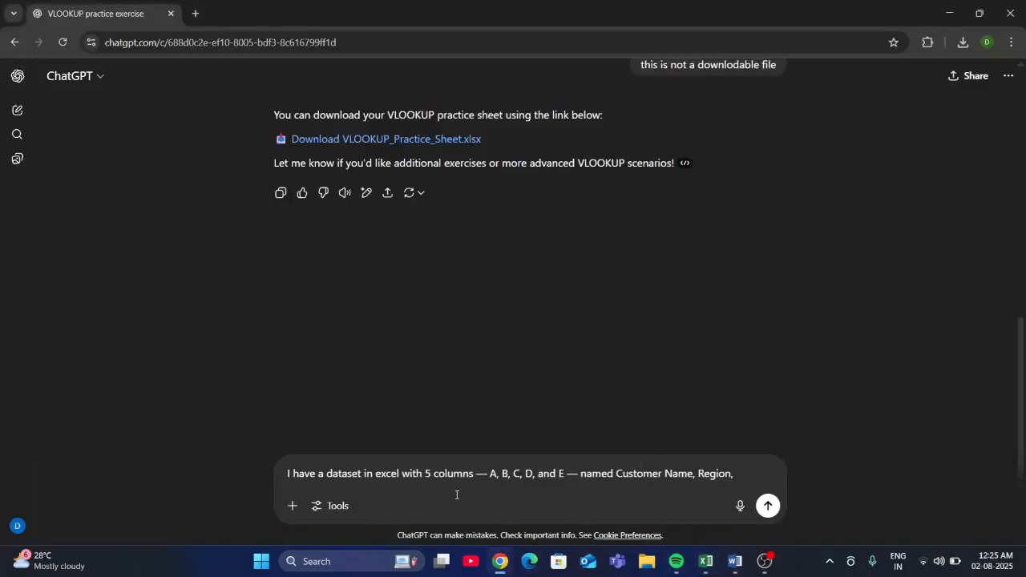
{"action": "type", "text": "Product Category, "}
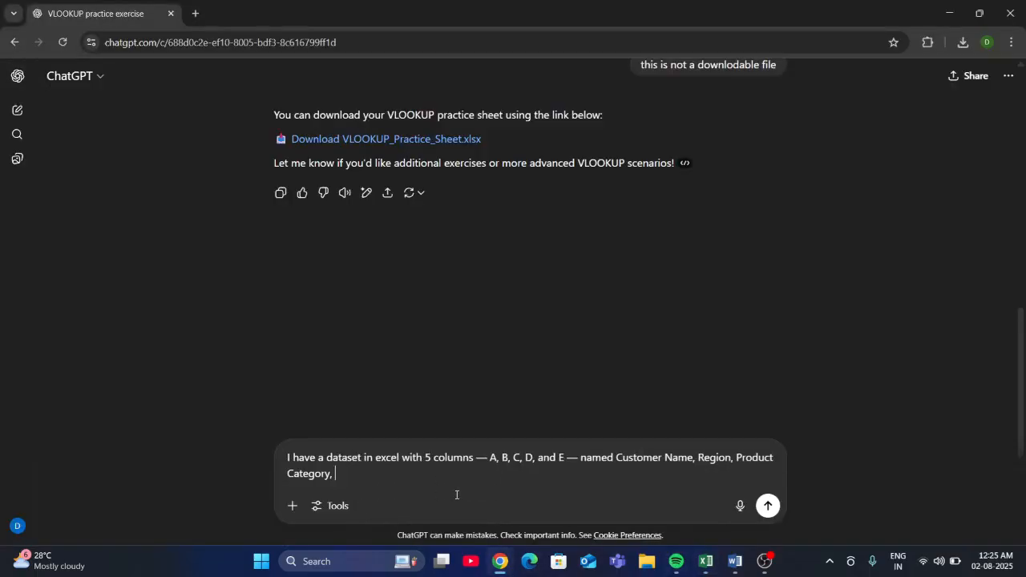
{"action": "type", "text": "Quantity, and sales"}
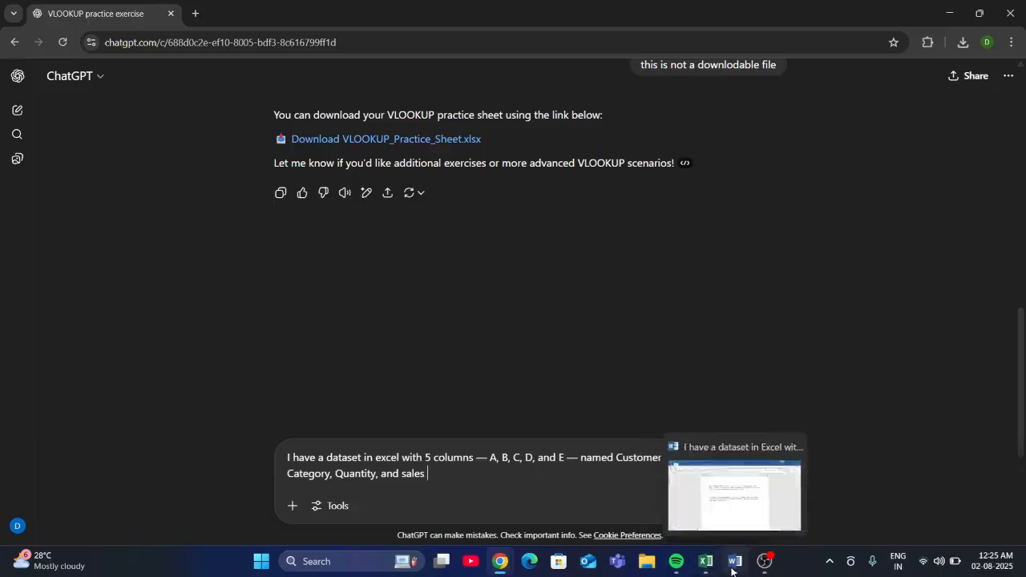
- Add the request "I want to sum of the sales according to region criteria" to the prompt
{"action": "type", "text": ". I want to sum accordind"}
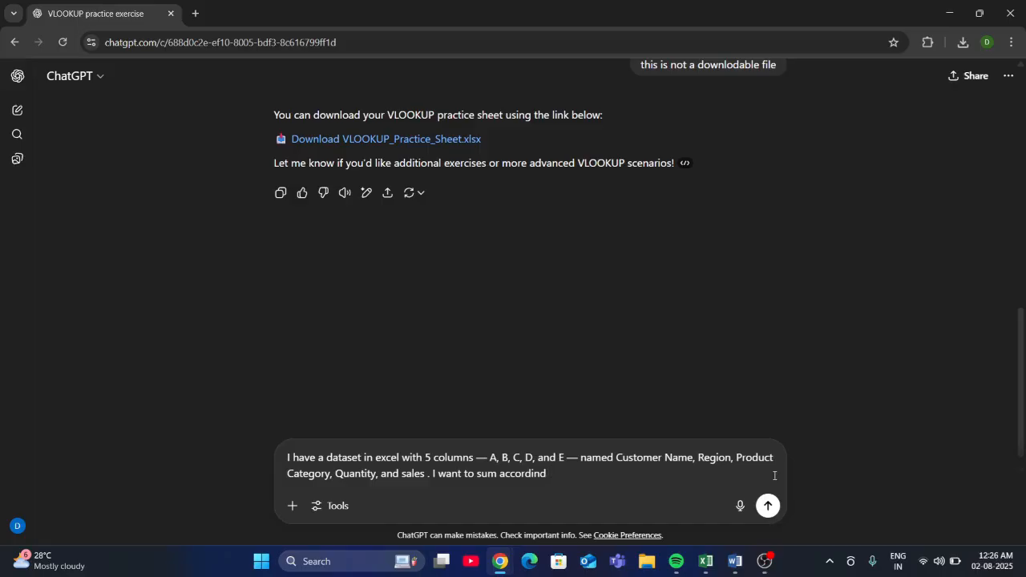
{"action": "key", "text": "BackSpace"}
{"action": "type", "text": "g tom"}
{"action": "key", "text": "BackSpace"}
{"action": "type", "text": "region criteria"}
{"action": "left_click", "coordinate": [499, 478]}
{"action": "type", "text": "of the "}
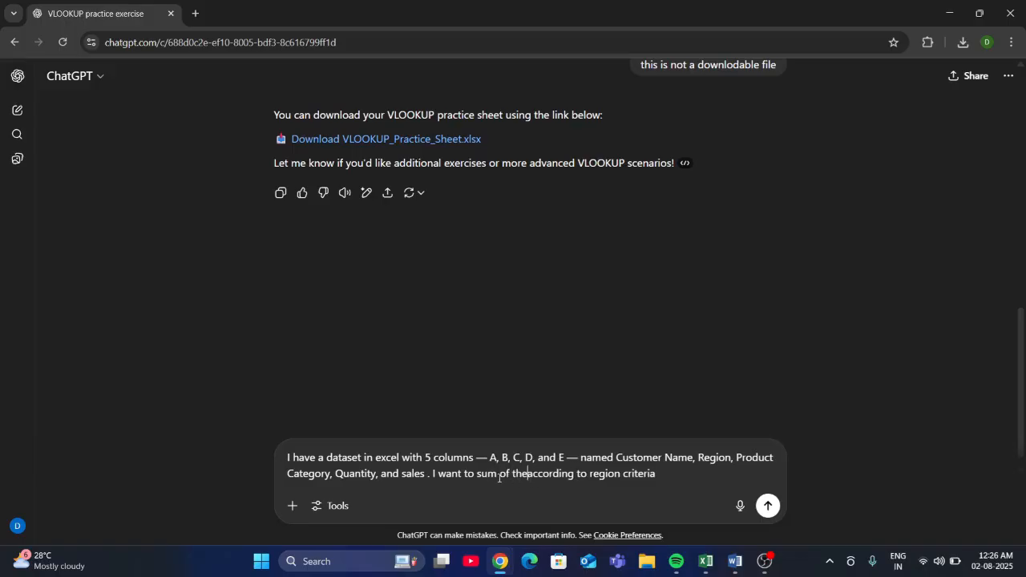
{"action": "type", "text": "sales"}
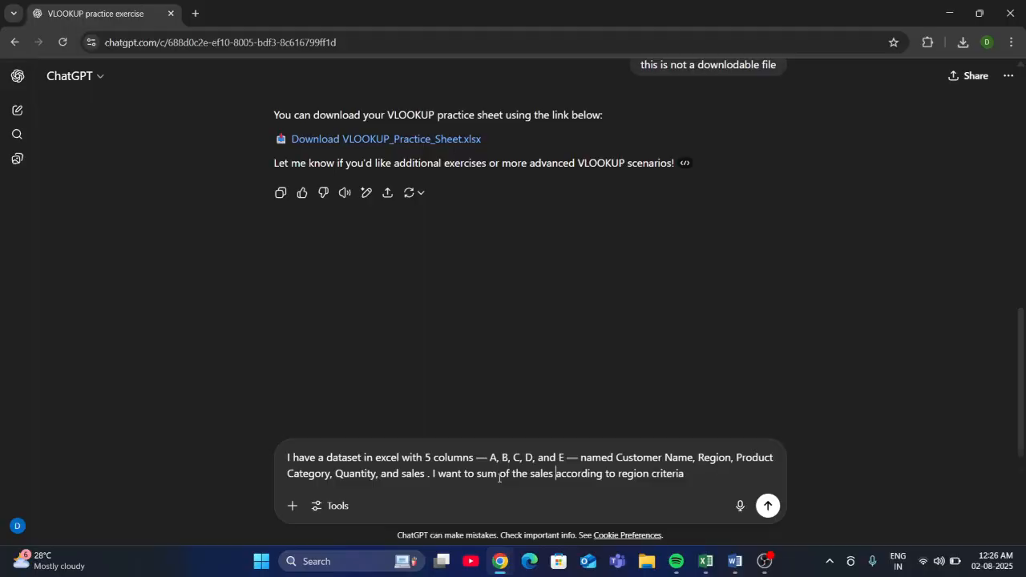
- End the prompt with "give me a function in excel." and send it
{"action": "left_click", "coordinate": [692, 475]}
{"action": "type", "text": ". give function in excel."}
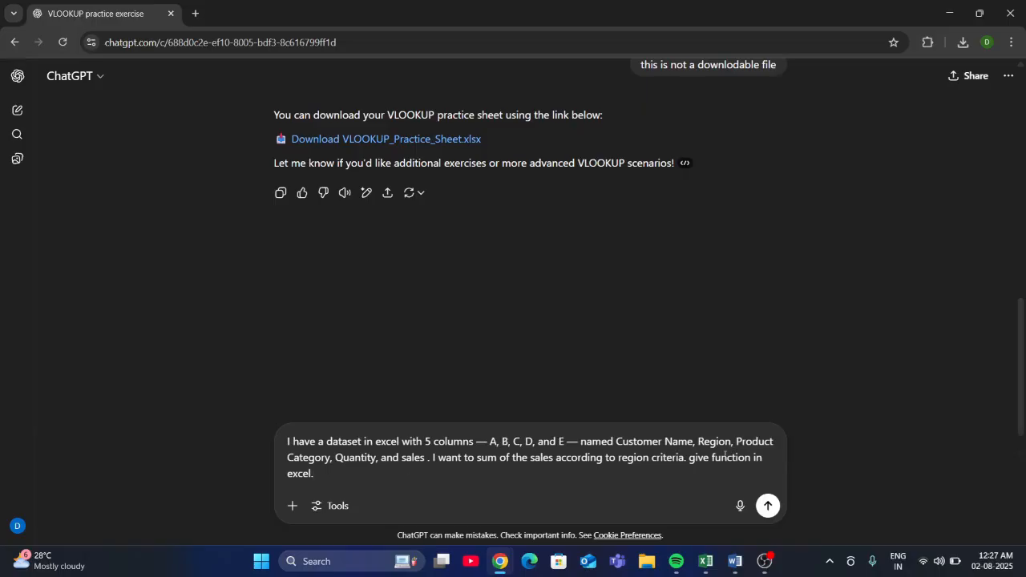
{"action": "left_click", "coordinate": [713, 457]}
{"action": "type", "text": "inw"}
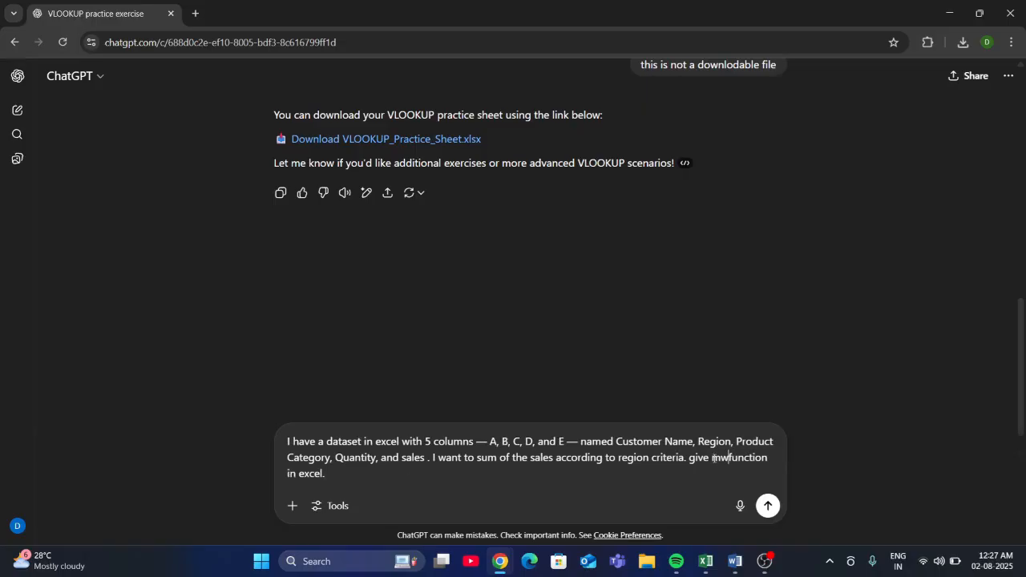
{"action": "type", "text": "e a"}
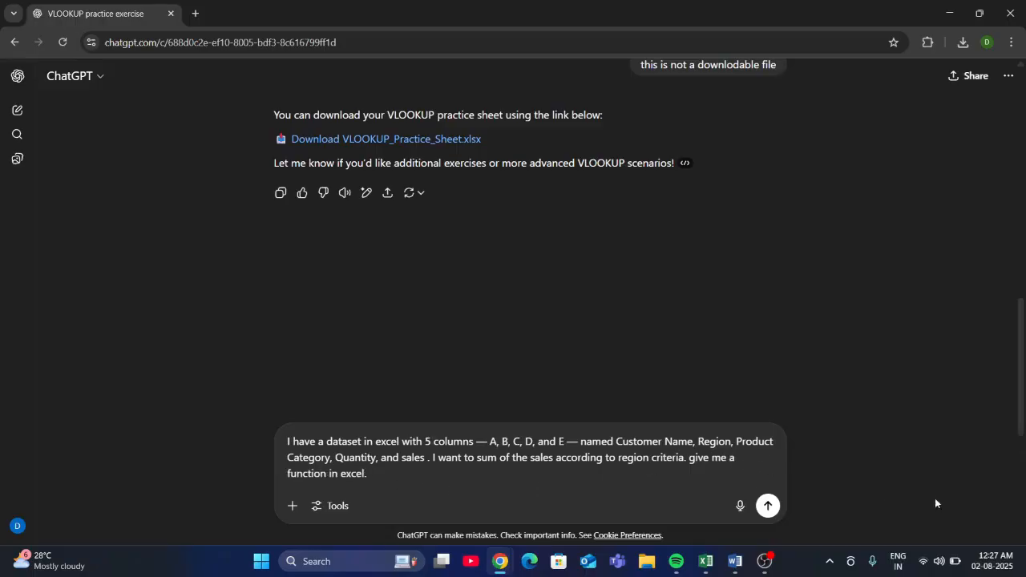
{"action": "left_click", "coordinate": [767, 507]}
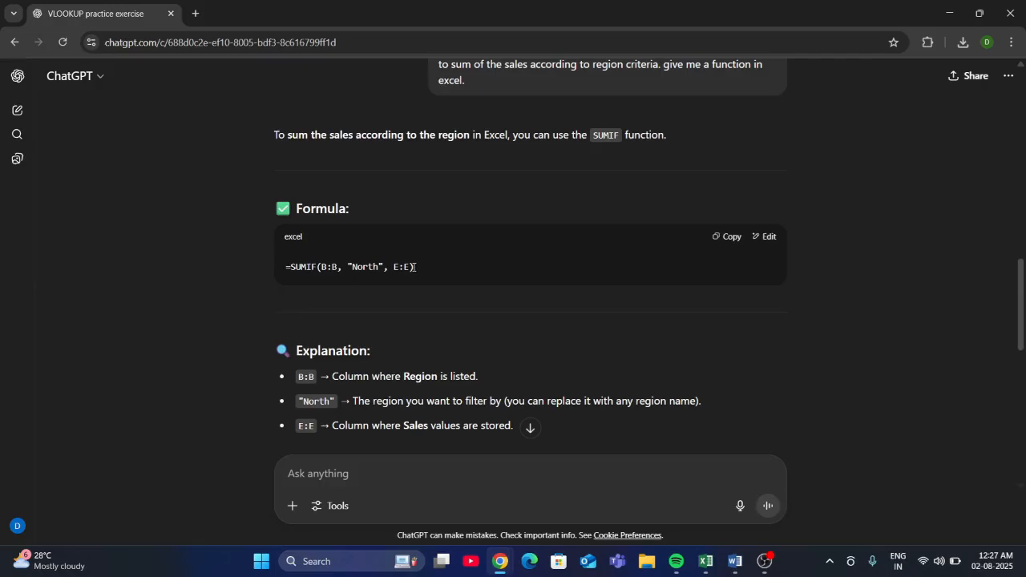
- Copy the formula =SUMIF(B:B, "North", E:E) from the reply and paste it into cell J3 of the order details sheet
{"action": "left_click_drag", "start_coordinate": [409, 267], "coordinate": [247, 272]}
{"action": "key", "text": "ctrl+c"}
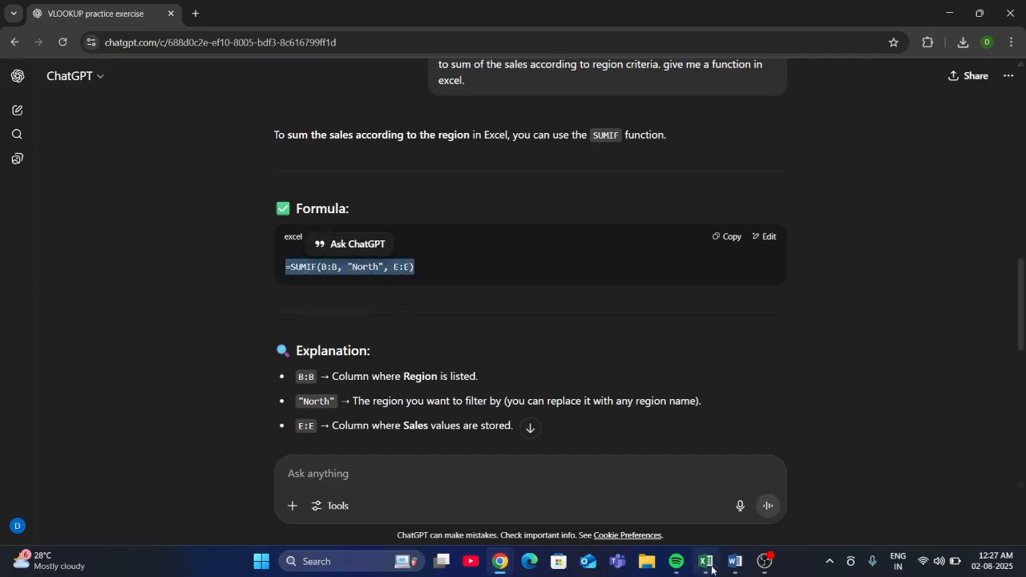
{"action": "mouse_move", "coordinate": [705, 565]}
{"action": "left_click", "coordinate": [686, 502]}
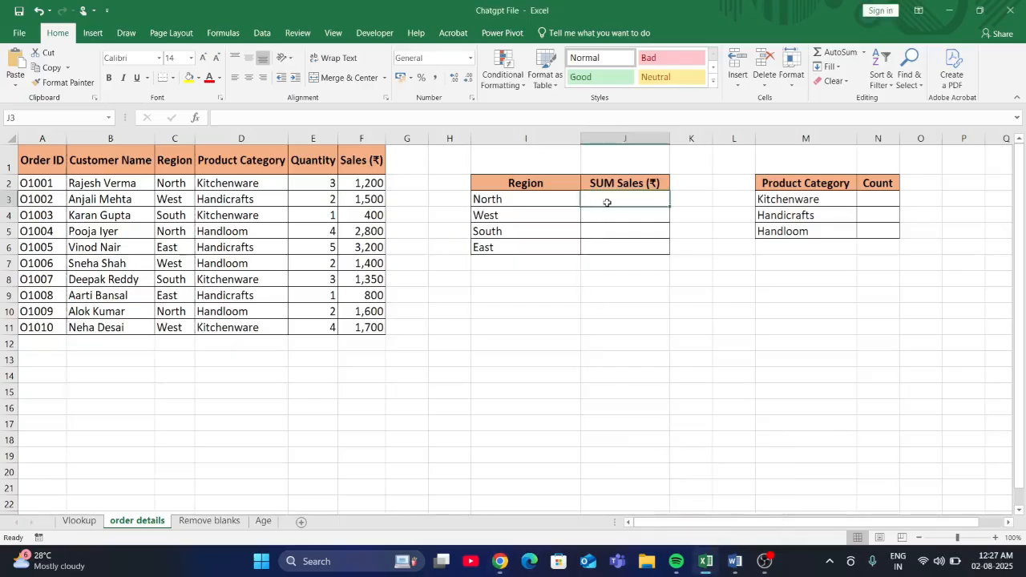
{"action": "key", "text": "ctrl+v"}
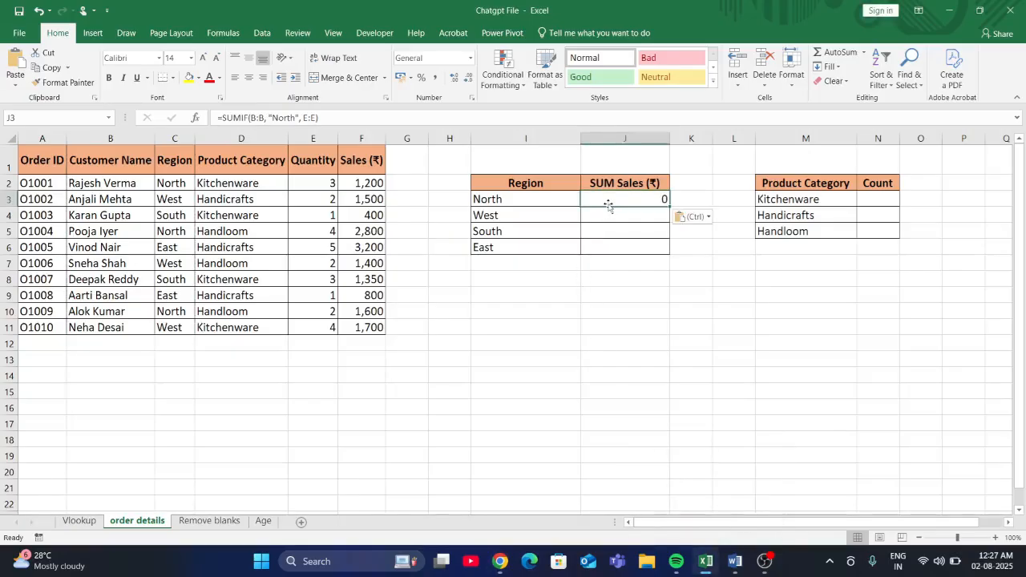
- Replace the B:B range in J3's SUMIF formula with the Region column range C1:C11
{"action": "double_click", "coordinate": [607, 203]}
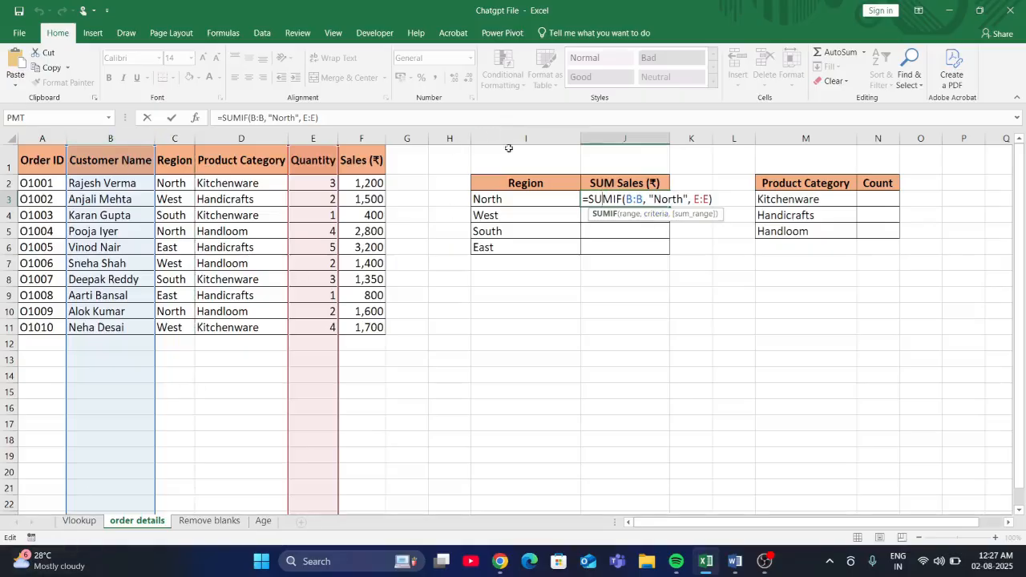
{"action": "left_click", "coordinate": [642, 200]}
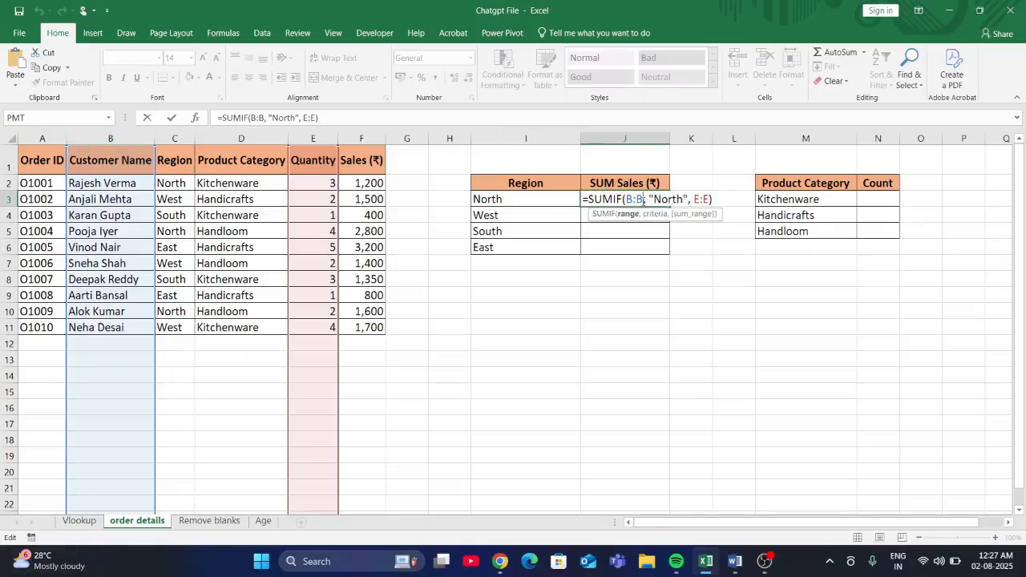
{"action": "key", "text": "BackSpace"}
{"action": "key", "text": "BackSpace"}
{"action": "key", "text": "BackSpace"}
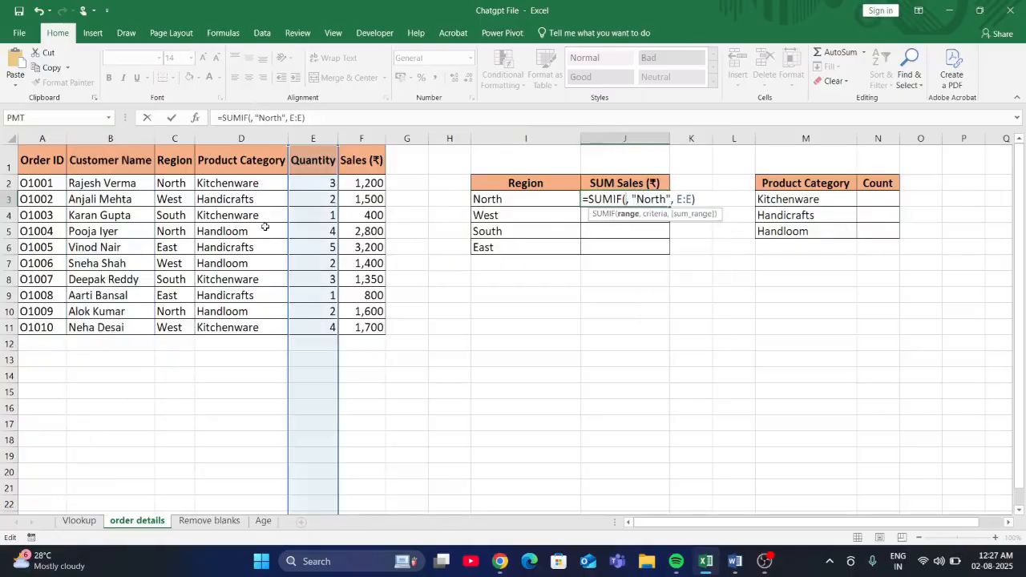
{"action": "left_click_drag", "start_coordinate": [183, 161], "coordinate": [170, 324]}
- Replace the "North" criterion in the SUMIF formula with a reference to cell I3 and remove the space before it
{"action": "left_click", "coordinate": [697, 199]}
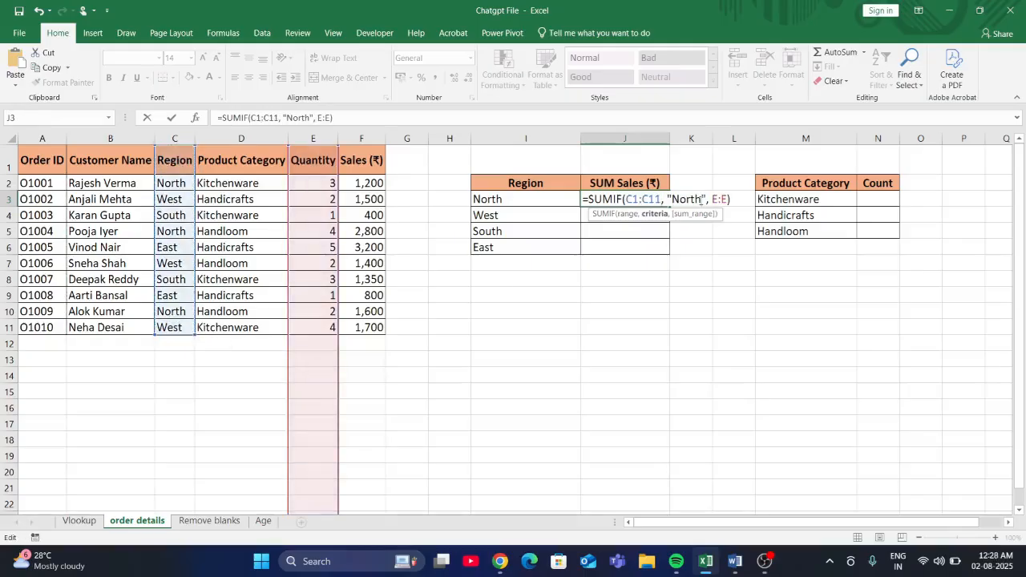
{"action": "key", "text": "BackSpace"}
{"action": "key", "text": "BackSpace"}
{"action": "key", "text": "BackSpace"}
{"action": "key", "text": "BackSpace"}
{"action": "key", "text": "BackSpace"}
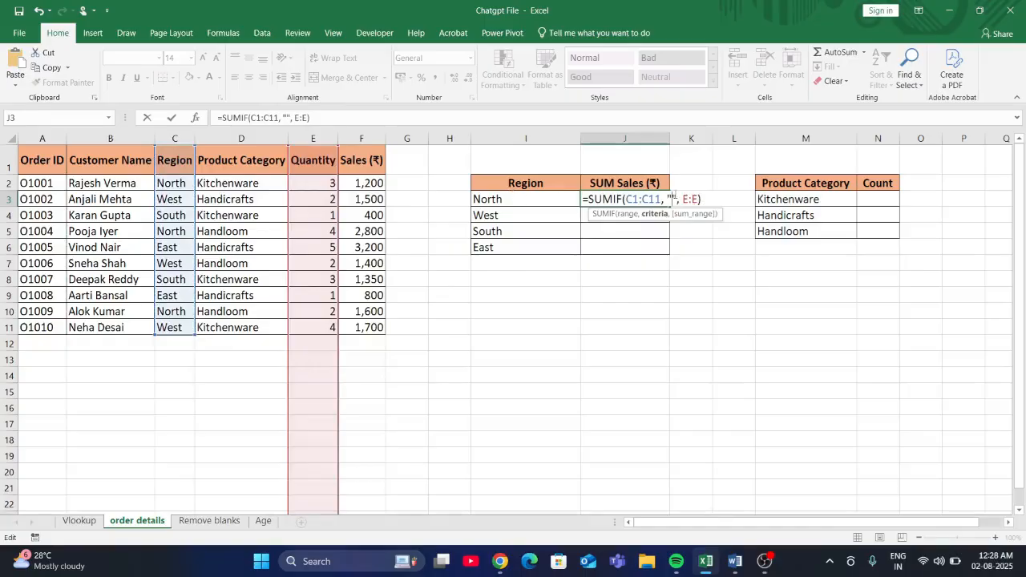
{"action": "key", "text": "BackSpace"}
{"action": "key", "text": "Delete"}
{"action": "left_click", "coordinate": [553, 201]}
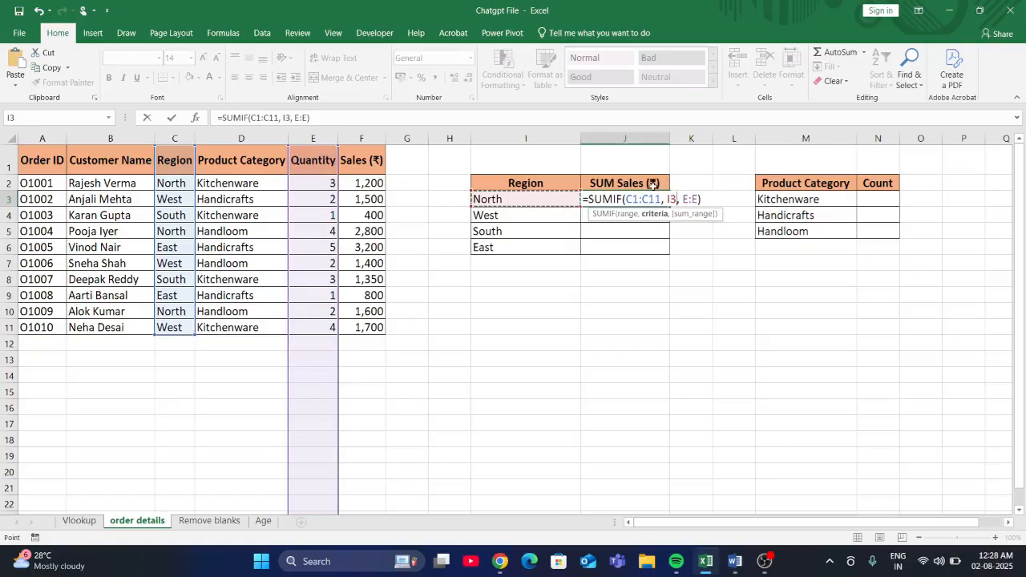
{"action": "left_click", "coordinate": [668, 199]}
{"action": "key", "text": "BackSpace"}
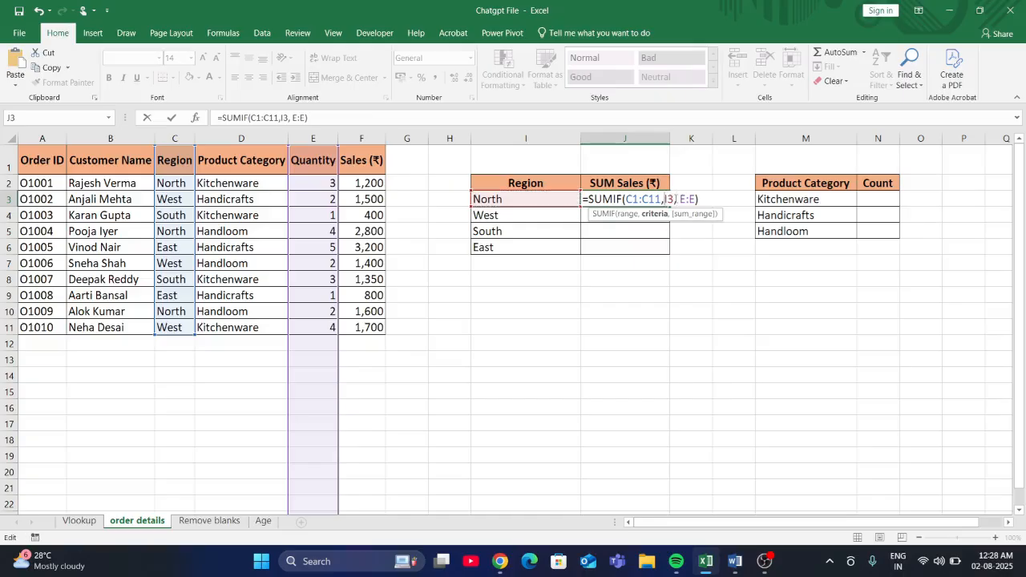
- Replace the E:E sum range with the Sales range F1:F11 and commit the formula =SUMIF(C1:C11,I3,F1:F11)
{"action": "left_click", "coordinate": [695, 200]}
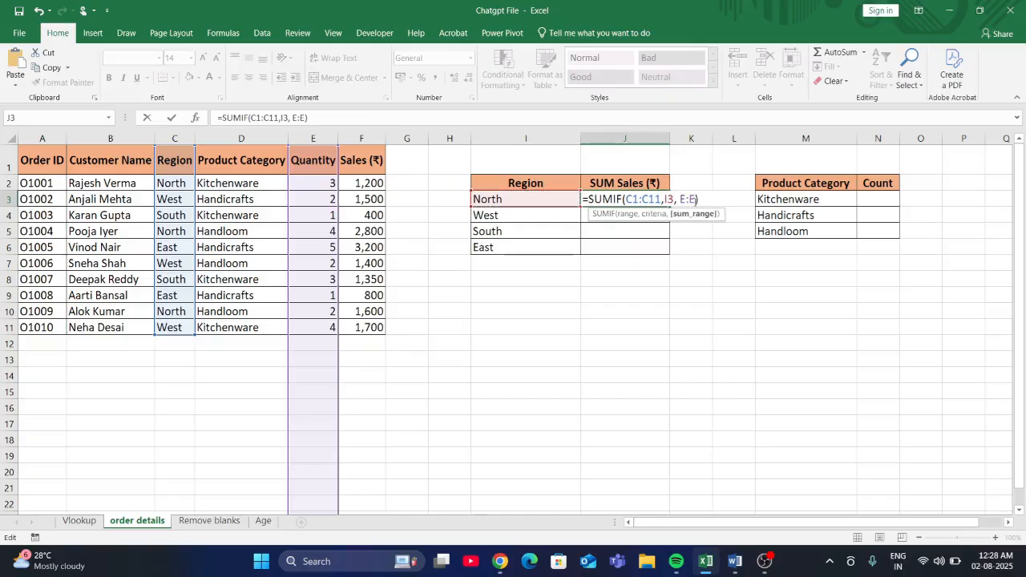
{"action": "key", "text": "BackSpace"}
{"action": "key", "text": "BackSpace"}
{"action": "key", "text": "BackSpace"}
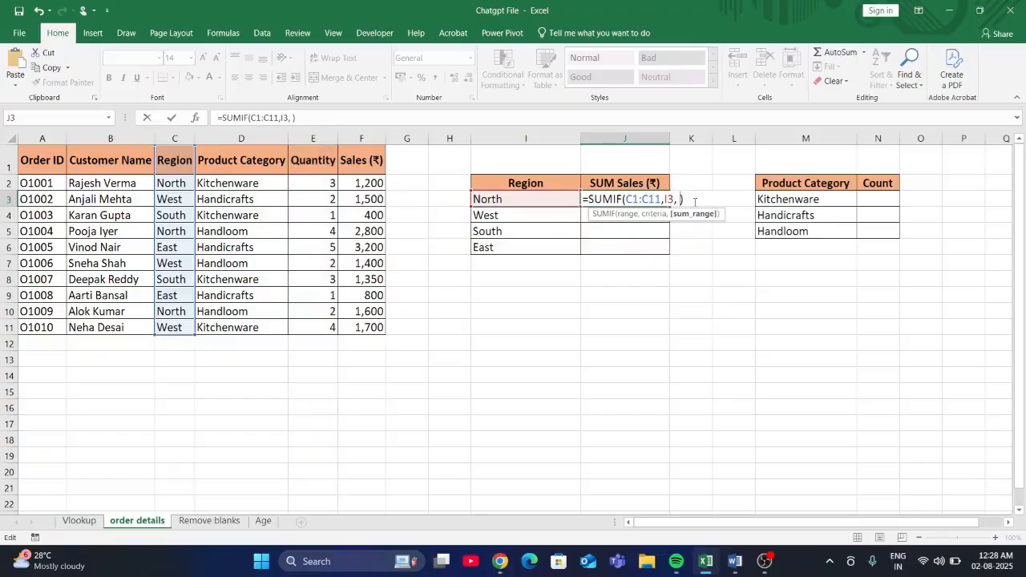
{"action": "key", "text": "BackSpace"}
{"action": "left_click_drag", "start_coordinate": [372, 162], "coordinate": [366, 327]}
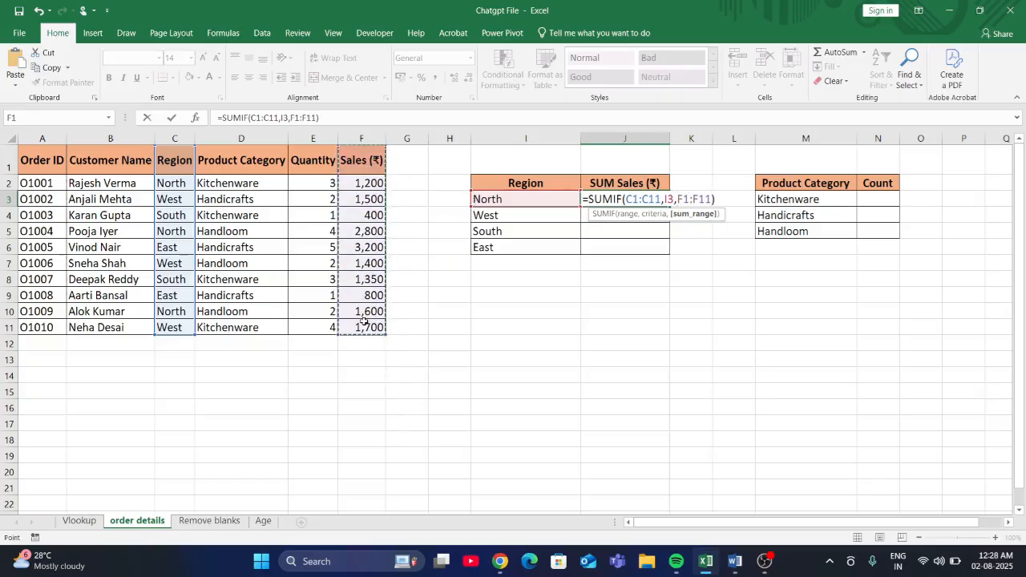
{"action": "left_click", "coordinate": [722, 200]}
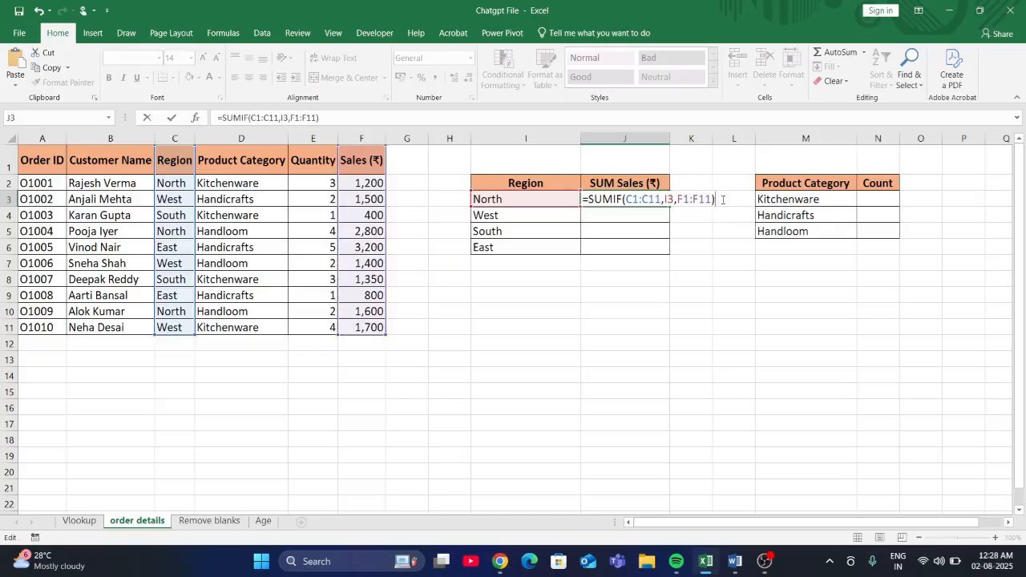
{"action": "key", "text": "Return"}
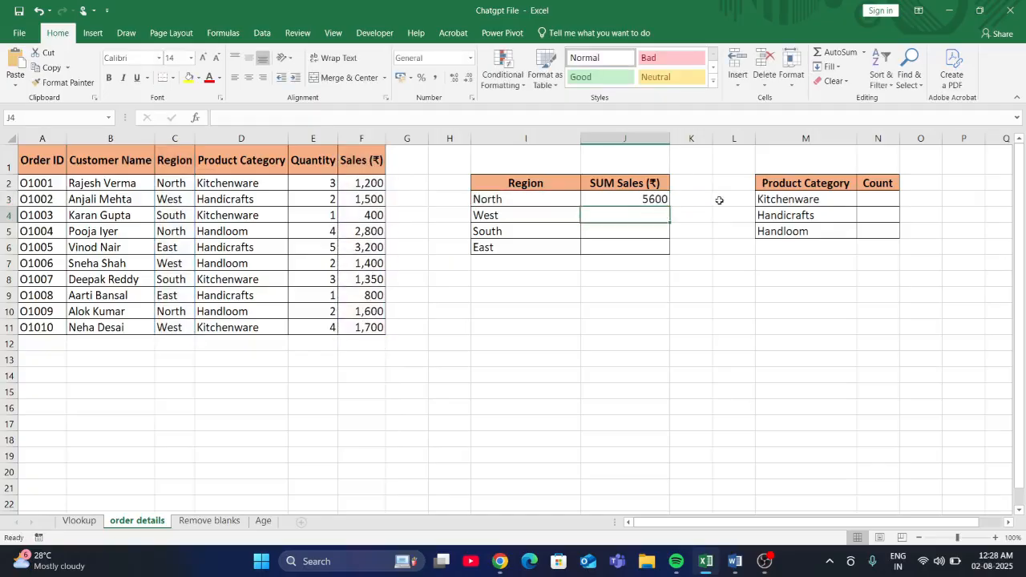
- Fill the SUMIF formula from J3 down to J6 for the remaining regions and check the copied formula in J4
{"action": "left_click", "coordinate": [653, 200]}
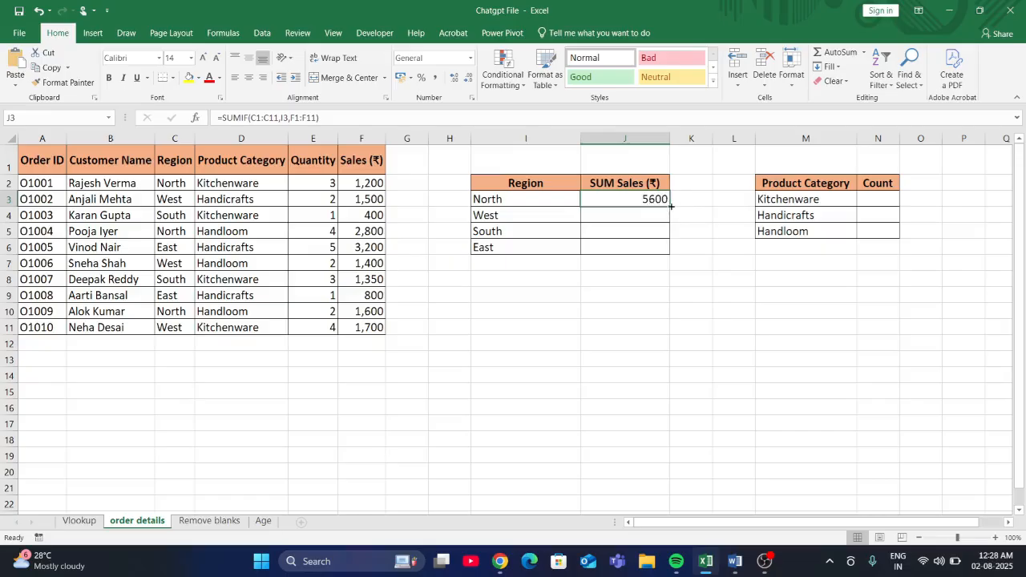
{"action": "left_click_drag", "start_coordinate": [669, 206], "coordinate": [671, 253]}
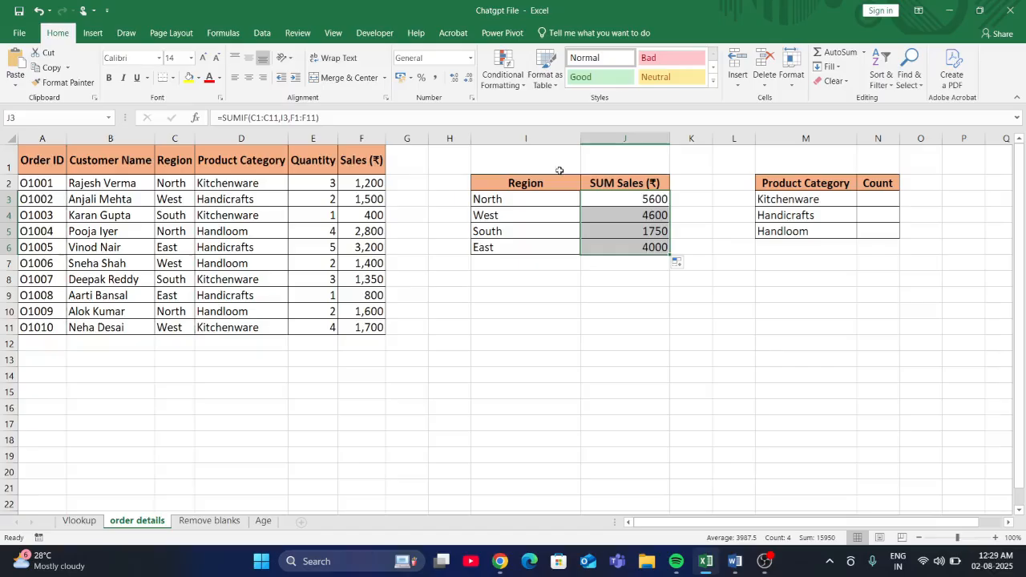
{"action": "left_click", "coordinate": [656, 219]}
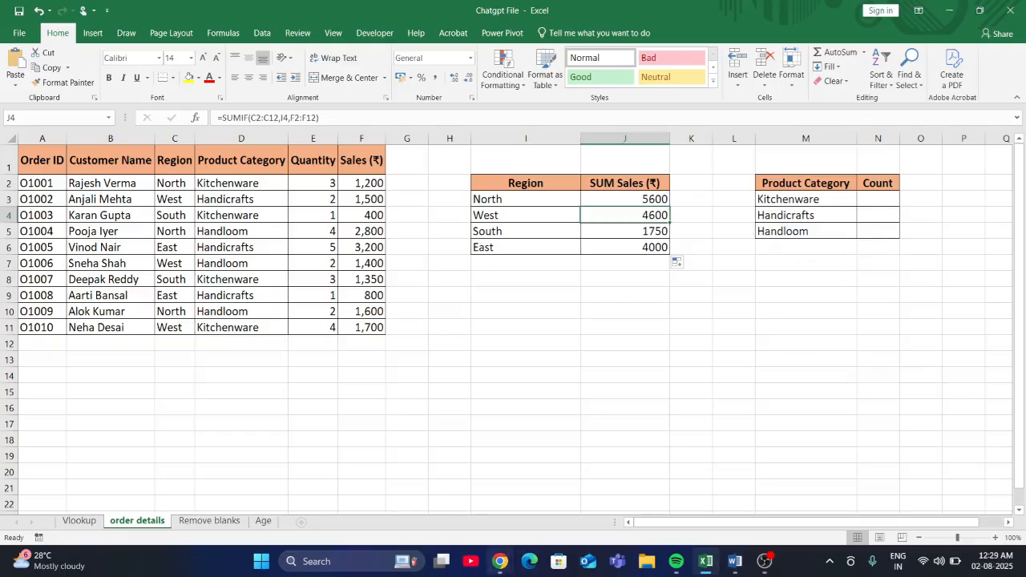
- Switch to ChatGPT, paste the copied prompt about counting how often a specific category from the Product Category column appears, and send it
{"action": "mouse_move", "coordinate": [499, 561]}
{"action": "left_click", "coordinate": [555, 504]}
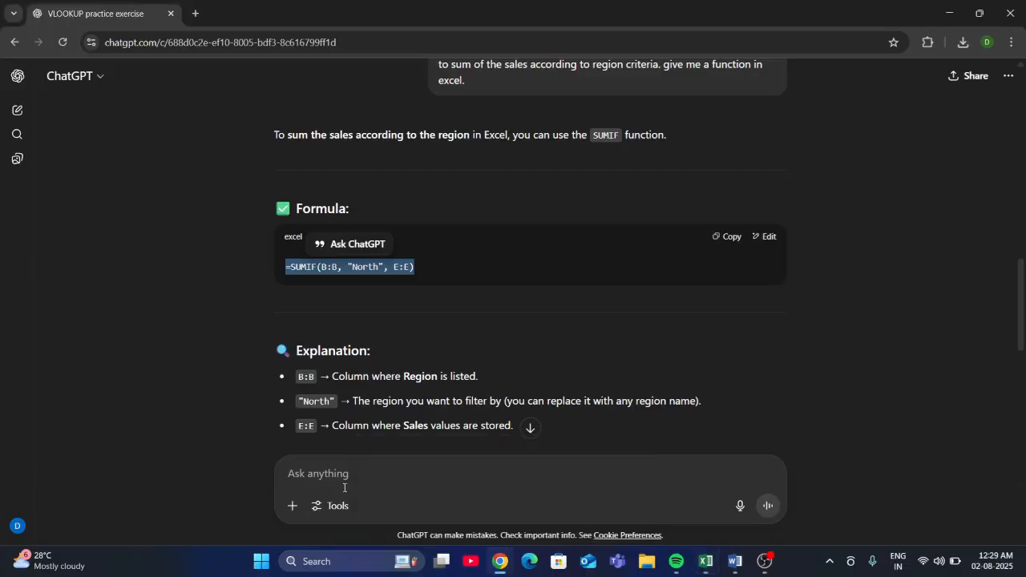
{"action": "mouse_move", "coordinate": [719, 565]}
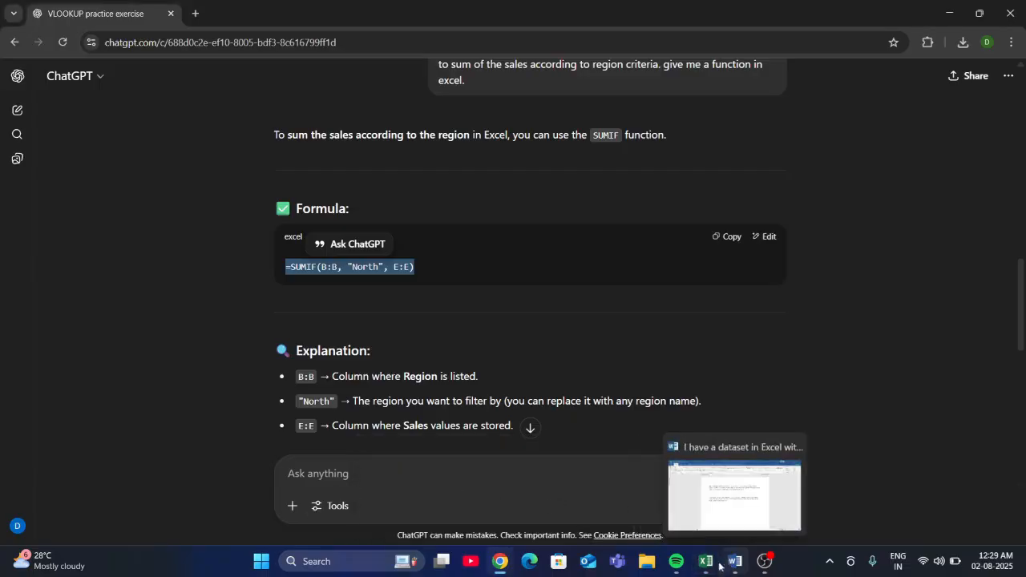
{"action": "left_click", "coordinate": [426, 479]}
{"action": "key", "text": "ctrl+v"}
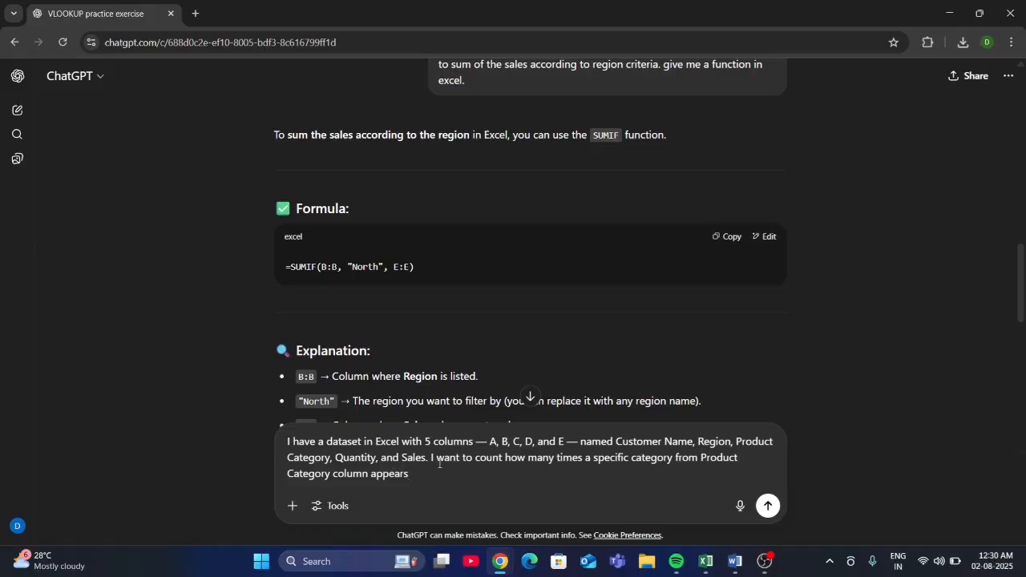
{"action": "left_click", "coordinate": [768, 506]}
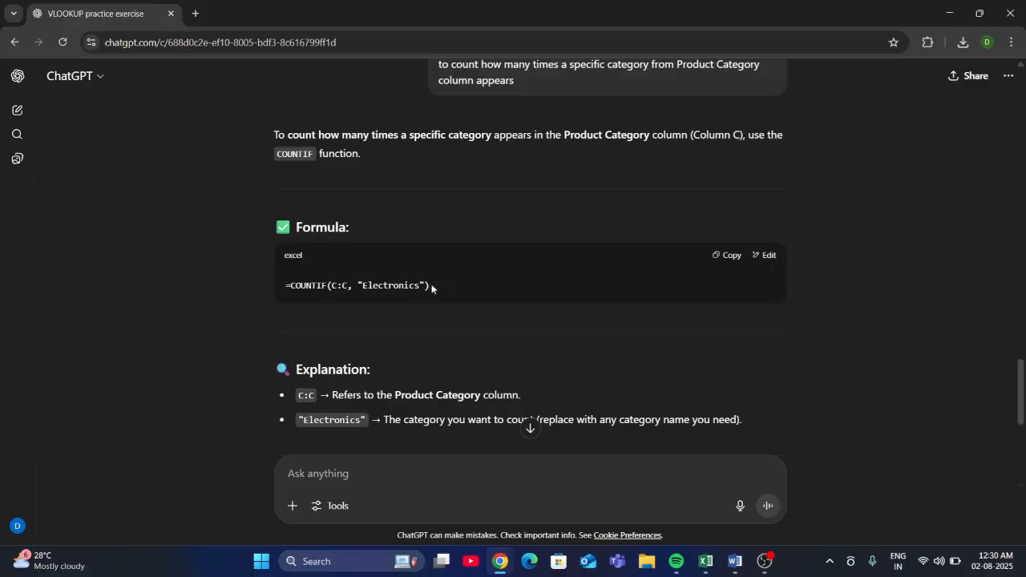
- Copy the formula =COUNTIF(C:C, "Electronics") from the reply and review the prompt it answers
{"action": "left_click_drag", "start_coordinate": [428, 286], "coordinate": [275, 299]}
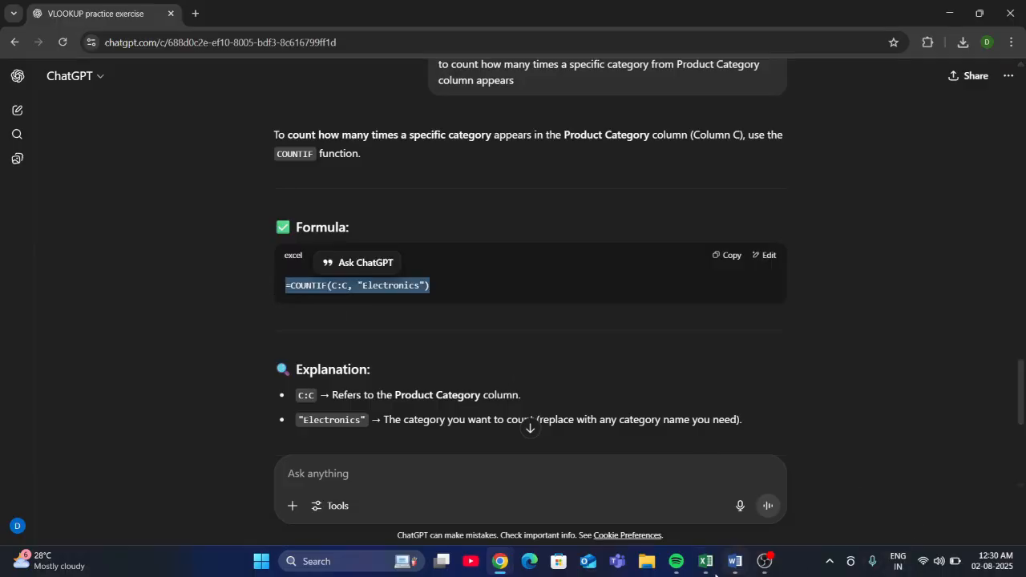
{"action": "mouse_move", "coordinate": [705, 561]}
{"action": "left_click", "coordinate": [661, 517]}
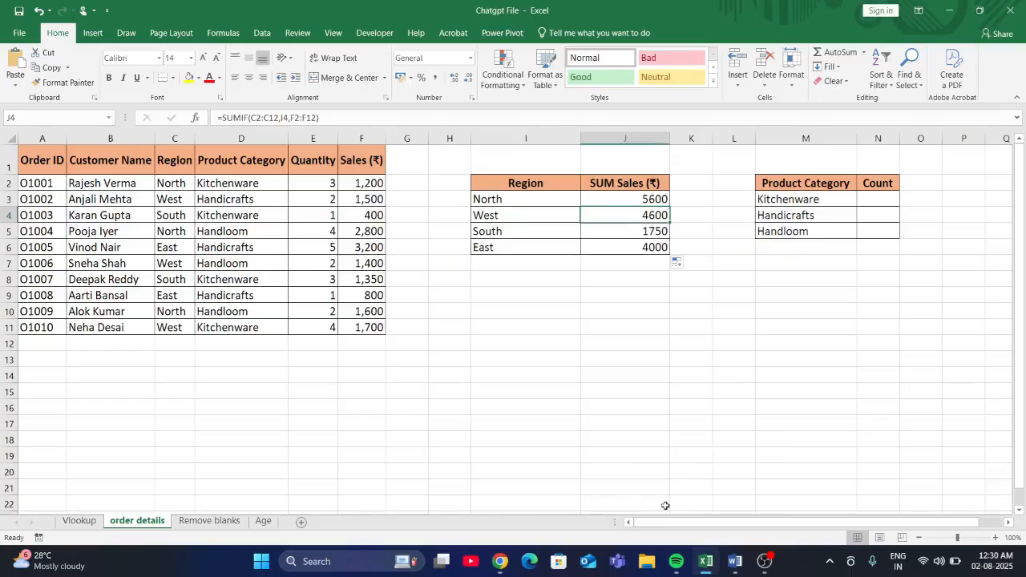
{"action": "mouse_move", "coordinate": [502, 562]}
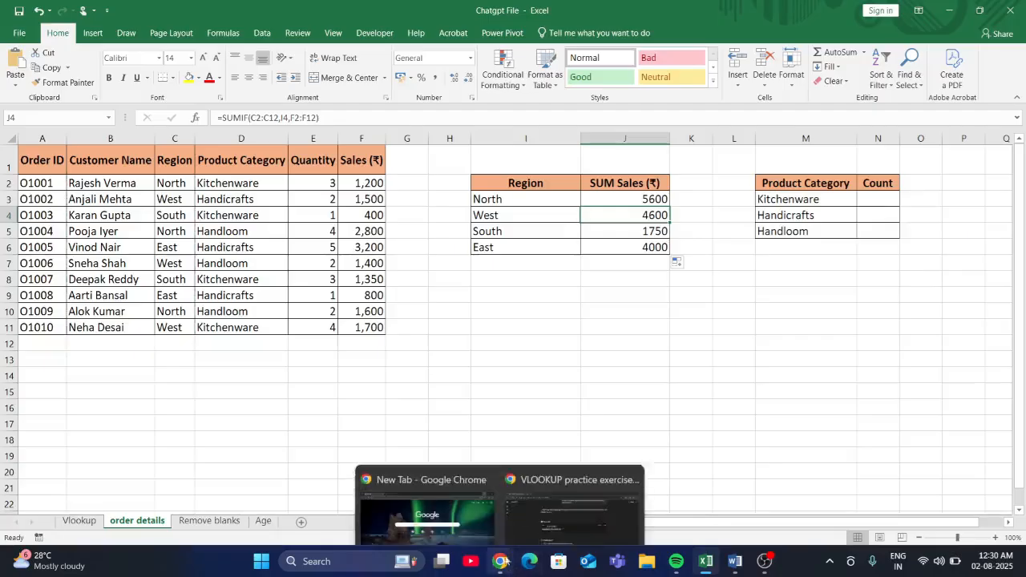
{"action": "left_click", "coordinate": [564, 504]}
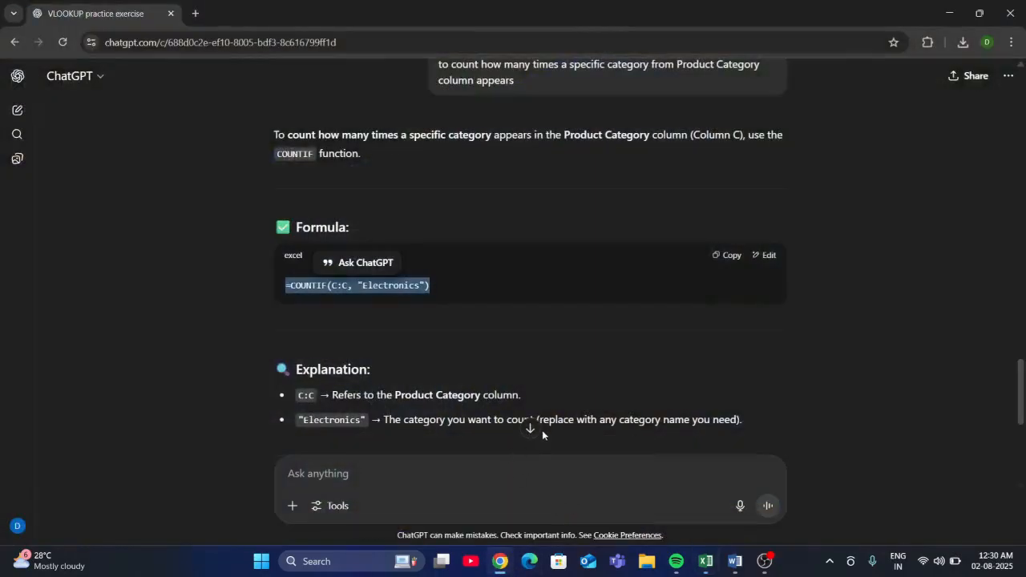
{"action": "scroll", "coordinate": [643, 370], "scroll_direction": "up", "scroll_amount": 1}
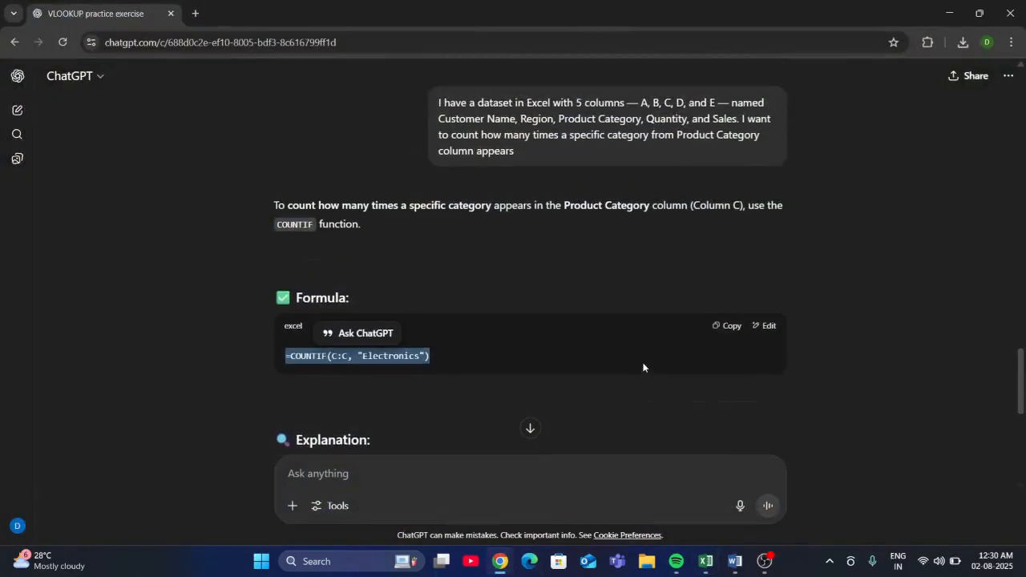
{"action": "scroll", "coordinate": [643, 368], "scroll_direction": "up", "scroll_amount": 1}
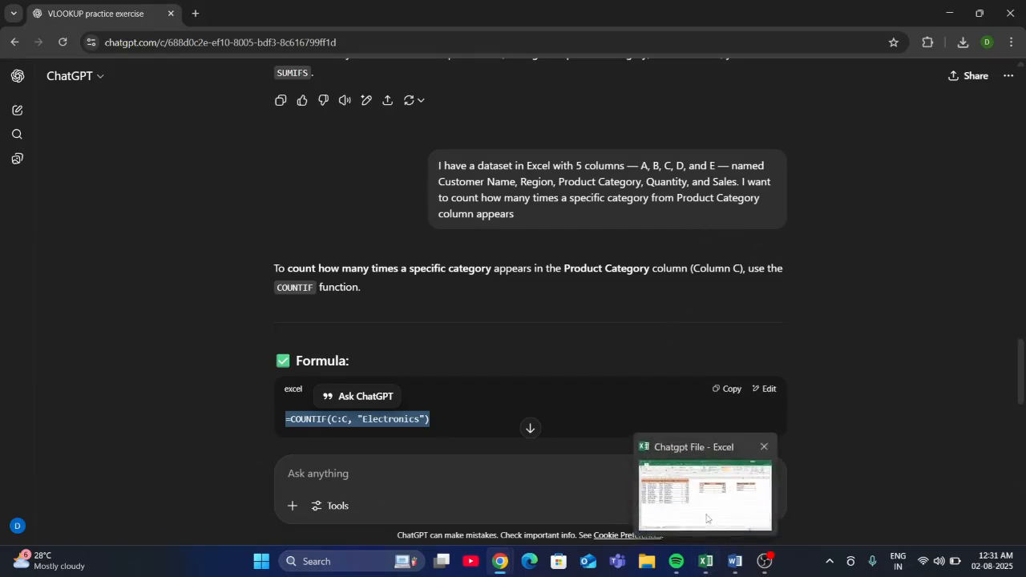
- Switch to Excel and paste the copied COUNTIF formula into cell N3, the Count cell for Kitchenware
{"action": "left_click", "coordinate": [709, 570]}
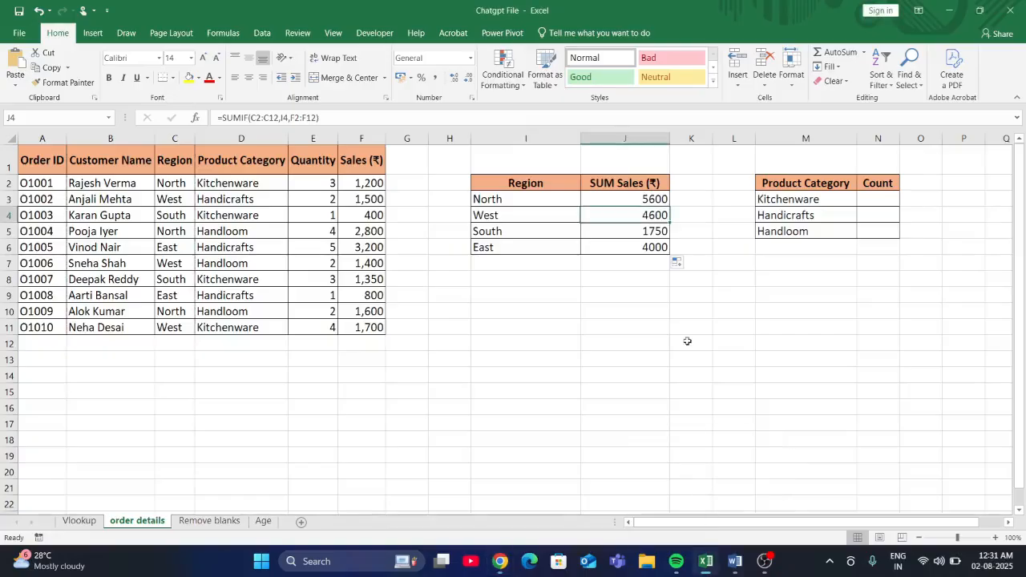
{"action": "left_click", "coordinate": [881, 203]}
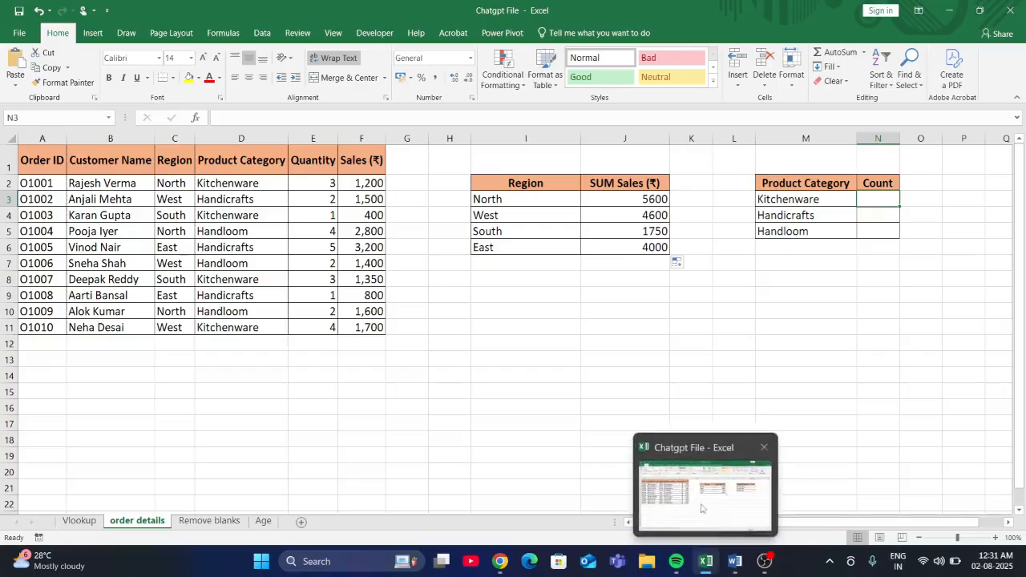
{"action": "mouse_move", "coordinate": [501, 564]}
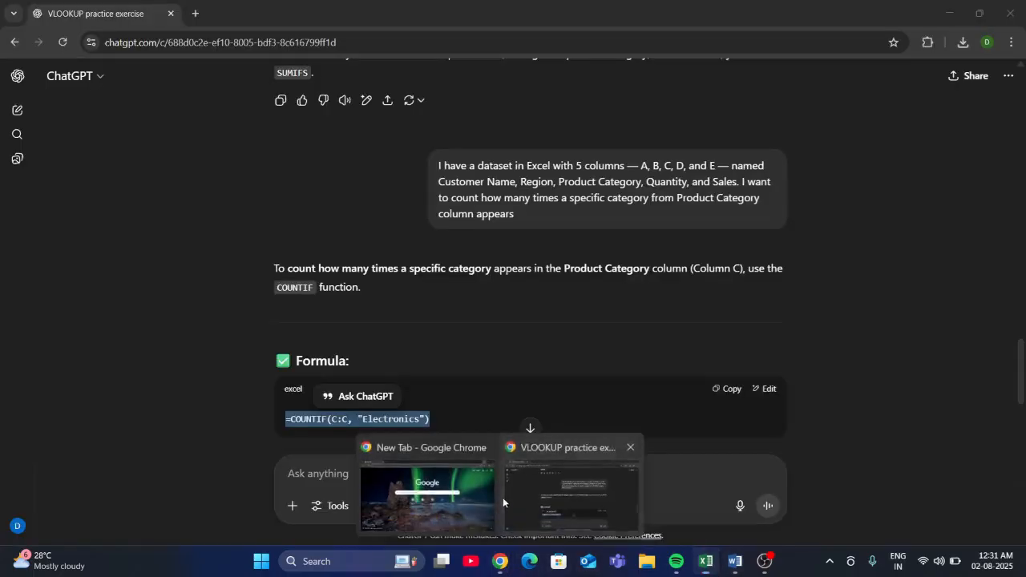
{"action": "left_click", "coordinate": [503, 497]}
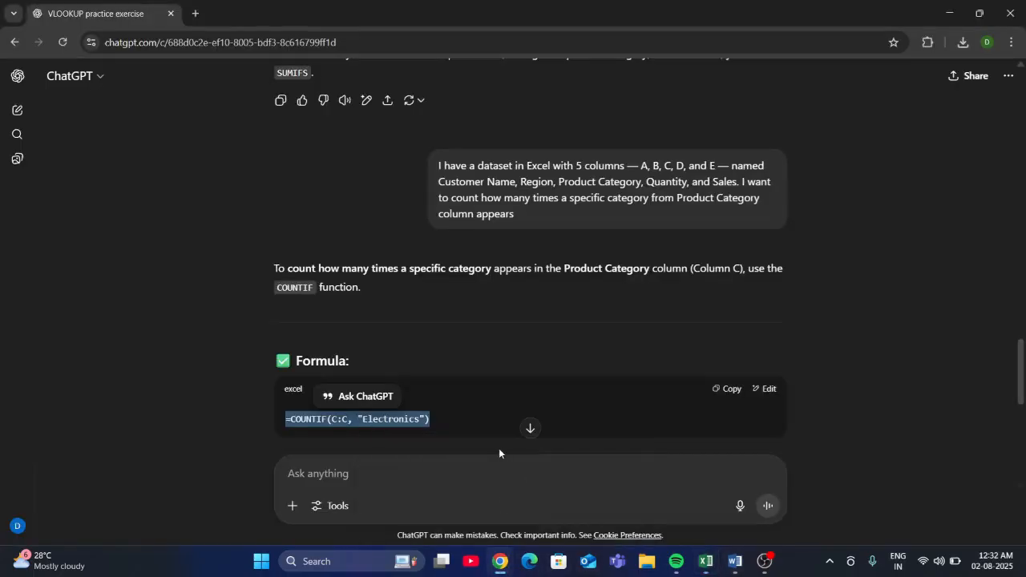
{"action": "mouse_move", "coordinate": [705, 563]}
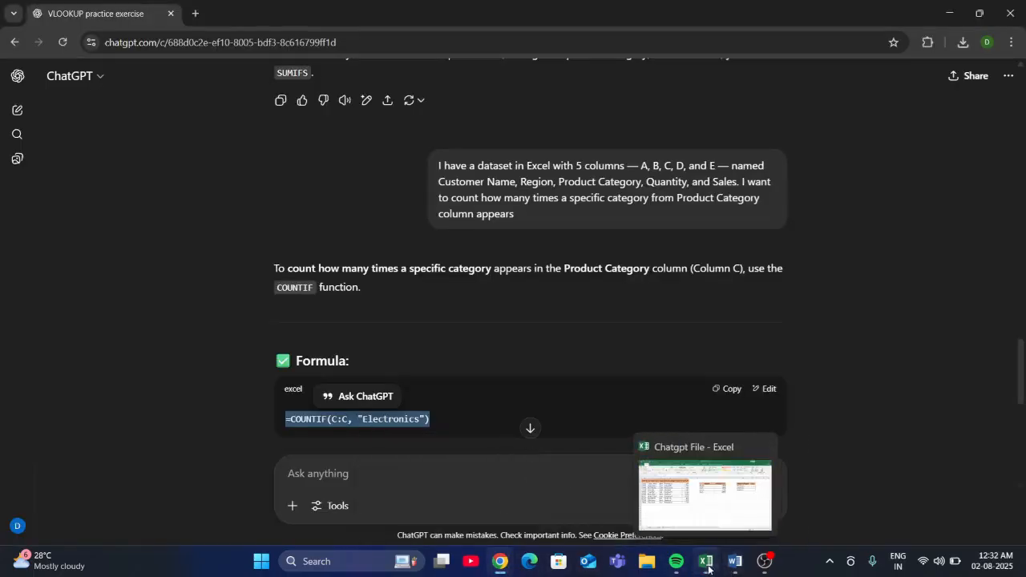
{"action": "left_click", "coordinate": [677, 517]}
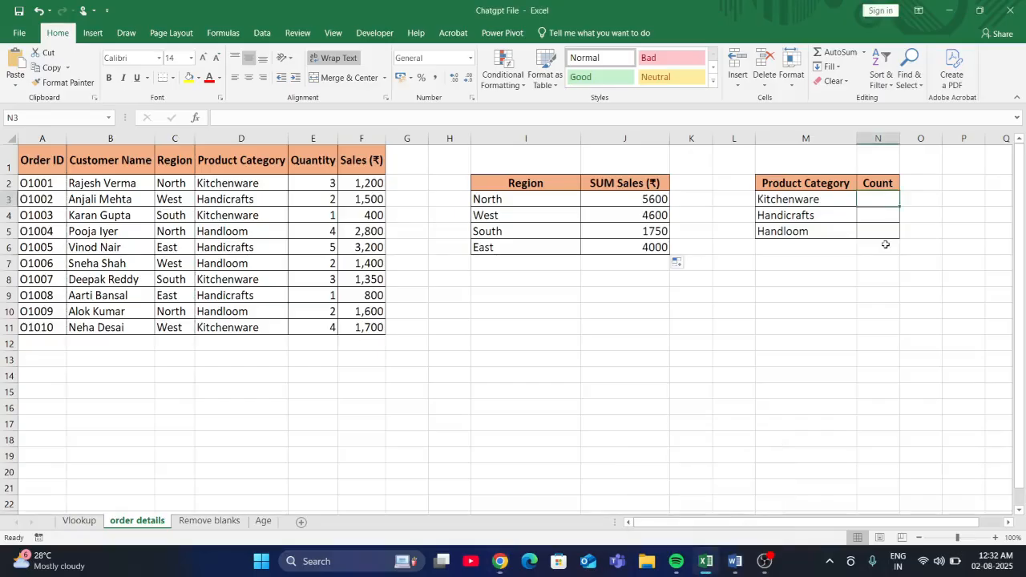
{"action": "key", "text": "ctrl+v"}
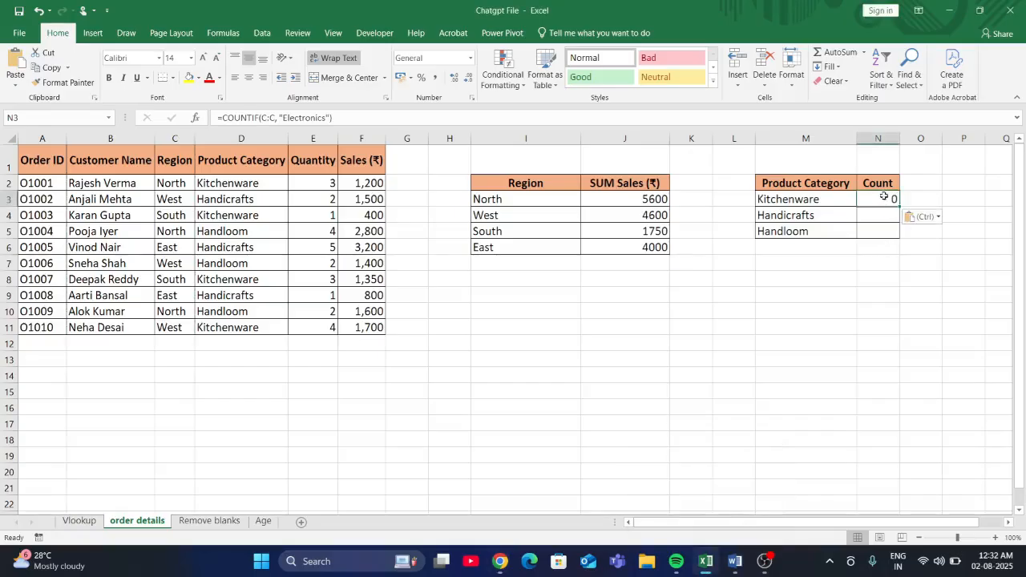
- Remove the C:C range and the "Electronics" criterion from the COUNTIF formula in cell N3
{"action": "double_click", "coordinate": [885, 203]}
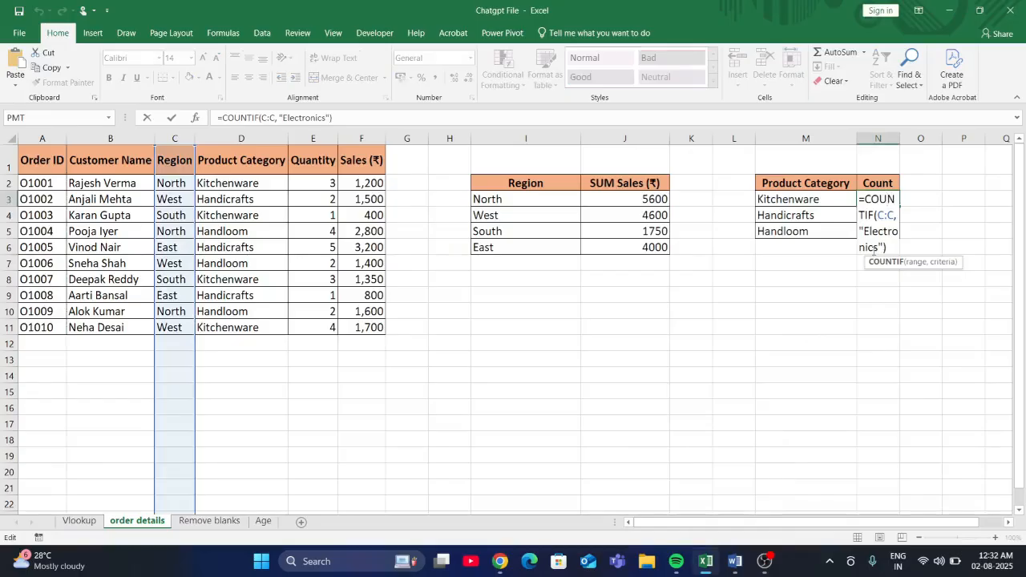
{"action": "left_click", "coordinate": [886, 244]}
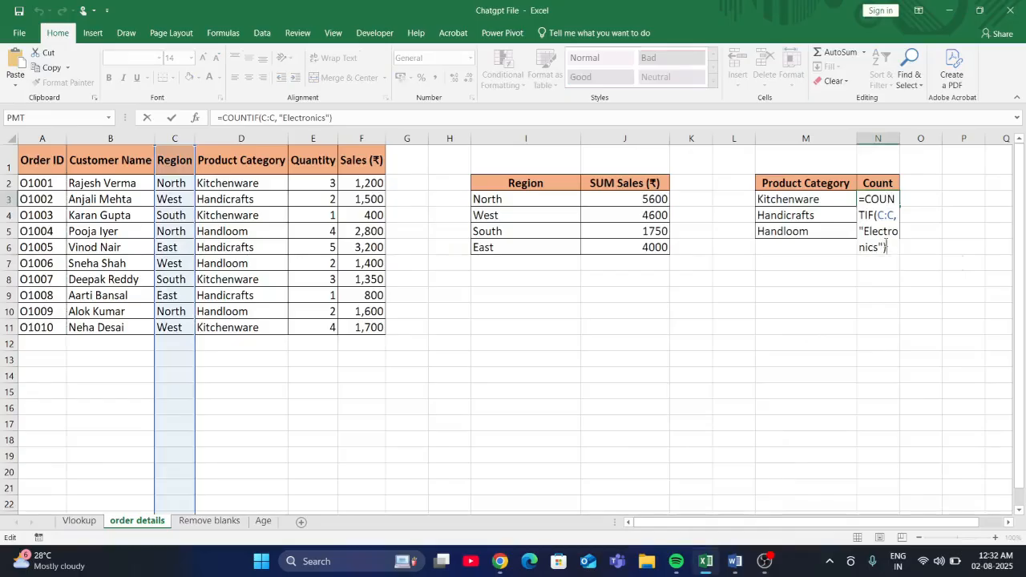
{"action": "key", "text": "BackSpace"}
{"action": "key", "text": "BackSpace"}
{"action": "key", "text": "BackSpace"}
{"action": "key", "text": "BackSpace"}
{"action": "key", "text": "BackSpace"}
{"action": "key", "text": "BackSpace"}
{"action": "key", "text": "BackSpace"}
{"action": "key", "text": "BackSpace"}
{"action": "key", "text": "BackSpace"}
{"action": "key", "text": "BackSpace"}
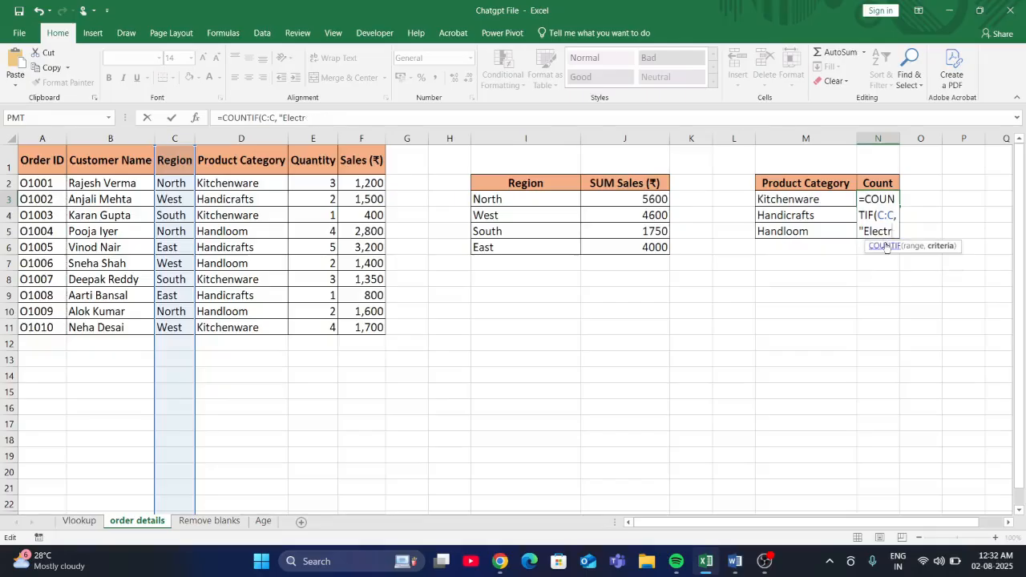
{"action": "key", "text": "BackSpace"}
{"action": "key", "text": "BackSpace"}
{"action": "key", "text": "BackSpace"}
{"action": "key", "text": "BackSpace"}
{"action": "key", "text": "BackSpace"}
{"action": "key", "text": "BackSpace"}
{"action": "key", "text": "BackSpace"}
{"action": "key", "text": "BackSpace"}
{"action": "key", "text": "BackSpace"}
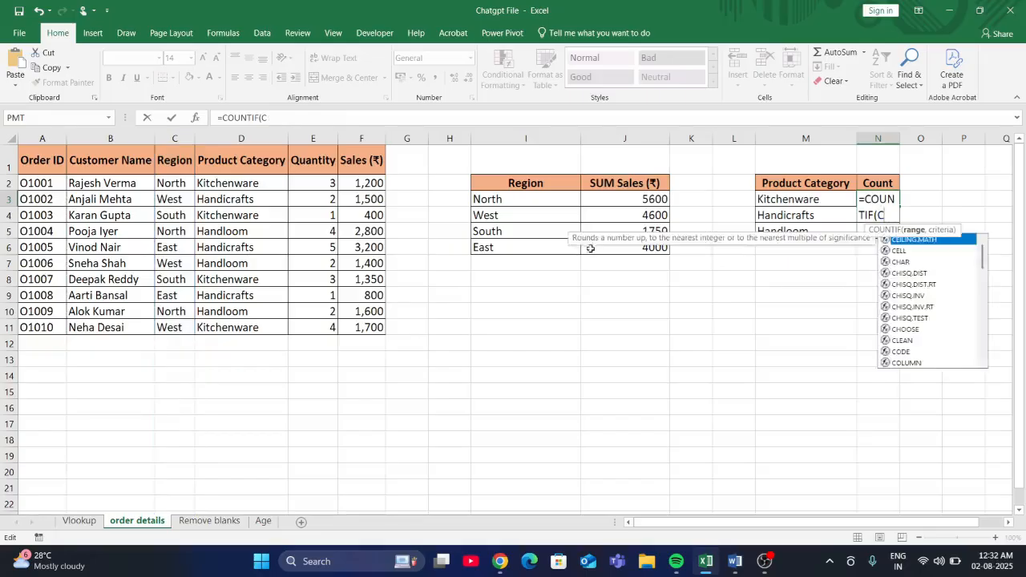
- Complete the N3 formula as =COUNTIF(D1:D11,M3), with the Product Category column as range and the Kitchenware cell as criterion
{"action": "left_click_drag", "start_coordinate": [265, 160], "coordinate": [246, 334]}
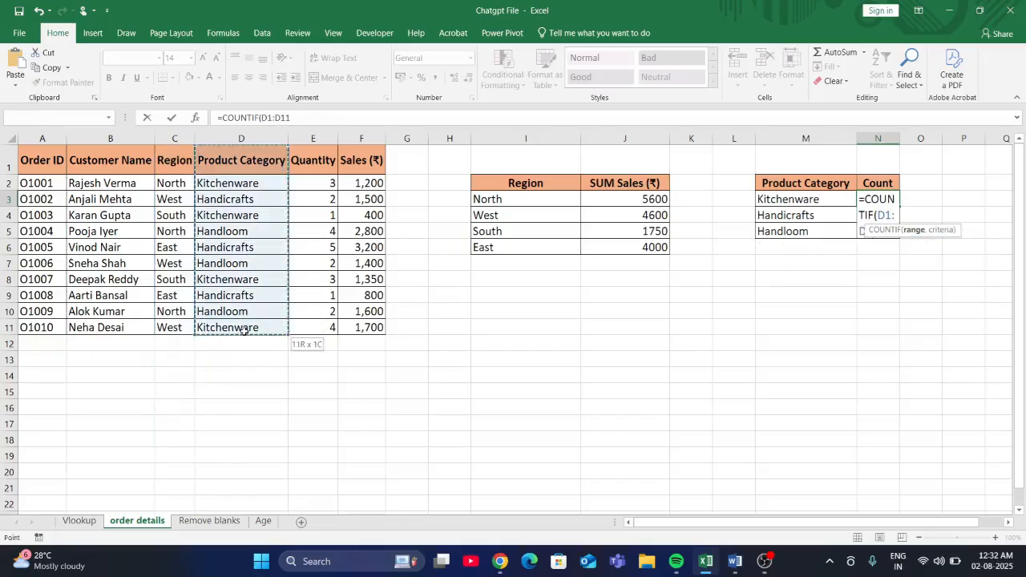
{"action": "type", "text": ","}
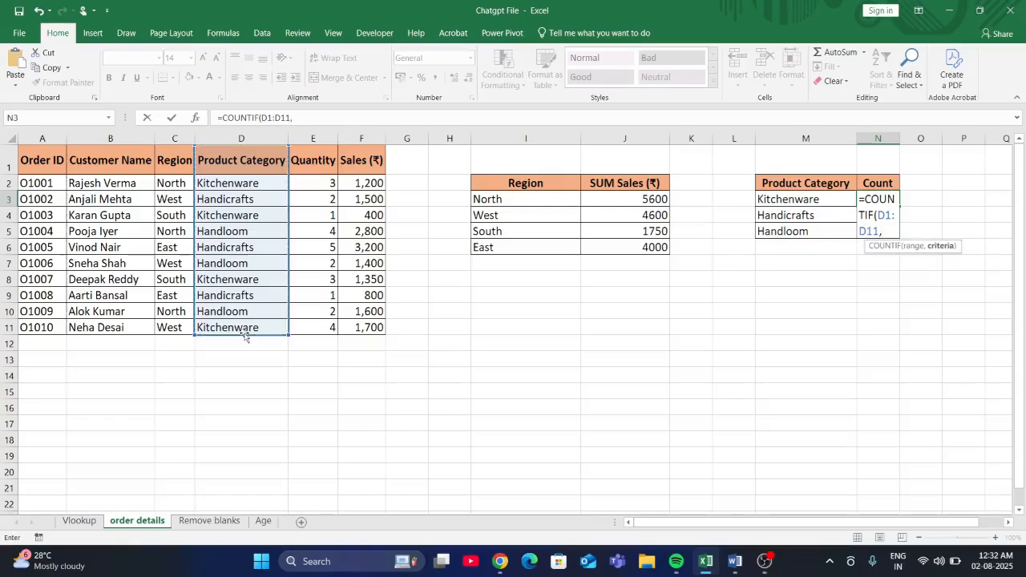
{"action": "left_click", "coordinate": [788, 200]}
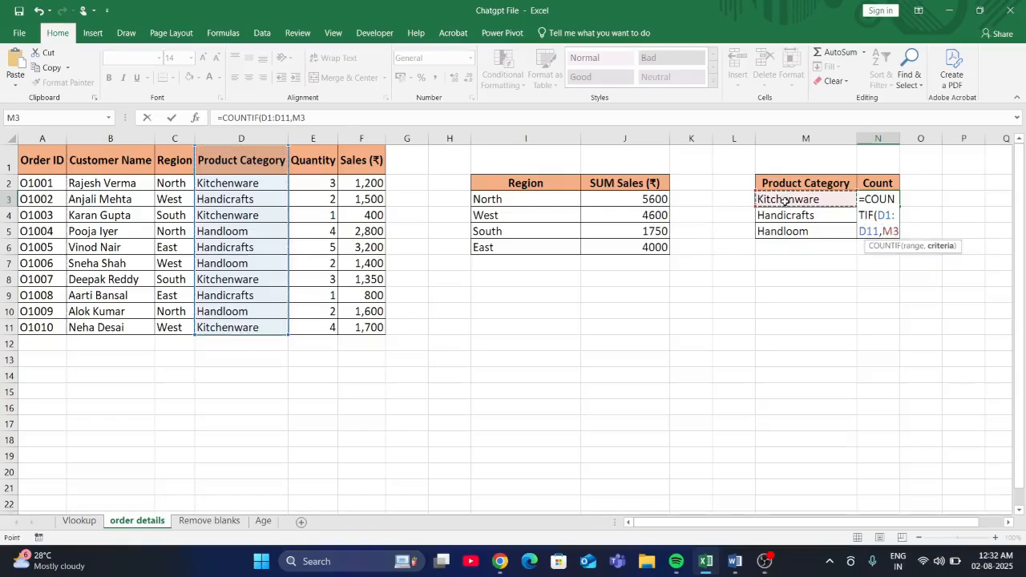
{"action": "type", "text": ")"}
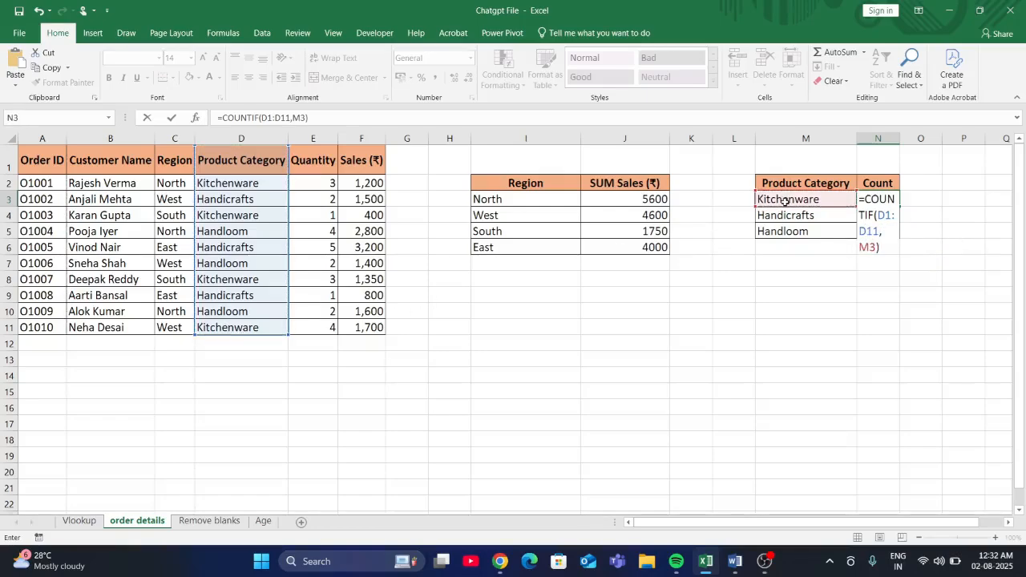
{"action": "key", "text": "Return"}
- Fill the COUNTIF formula from N3 down to N5 for Handicrafts and Handloom
{"action": "left_click", "coordinate": [896, 199]}
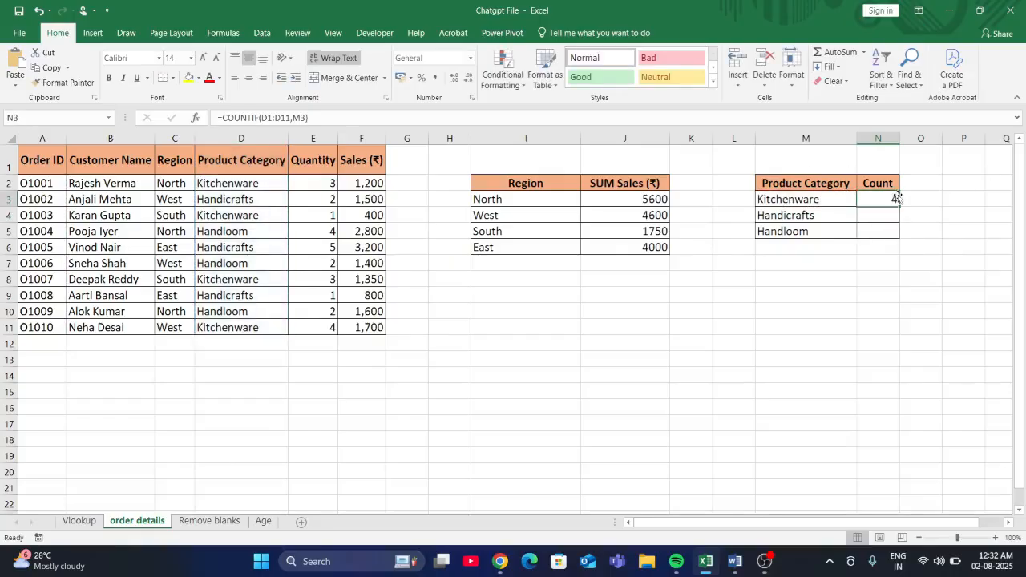
{"action": "left_click_drag", "start_coordinate": [899, 206], "coordinate": [901, 234]}
{"action": "left_click", "coordinate": [774, 291]}
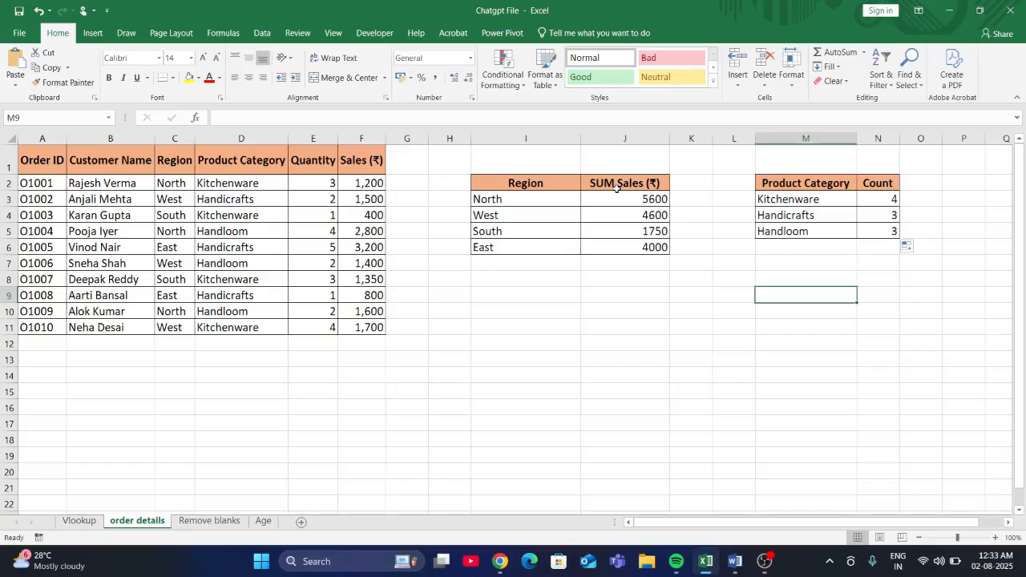
- Open the Remove blanks sheet and examine the blank Sales cells together with their rows
{"action": "left_click", "coordinate": [209, 521]}
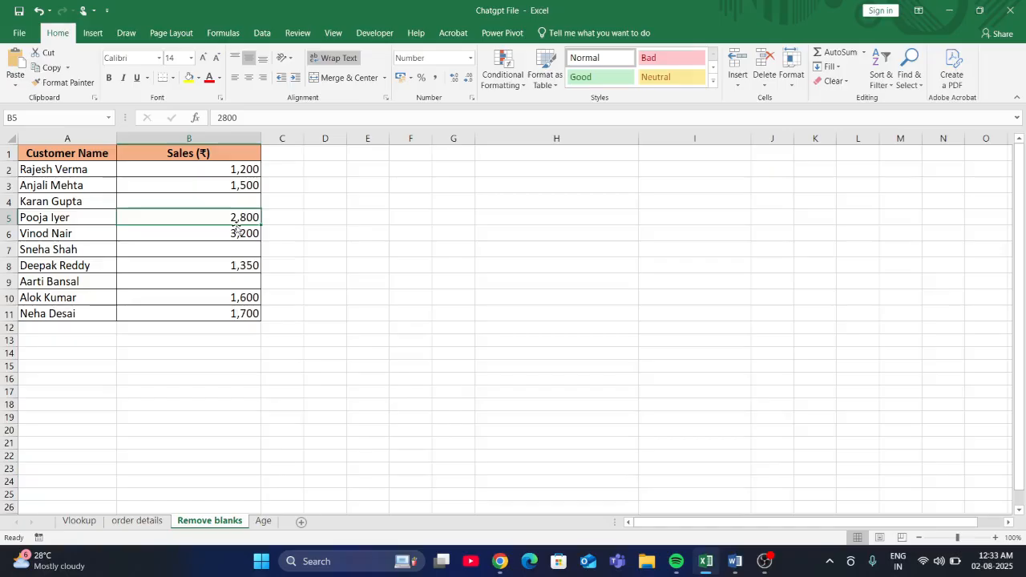
{"action": "left_click", "coordinate": [206, 202]}
{"action": "left_click", "coordinate": [212, 249]}
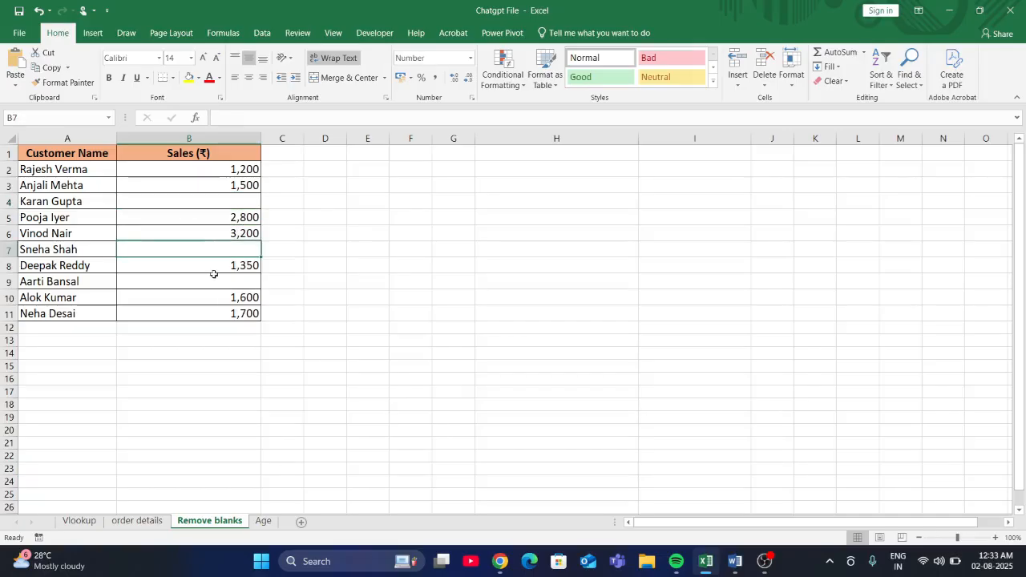
{"action": "left_click", "coordinate": [215, 278]}
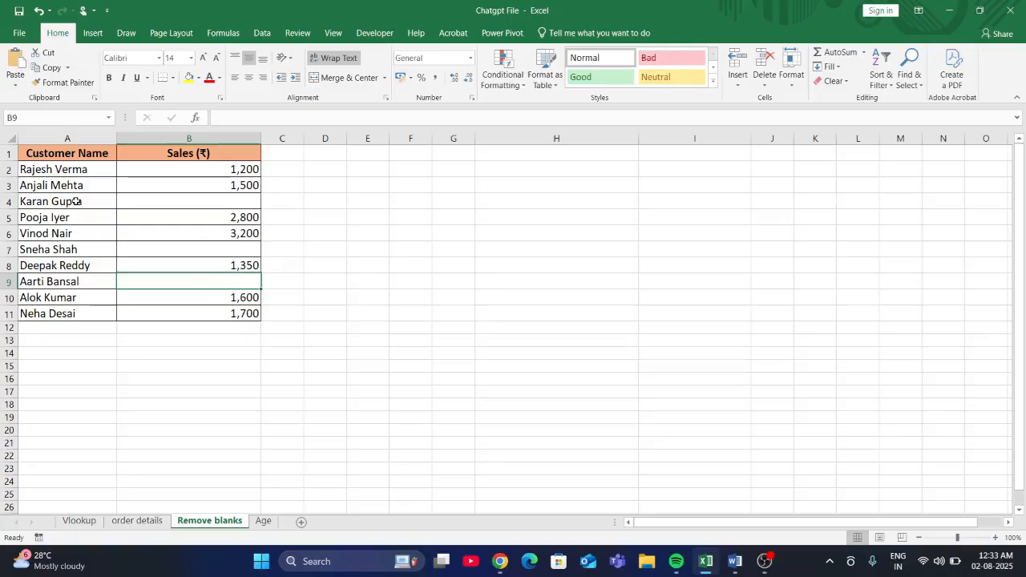
{"action": "left_click_drag", "start_coordinate": [77, 200], "coordinate": [178, 204]}
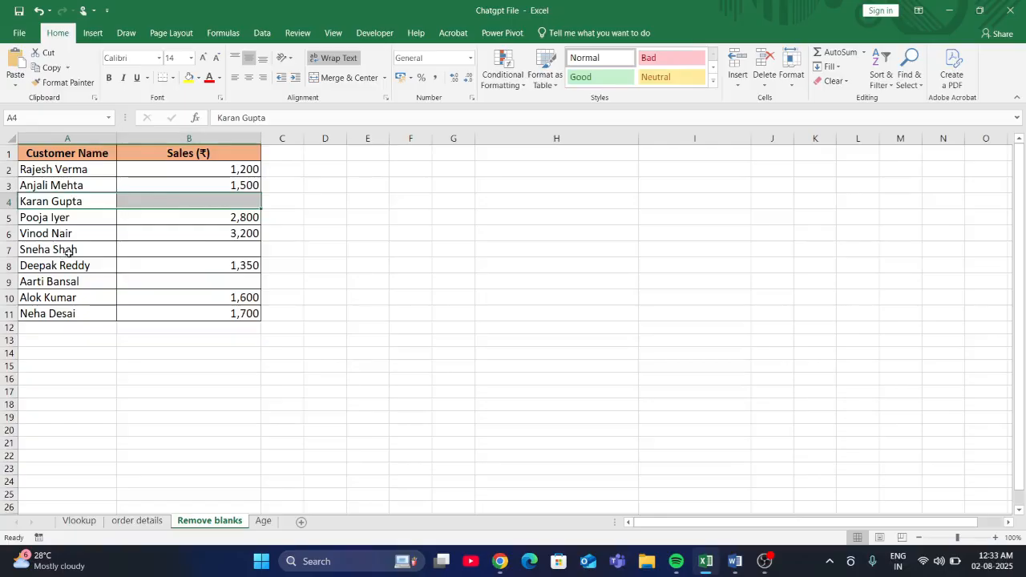
{"action": "left_click_drag", "start_coordinate": [67, 252], "coordinate": [160, 250]}
{"action": "left_click_drag", "start_coordinate": [27, 281], "coordinate": [167, 282]}
{"action": "left_click", "coordinate": [168, 282]}
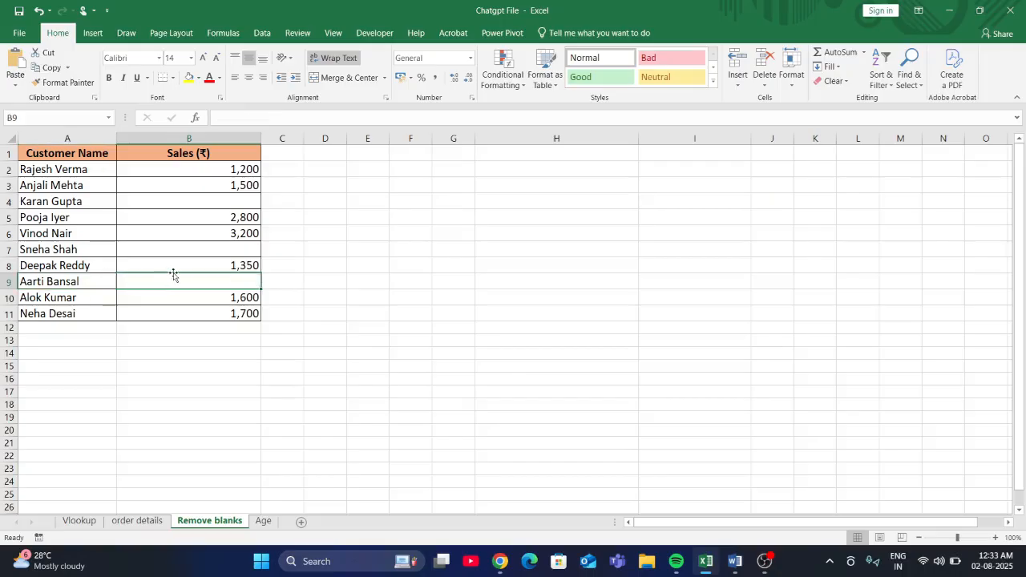
- Switch to the ChatGPT conversation and begin a new prompt with "I have a dataset in"
{"action": "mouse_move", "coordinate": [499, 561]}
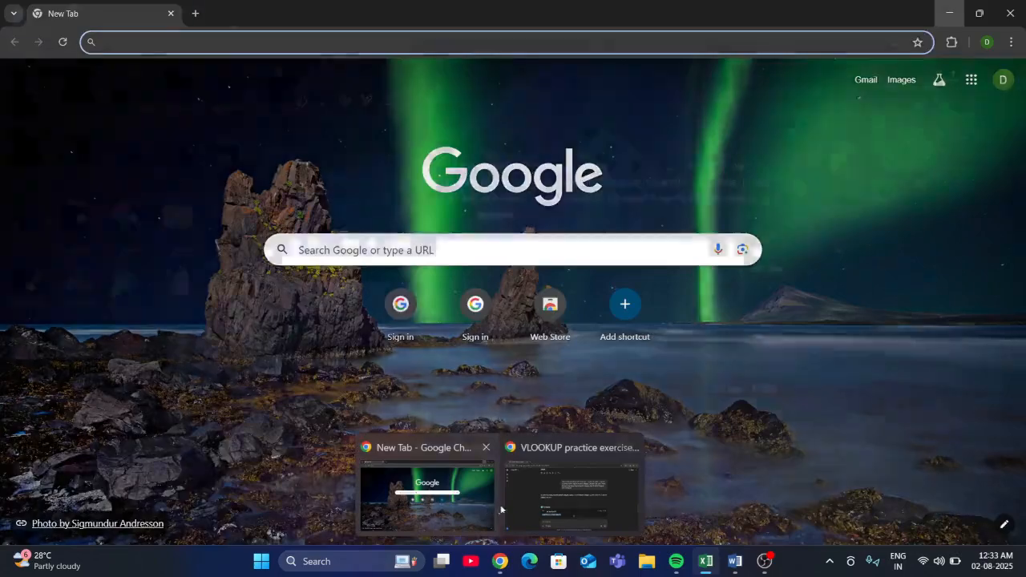
{"action": "left_click", "coordinate": [516, 501]}
{"action": "left_click", "coordinate": [438, 471]}
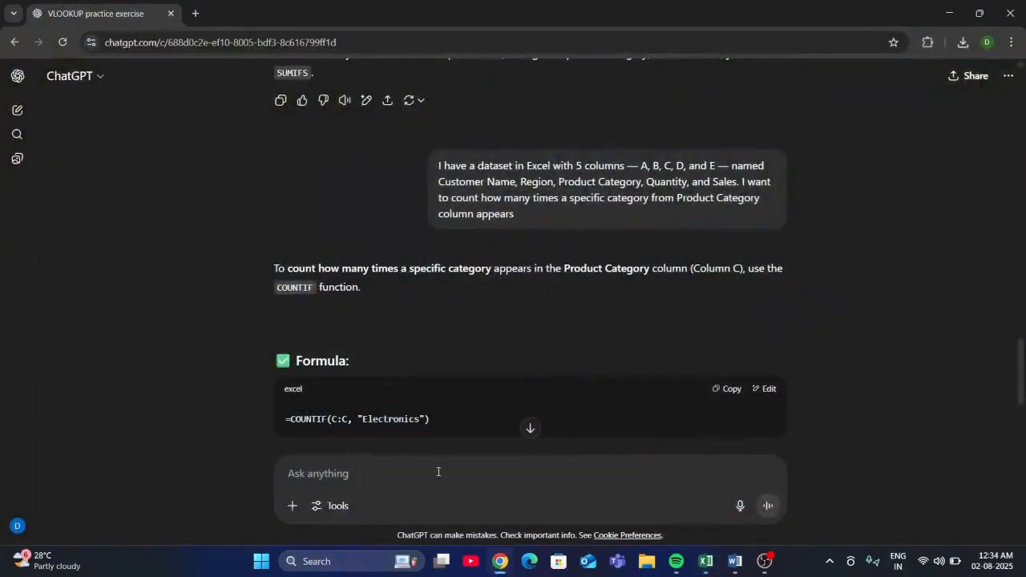
{"action": "type", "text": "I hav"}
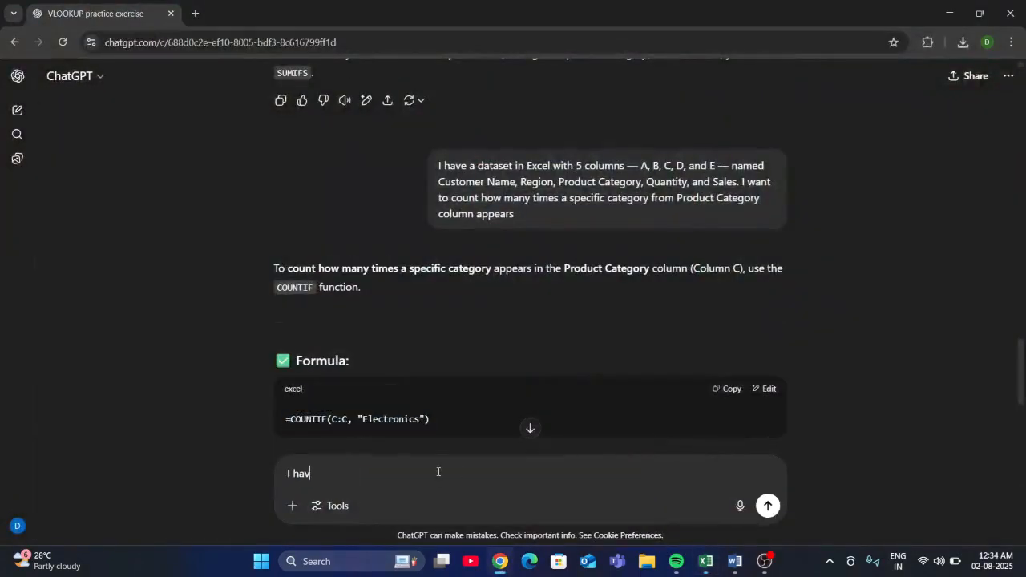
{"action": "type", "text": "e an"}
{"action": "key", "text": "BackSpace"}
{"action": "key", "text": "BackSpace"}
{"action": "type", "text": "dataset in "}
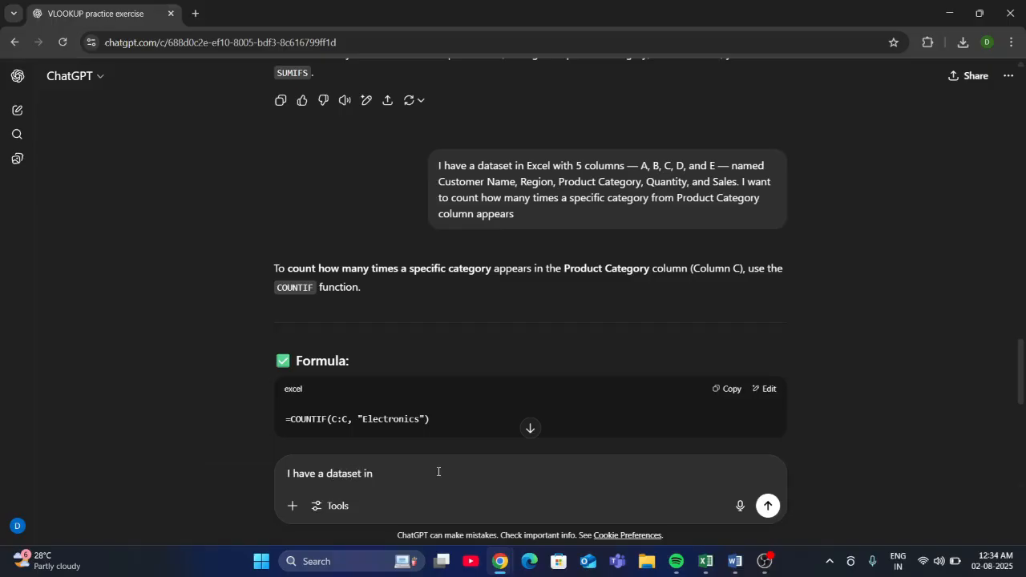
{"action": "type", "text": "excel in which 2 Columns column"}
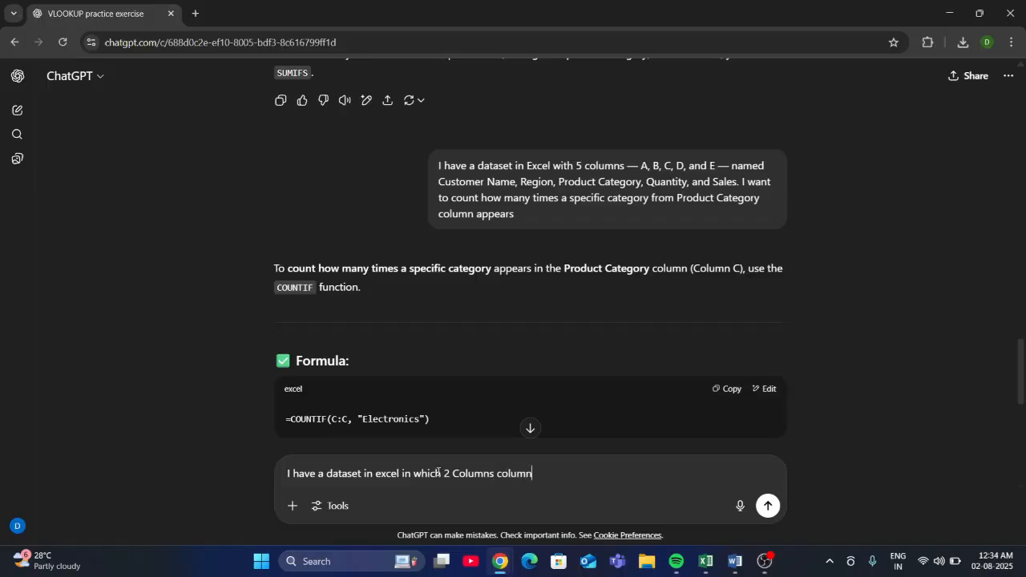
{"action": "type", "text": " A and B"}
- Extend the prompt with "there is some blank cells in B column"
{"action": "type", "text": "there is some bla"}
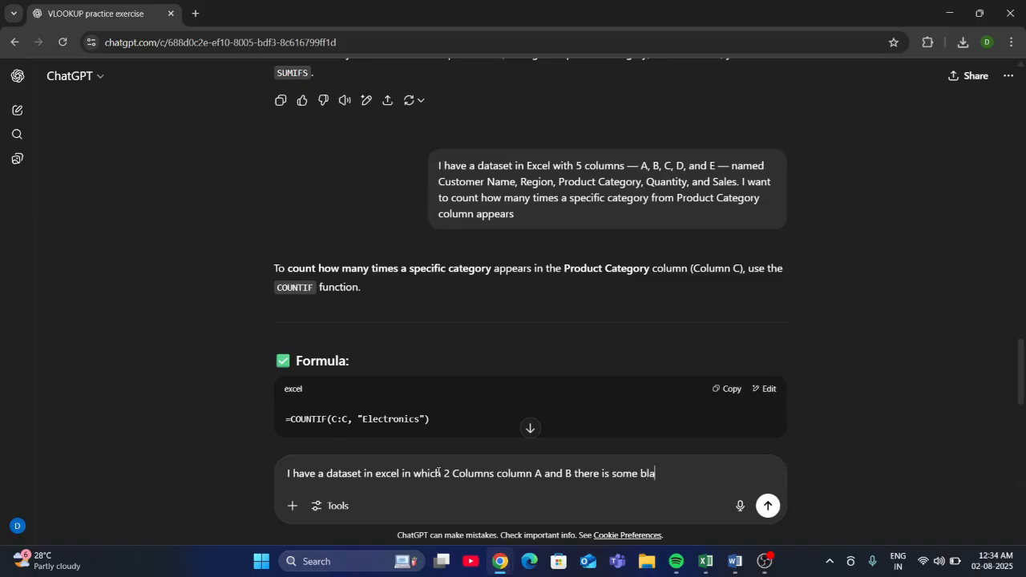
{"action": "type", "text": "nk cells in b"}
{"action": "key", "text": "BackSpace"}
{"action": "key", "text": "BackSpace"}
{"action": "key", "text": "BackSpace"}
{"action": "key", "text": "BackSpace"}
{"action": "type", "text": "in "}
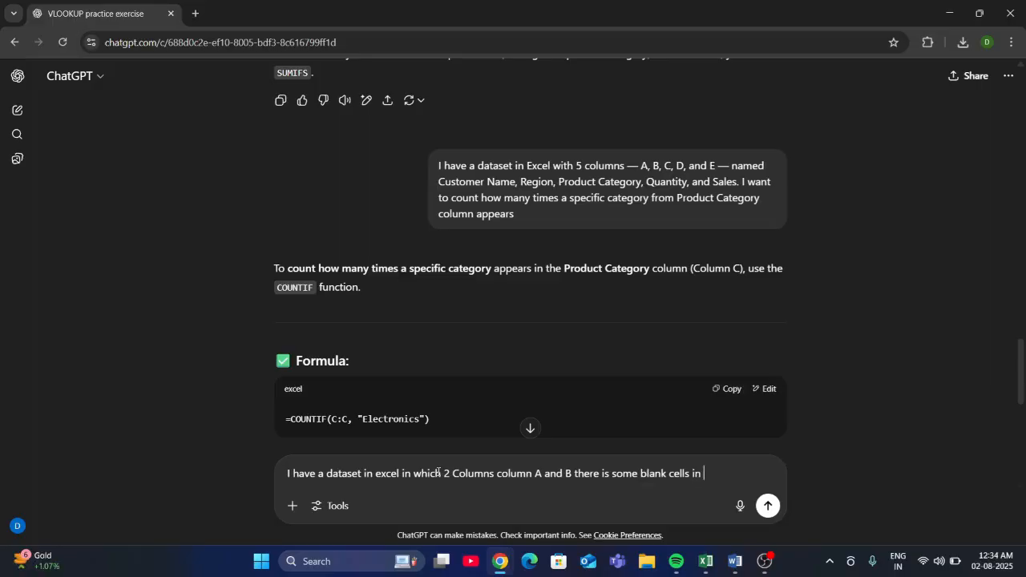
{"action": "type", "text": "B column"}
{"action": "key", "text": "BackSpace"}
{"action": "key", "text": "BackSpace"}
{"action": "key", "text": "BackSpace"}
{"action": "key", "text": "BackSpace"}
{"action": "key", "text": "BackSpace"}
{"action": "type", "text": "olumn"}
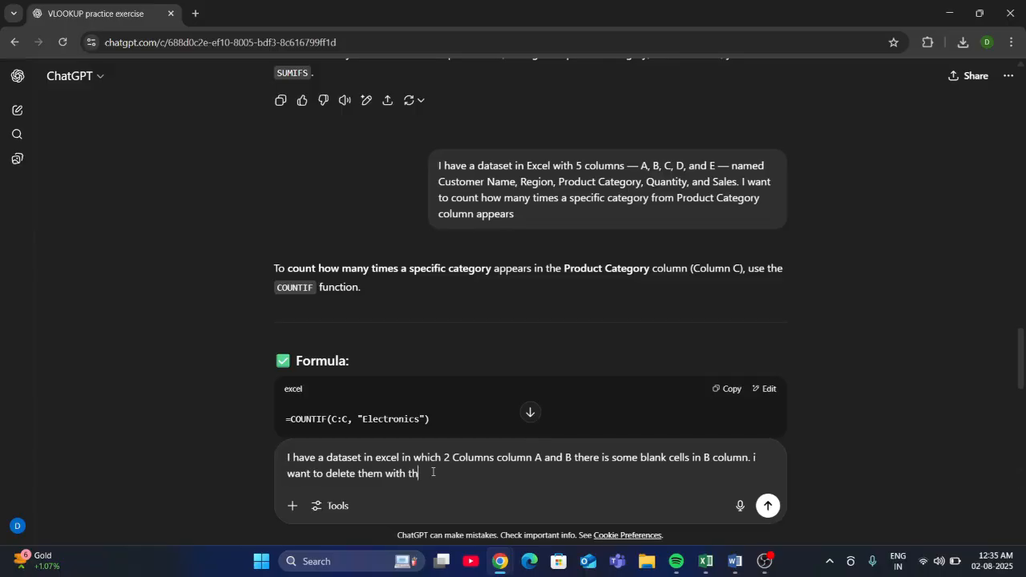
- Add the sentence "i want to delete them with their entire row." to the prompt
{"action": "type", "text": "eir row"}
{"action": "left_click", "coordinate": [432, 473]}
{"action": "type", "text": "entire"}
{"action": "left_click", "coordinate": [489, 473]}
{"action": "type", "text": "."}
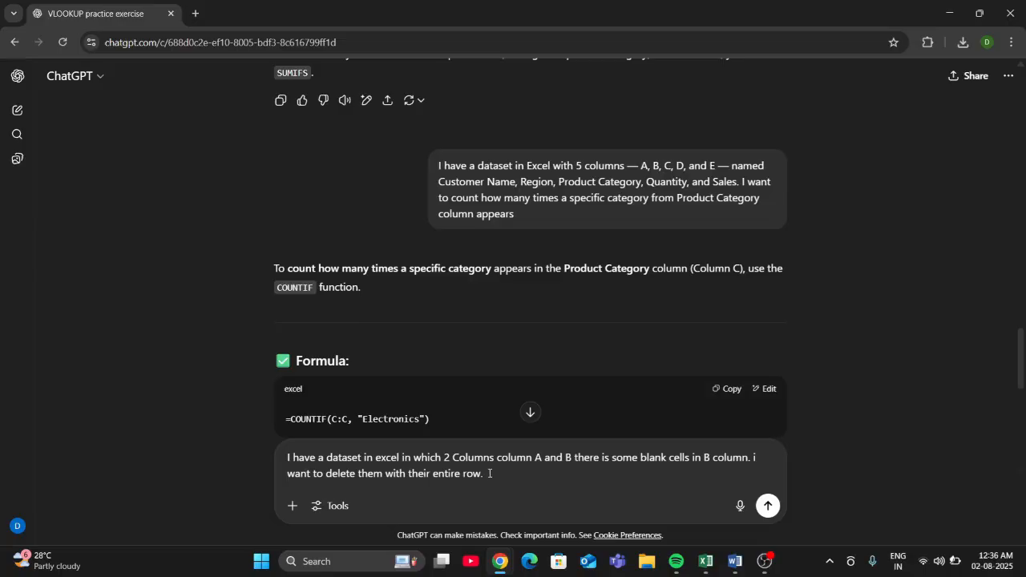
- Finish the prompt with "give me a VBA code" and send it
{"action": "type", "text": "give me a VBA code"}
{"action": "key", "text": "Return"}
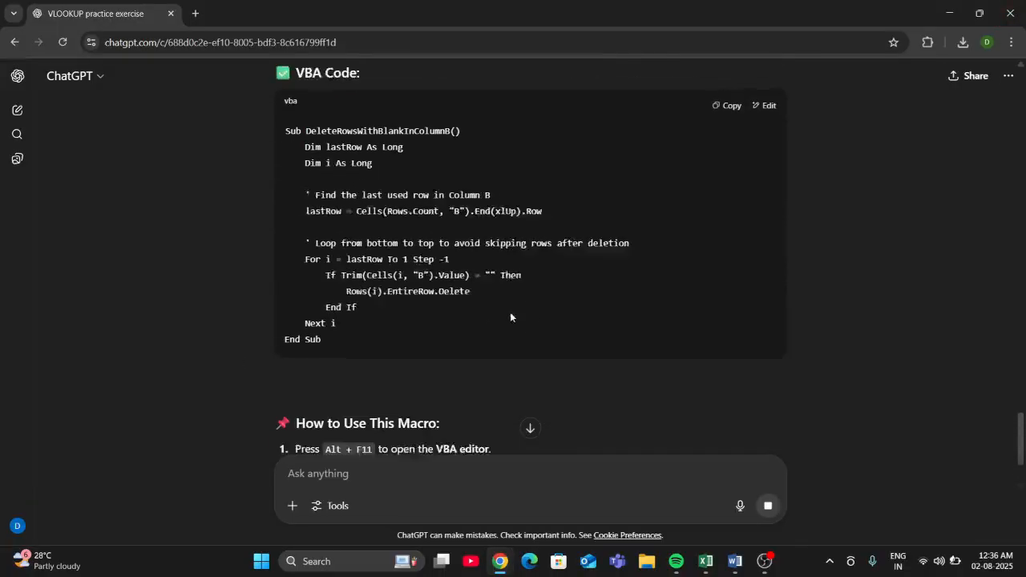
- Copy the VBA code from the ChatGPT reply and switch to the Chatgpt File workbook in Excel
{"action": "left_click", "coordinate": [720, 110]}
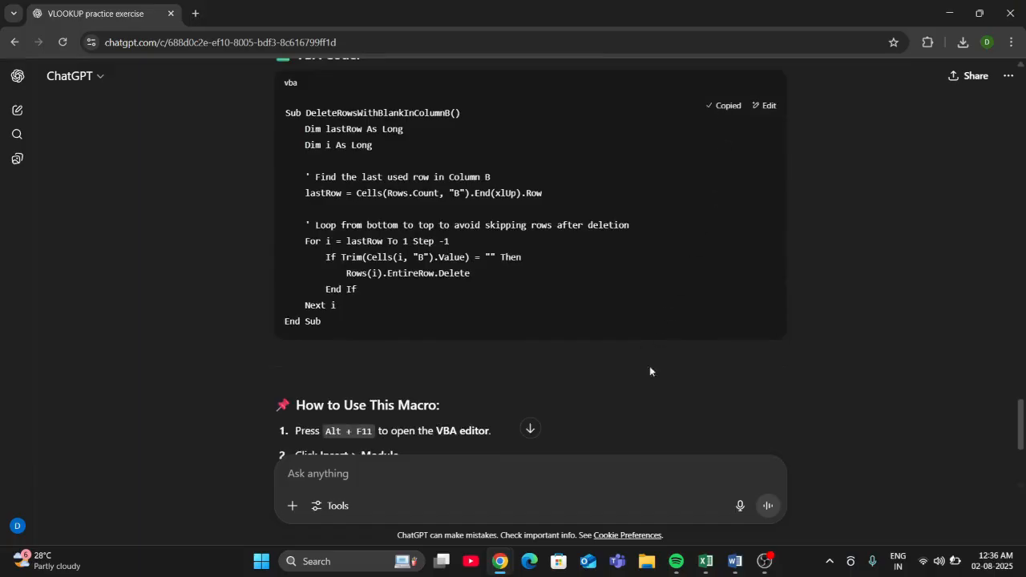
{"action": "mouse_move", "coordinate": [705, 561]}
{"action": "left_click", "coordinate": [722, 497]}
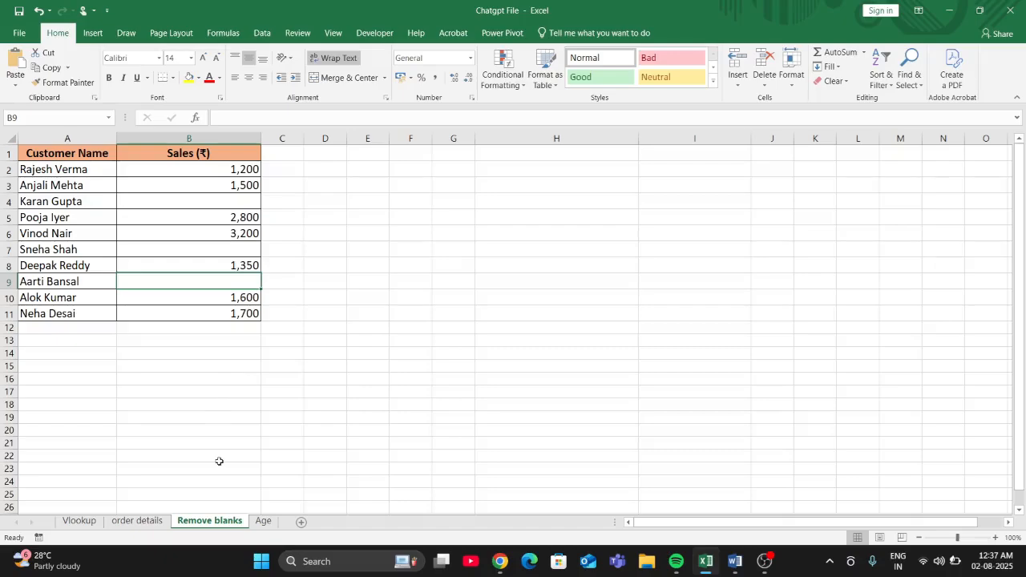
- Open the code window of the Remove blanks sheet and paste the copied DeleteRowsWithBlankInColumnB macro
{"action": "right_click", "coordinate": [209, 523]}
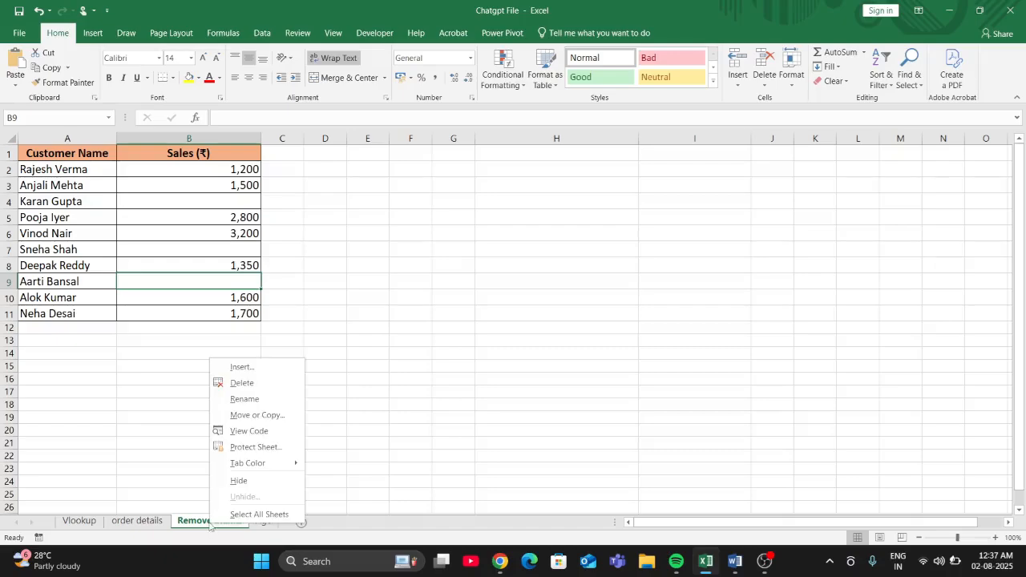
{"action": "left_click", "coordinate": [250, 433]}
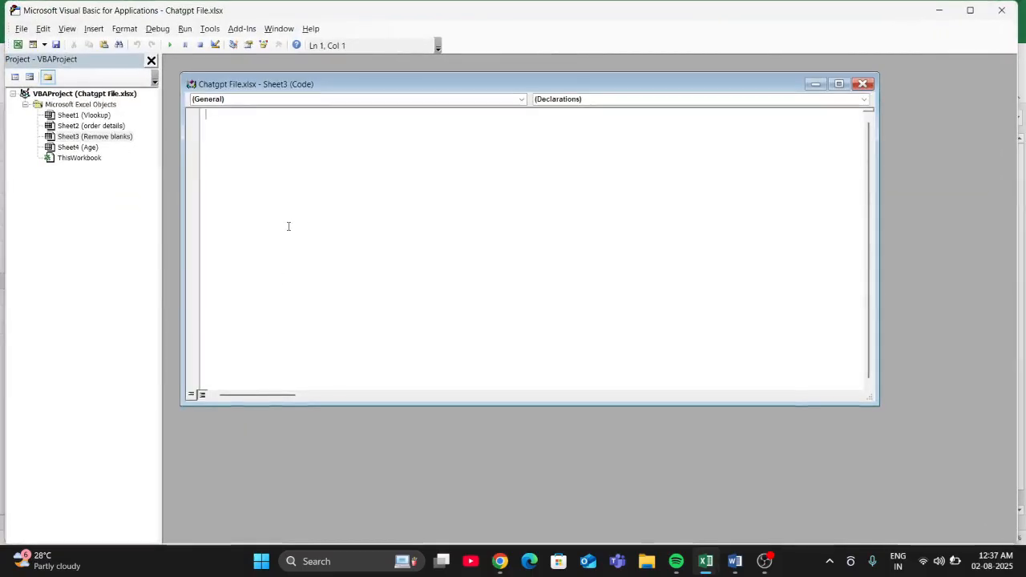
{"action": "key", "text": "ctrl+v"}
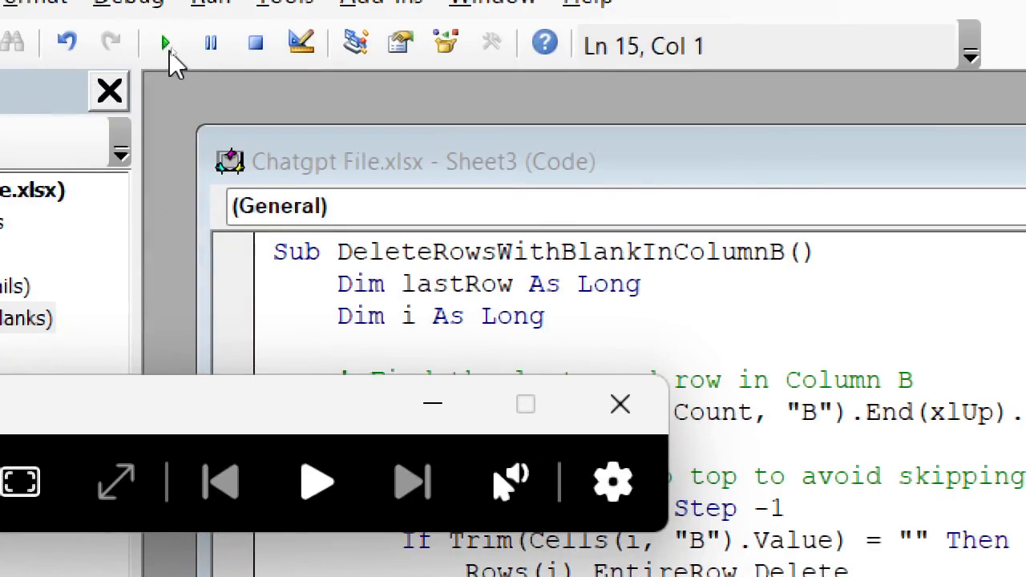
- Run the DeleteRowsWithBlankInColumnB macro and return to the Remove blanks worksheet to check the rows
{"action": "left_click", "coordinate": [621, 405]}
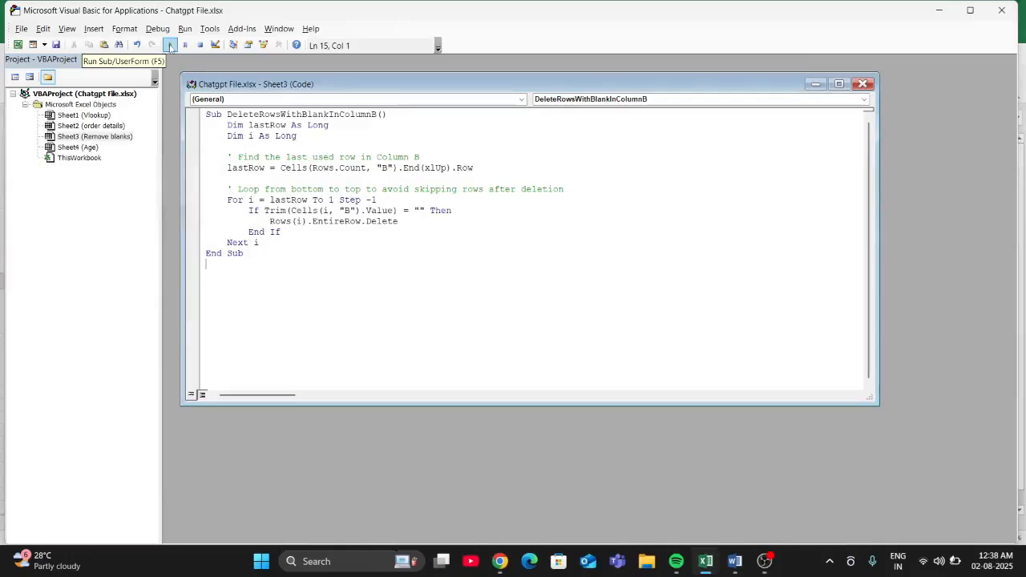
{"action": "left_click", "coordinate": [171, 47]}
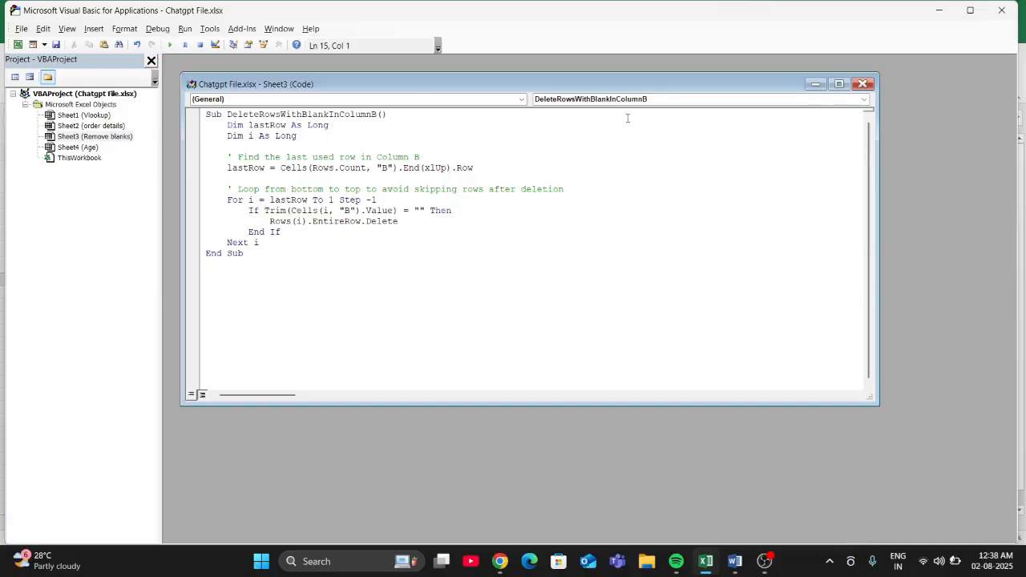
{"action": "left_click", "coordinate": [938, 11]}
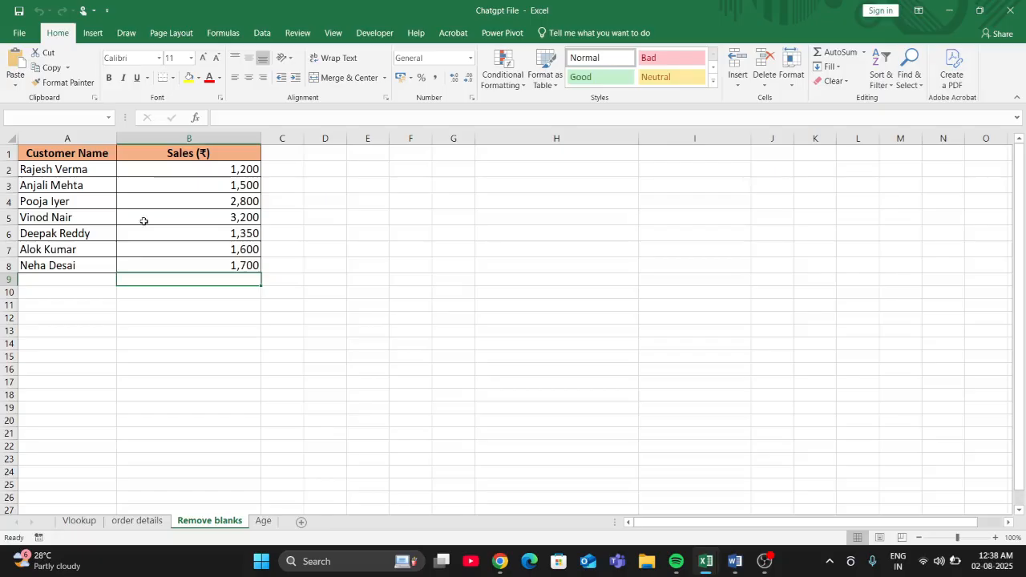
{"action": "left_click", "coordinate": [371, 251]}
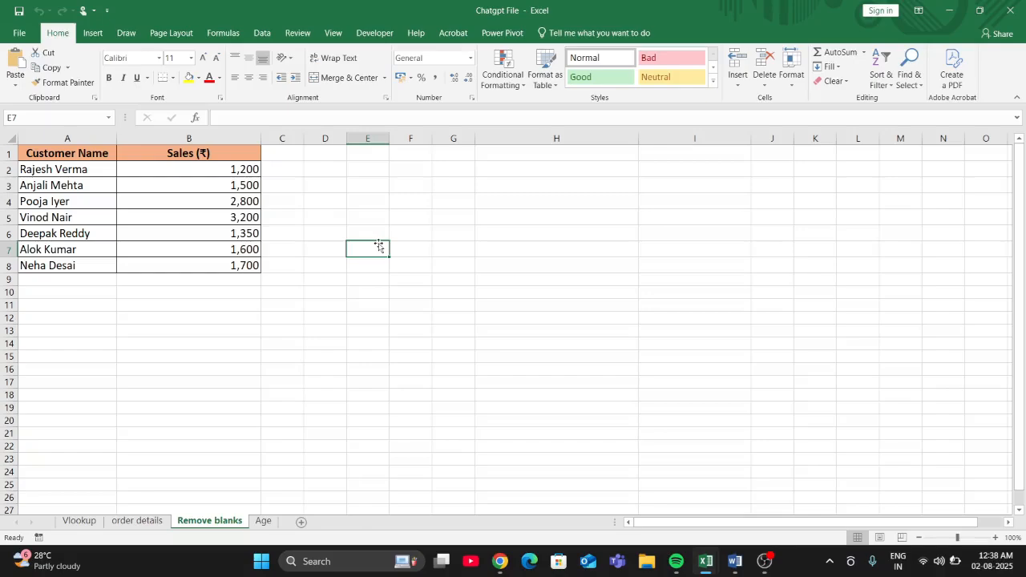
- Reopen the Remove blanks sheet's code window to review the macro and how it is run
{"action": "right_click", "coordinate": [213, 522]}
{"action": "left_click", "coordinate": [272, 431]}
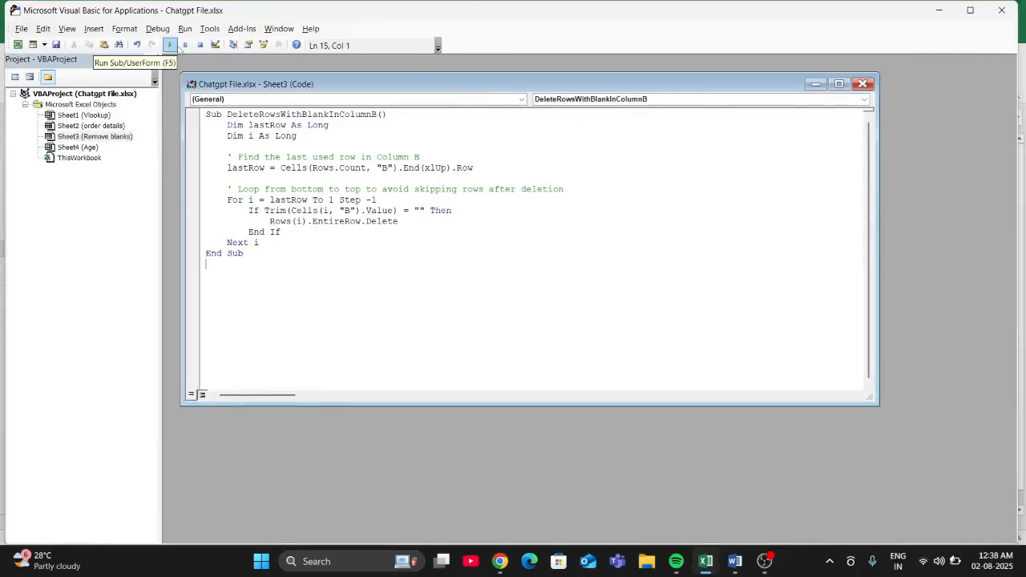
- Close the macro code window and the VBA editor, and select the first empty Age cell, C2, on the Age sheet
{"action": "left_click", "coordinate": [862, 83]}
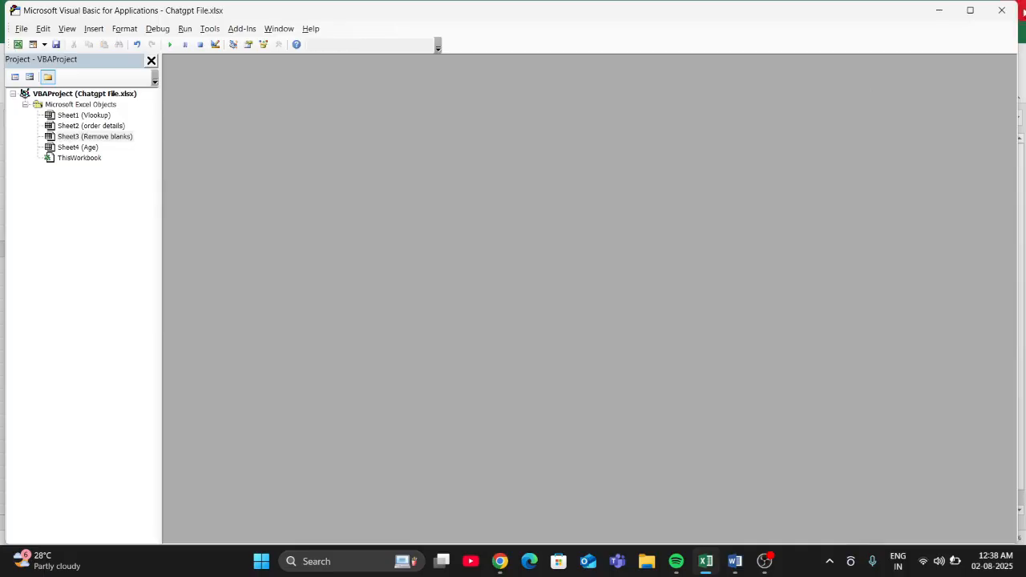
{"action": "left_click", "coordinate": [1004, 11]}
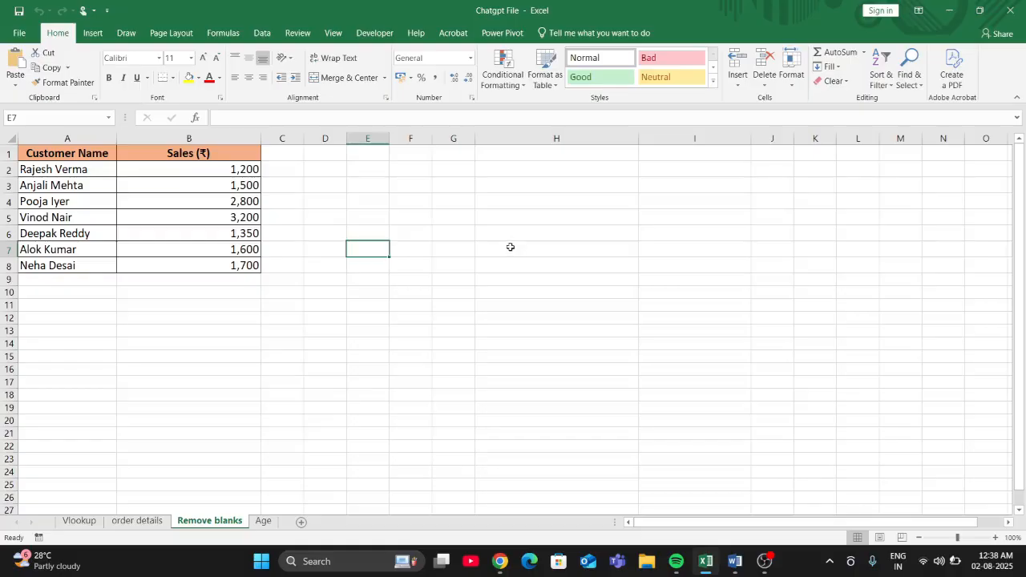
{"action": "left_click", "coordinate": [263, 521]}
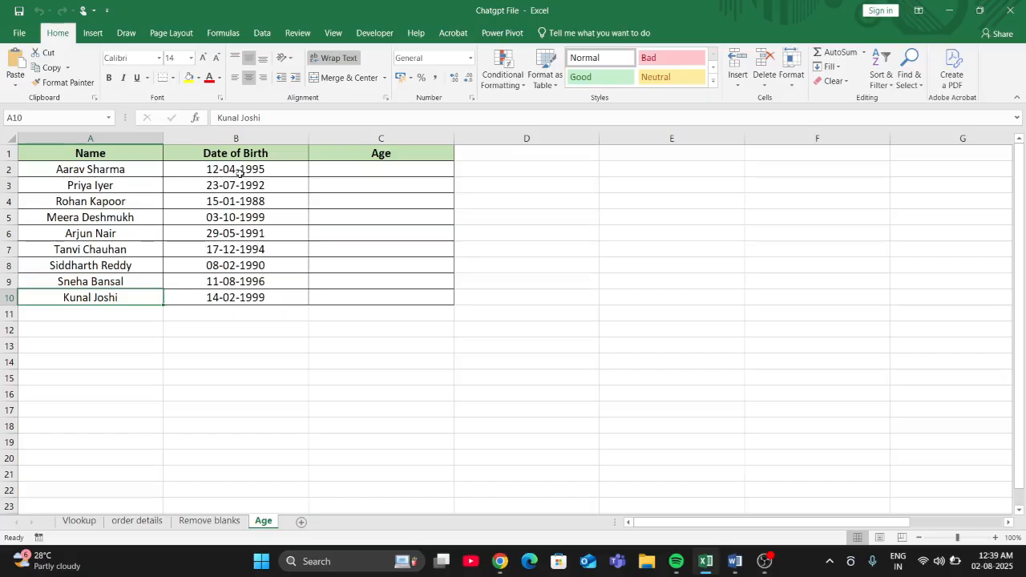
{"action": "left_click", "coordinate": [317, 168]}
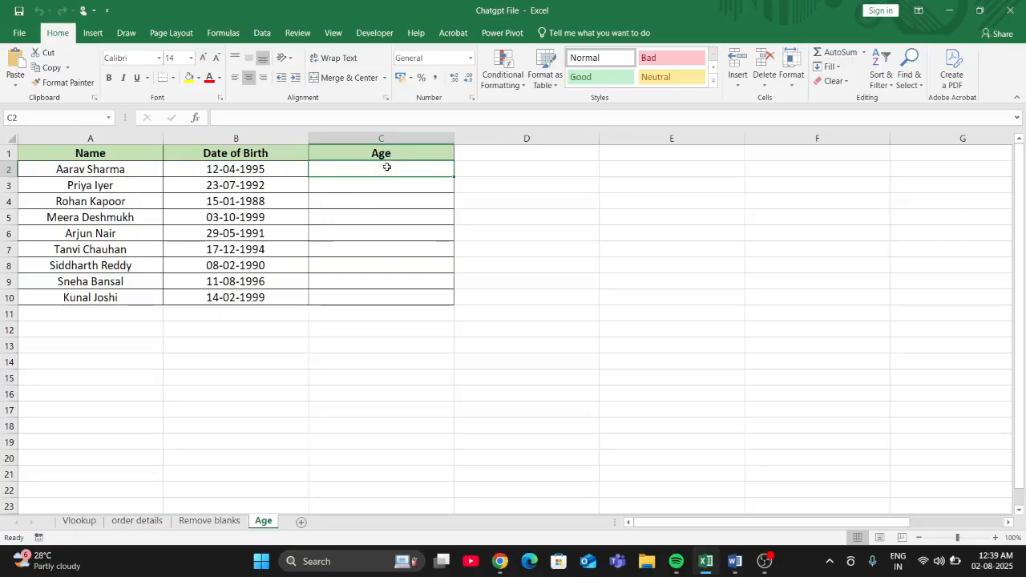
- Switch to ChatGPT and ask for an Excel function calculating age in column C, with names in column A and dates of birth in column B
{"action": "key", "text": "alt+Tab"}
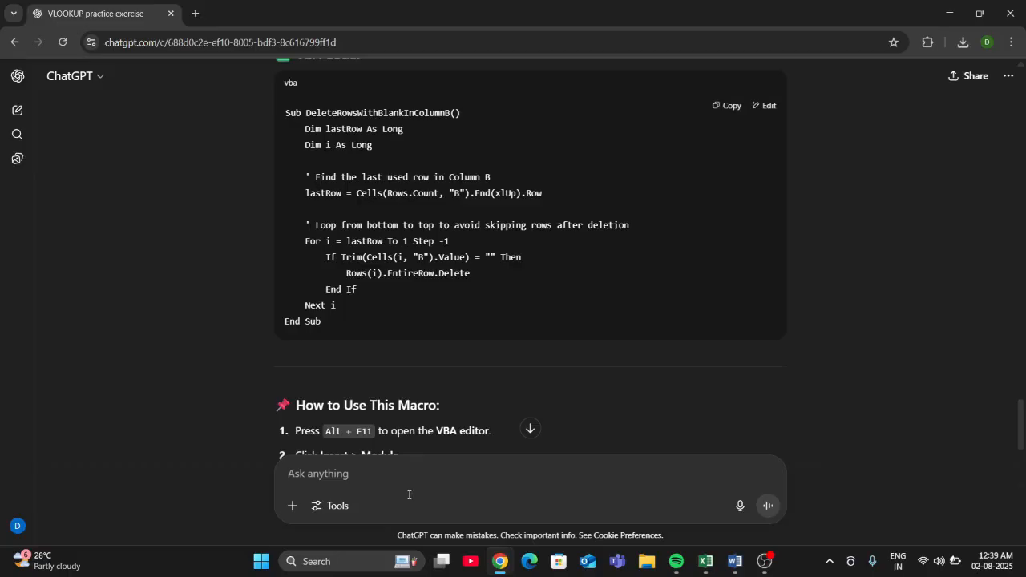
{"action": "type", "text": "I"}
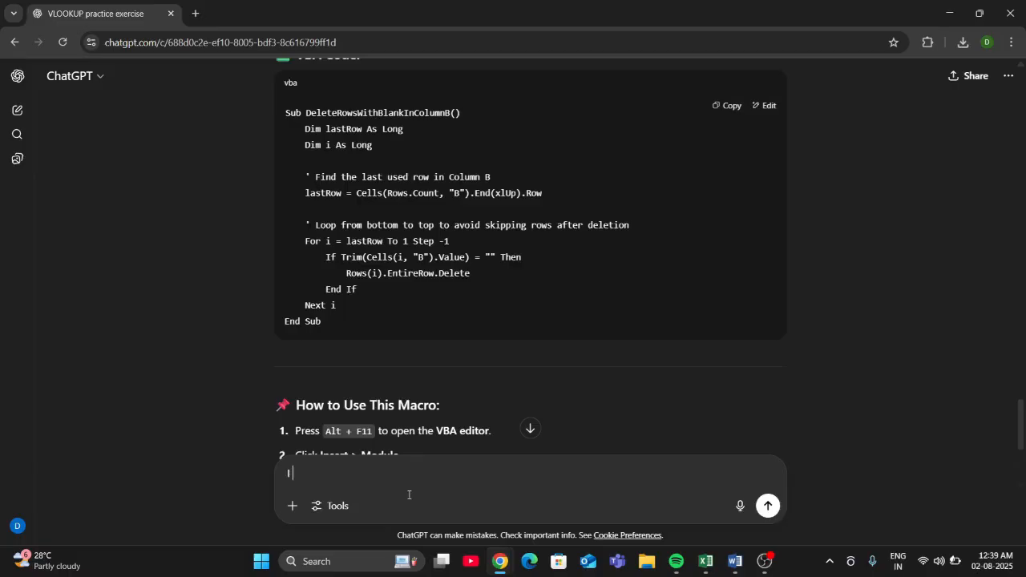
{"action": "type", "text": " have a dataset in ex"}
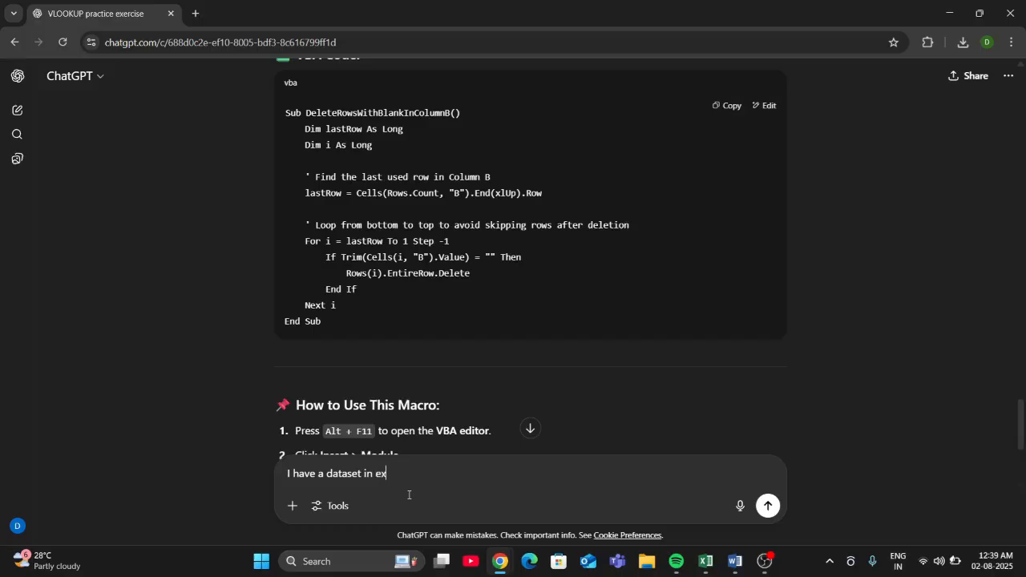
{"action": "type", "text": "cel with 3 col"}
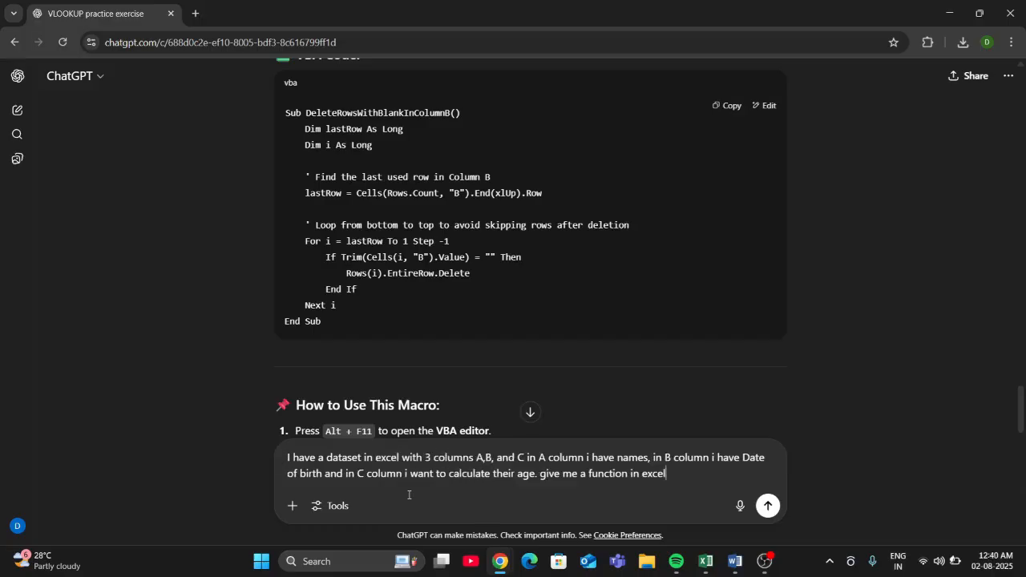
{"action": "key", "text": "Return"}
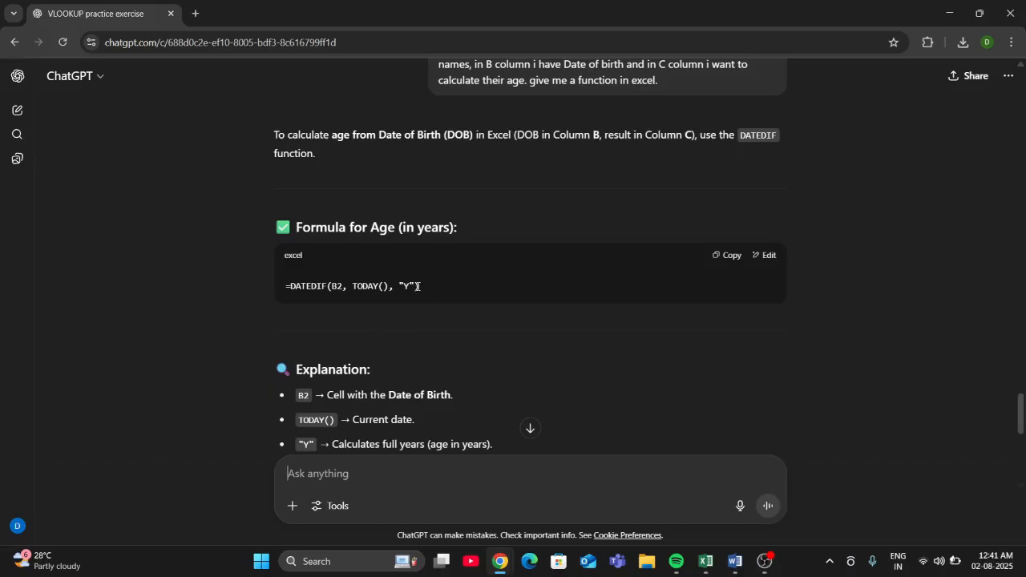
- Copy the formula =DATEDIF(B2, TODAY(), "Y") from the ChatGPT reply and paste it into cell C2 of the Age sheet in Excel
{"action": "left_click_drag", "start_coordinate": [418, 286], "coordinate": [253, 286]}
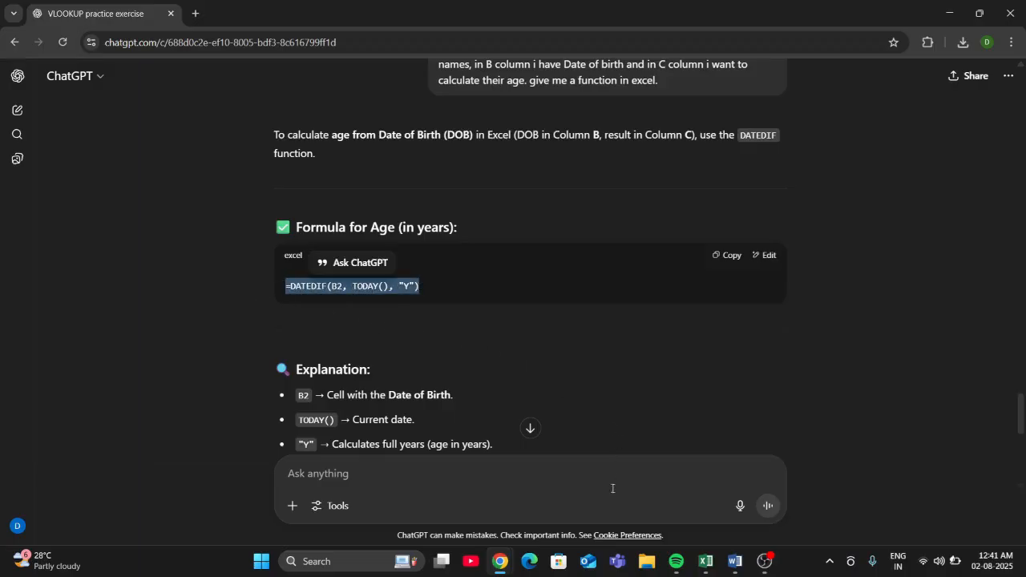
{"action": "mouse_move", "coordinate": [705, 561]}
{"action": "left_click", "coordinate": [708, 525]}
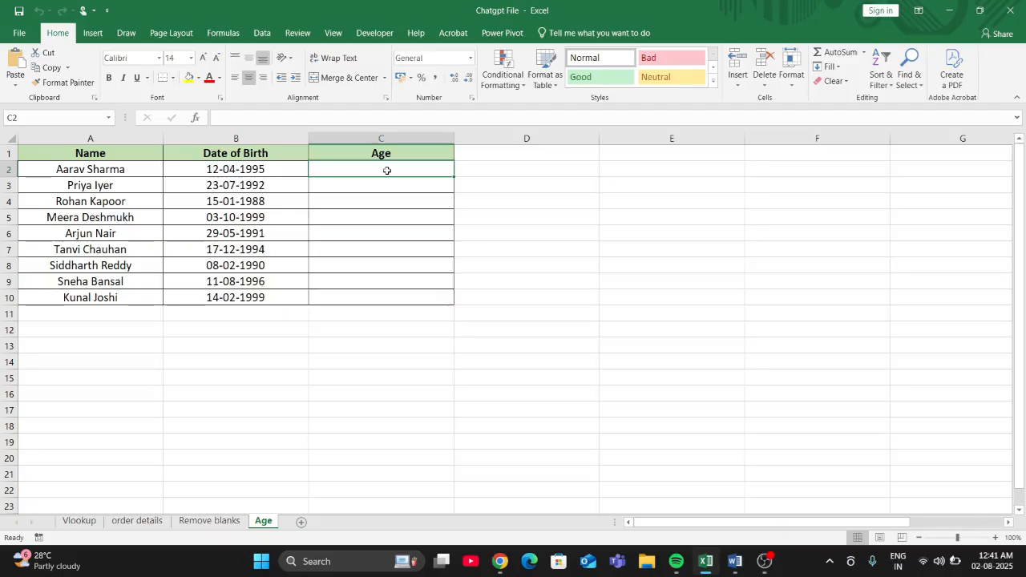
{"action": "key", "text": "ctrl+v"}
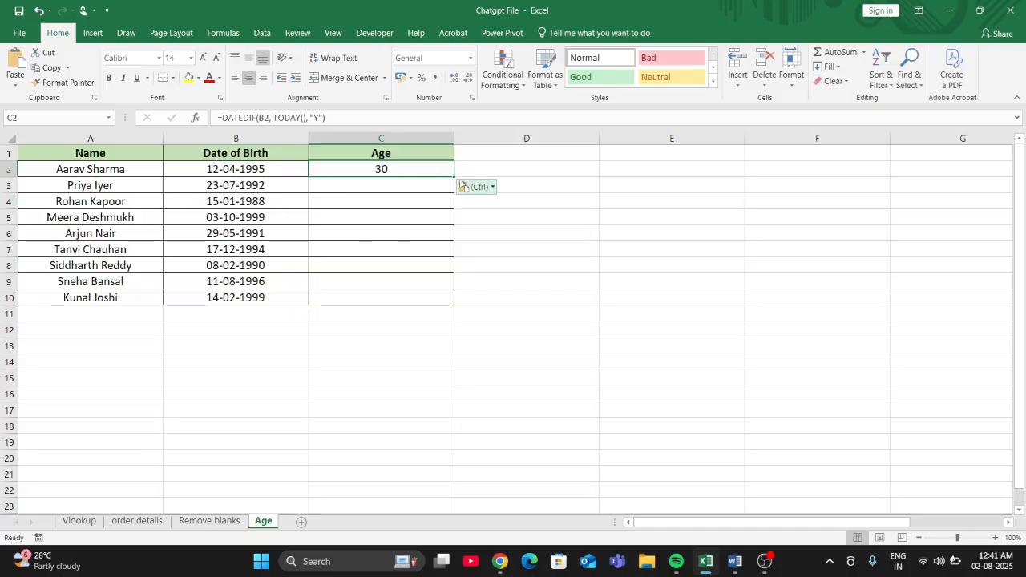
- Fill the DATEDIF formula from C2 down to C10 and review the formula's references in C2
{"action": "left_click_drag", "start_coordinate": [455, 176], "coordinate": [441, 307]}
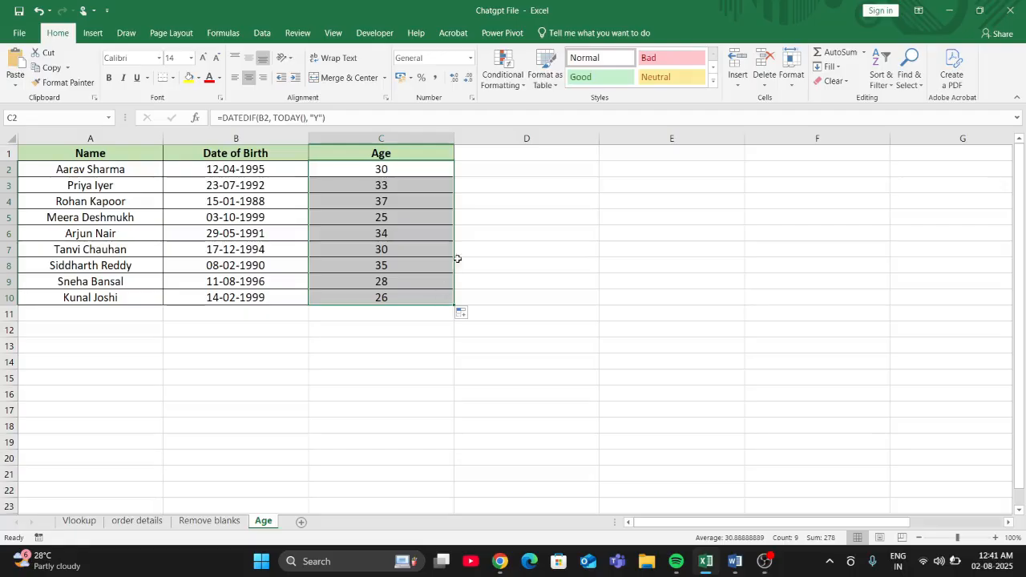
{"action": "double_click", "coordinate": [426, 165]}
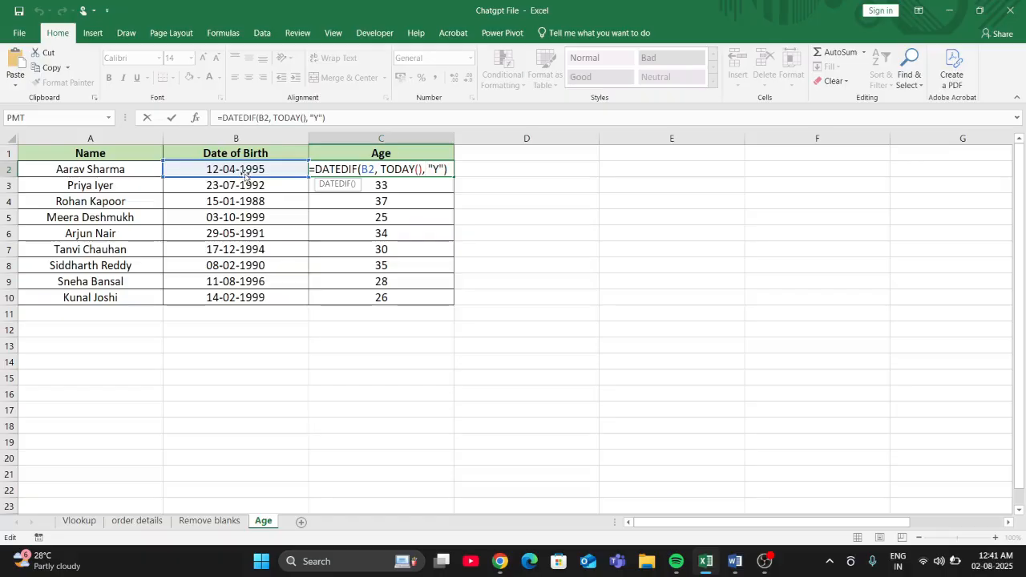
{"action": "key", "text": "Return"}
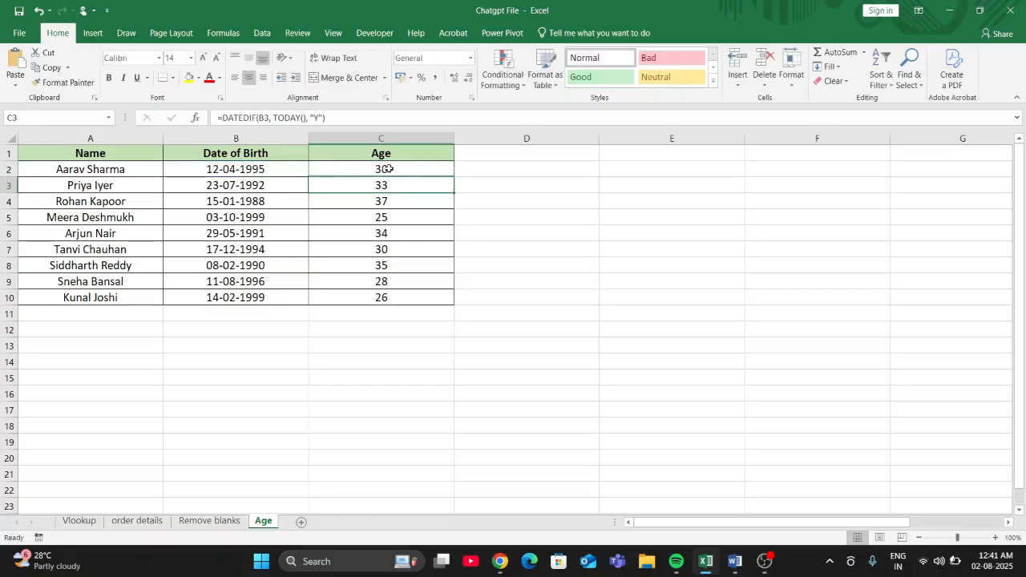